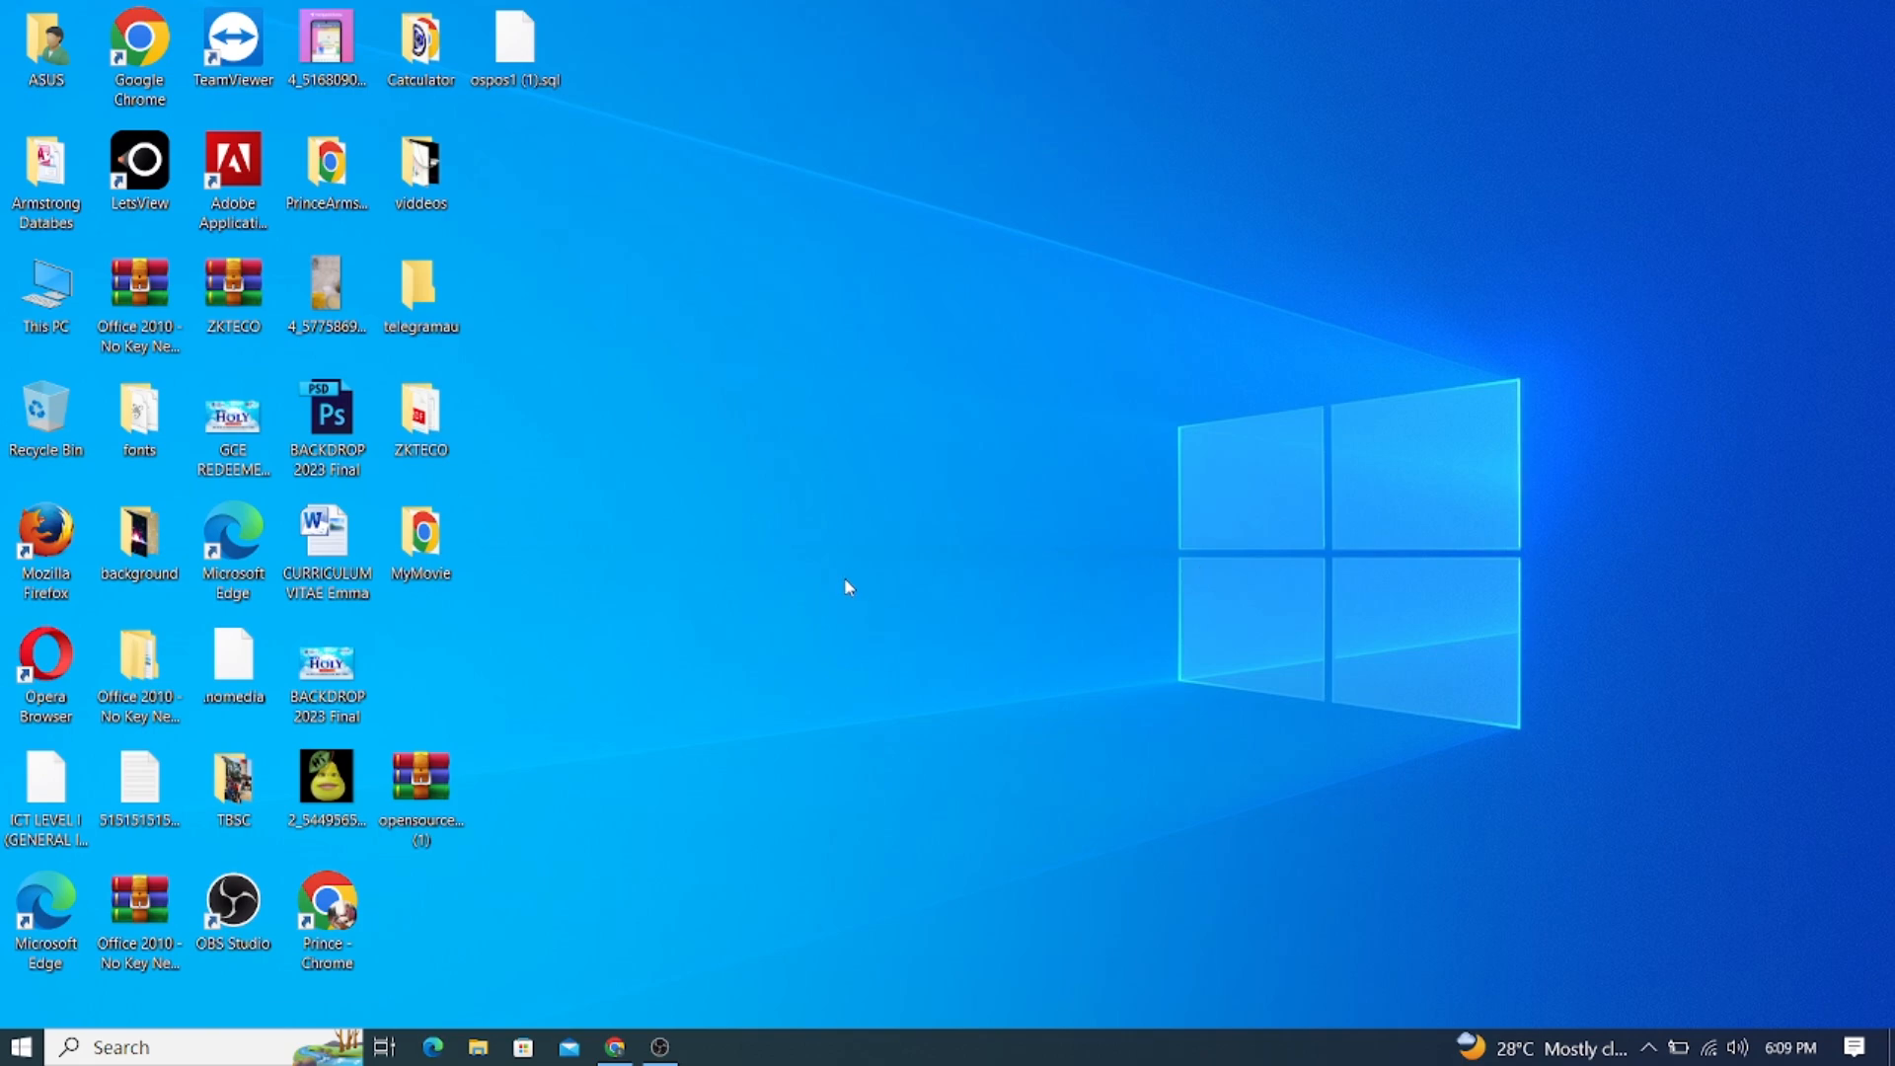
# Restore Chrome showing the apachefriends.org XAMPP download page
pyautogui.click(615, 1046)
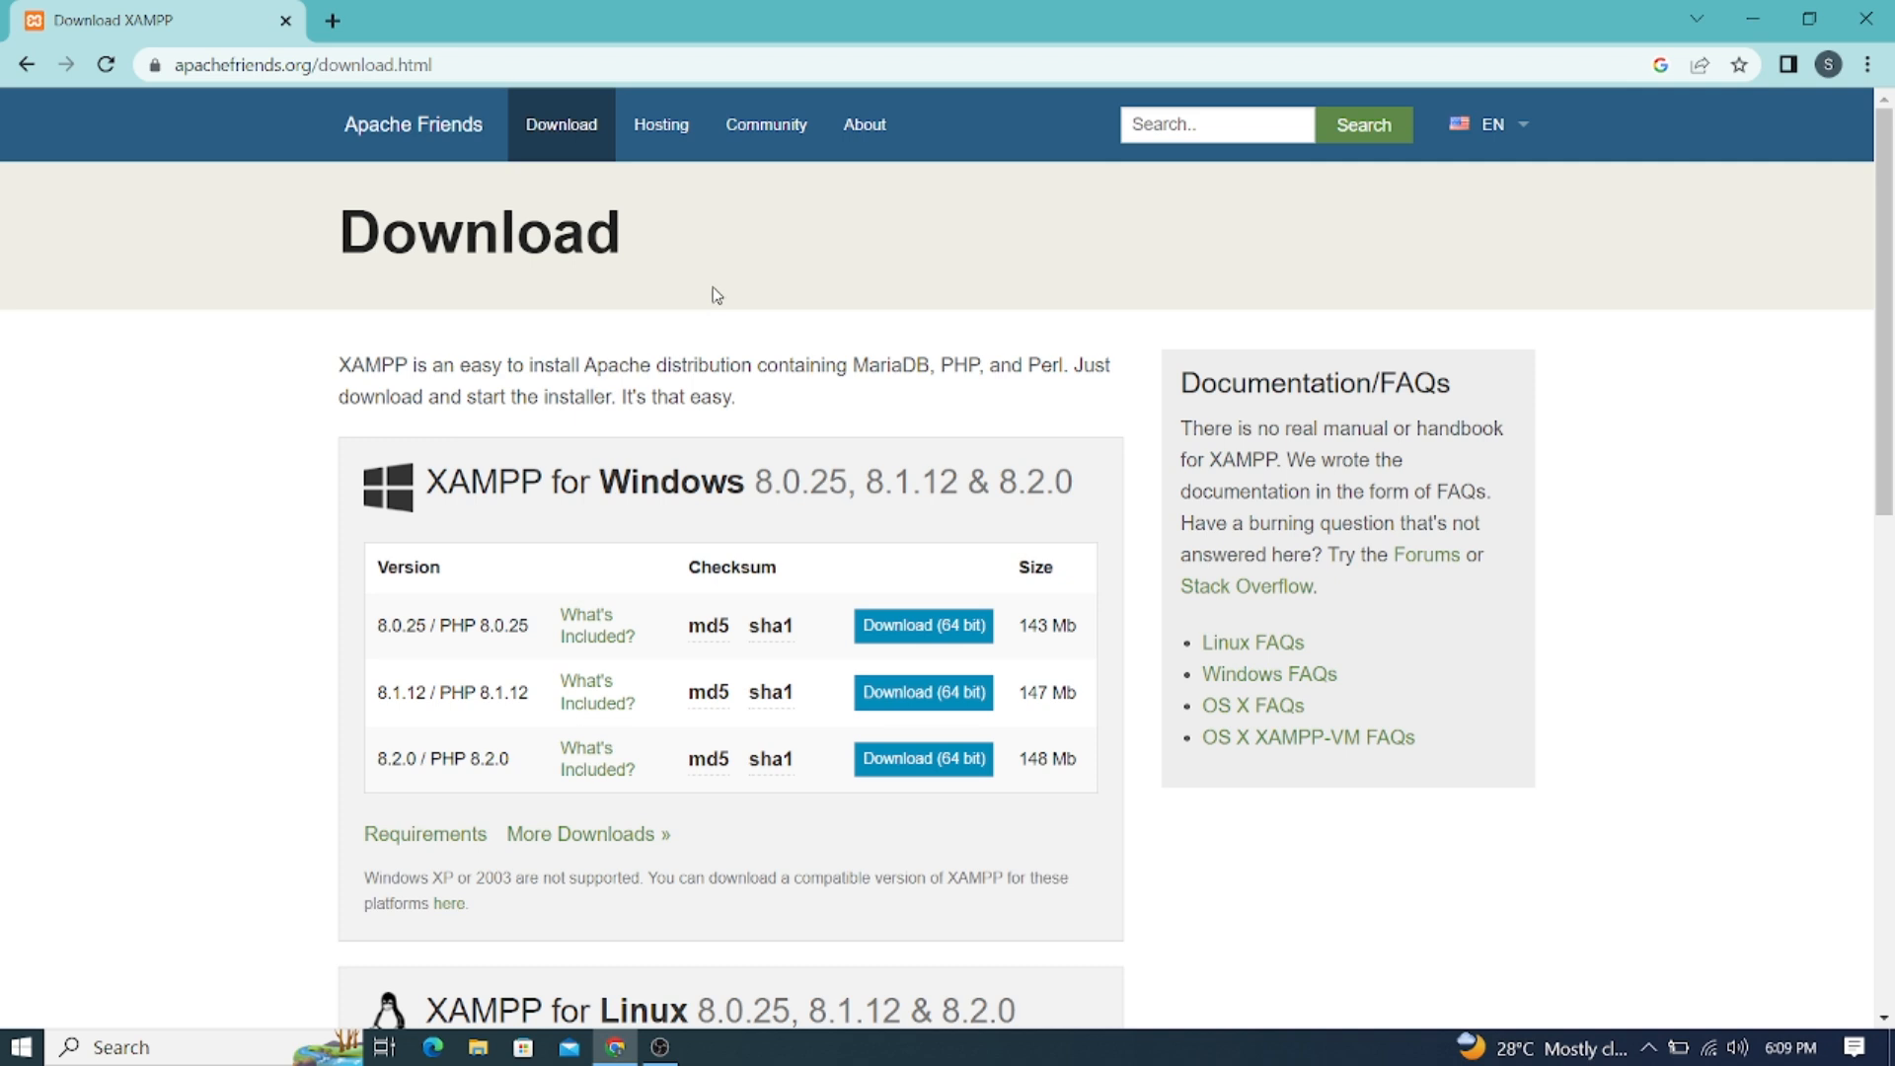
# Scroll the XAMPP download page to the footer and back, then bring up File Explorer
pyautogui.scroll(-1, 719, 296)
pyautogui.scroll(1, 723, 295)
pyautogui.scroll(-3, 832, 512)
pyautogui.scroll(-2, 832, 512)
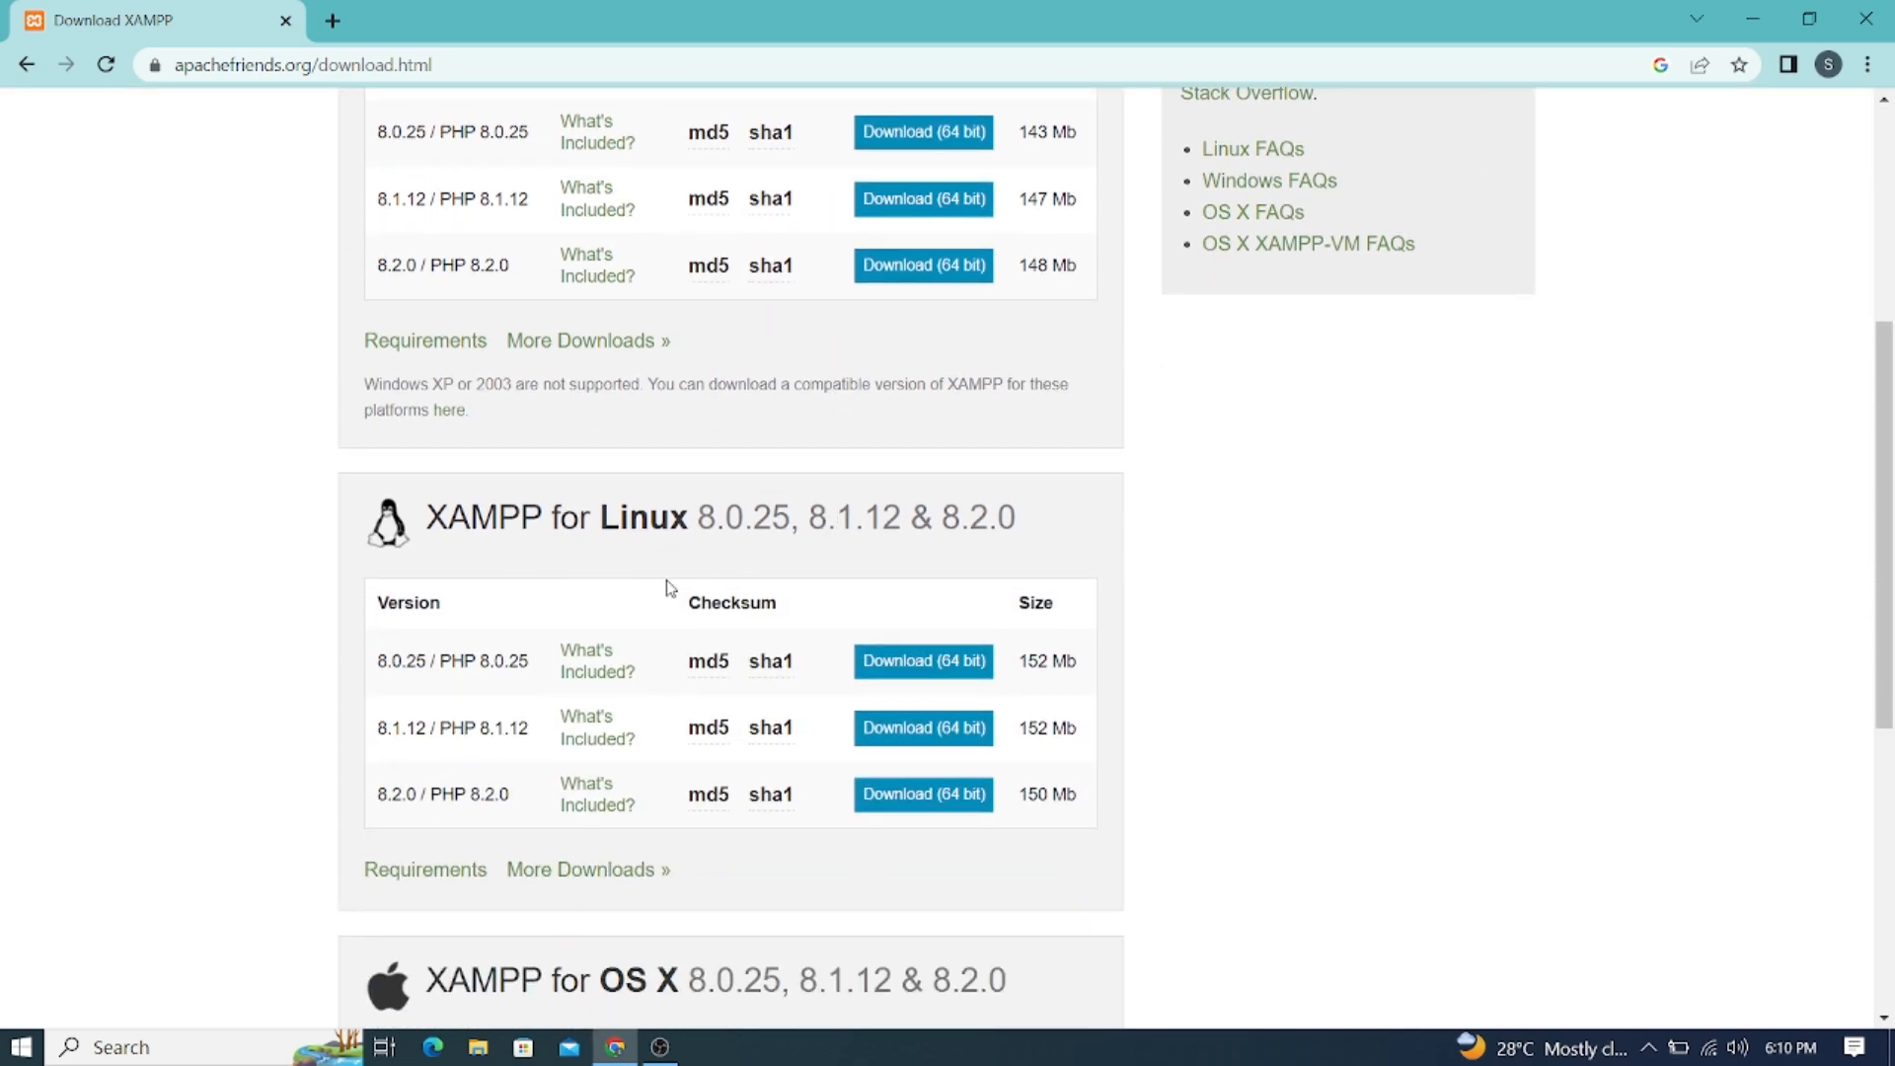
pyautogui.scroll(-5, 503, 584)
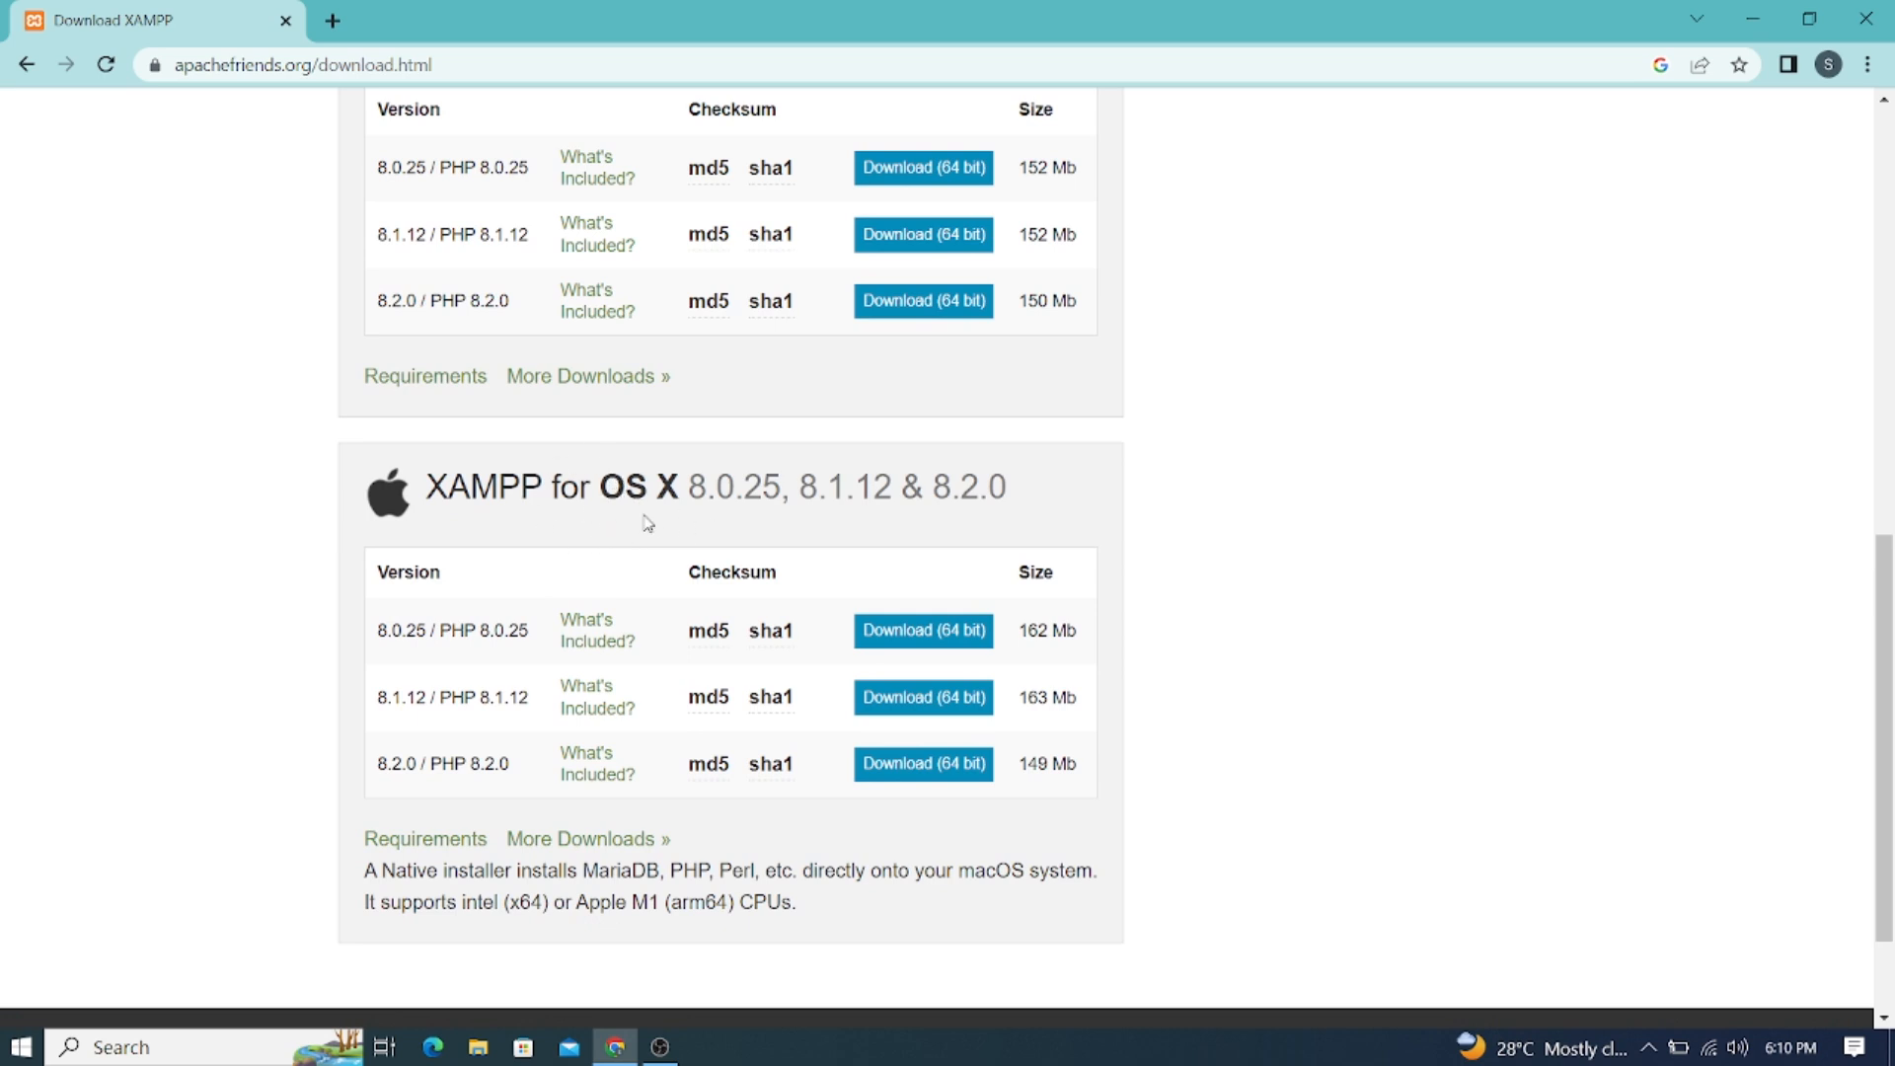
pyautogui.scroll(-2, 904, 557)
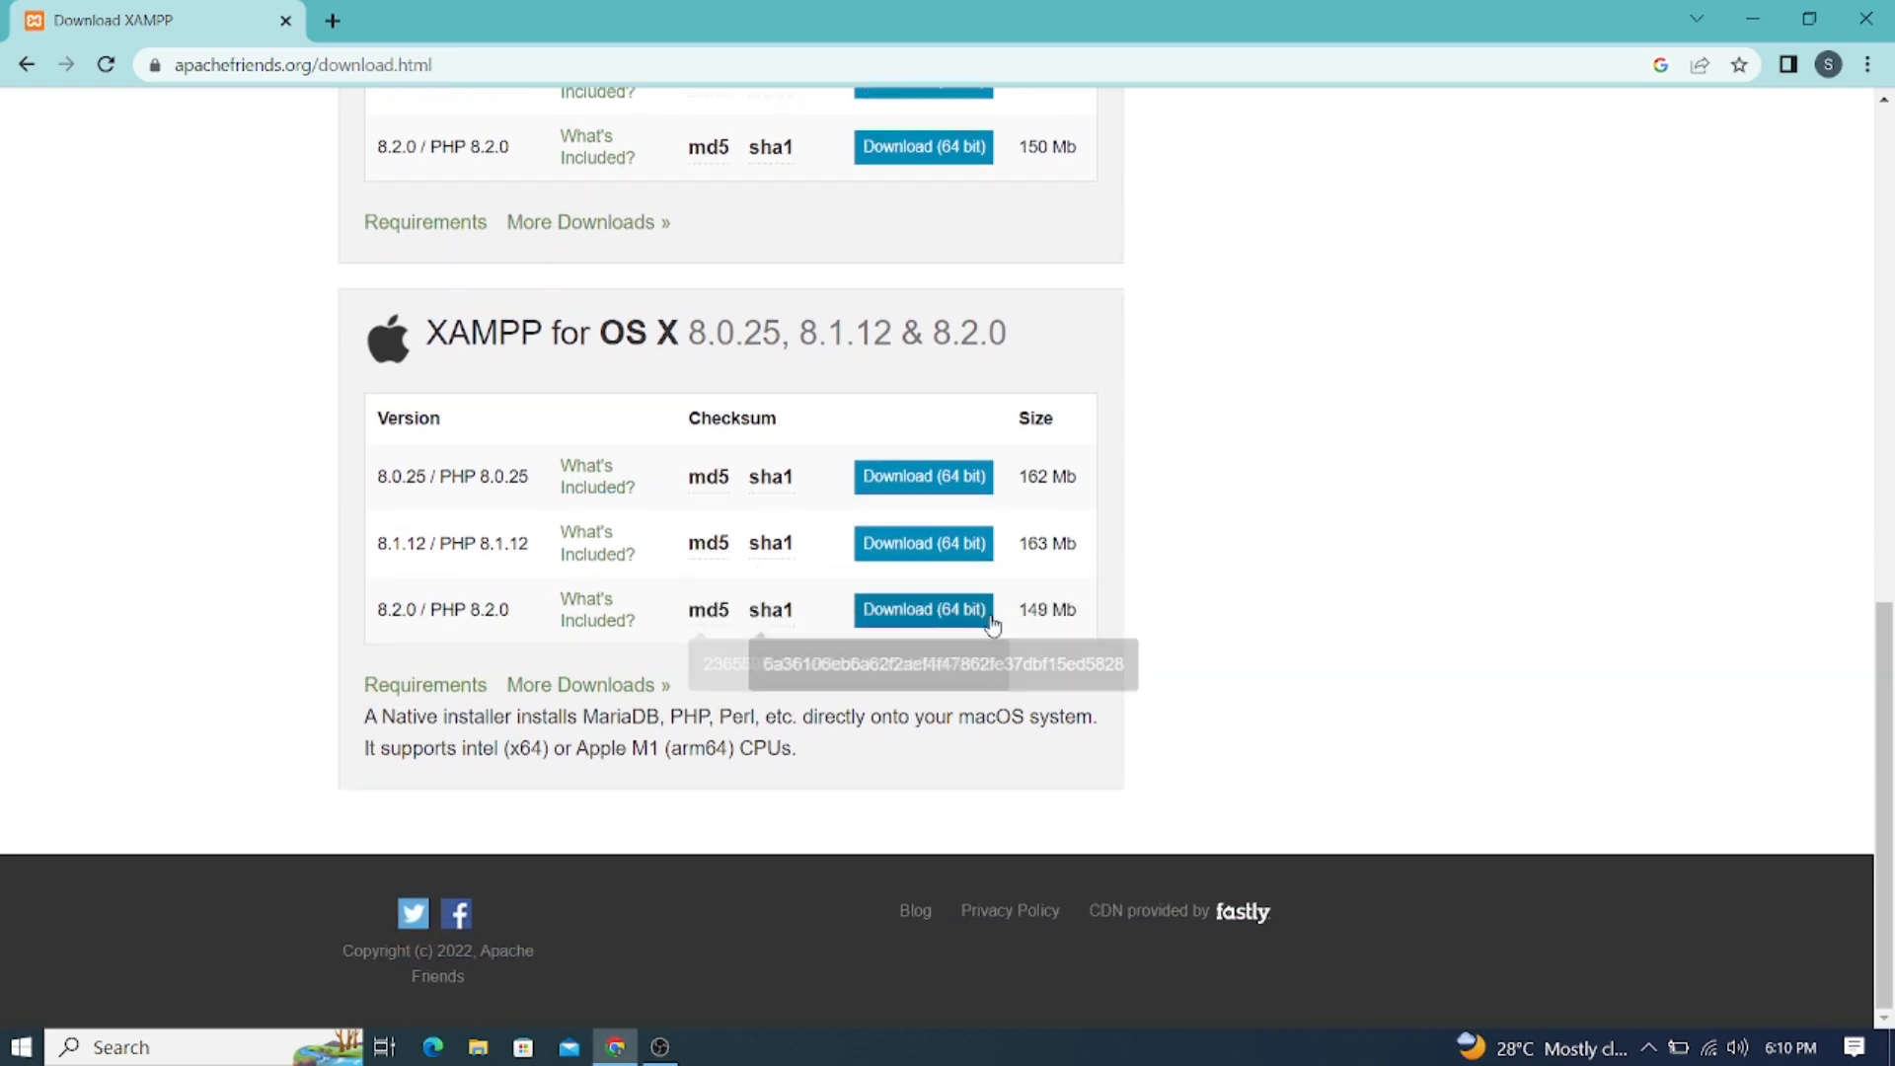
pyautogui.scroll(10, 1007, 627)
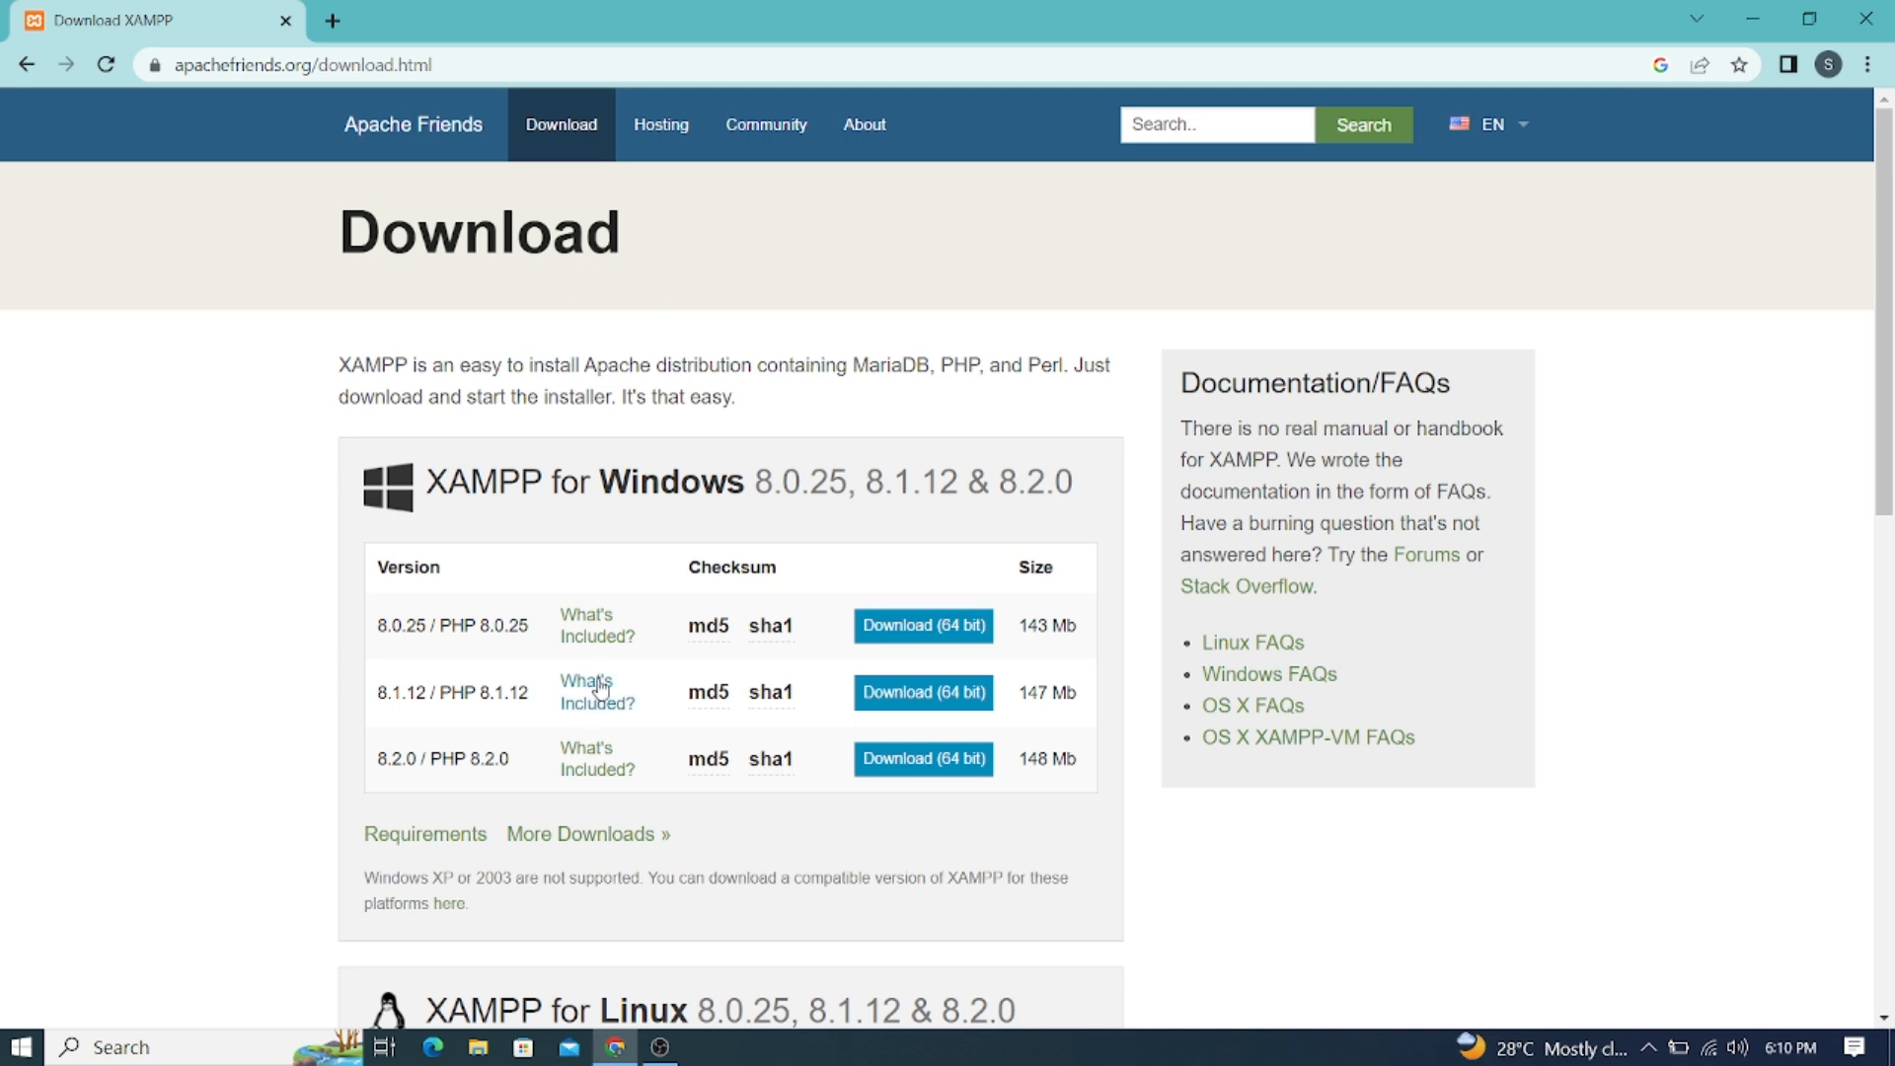
pyautogui.click(478, 1047)
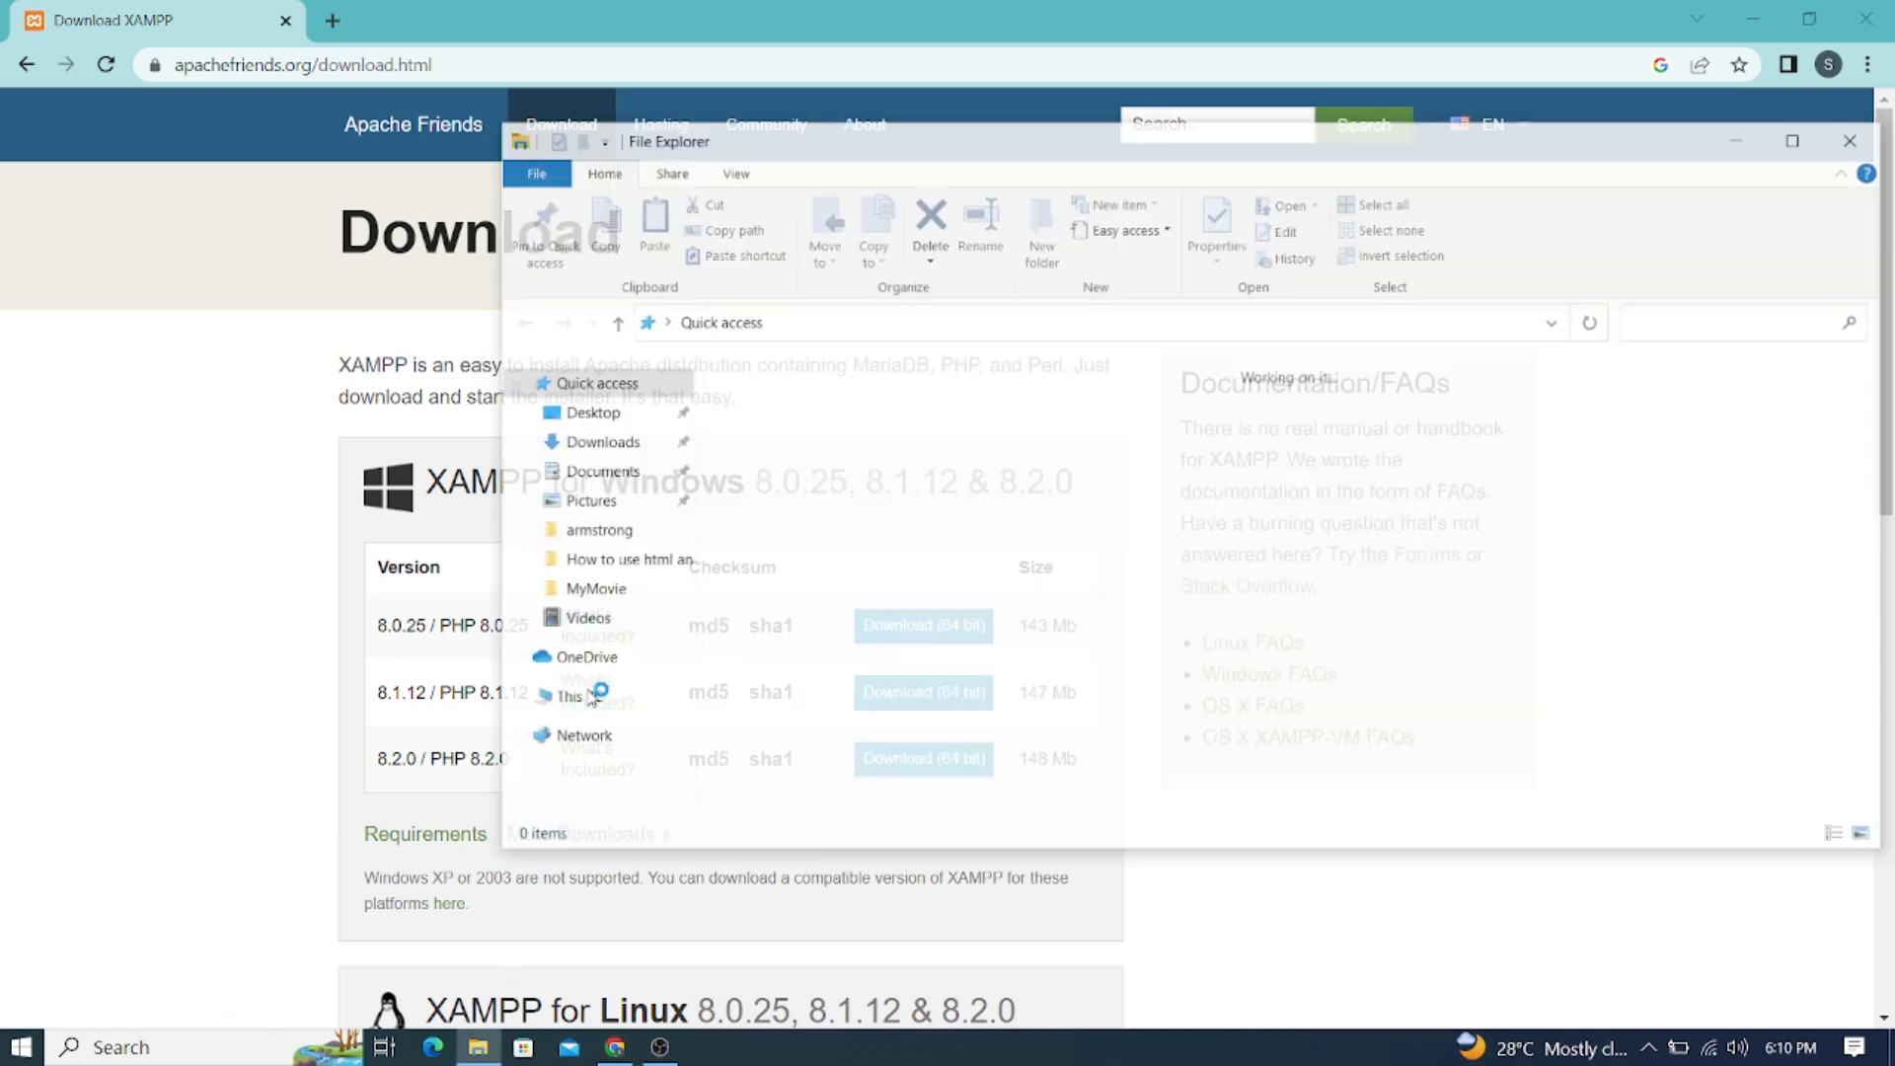
# Show the Downloads folder in a maximized File Explorer window
pyautogui.click(593, 444)
pyautogui.click(1797, 138)
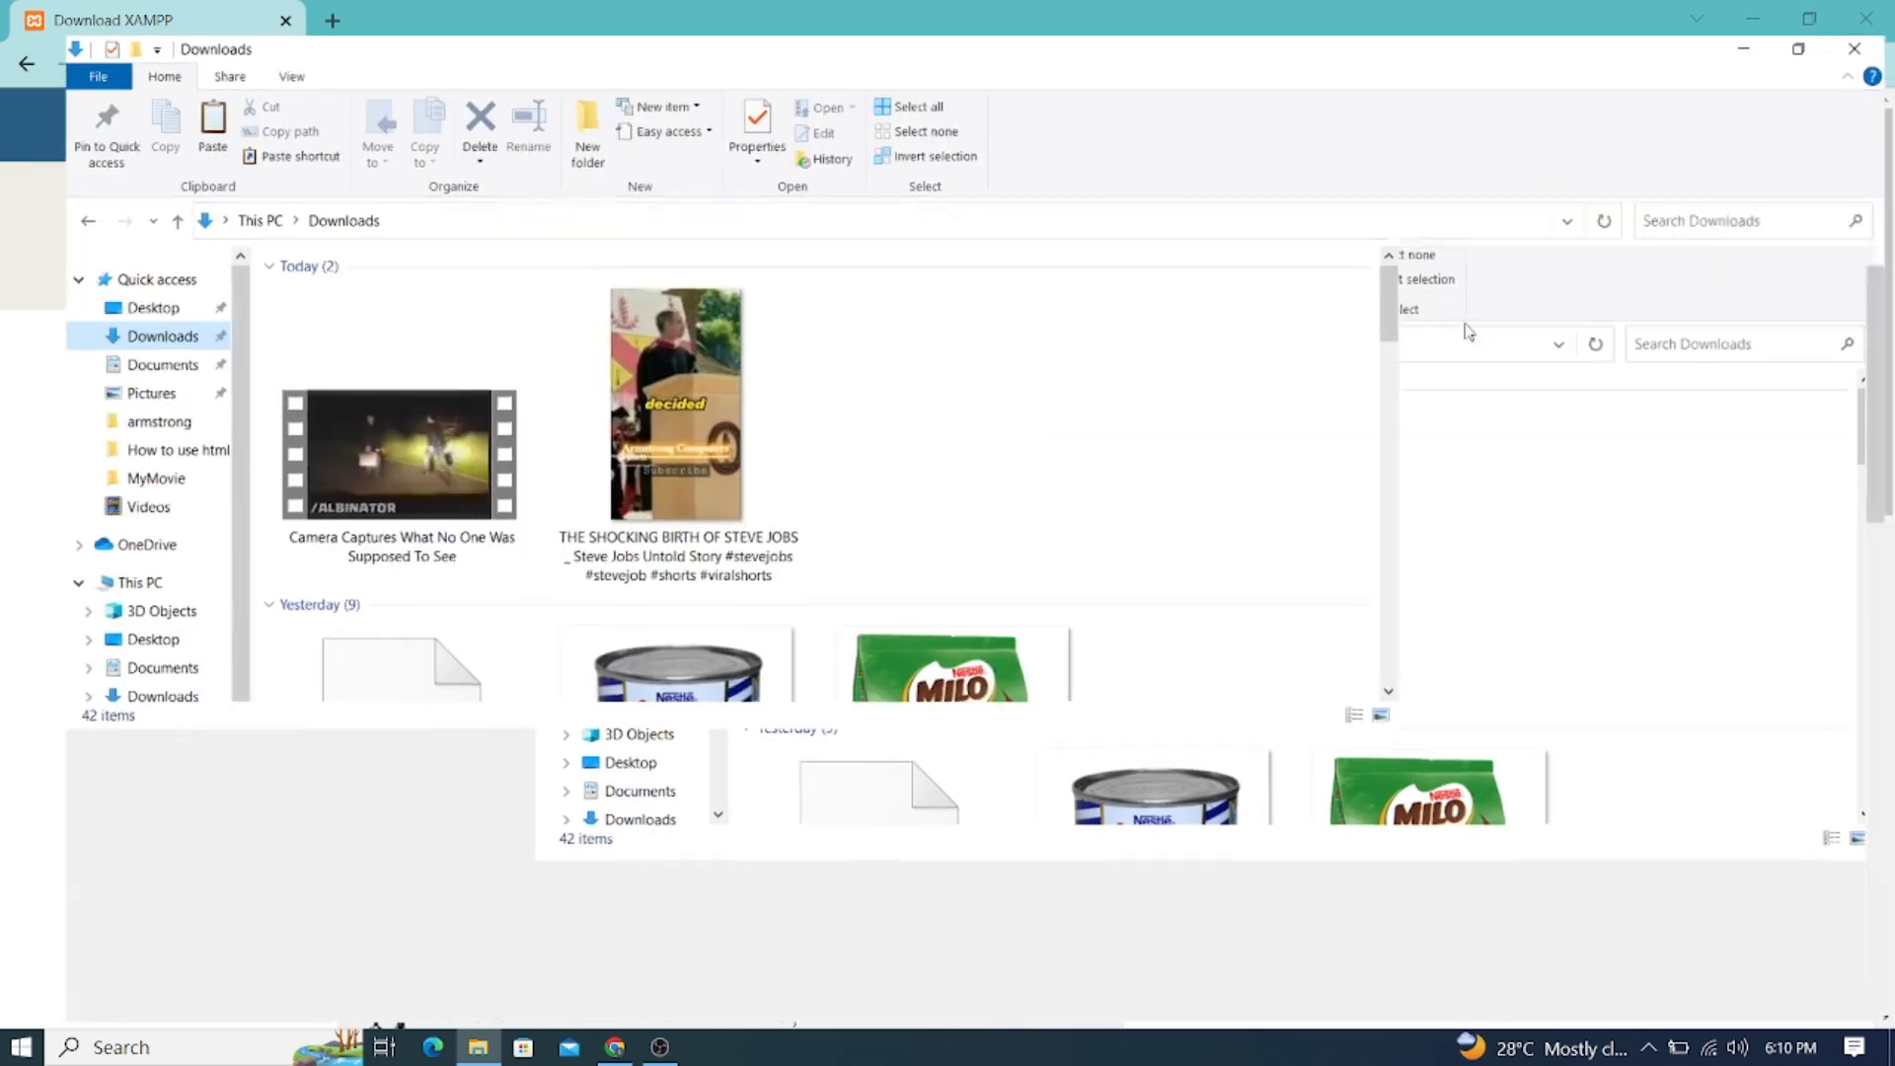
pyautogui.scroll(-10, 811, 602)
pyautogui.scroll(-5, 811, 608)
pyautogui.scroll(10, 814, 614)
pyautogui.scroll(-8, 750, 513)
pyautogui.scroll(8, 691, 414)
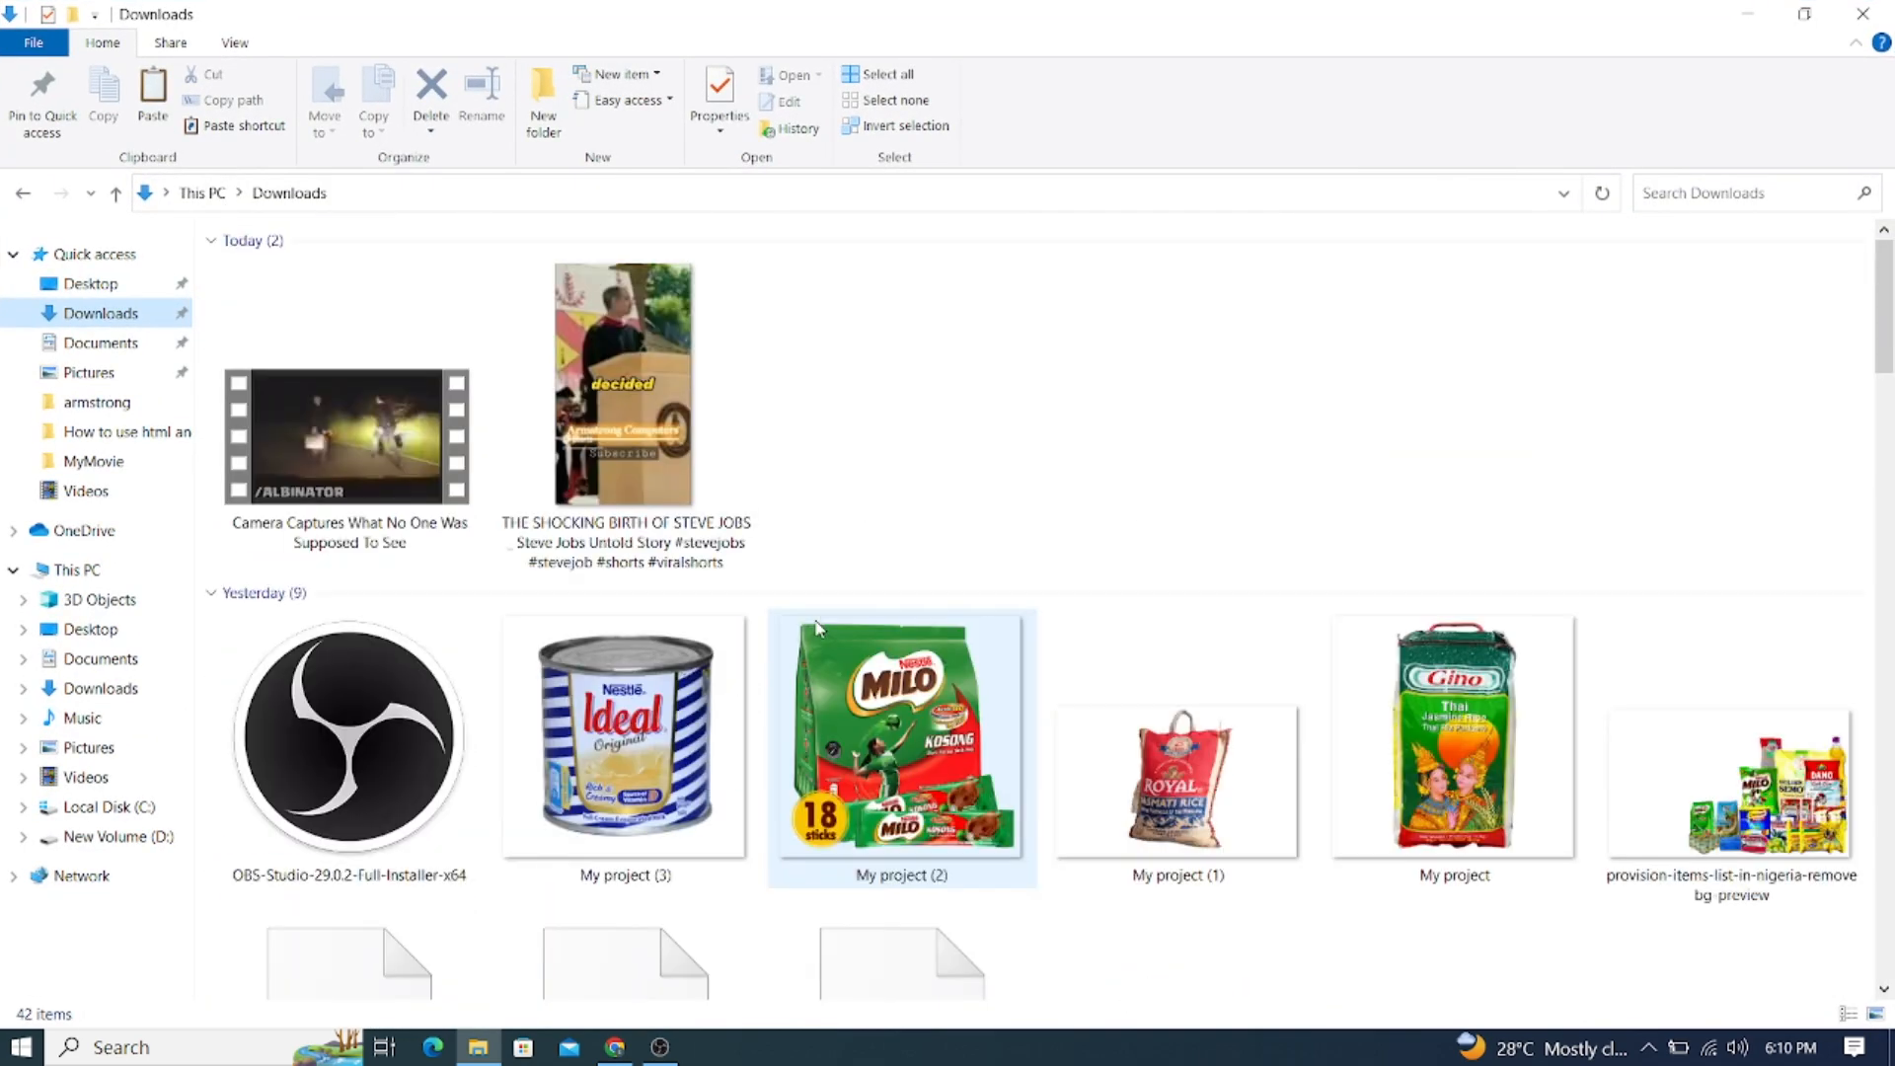
# Select the xampp-windows-x64-7.3.28-1-VC15-installer file, then minimize File Explorer
pyautogui.click(678, 400)
pyautogui.press('x')
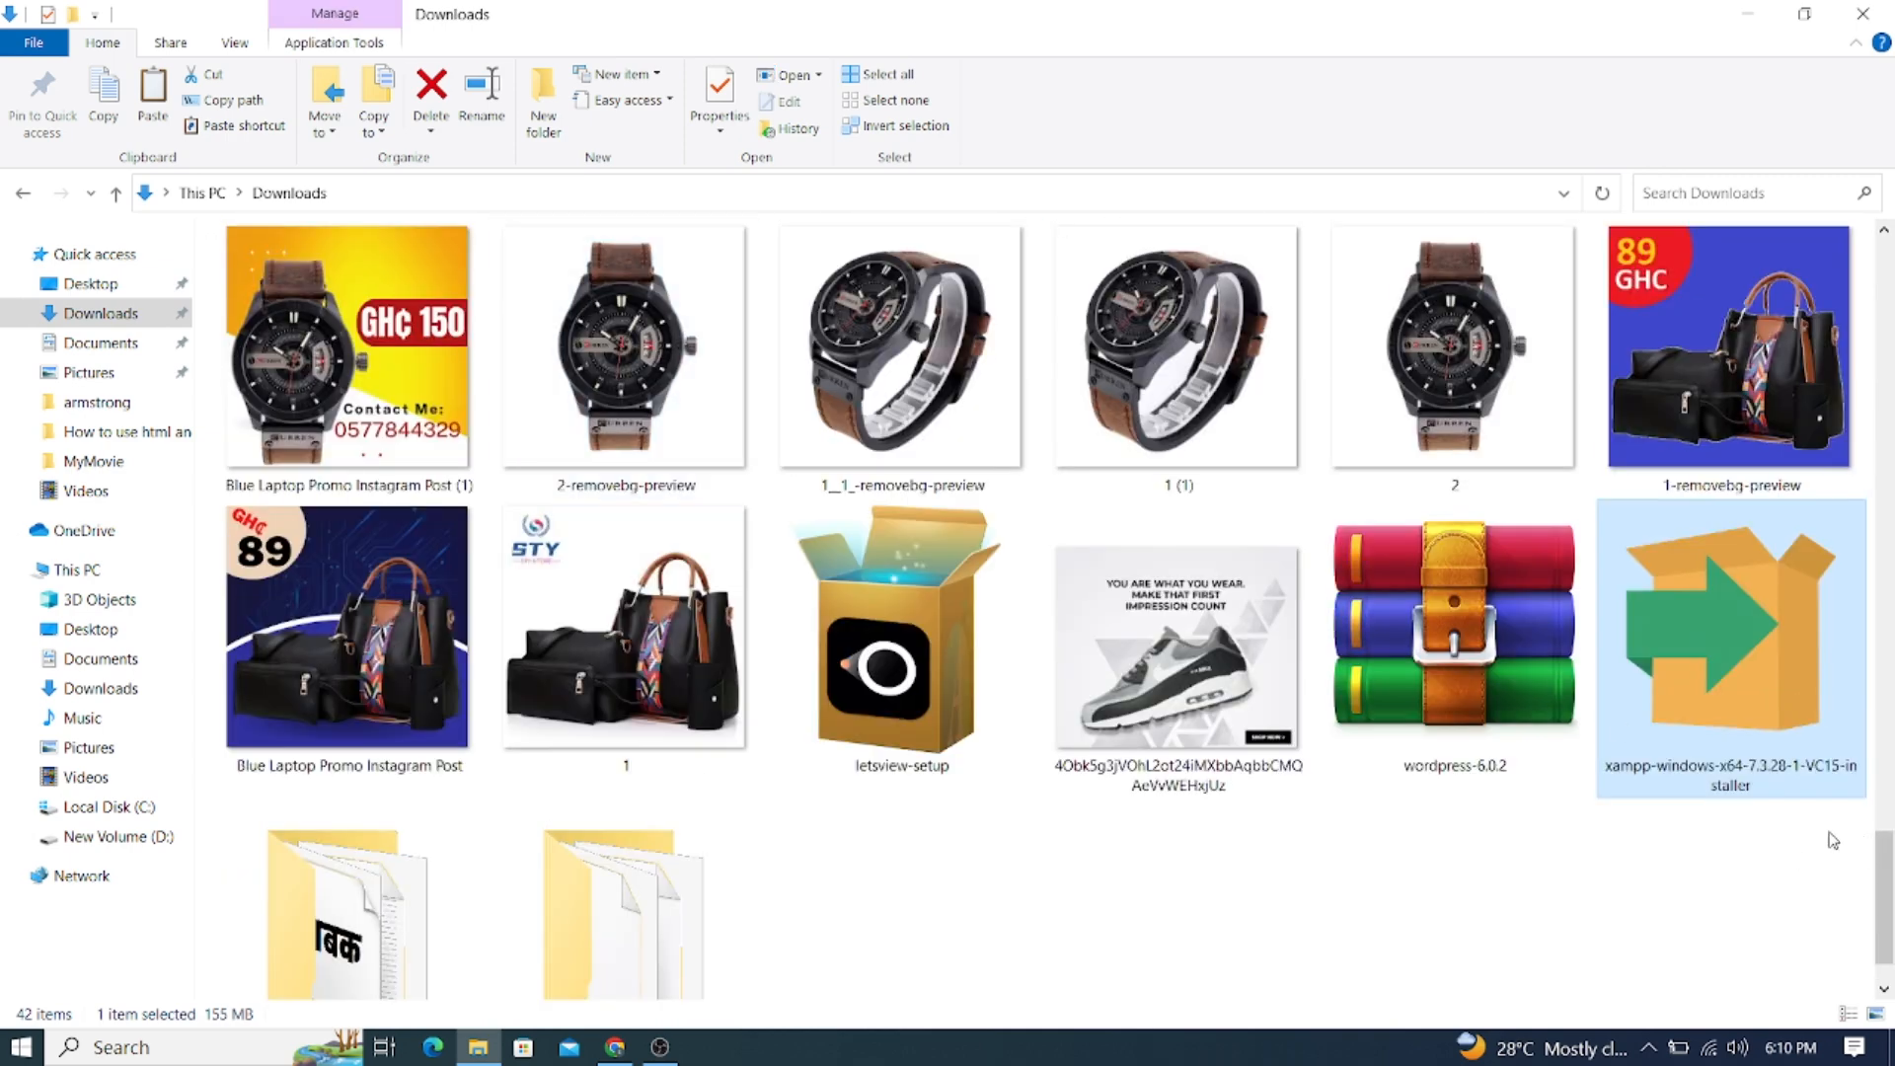
pyautogui.moveTo(1722, 620)
pyautogui.moveTo(1639, 625)
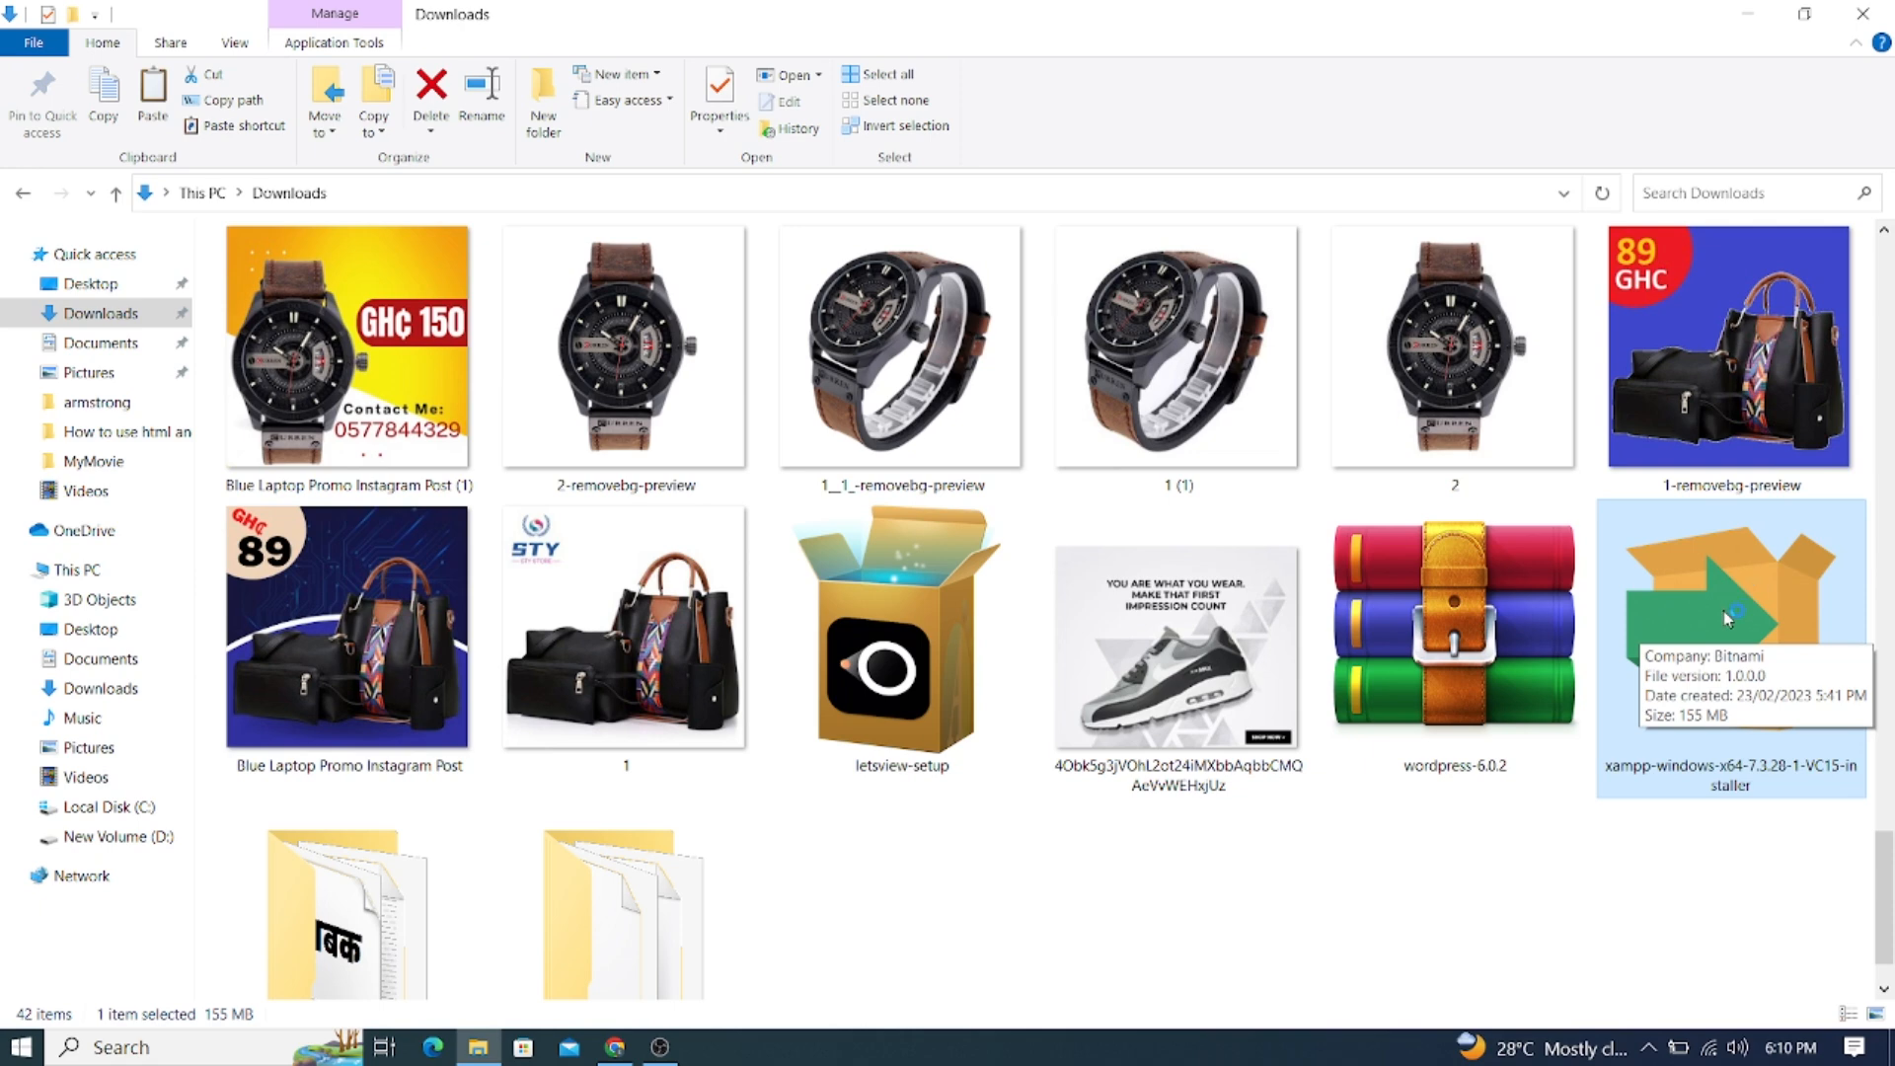
pyautogui.click(1742, 16)
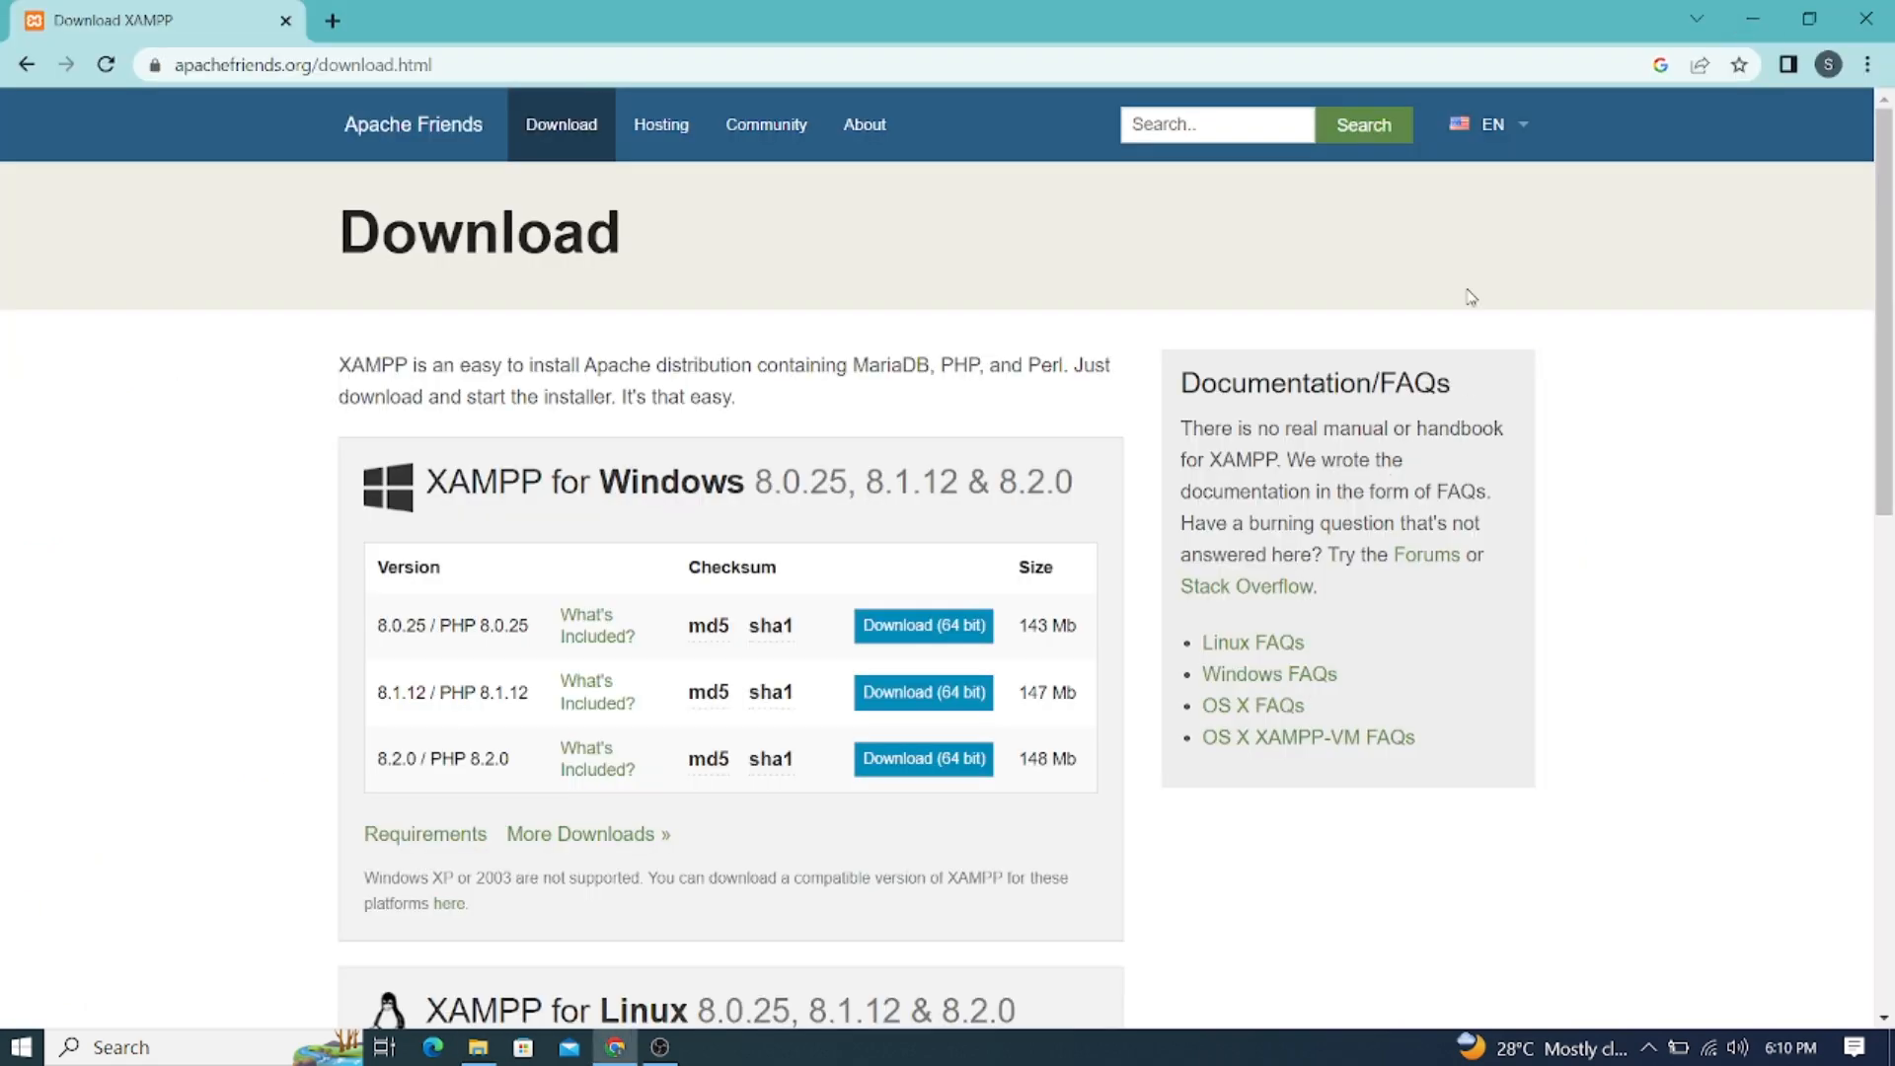
# Step through XAMPP Setup keeping default components, the C:\xampp folder and English
pyautogui.click(1756, 20)
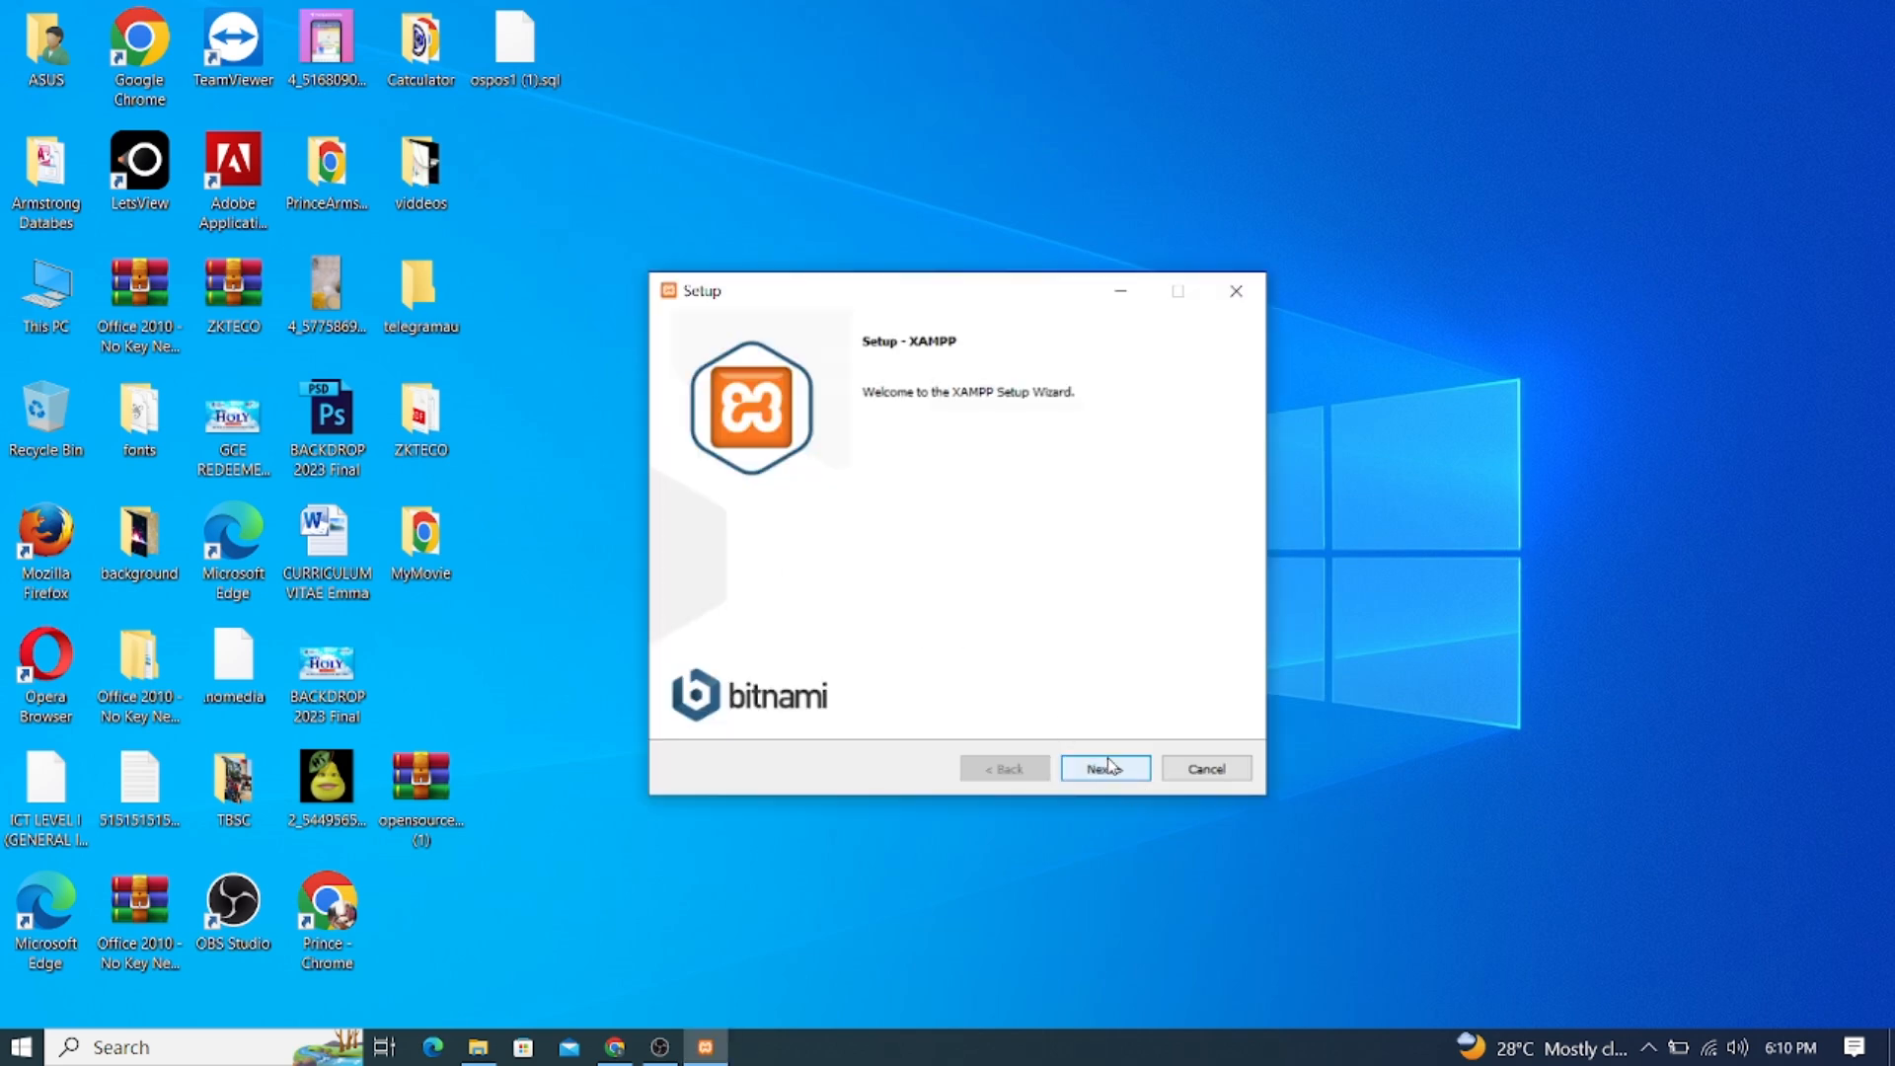
pyautogui.click(1103, 770)
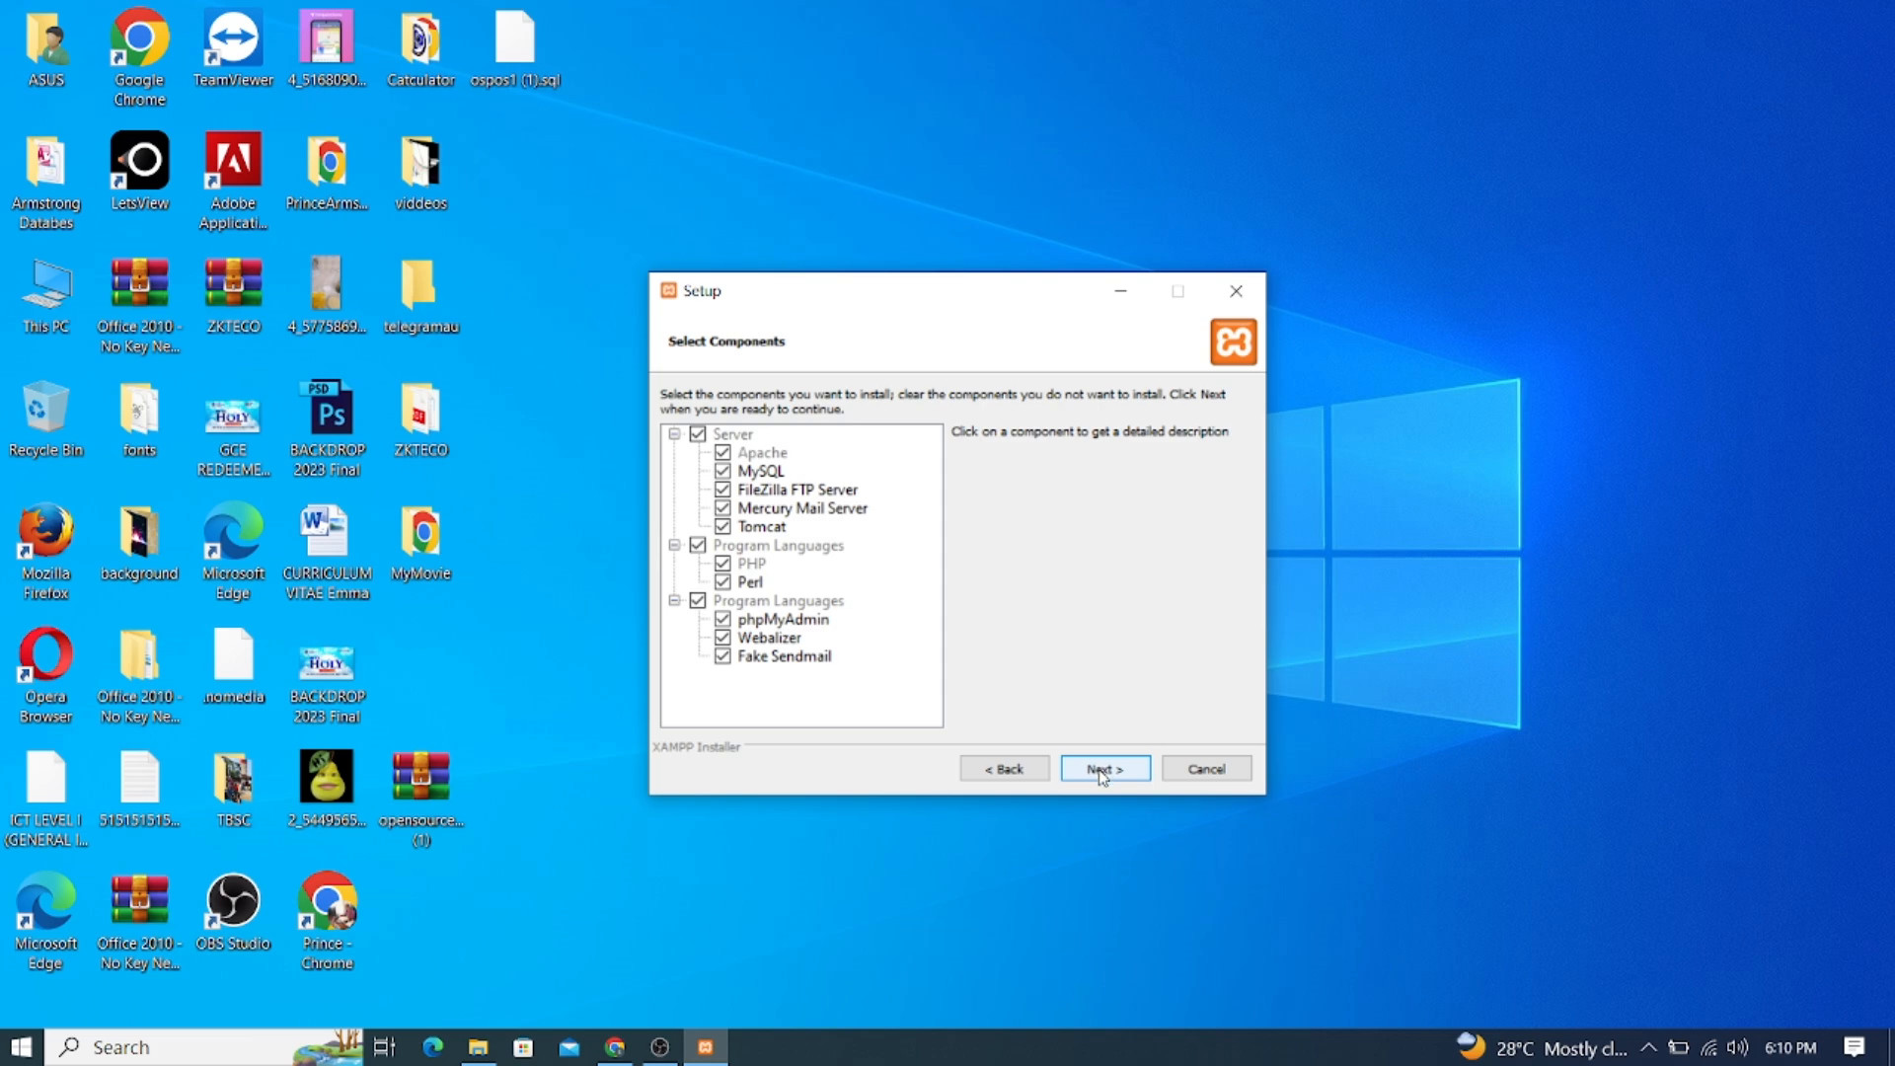
pyautogui.click(1103, 771)
pyautogui.click(1102, 771)
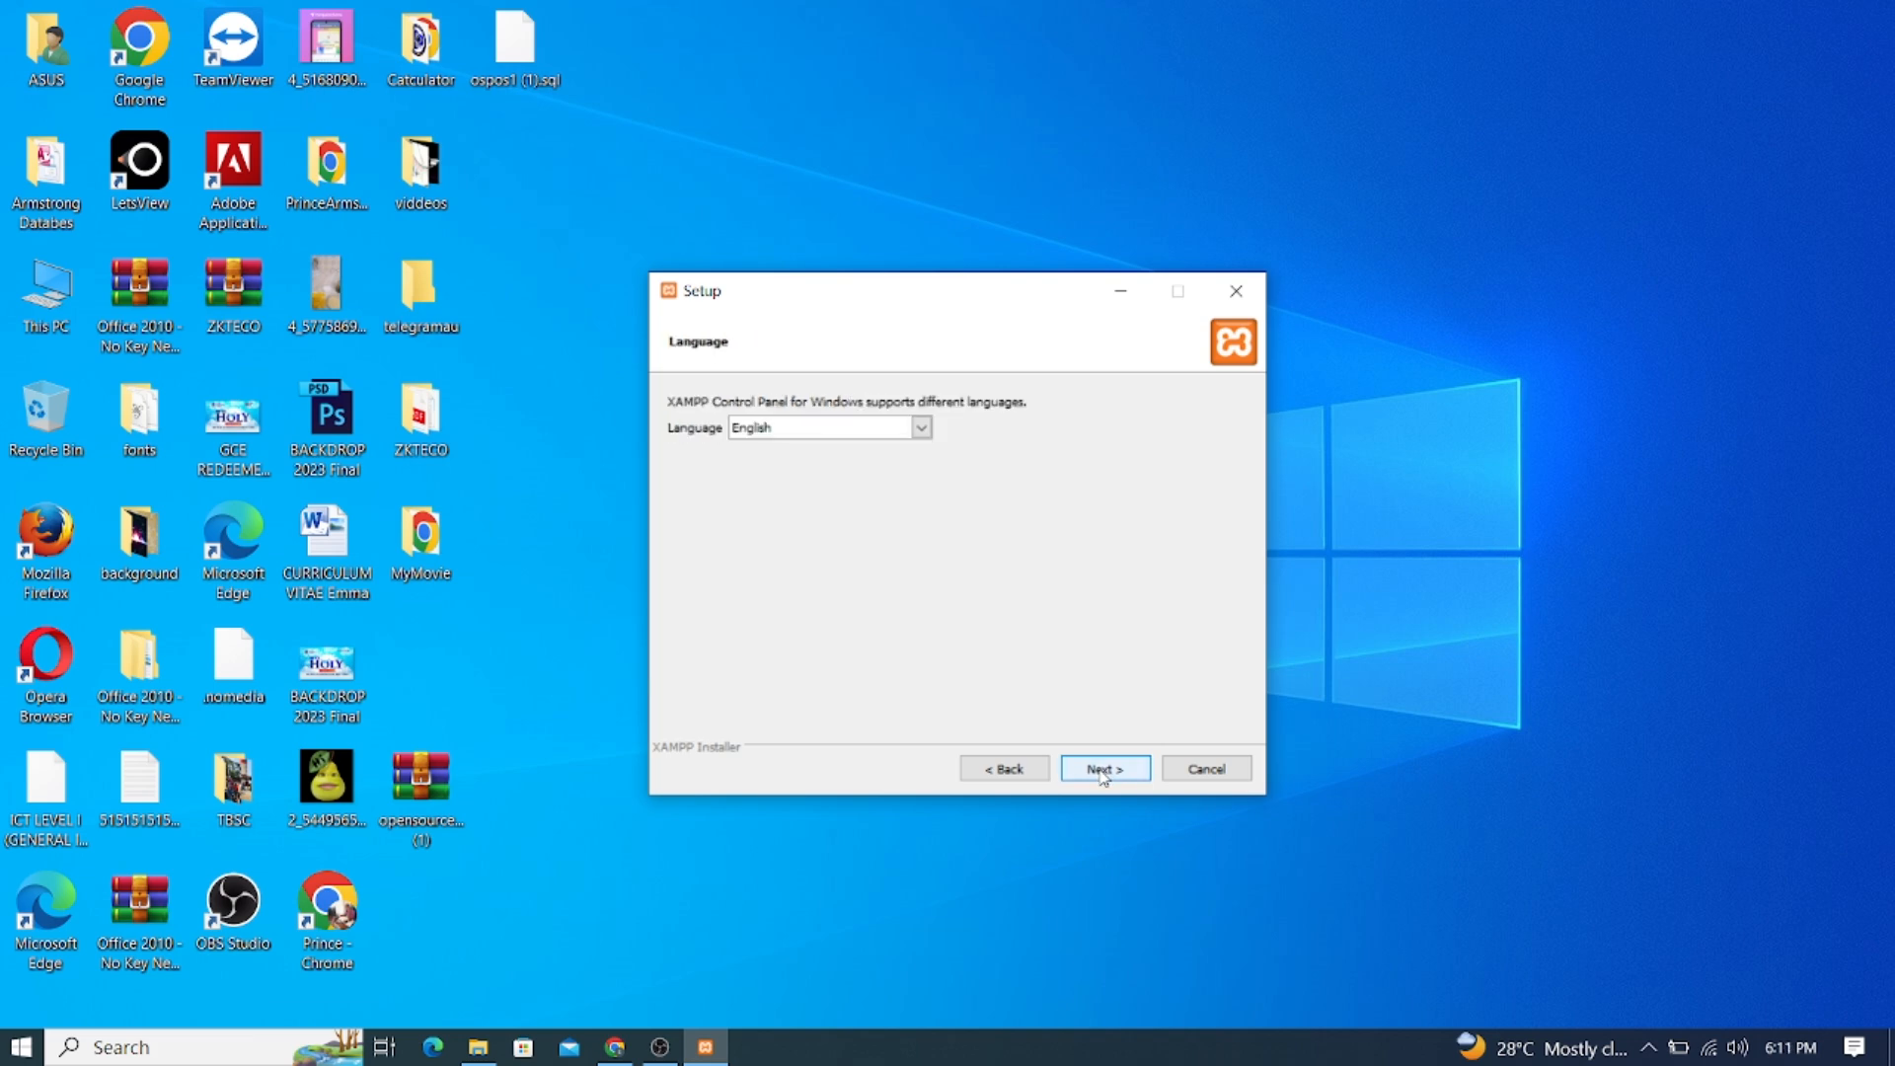
pyautogui.click(1102, 771)
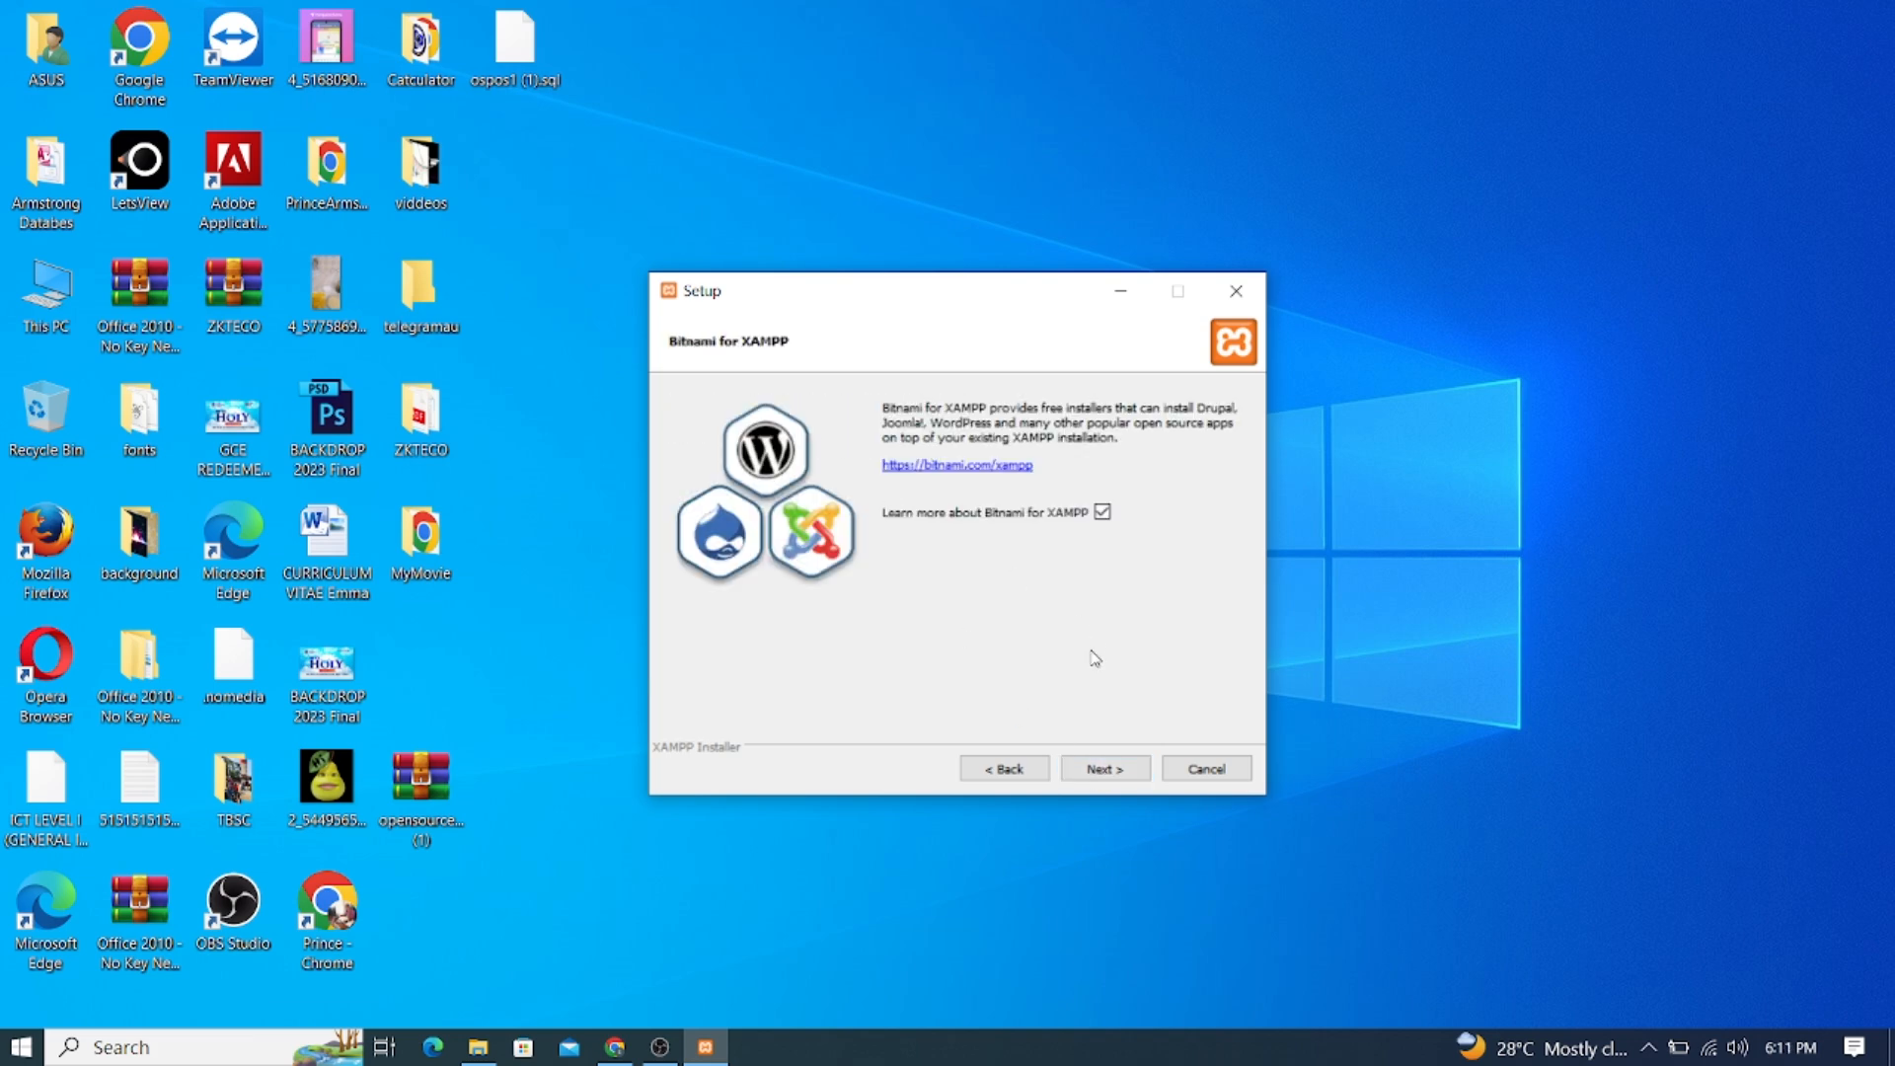
pyautogui.click(1103, 771)
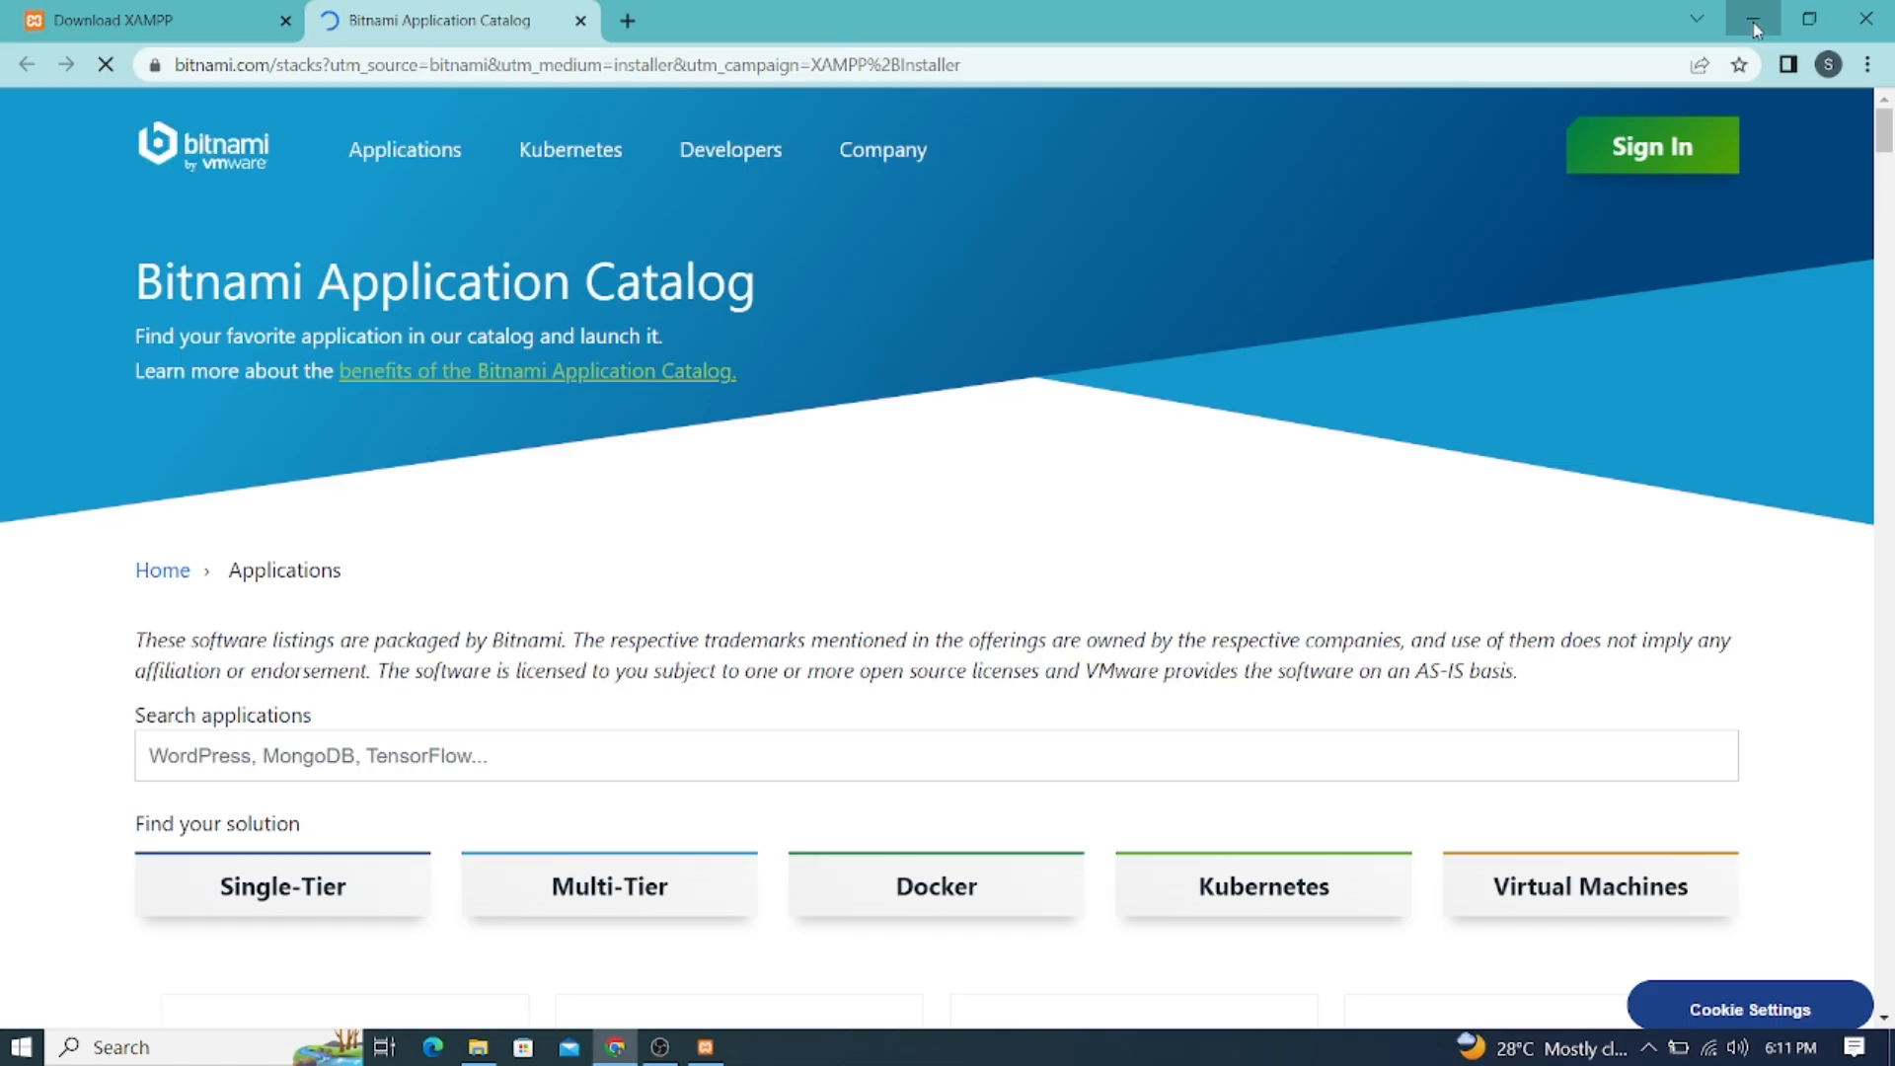
# Dismiss the Bitnami page, run the installation and finish with the Control Panel launching
pyautogui.click(1753, 19)
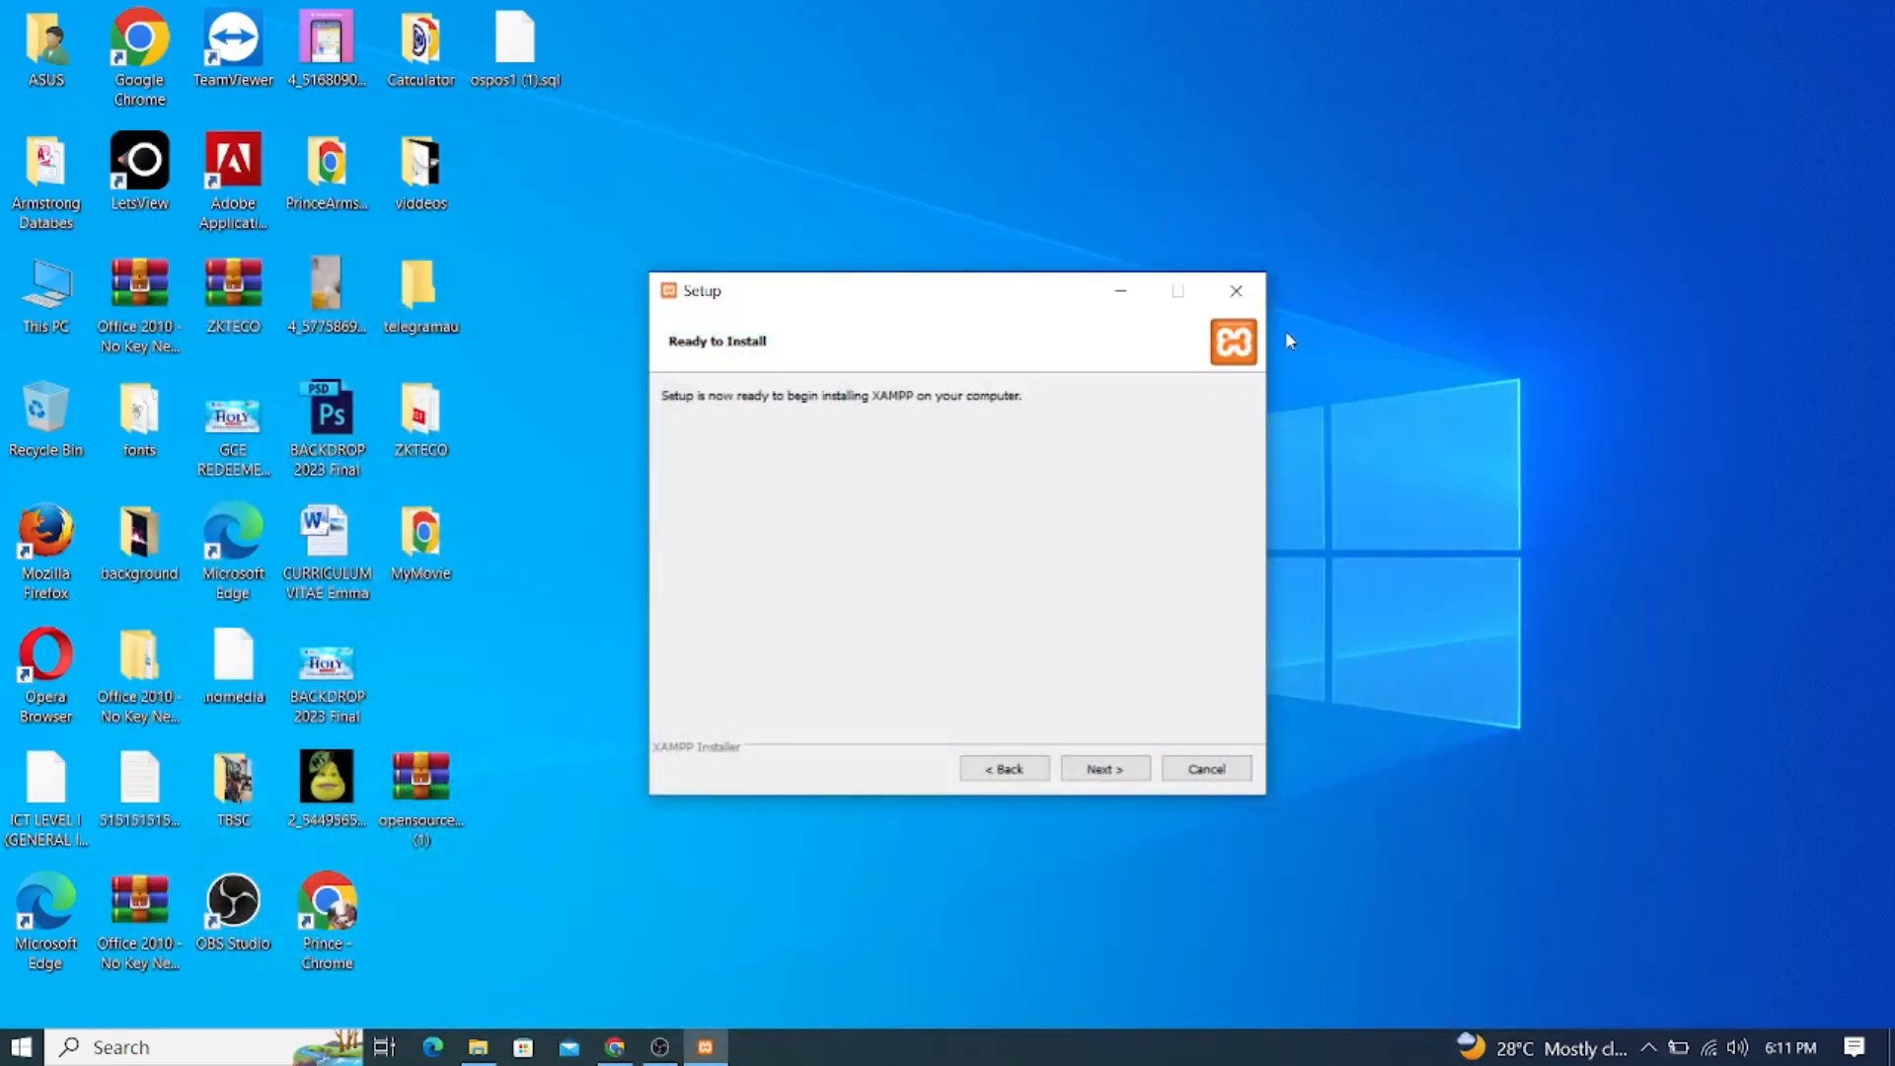
pyautogui.click(1097, 768)
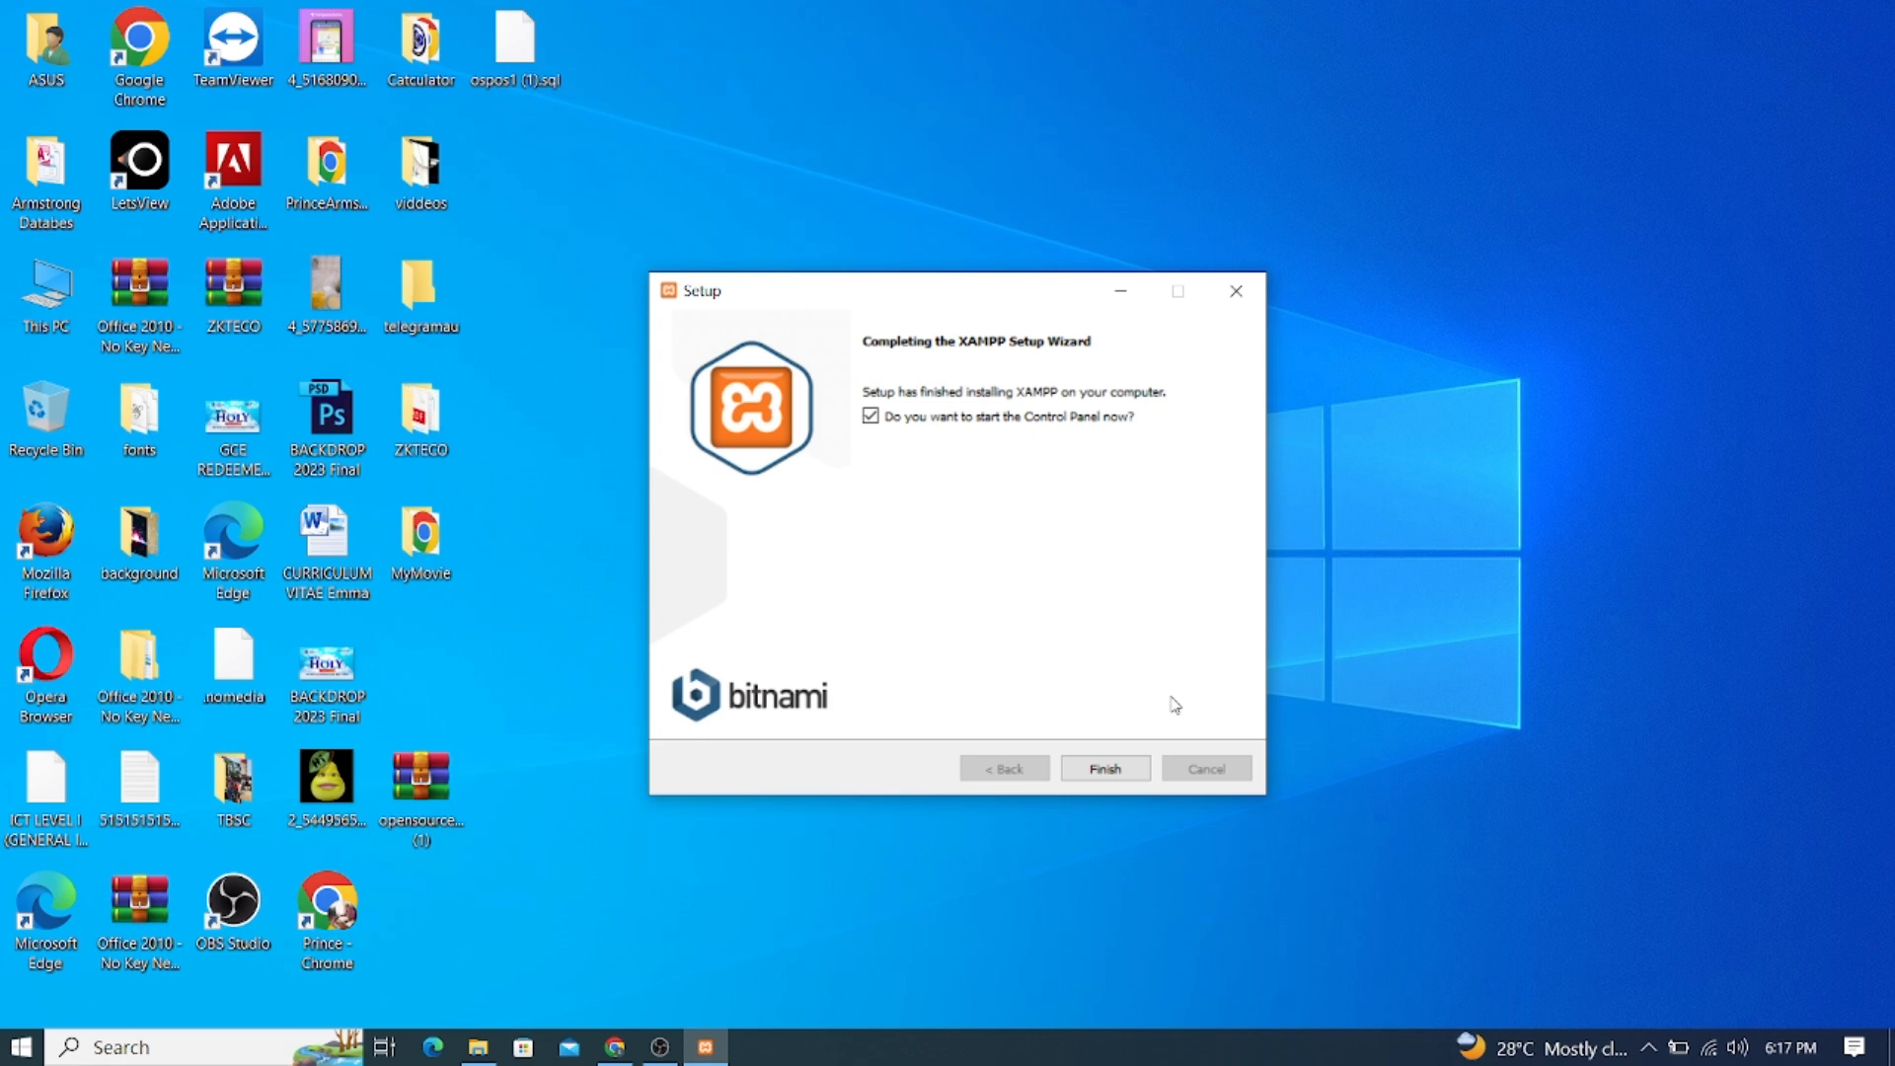
pyautogui.click(1106, 770)
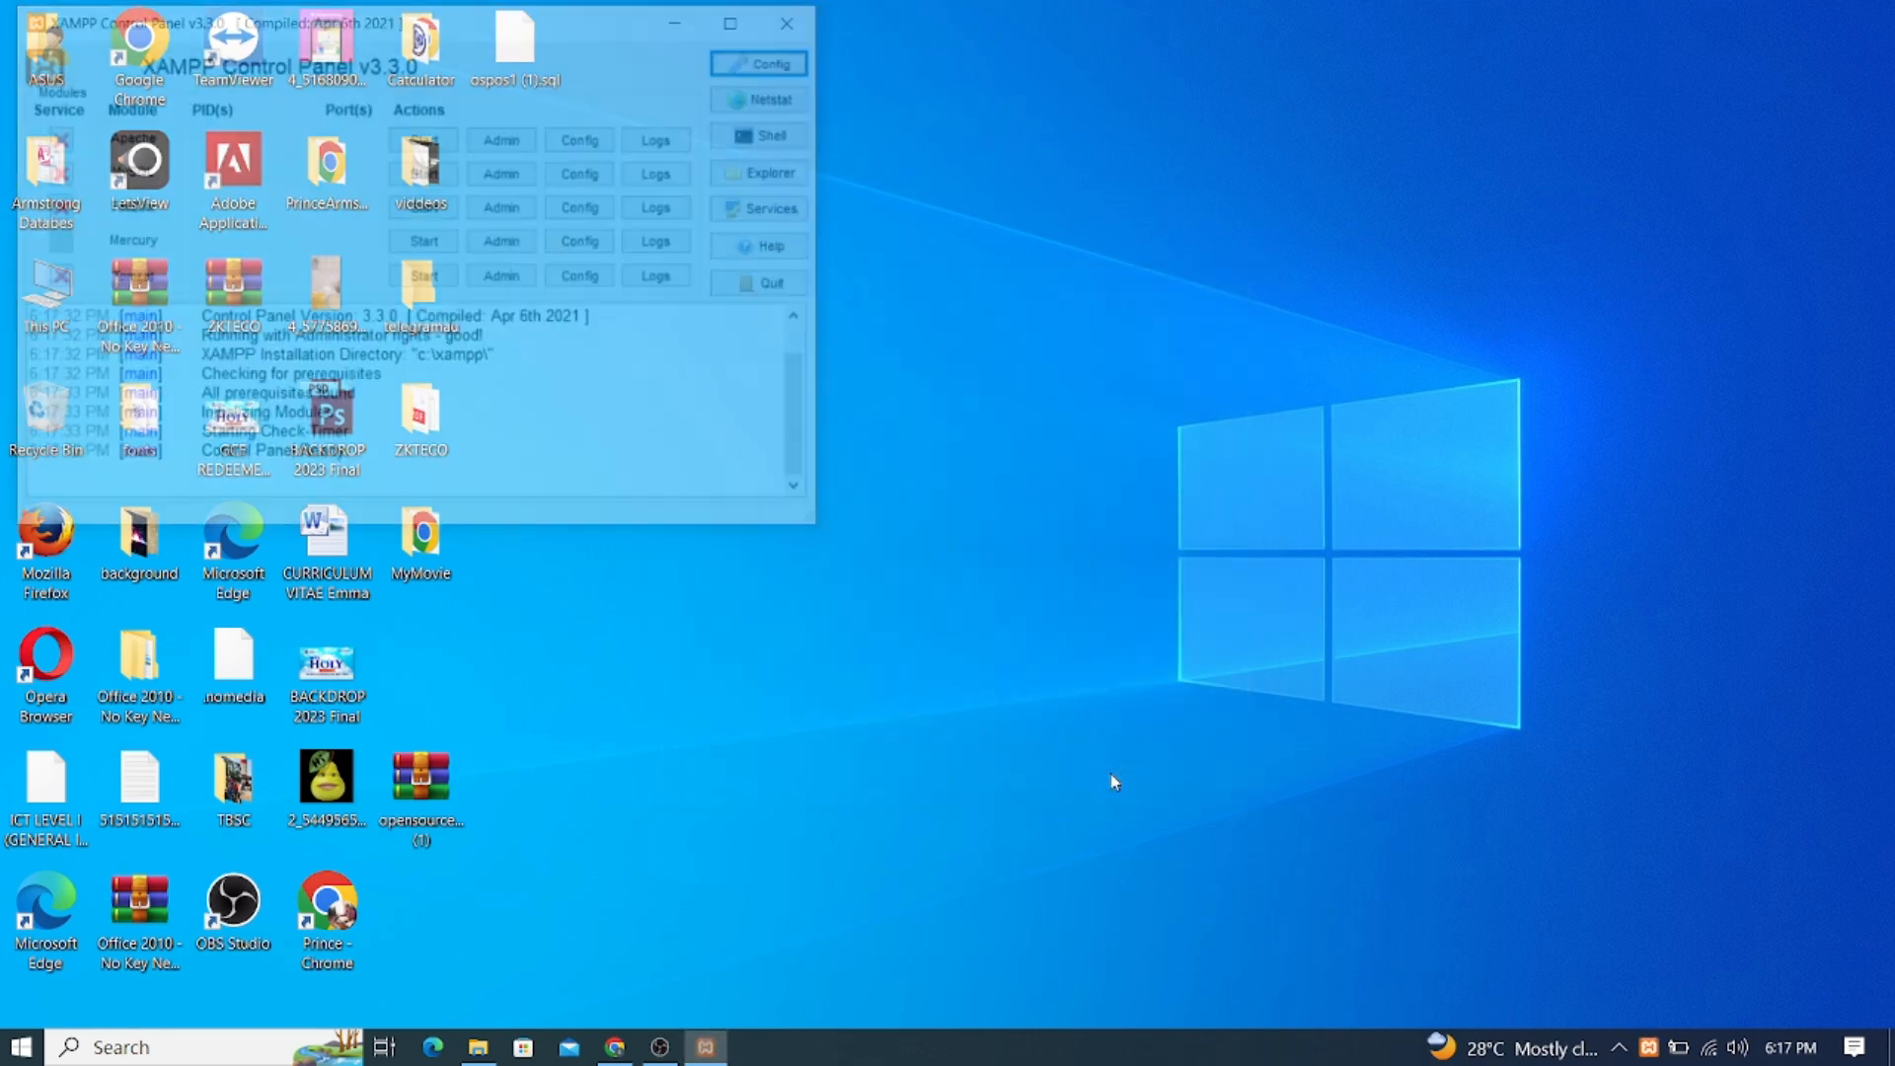
# Start Apache and MySQL in the centred XAMPP Control Panel, then minimize it
pyautogui.moveTo(545, 32); pyautogui.dragTo(1014, 192)
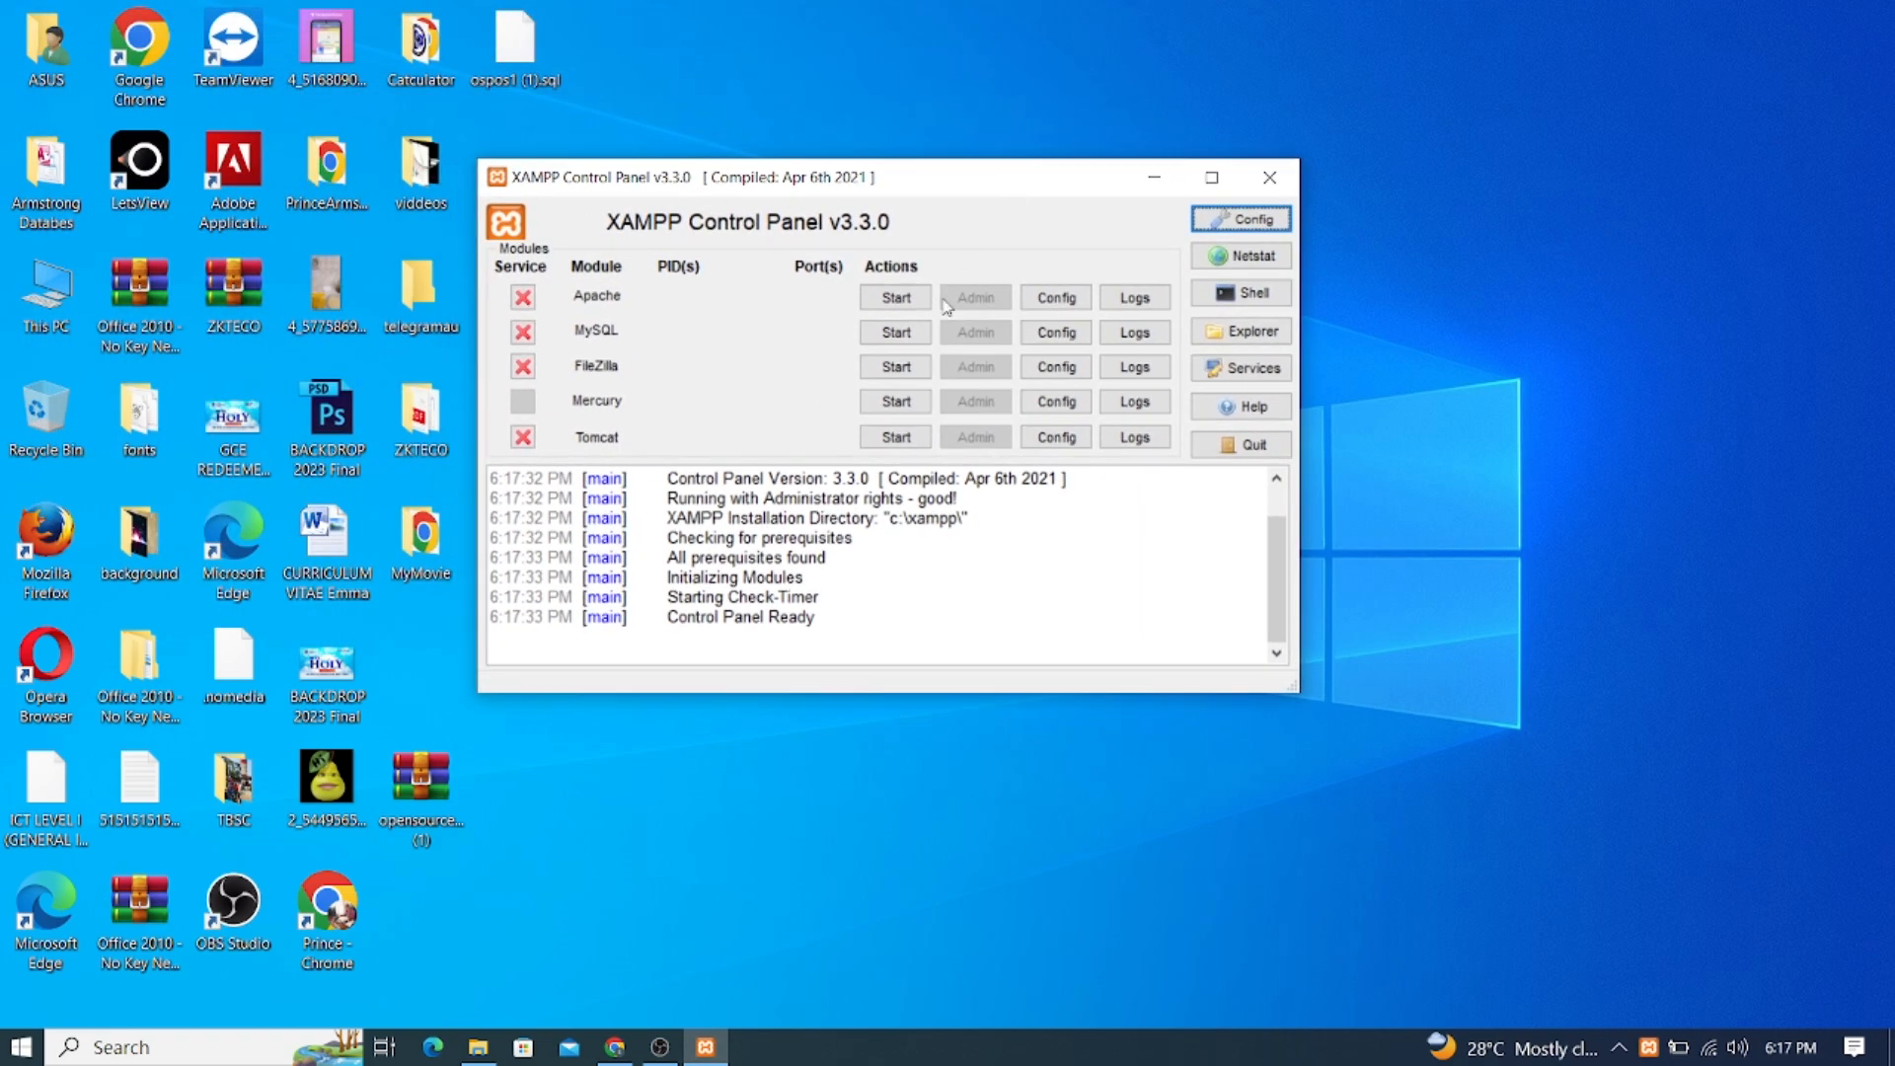
pyautogui.click(894, 299)
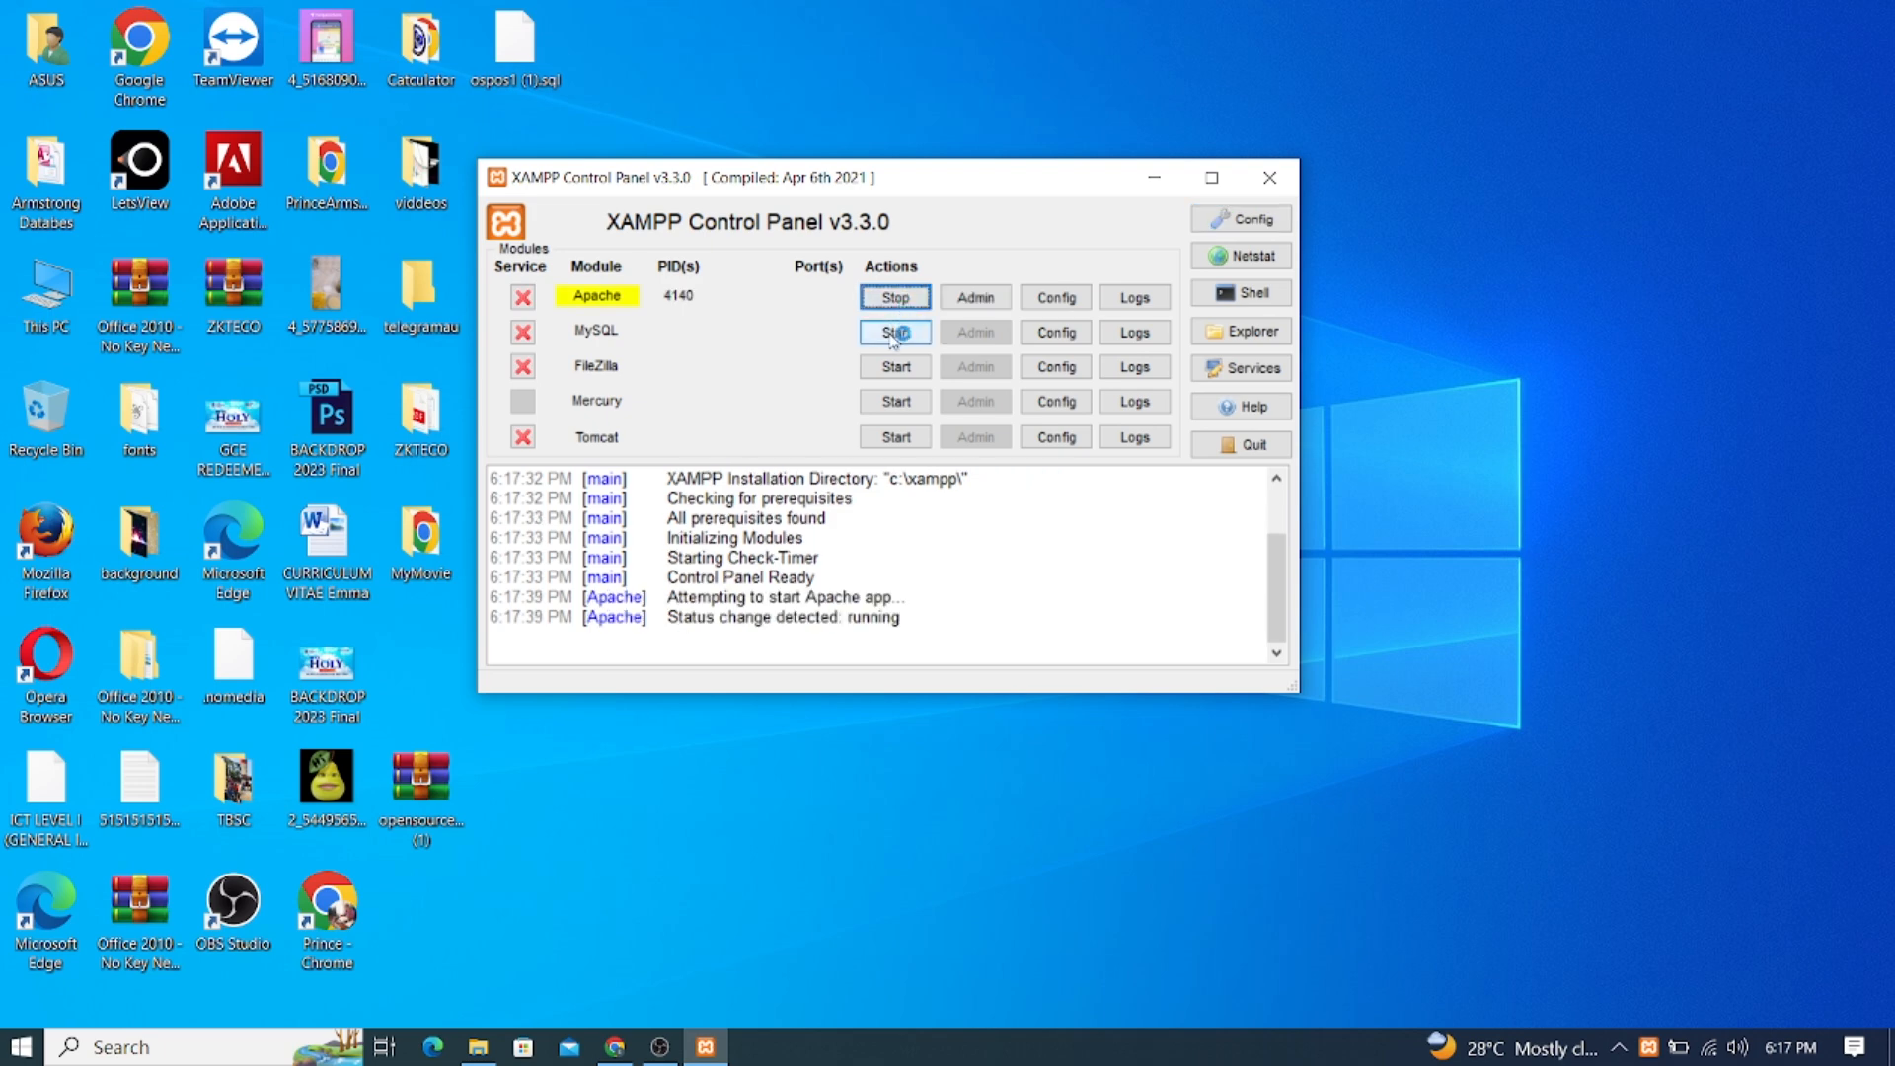
pyautogui.click(894, 334)
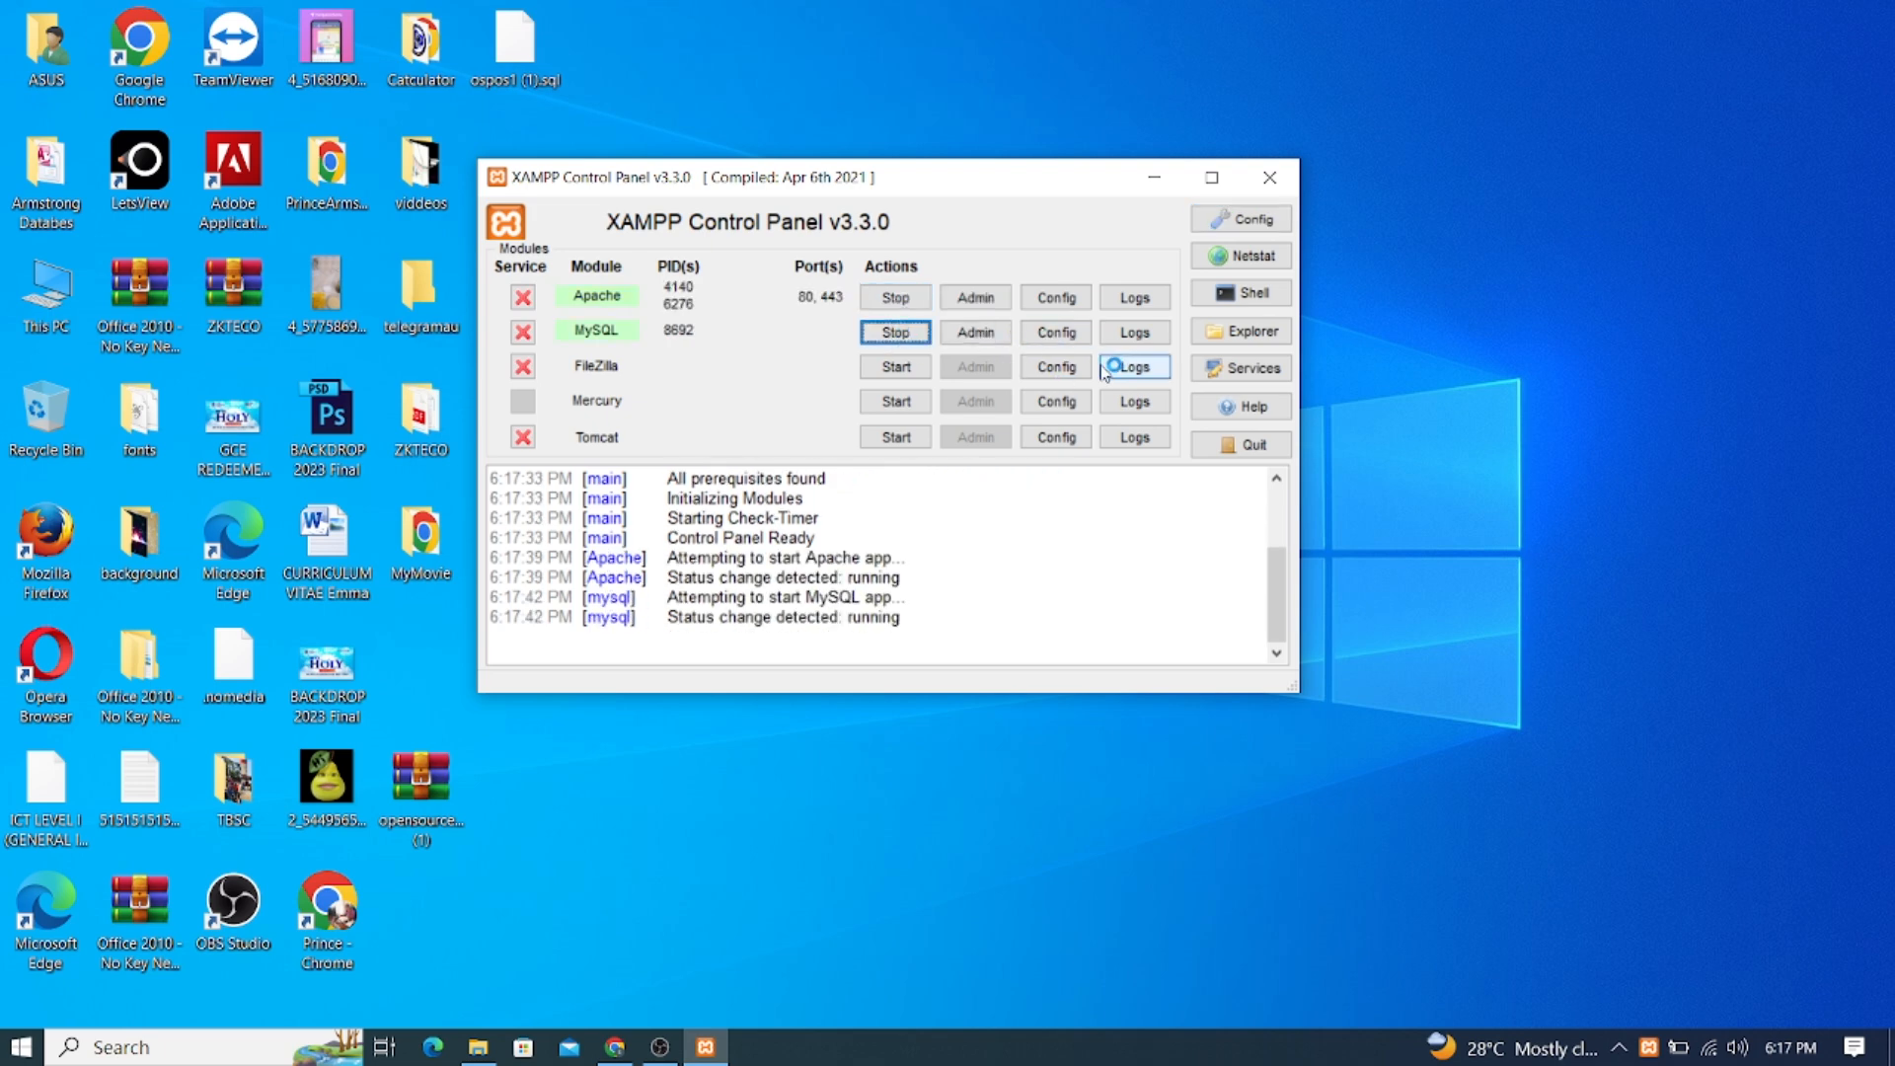
pyautogui.moveTo(993, 187); pyautogui.dragTo(1165, 157)
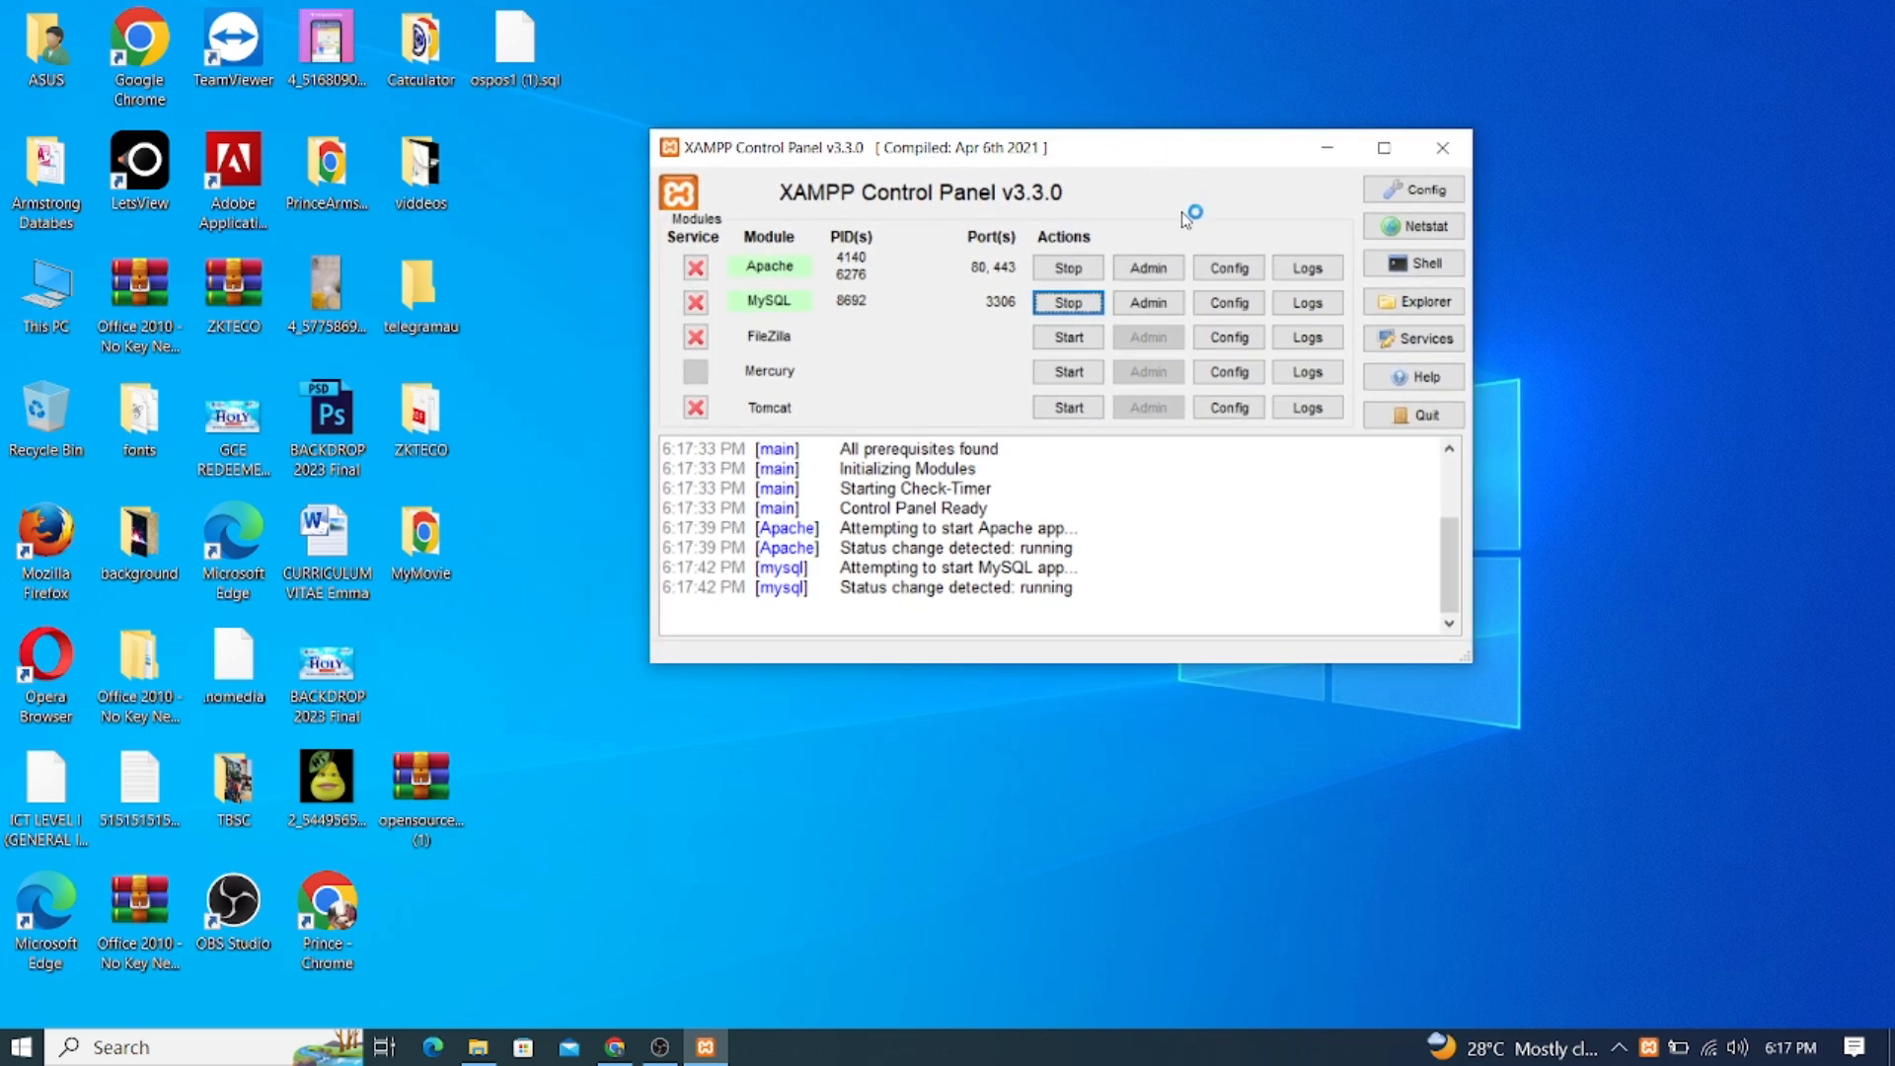
pyautogui.click(1326, 147)
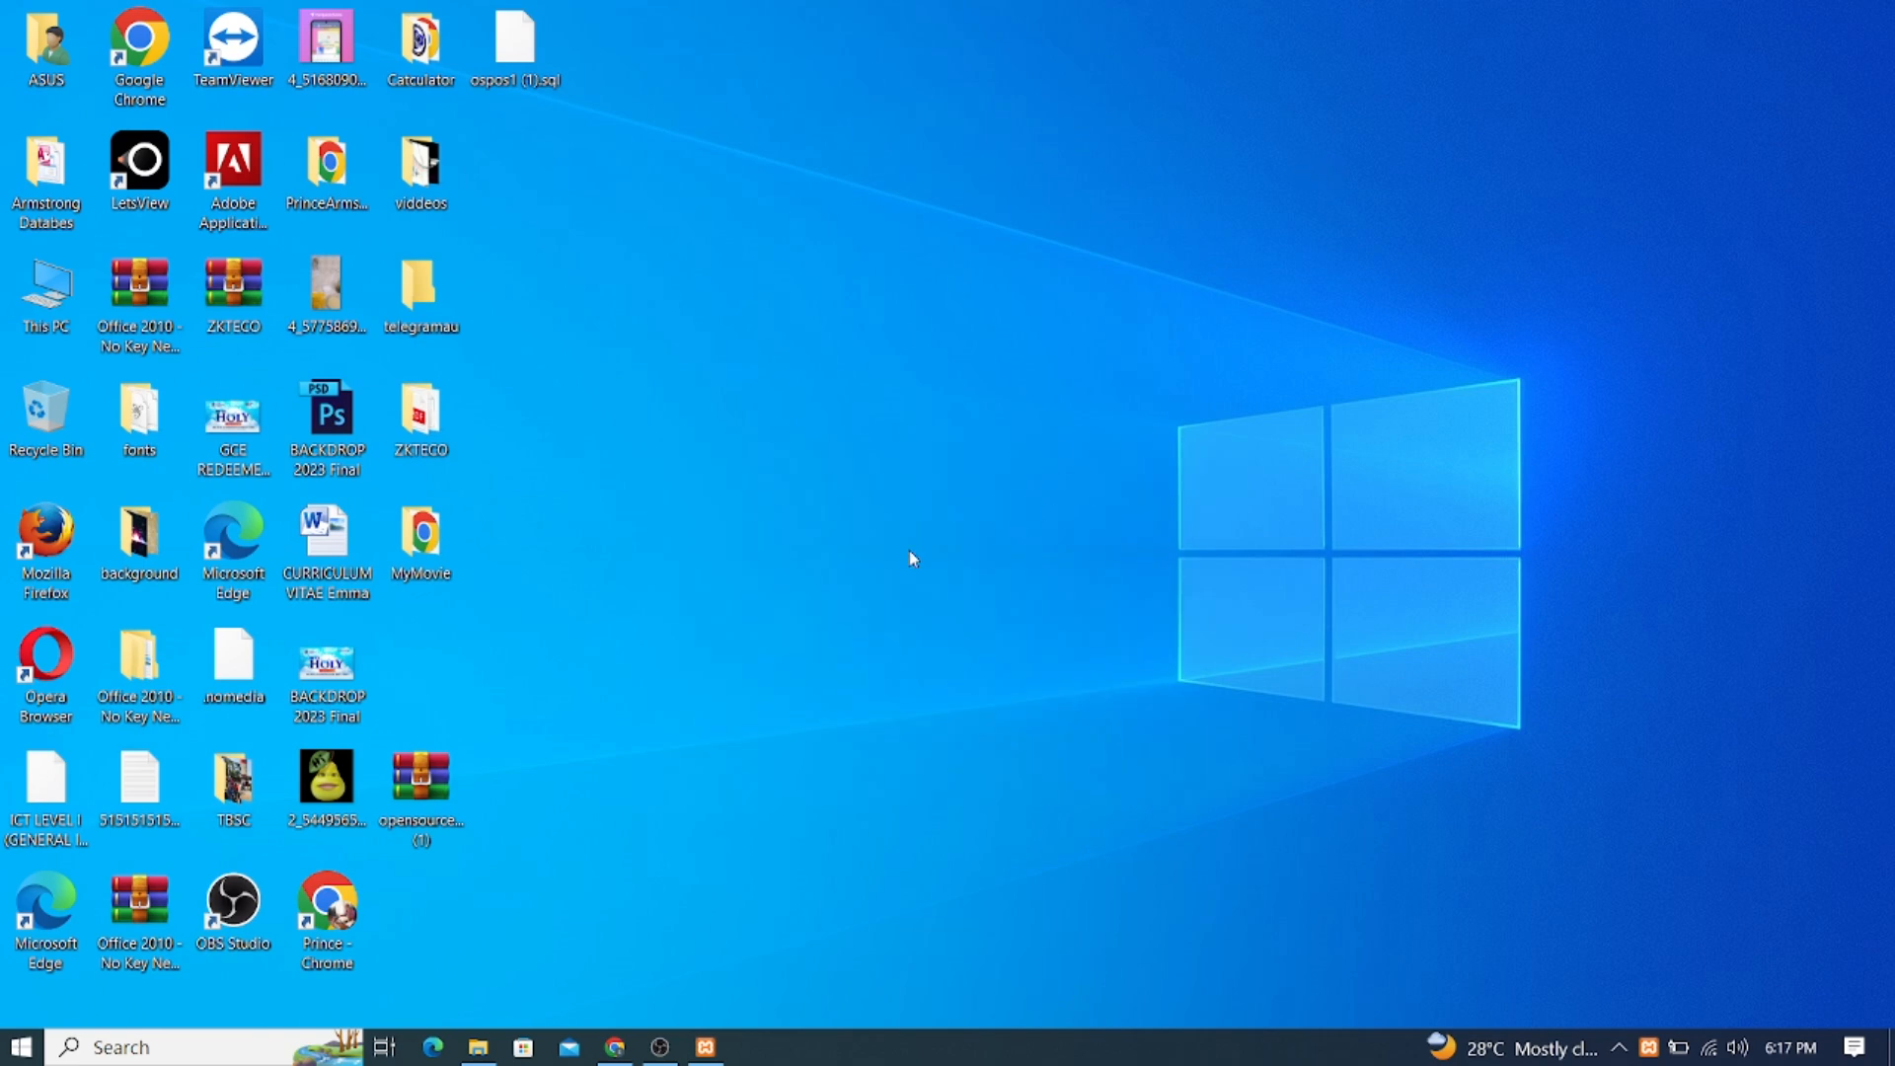
# Drag the opensourcepos ZIP to the desktop centre and cut it to the clipboard
pyautogui.moveTo(428, 781); pyautogui.dragTo(719, 465)
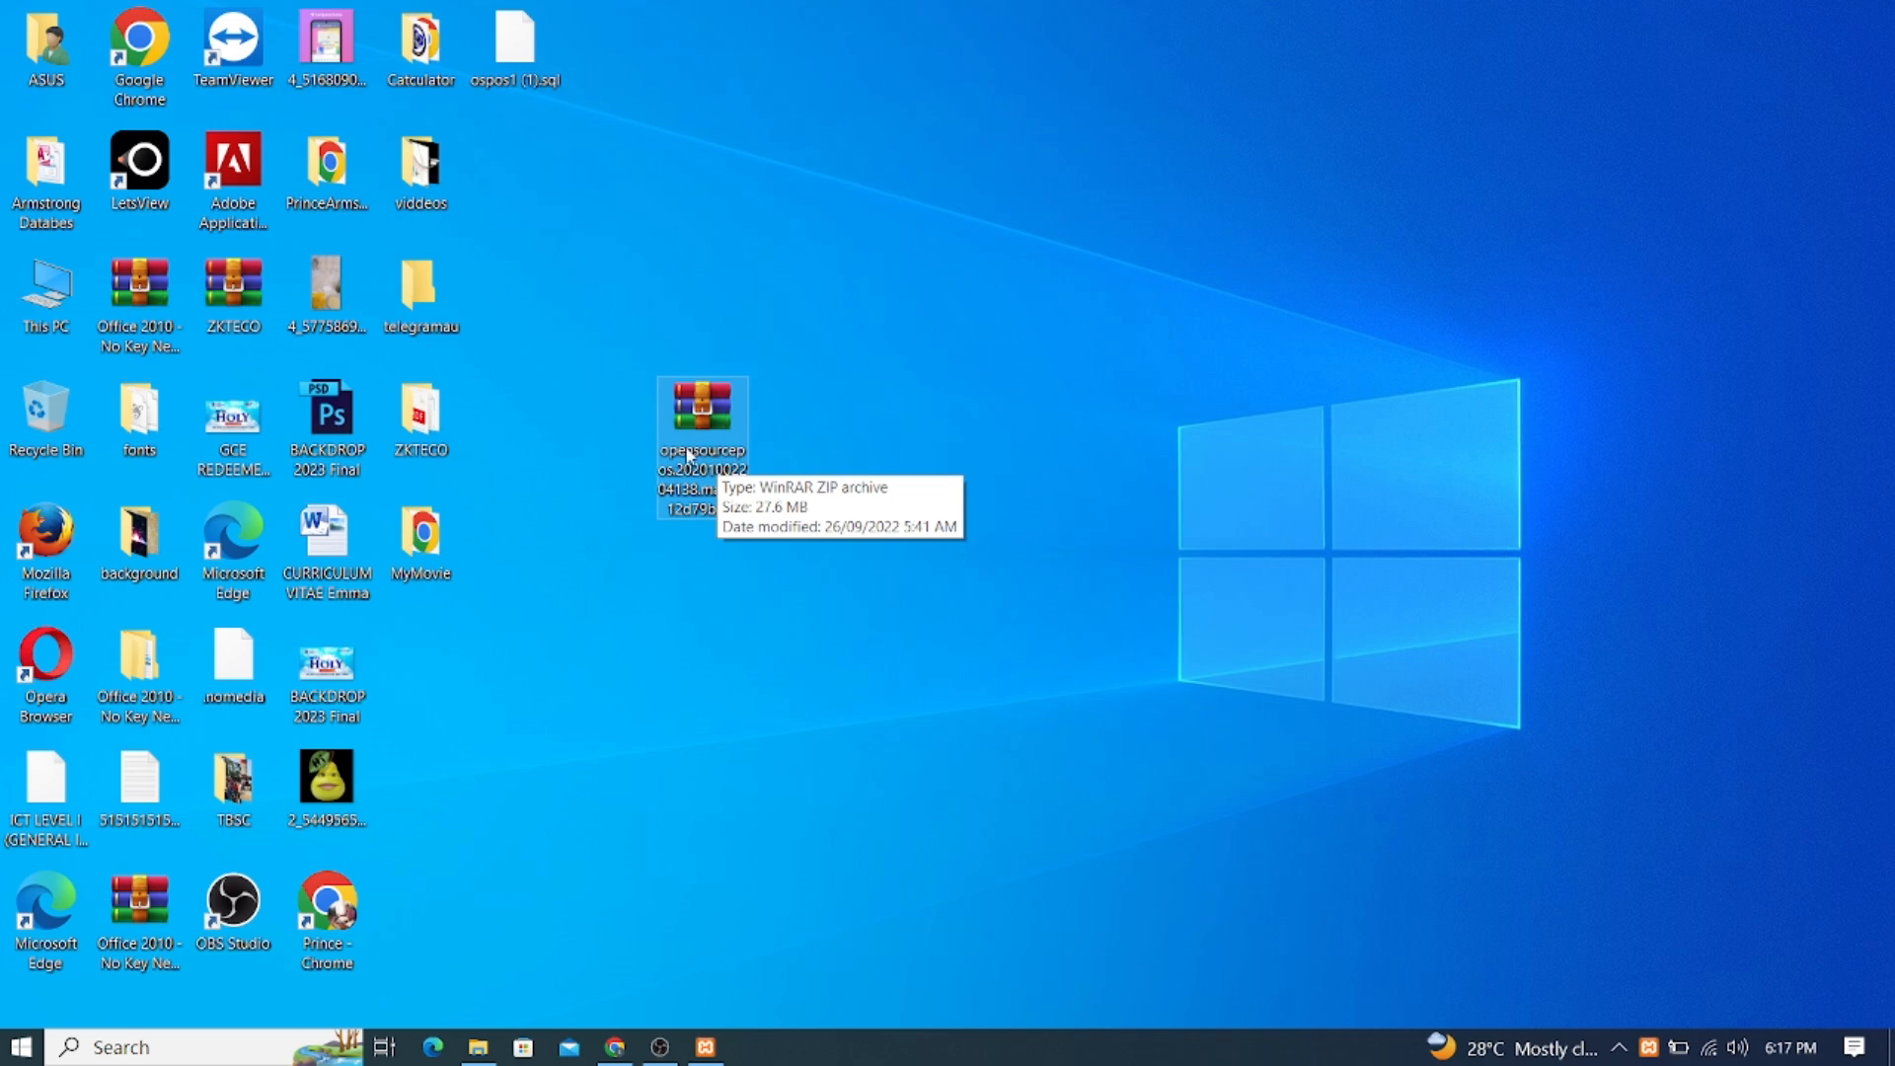
pyautogui.moveTo(703, 408); pyautogui.dragTo(665, 425)
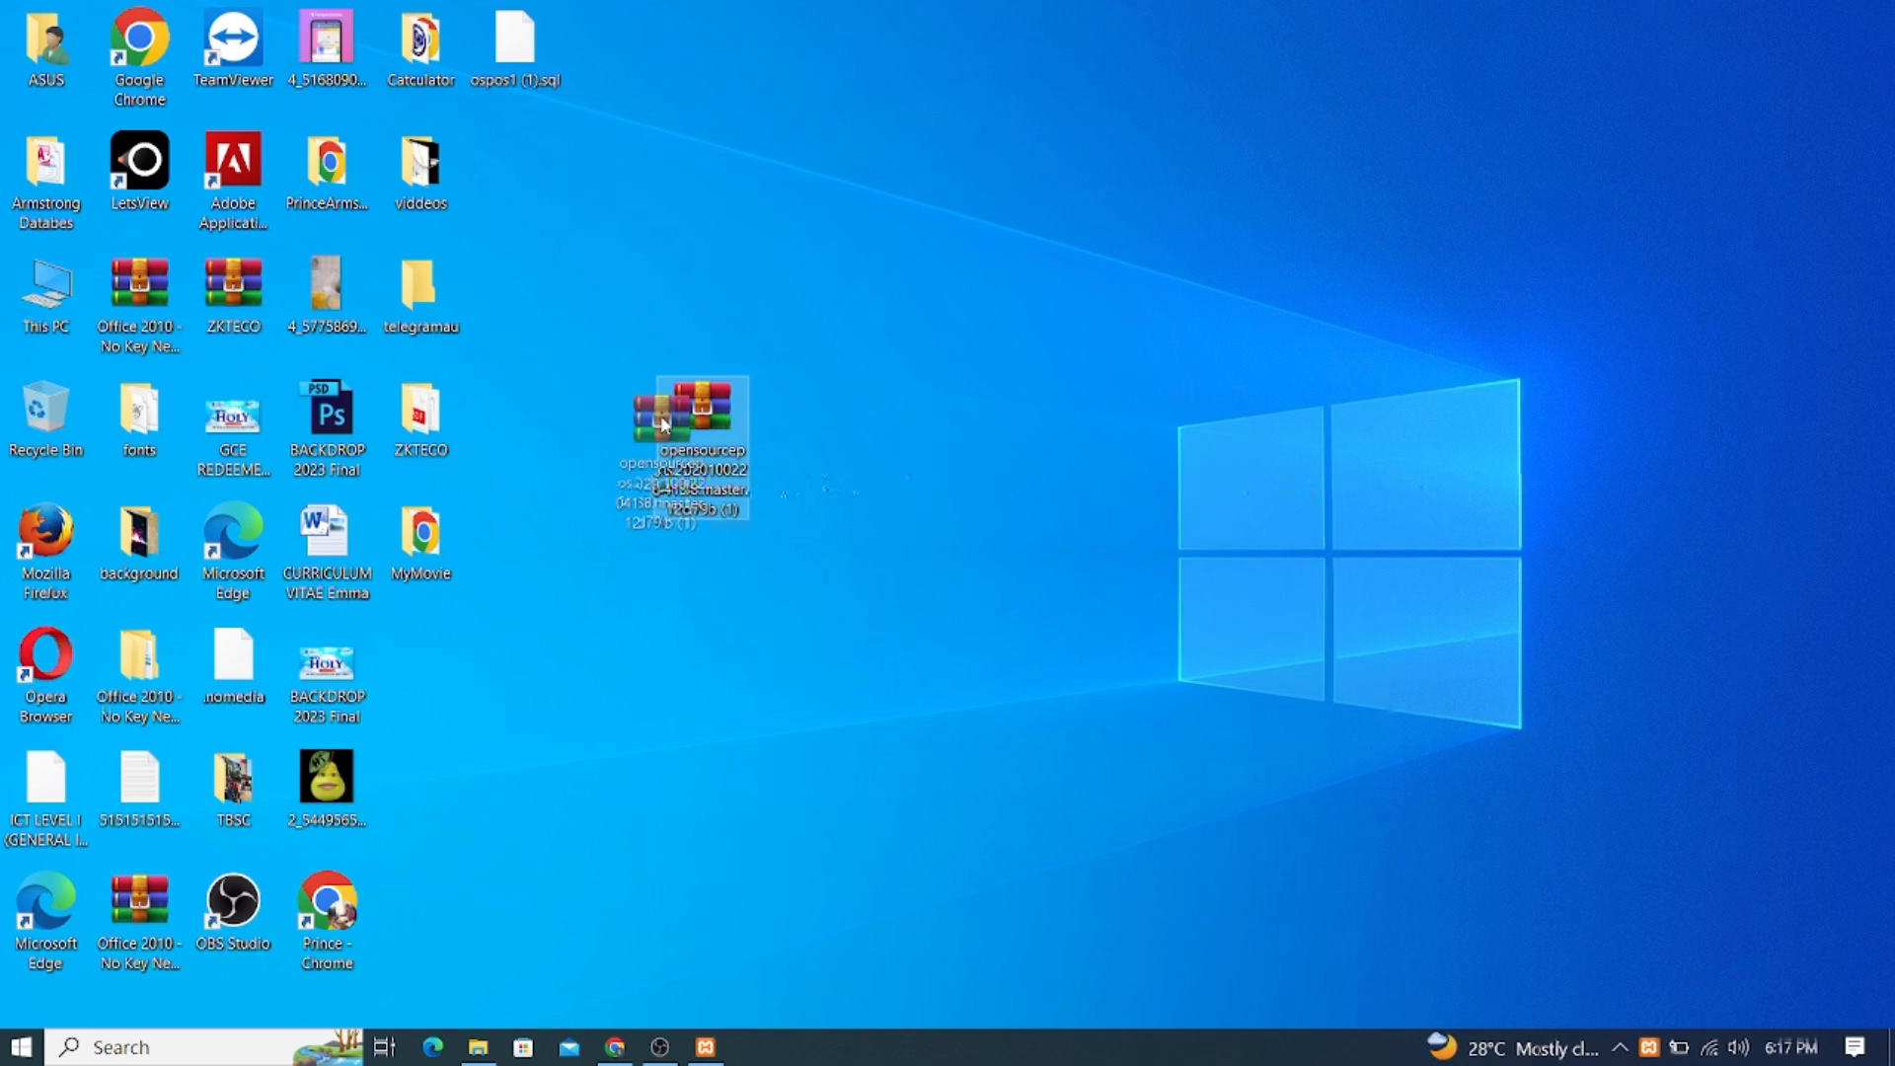
pyautogui.moveTo(909, 434); pyautogui.dragTo(673, 562)
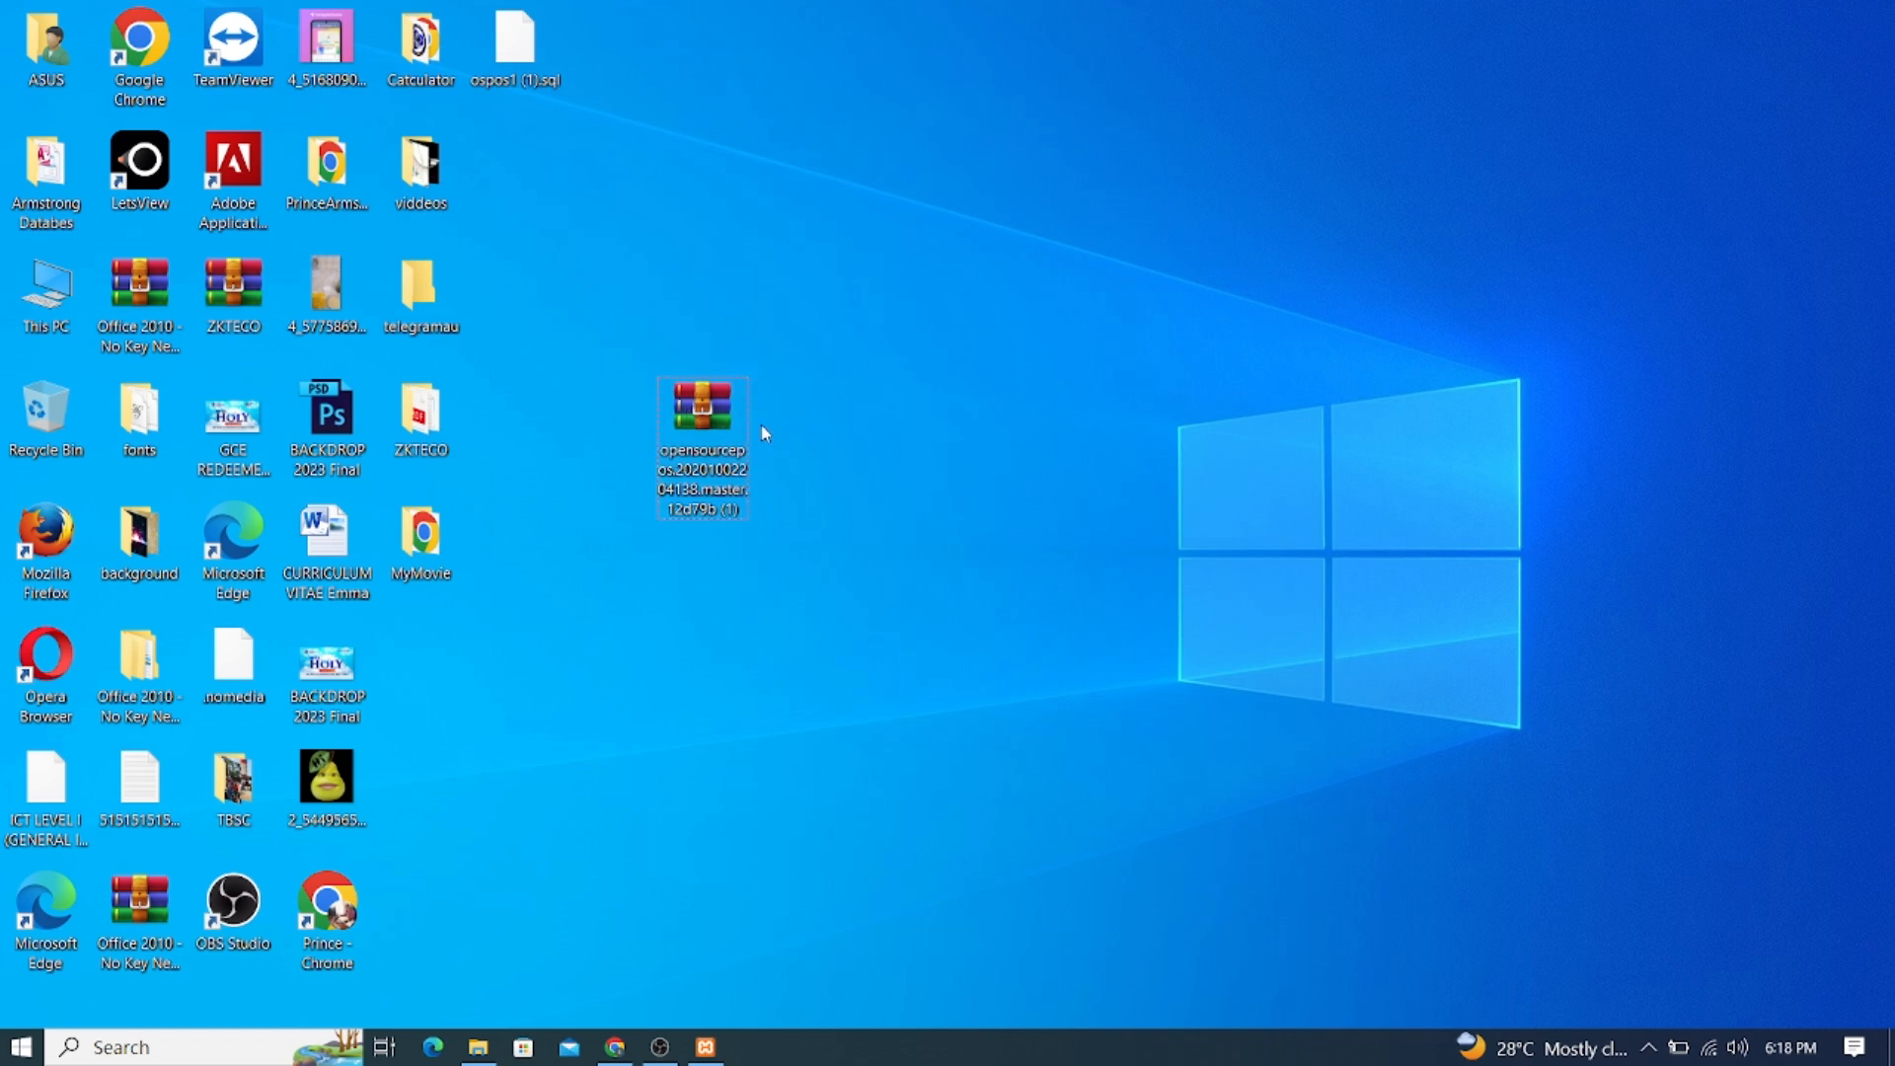
pyautogui.rightClick(708, 405)
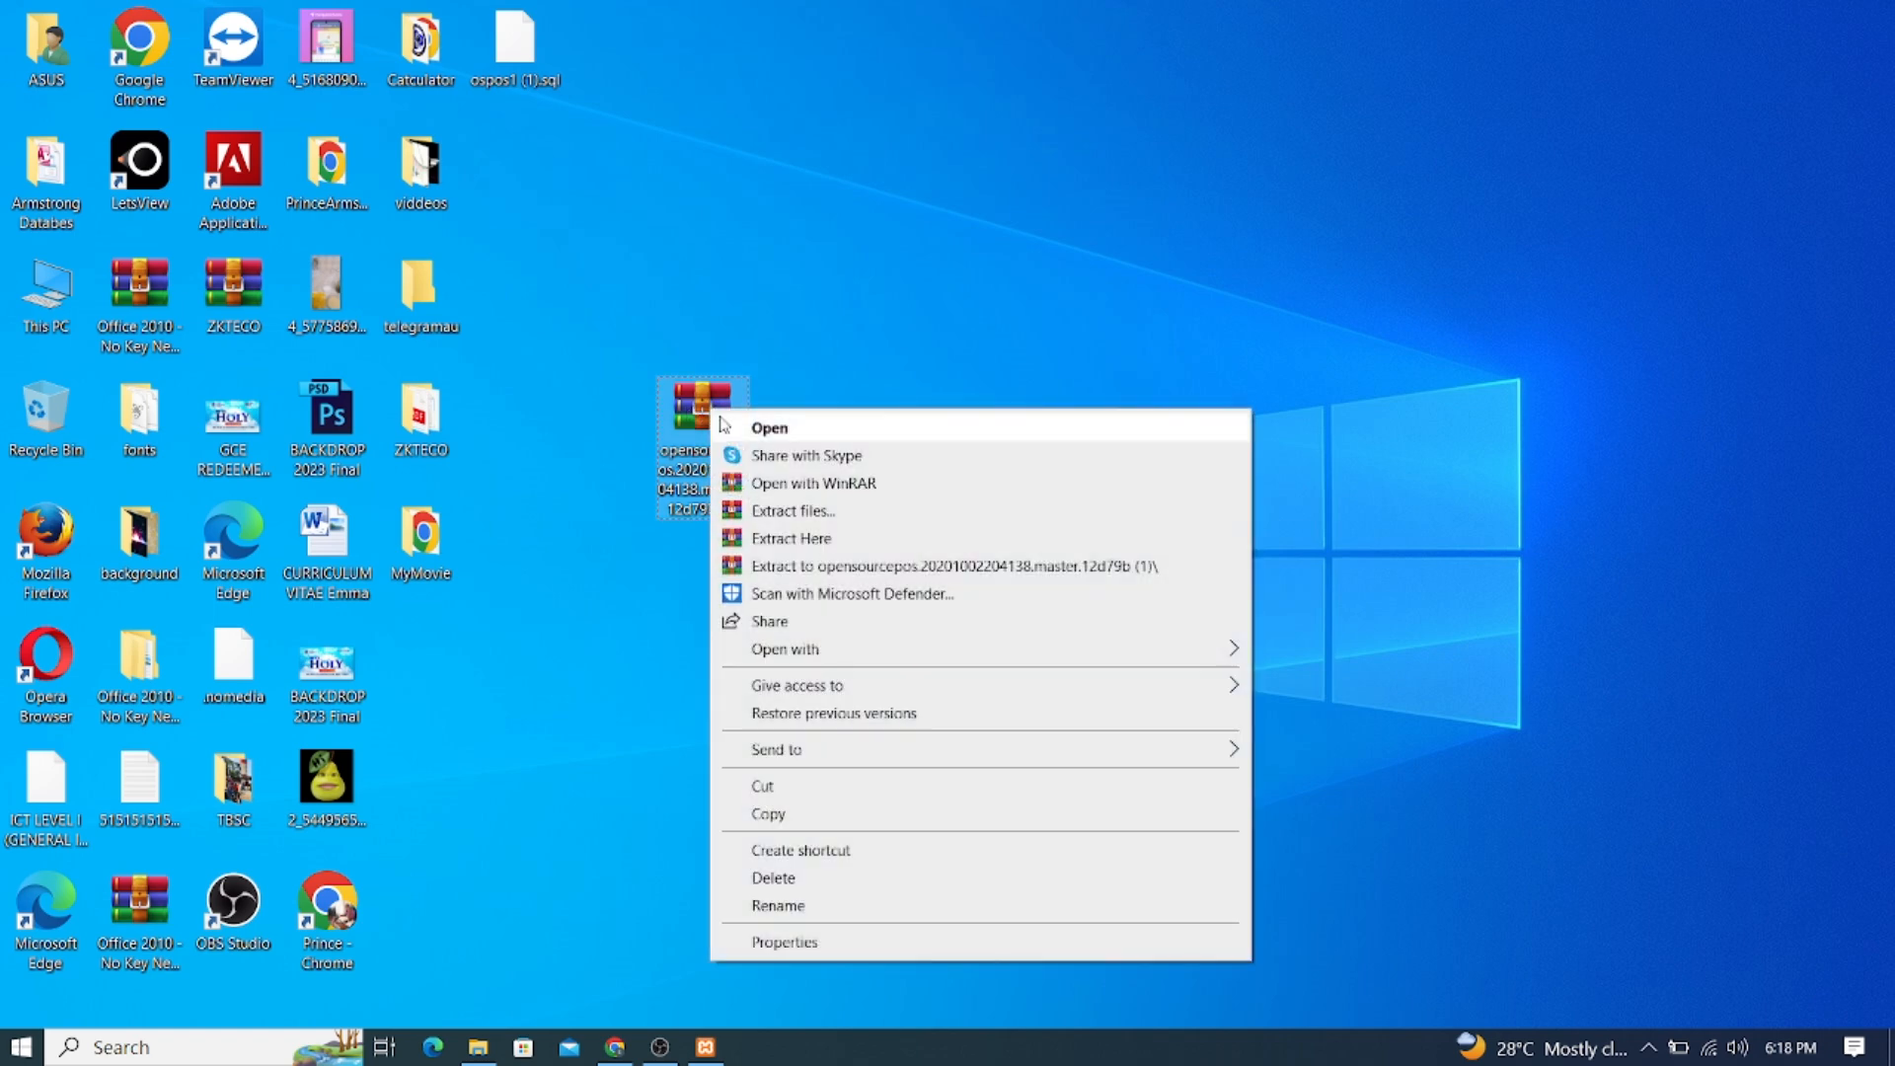
pyautogui.click(775, 787)
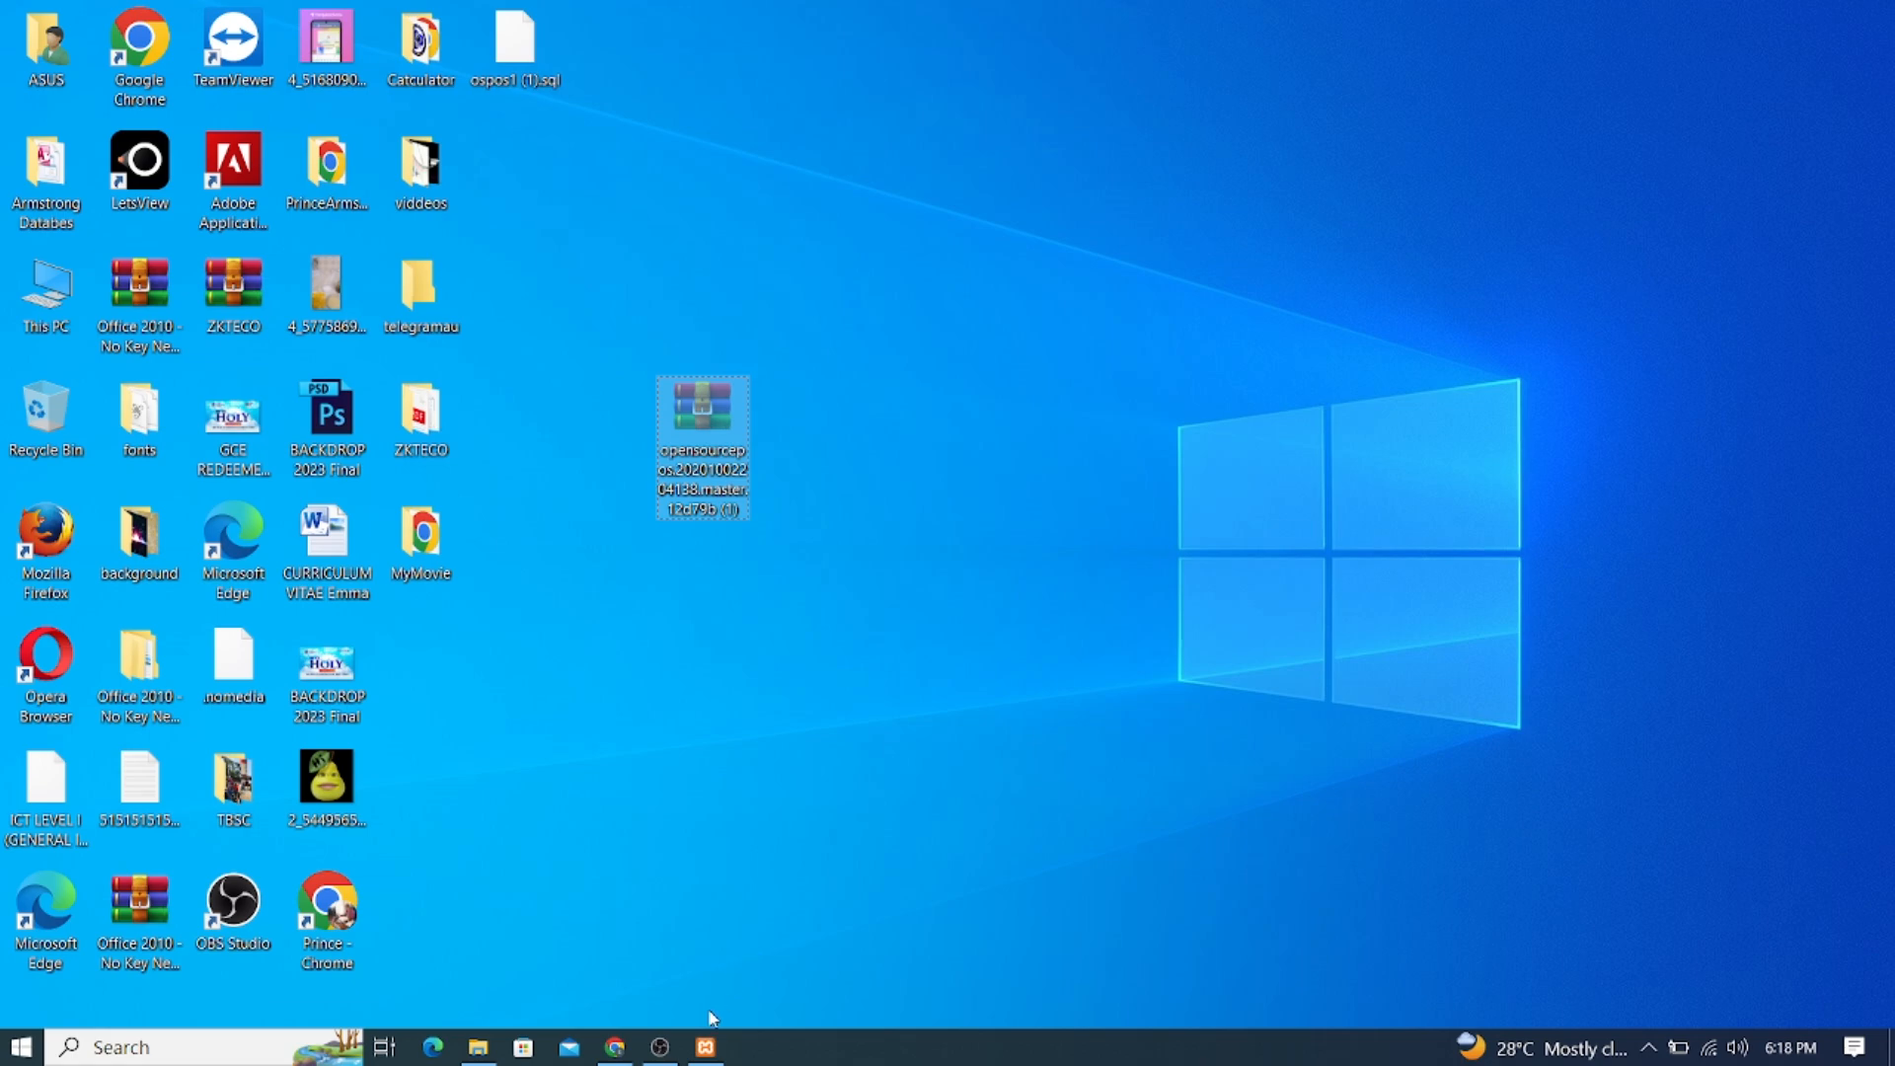
# Paste the opensourcepos ZIP into C:\xampp\htdocs via This PC and Local Disk (C:)
pyautogui.click(474, 1041)
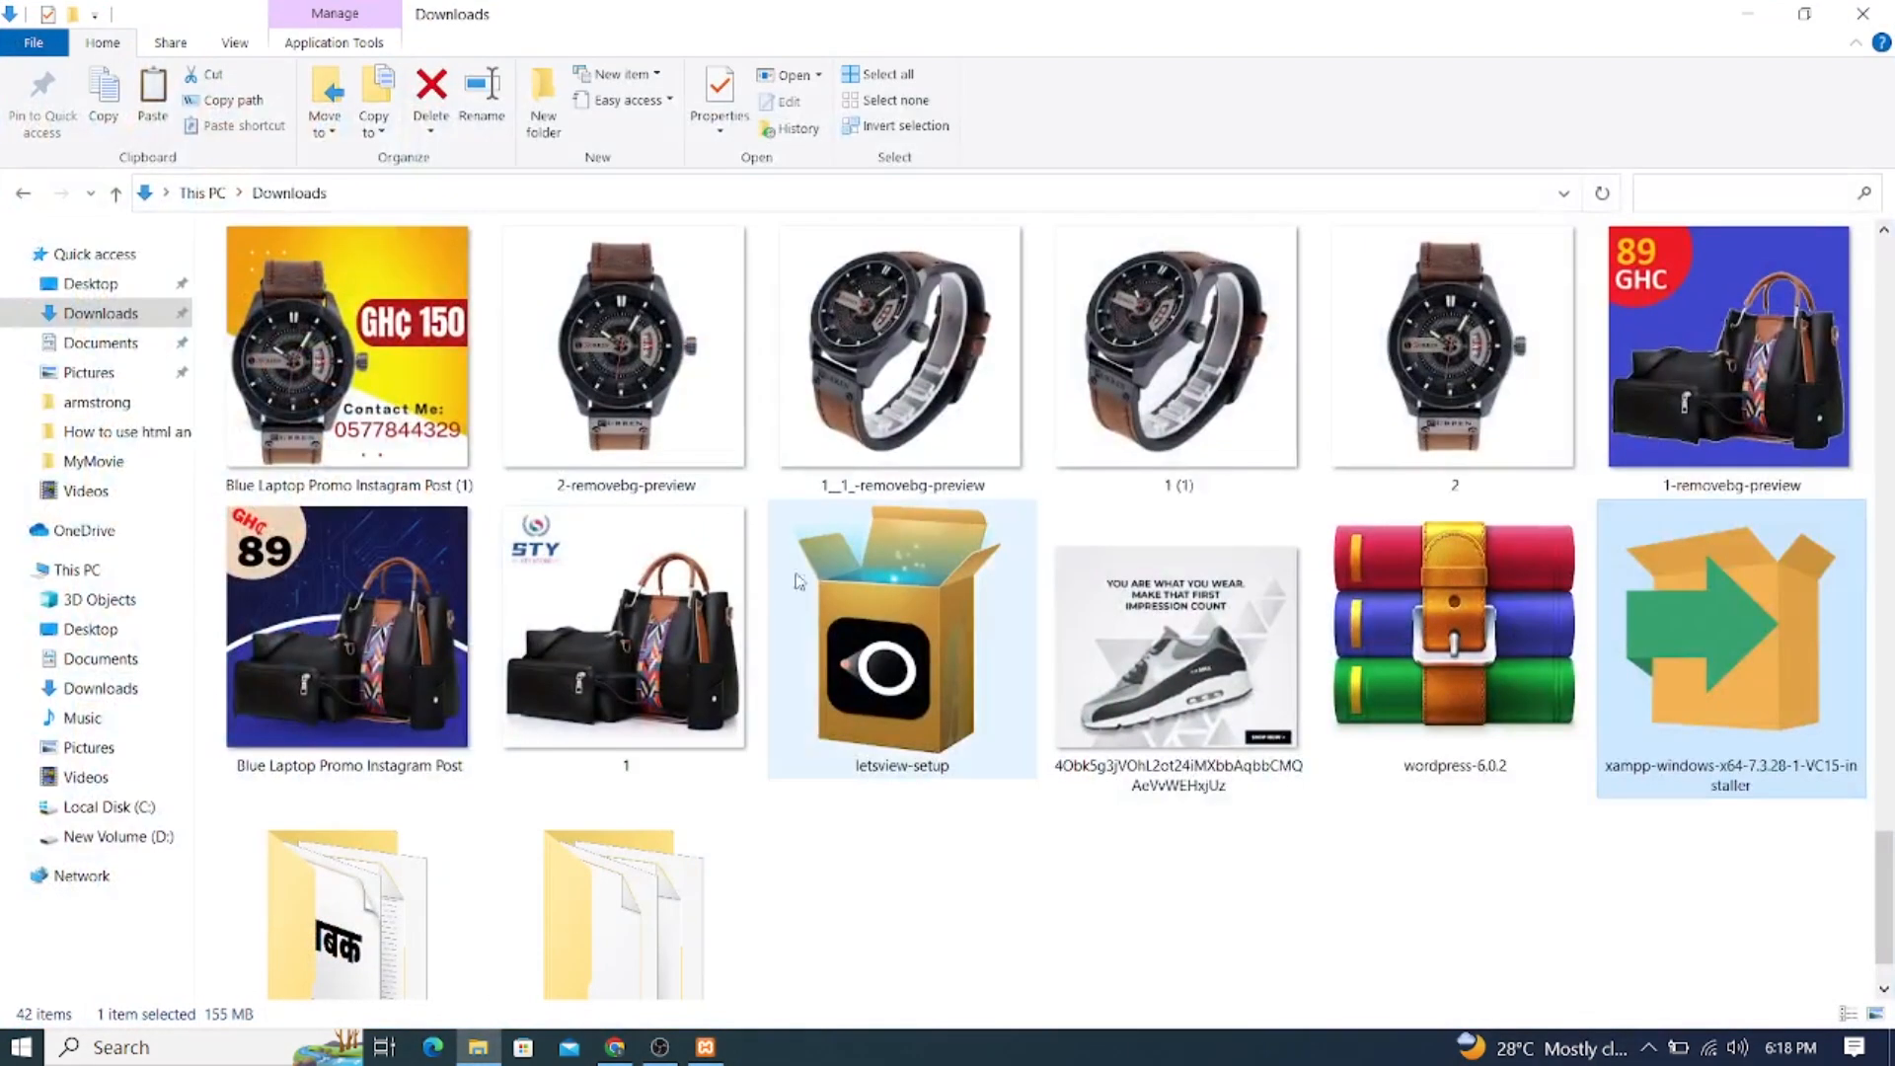
pyautogui.click(79, 569)
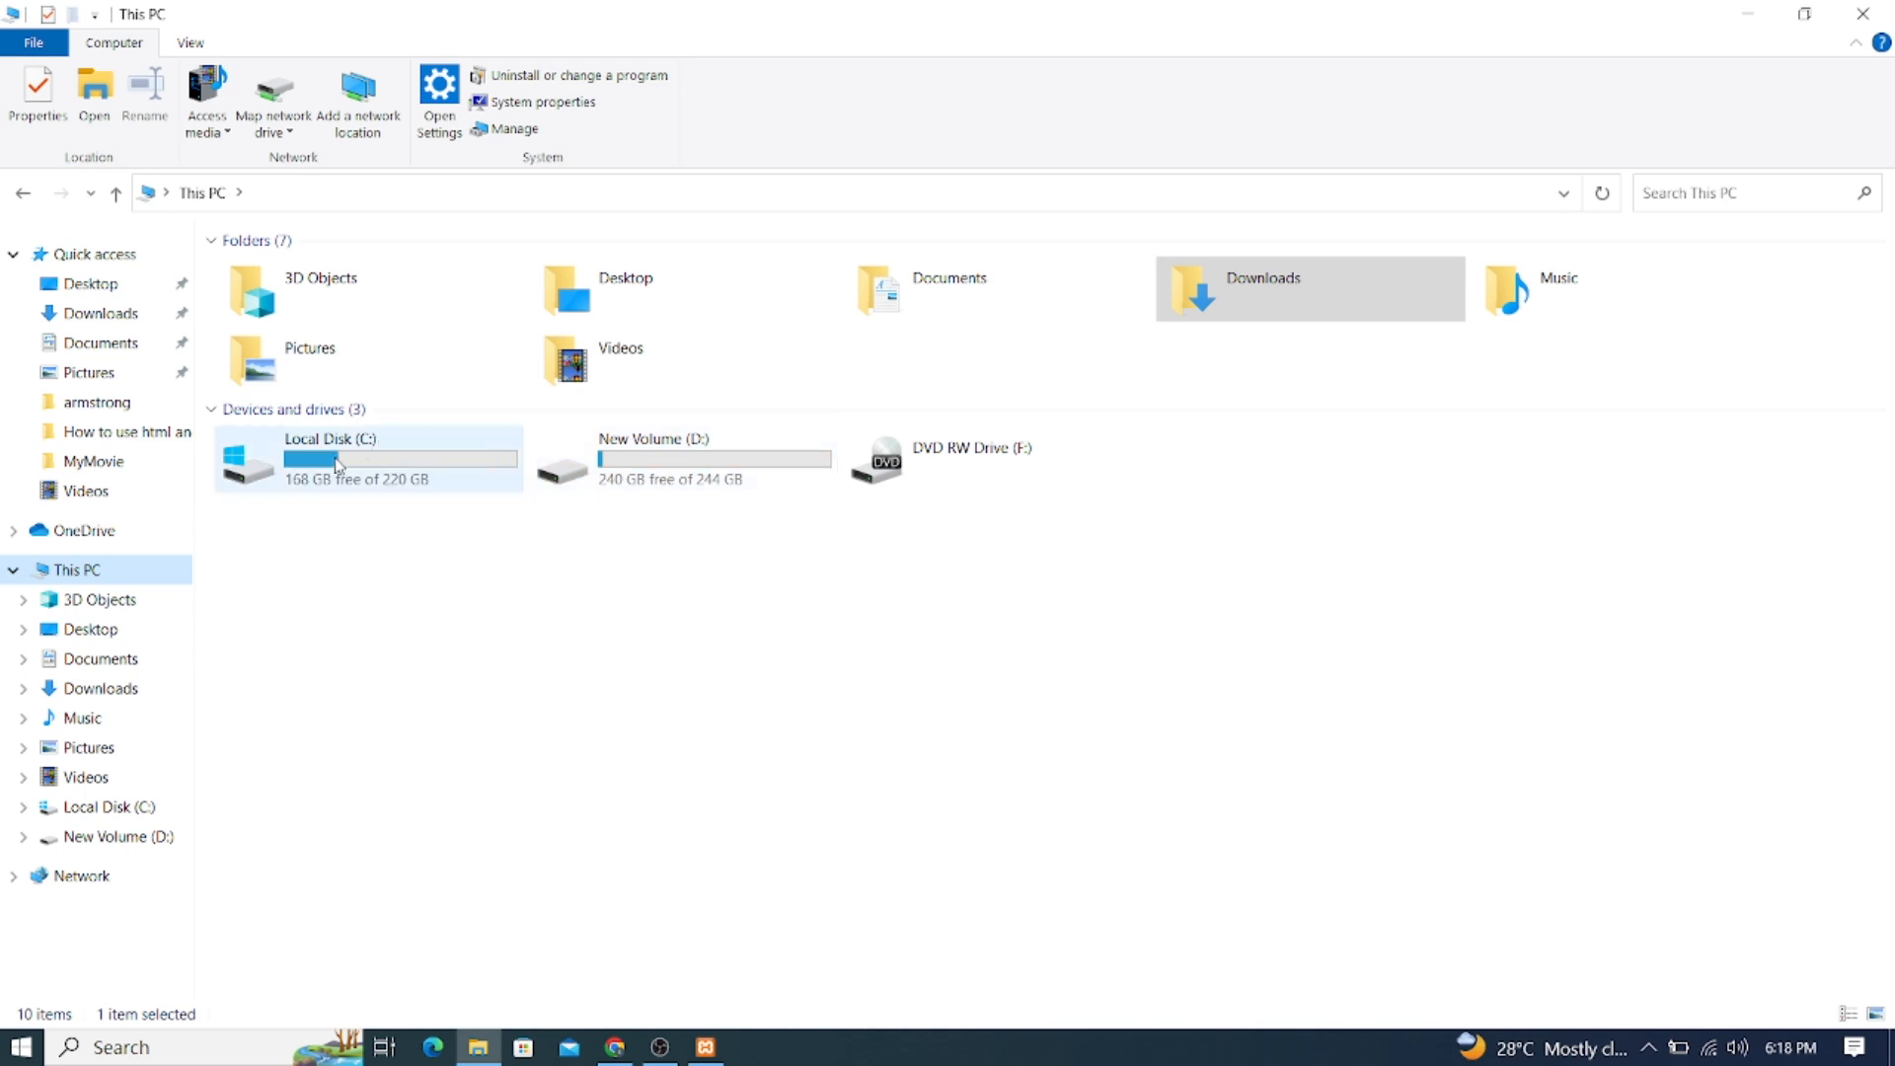
pyautogui.doubleClick(336, 465)
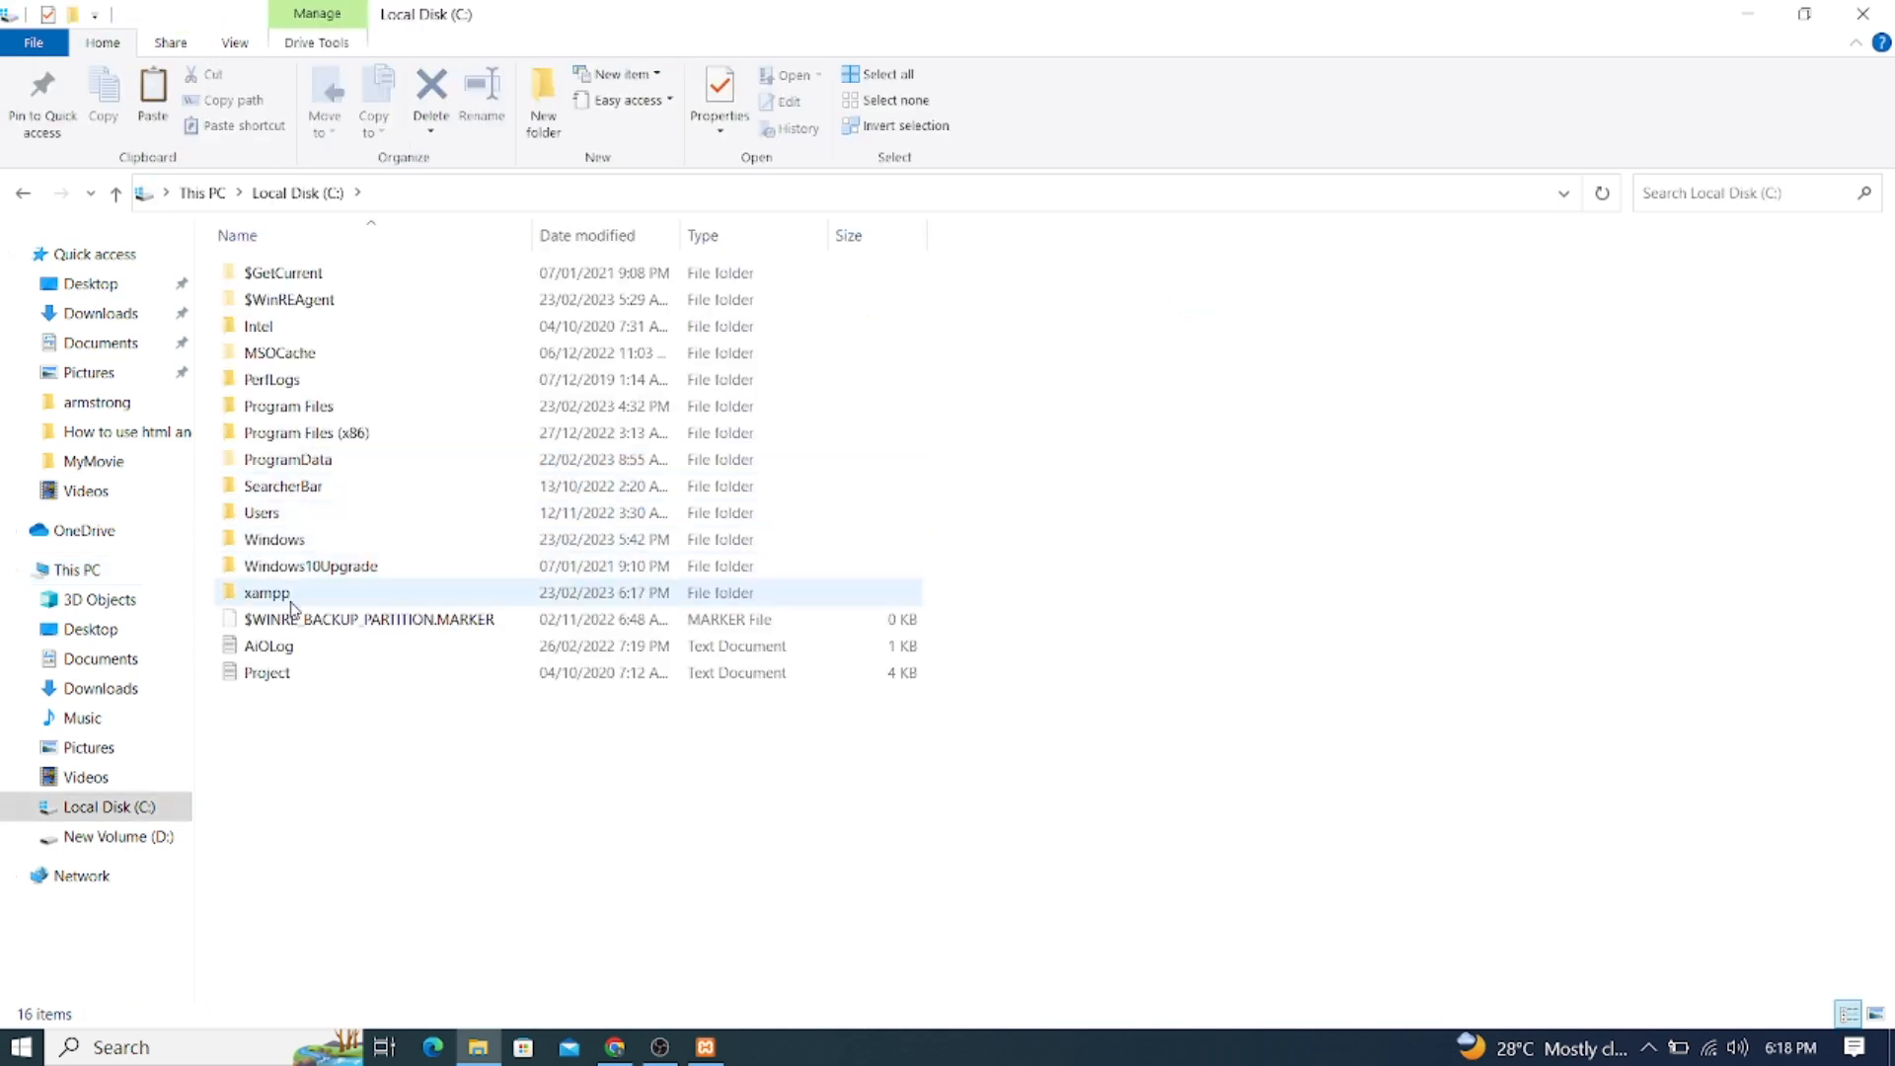
pyautogui.doubleClick(289, 599)
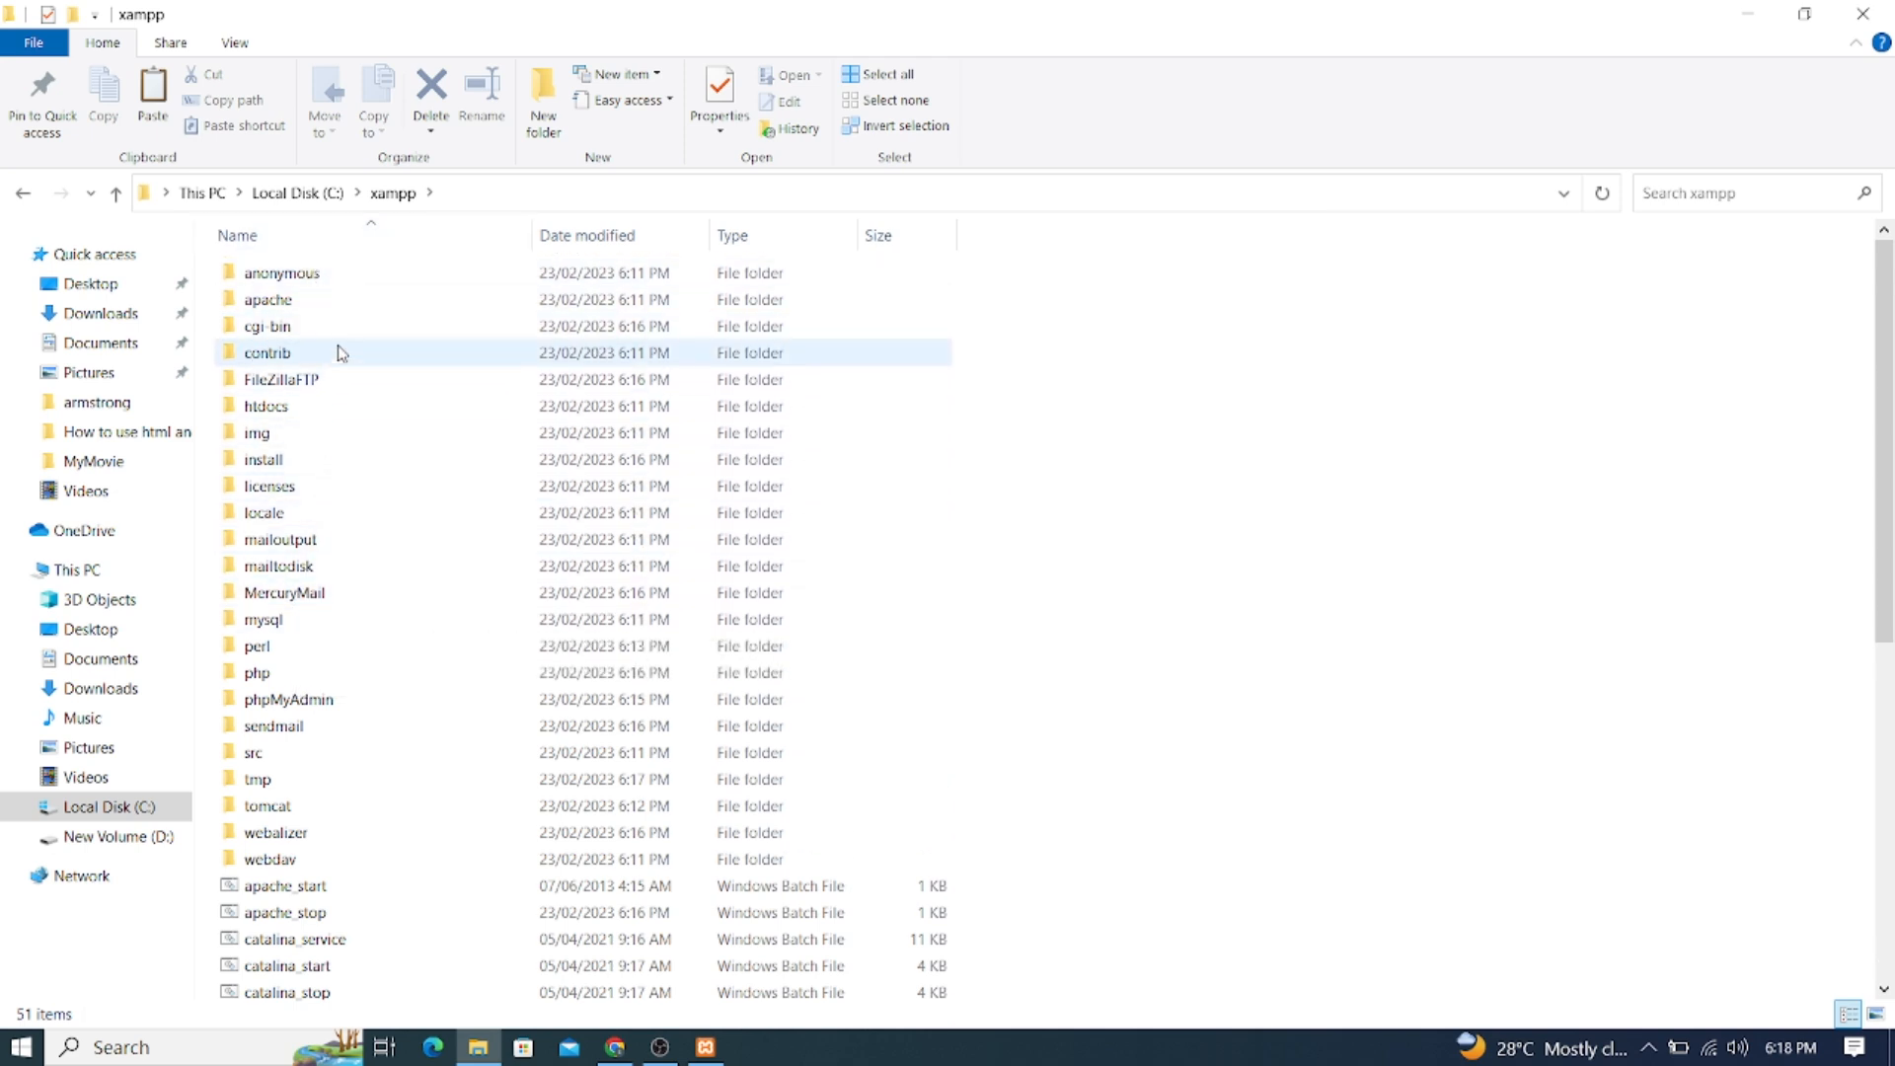
pyautogui.doubleClick(283, 417)
pyautogui.rightClick(396, 555)
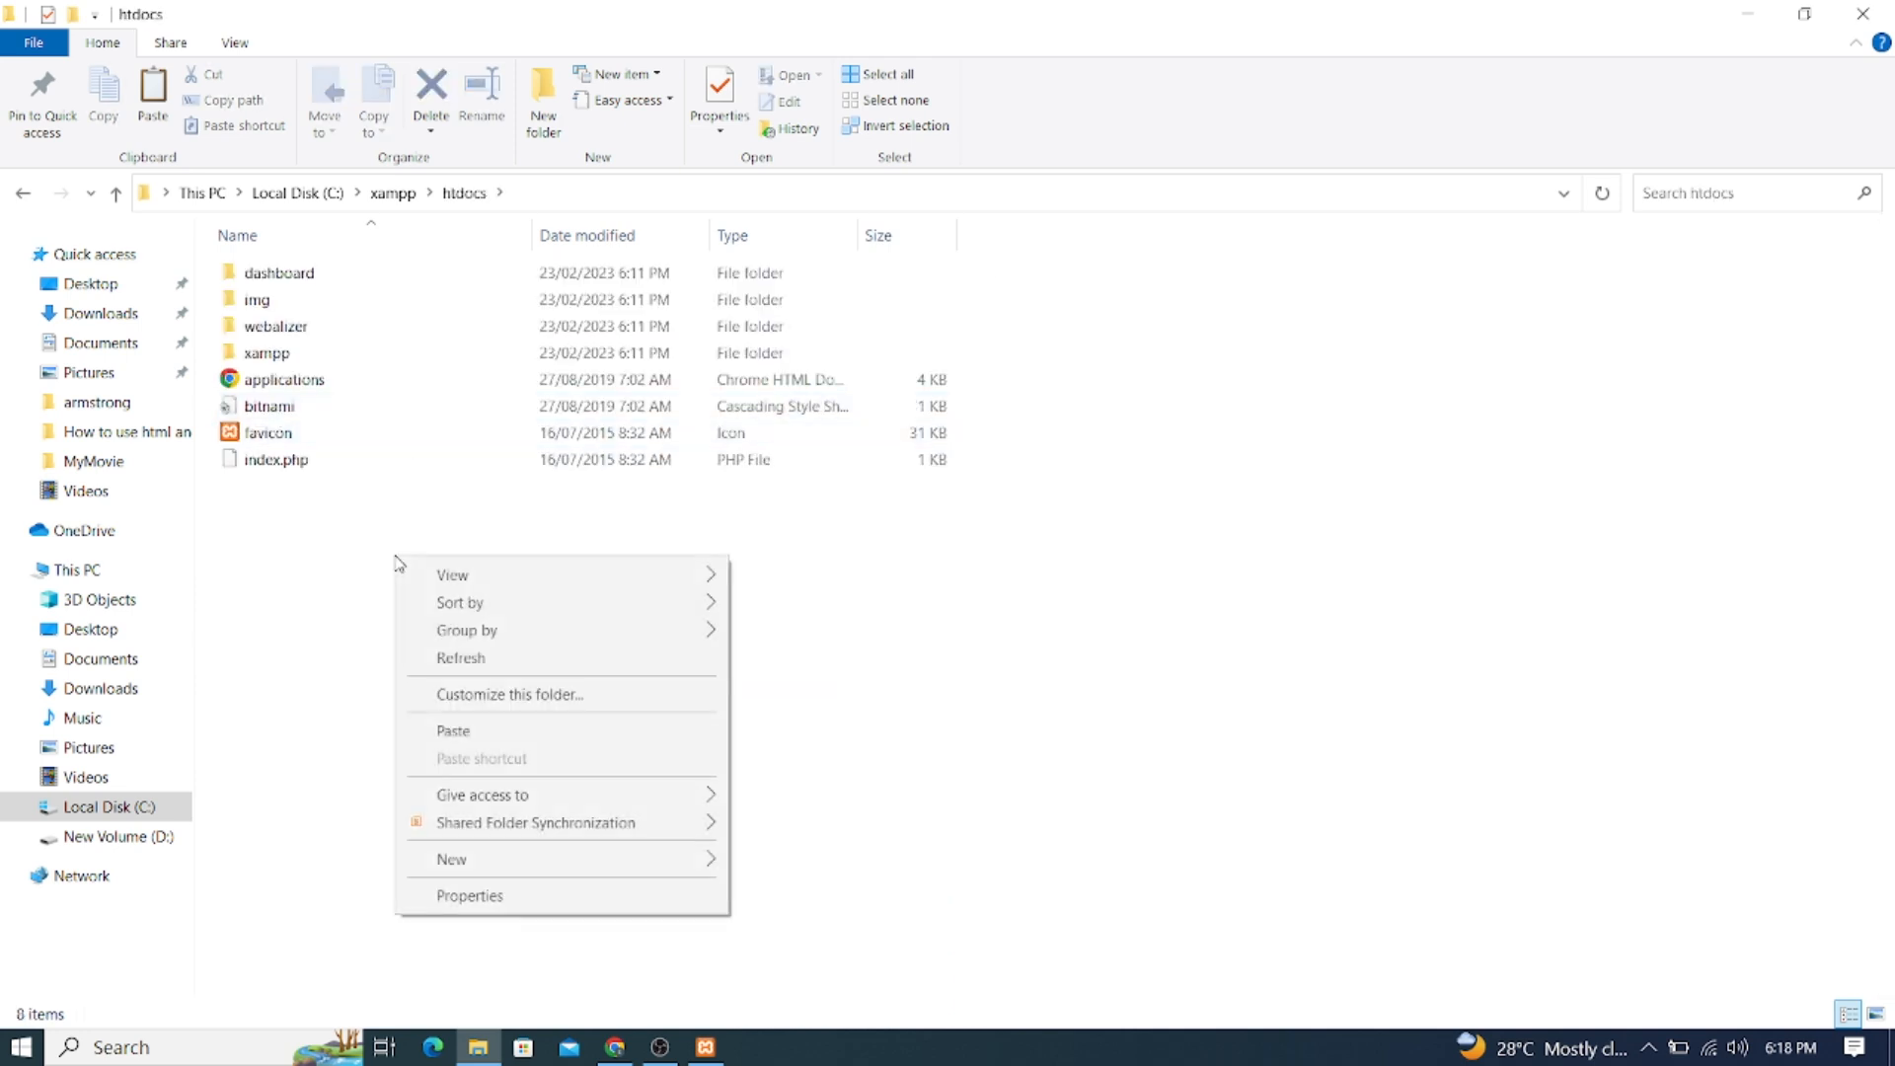
pyautogui.click(442, 731)
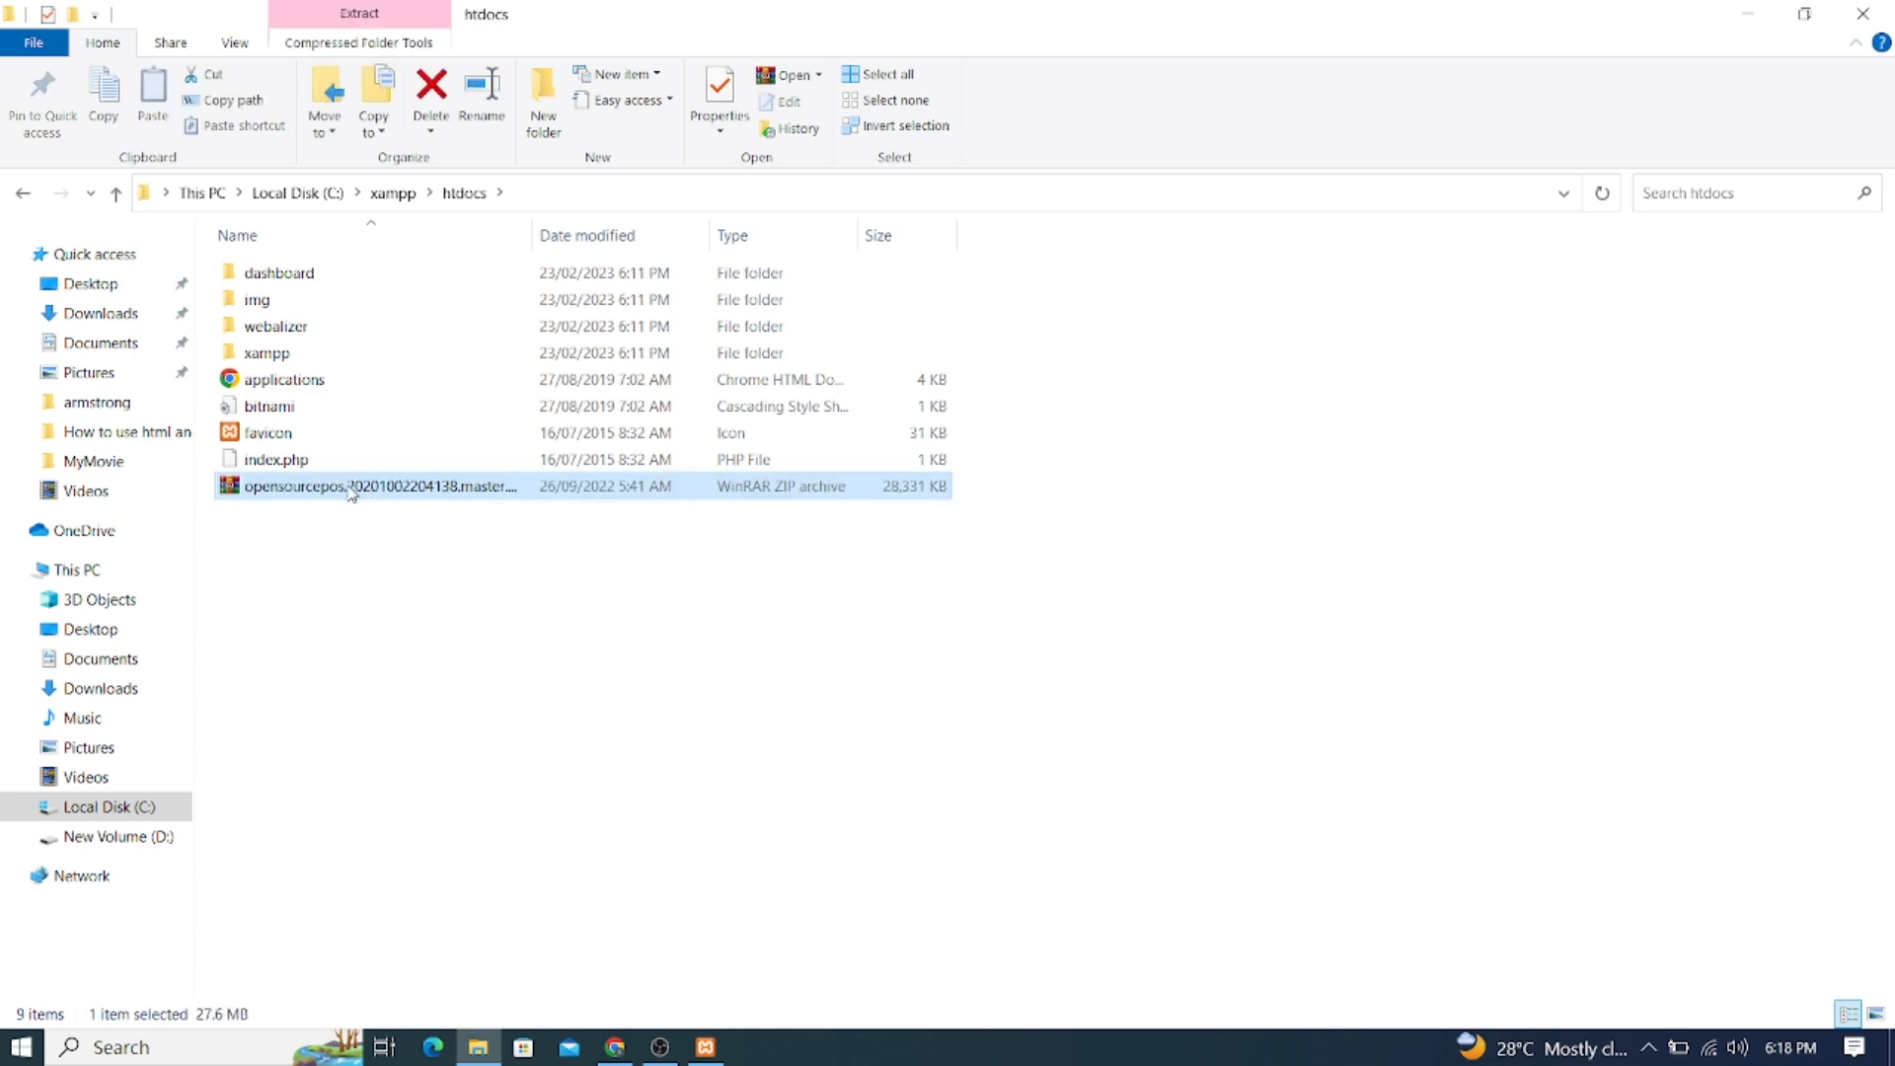
pyautogui.rightClick(352, 493)
# Use WinRAR's Extract files to unpack the archive into a new folder named armstrongPOS
pyautogui.click(428, 590)
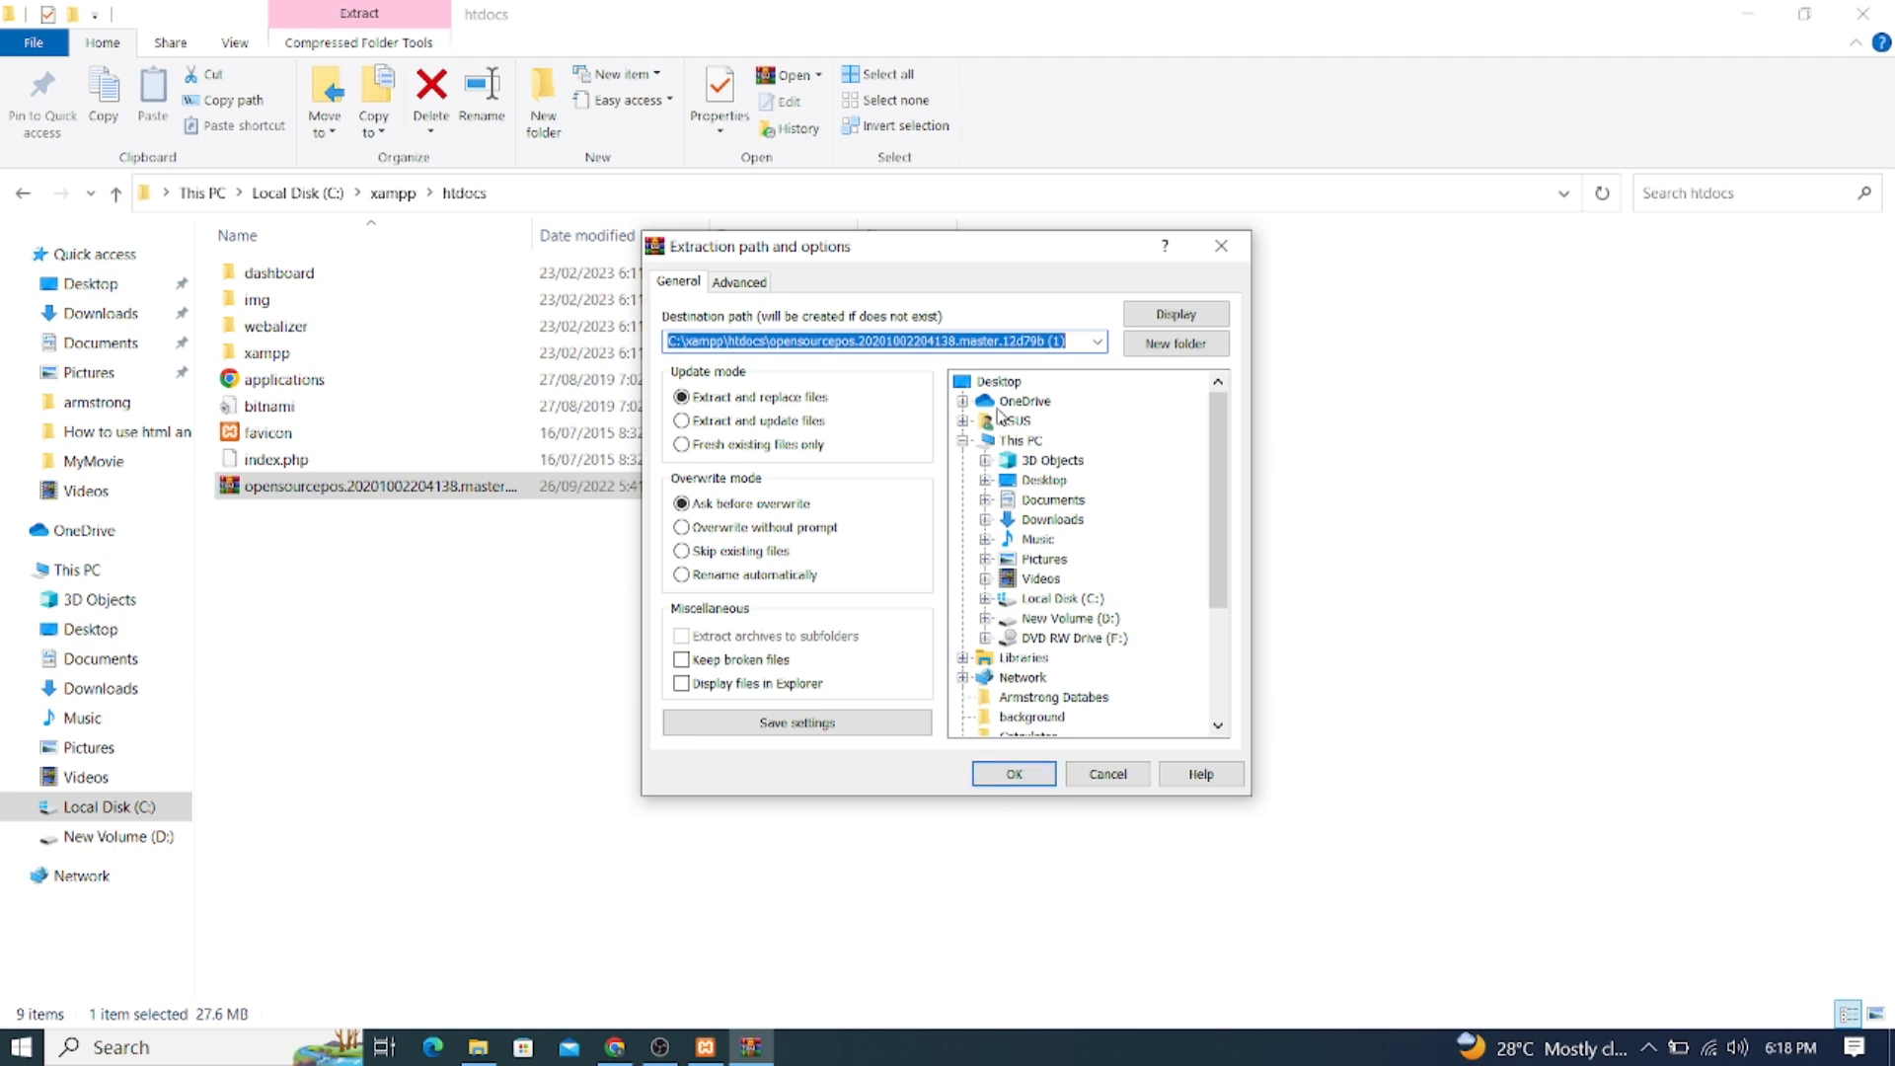
pyautogui.click(1189, 347)
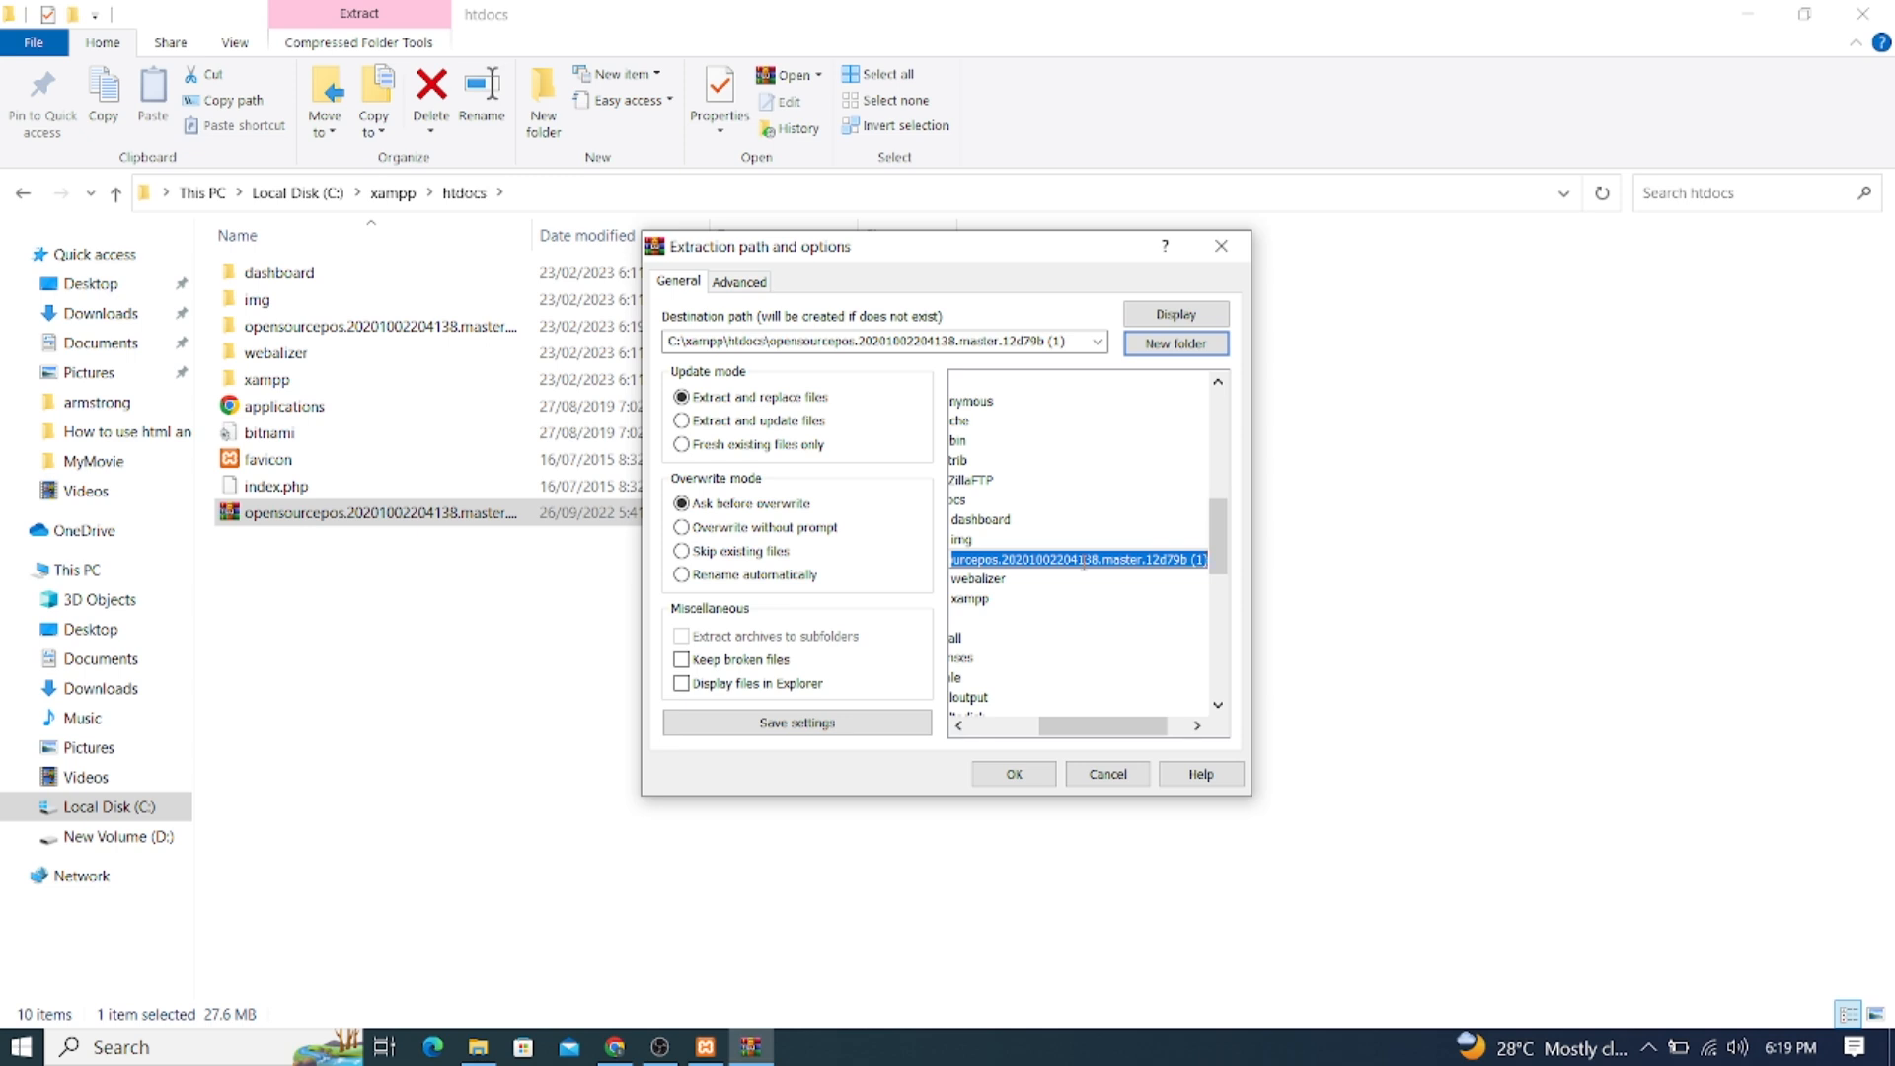
pyautogui.write('A')
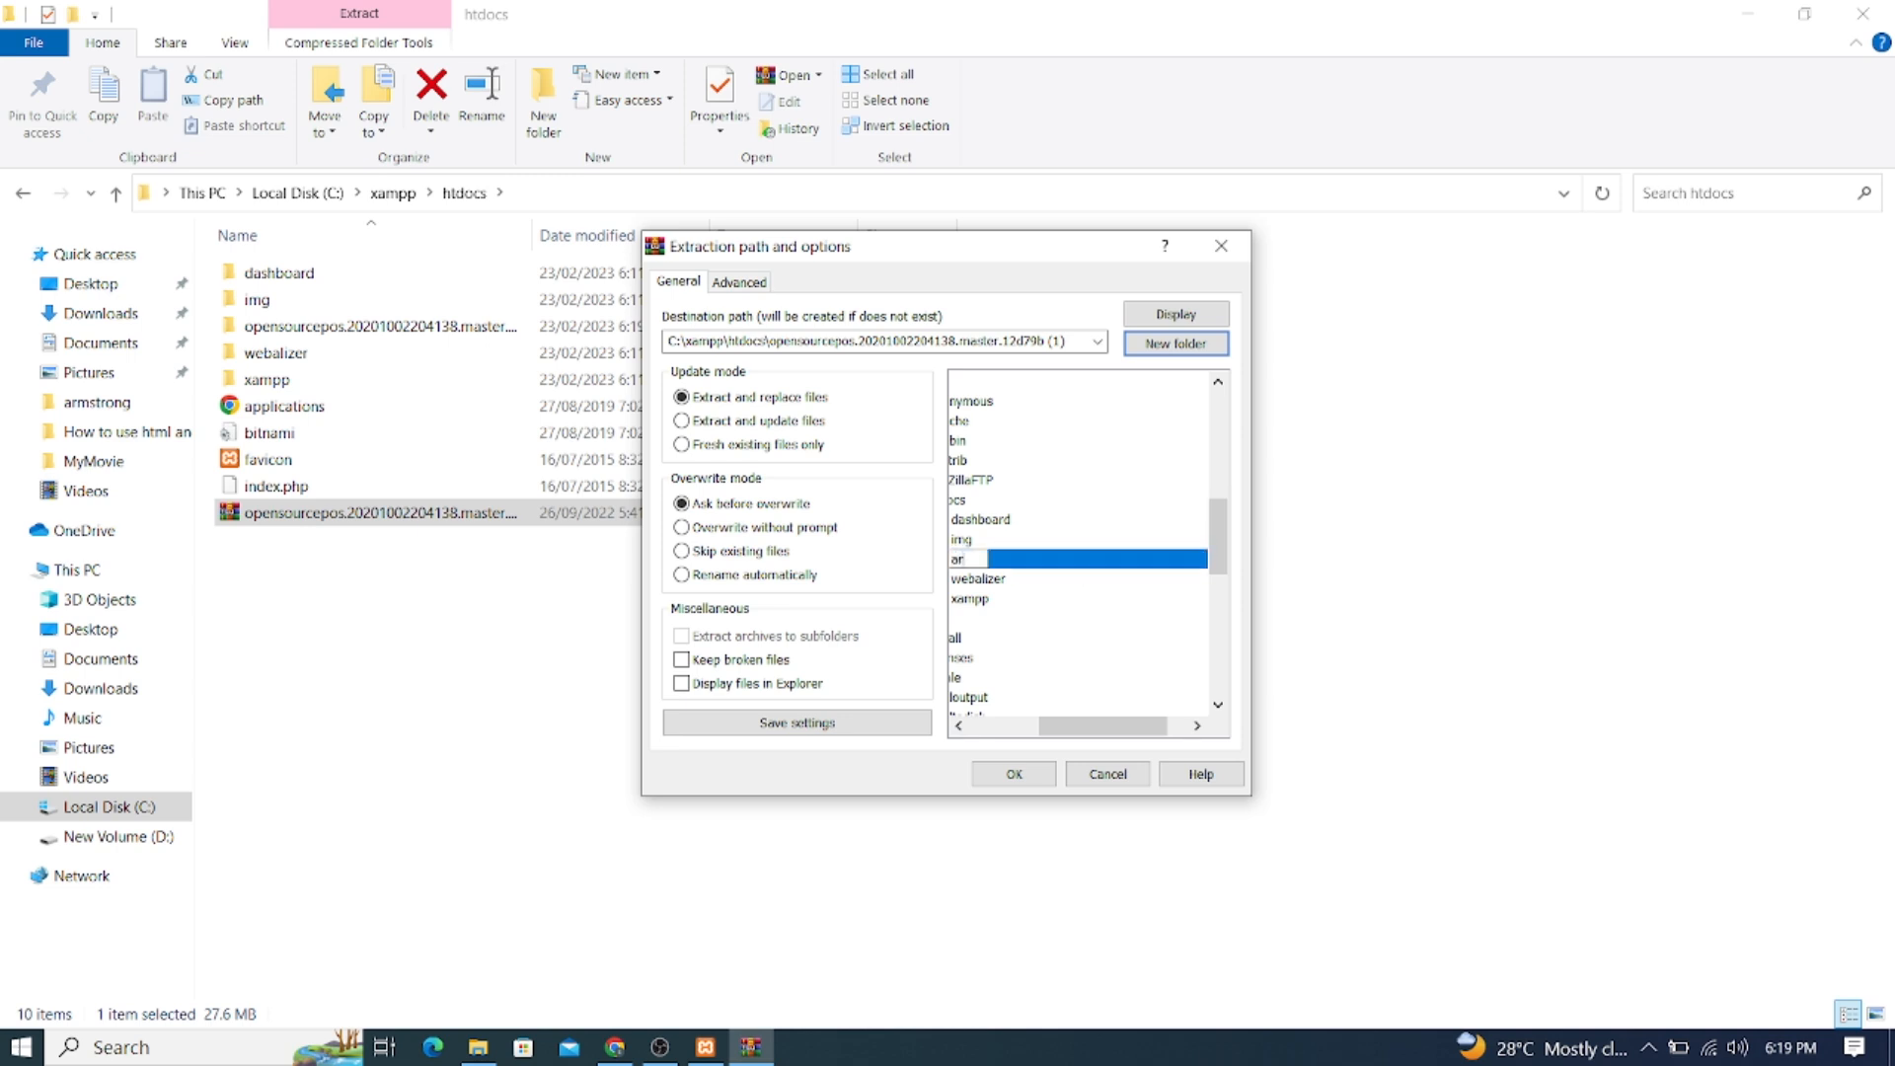
pyautogui.write('rms')
pyautogui.write('trongPOS')
pyautogui.press('Return')
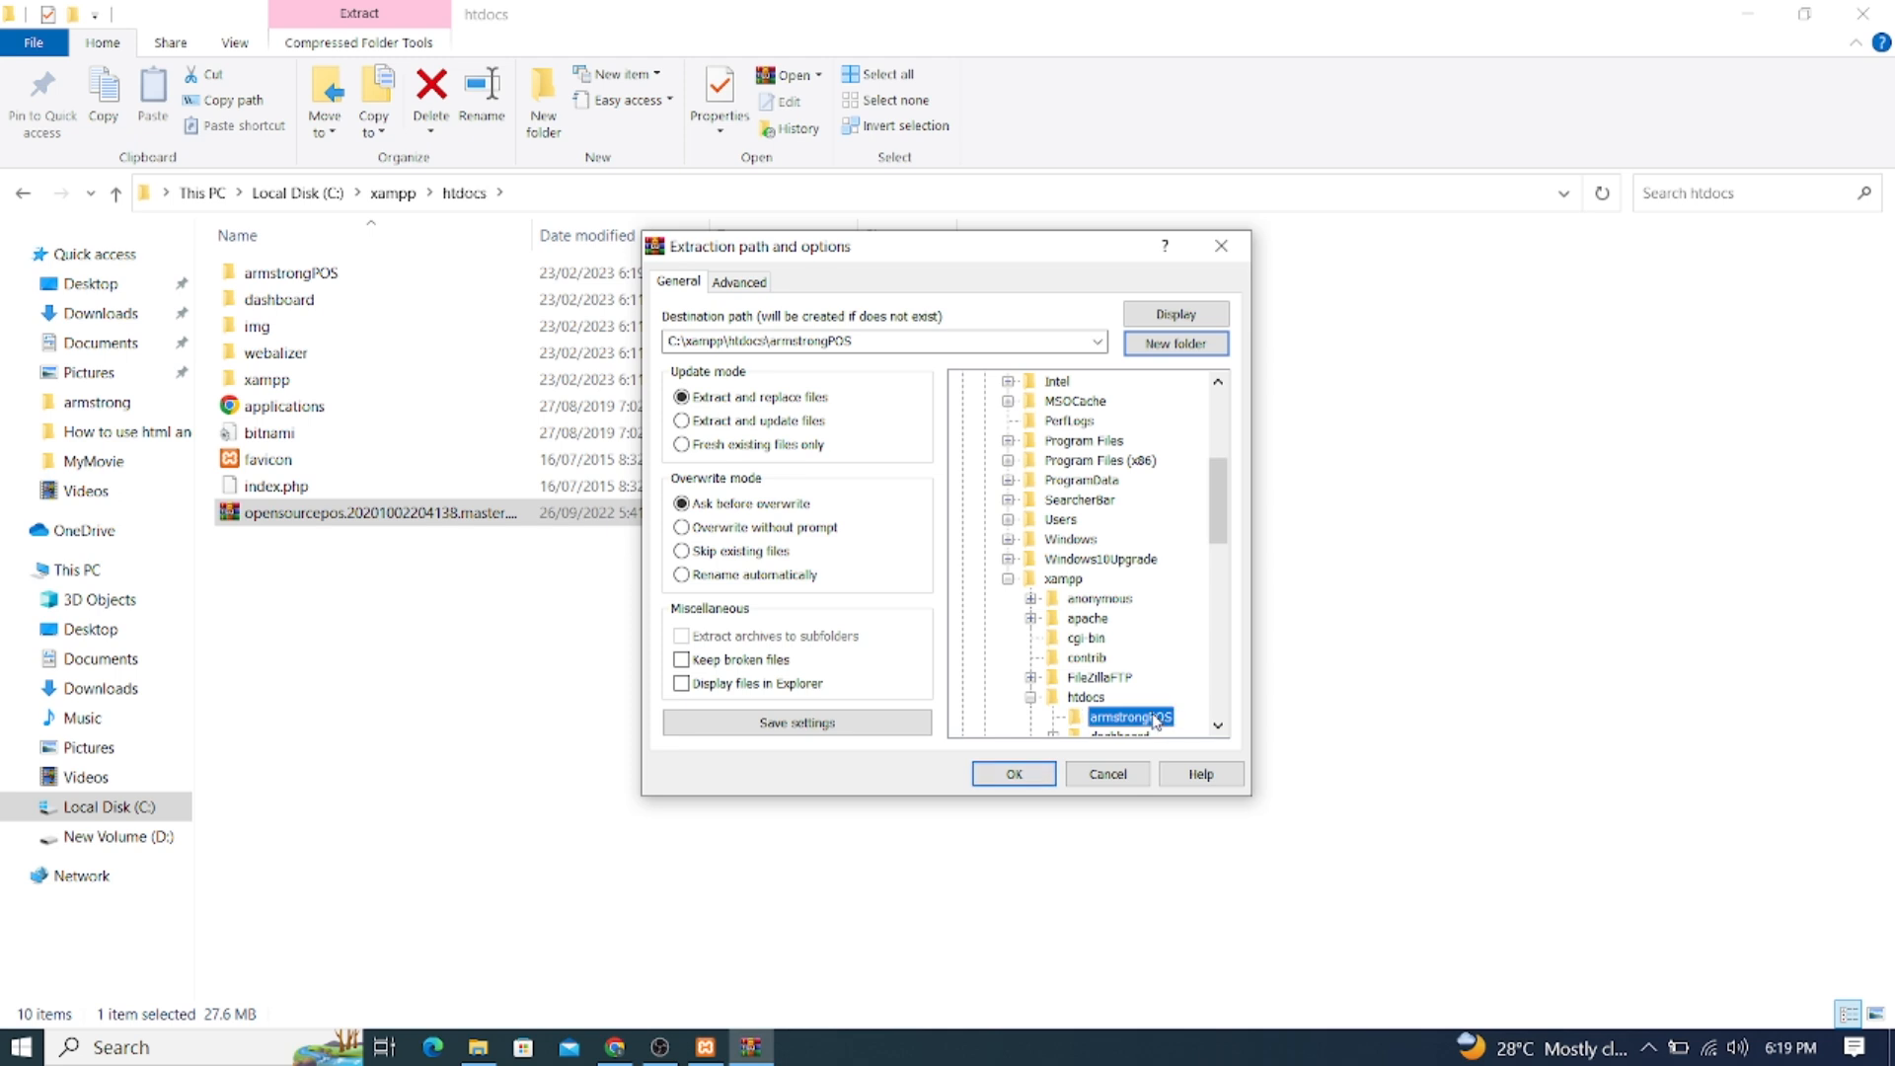
pyautogui.click(988, 777)
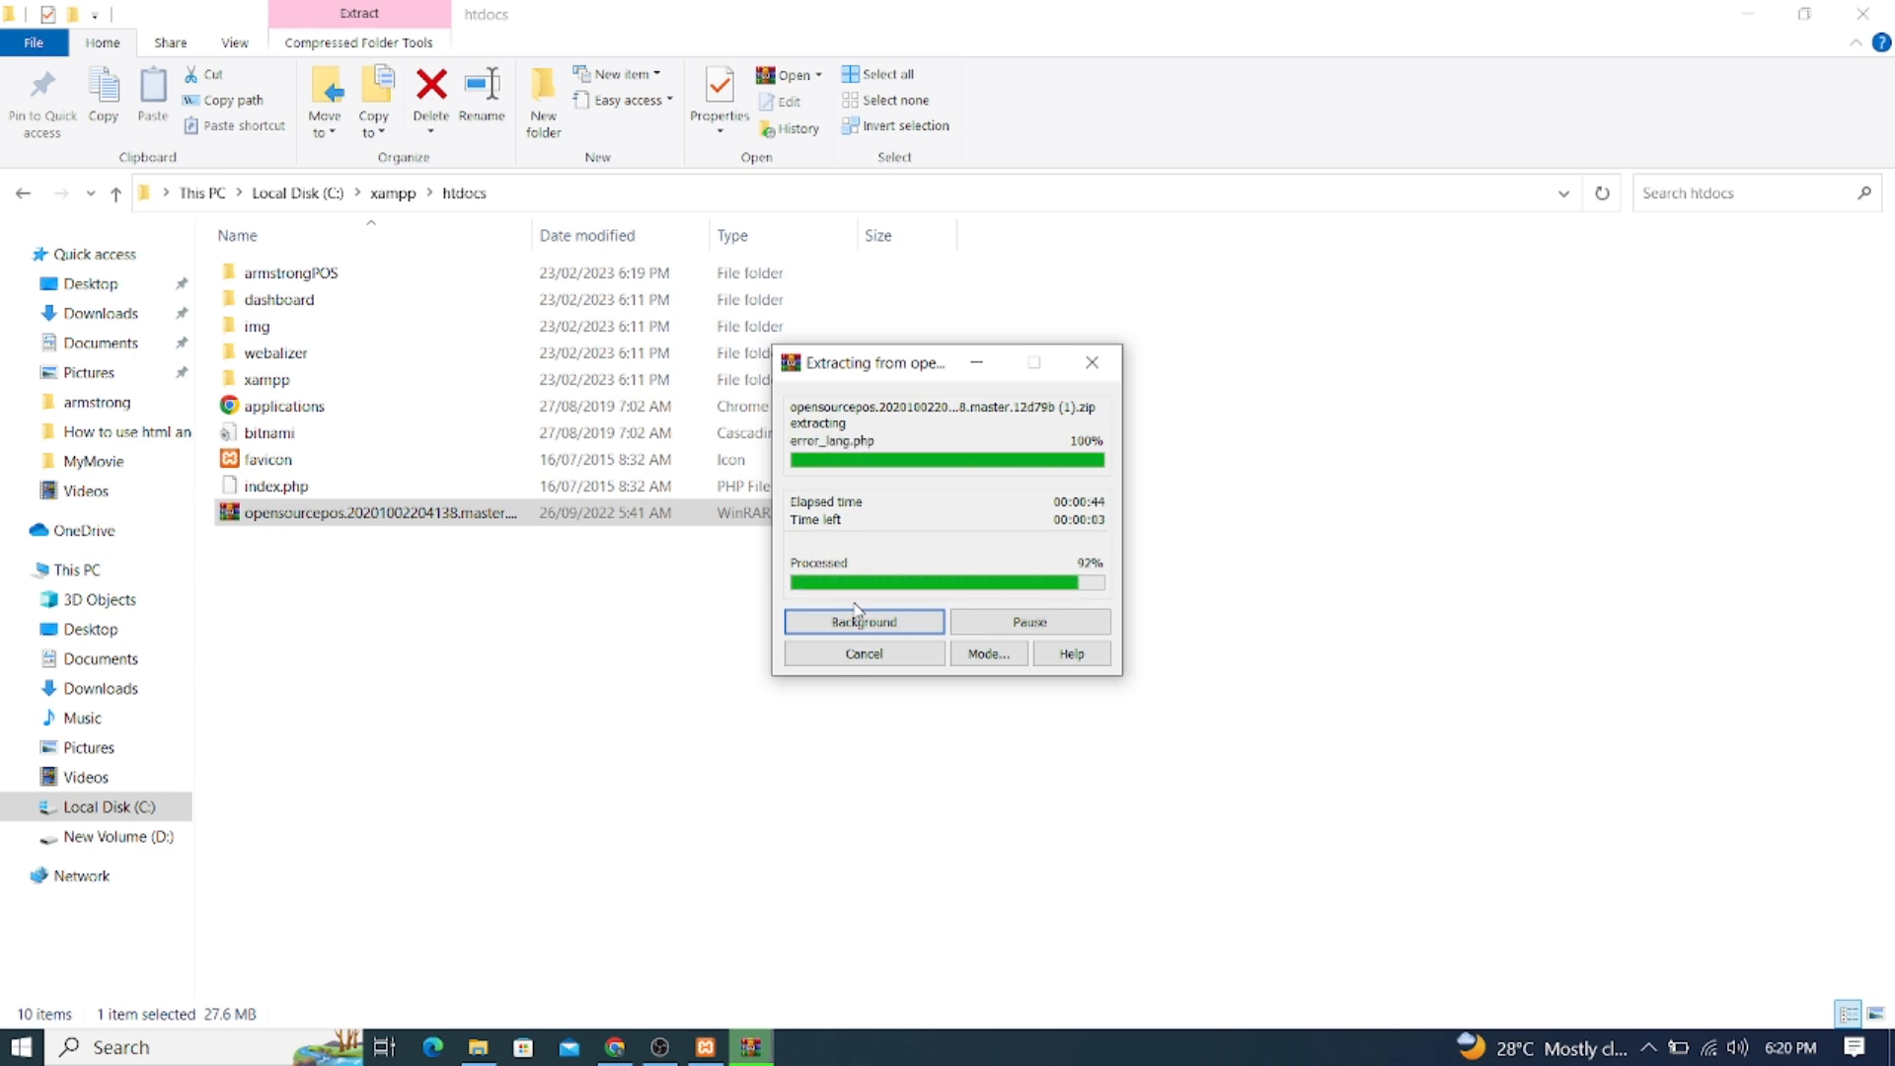
pyautogui.click(857, 619)
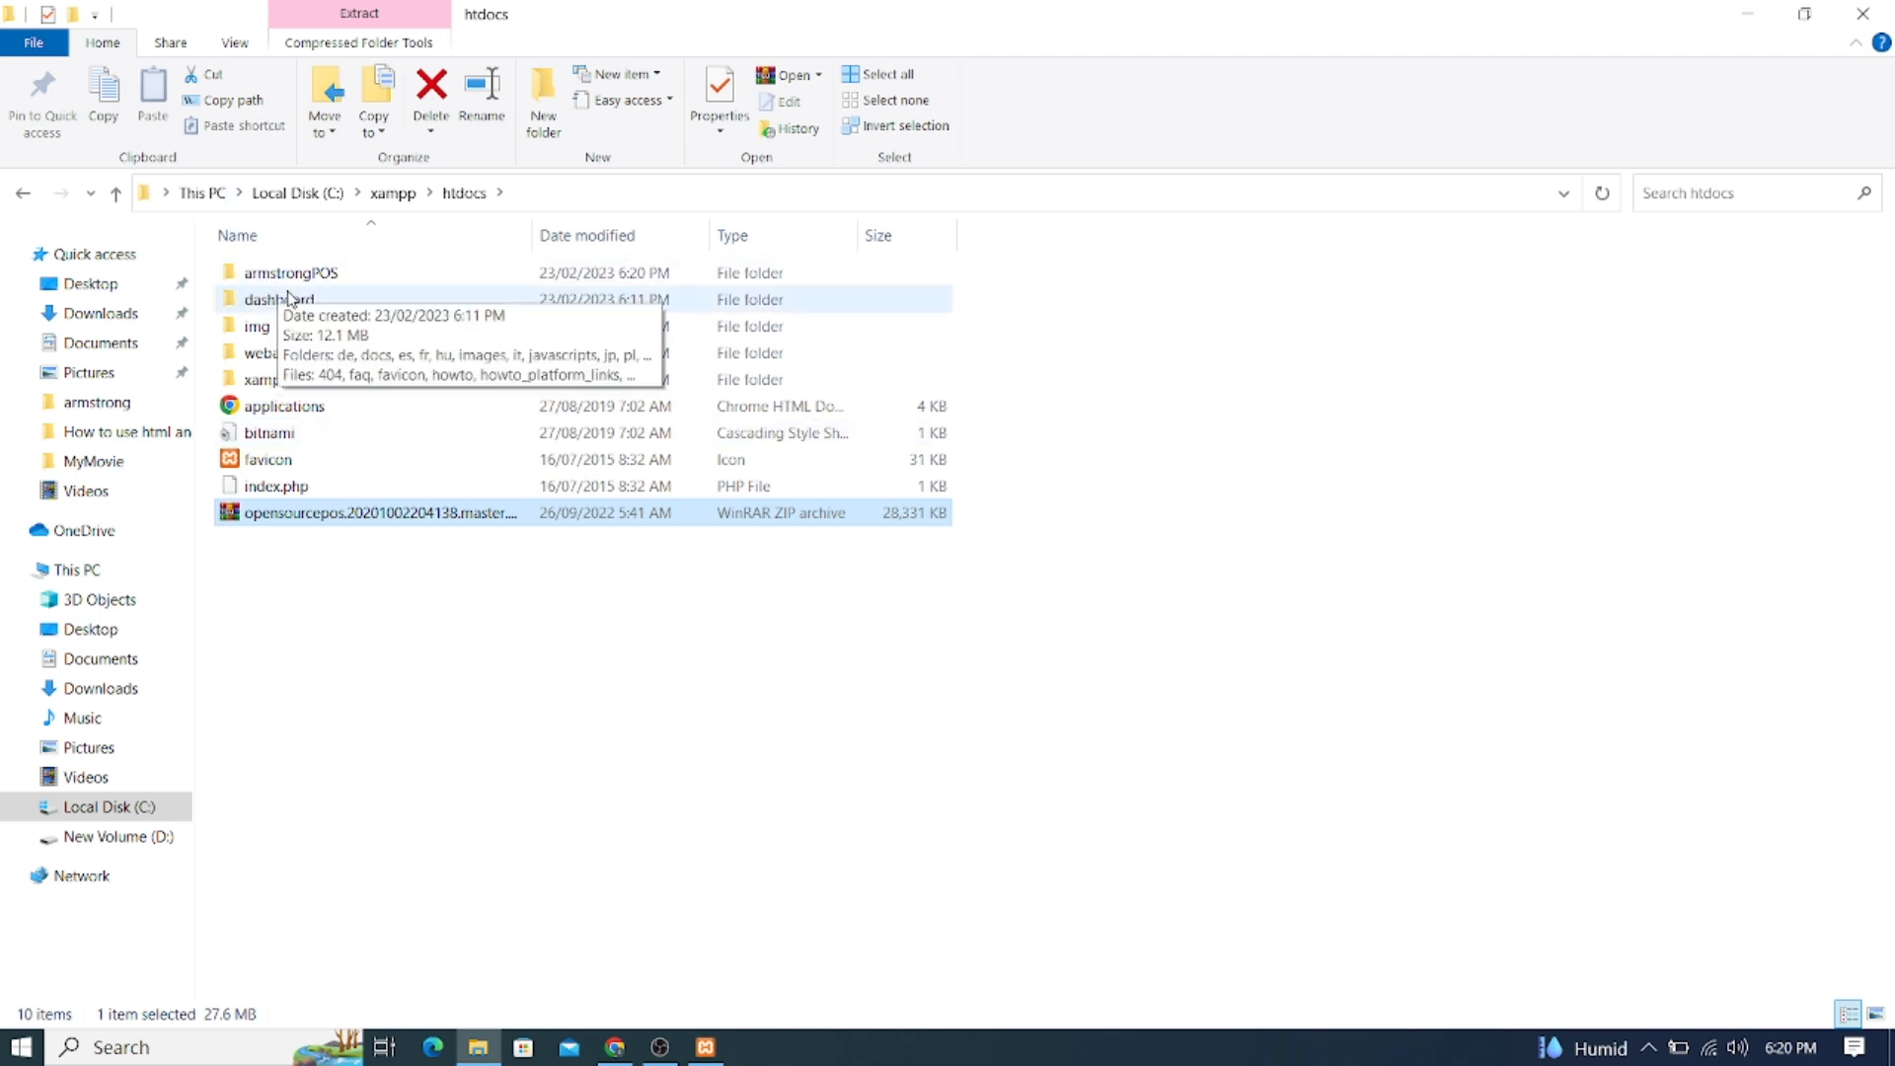
# Browse the extracted armstrongPOS folder, peeking into its database subfolder
pyautogui.doubleClick(316, 280)
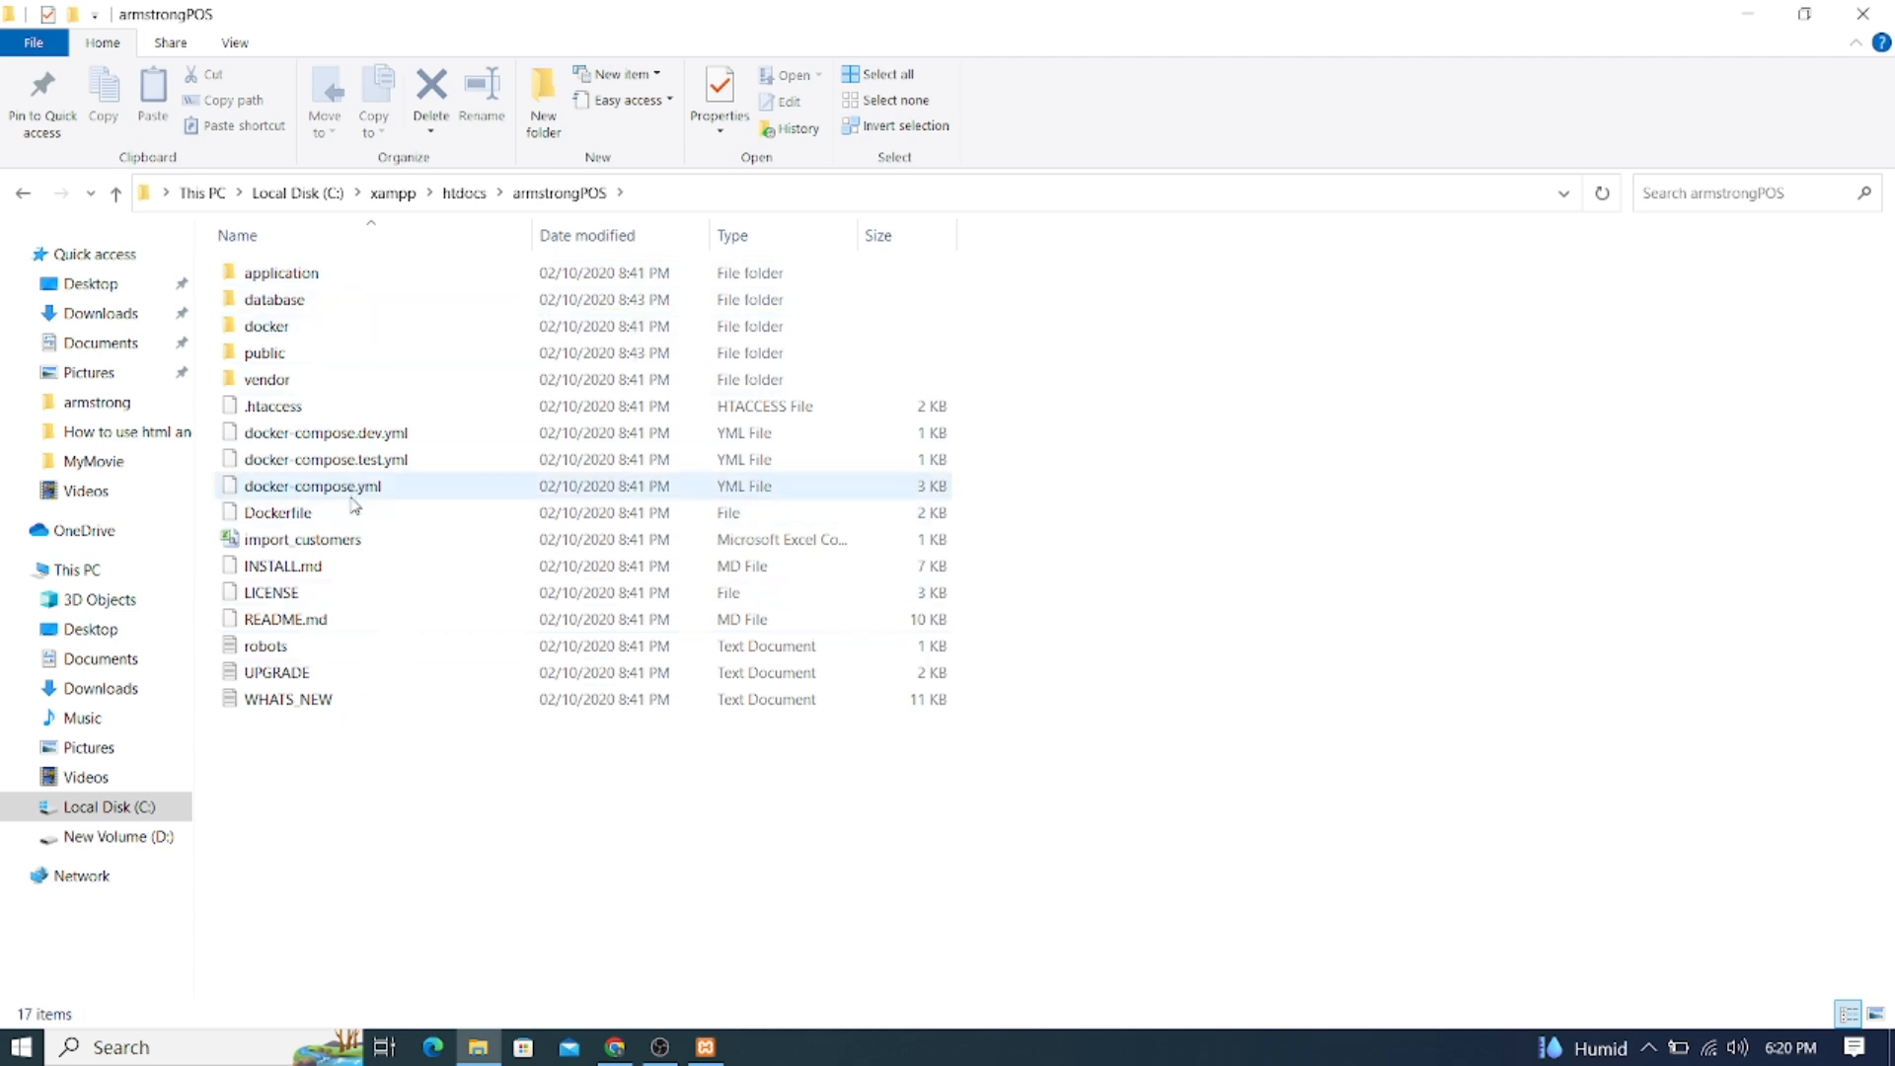
pyautogui.click(22, 195)
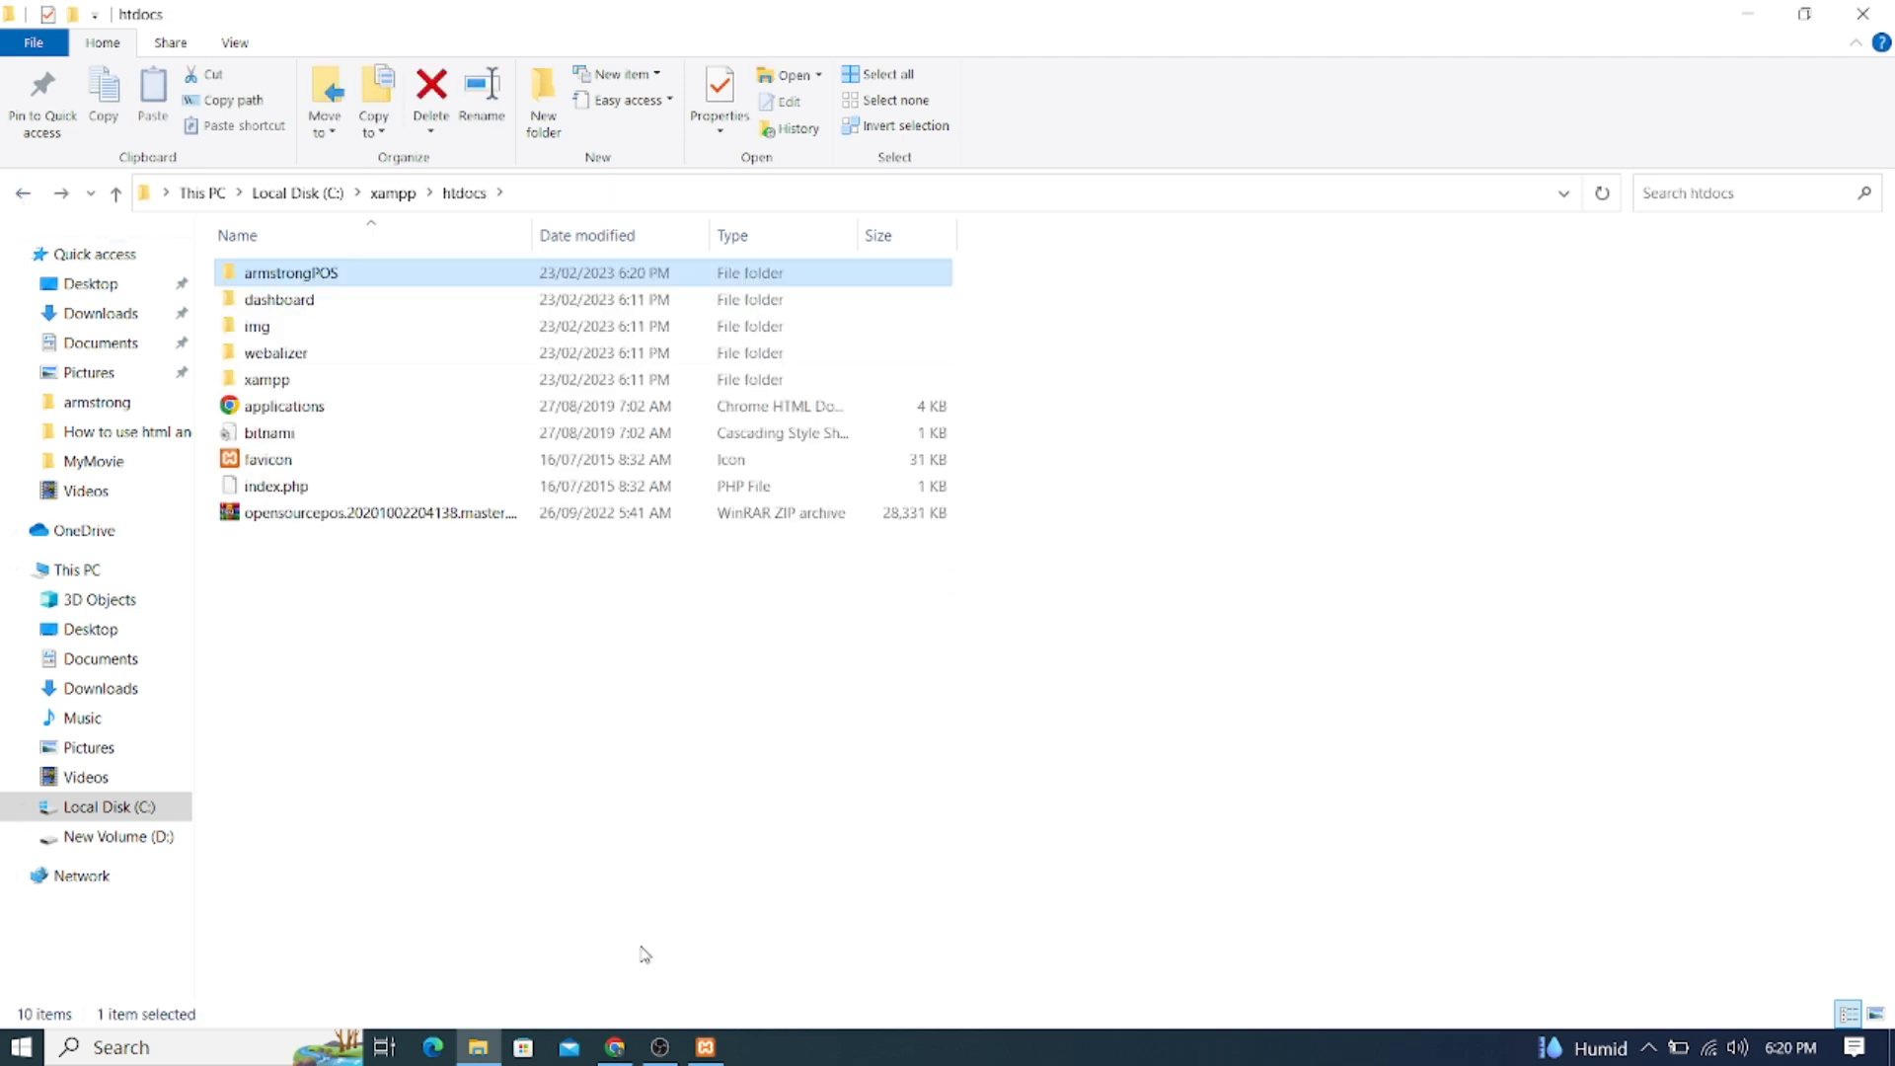
pyautogui.doubleClick(255, 280)
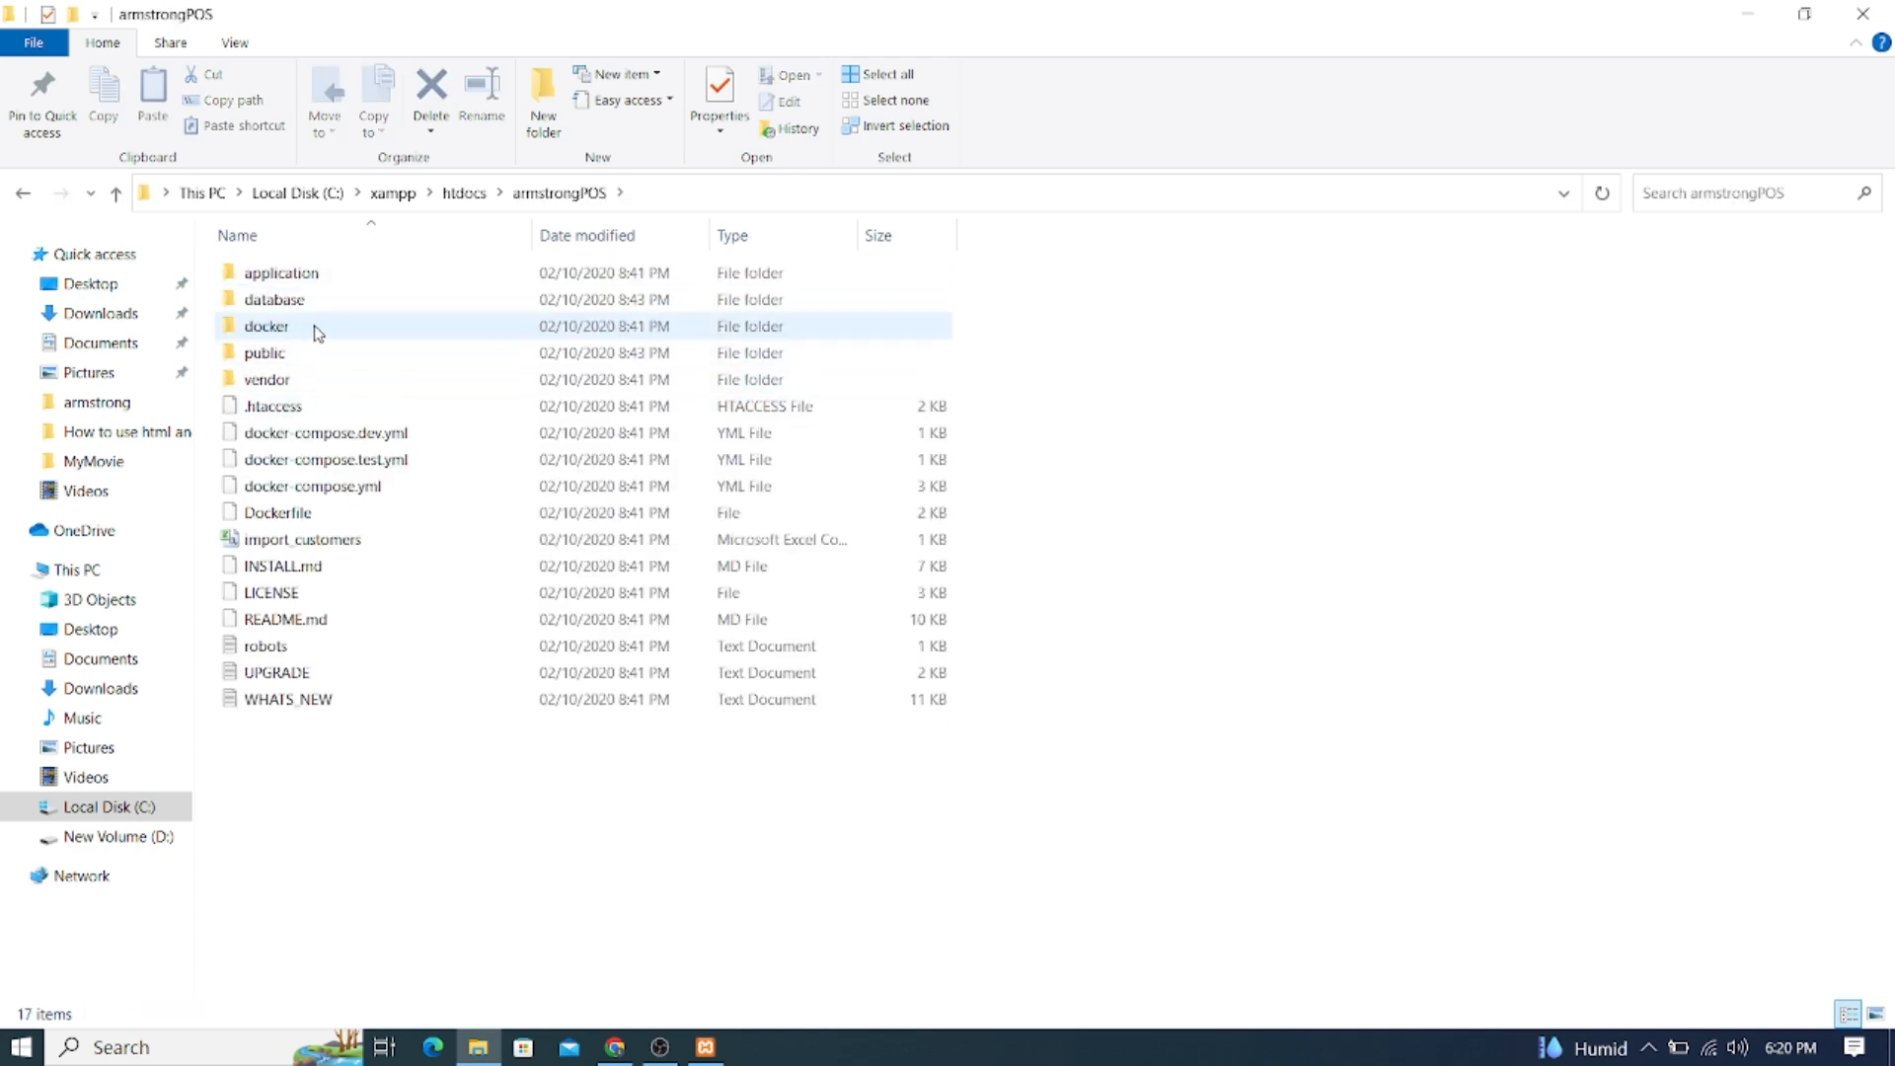
pyautogui.click(22, 194)
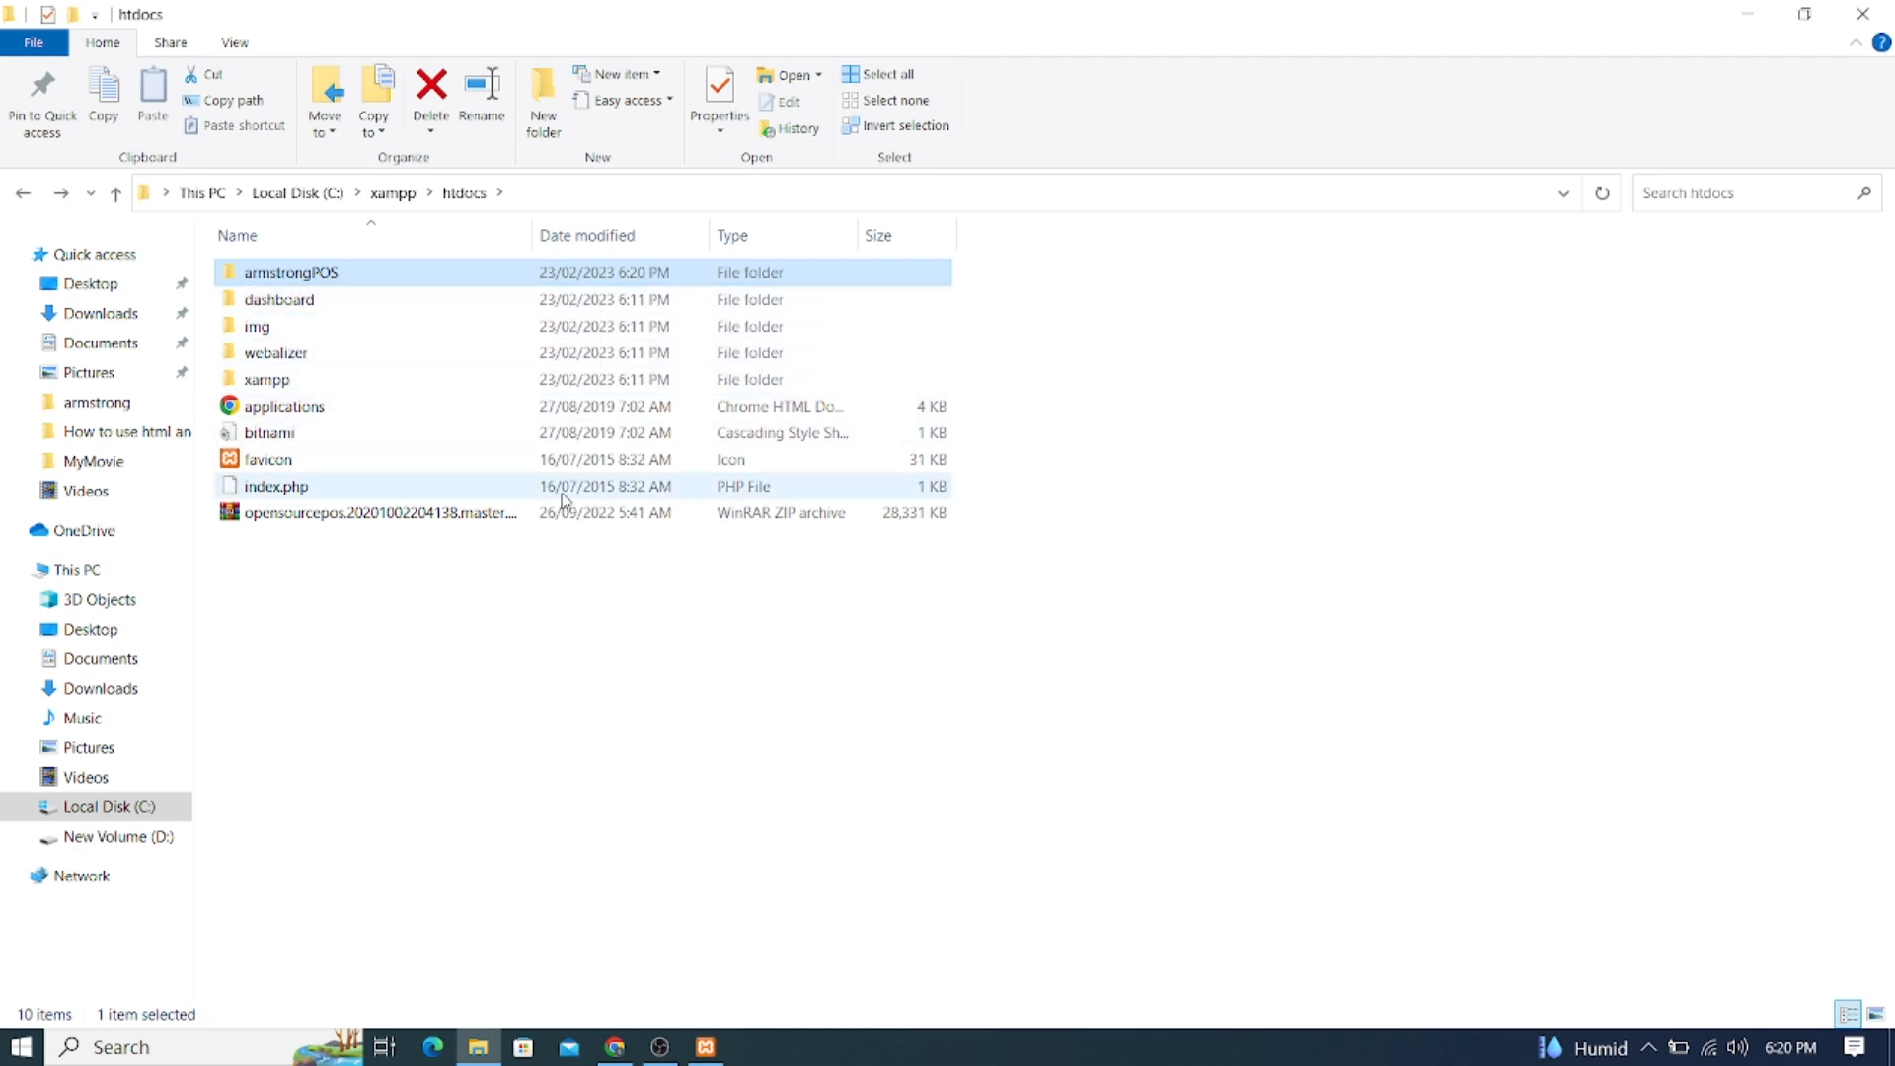
pyautogui.doubleClick(286, 281)
pyautogui.doubleClick(267, 301)
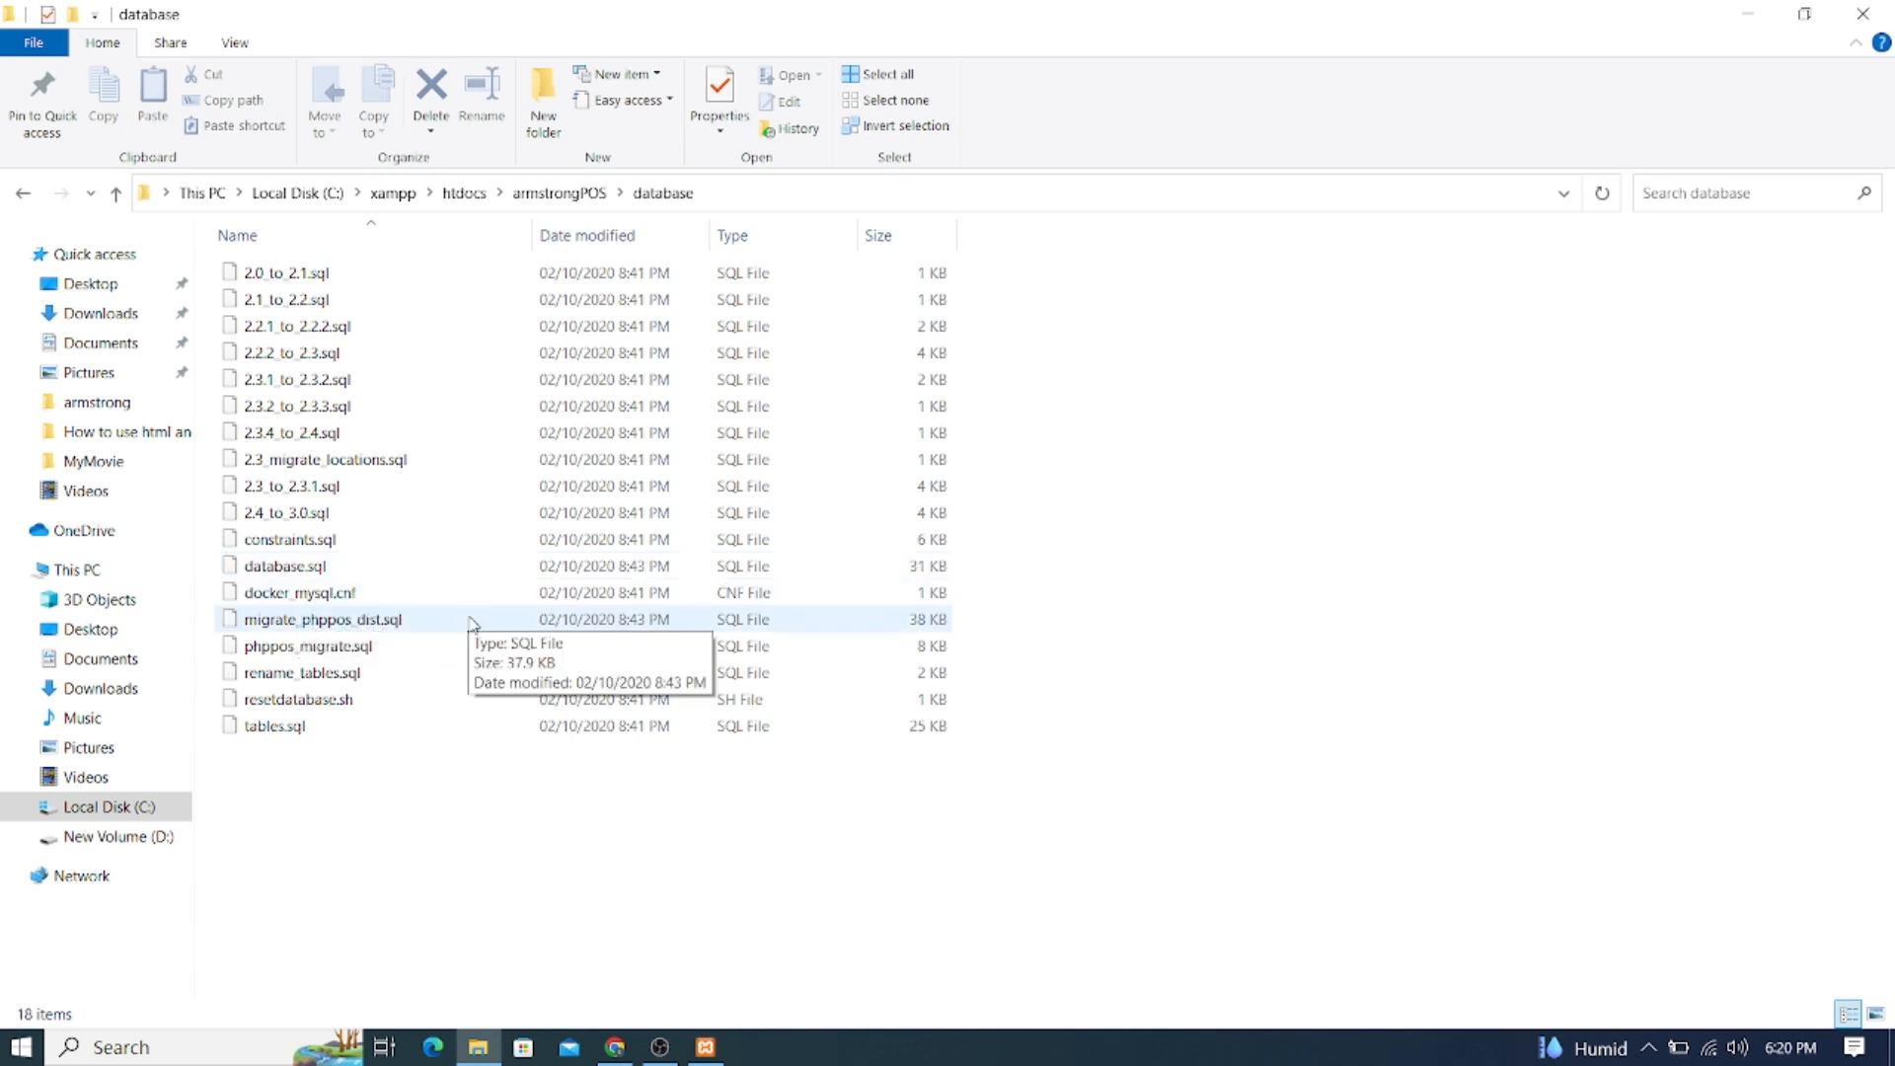
pyautogui.click(22, 193)
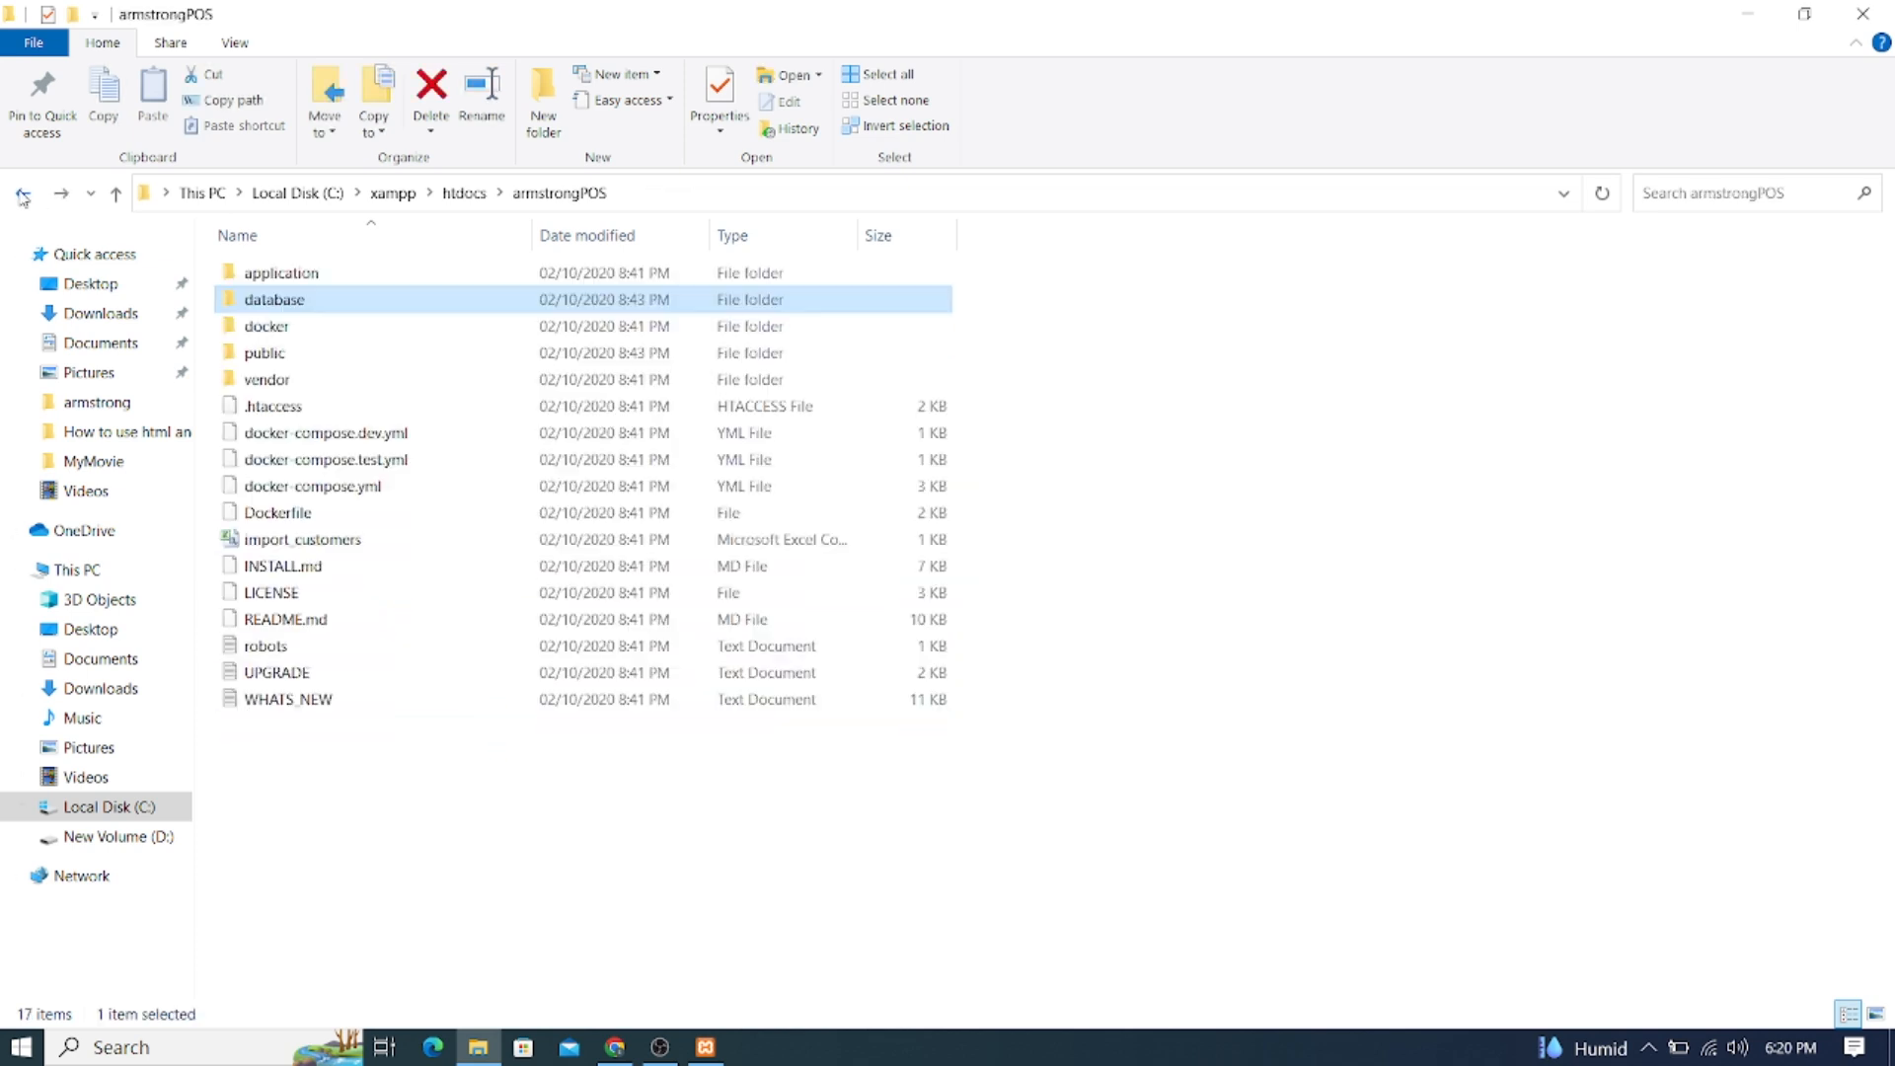
# Navigate into application\config, where config.php and database.php are listed
pyautogui.doubleClick(265, 280)
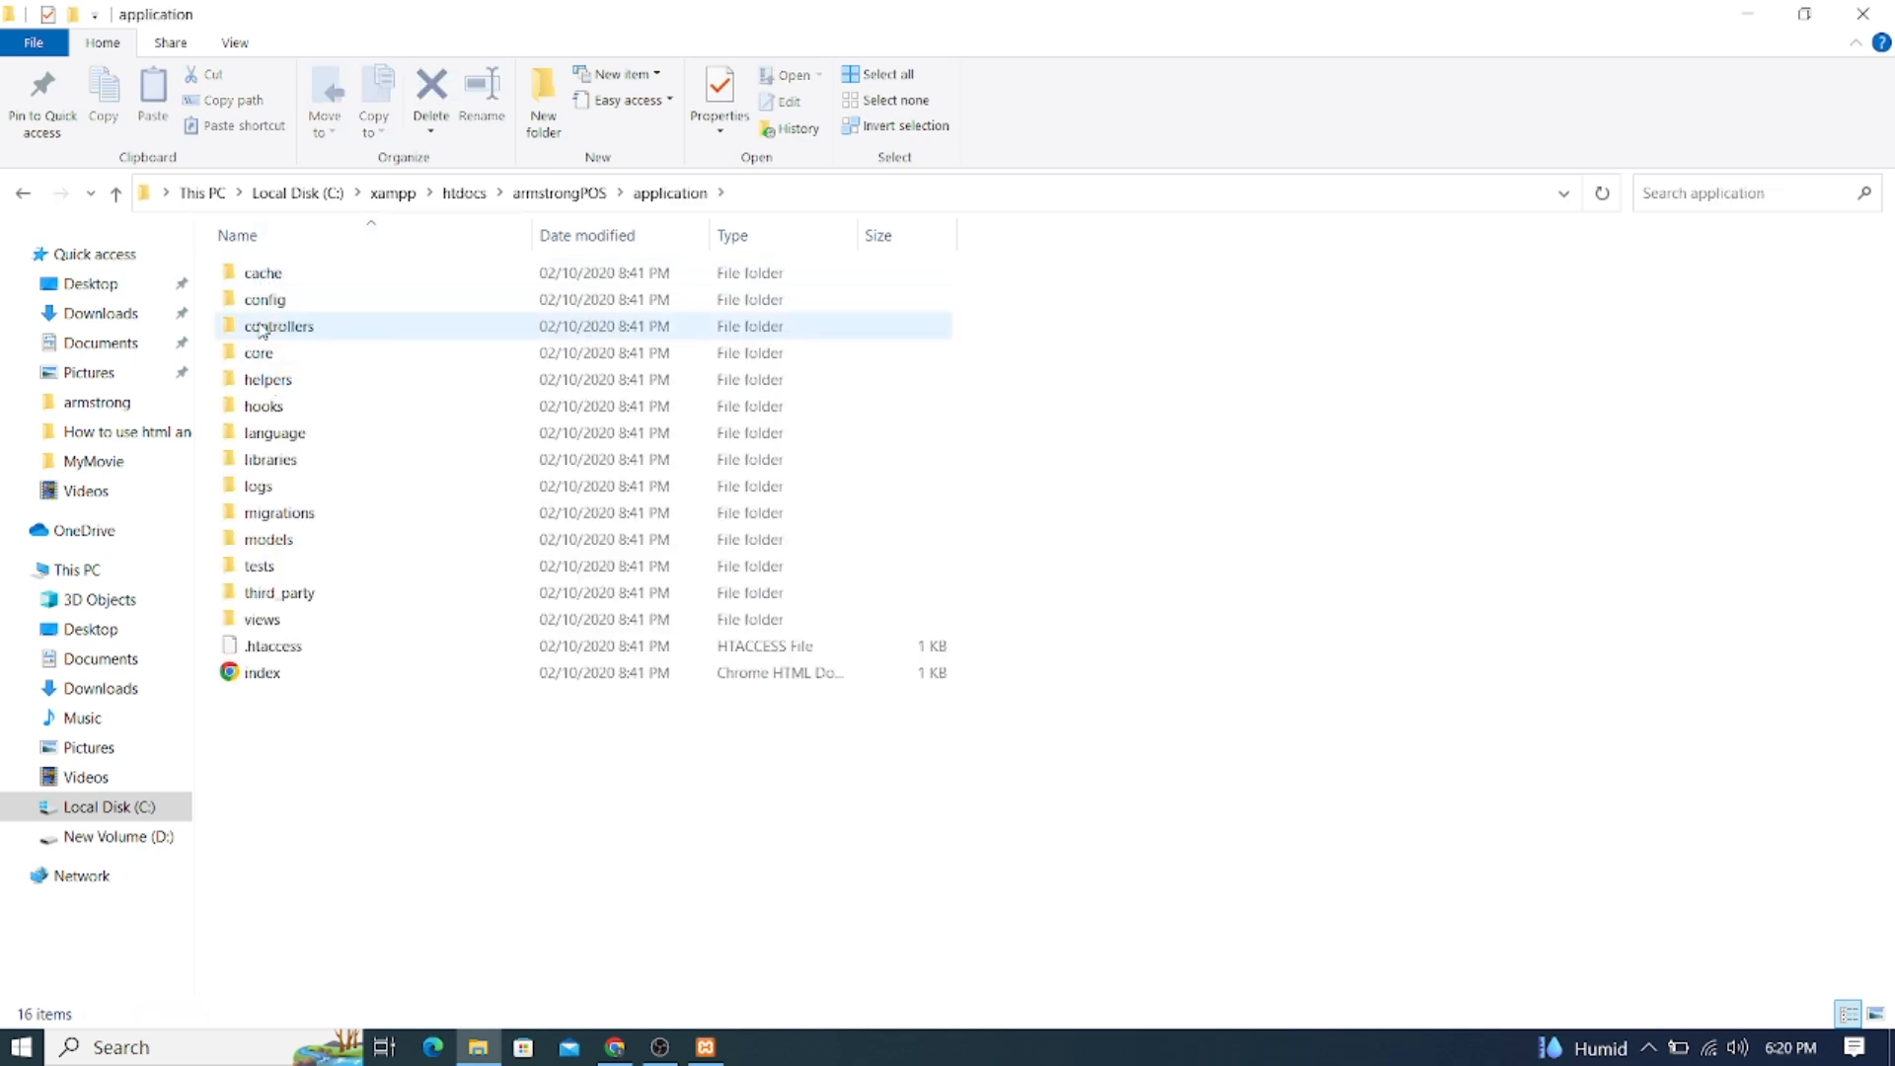
pyautogui.doubleClick(276, 298)
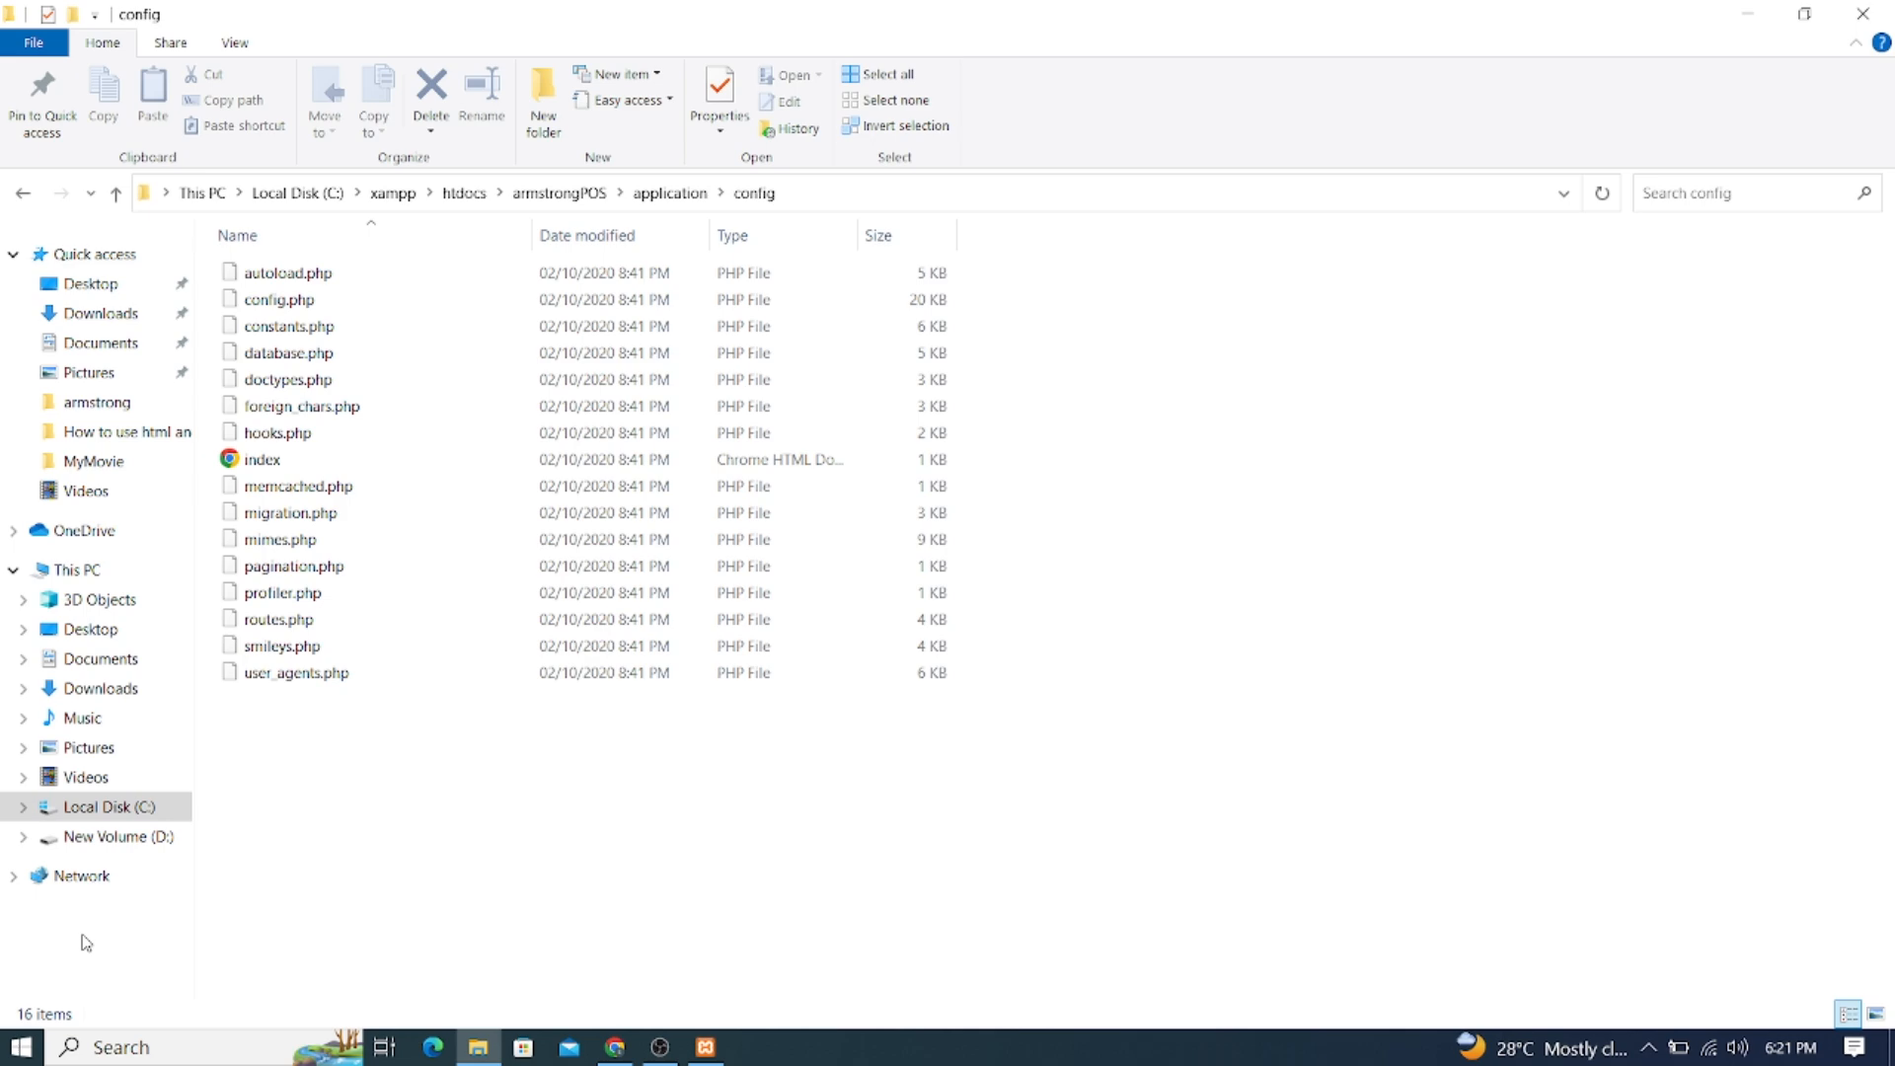
pyautogui.press('super')
# Launch Sublime Text from a Start search for 'su' and dismiss the update notice
pyautogui.write('su')
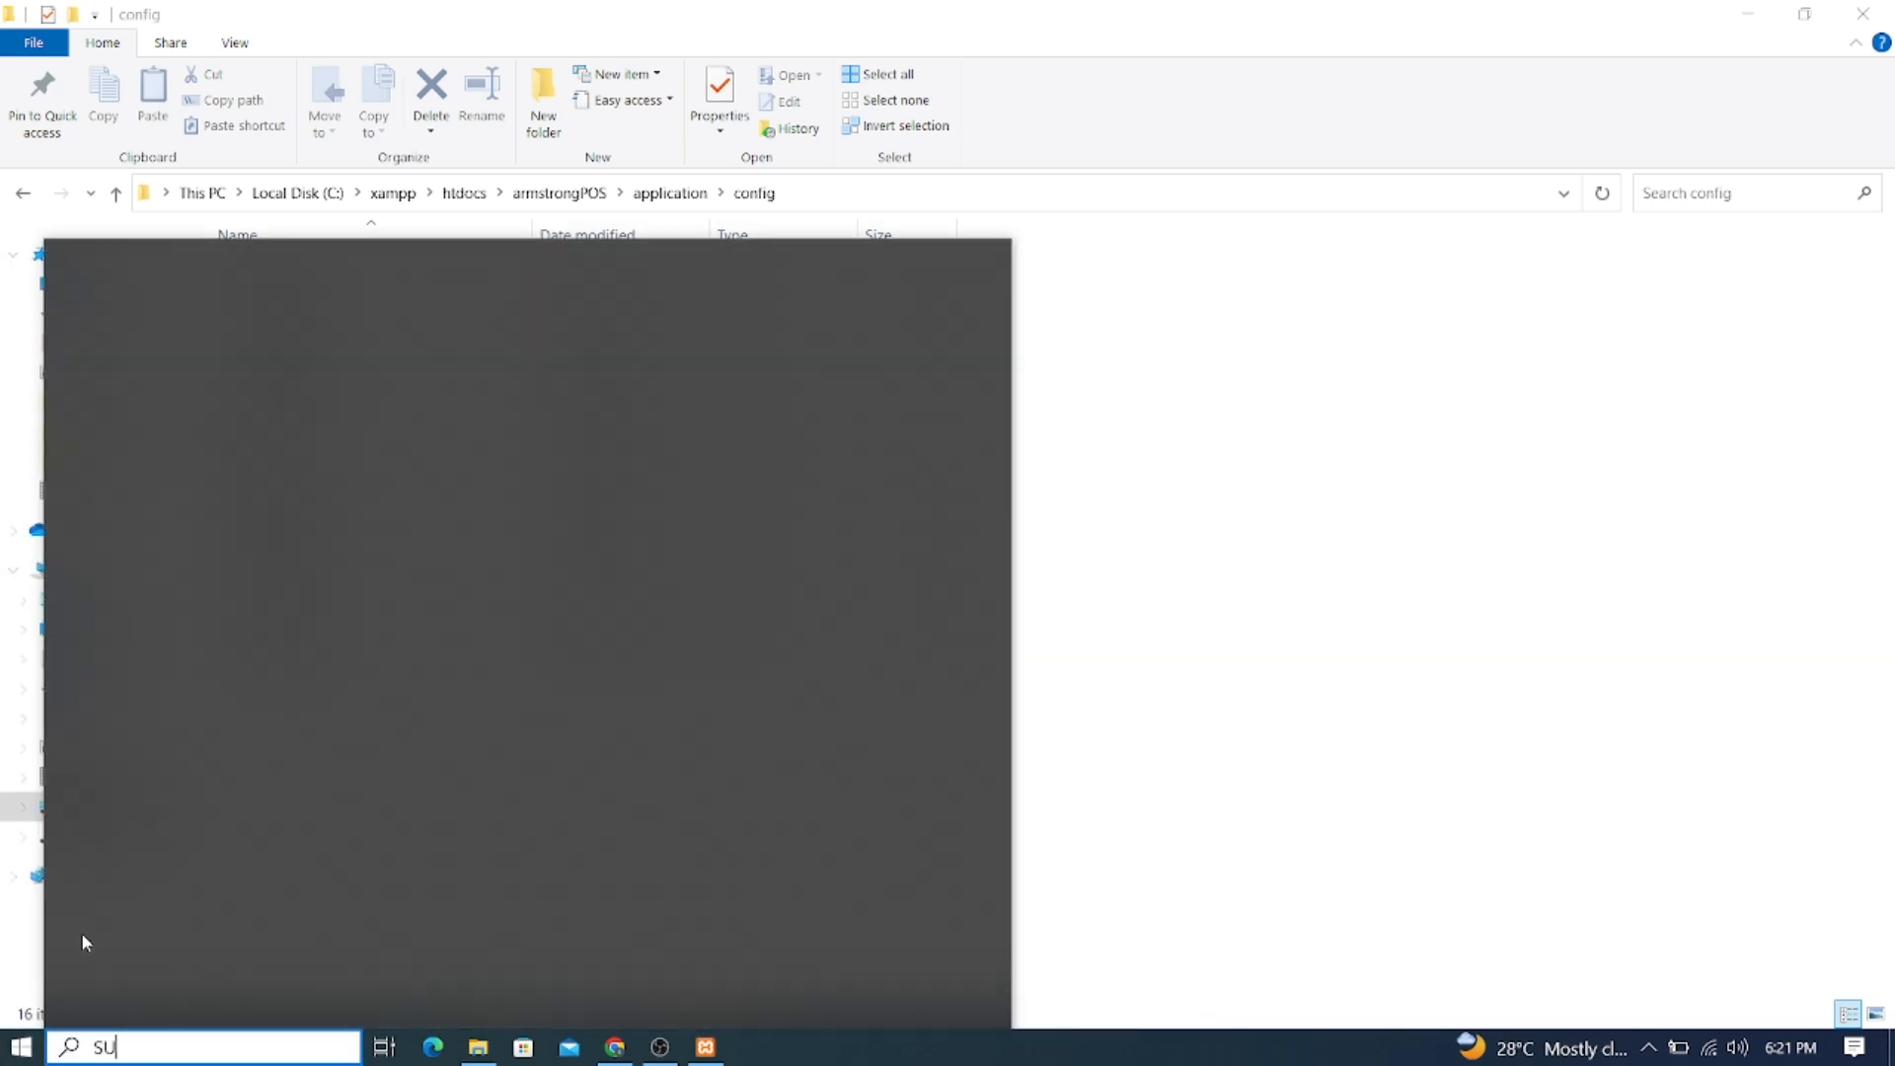
pyautogui.press('Return')
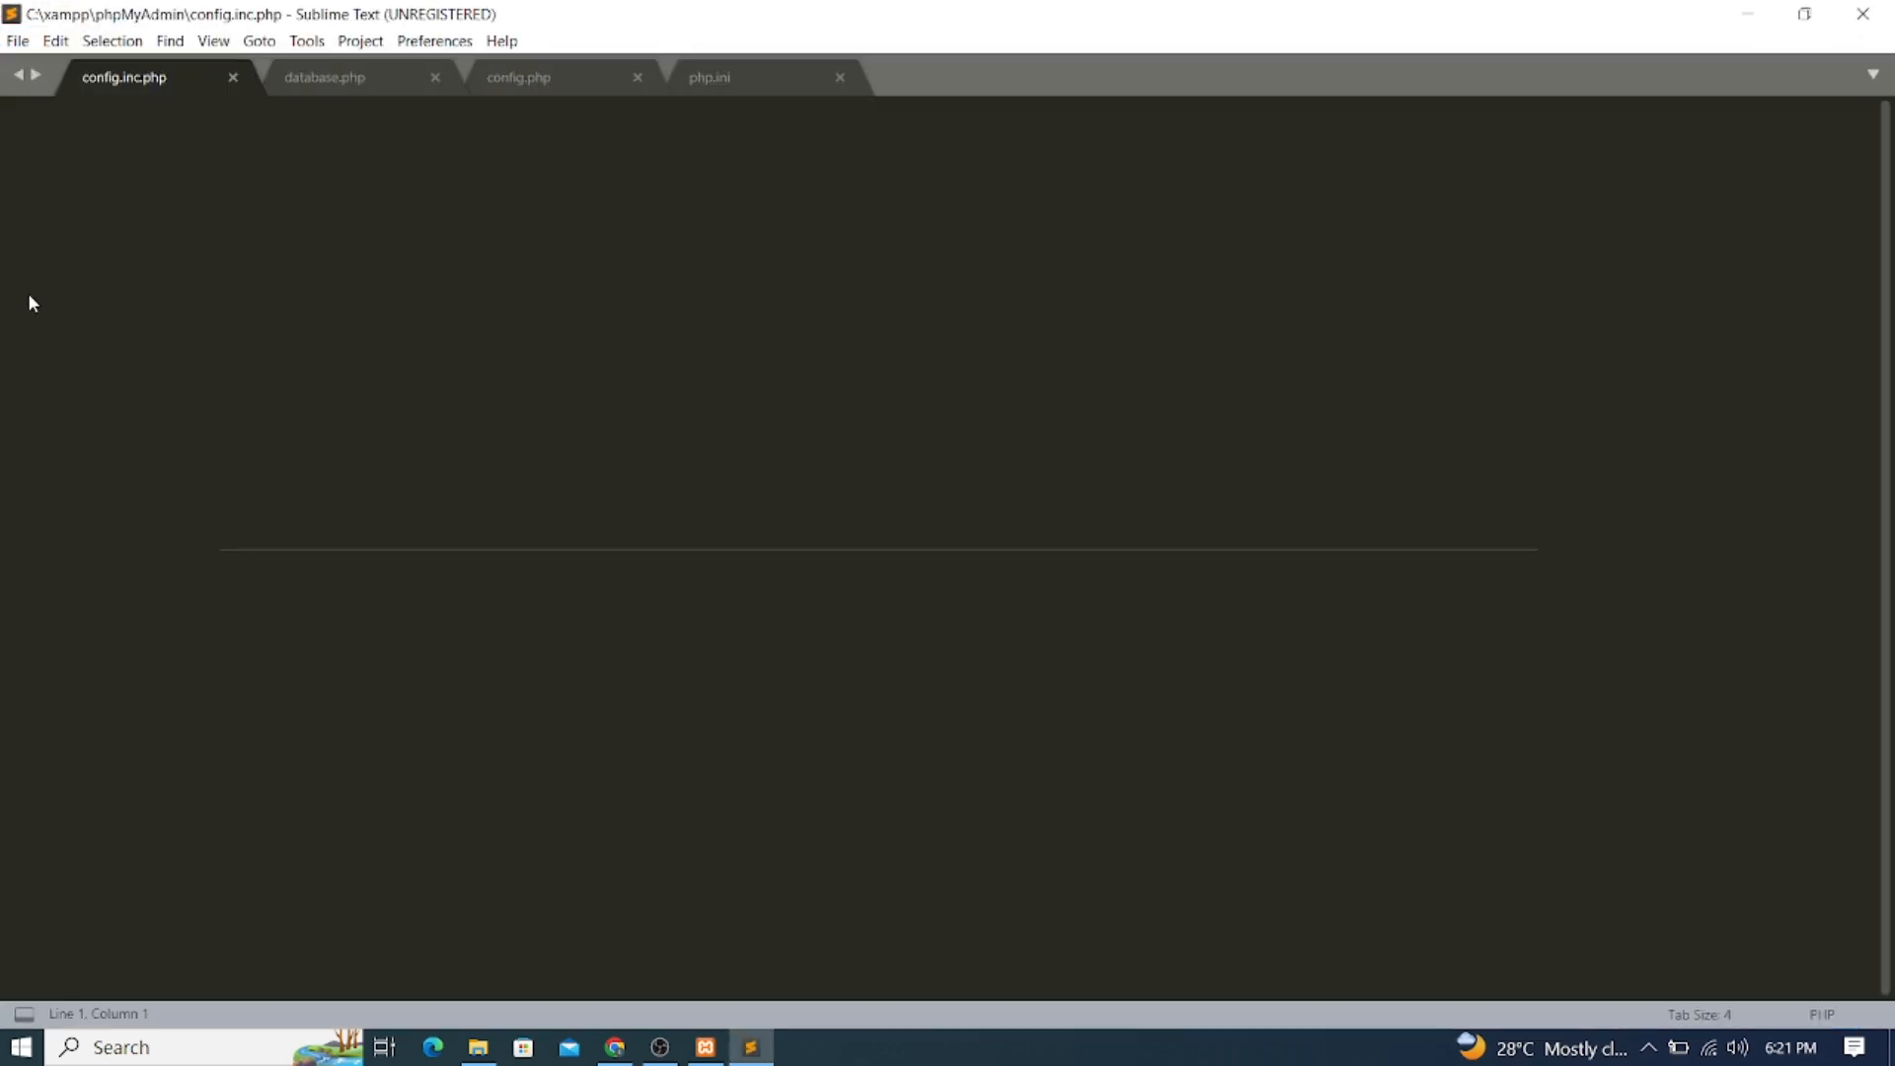
pyautogui.click(1127, 545)
# Close the php.ini, config.php, database.php and config.inc.php tabs, then return to the config folder
pyautogui.click(840, 77)
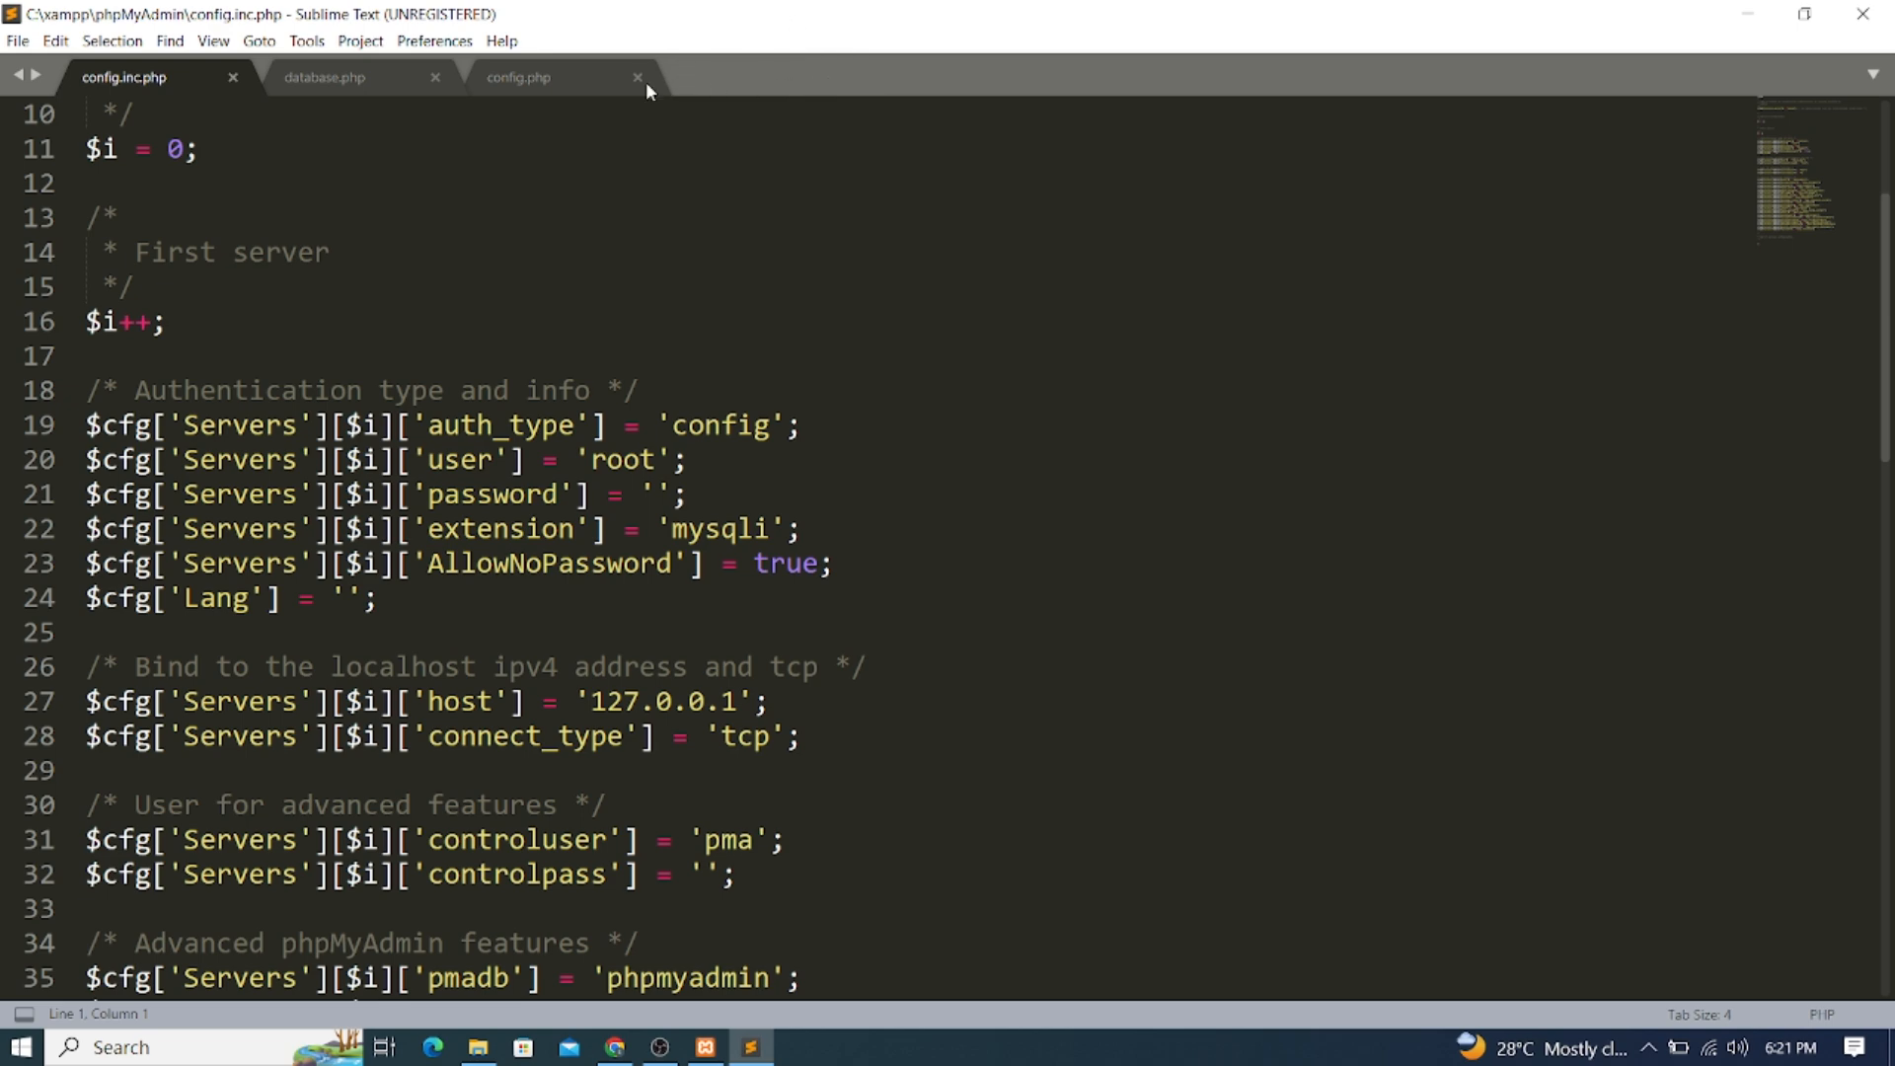
pyautogui.click(636, 77)
pyautogui.click(436, 77)
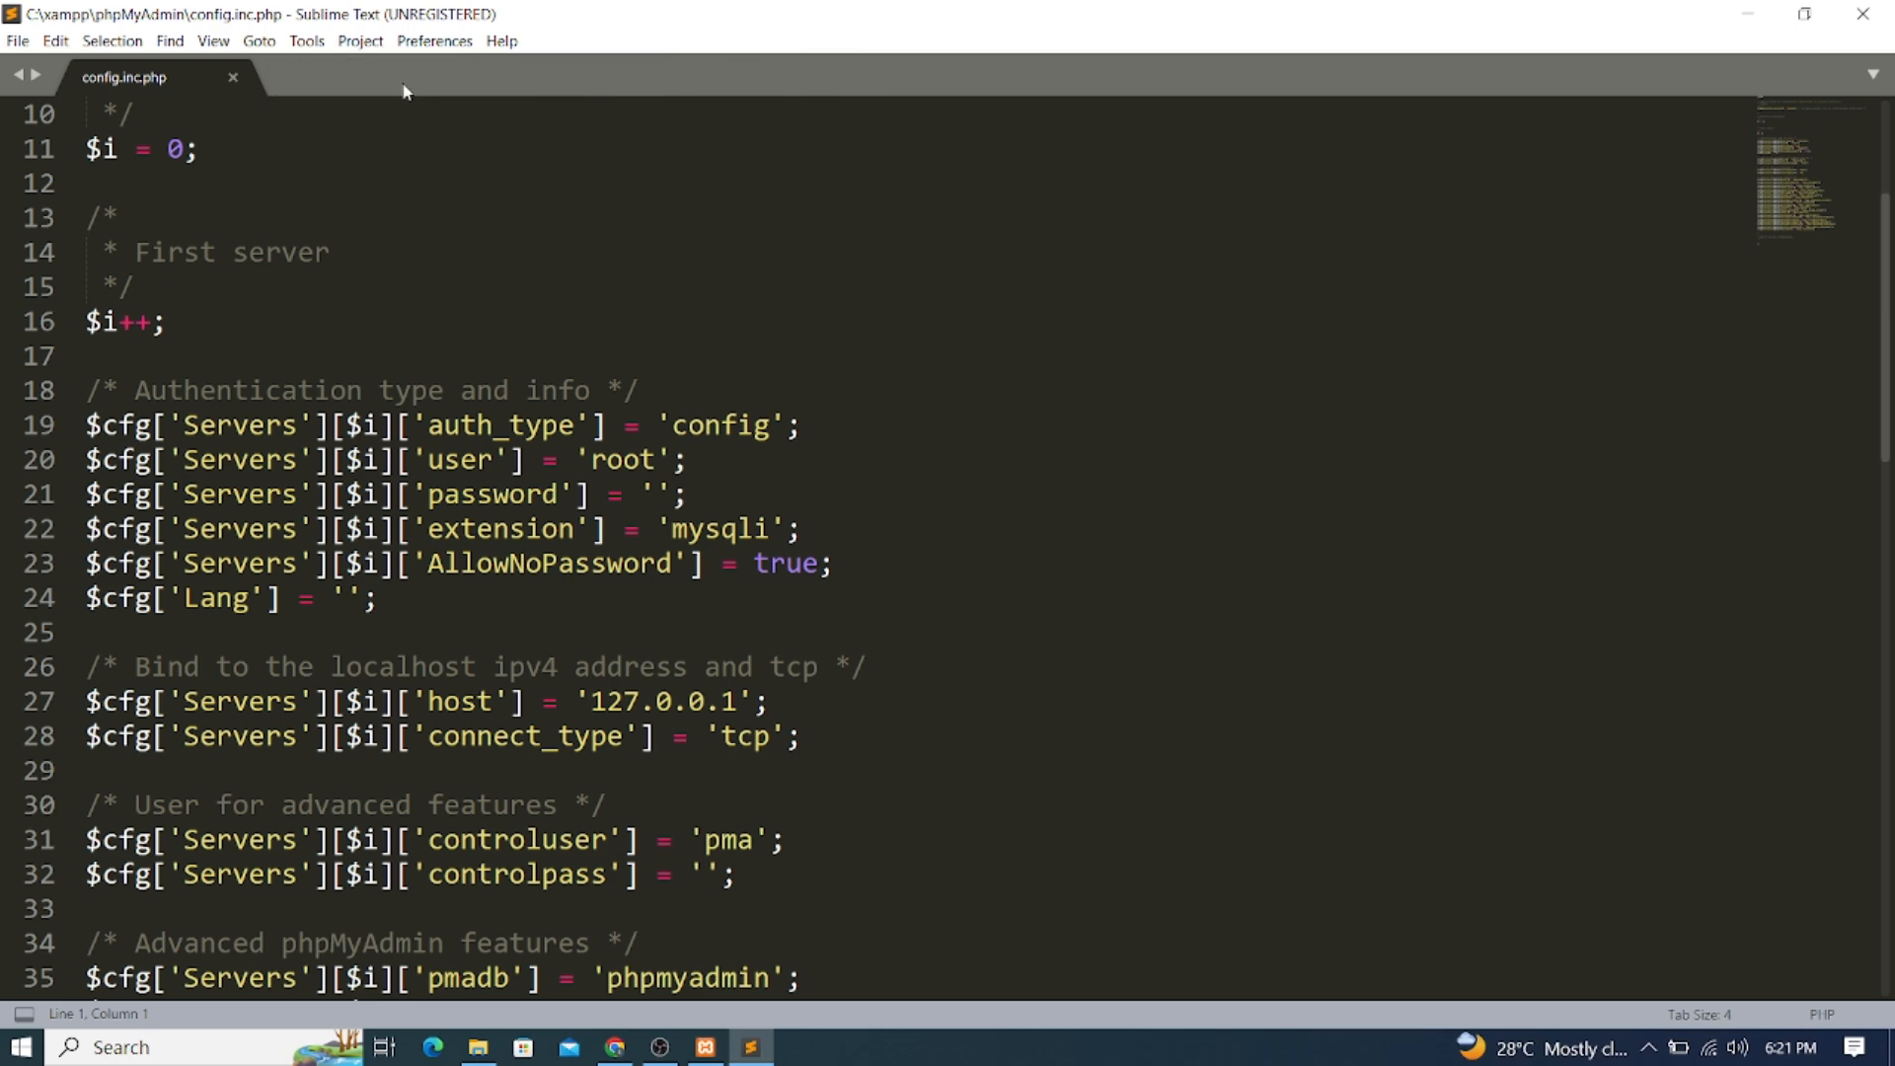
pyautogui.click(233, 77)
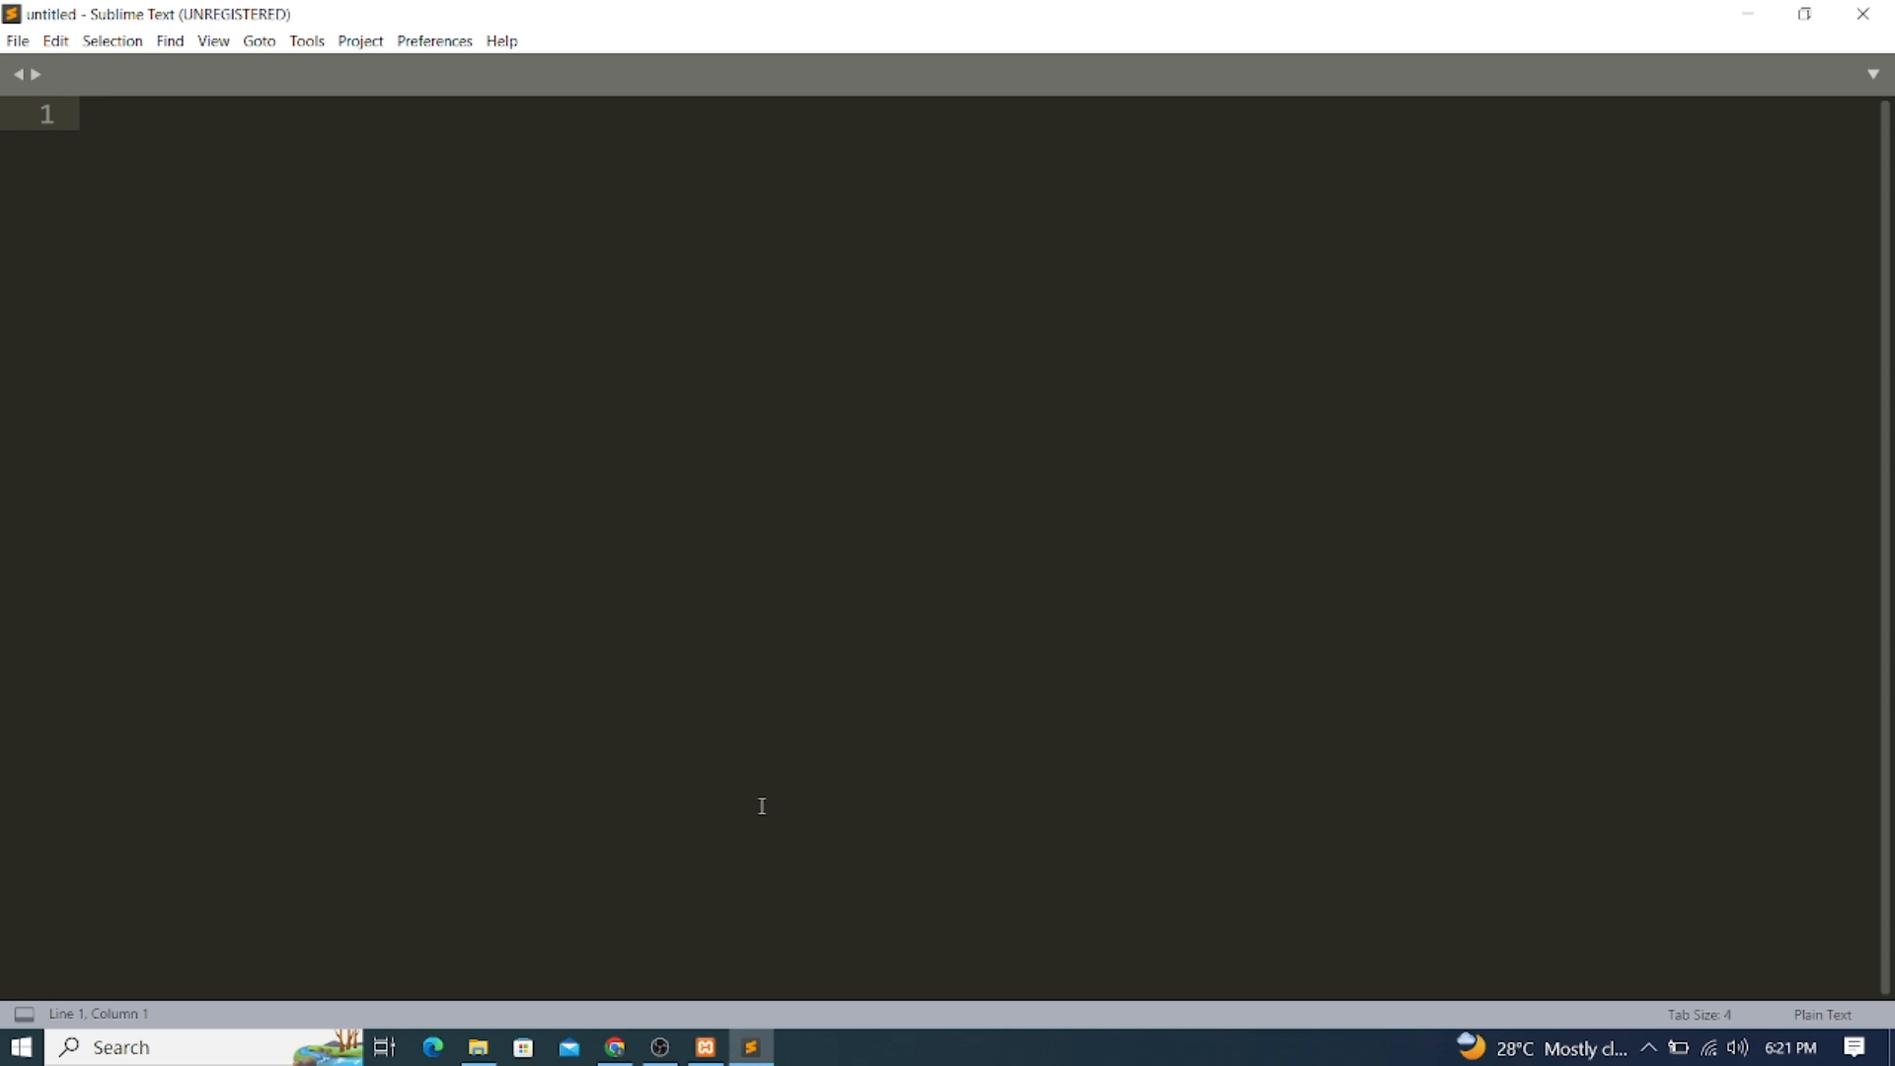
pyautogui.moveTo(491, 1057)
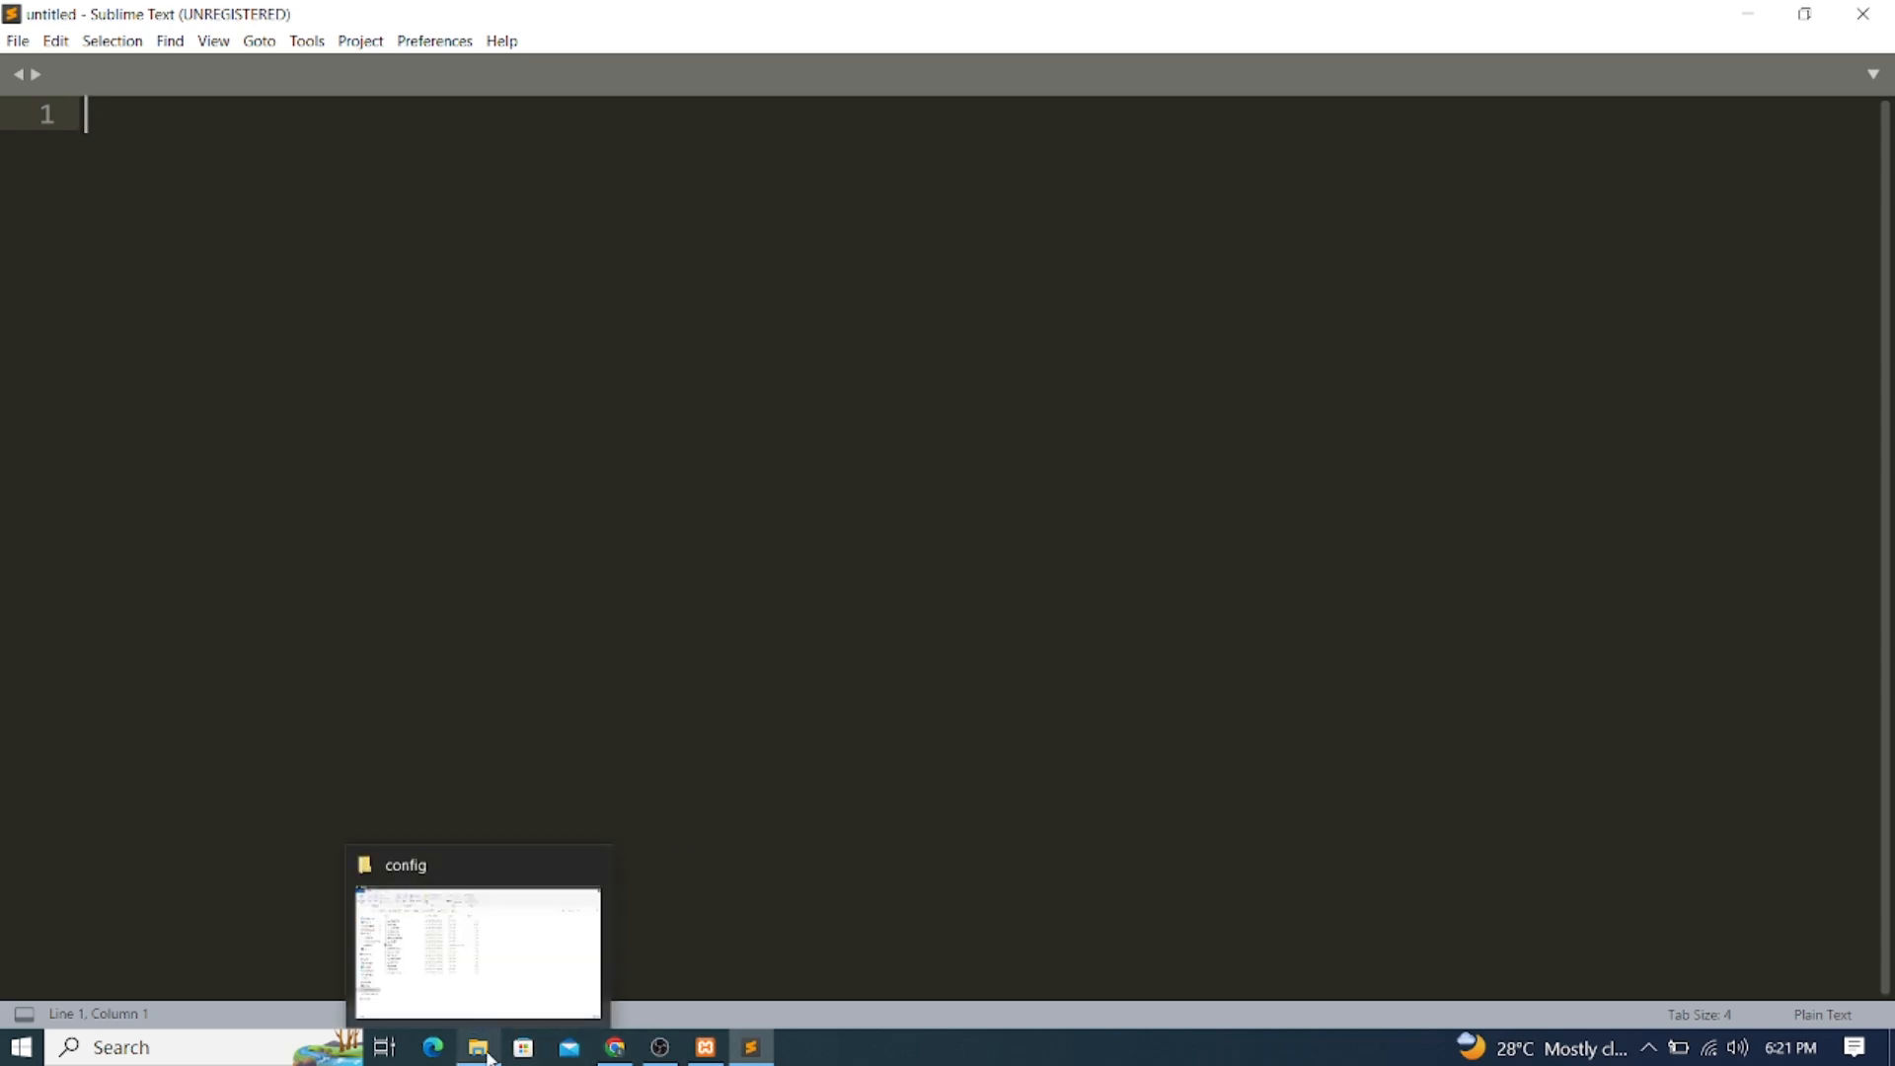
pyautogui.click(474, 955)
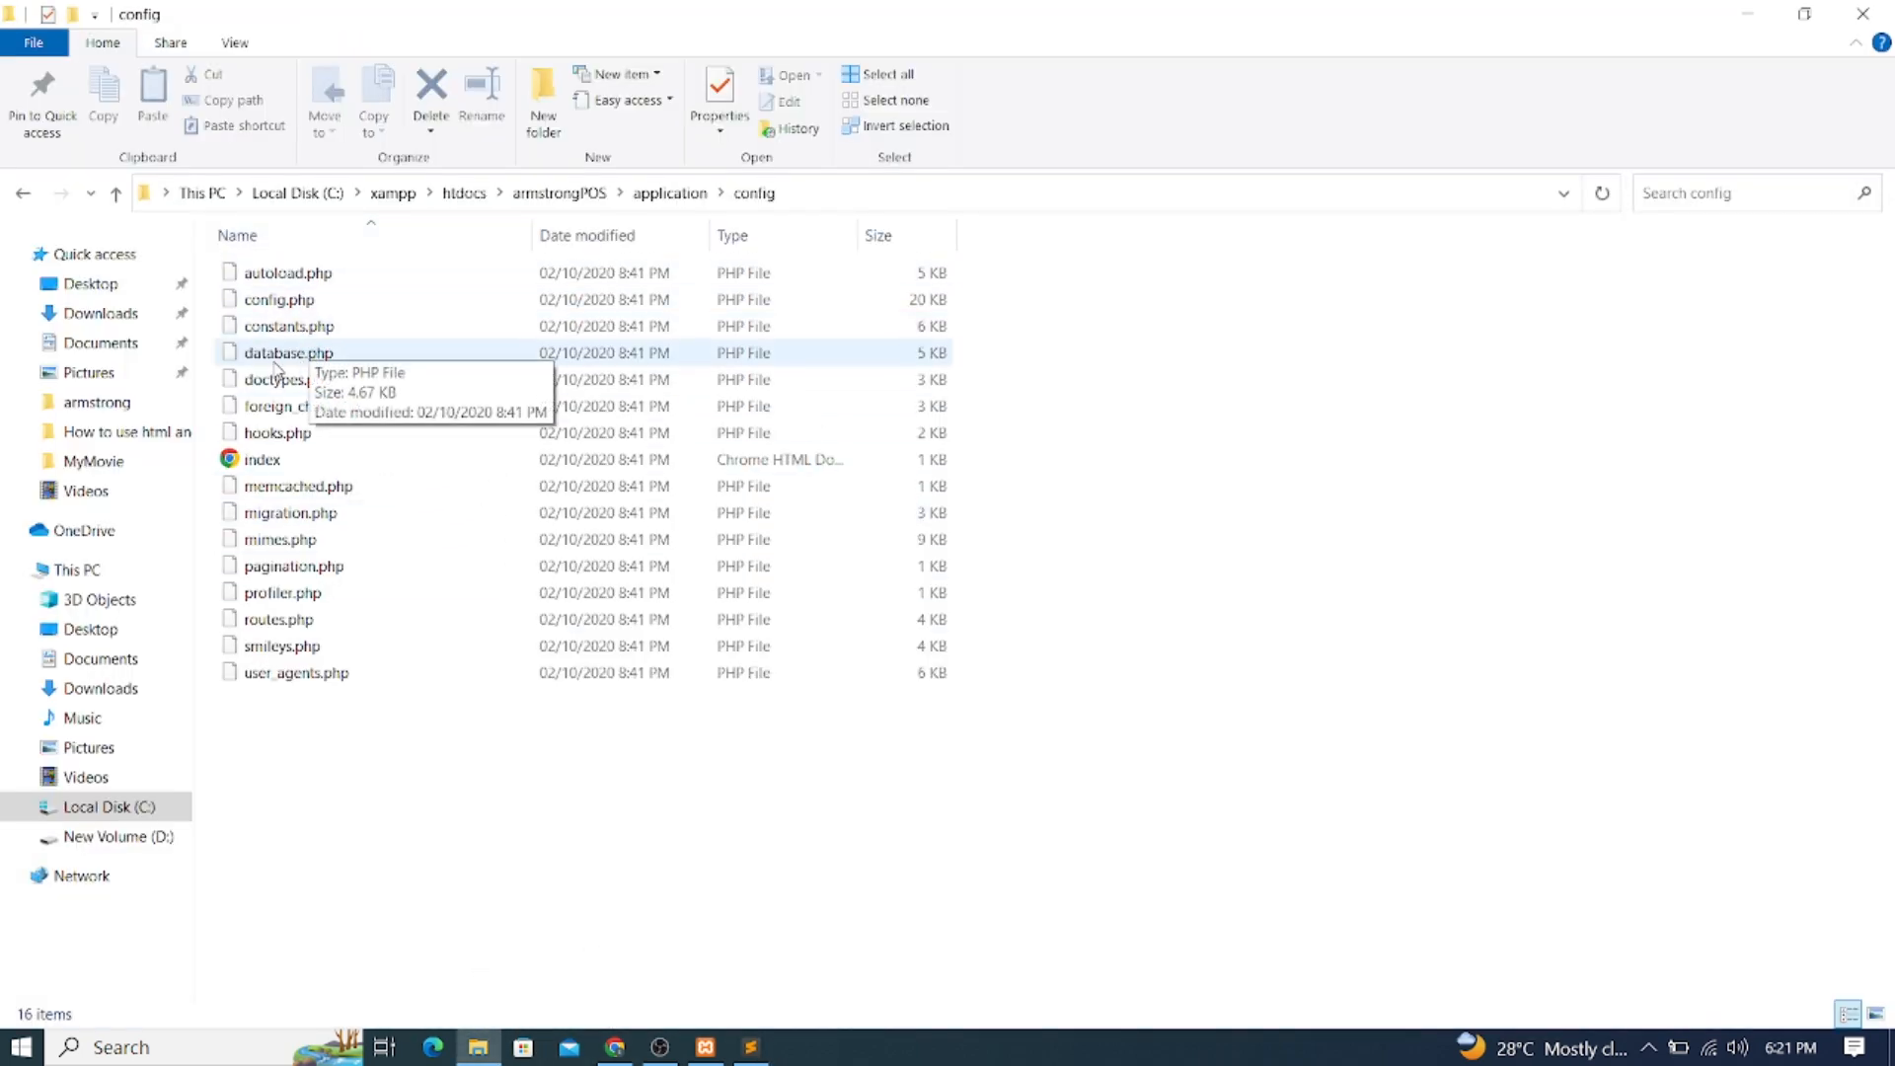
# Open database.php in Sublime Text and change the username on line 79 from 'admin' to 'root'
pyautogui.moveTo(292, 357); pyautogui.dragTo(727, 661)
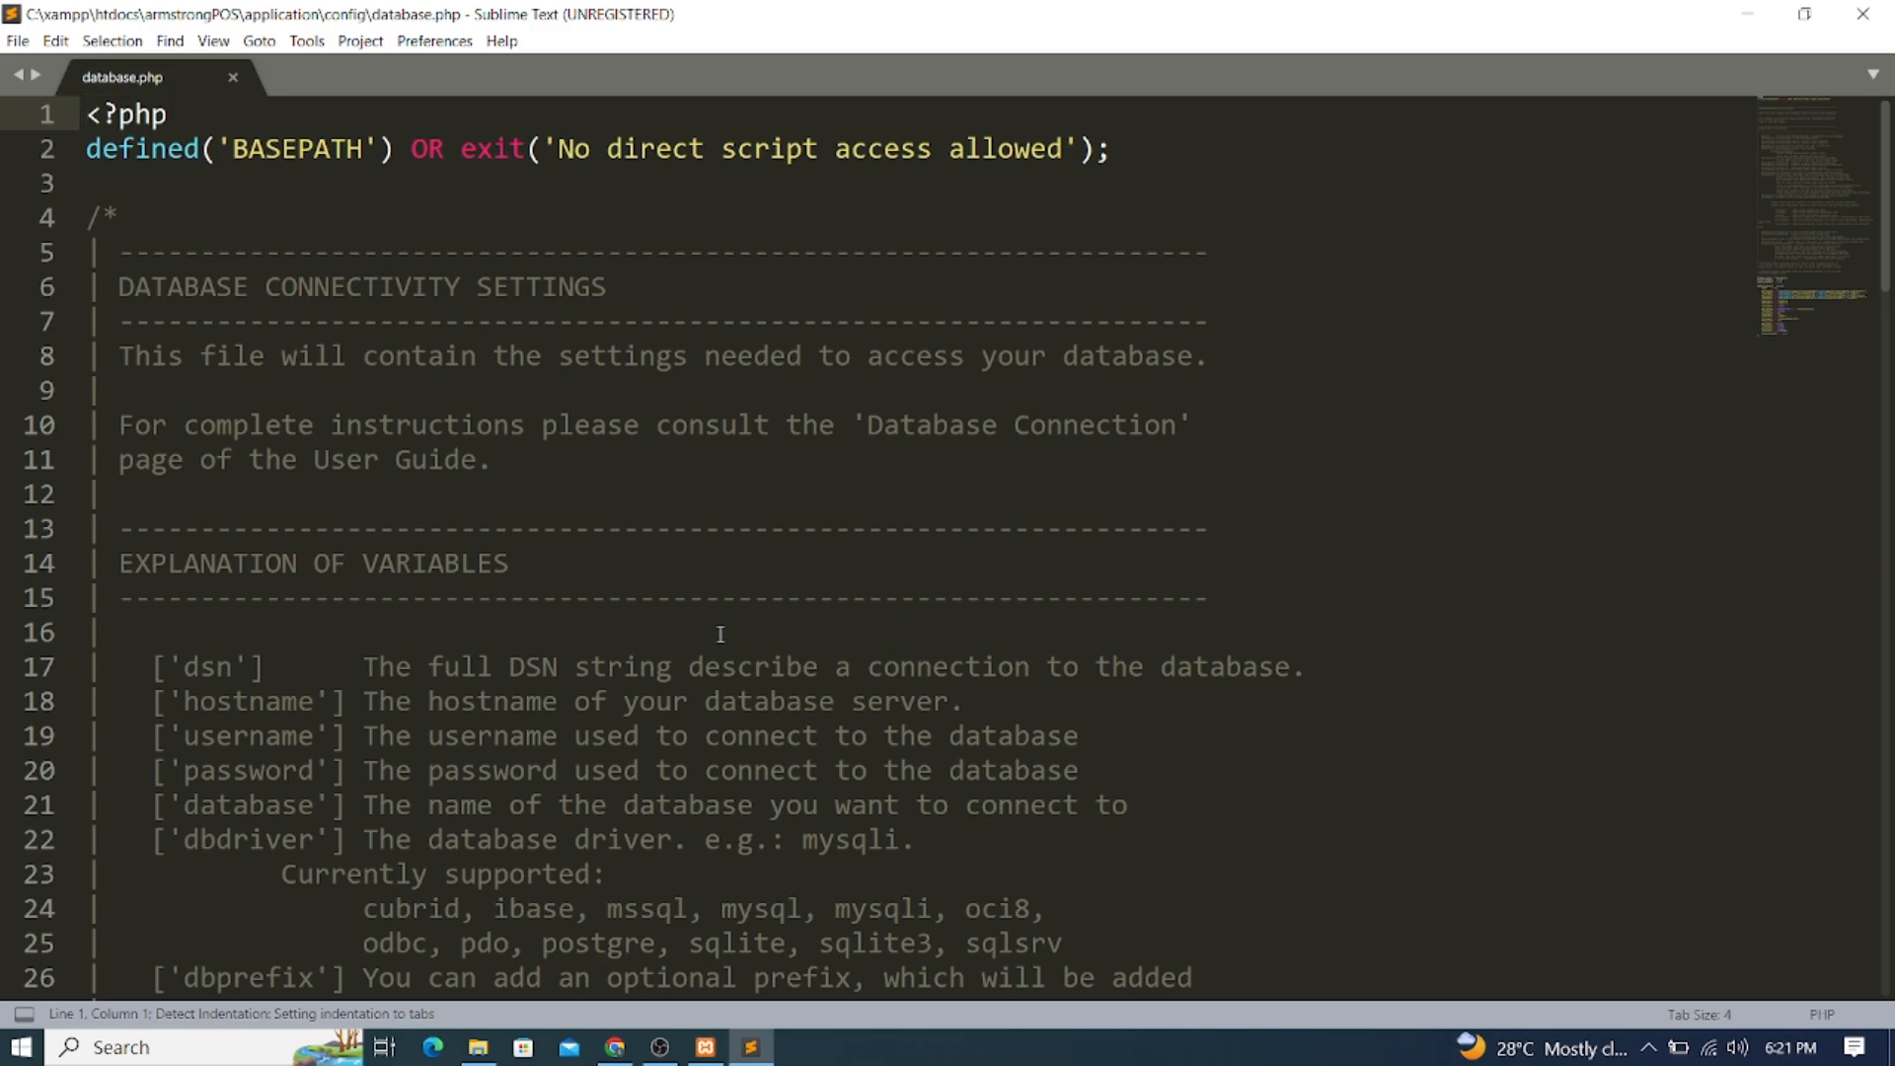
pyautogui.scroll(-20, 720, 633)
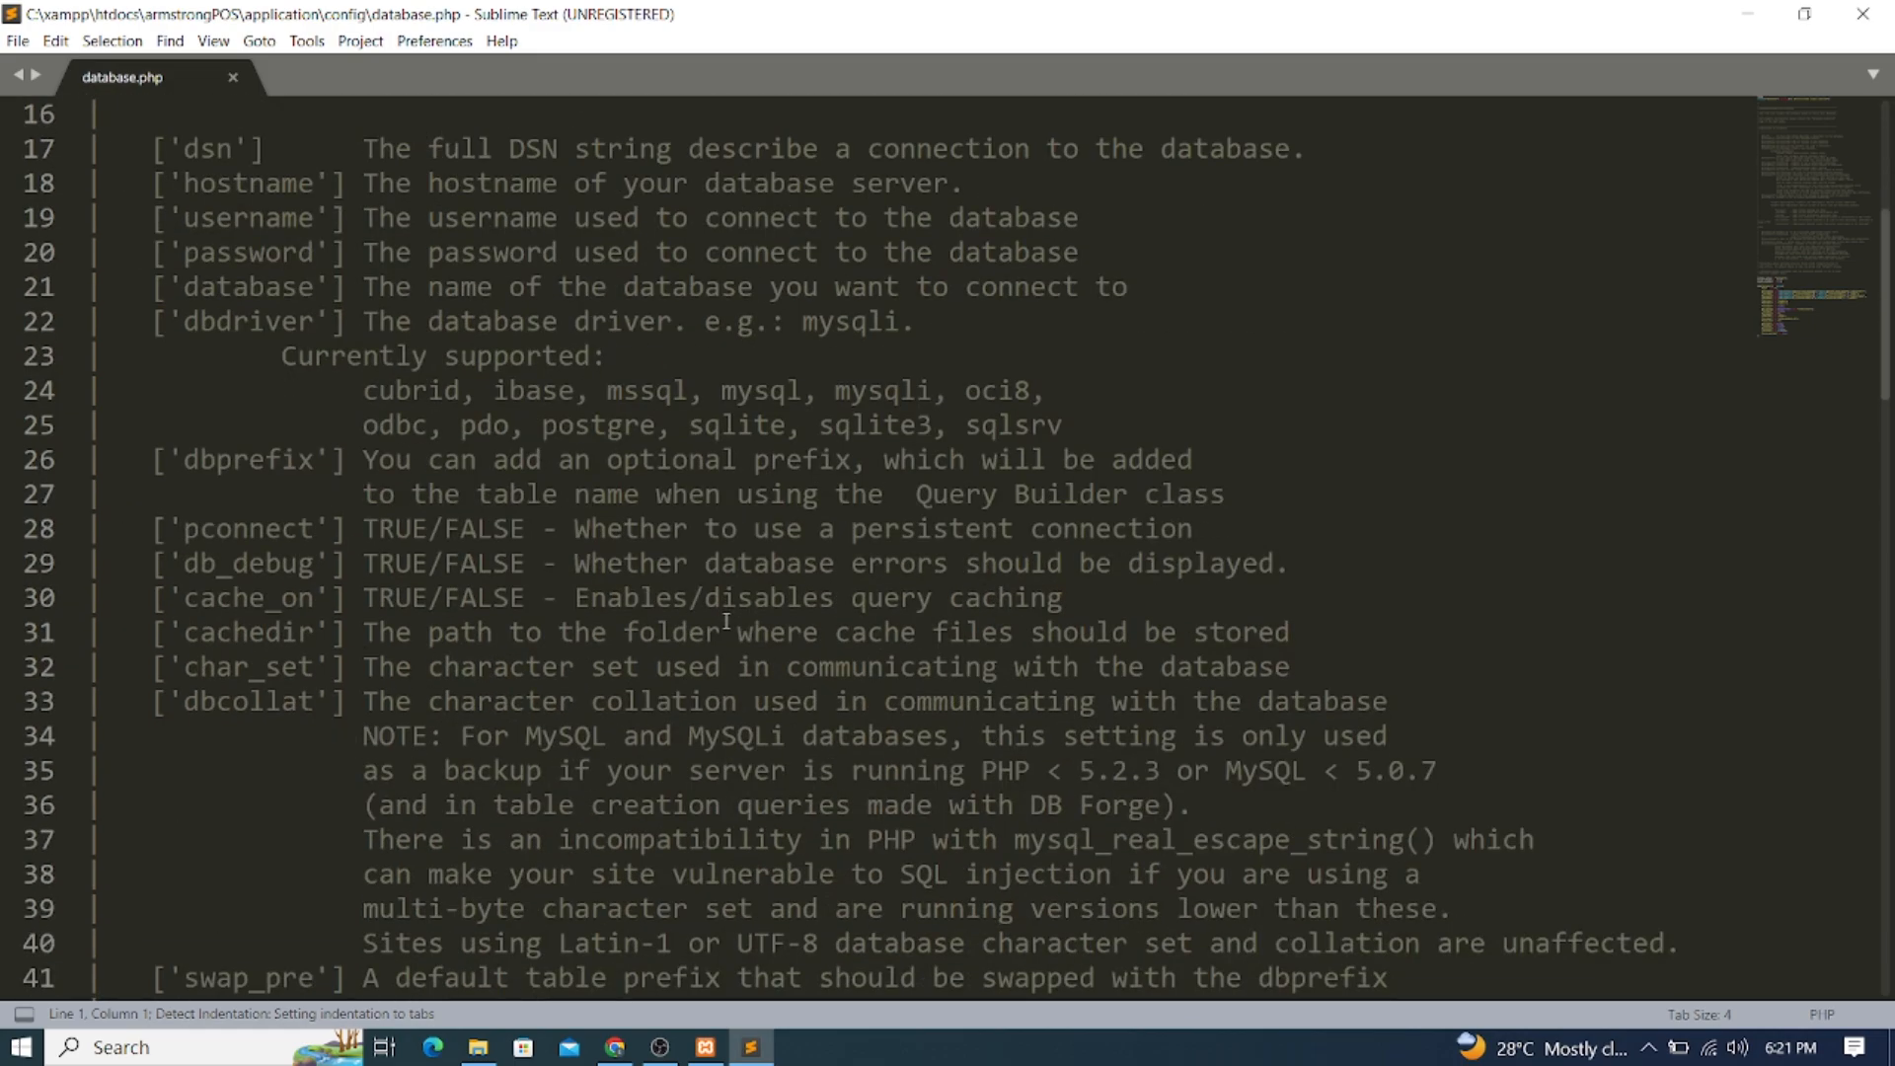
pyautogui.scroll(4, 1083, 679)
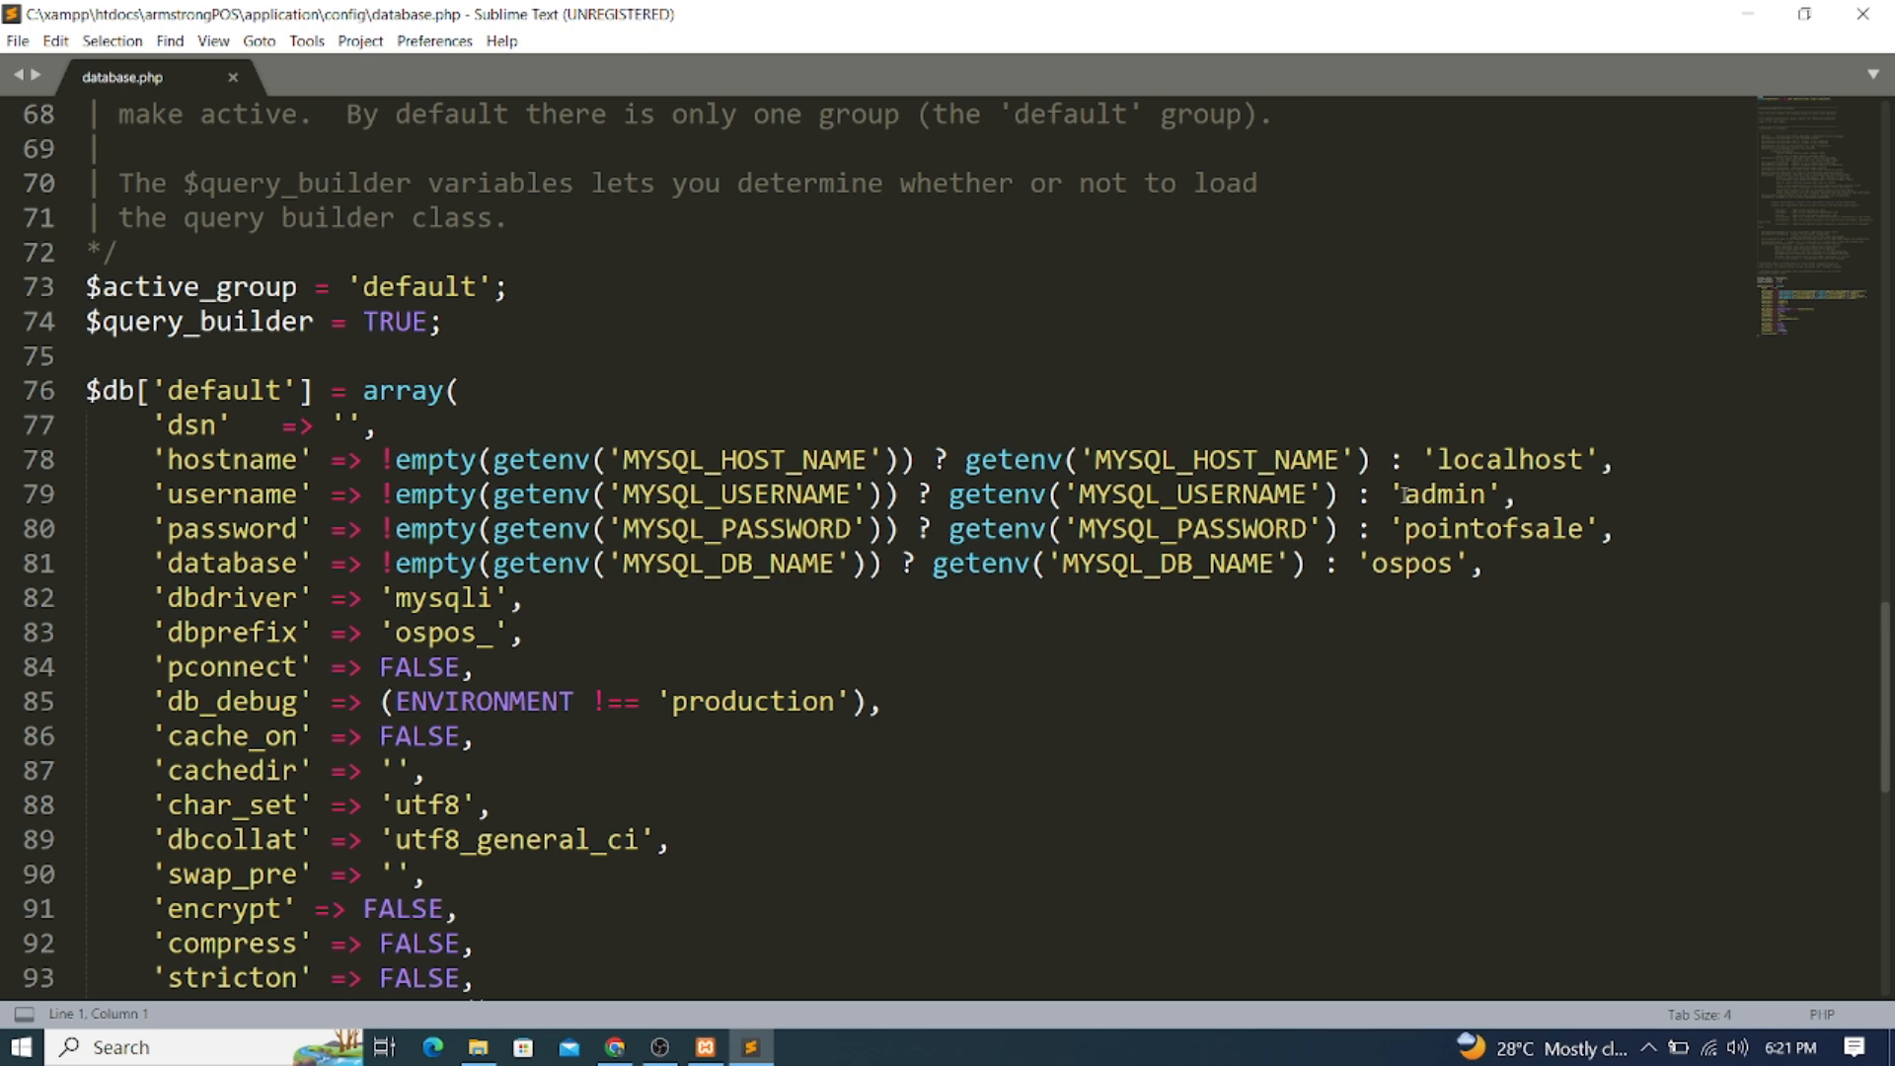
pyautogui.moveTo(1406, 494); pyautogui.dragTo(1488, 494)
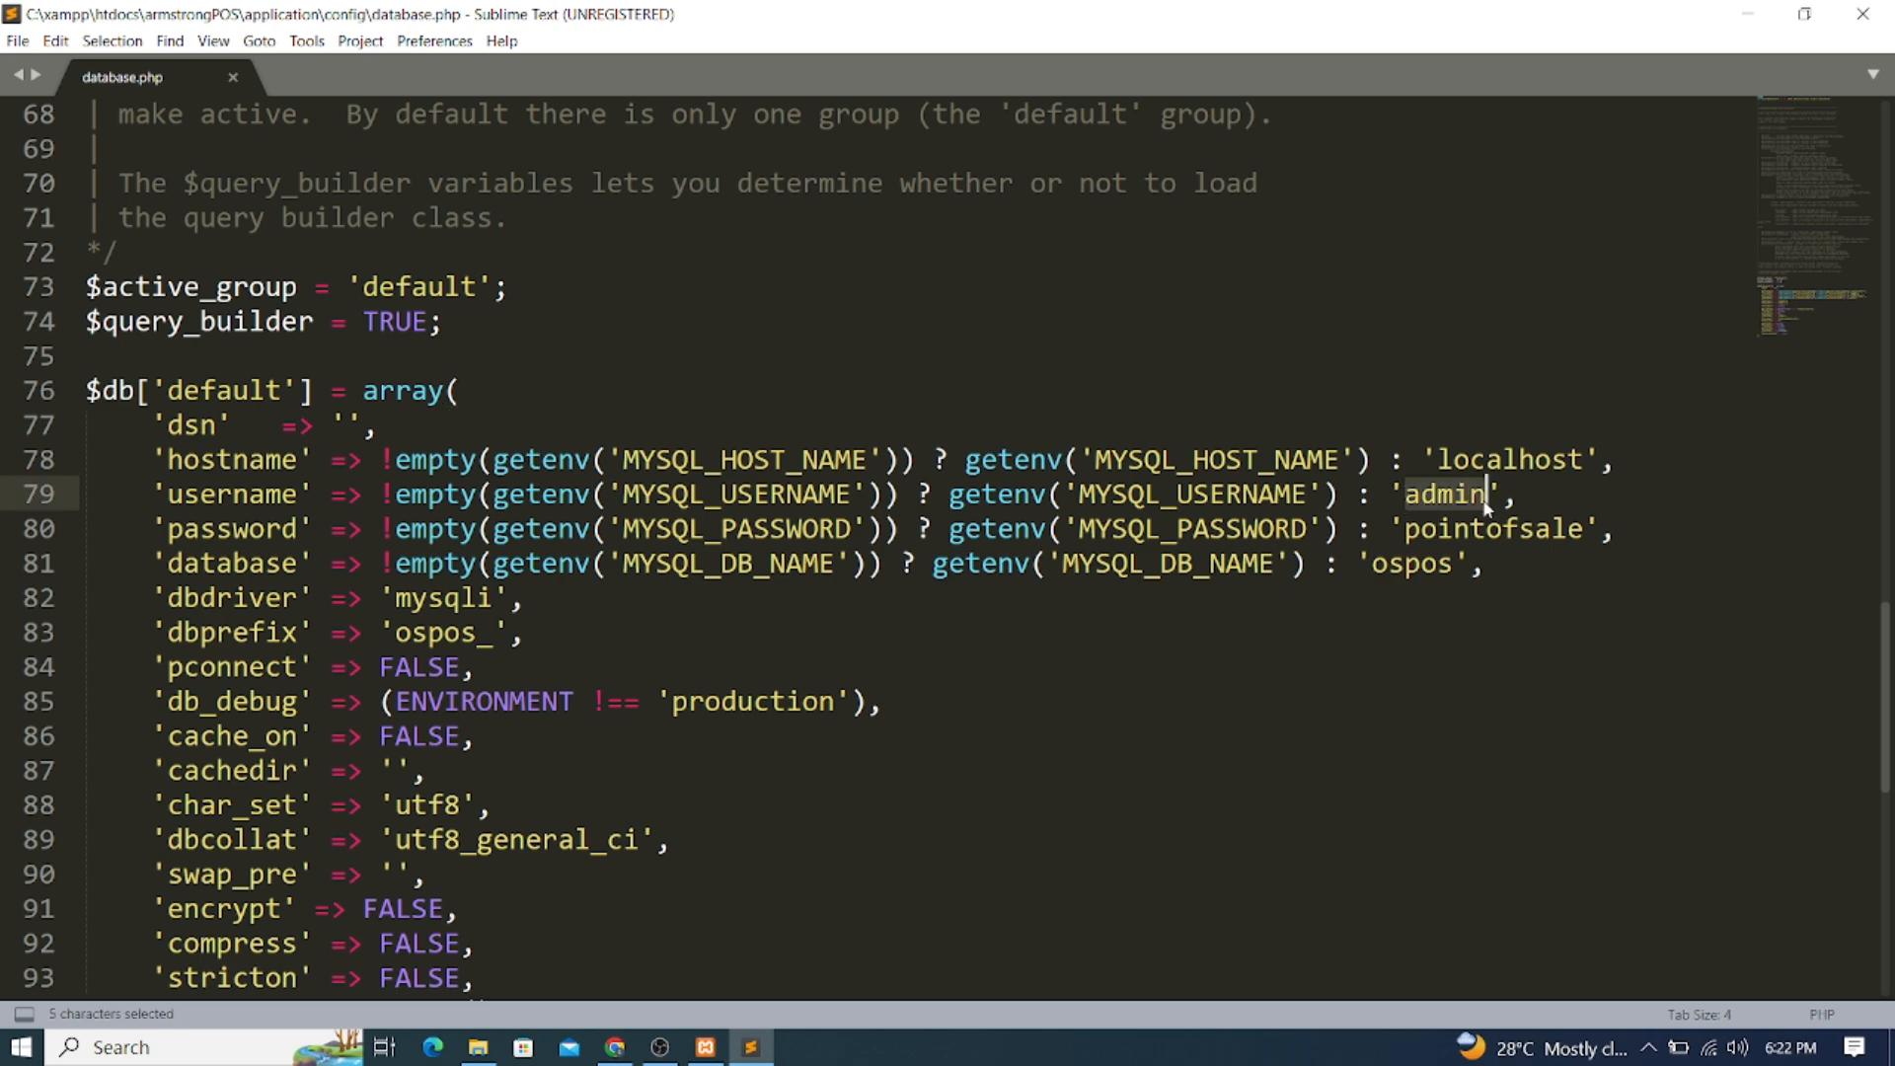
pyautogui.write('ROO')
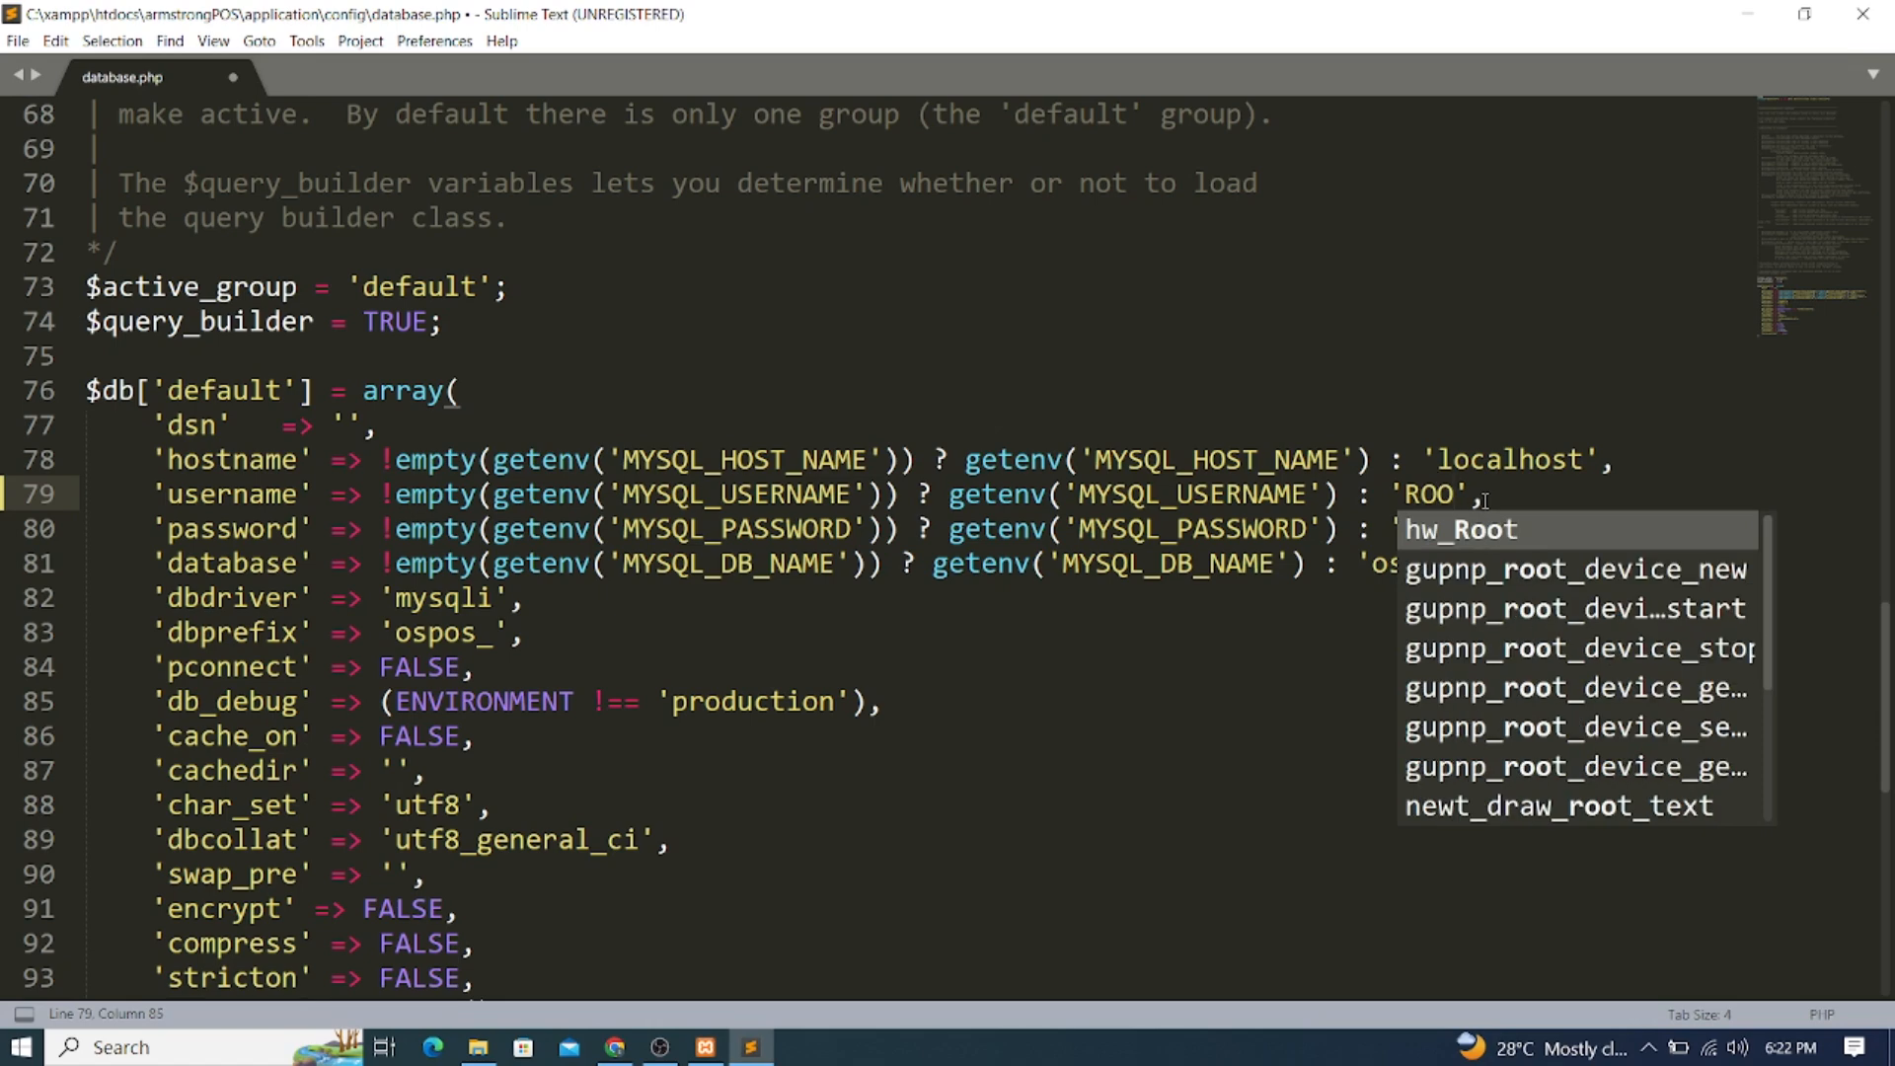
pyautogui.press('BackSpace')
pyautogui.press('BackSpace')
pyautogui.press('BackSpace')
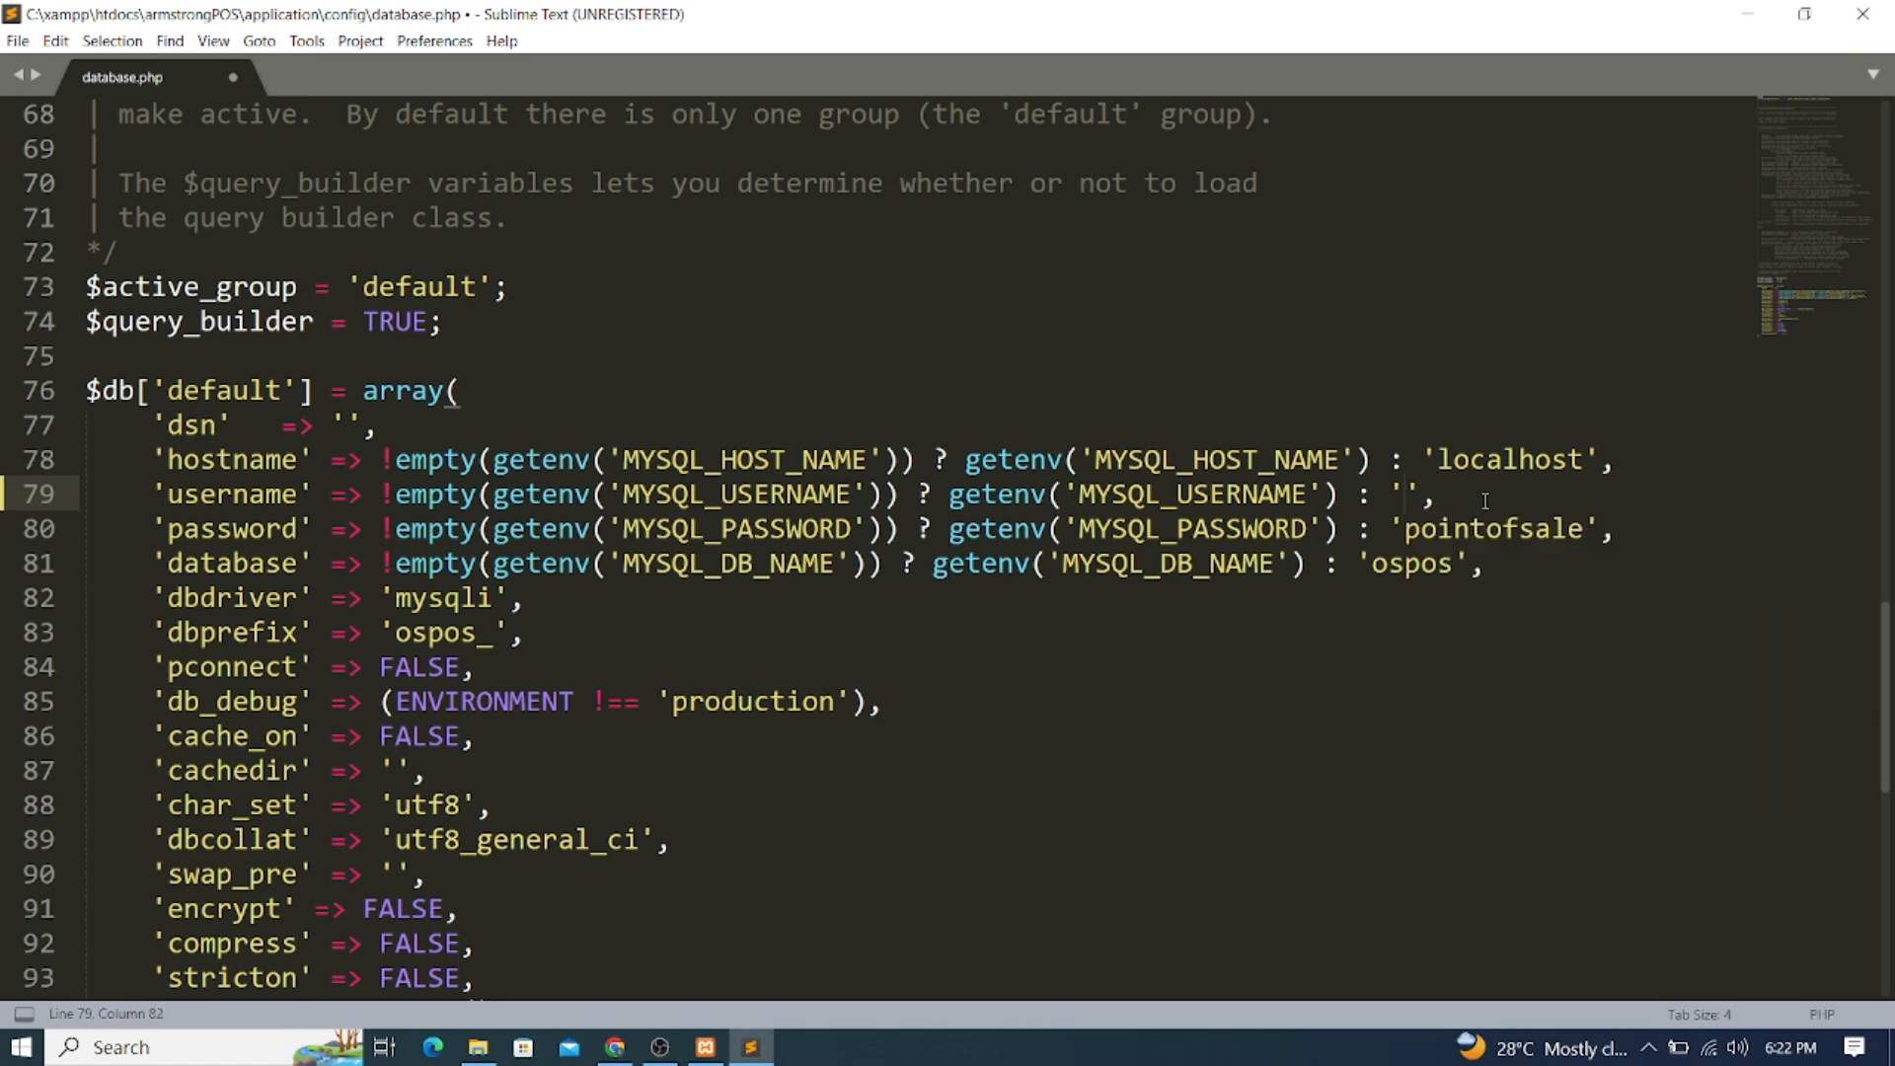
pyautogui.write('roo')
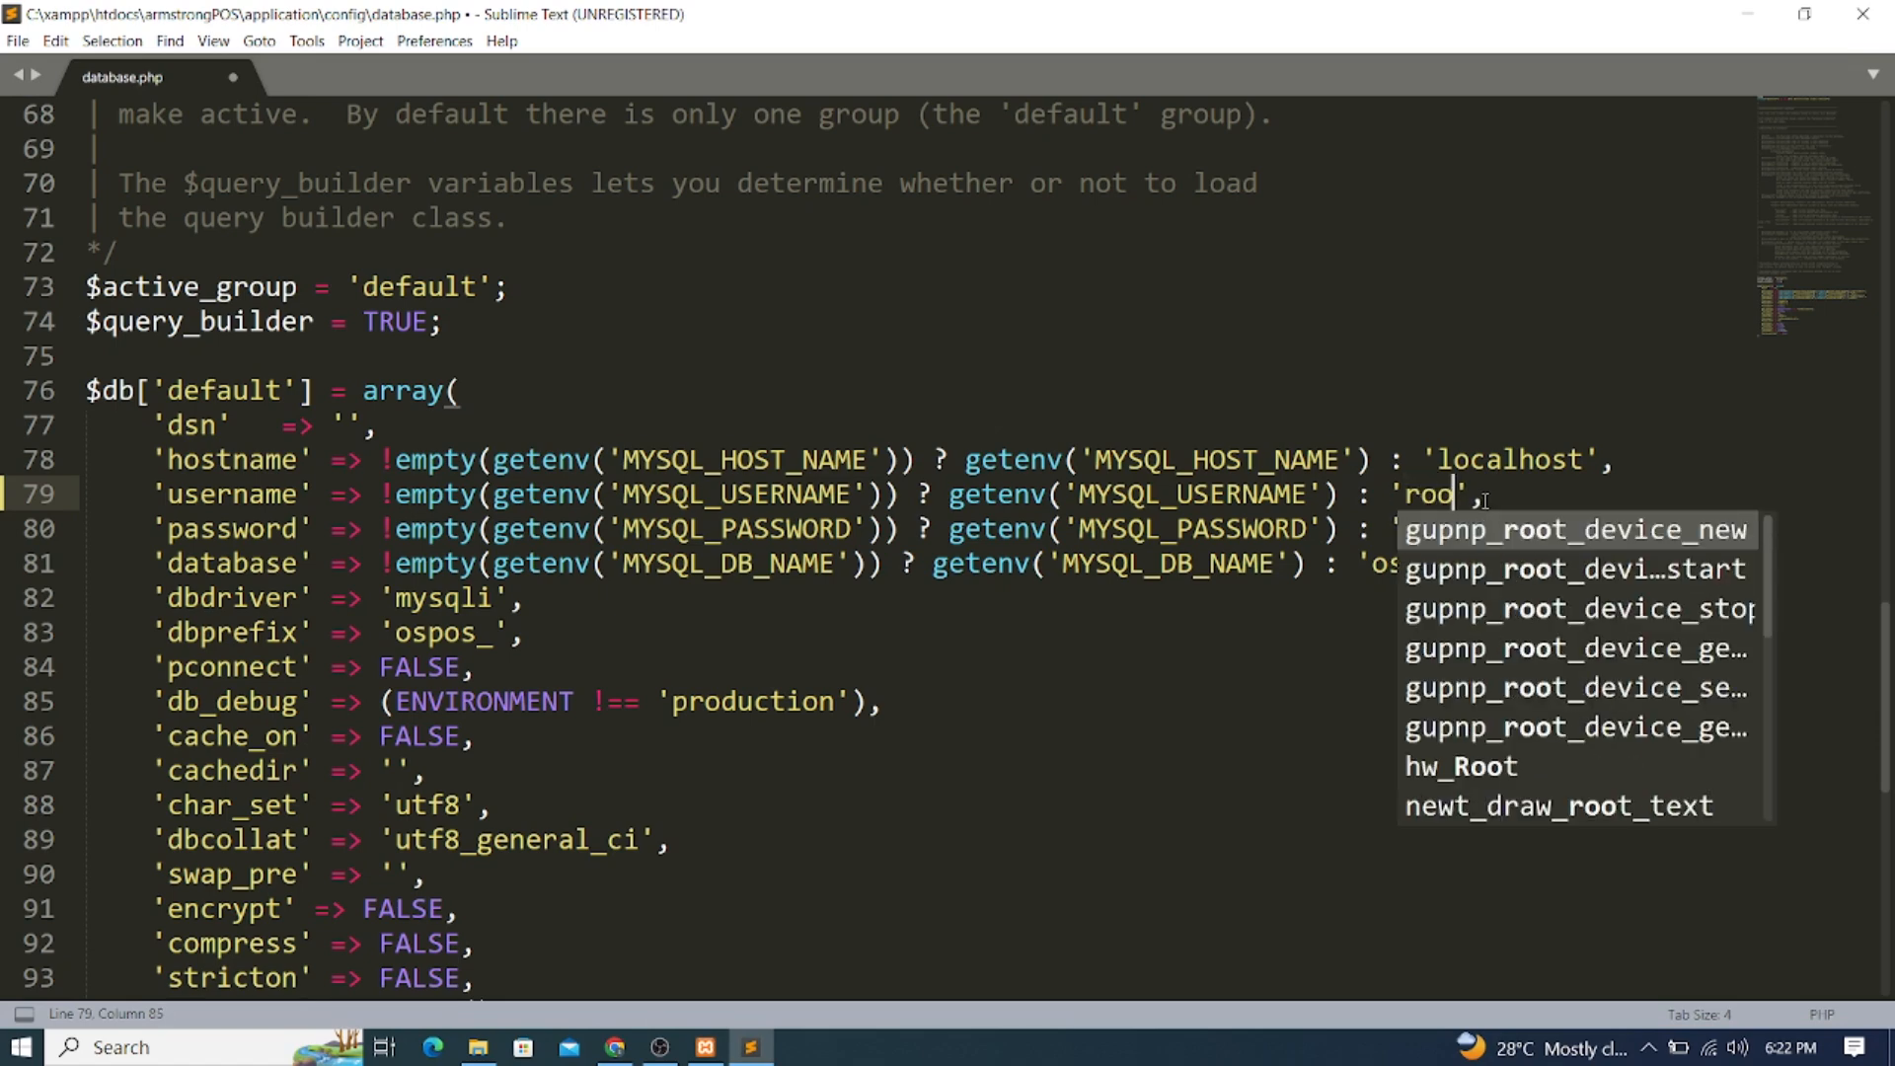
pyautogui.write('t')
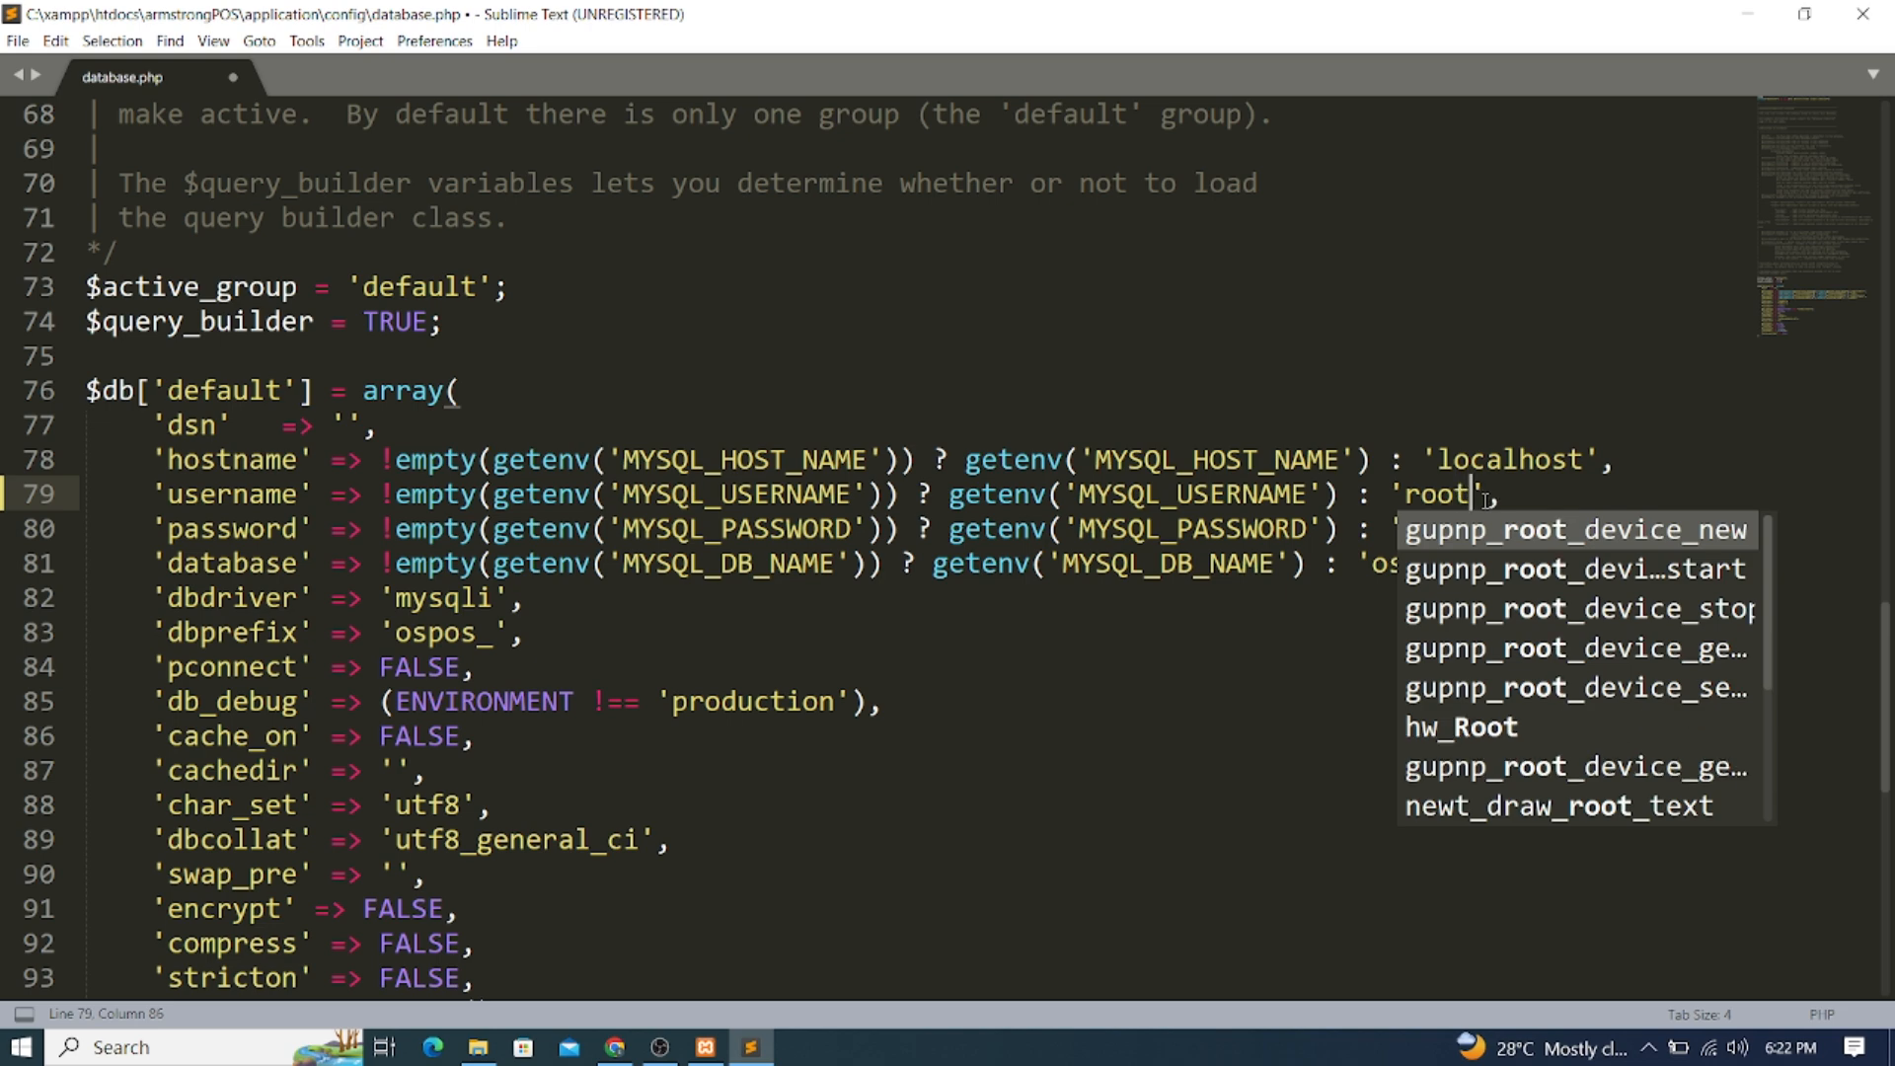
pyautogui.click(1312, 655)
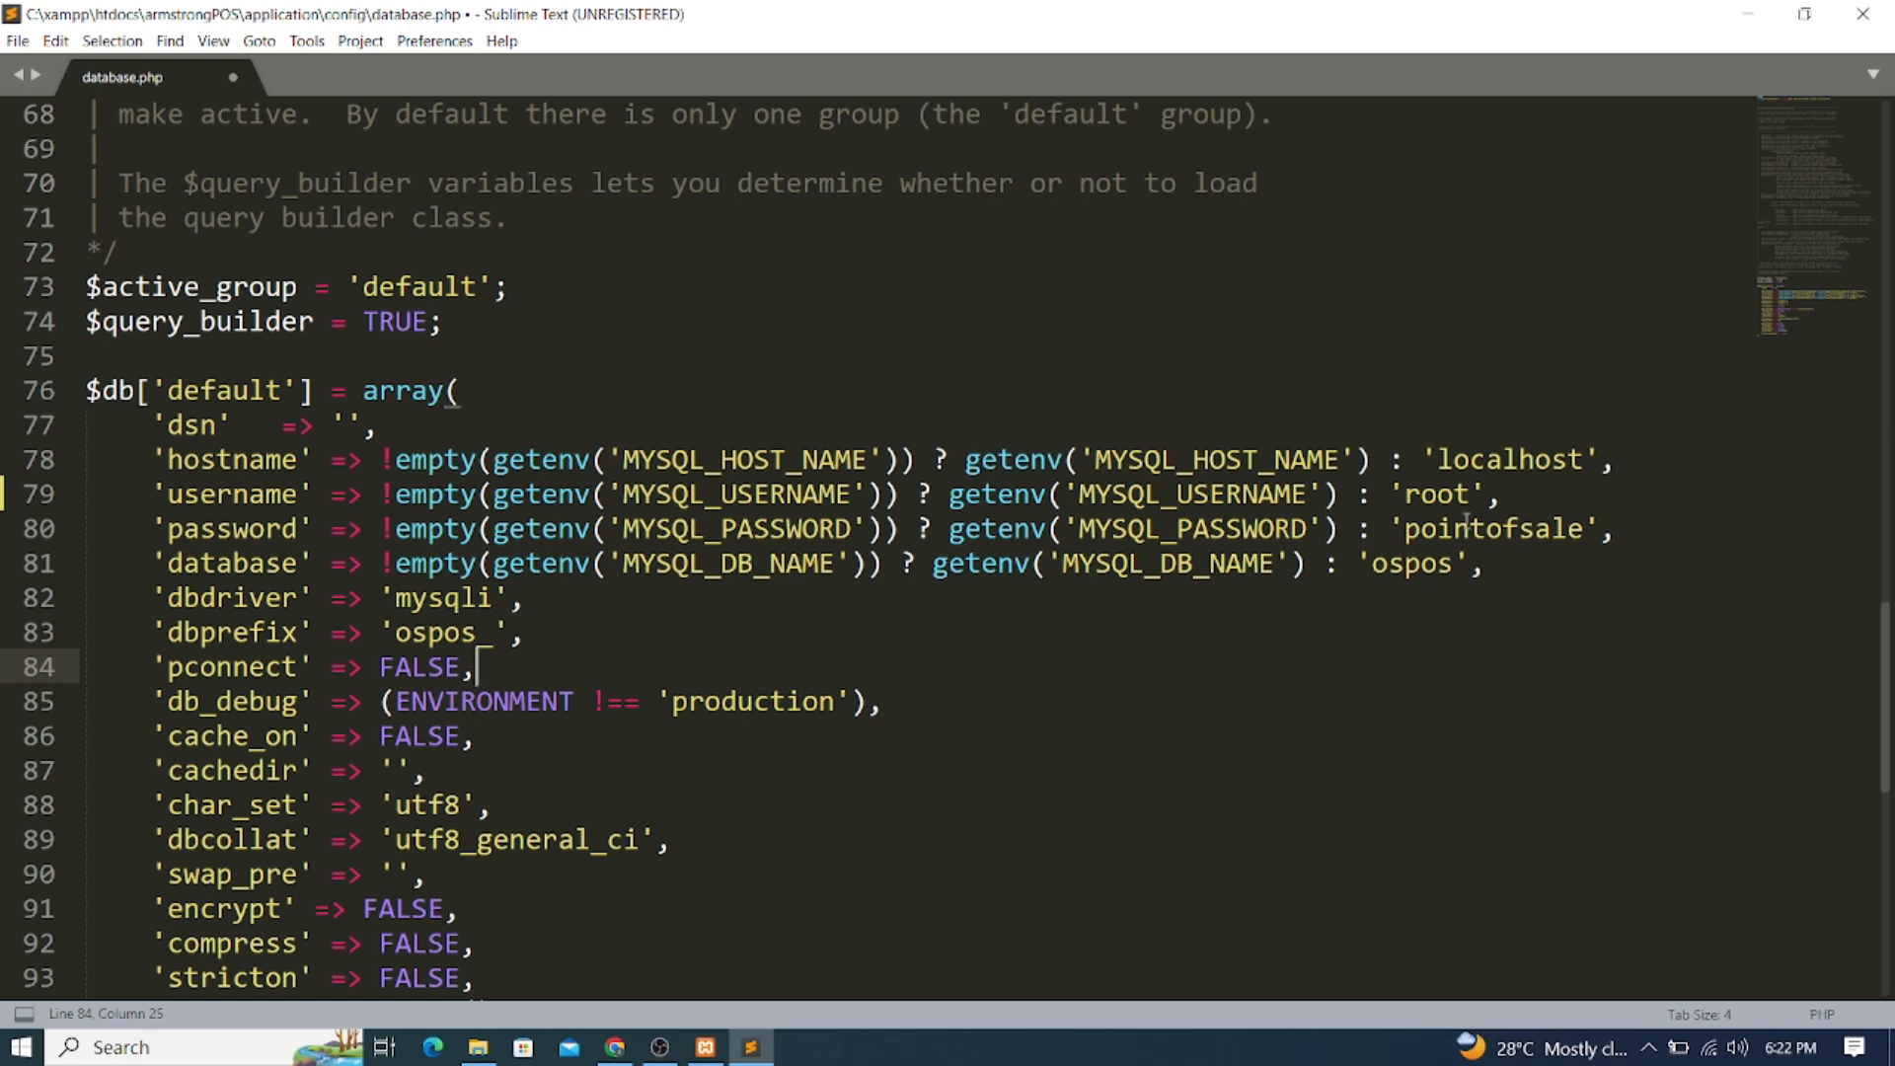
# Copy the database password value from database.php
pyautogui.moveTo(1585, 530); pyautogui.dragTo(1412, 533)
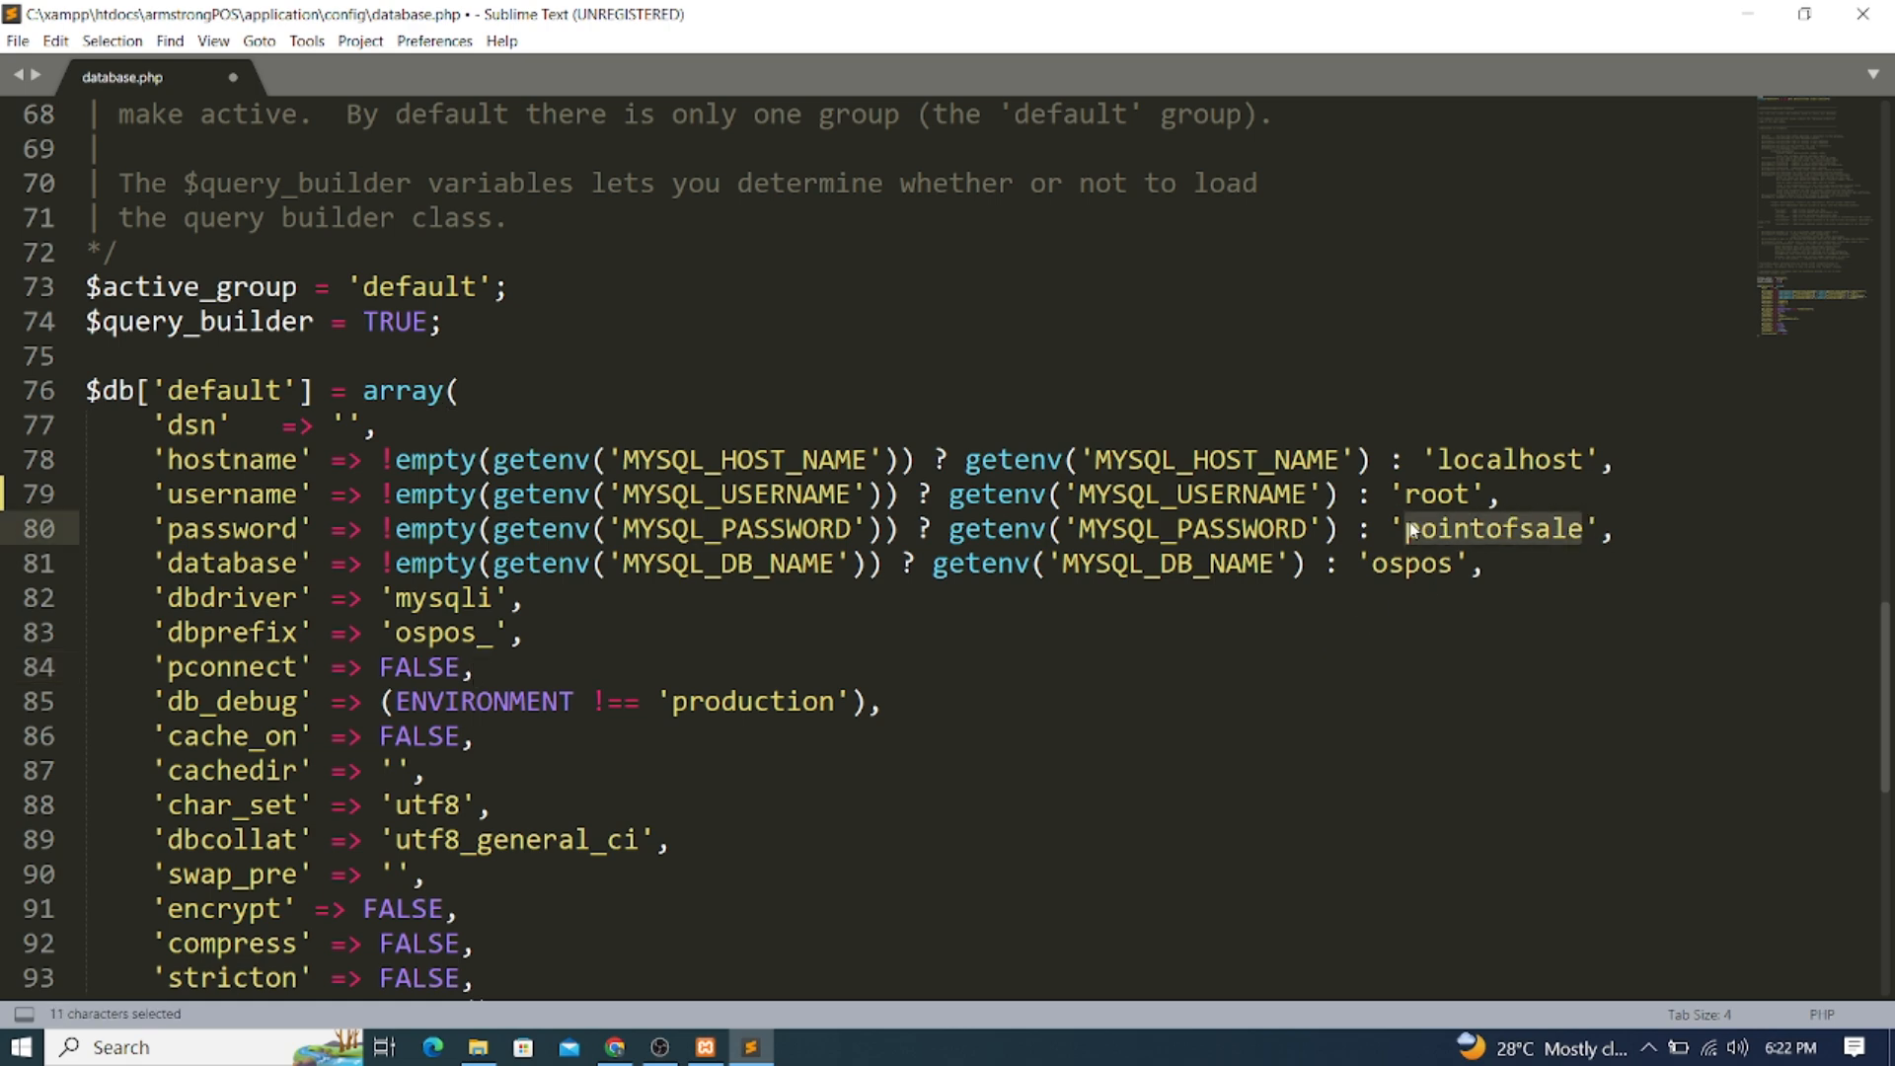
pyautogui.hotkey('ctrl', 'c')
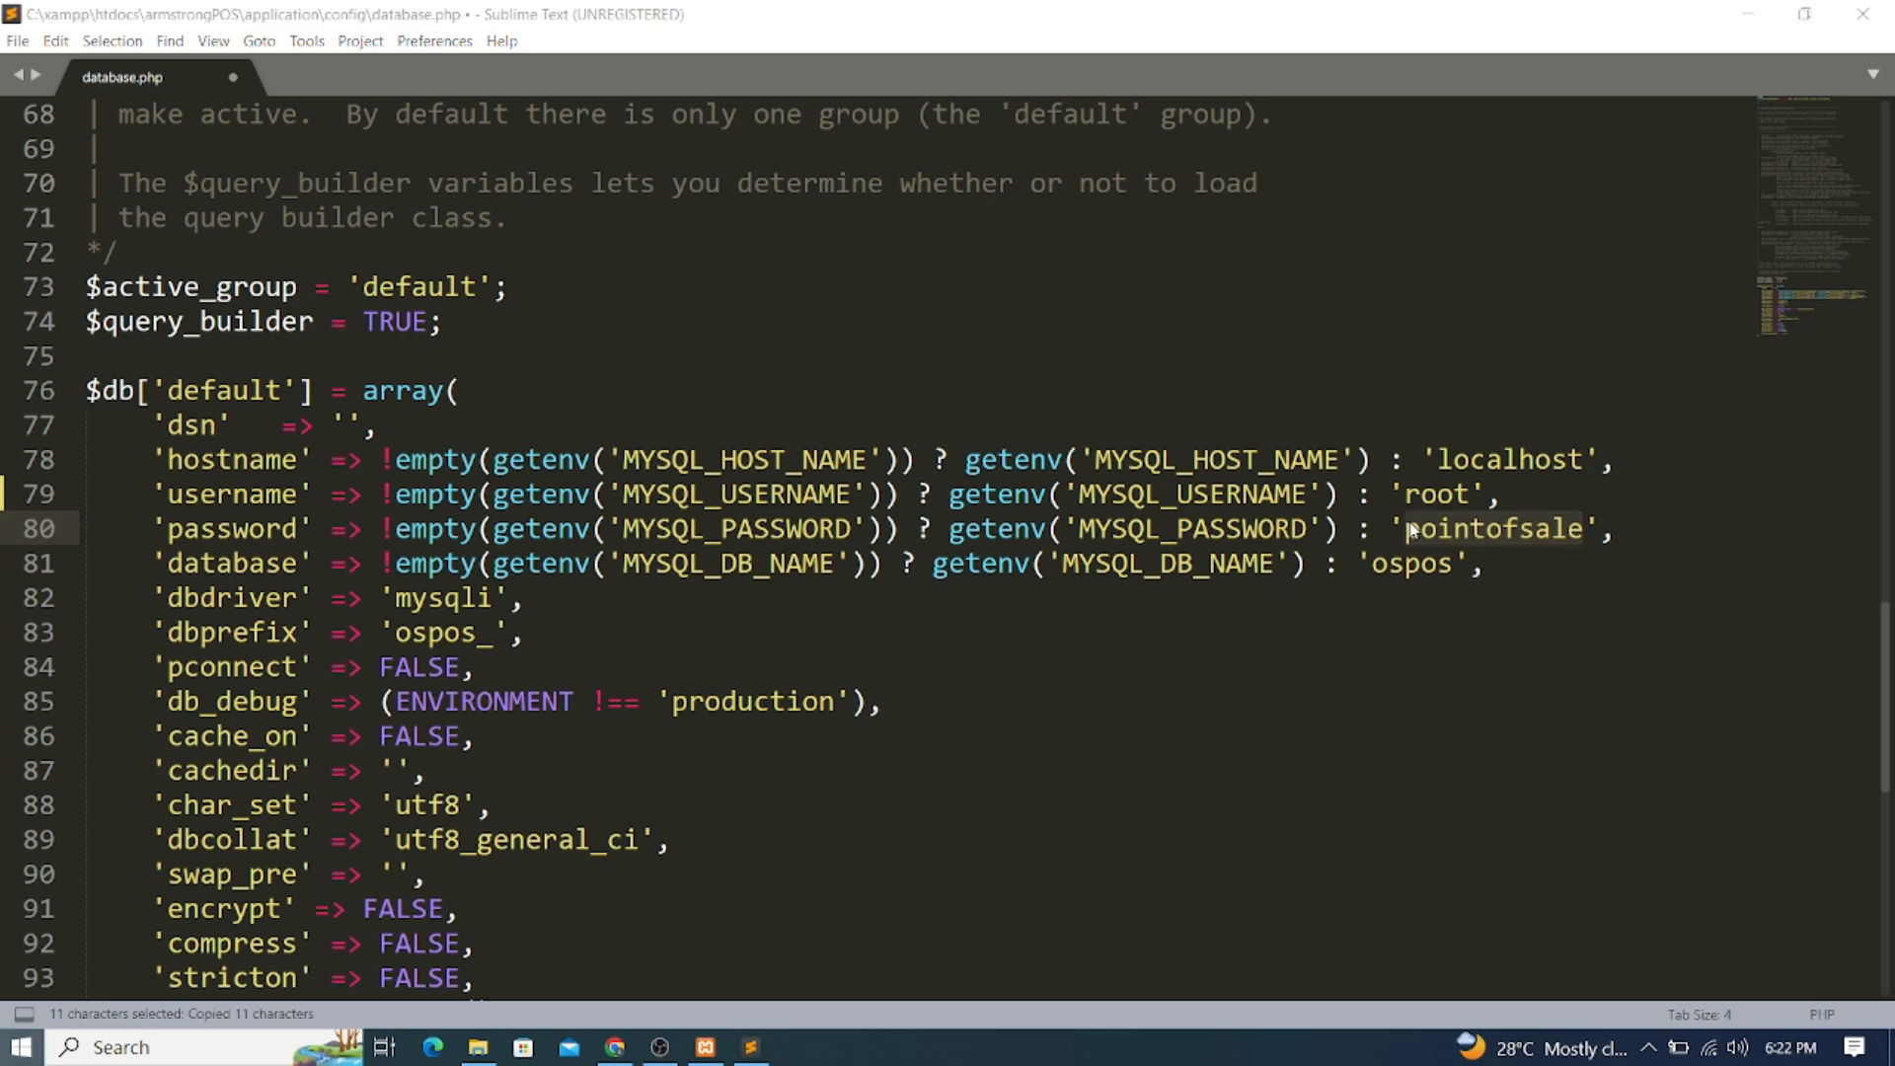
pyautogui.press('super')
# Paste the copied password into a new Notepad note and minimize it
pyautogui.write('no')
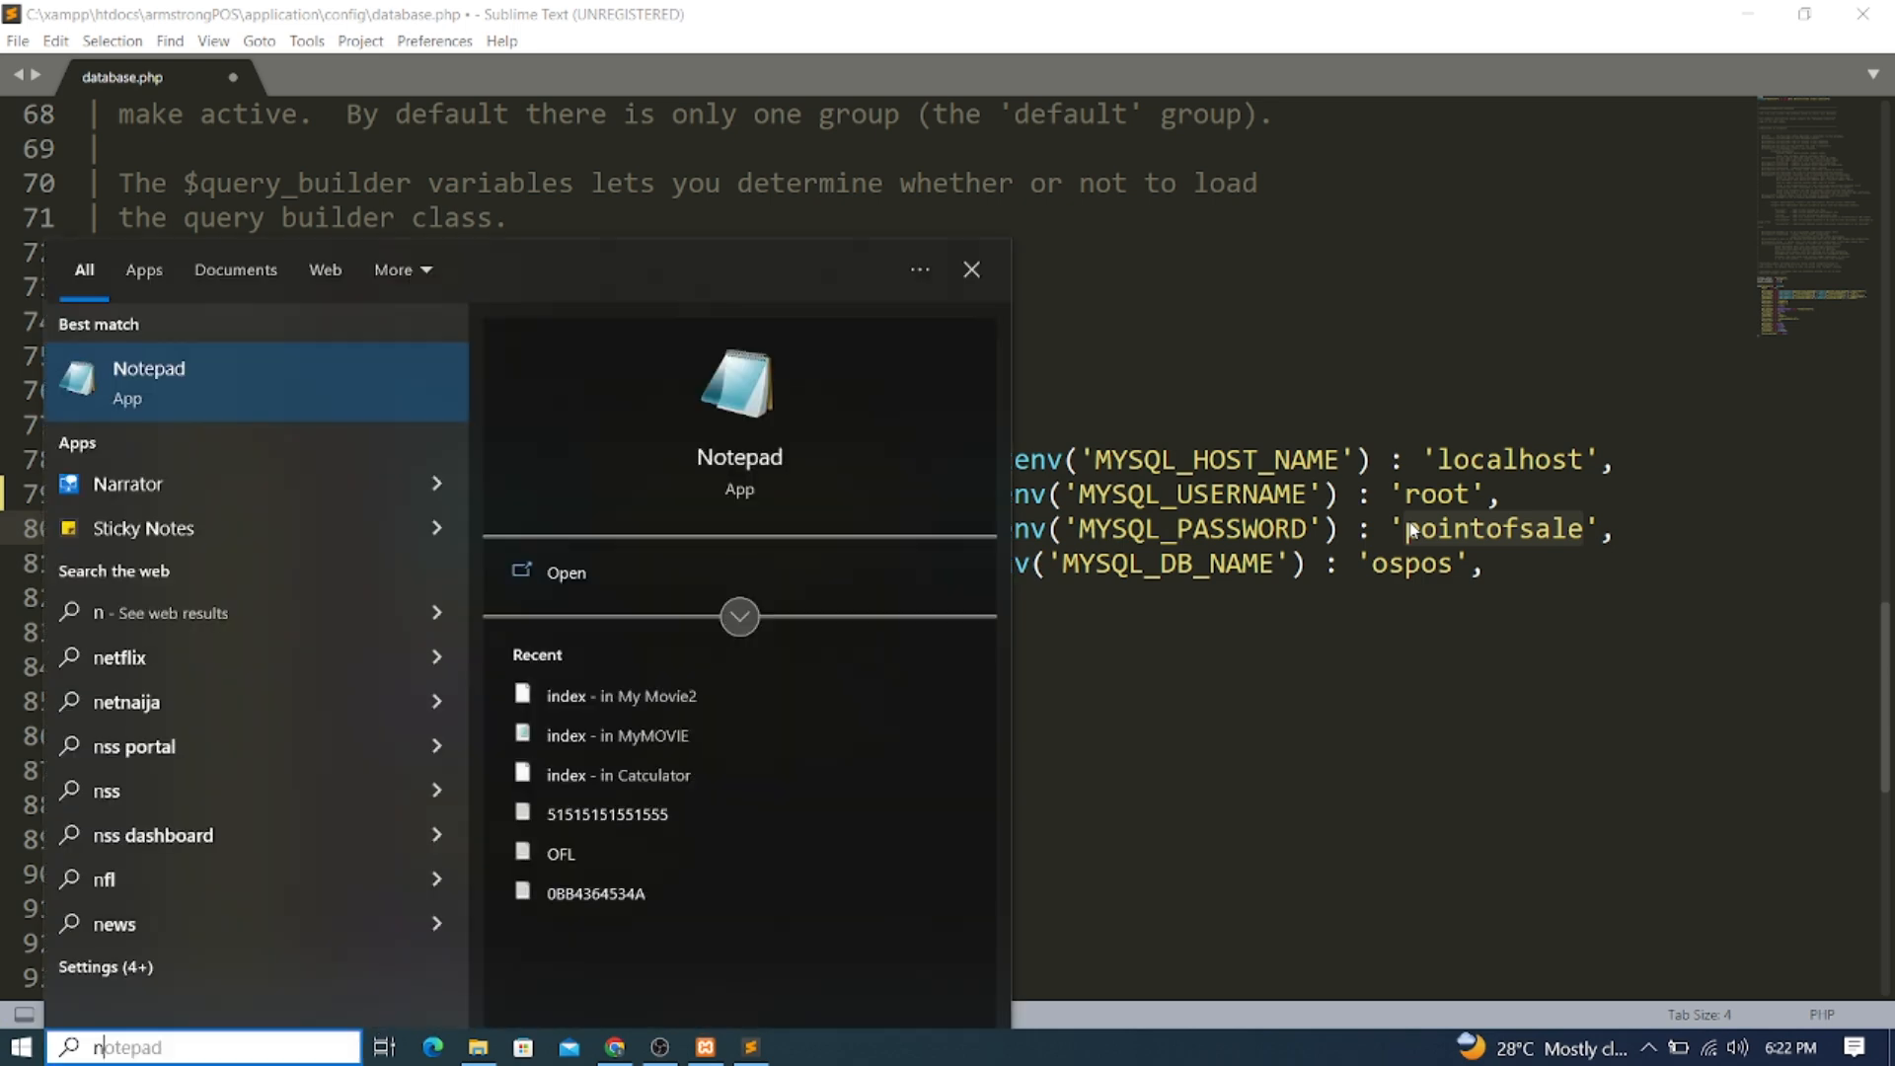
pyautogui.press('Return')
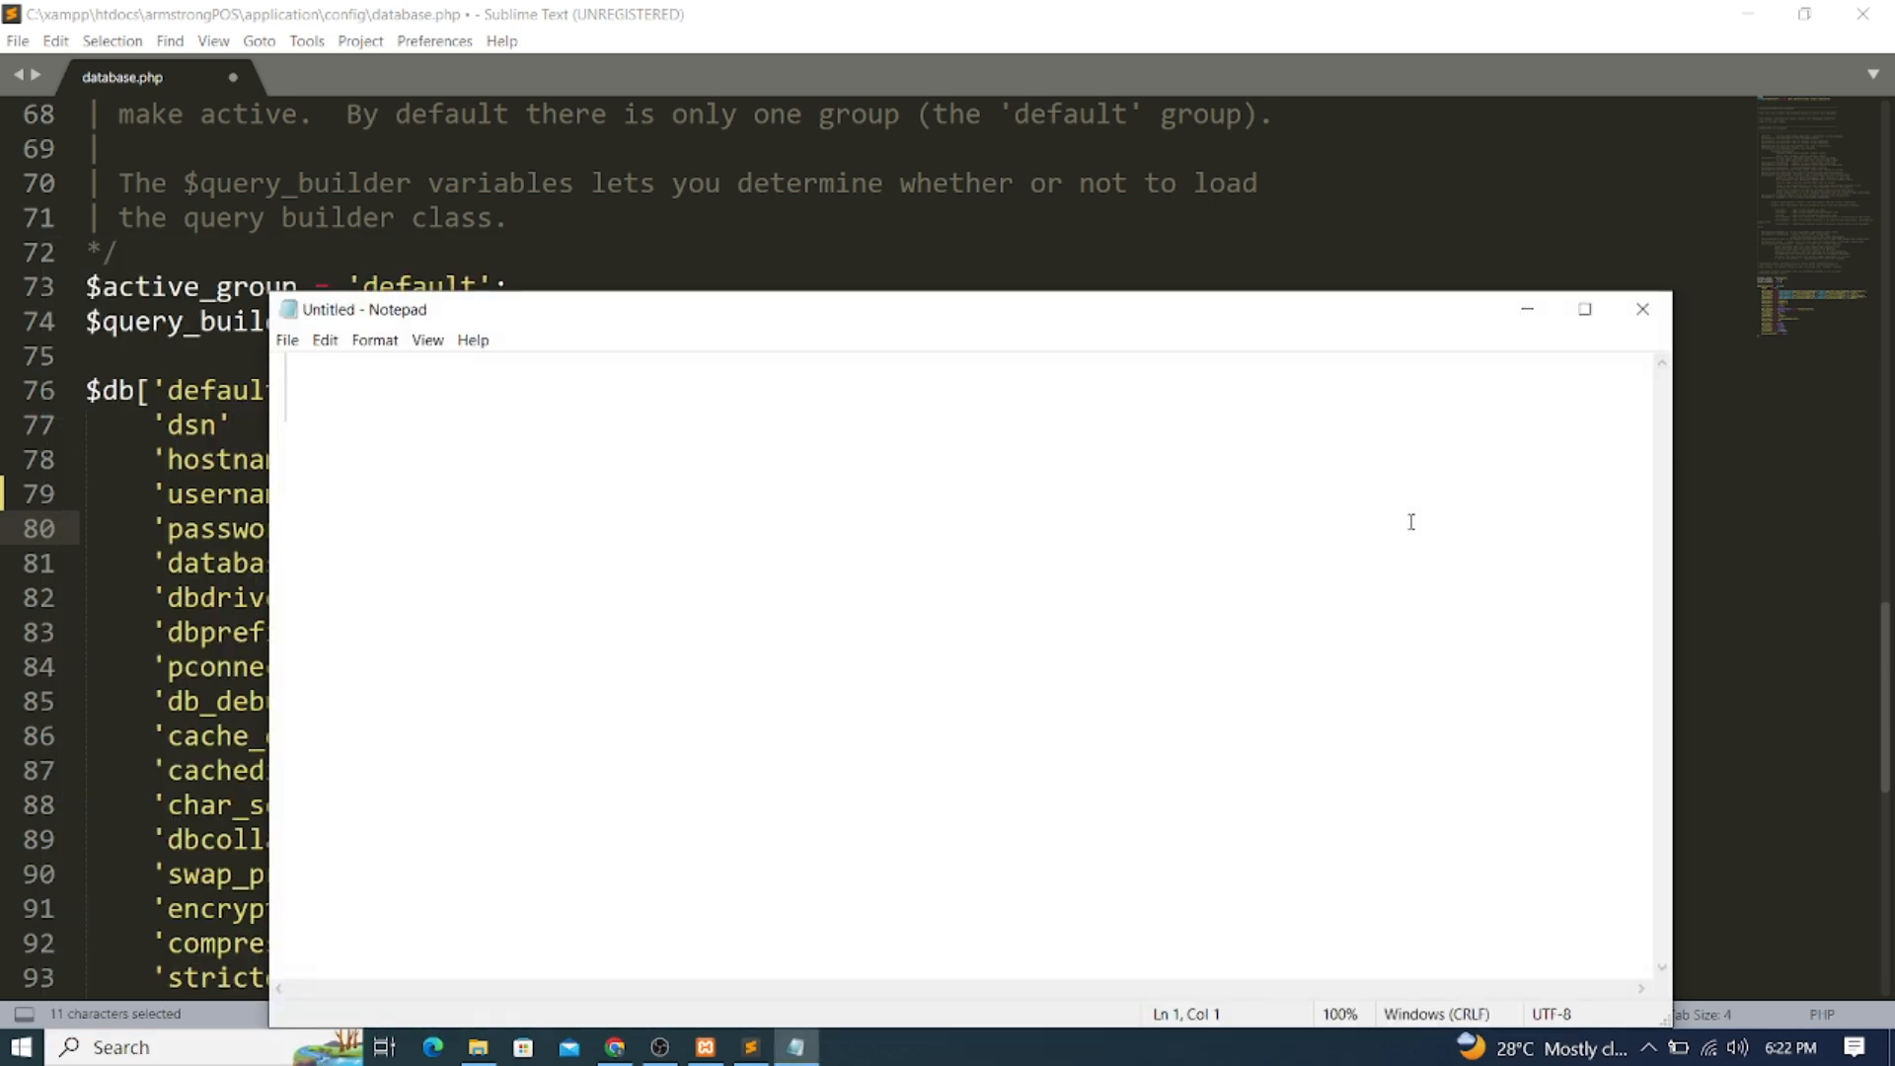
pyautogui.hotkey('ctrl', 'v')
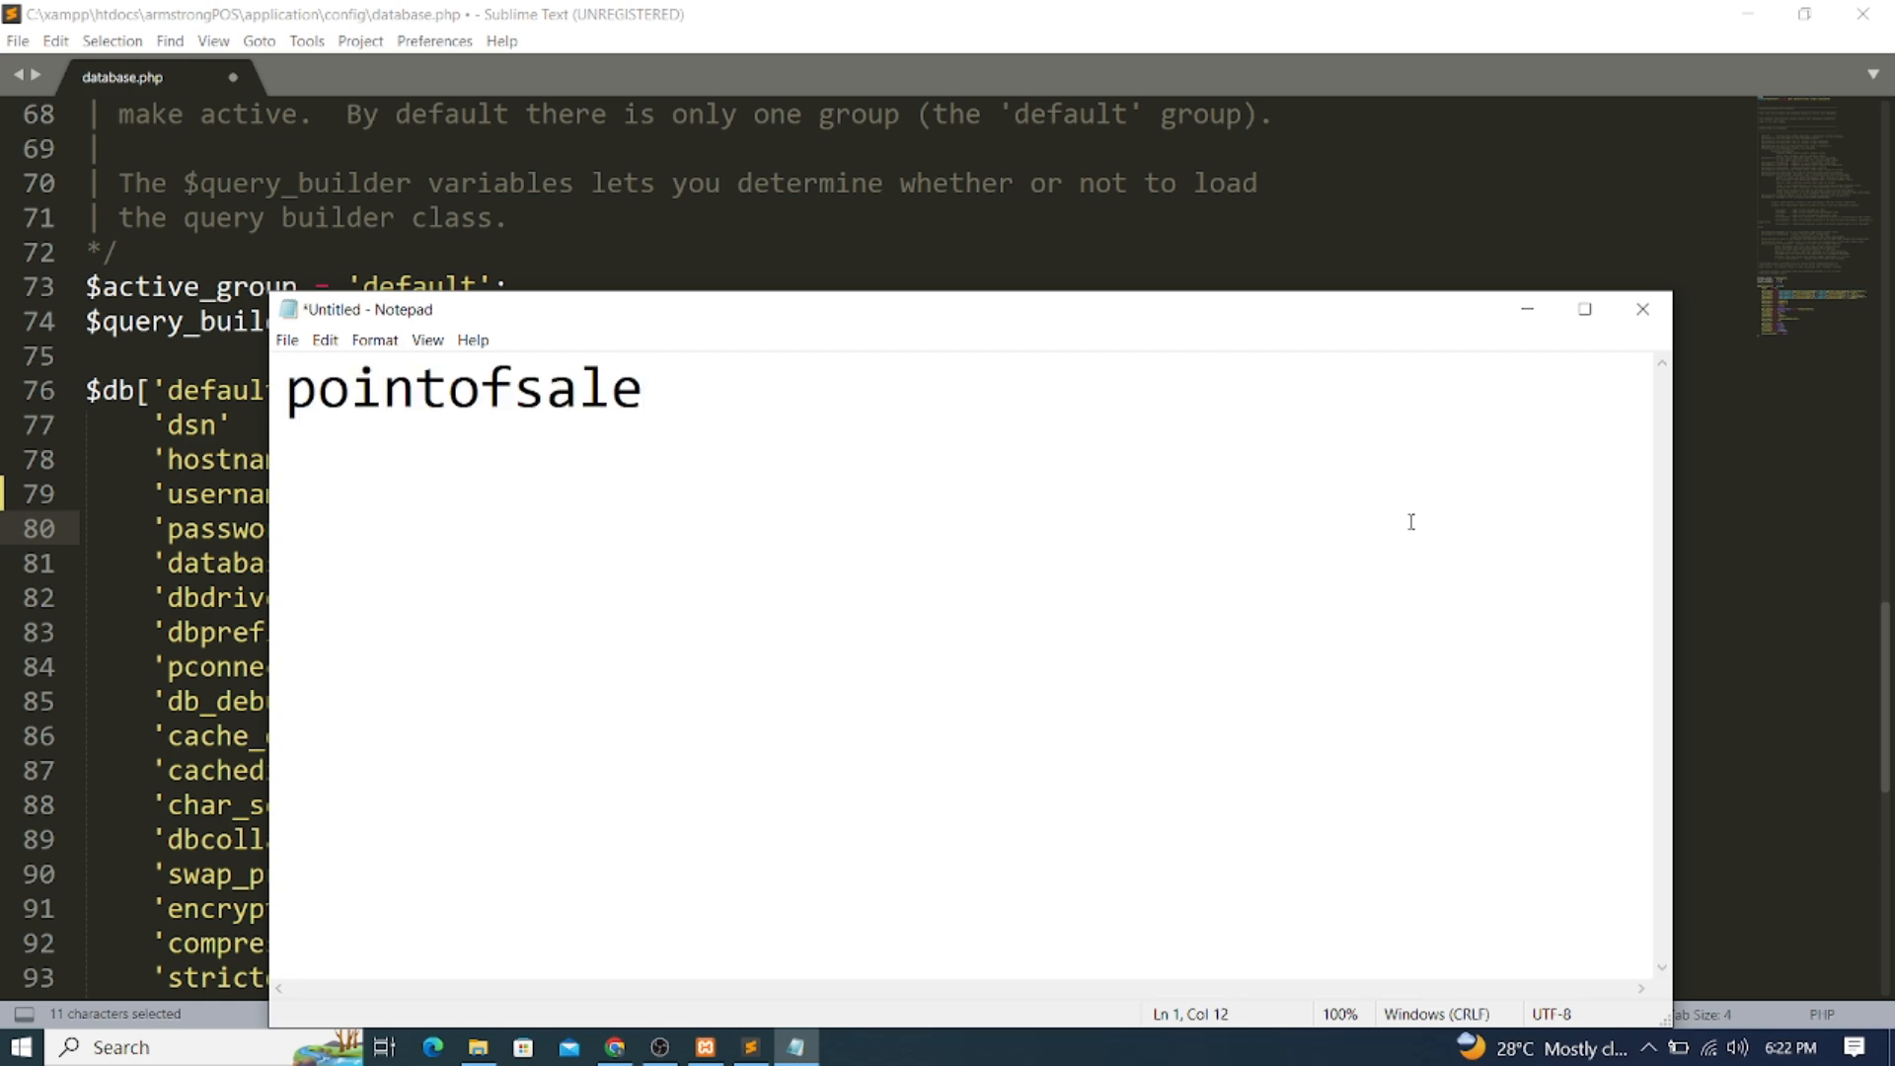
pyautogui.click(1527, 308)
# Copy the database name 'ospos' from database.php and bring back XAMPP Control Panel
pyautogui.moveTo(1372, 564); pyautogui.dragTo(1456, 579)
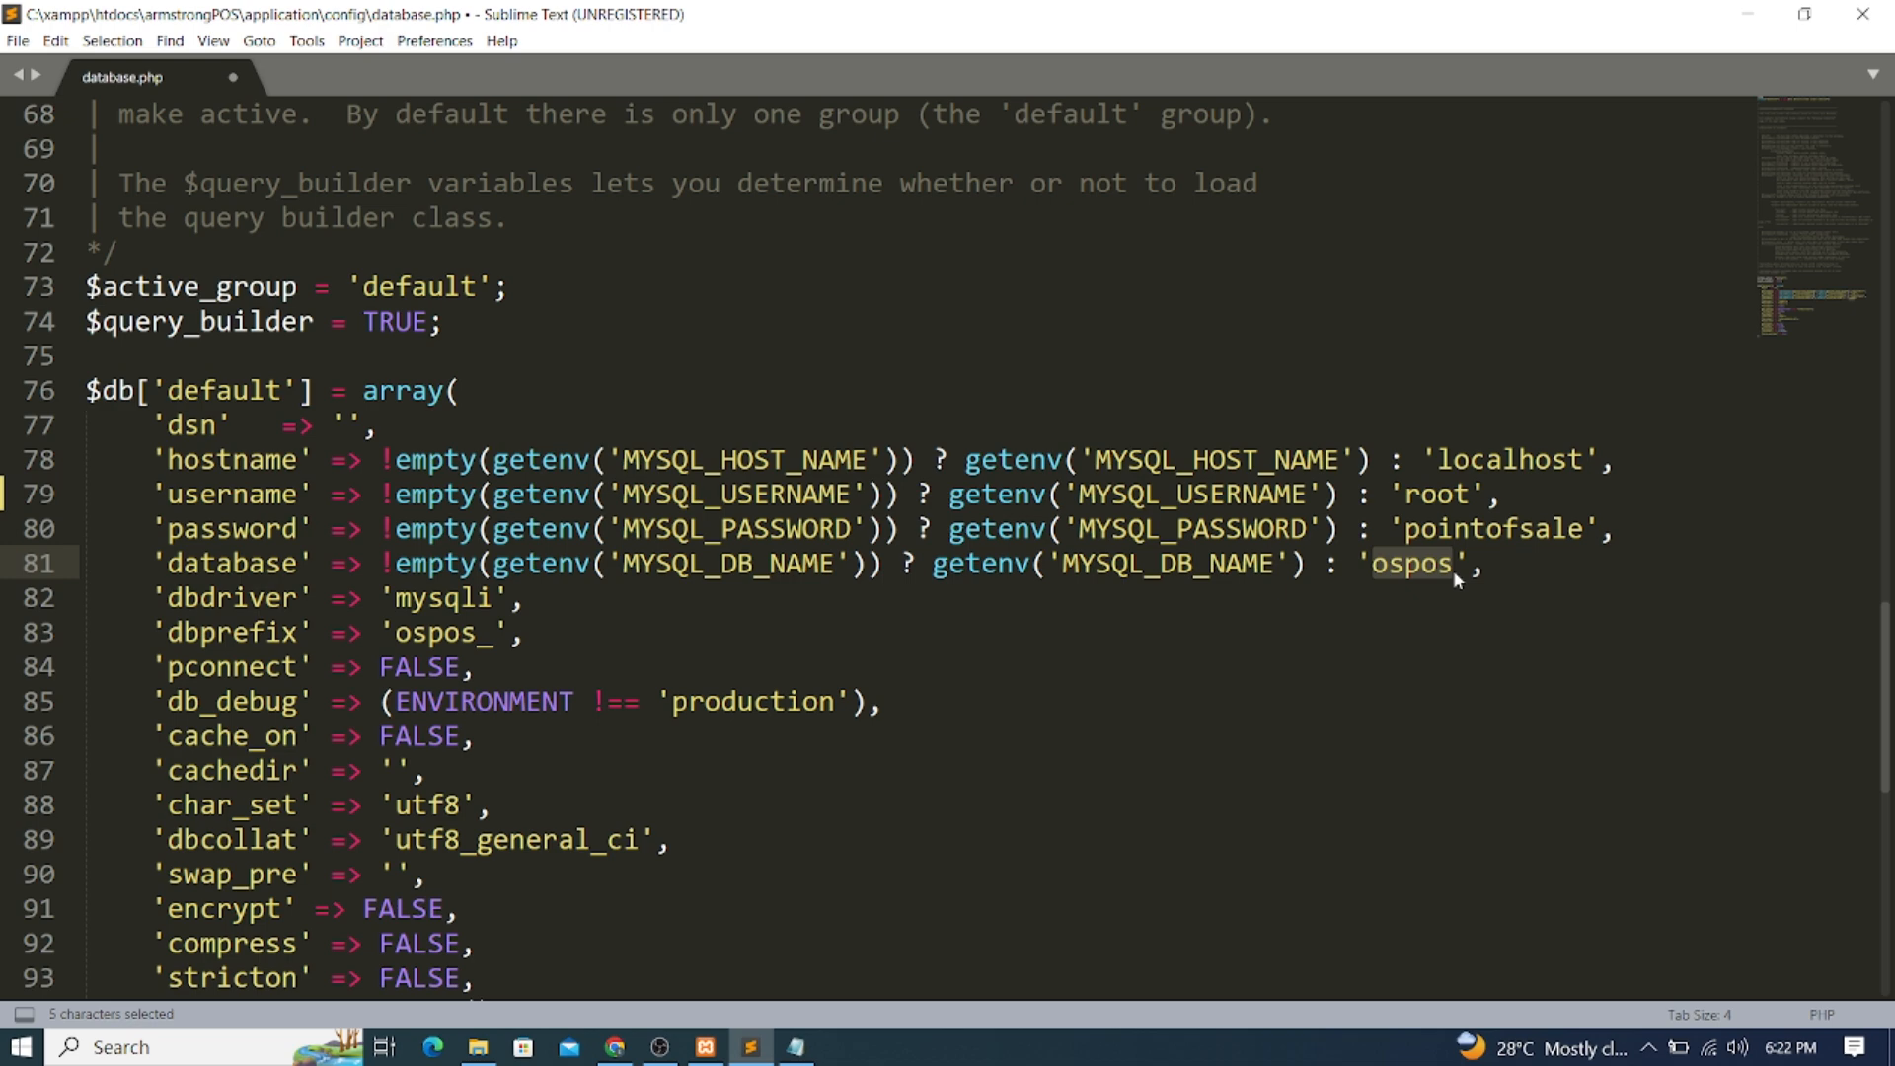
pyautogui.hotkey('ctrl', 'c')
pyautogui.moveTo(477, 1051)
pyautogui.click(703, 1050)
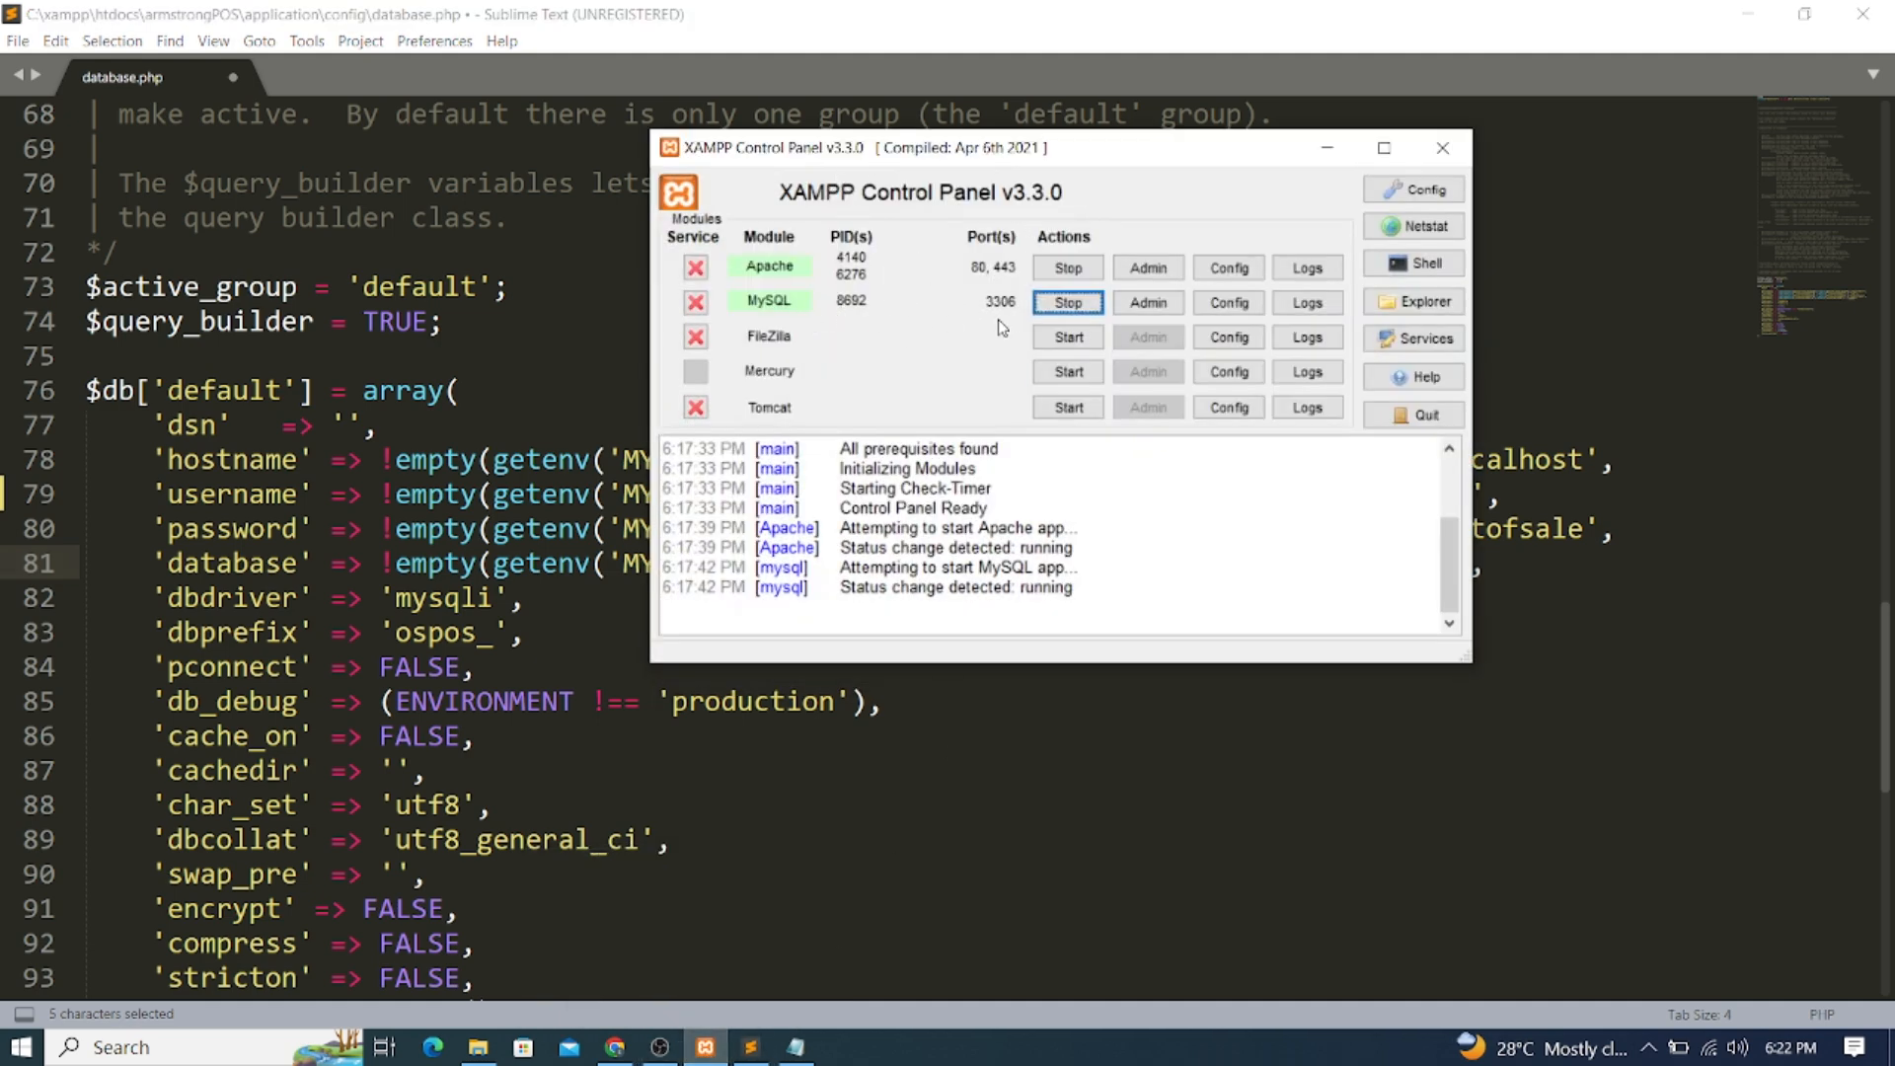
# Launch phpMyAdmin from the MySQL row's Admin button and close the Bitnami tab
pyautogui.click(1143, 310)
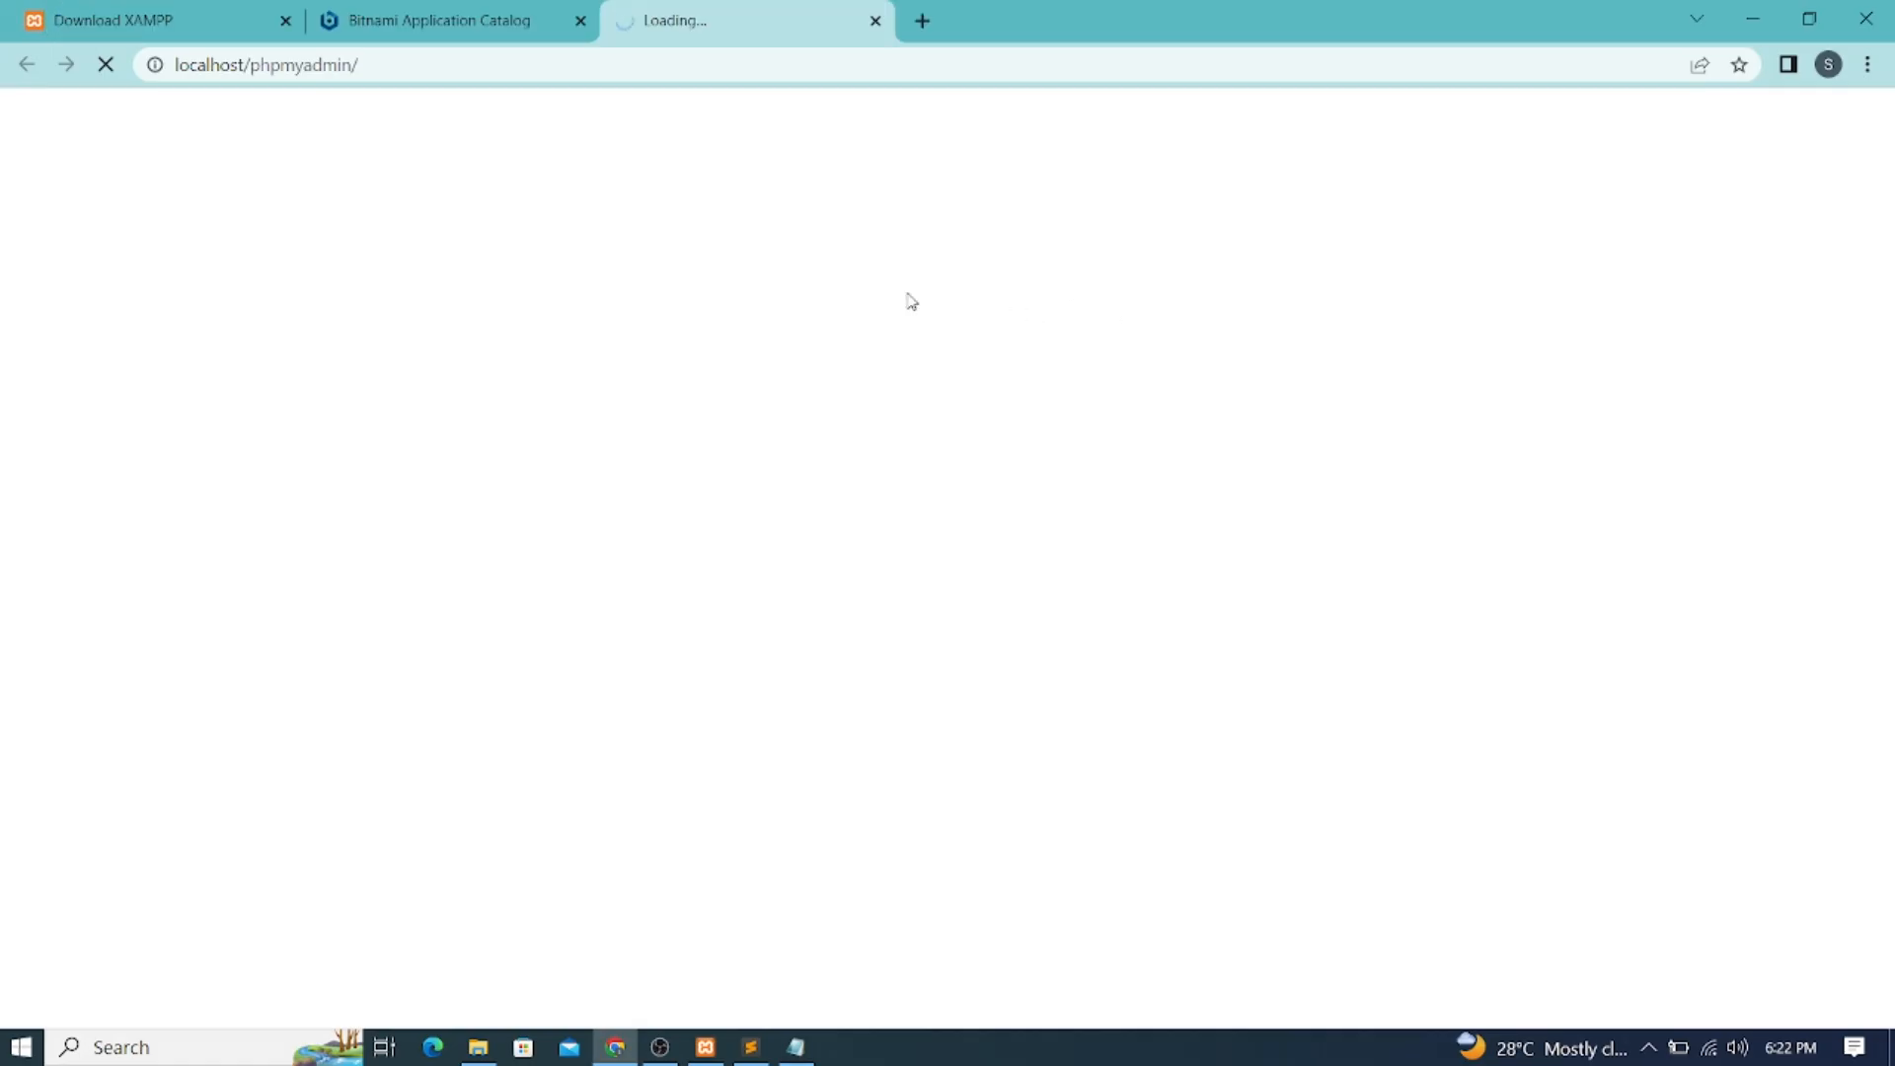
pyautogui.click(580, 20)
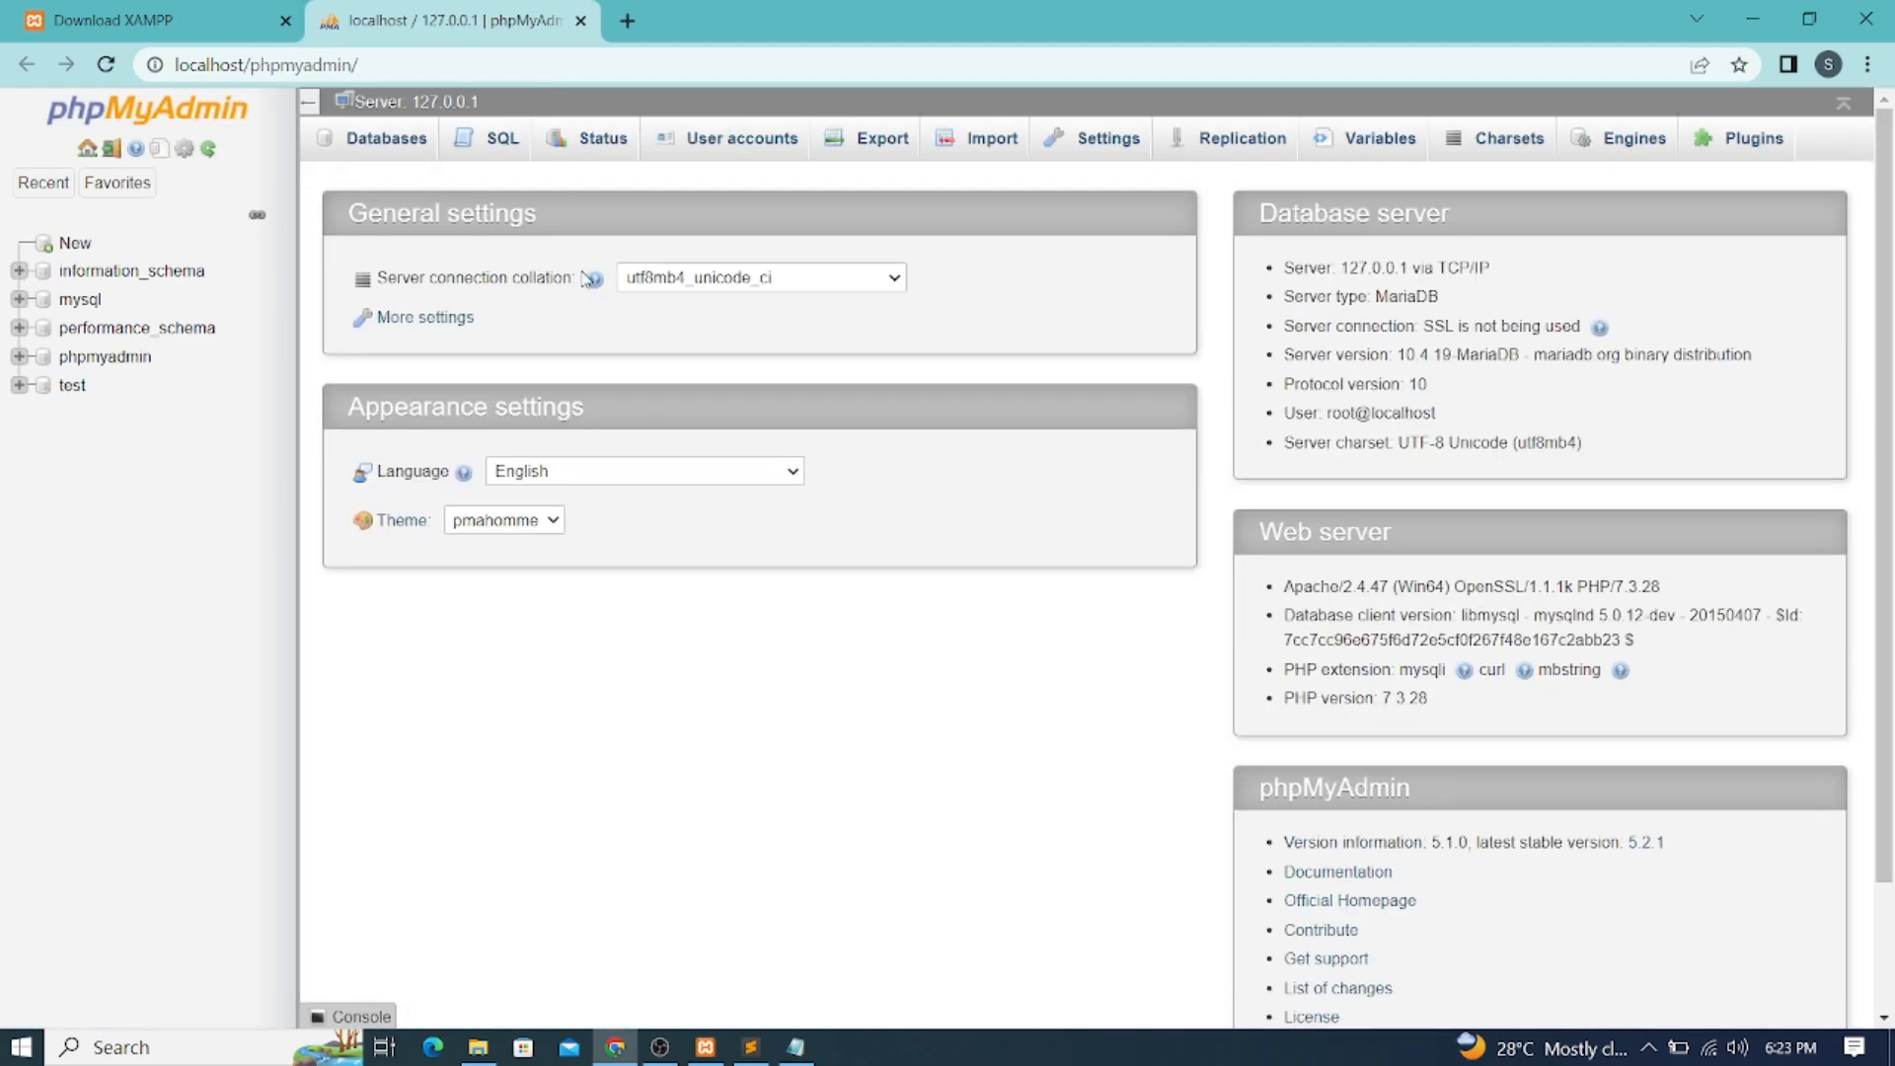
# Create a database named 'ospos' via New and open it from the sidebar
pyautogui.click(73, 247)
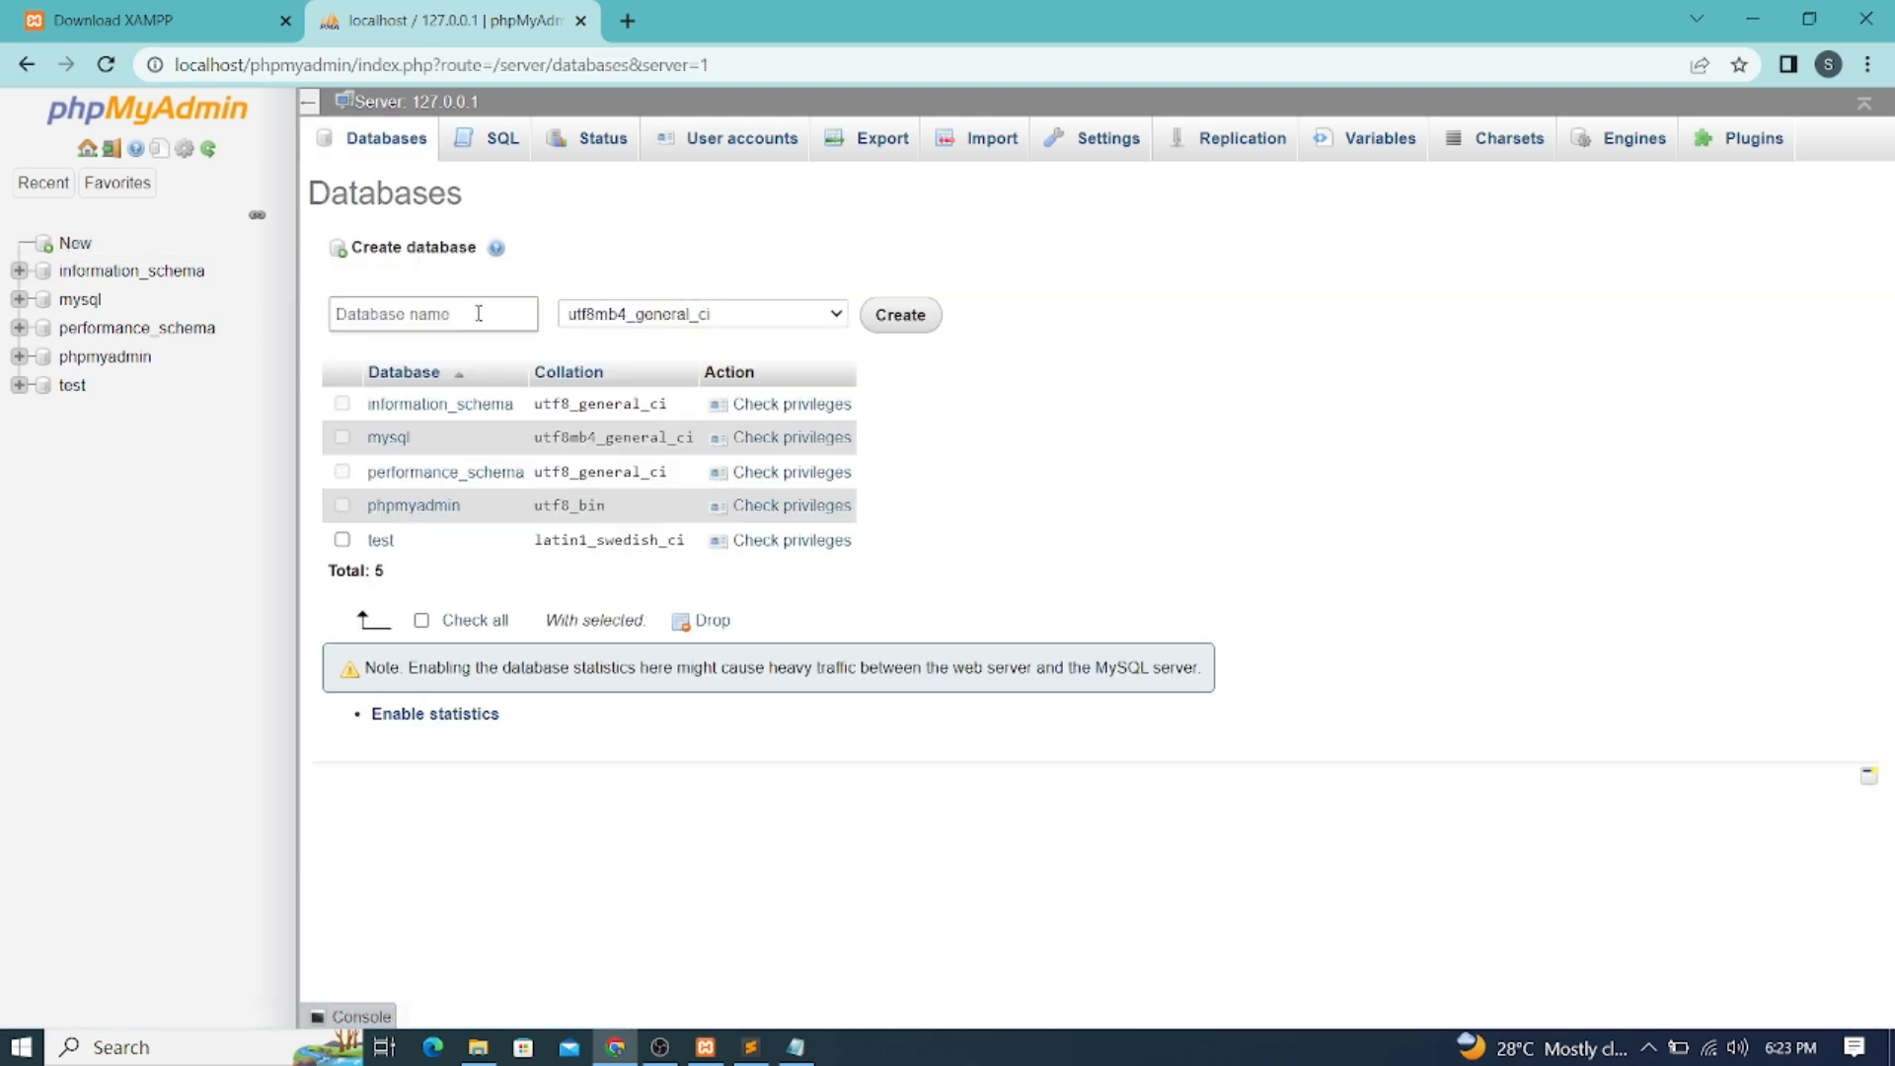
pyautogui.click(451, 316)
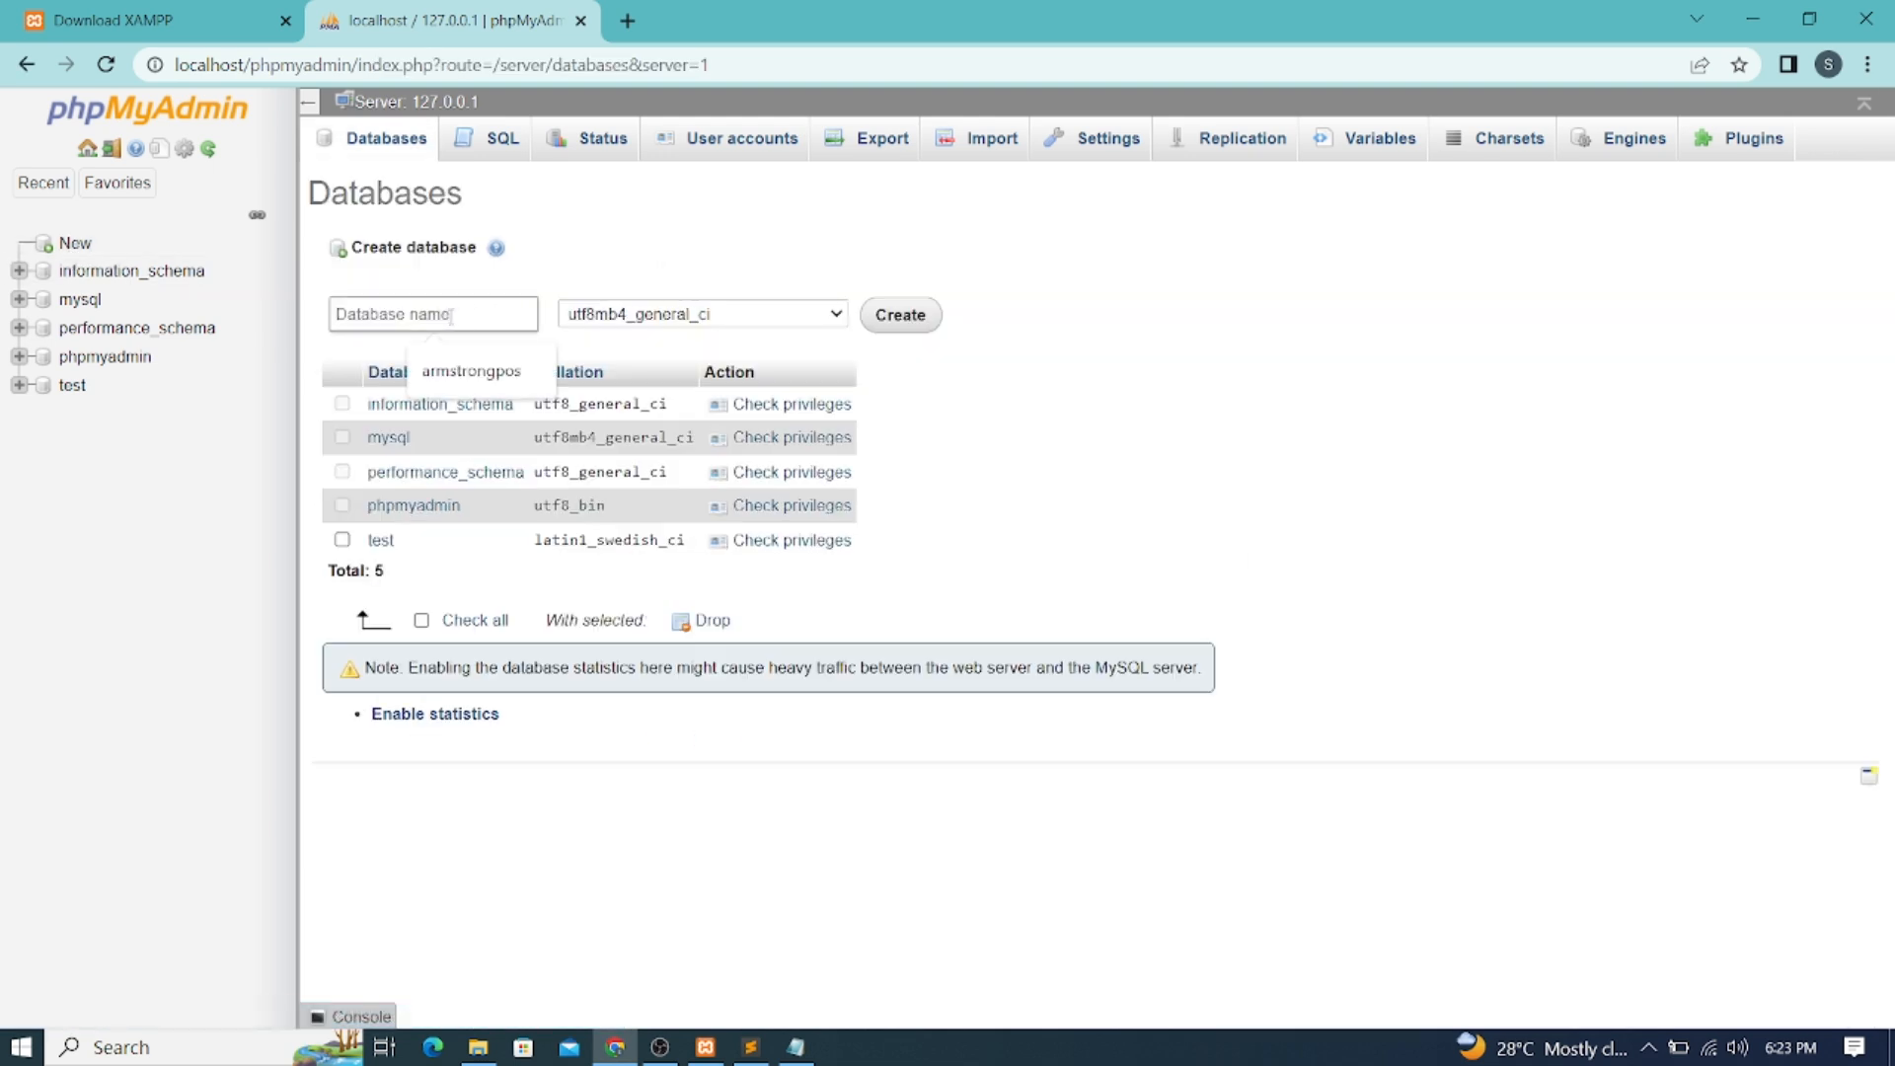
pyautogui.write('ospos')
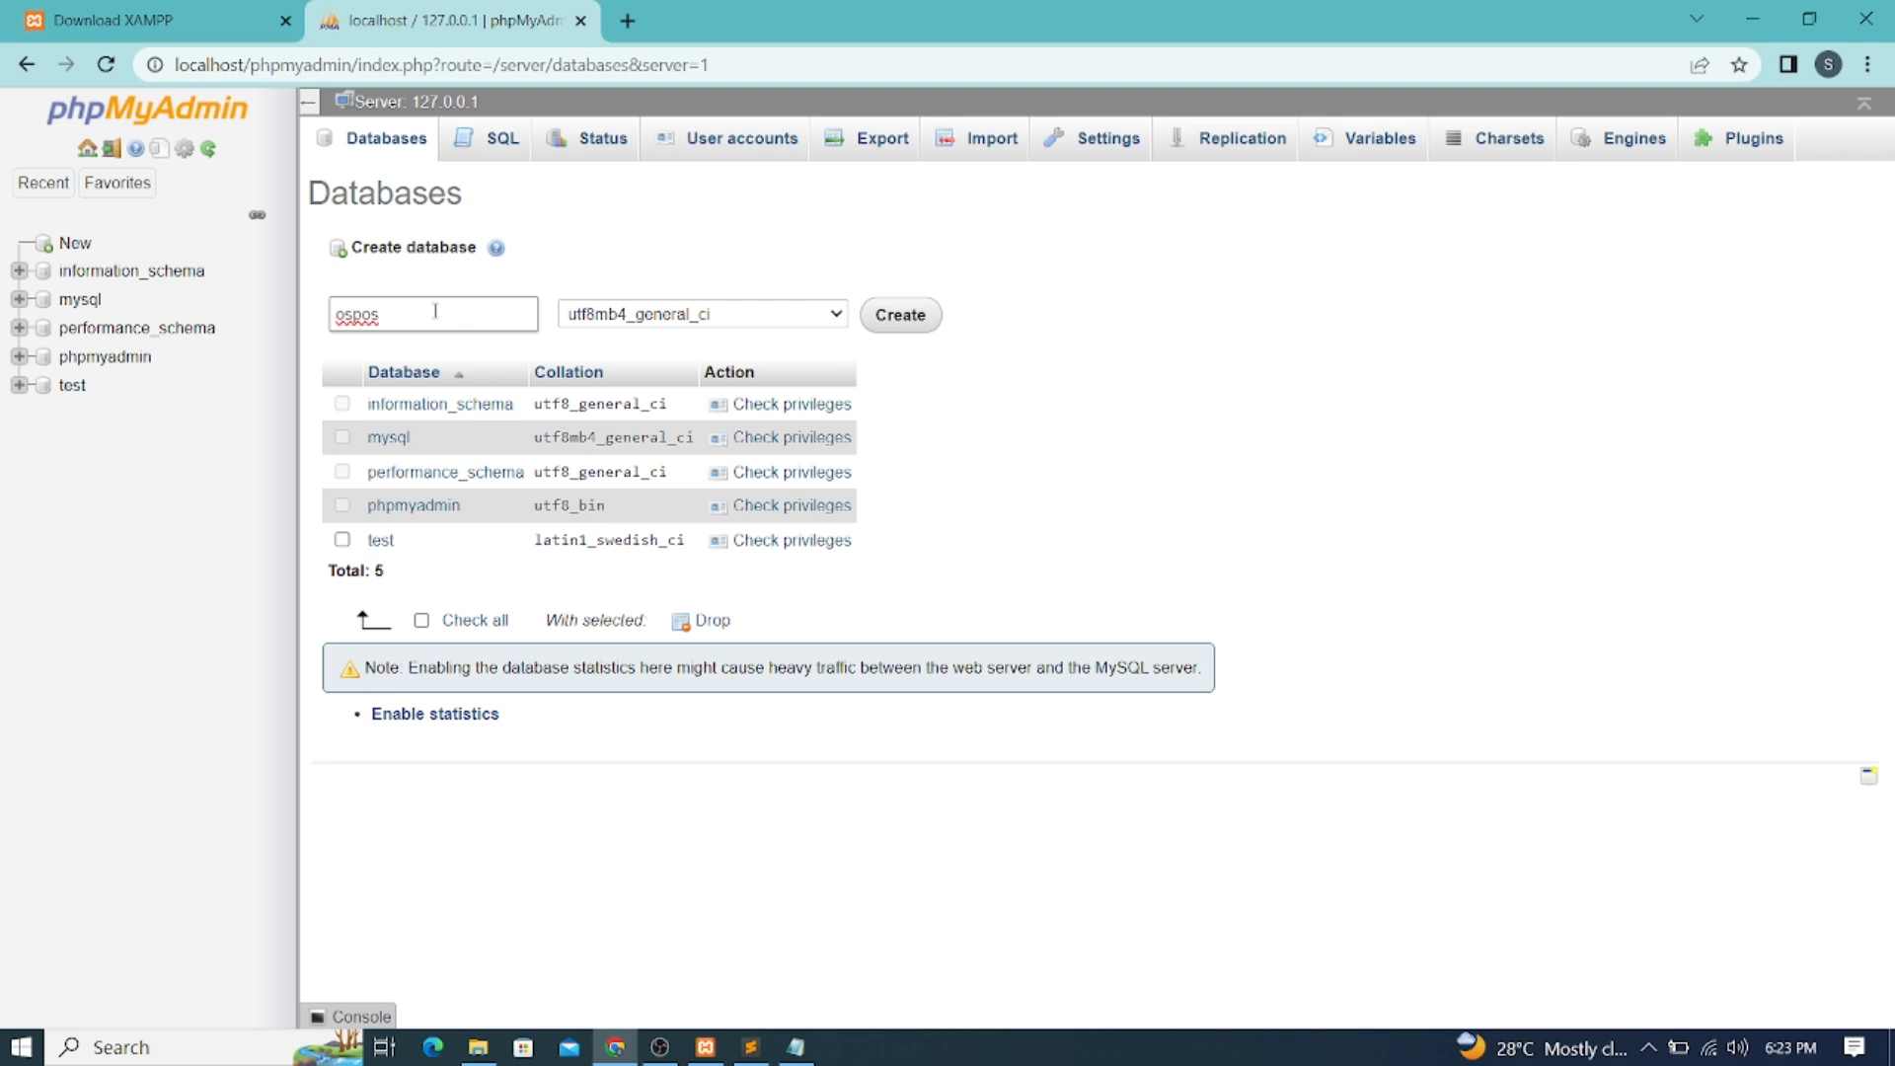
pyautogui.click(881, 318)
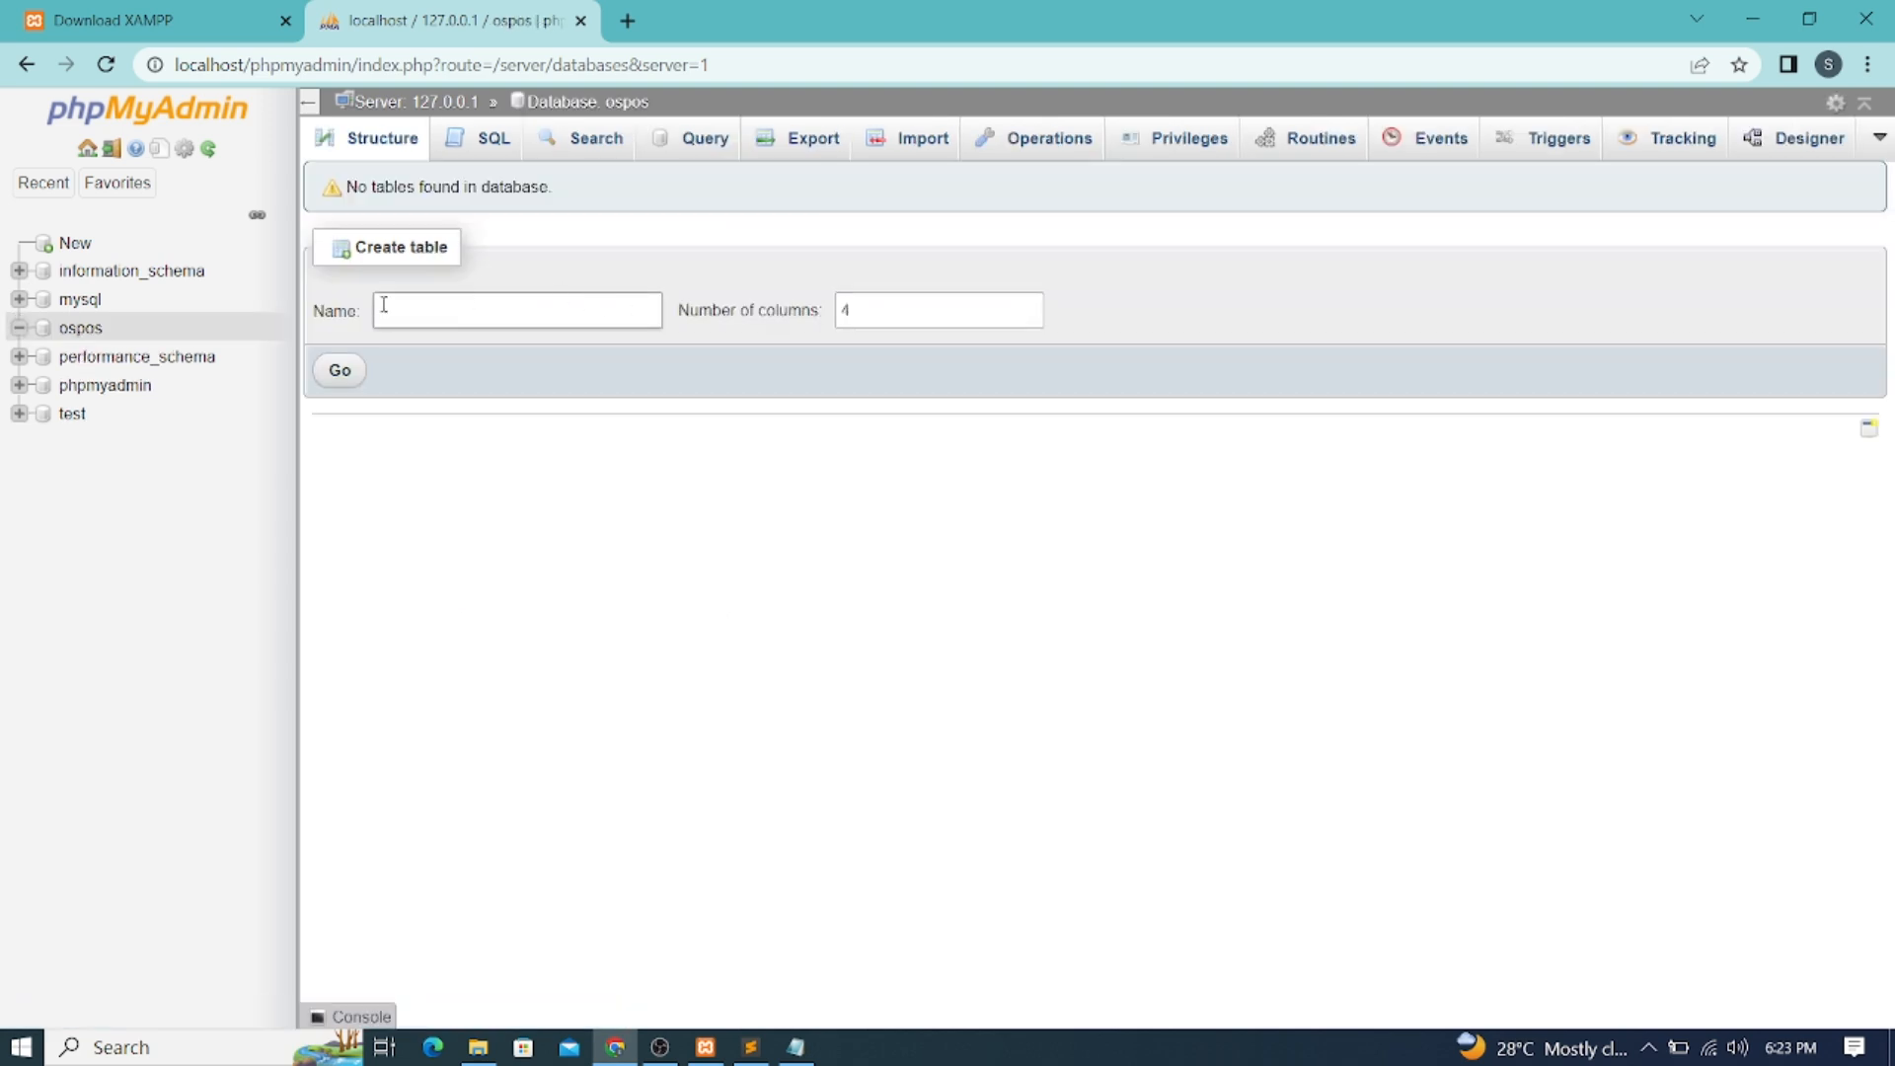
pyautogui.click(75, 331)
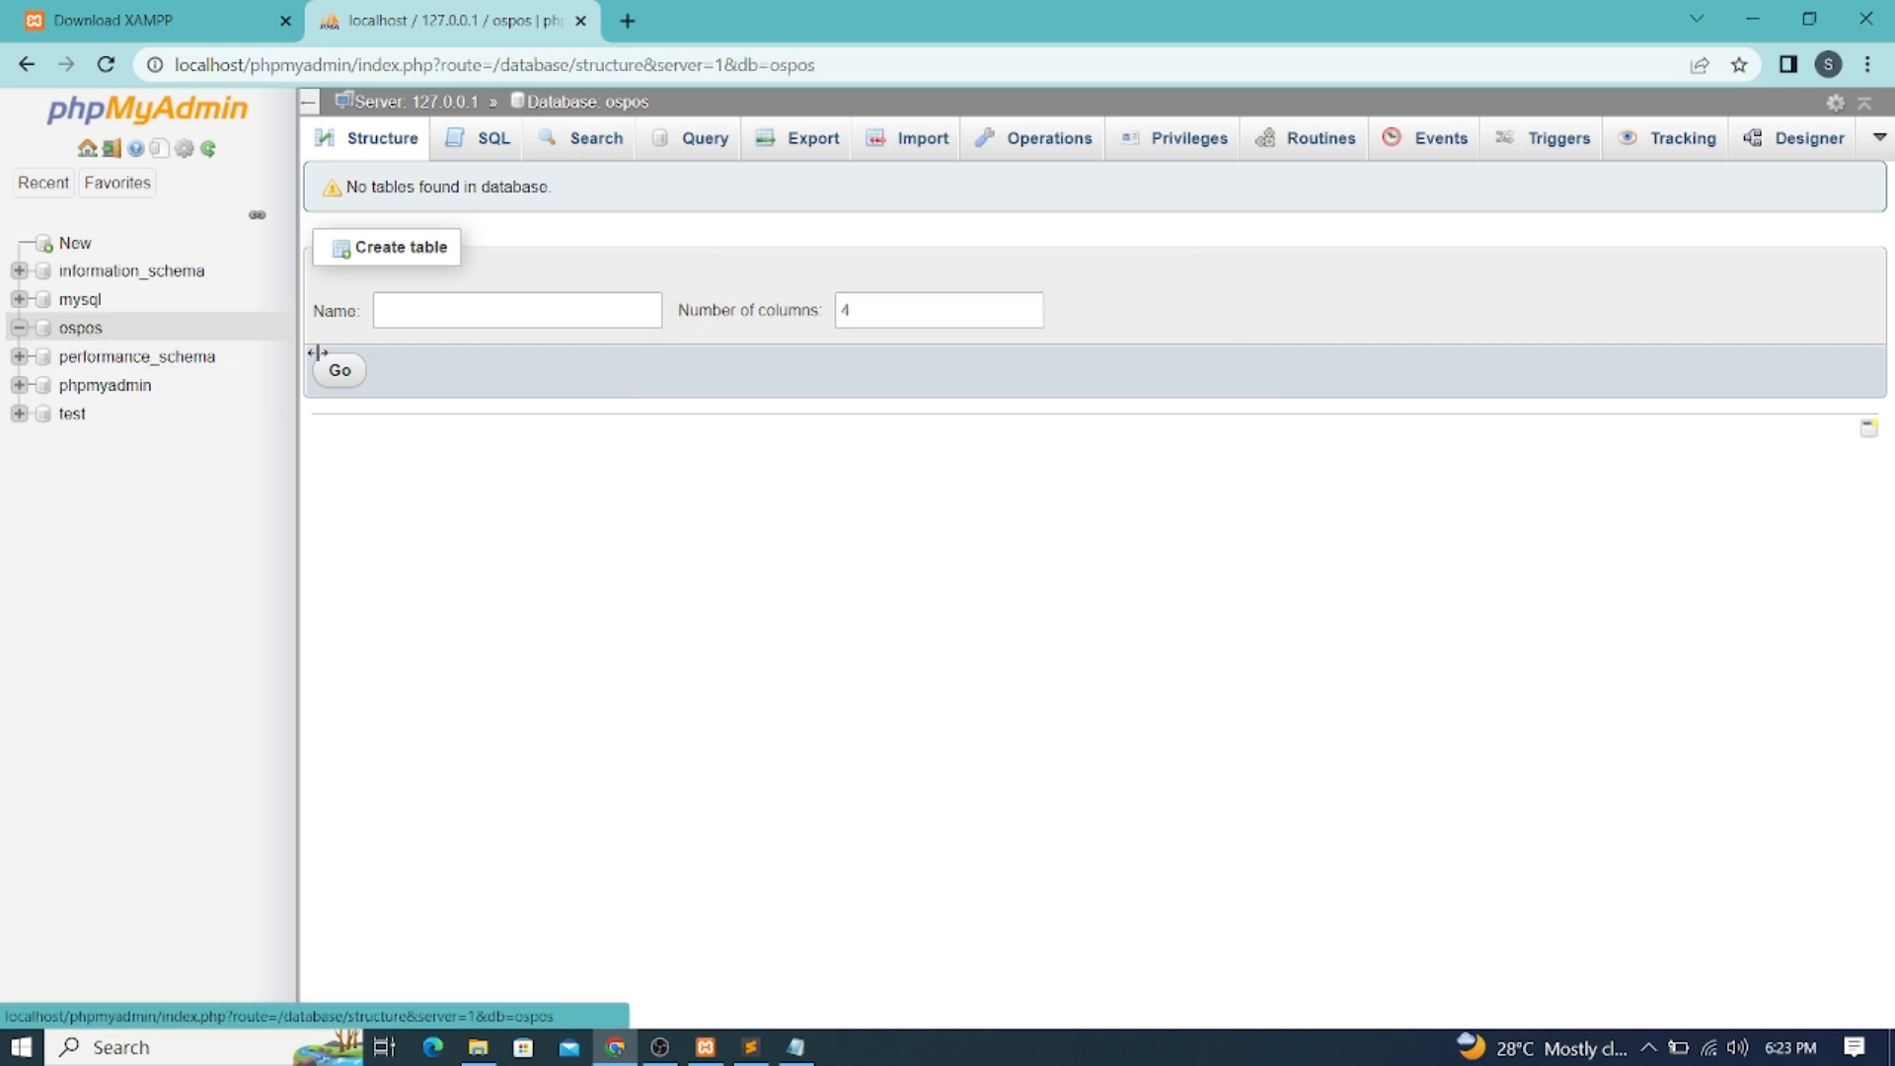
pyautogui.click(75, 331)
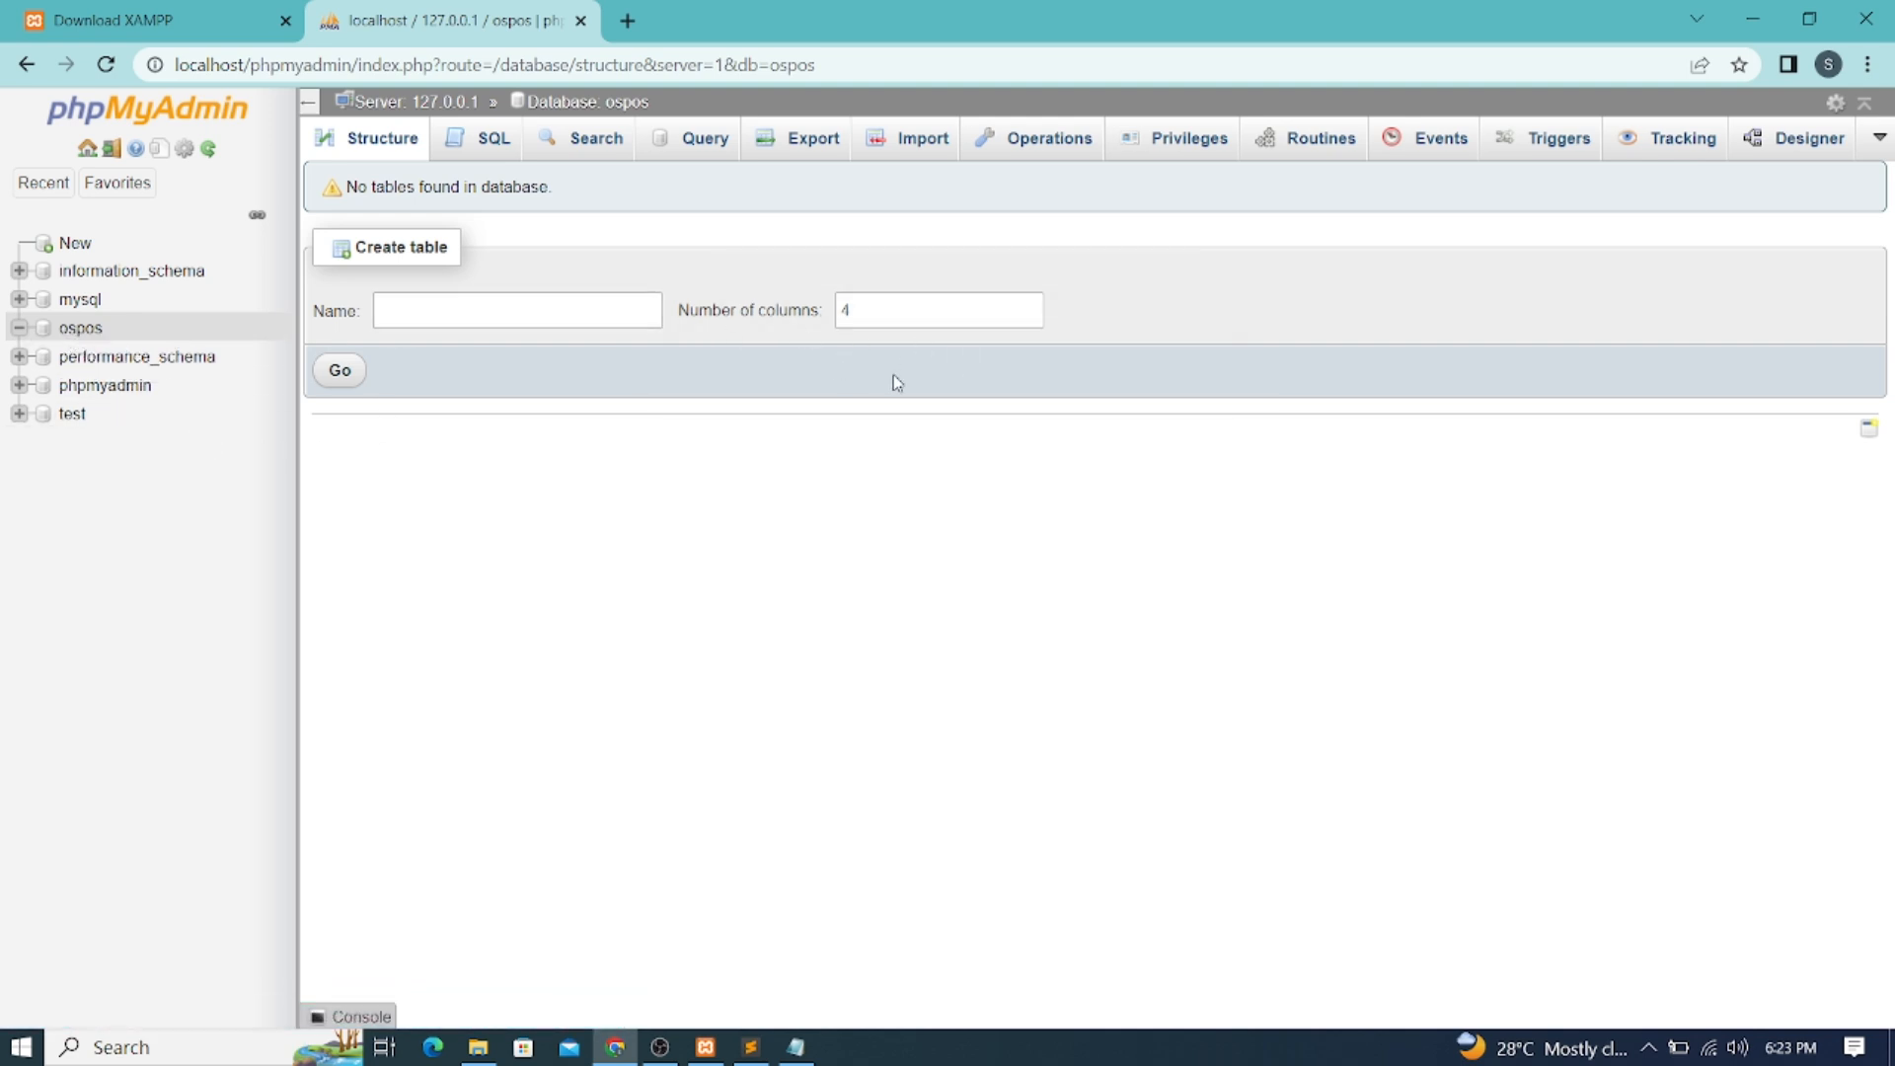
# On the ospos Import page, browse to C:\xampp\htdocs\armstrongPOS\database
pyautogui.click(923, 144)
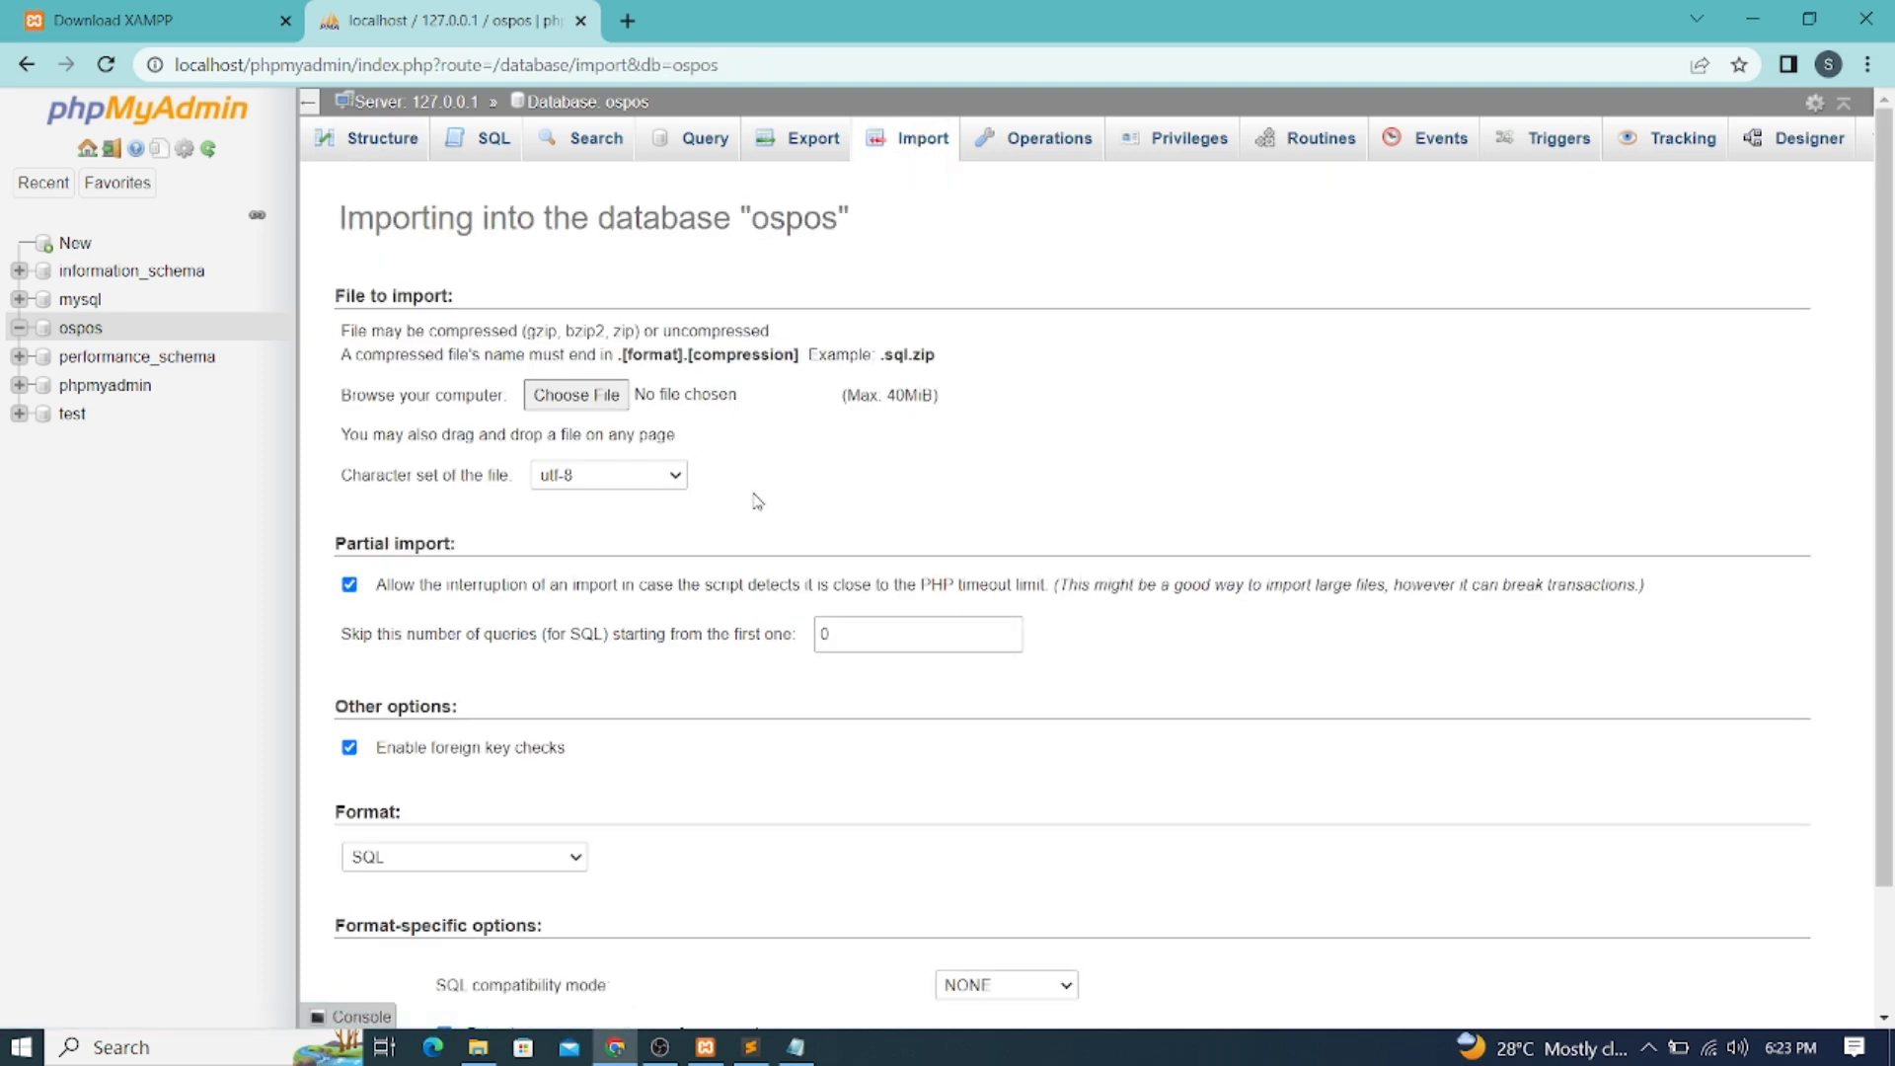
pyautogui.click(579, 398)
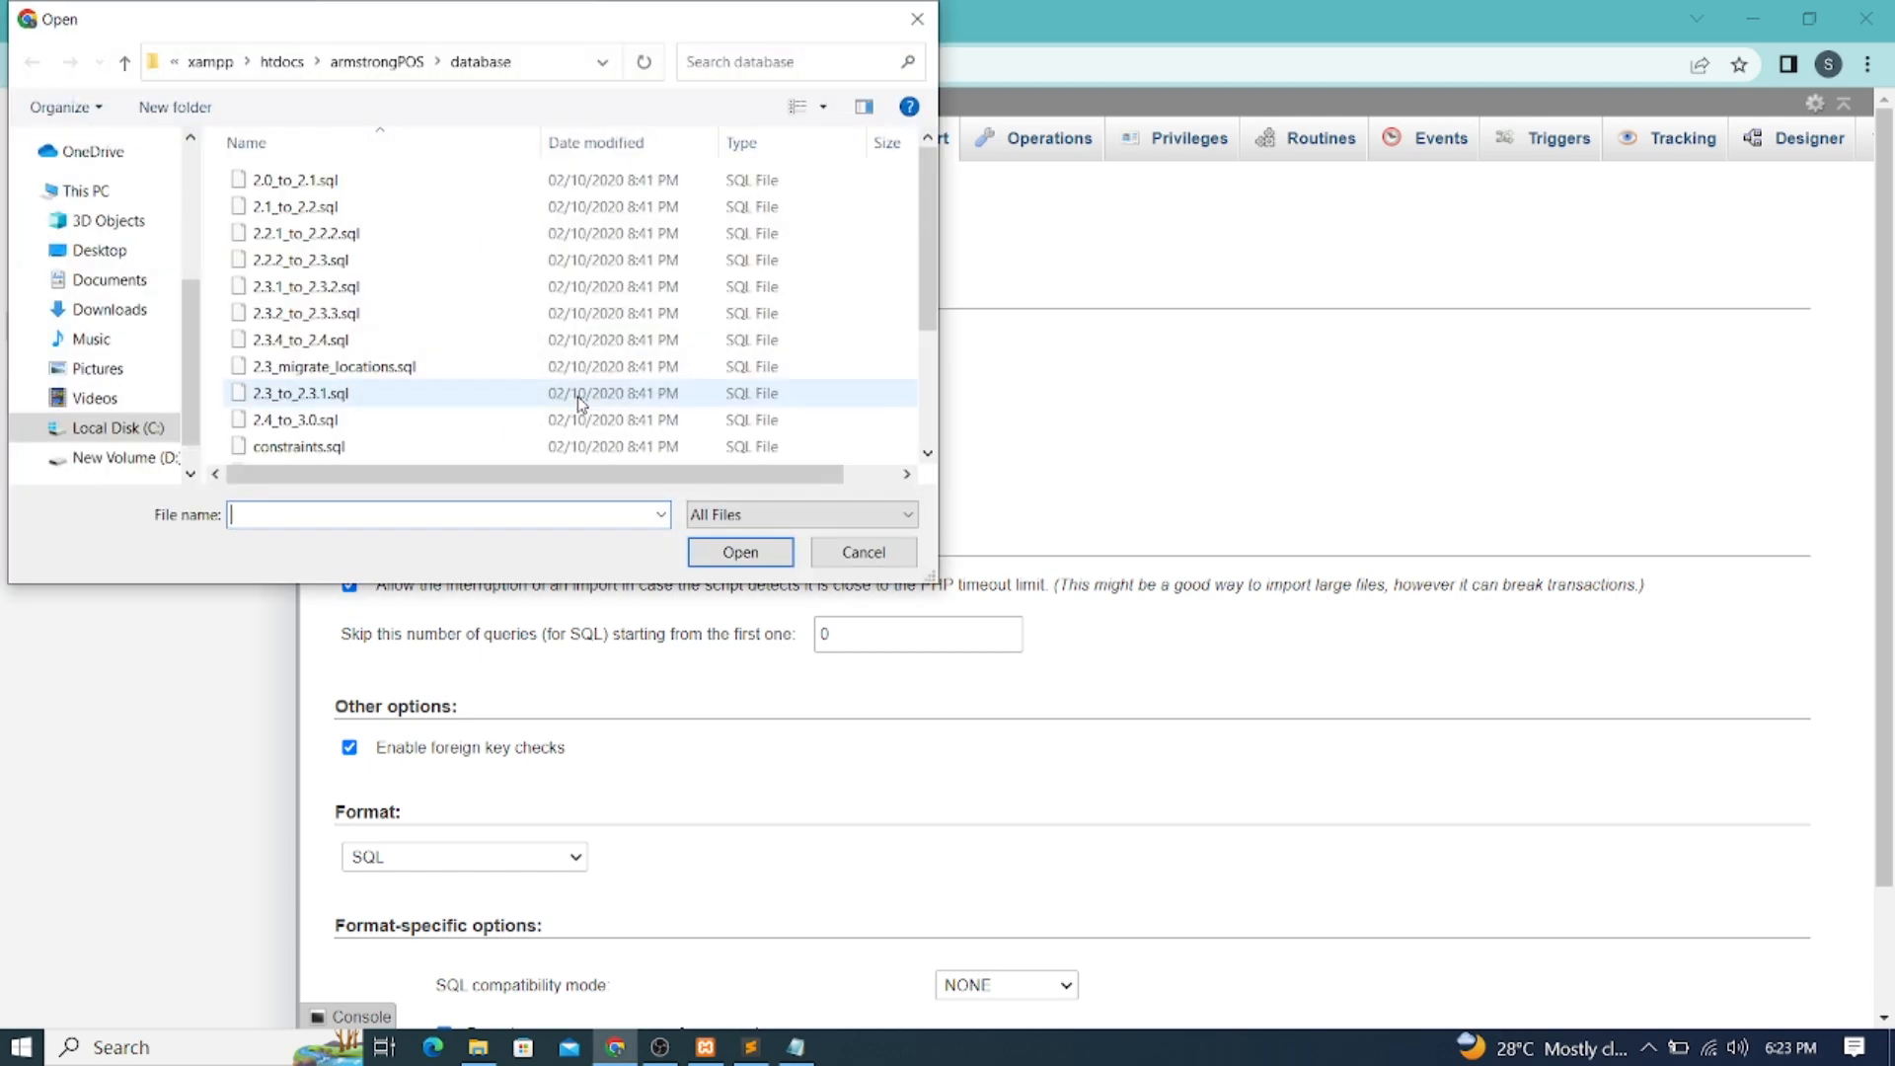
pyautogui.click(108, 428)
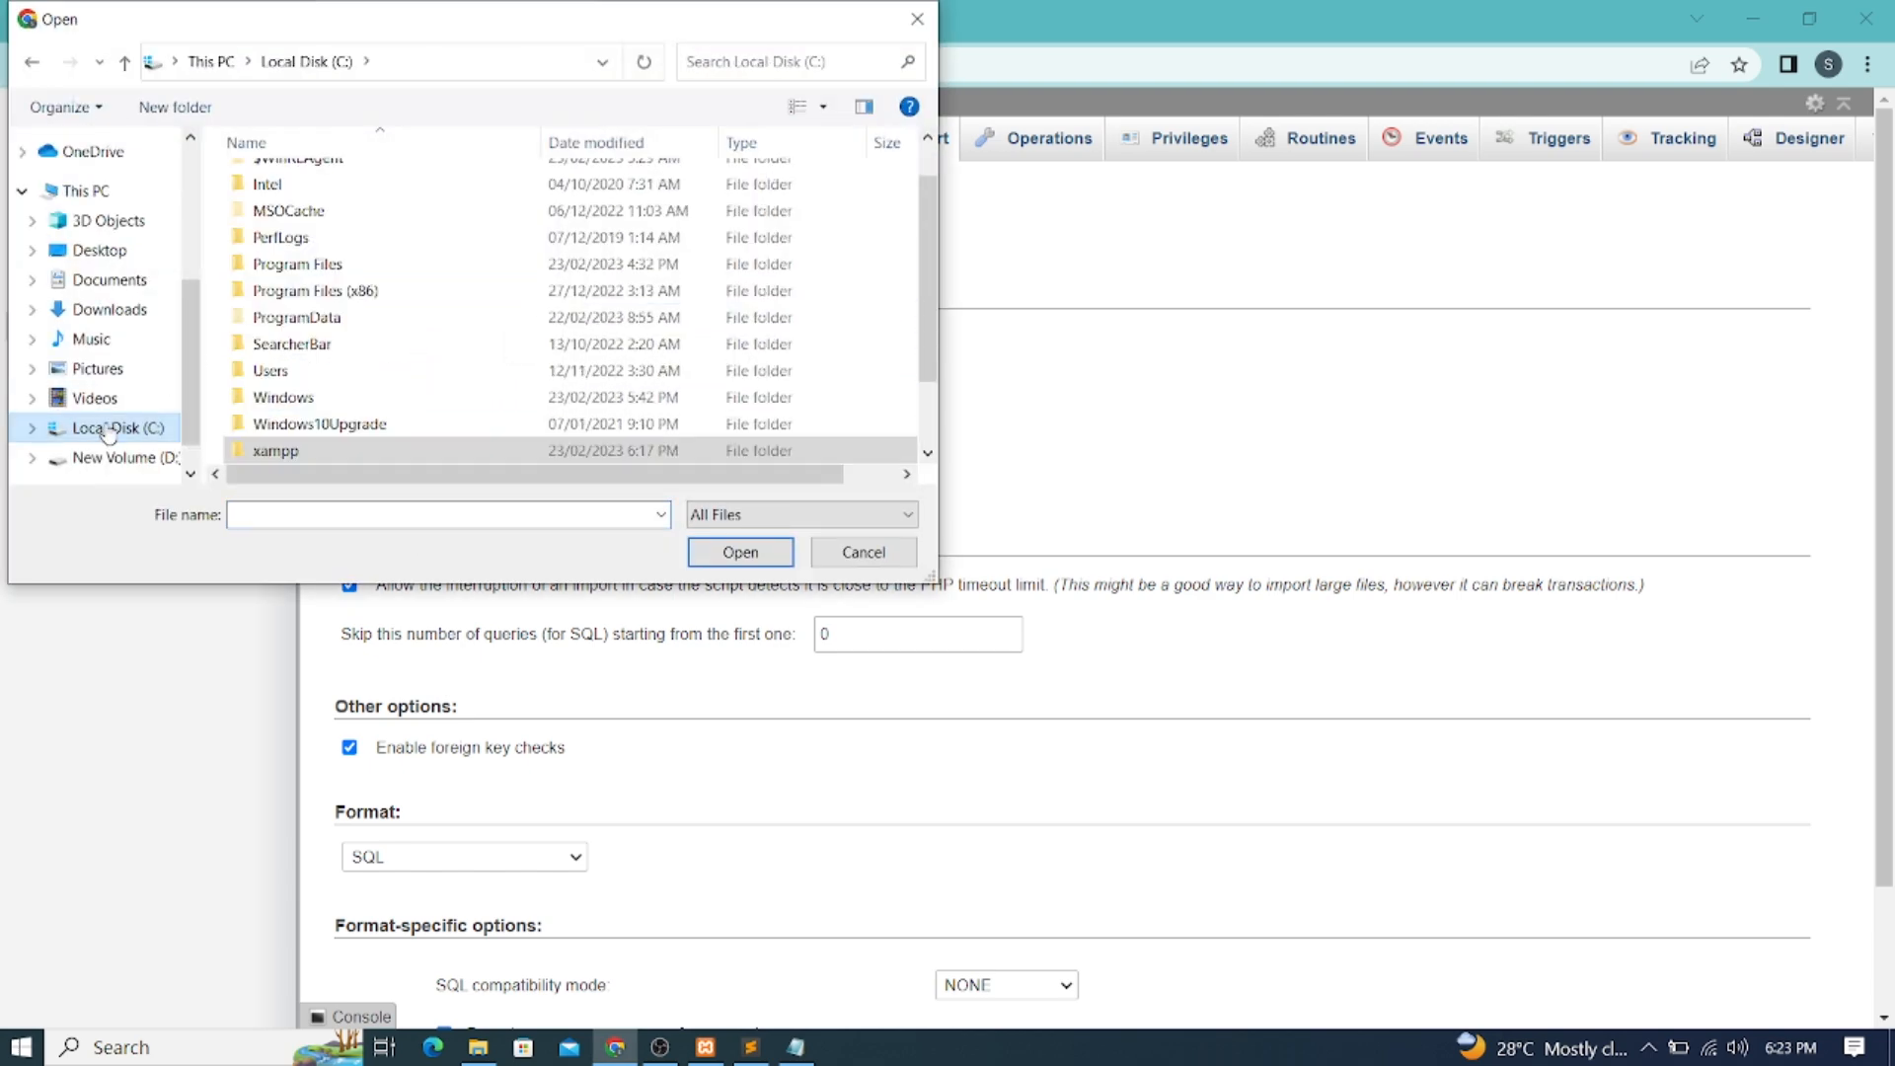
pyautogui.doubleClick(262, 452)
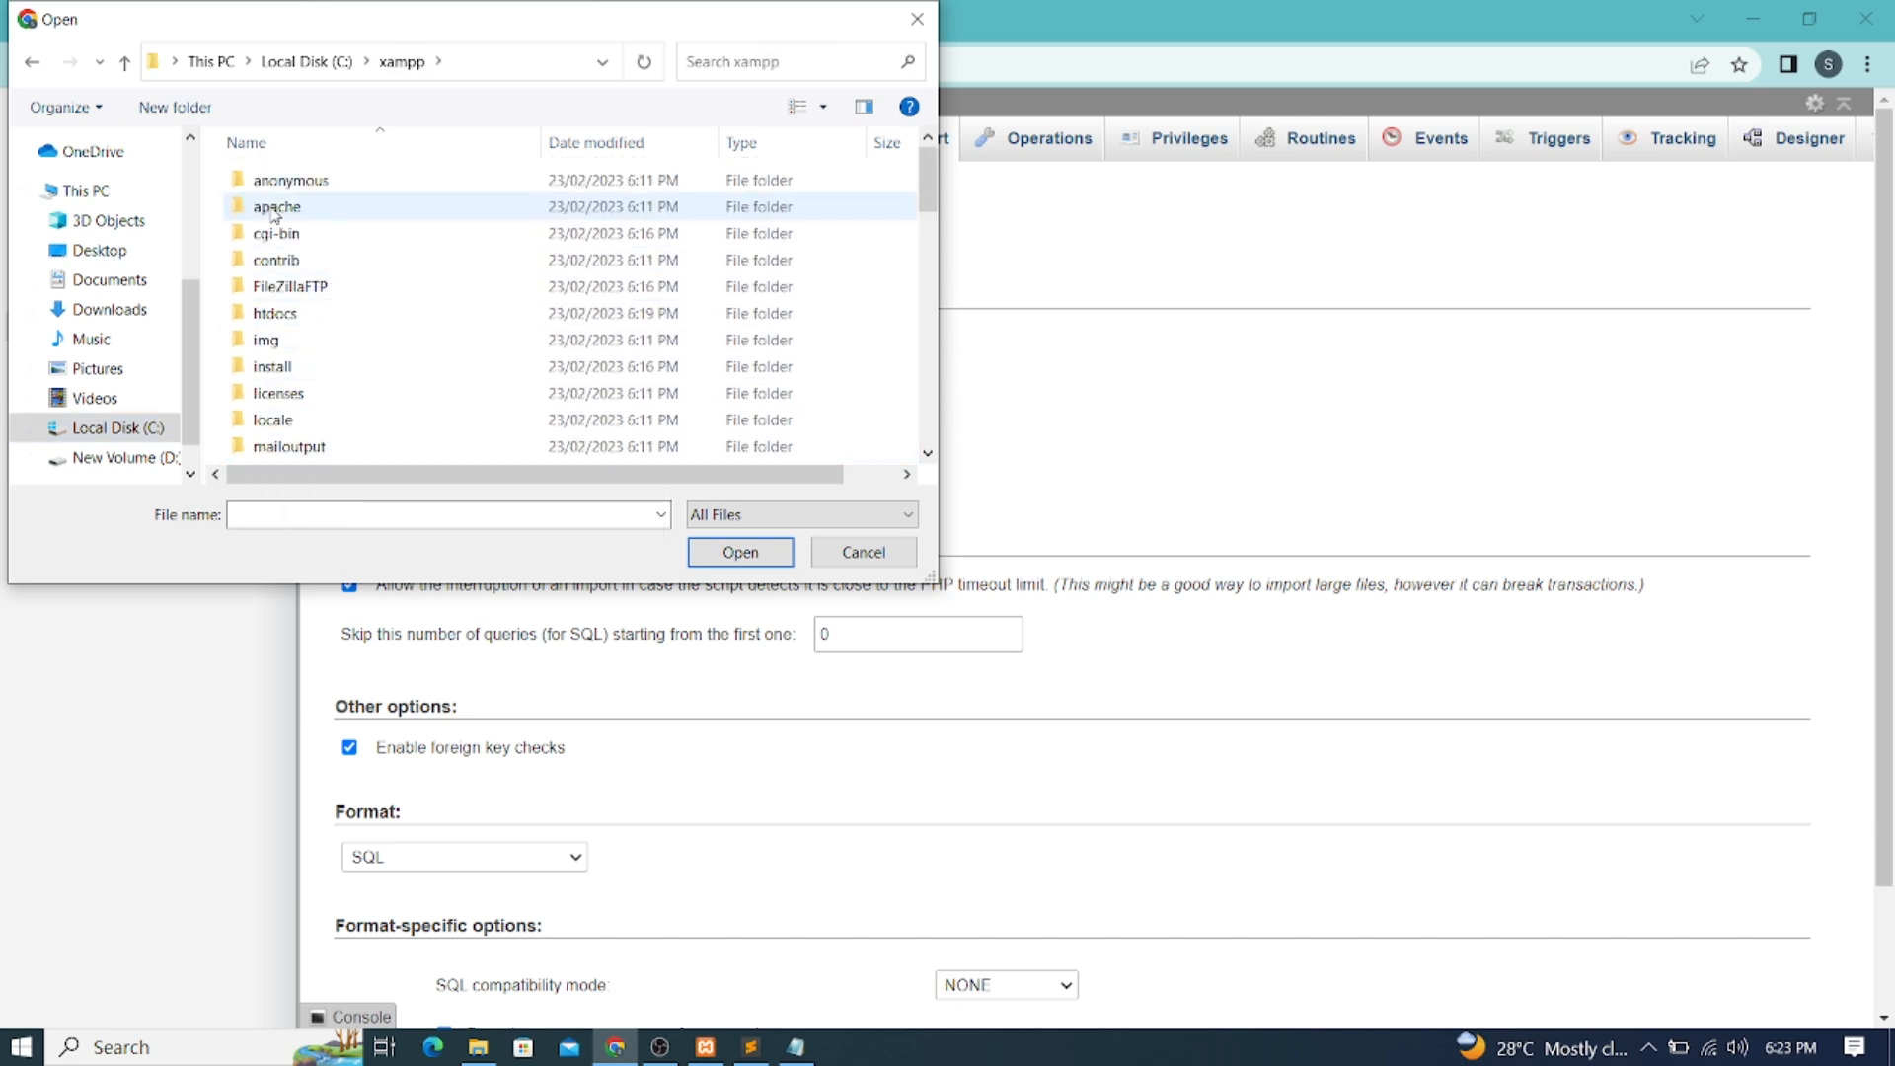
pyautogui.click(292, 322)
pyautogui.doubleClick(292, 322)
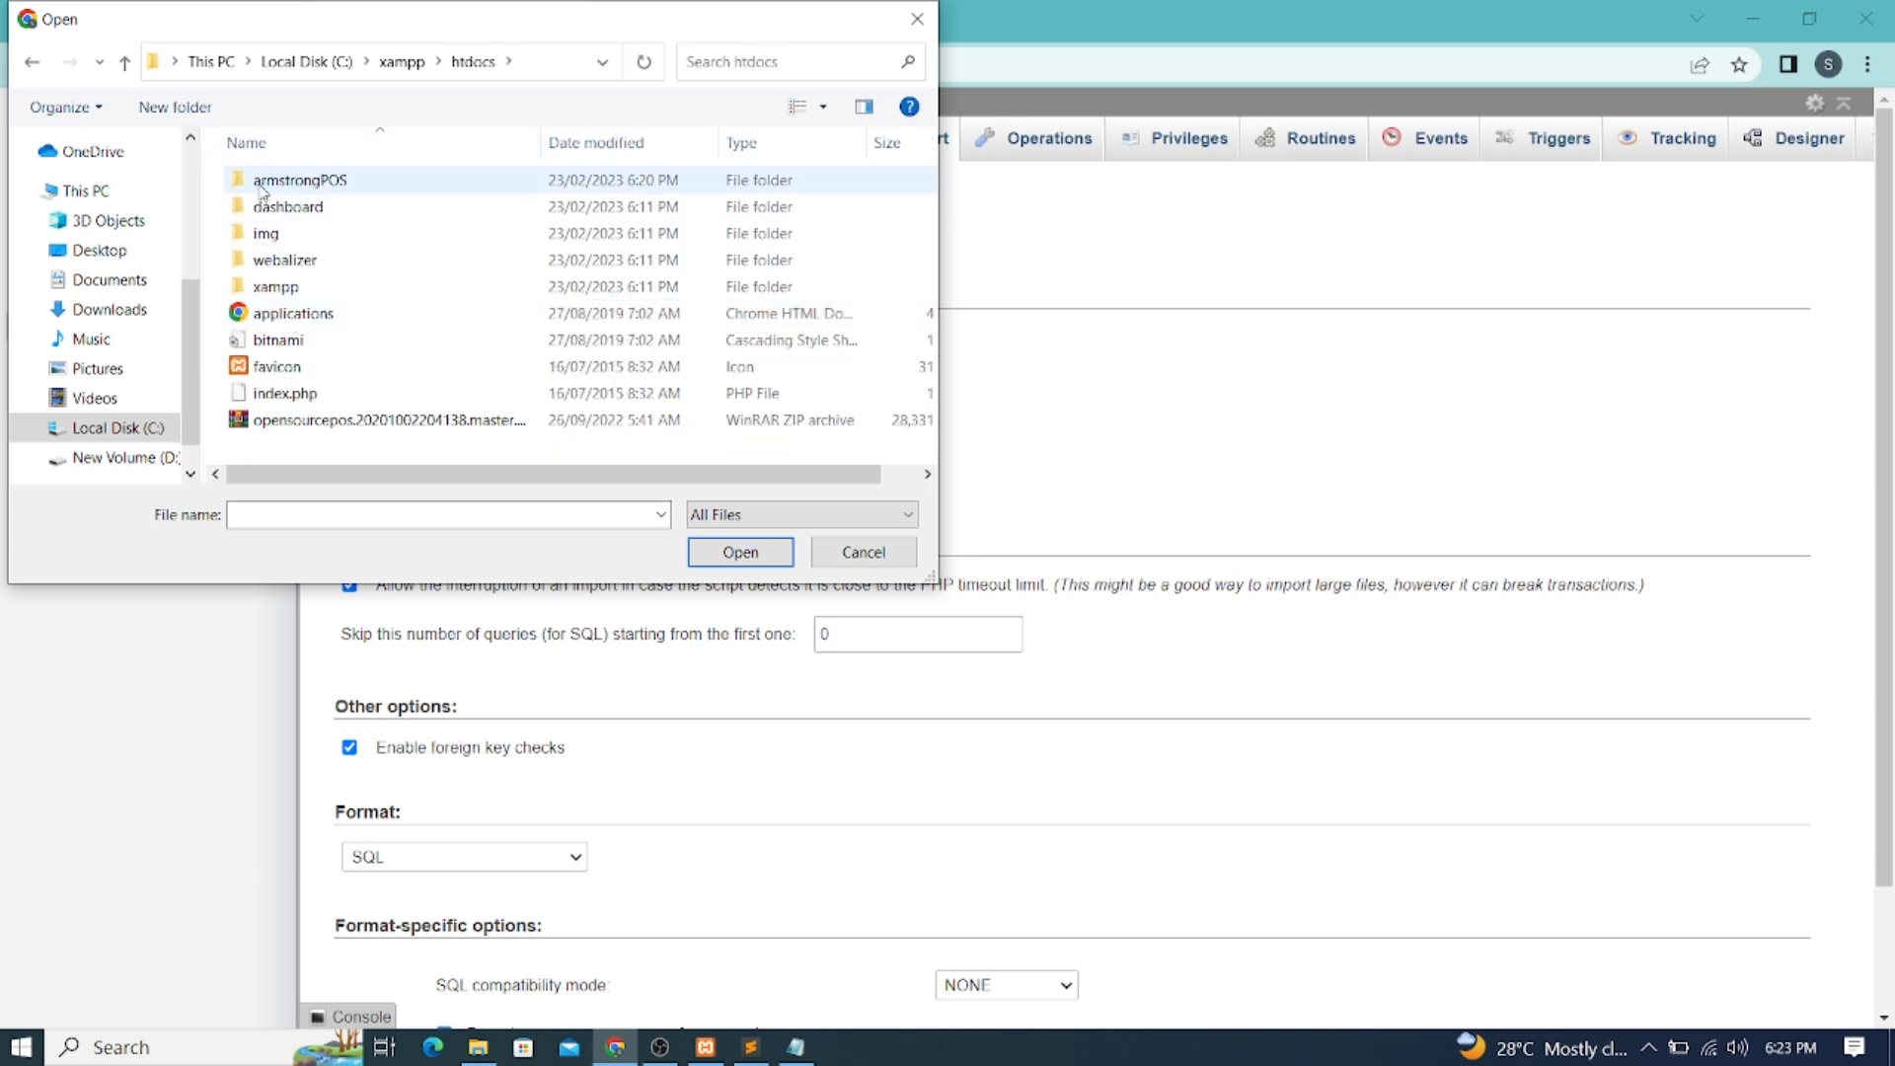
pyautogui.doubleClick(335, 180)
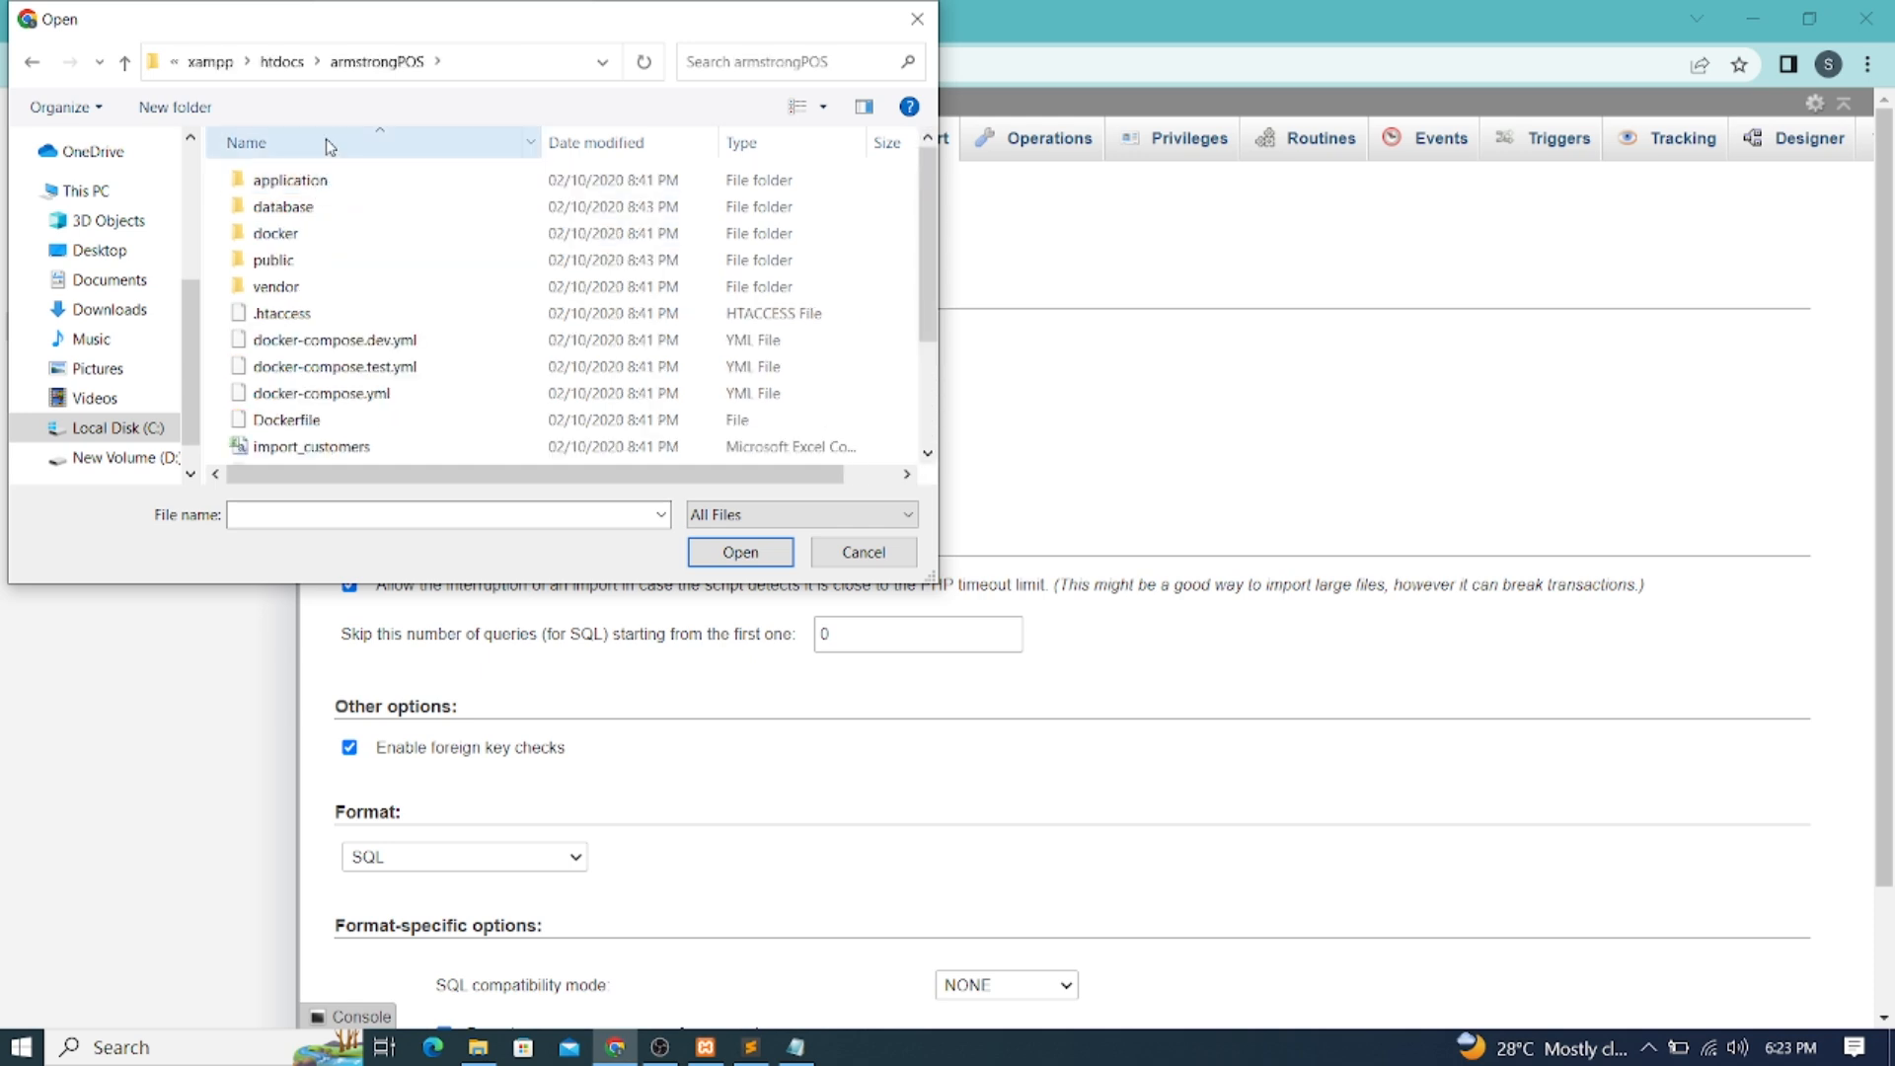
pyautogui.doubleClick(282, 212)
# Choose database.sql as the SQL import file and start the import
pyautogui.scroll(-2, 314, 296)
pyautogui.scroll(-1, 314, 301)
pyautogui.click(289, 294)
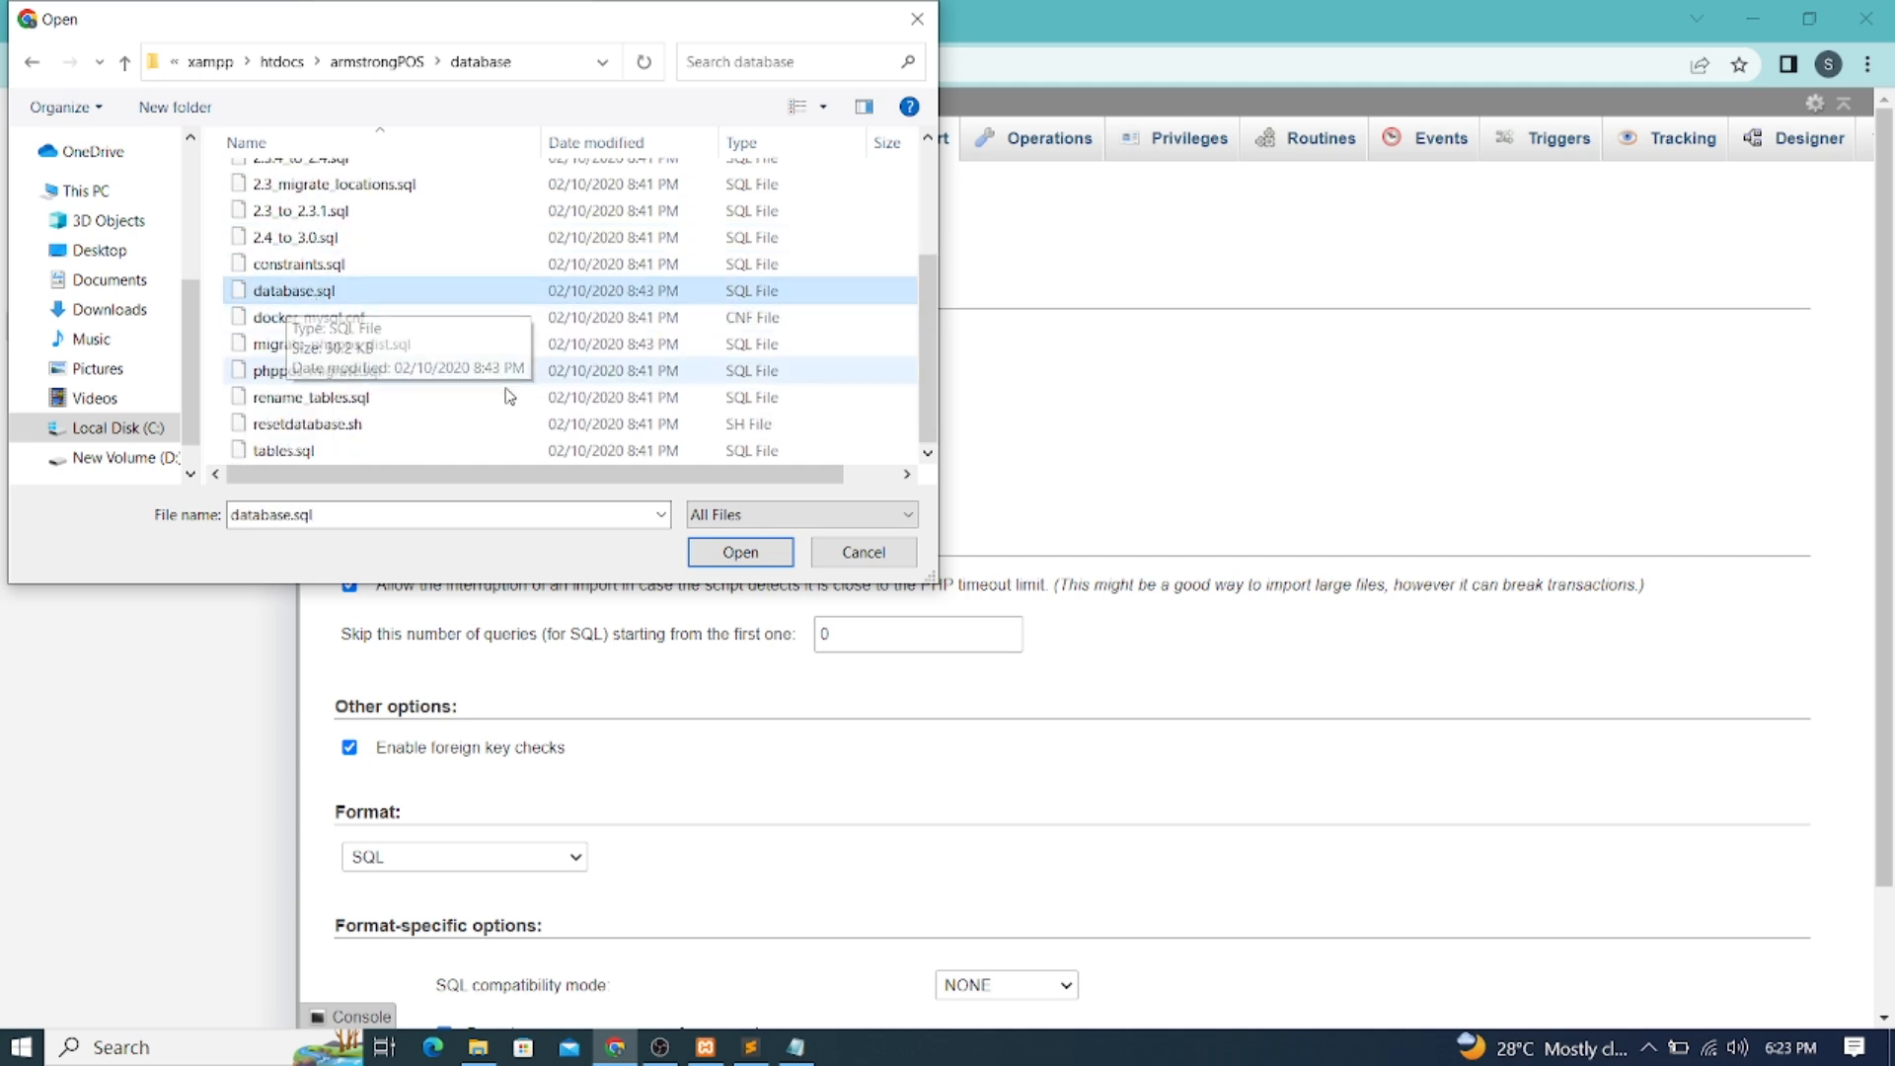
pyautogui.click(748, 554)
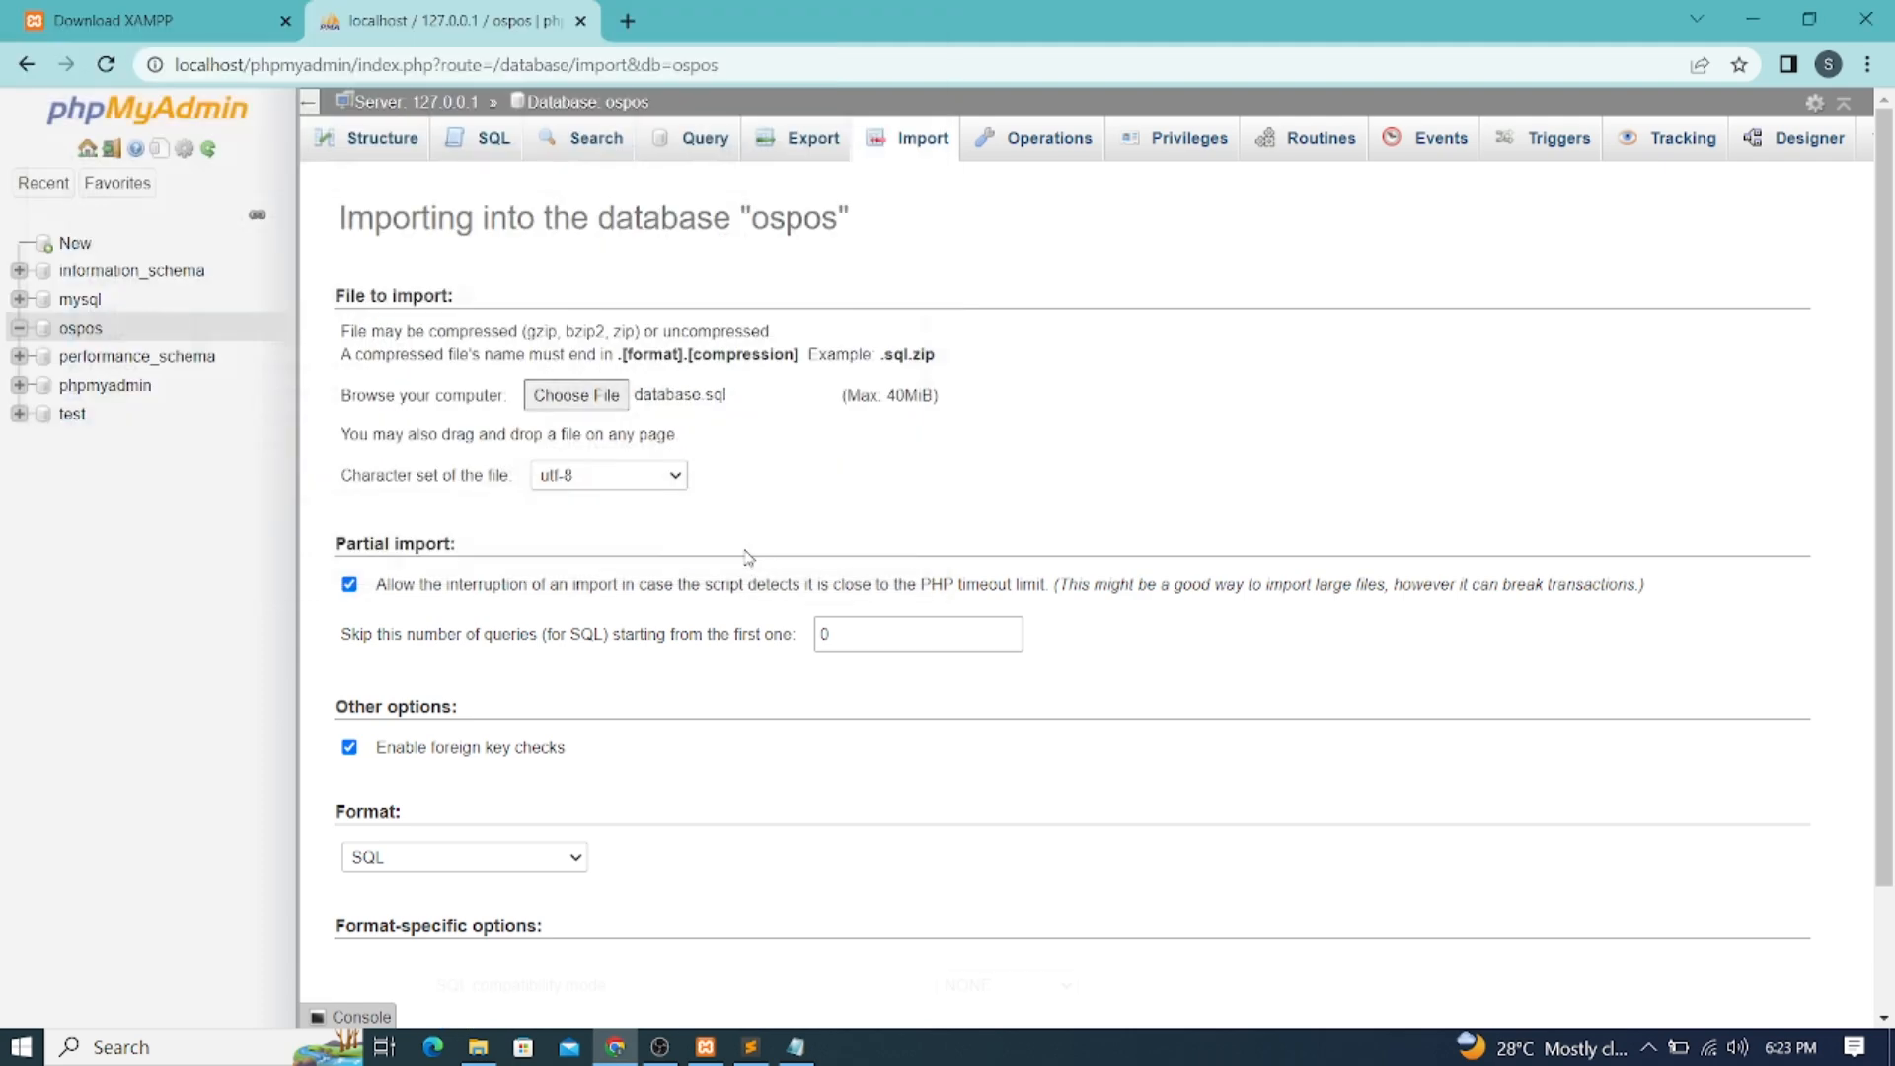
pyautogui.scroll(-2, 745, 480)
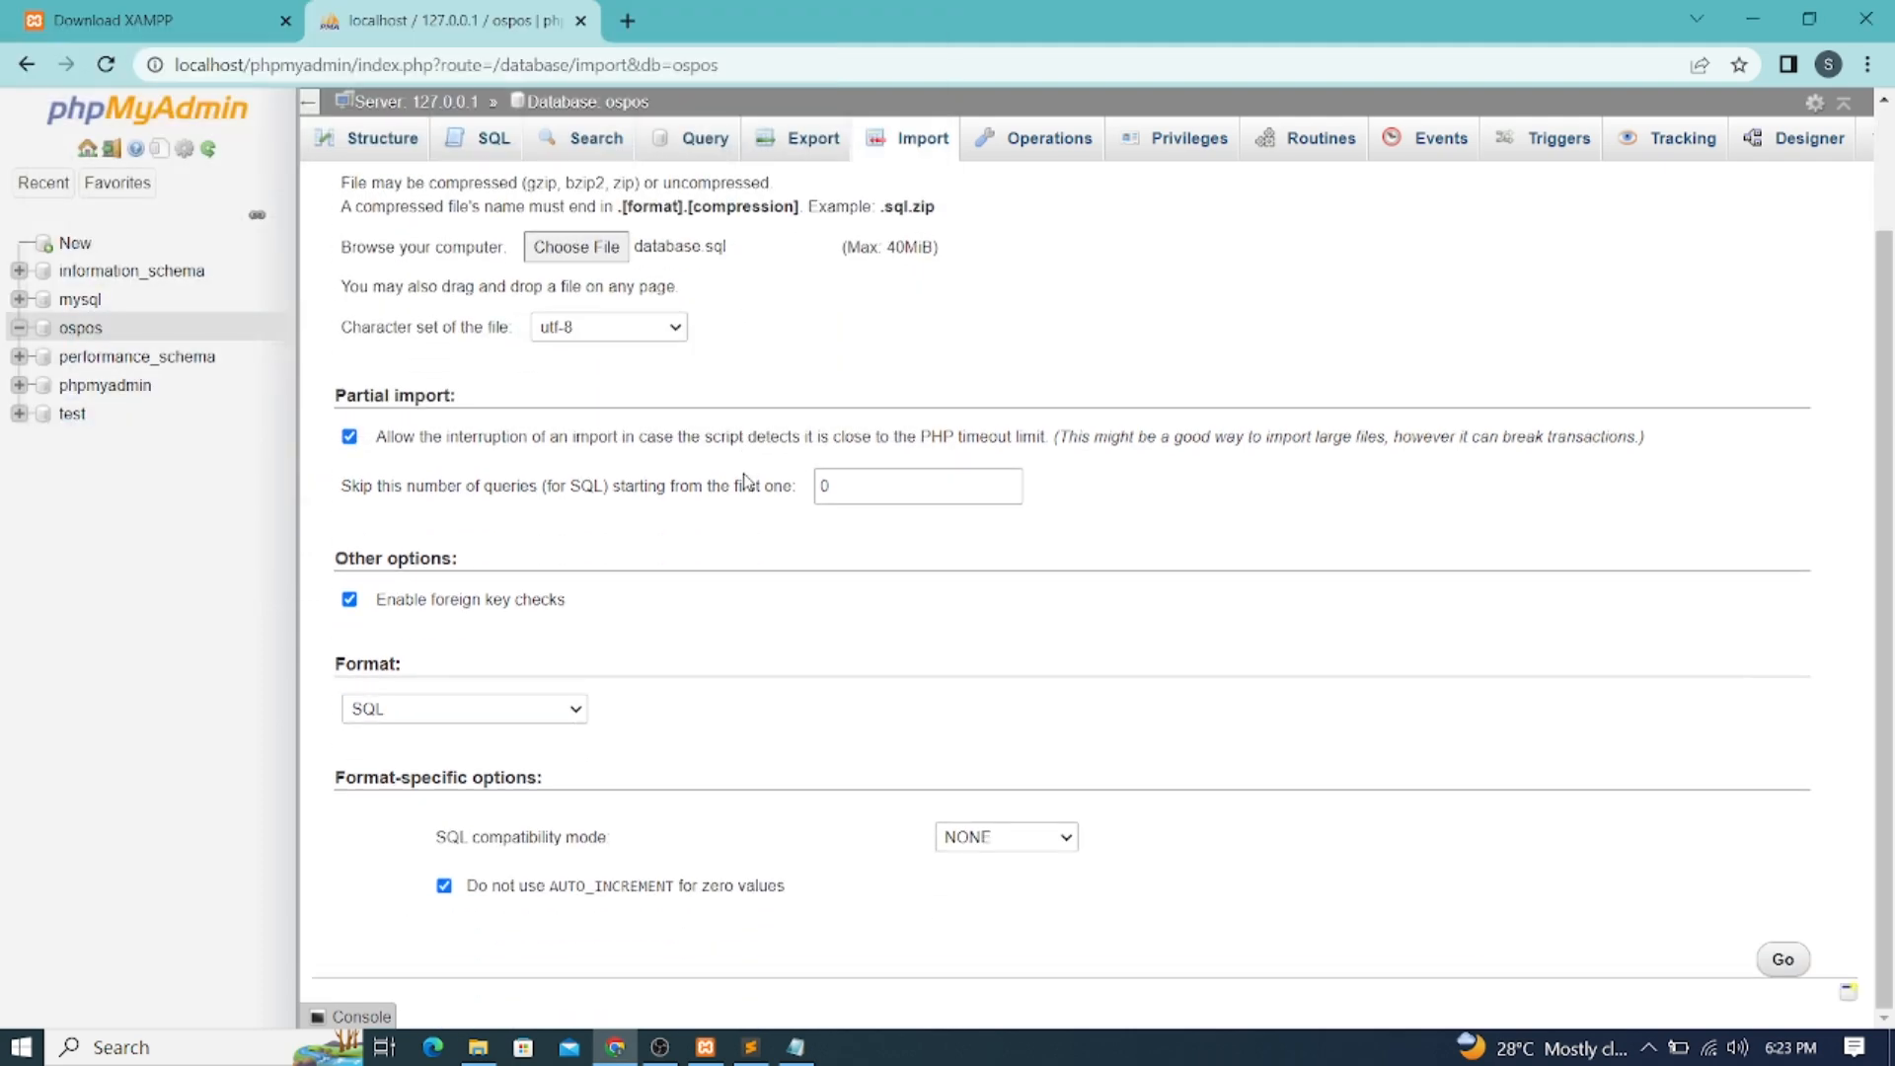
pyautogui.click(1784, 960)
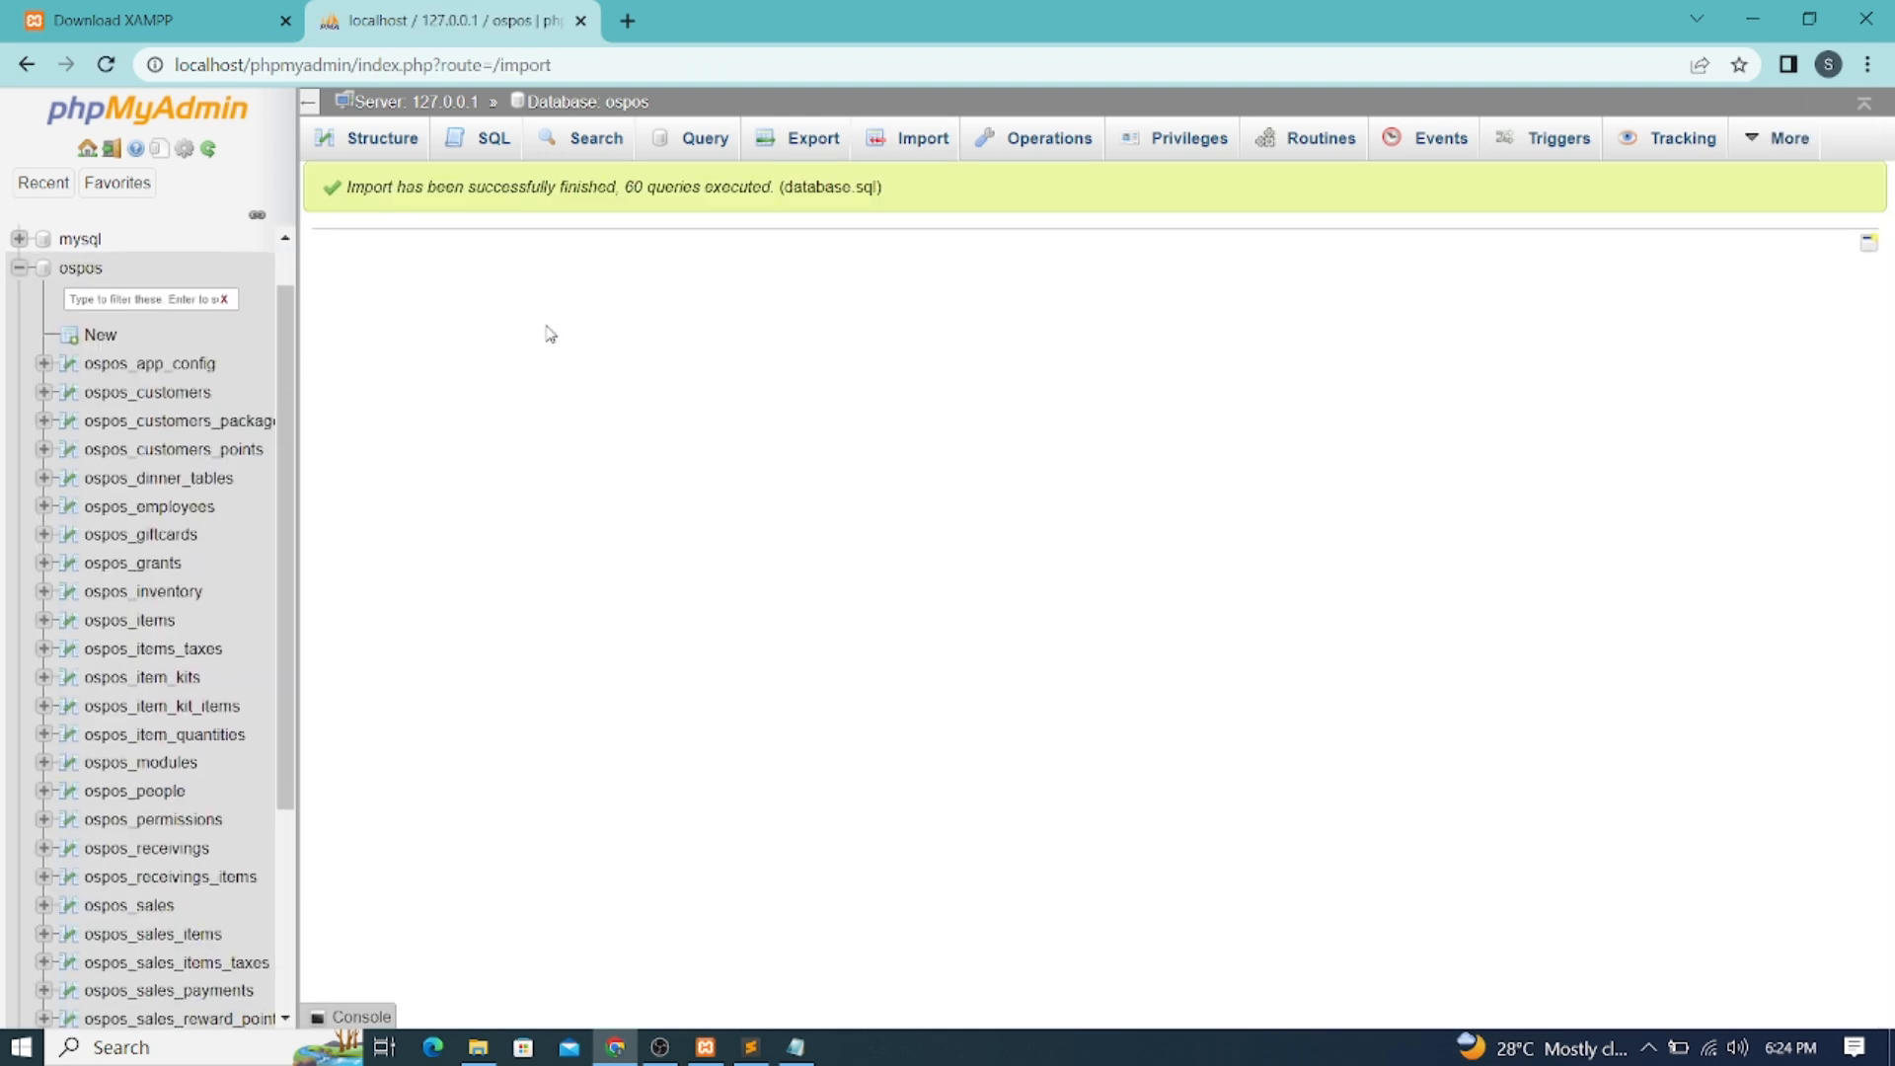
# View the ospos database's imported tables, then open a new browser tab
pyautogui.click(65, 269)
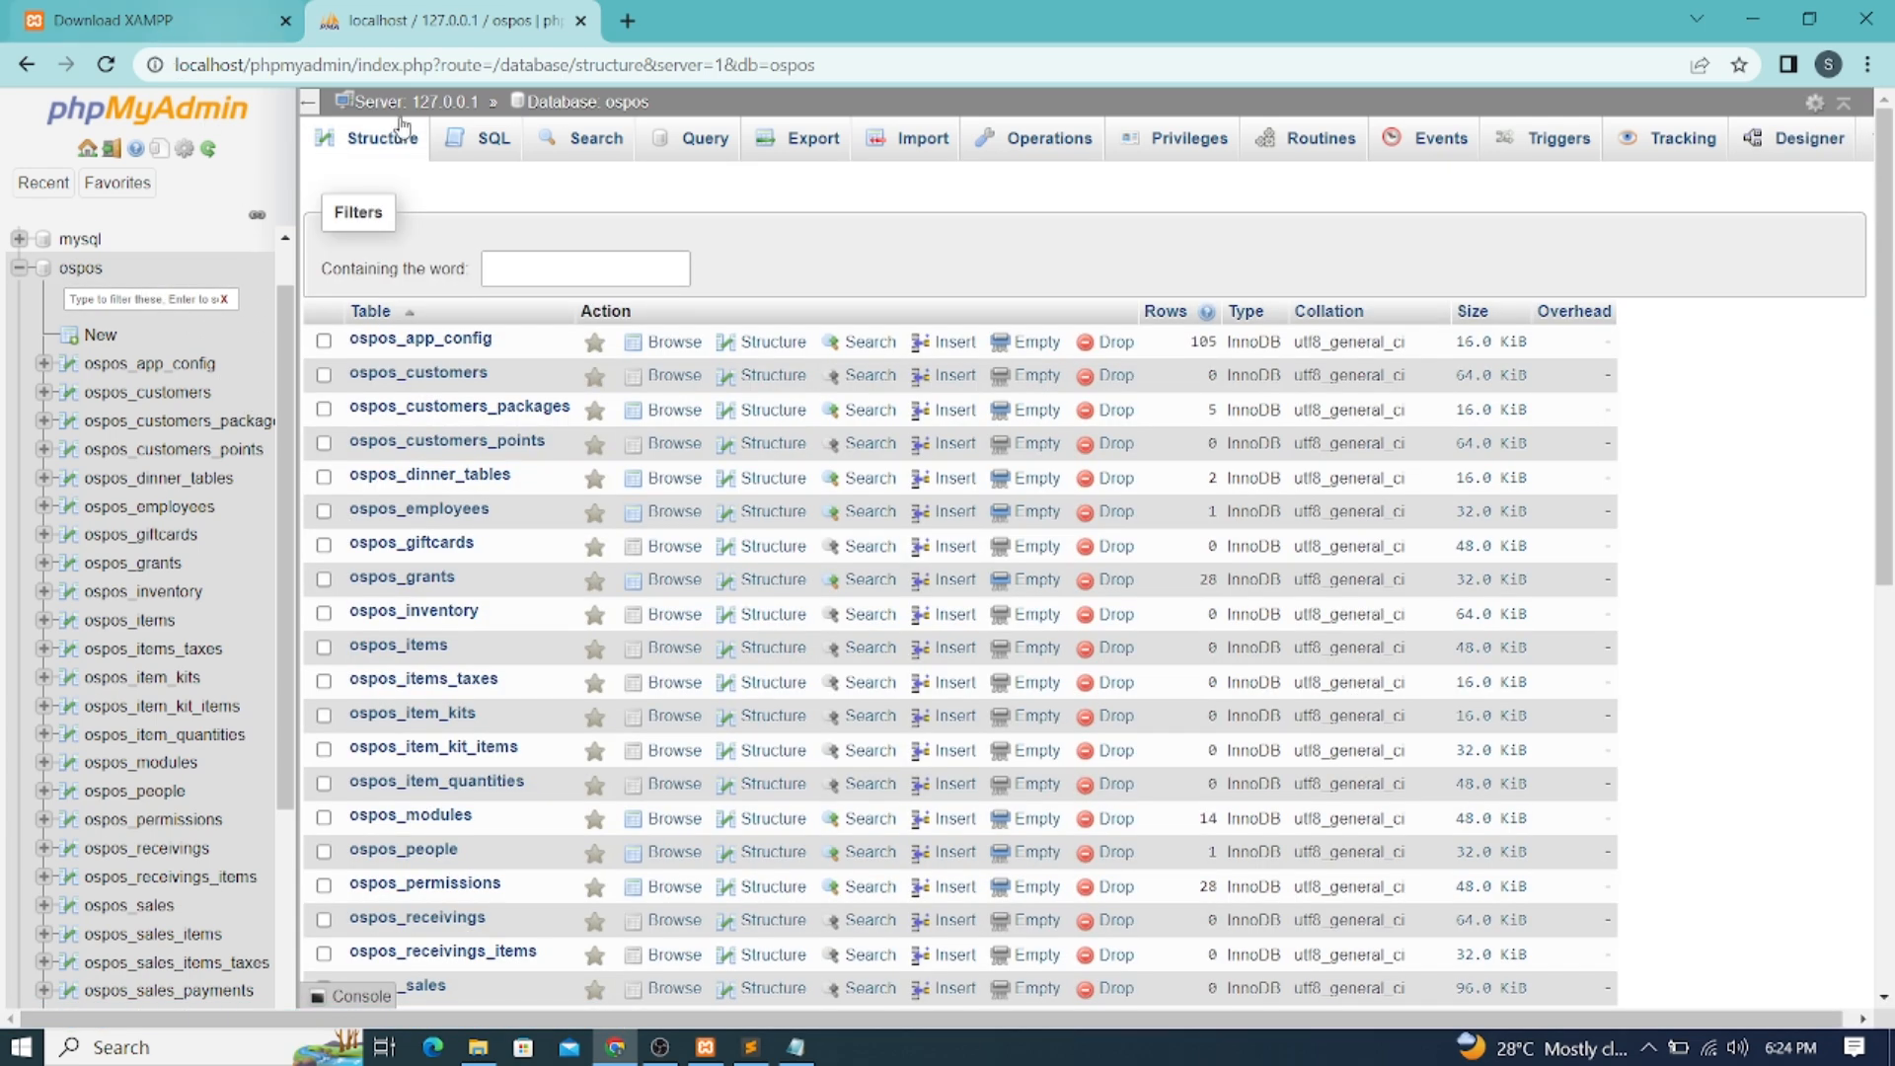
pyautogui.click(629, 20)
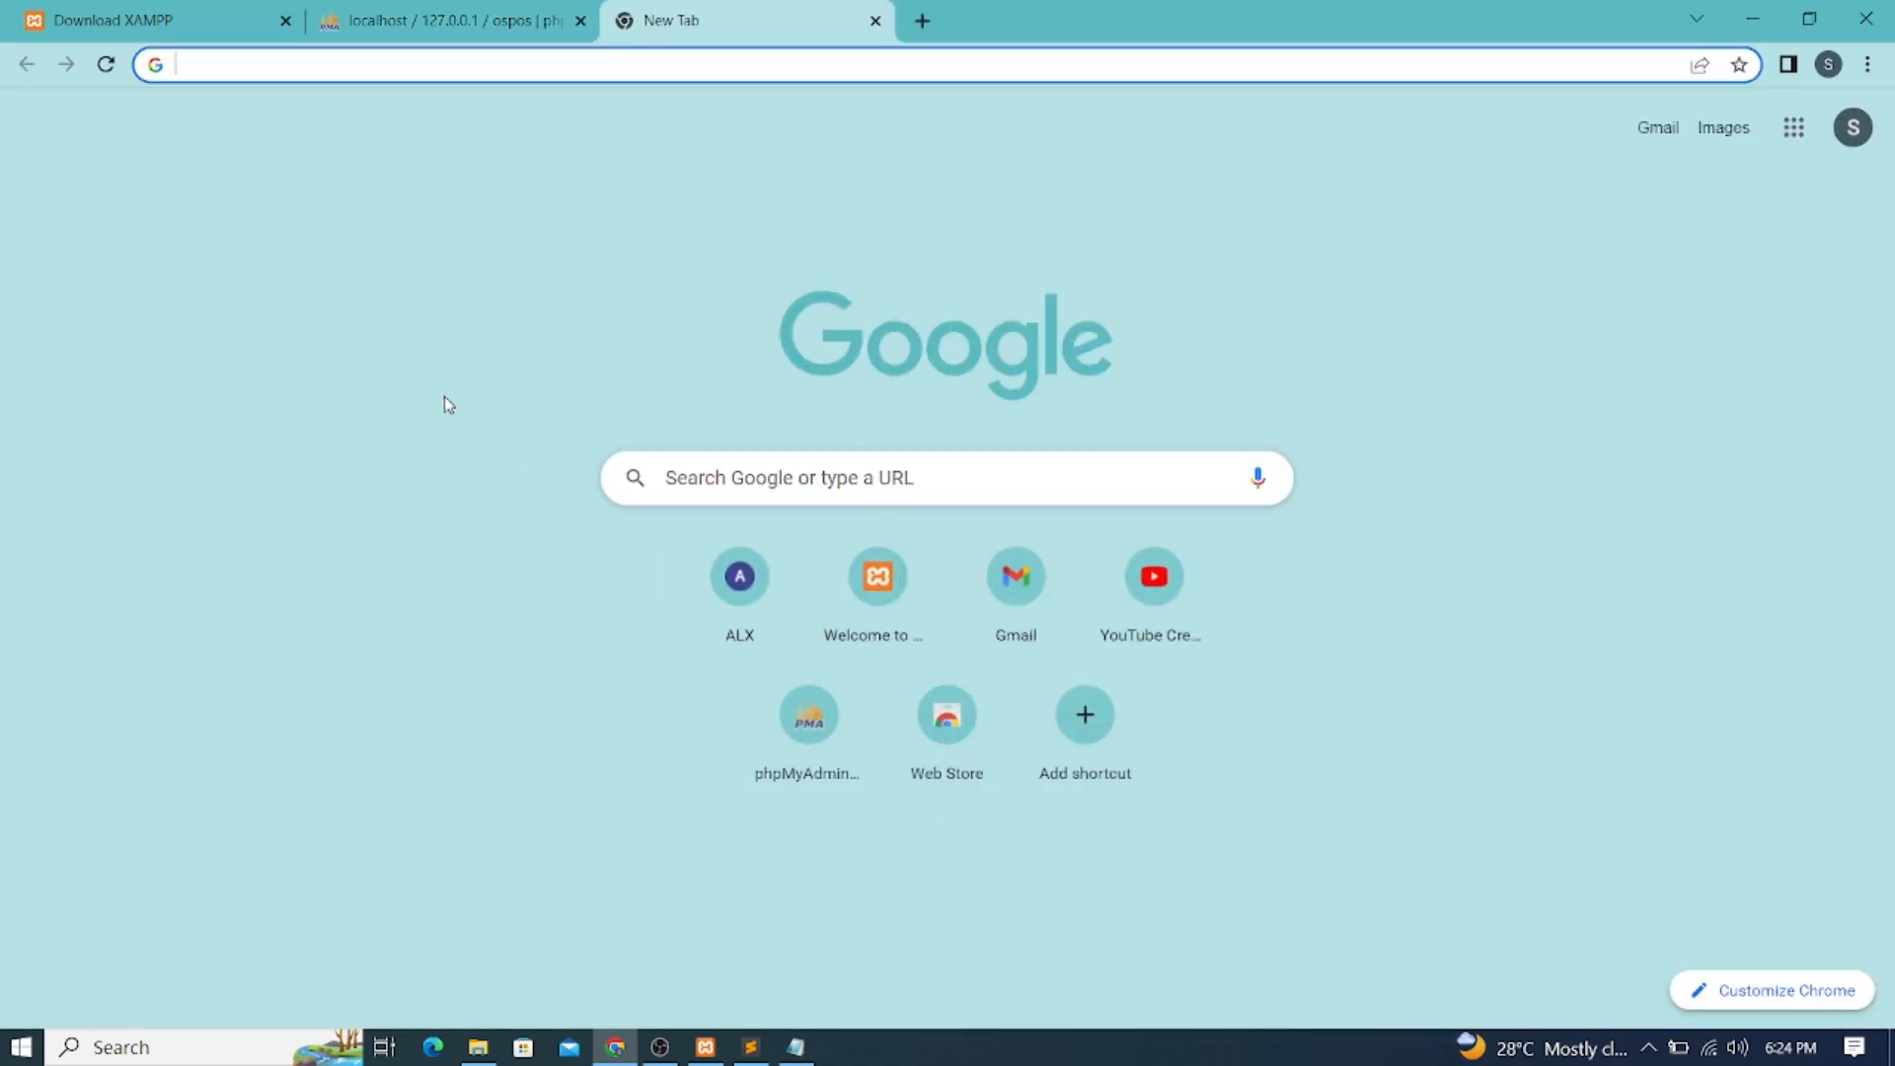
# Enter the address localhost/armstrongPOS/ in the new tab
pyautogui.write('l')
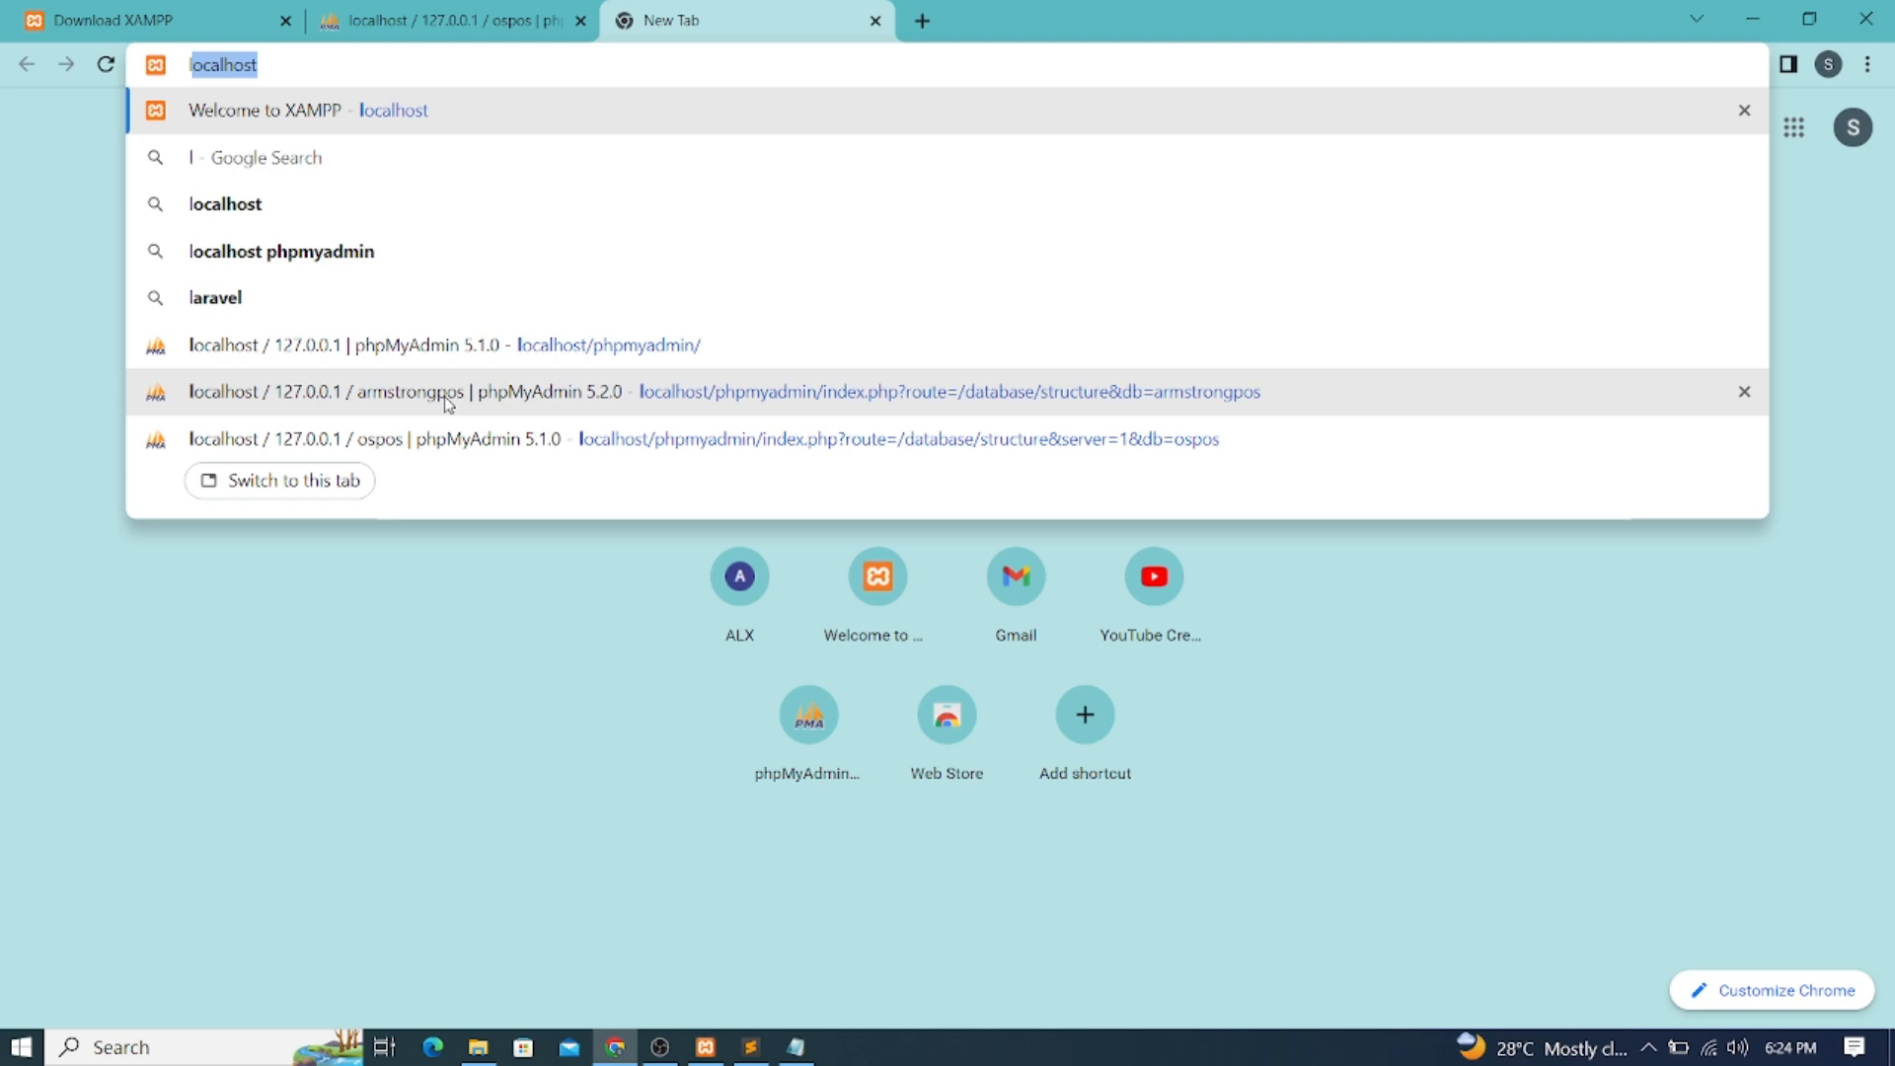
pyautogui.write('ocalhost,')
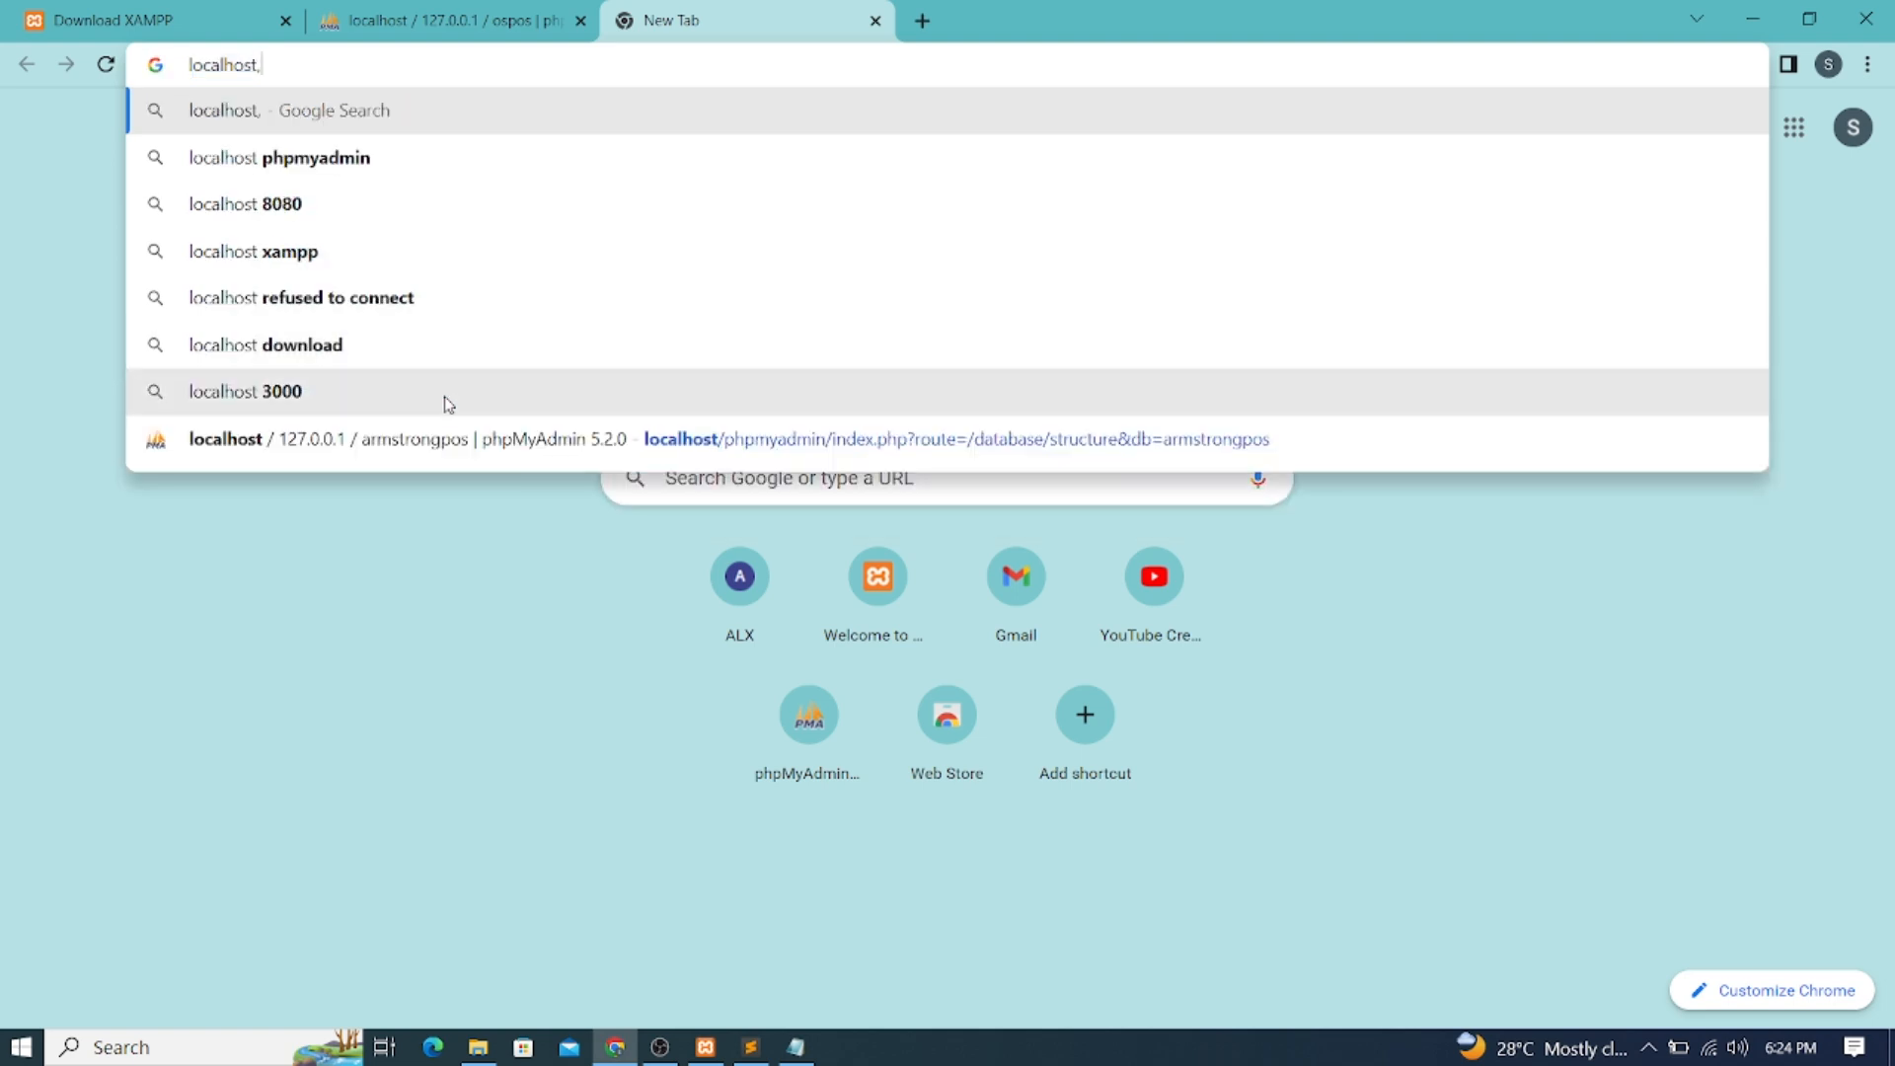
pyautogui.press('BackSpace')
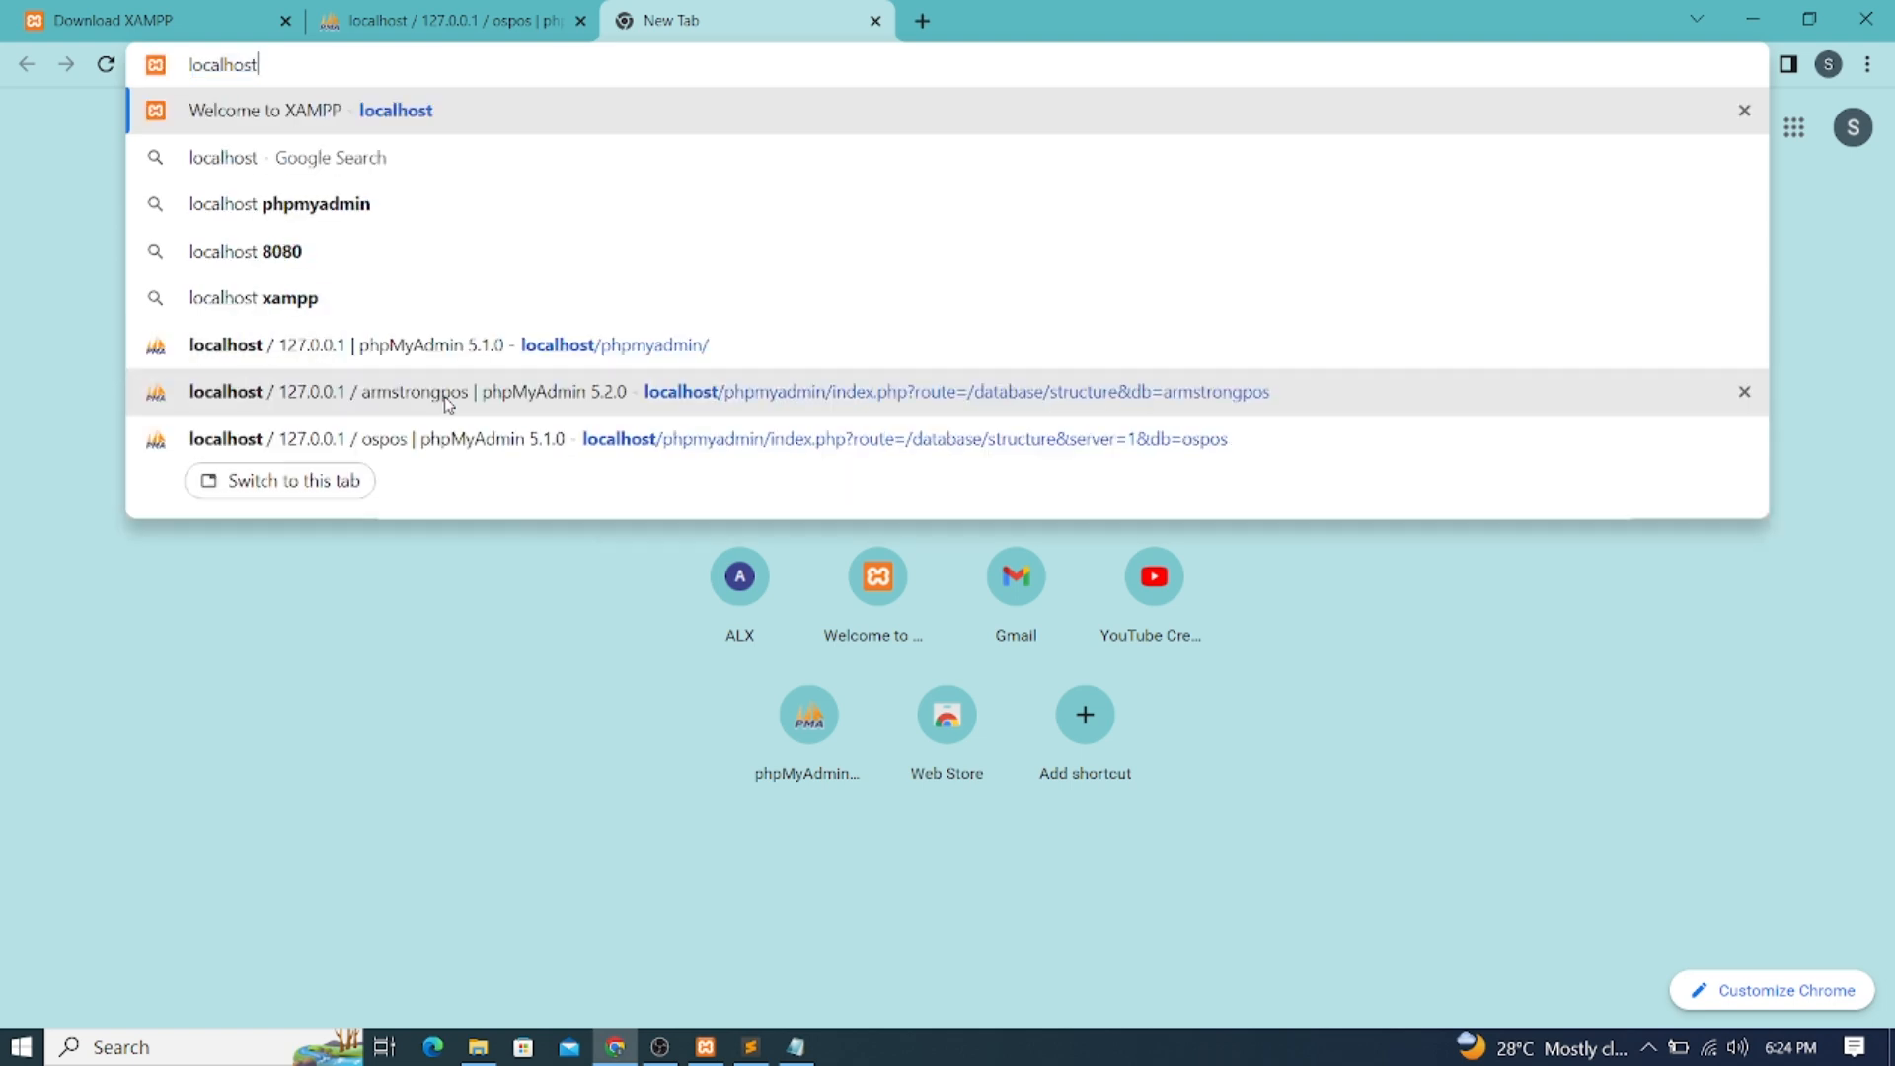
pyautogui.write('/')
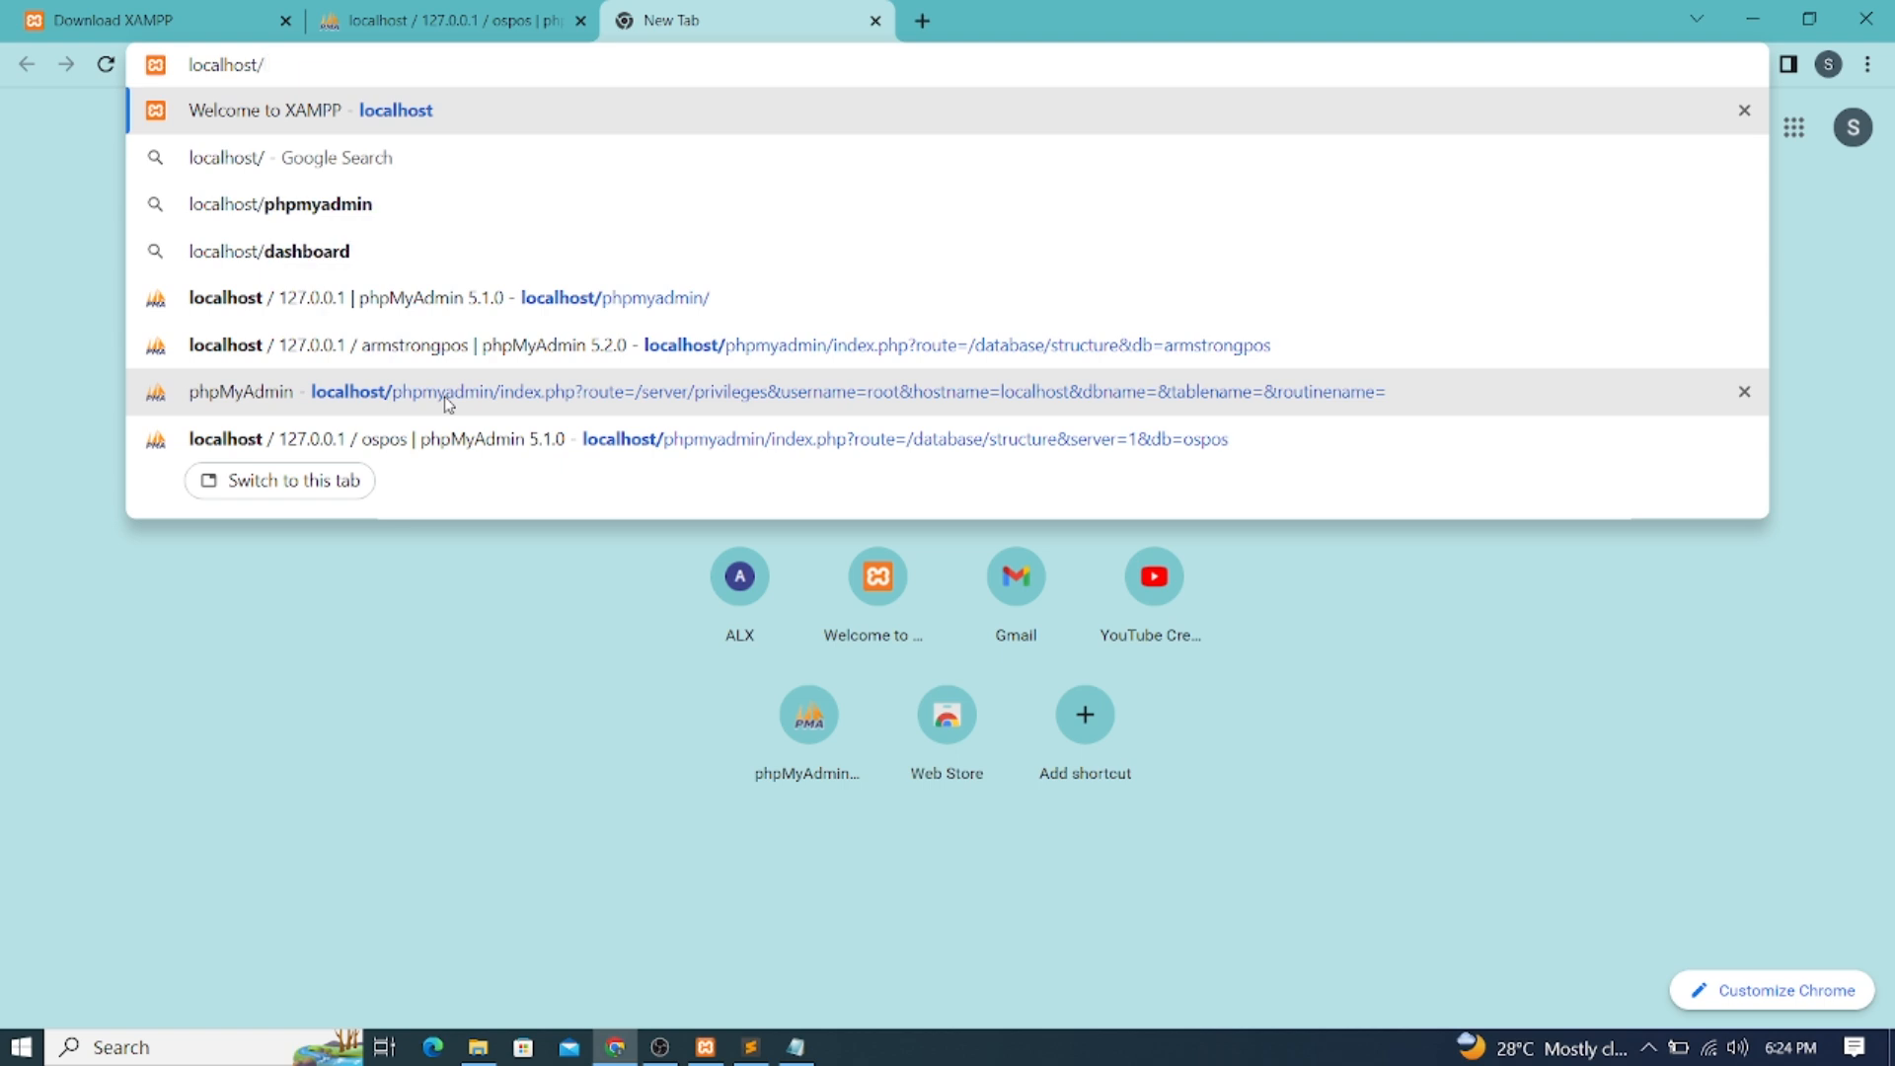
pyautogui.write('arm')
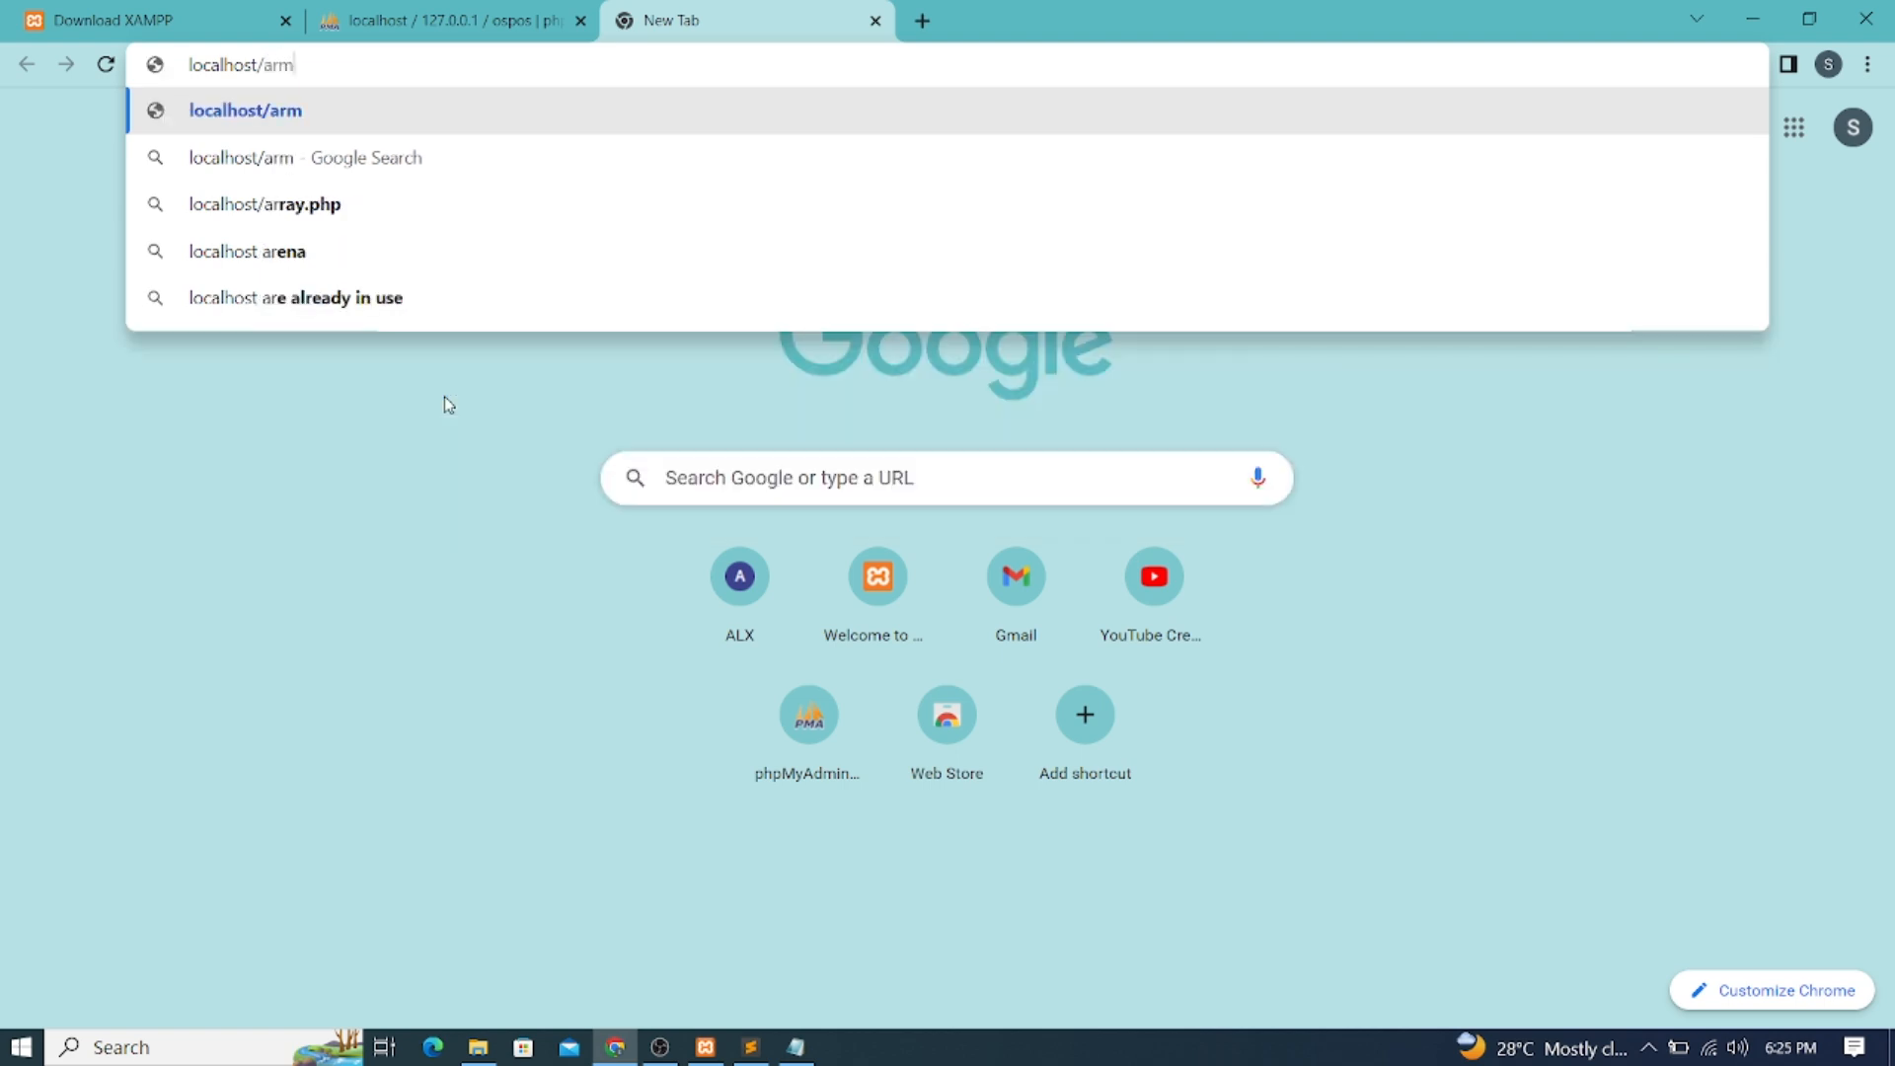
pyautogui.write('strong')
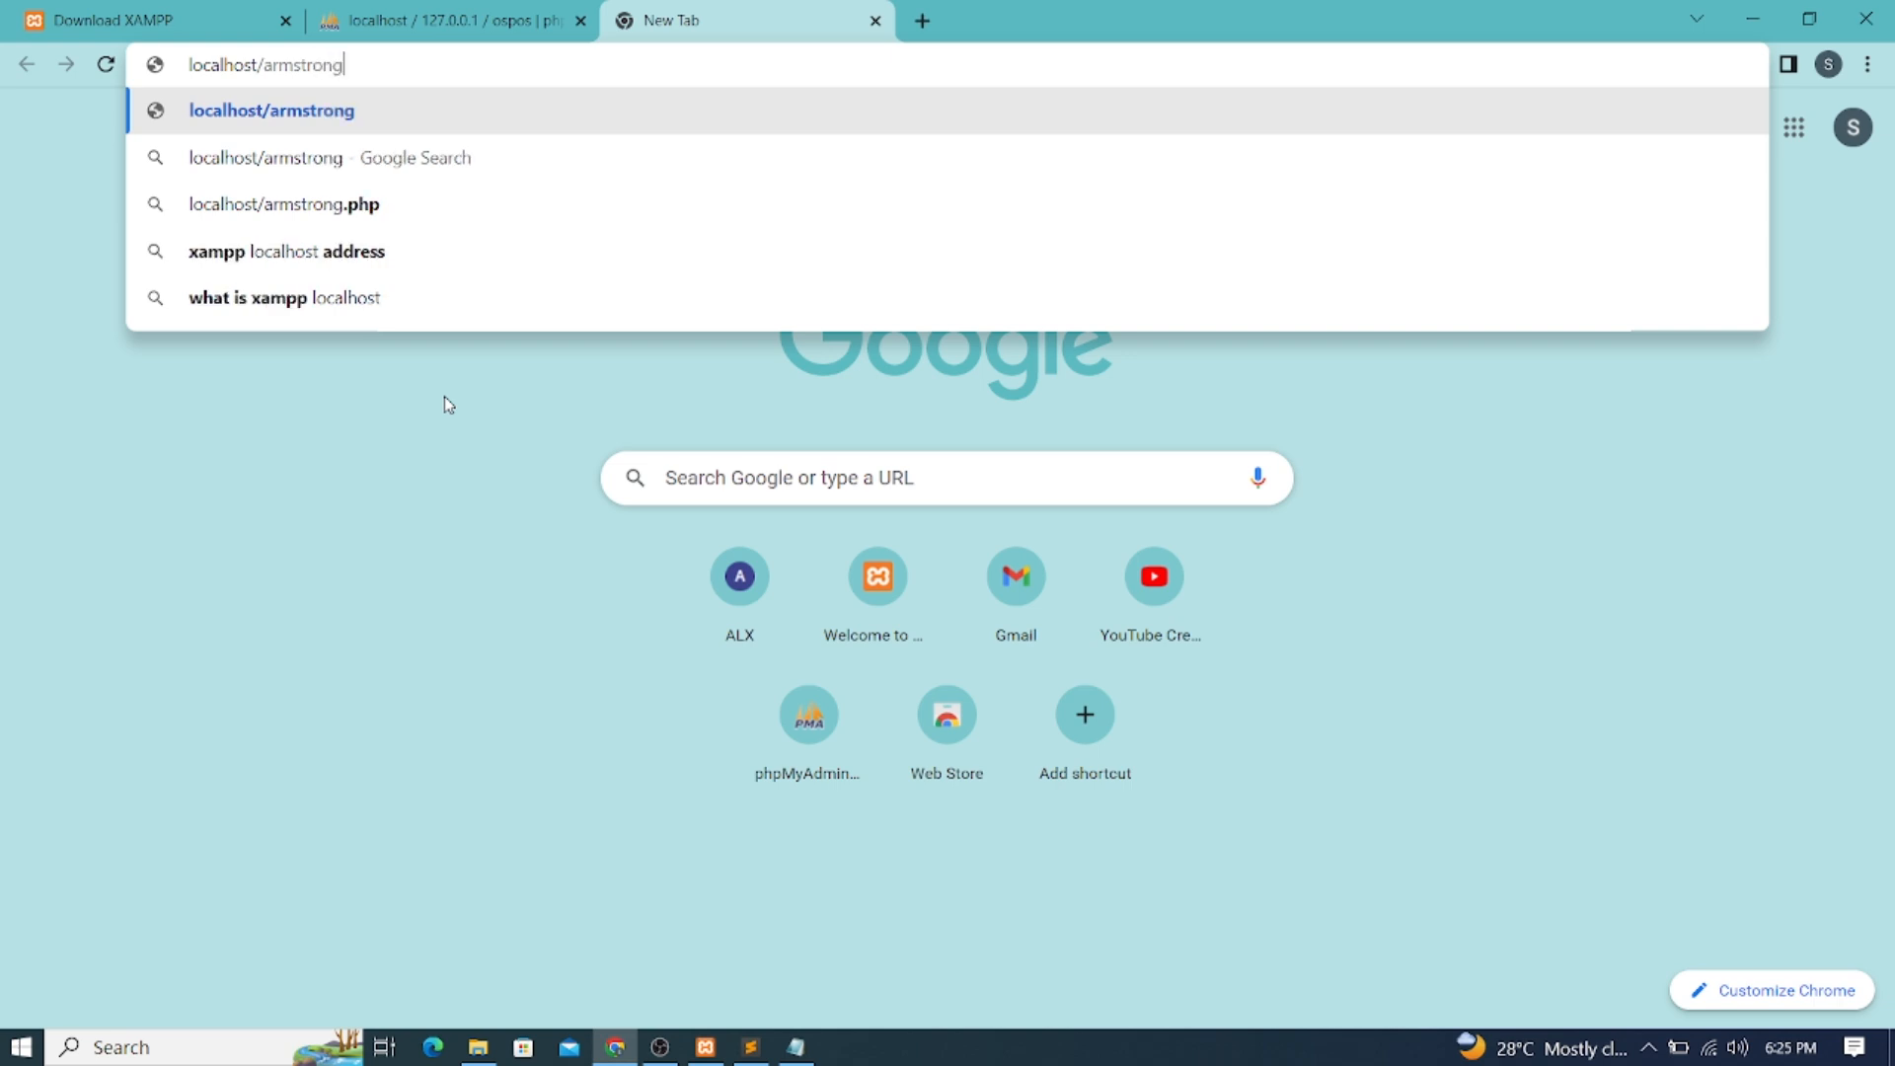
pyautogui.write('POS')
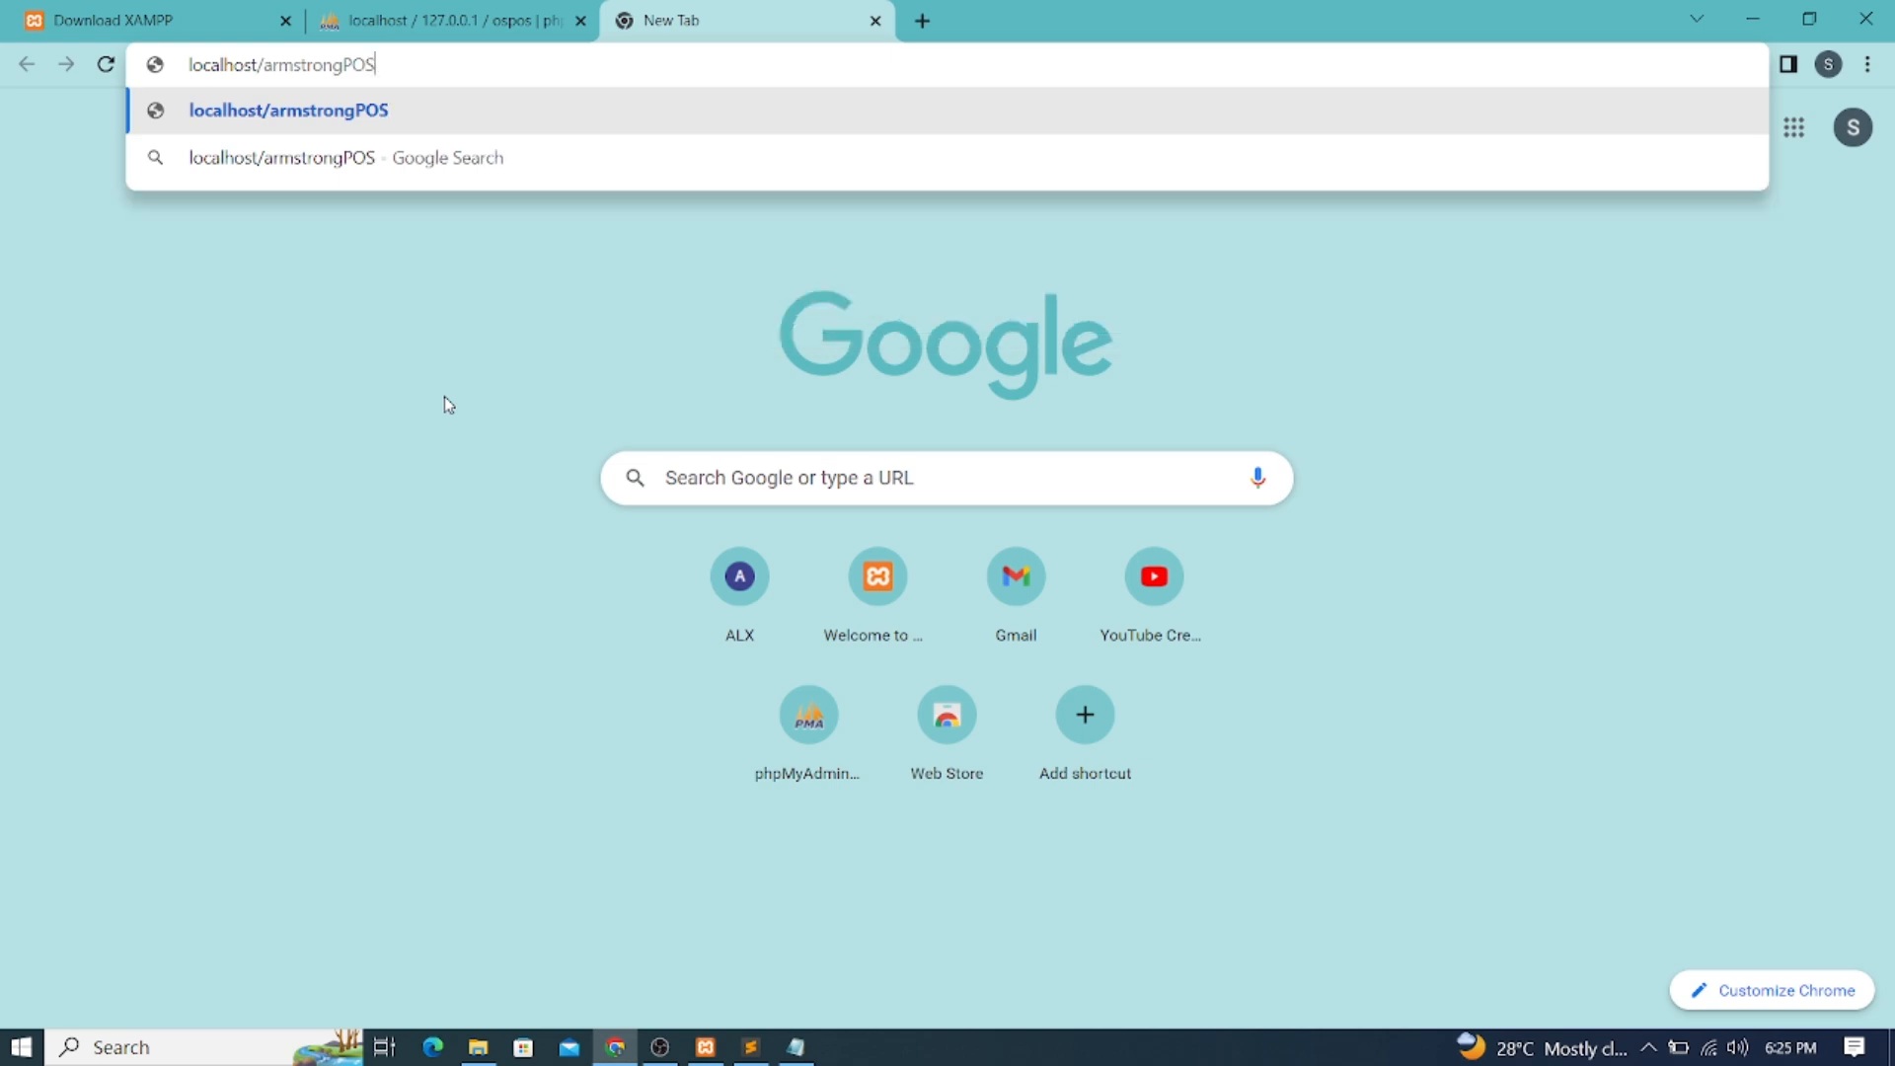
pyautogui.write('/')
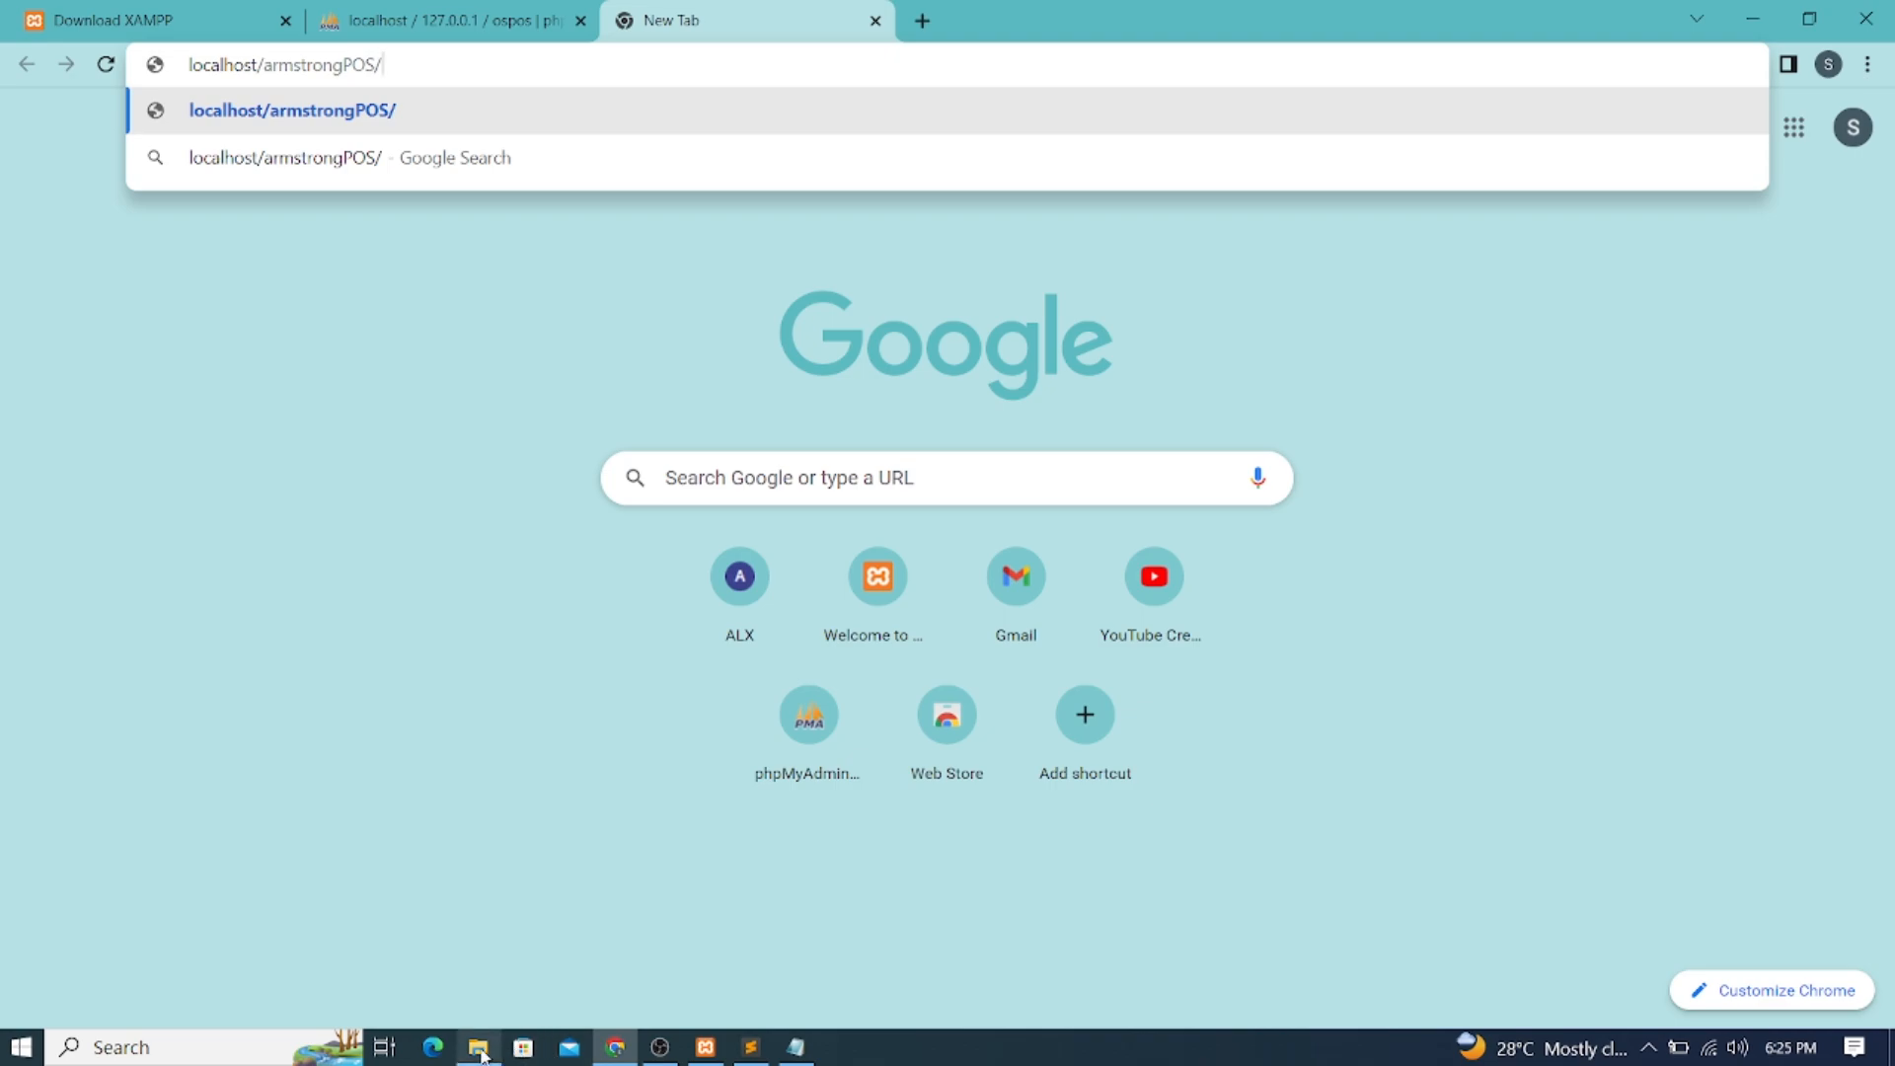
pyautogui.moveTo(481, 1054)
pyautogui.click(487, 954)
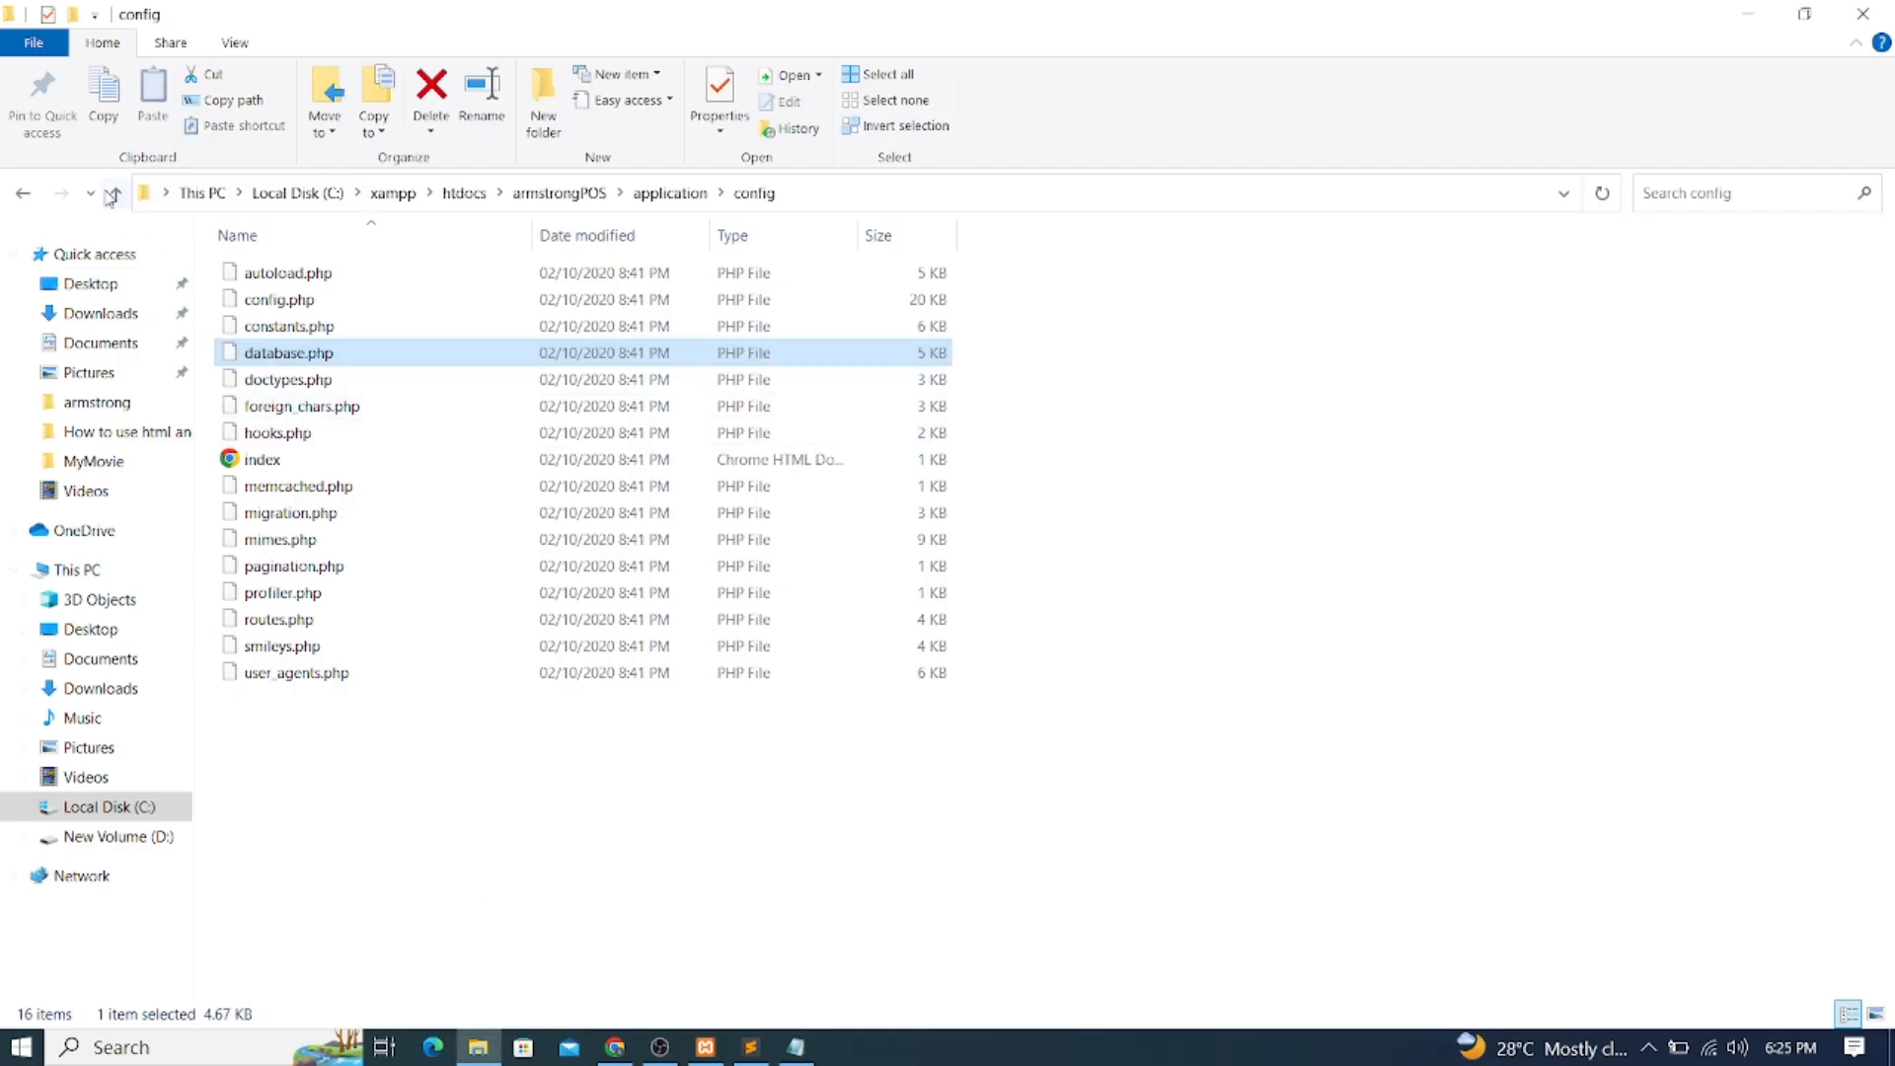
pyautogui.click(24, 194)
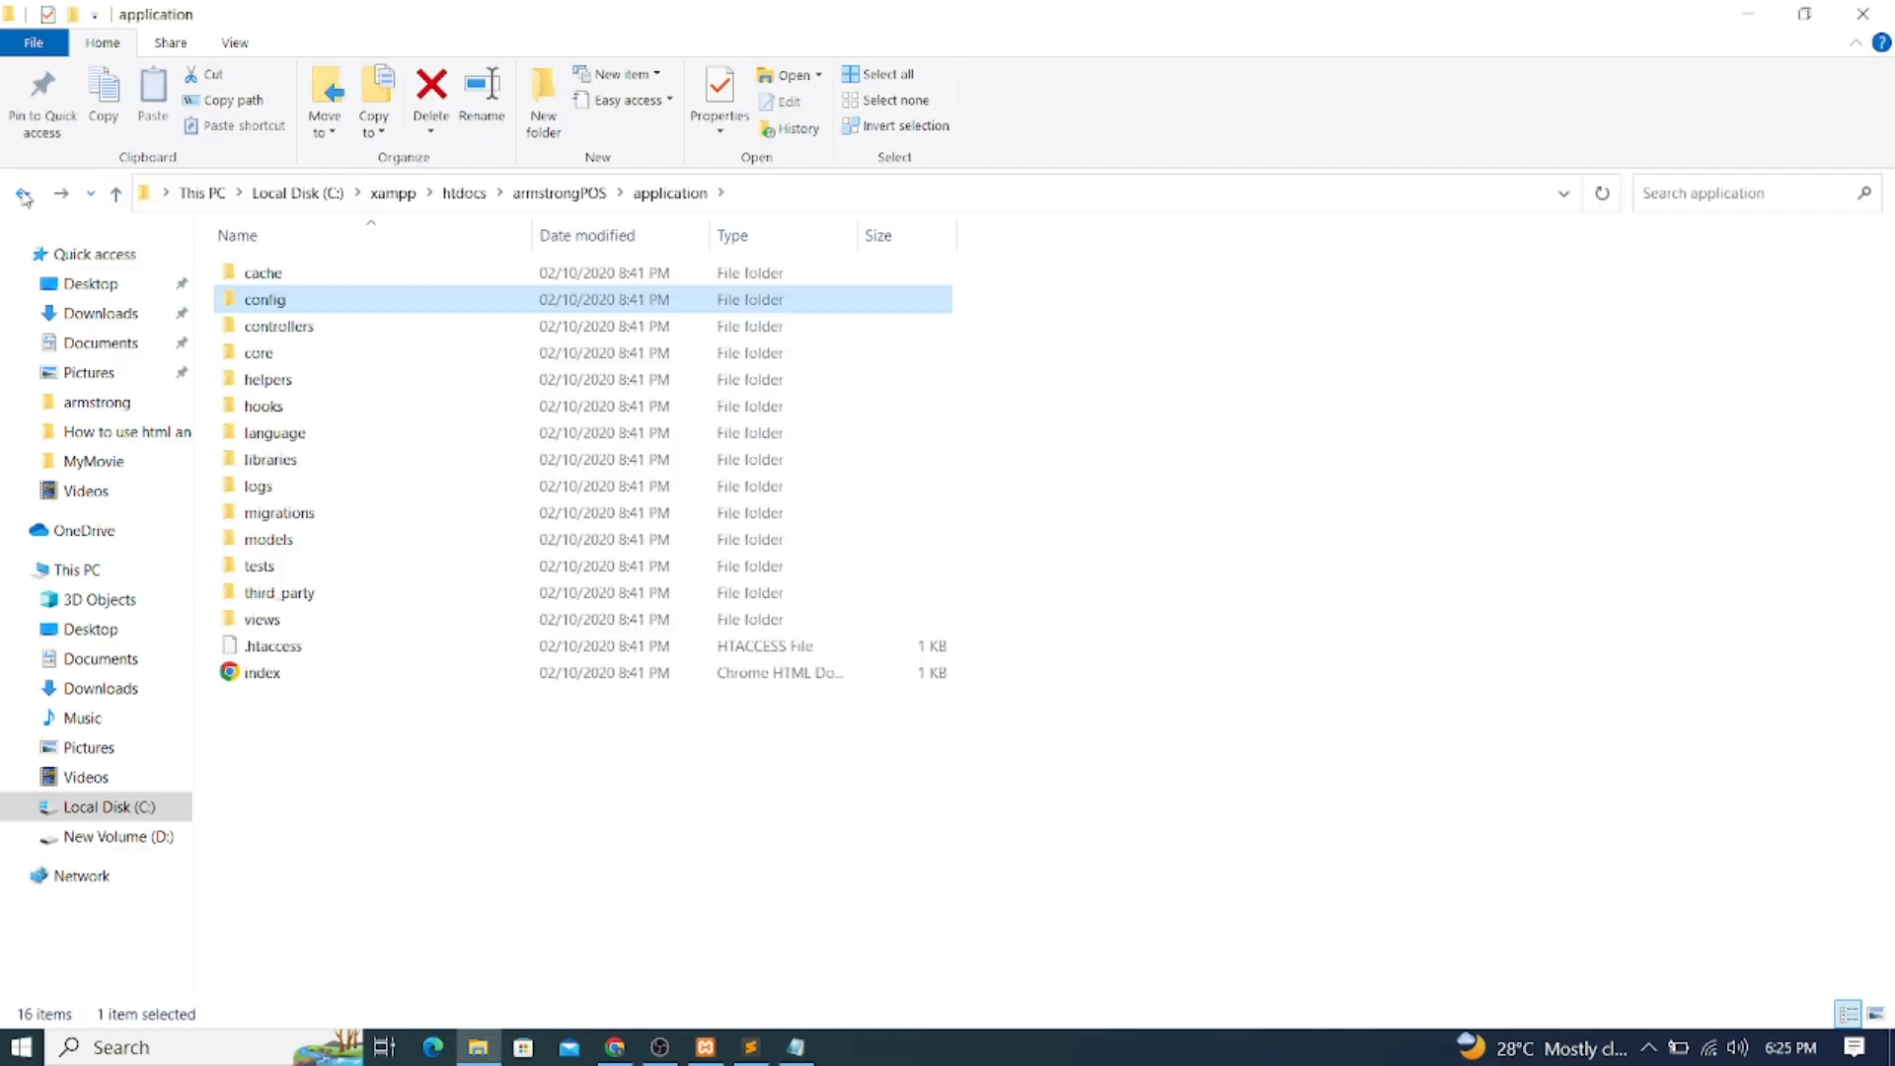
pyautogui.click(24, 195)
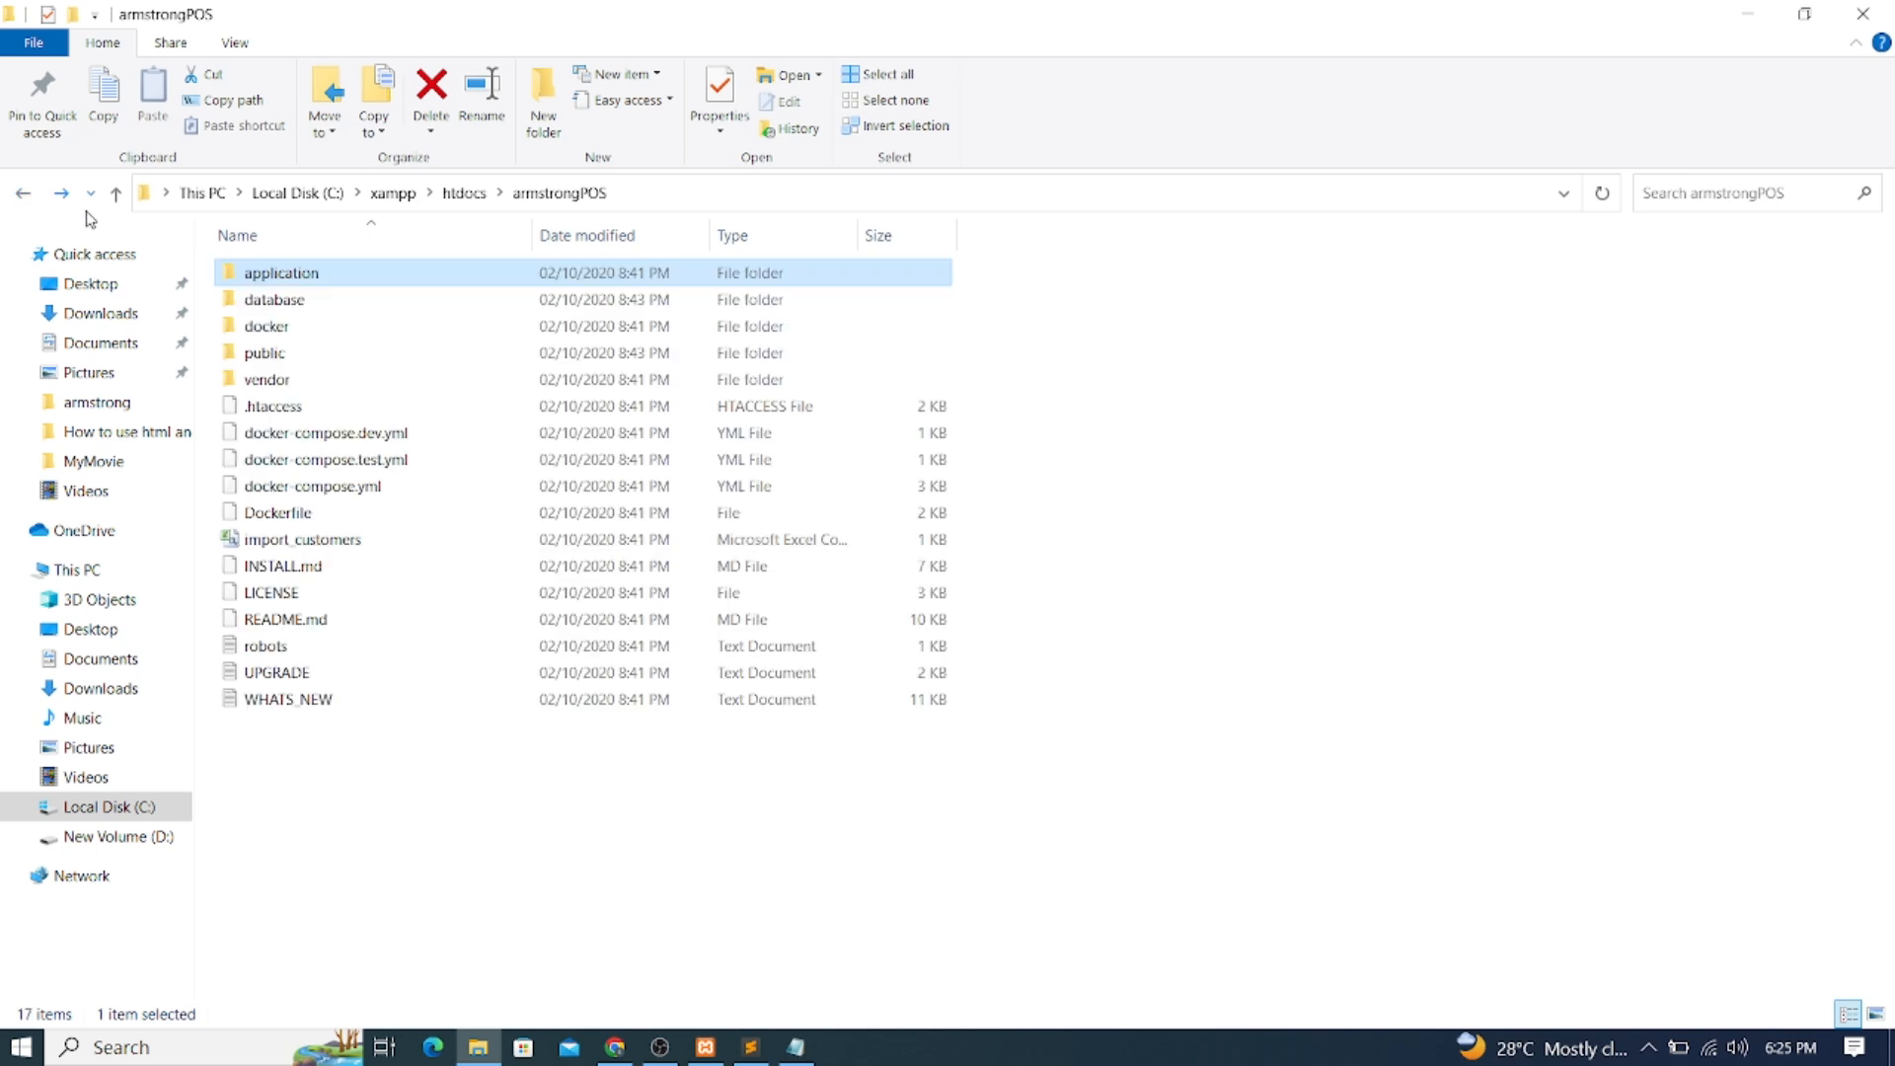
pyautogui.click(24, 195)
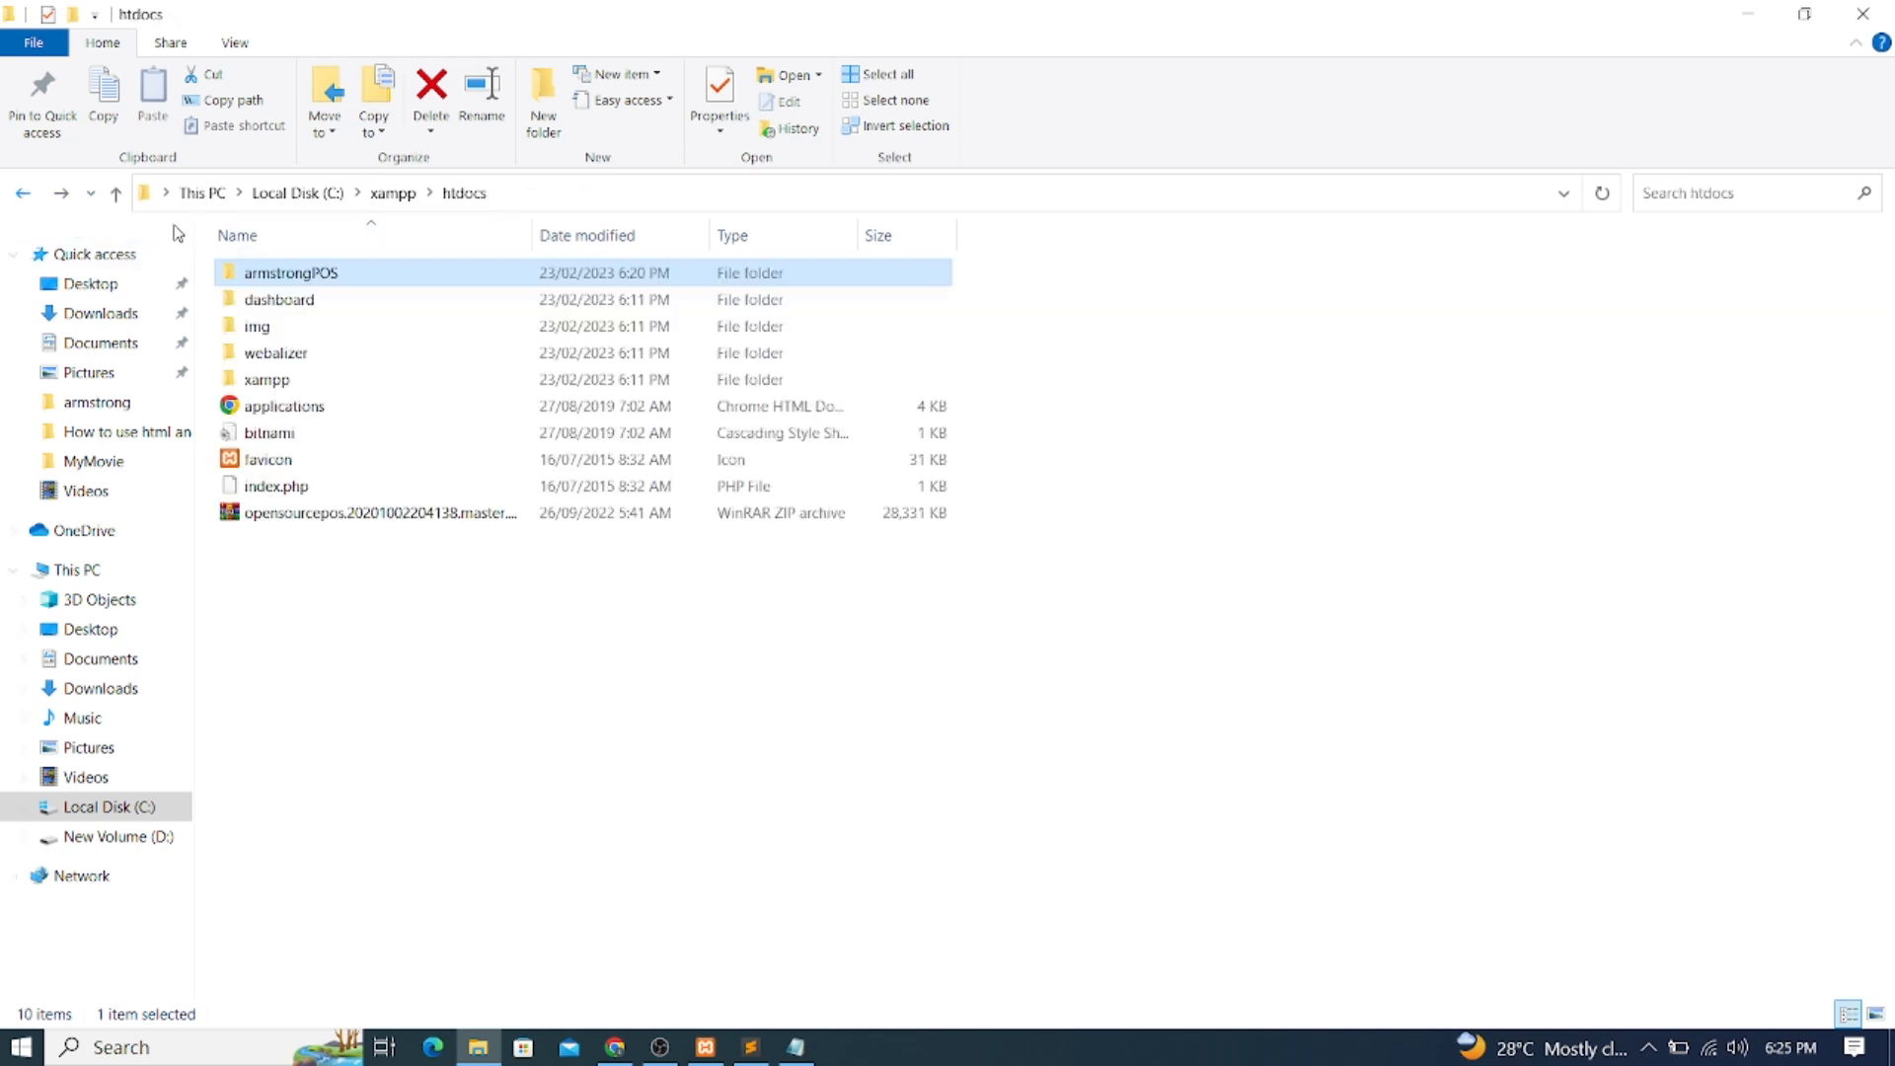
pyautogui.doubleClick(347, 284)
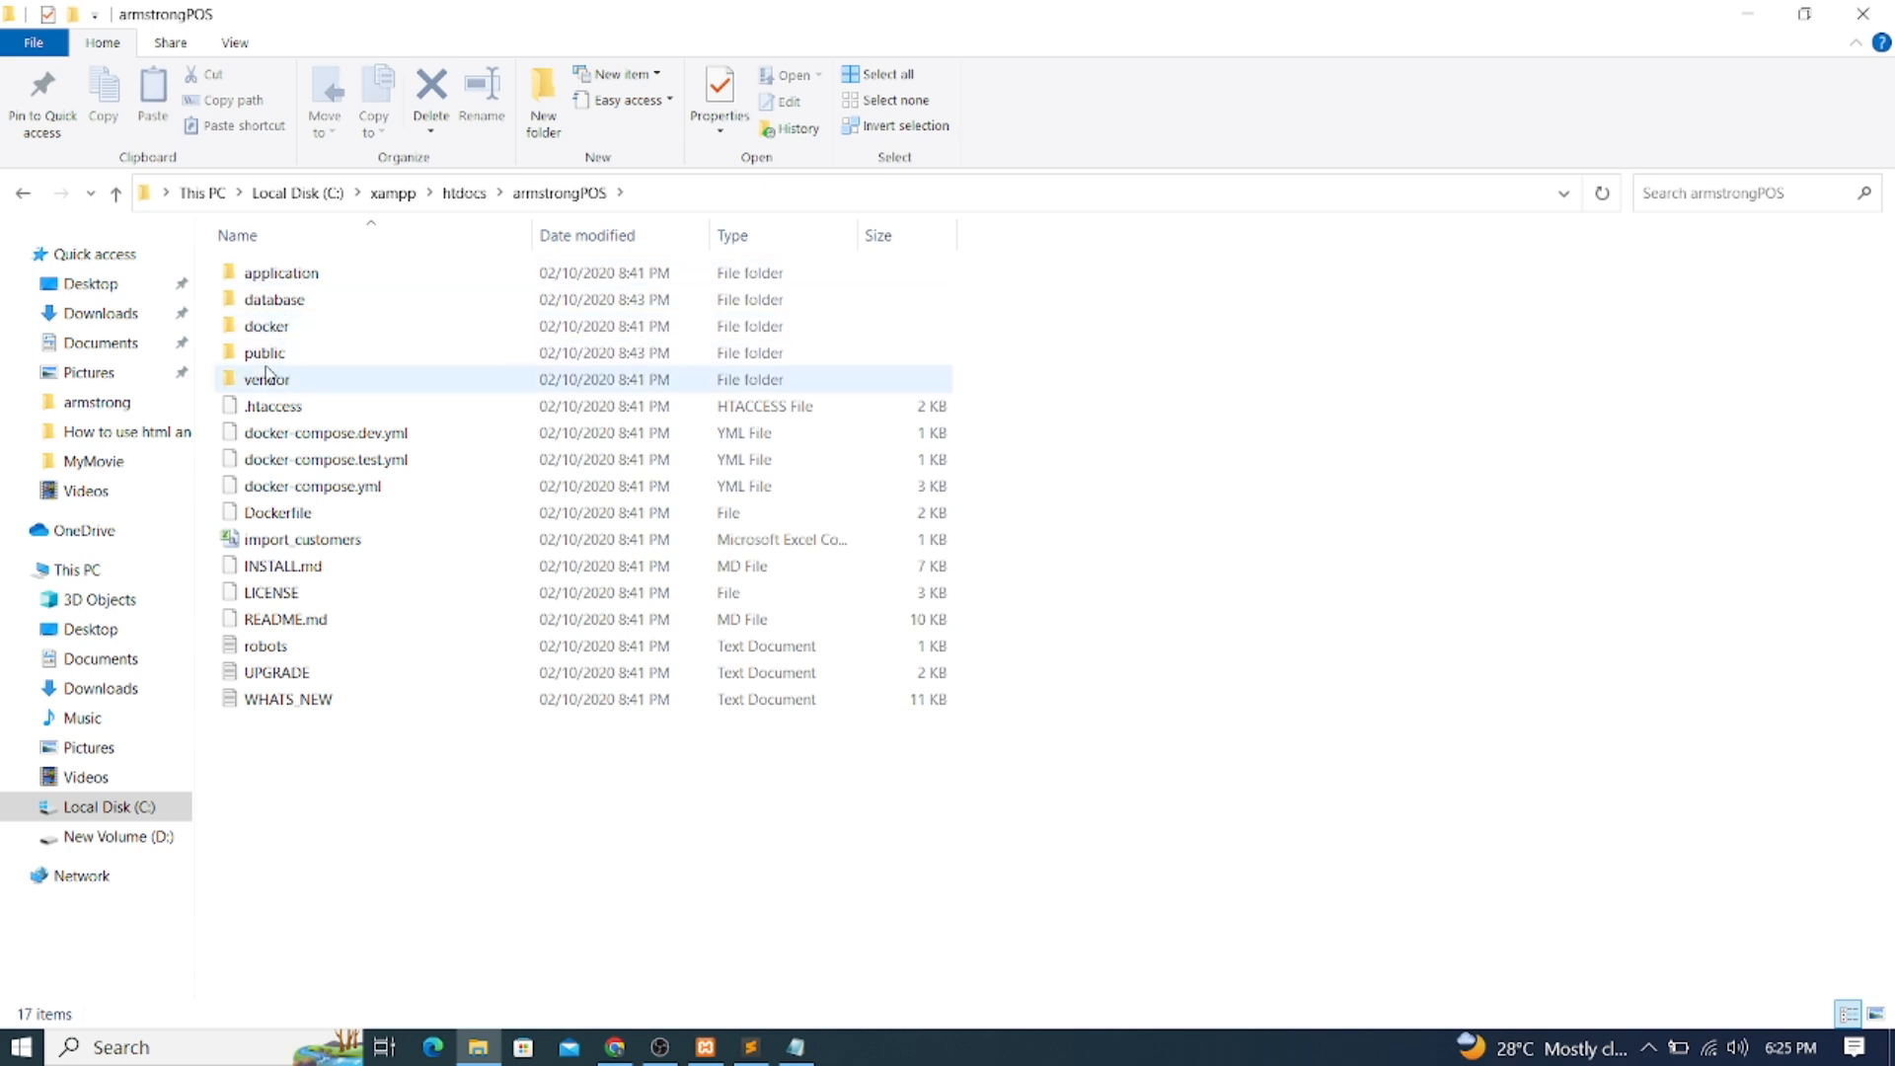
pyautogui.moveTo(276, 364)
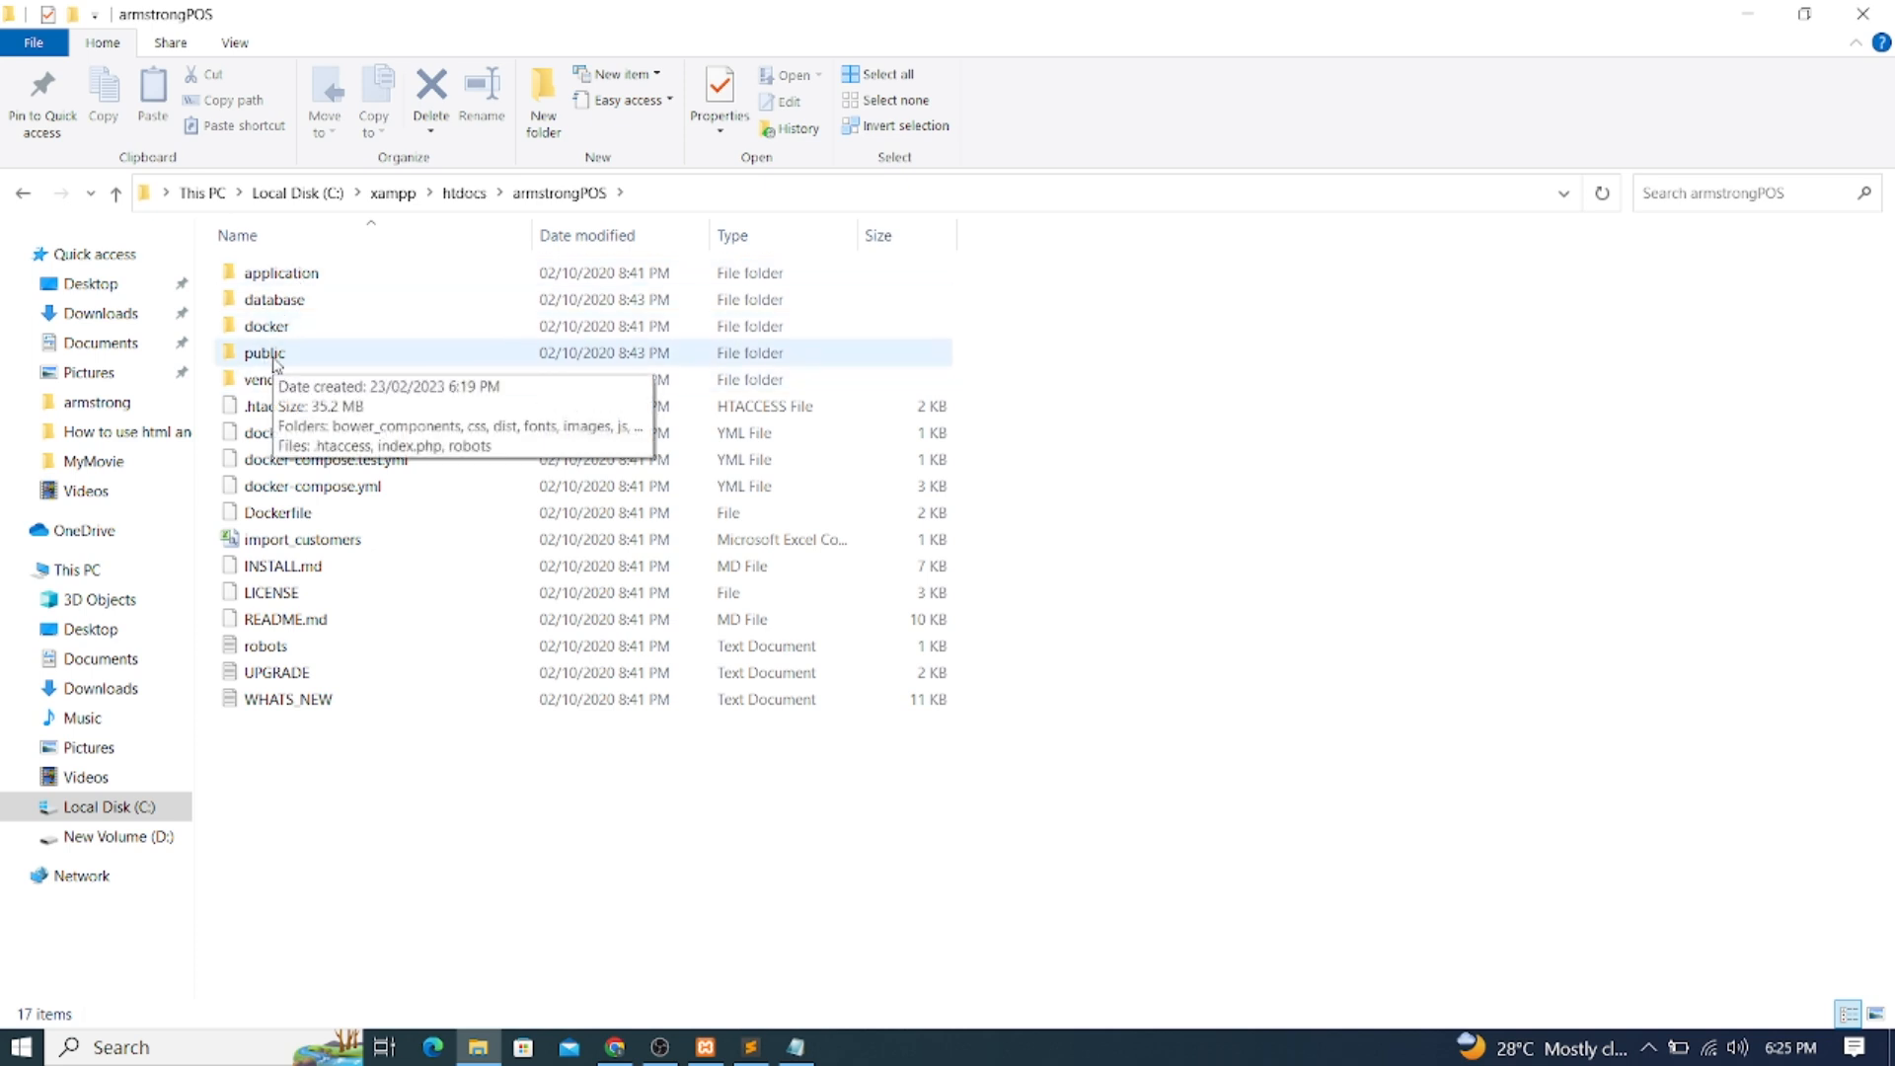
pyautogui.rightClick(277, 364)
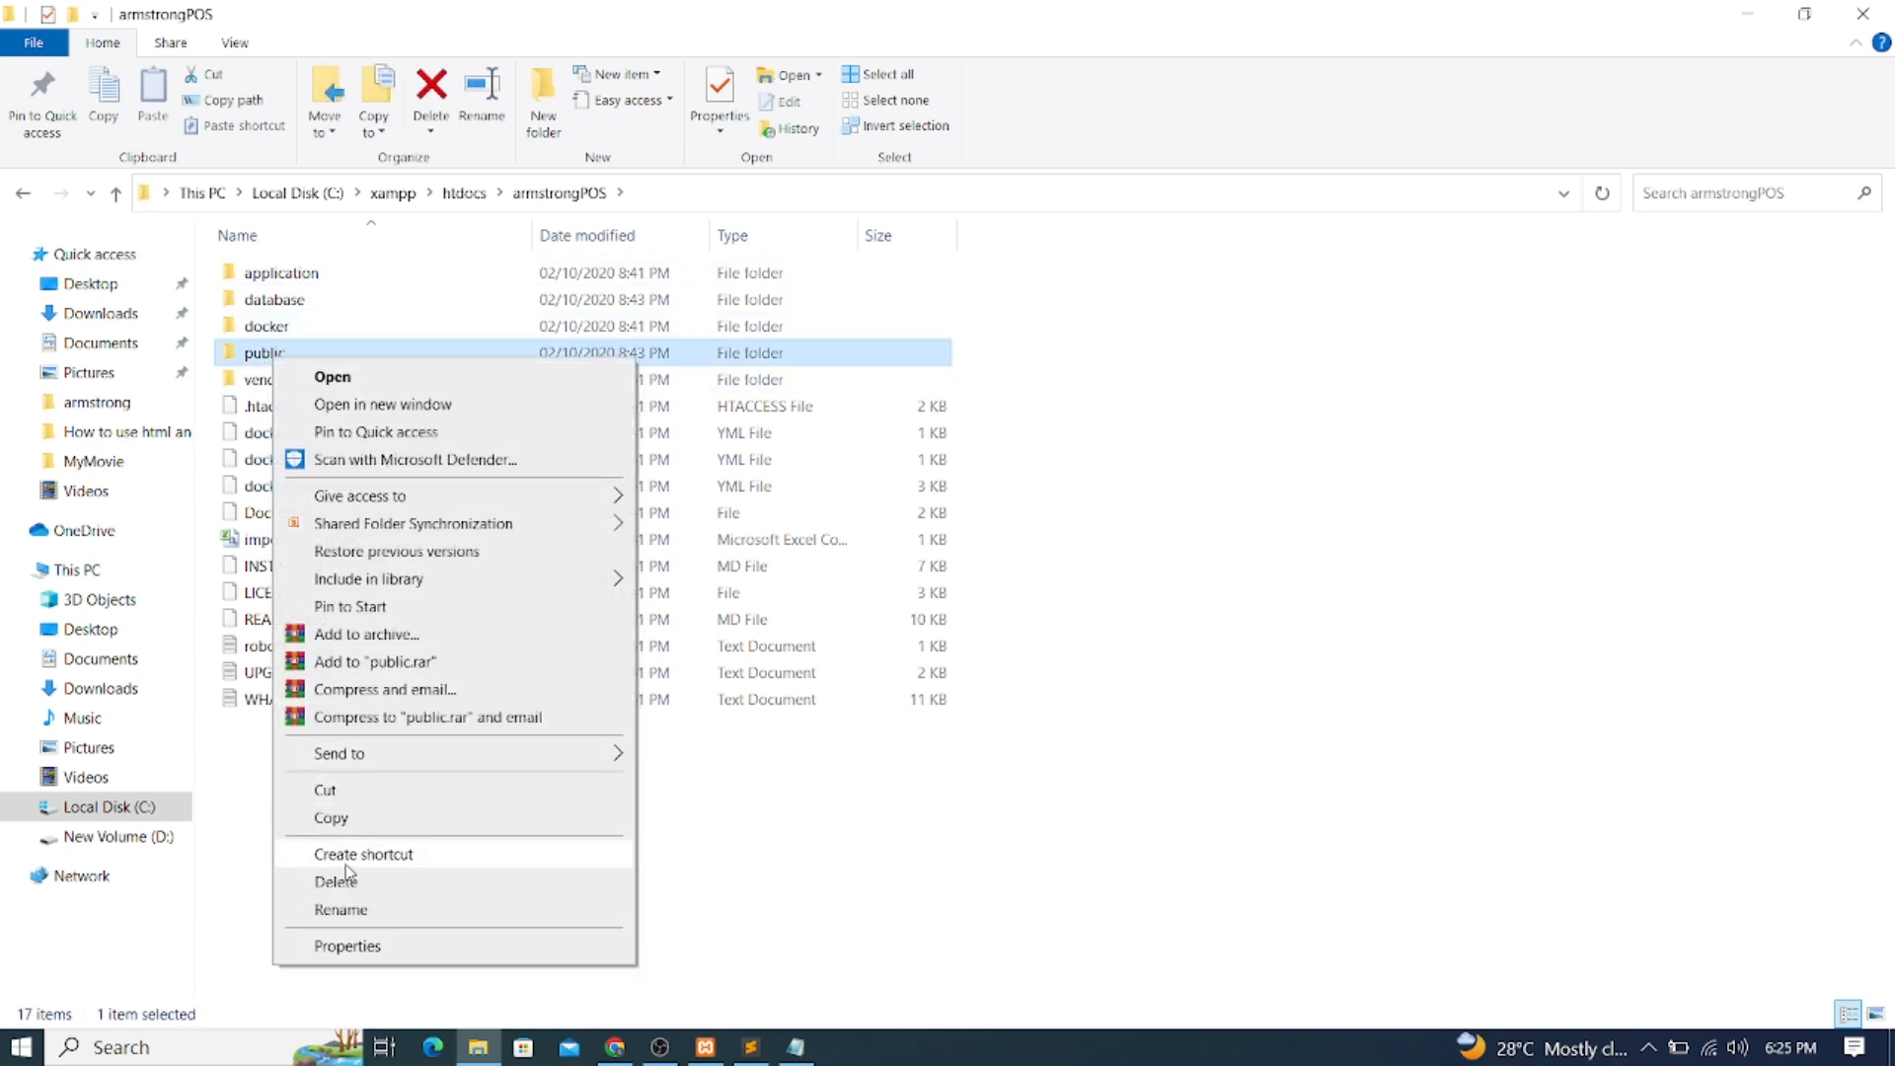
pyautogui.click(341, 909)
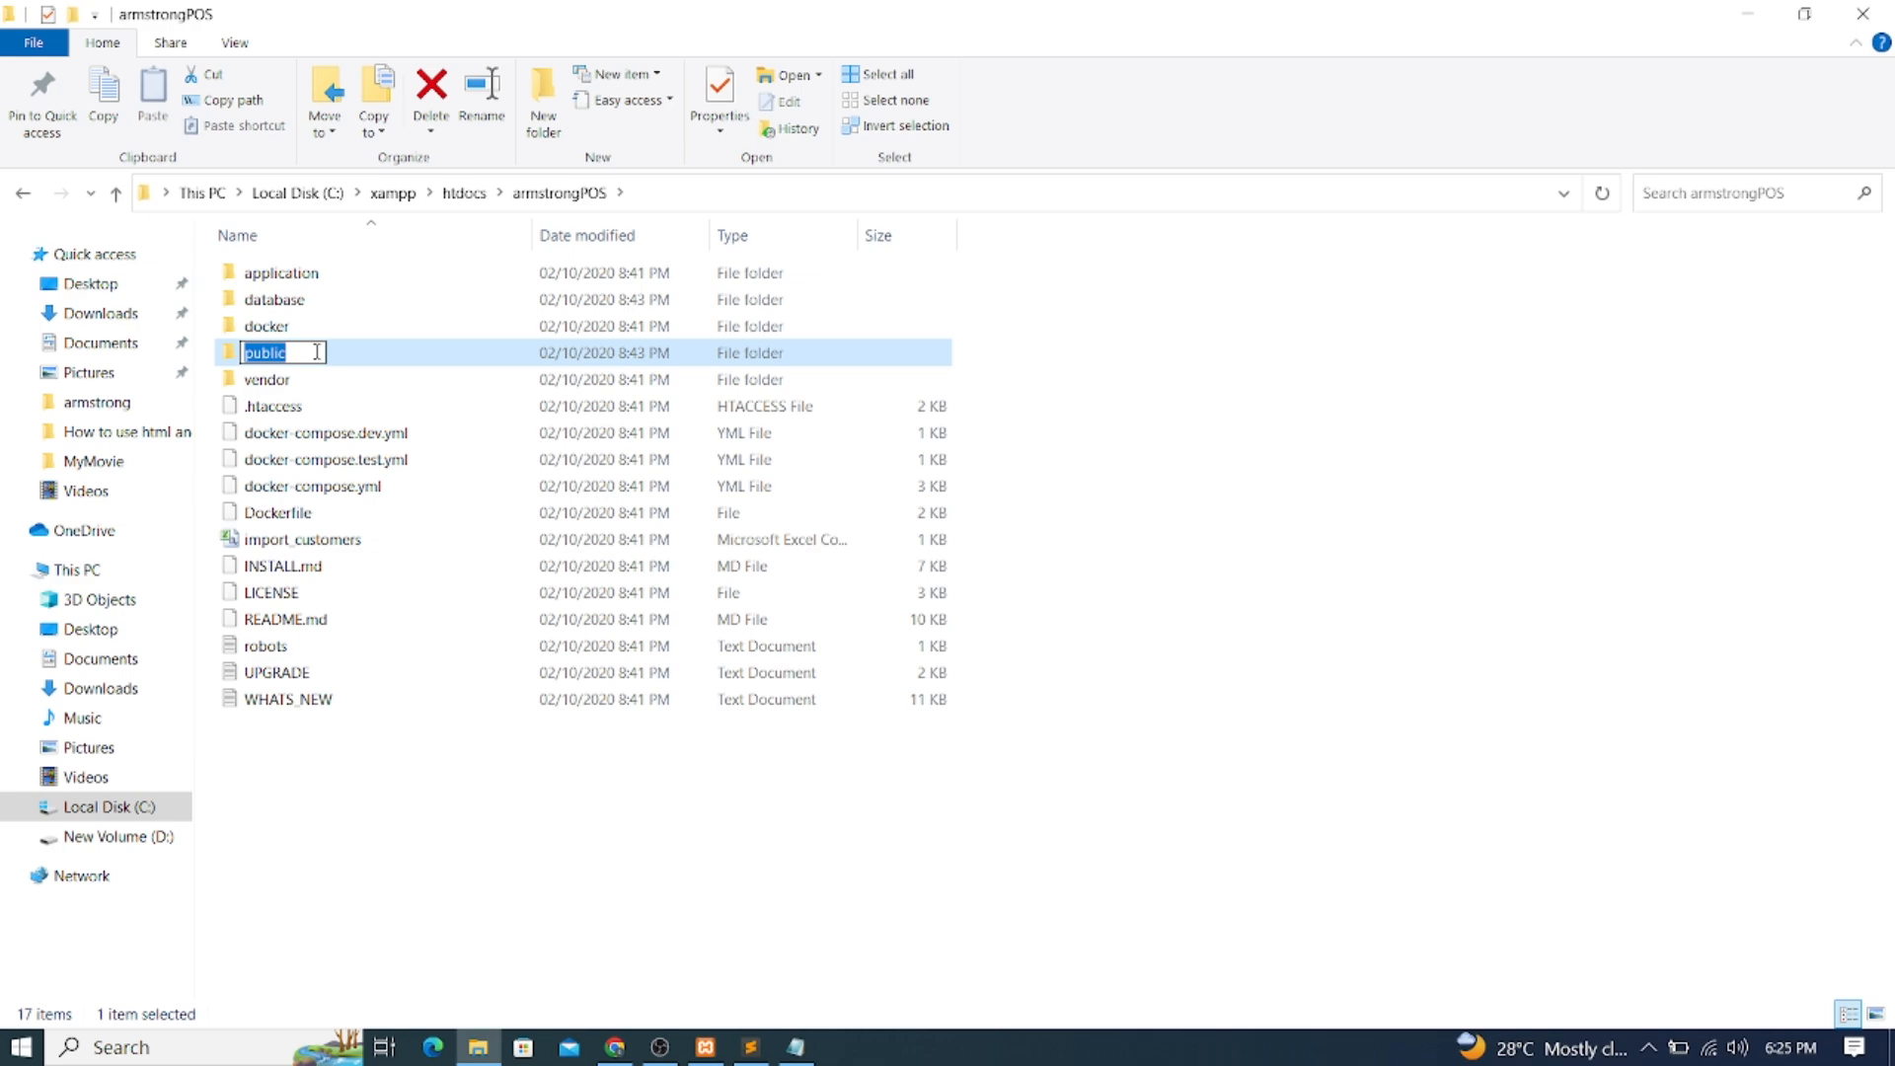
pyautogui.click(612, 1048)
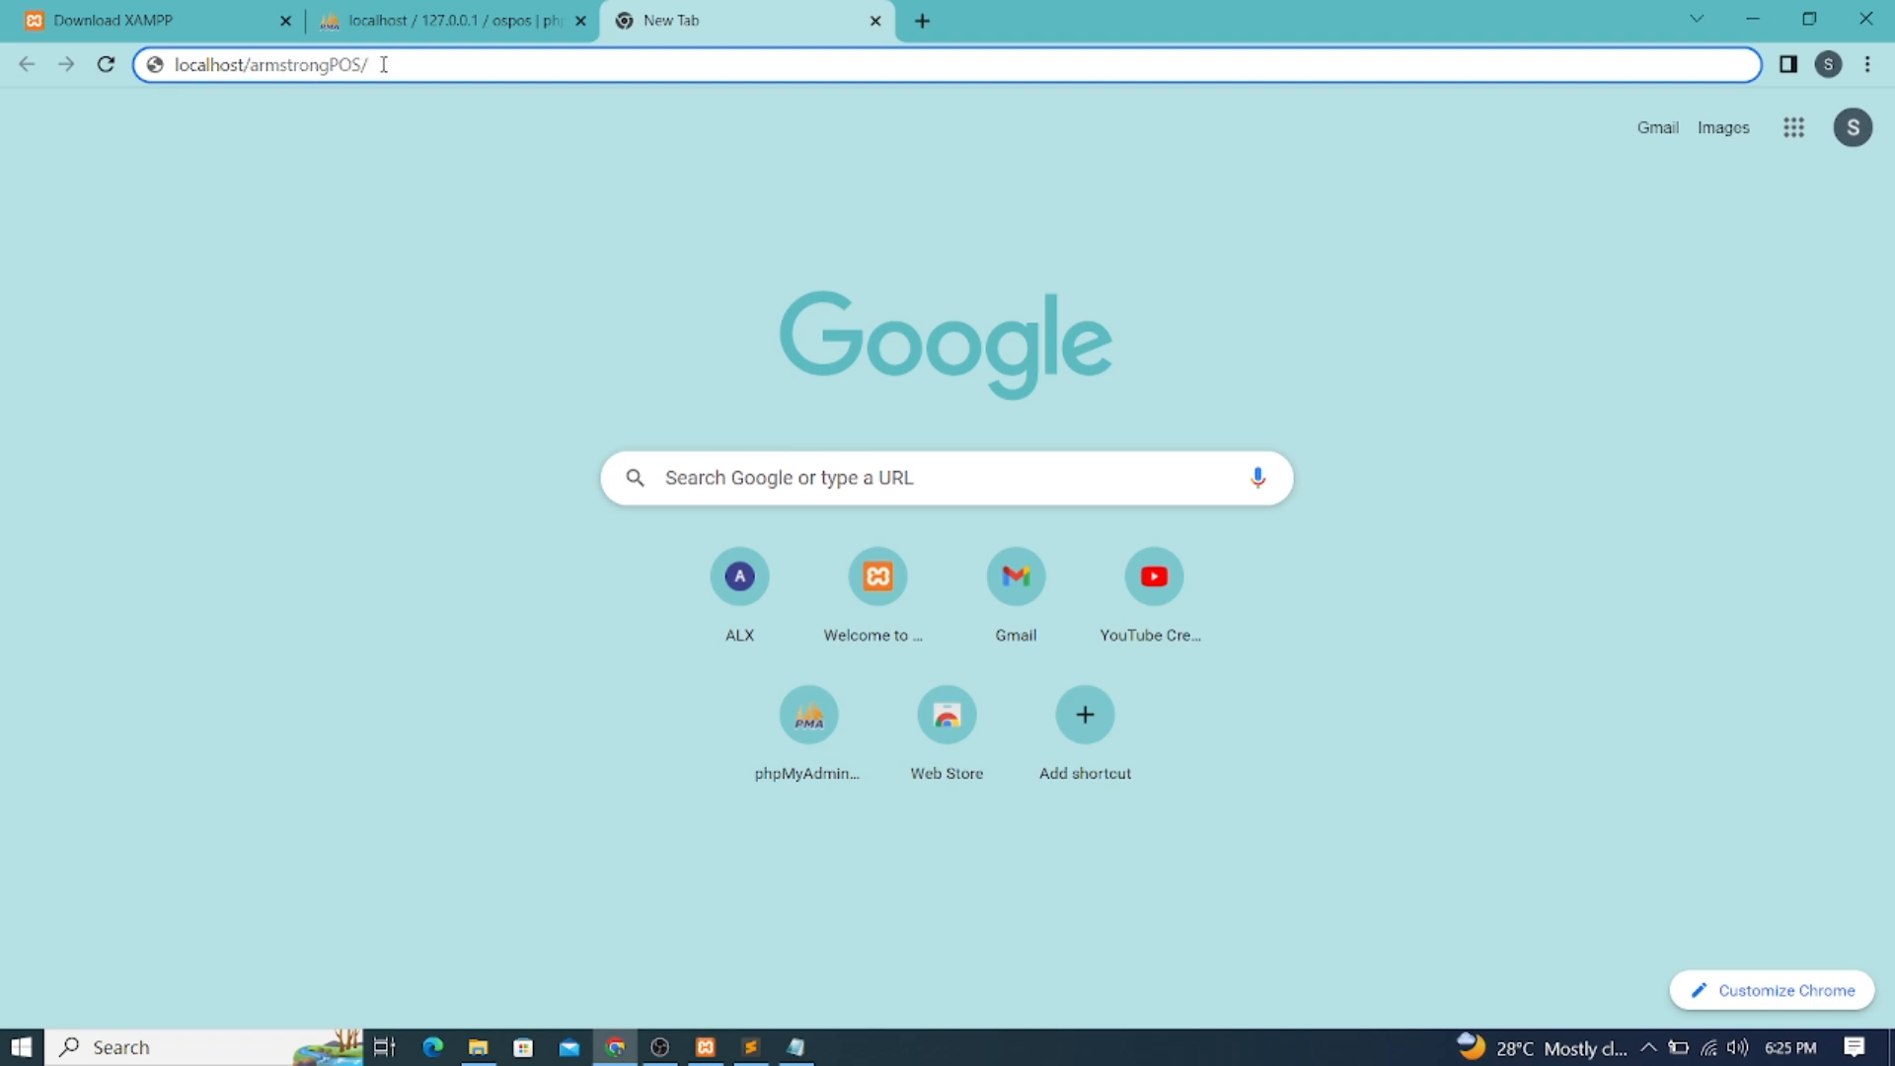
# Load localhost/armstrongPOS/public/ and reload it after it returns HTTP ERROR 500
pyautogui.write('public')
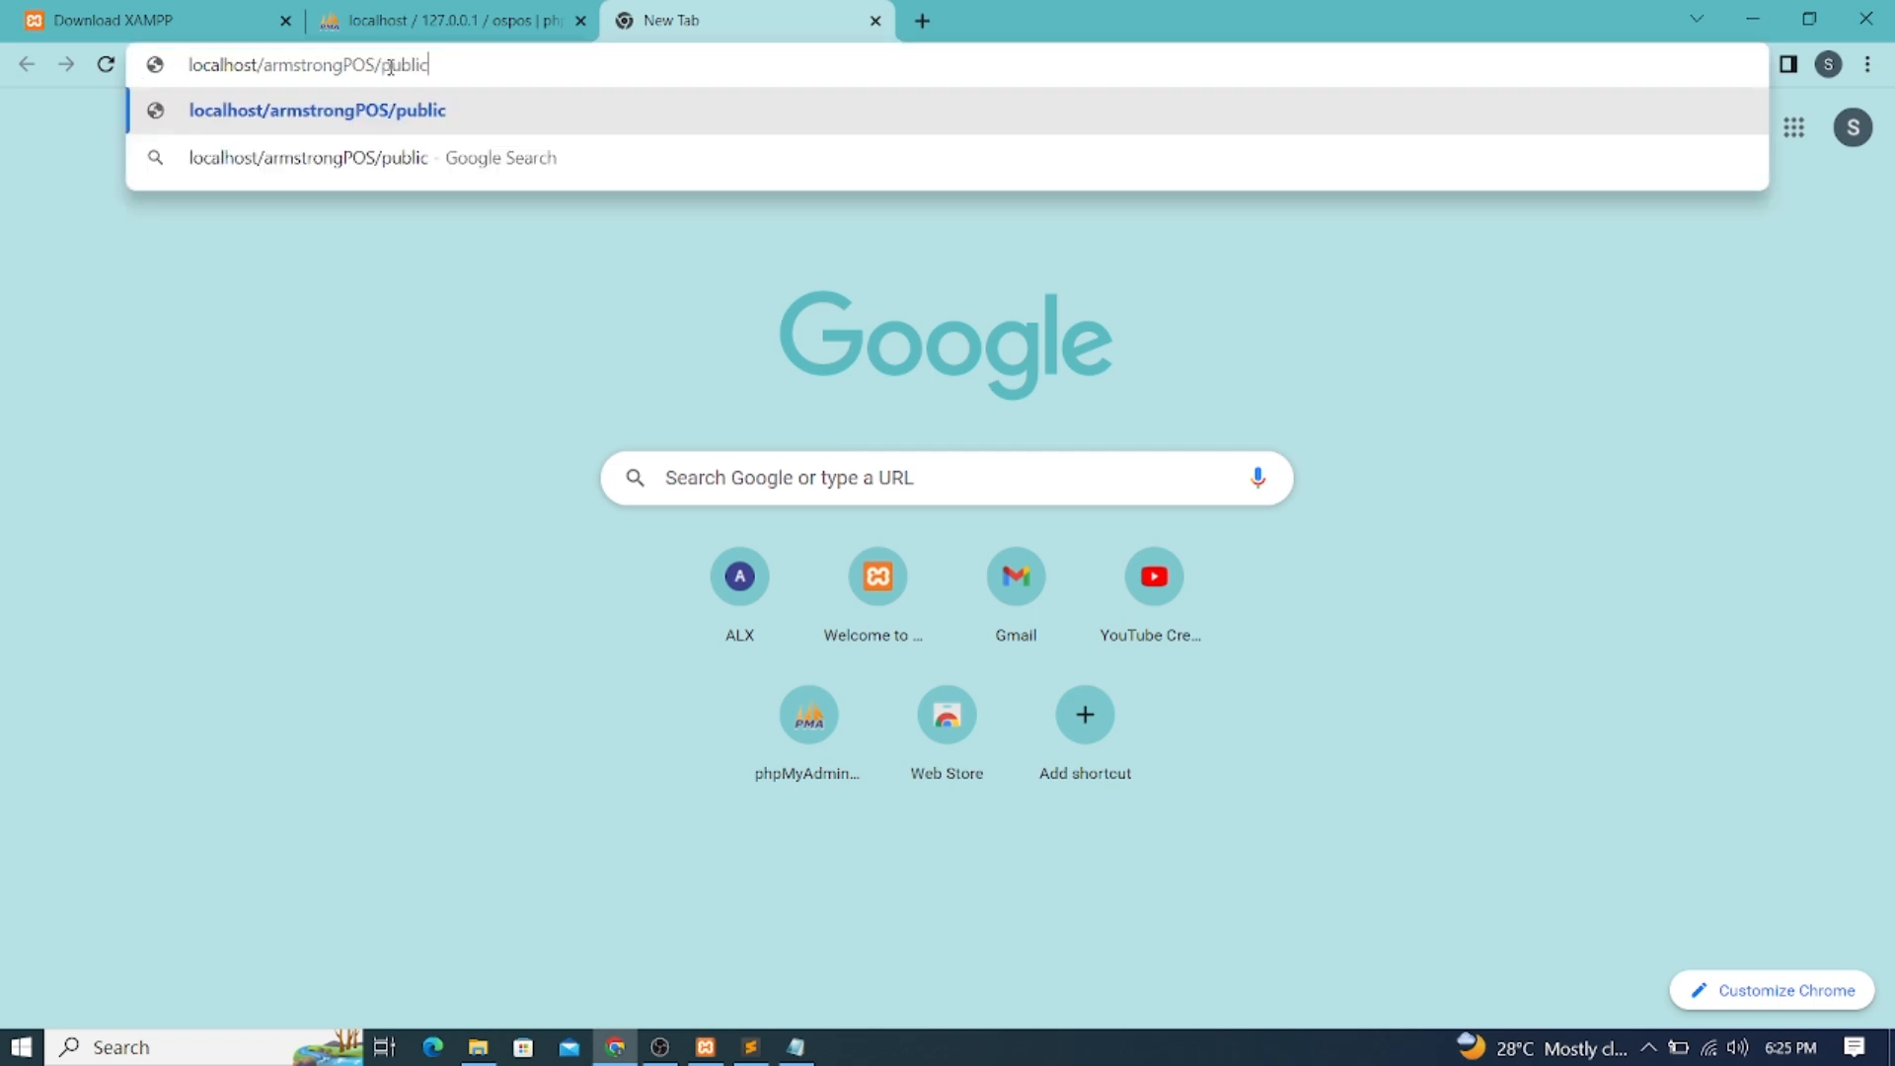
pyautogui.press('Return')
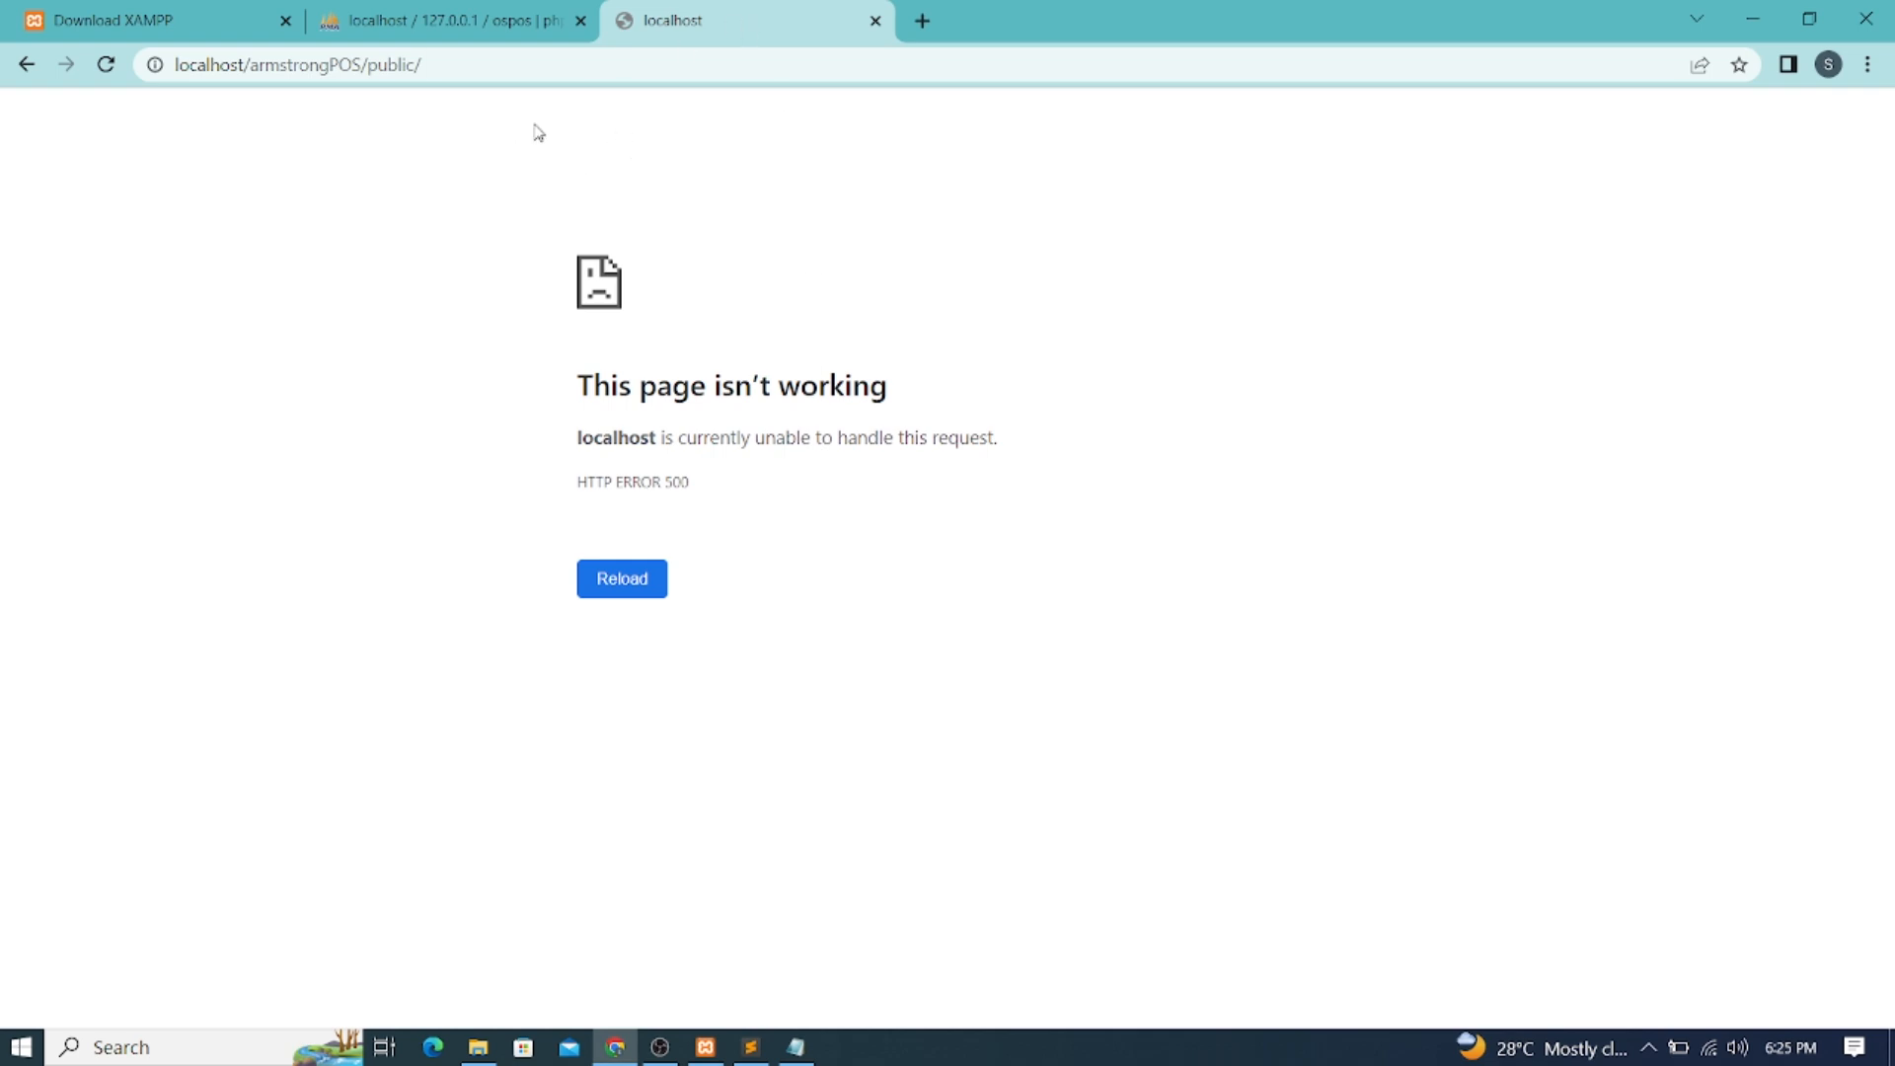
pyautogui.click(481, 62)
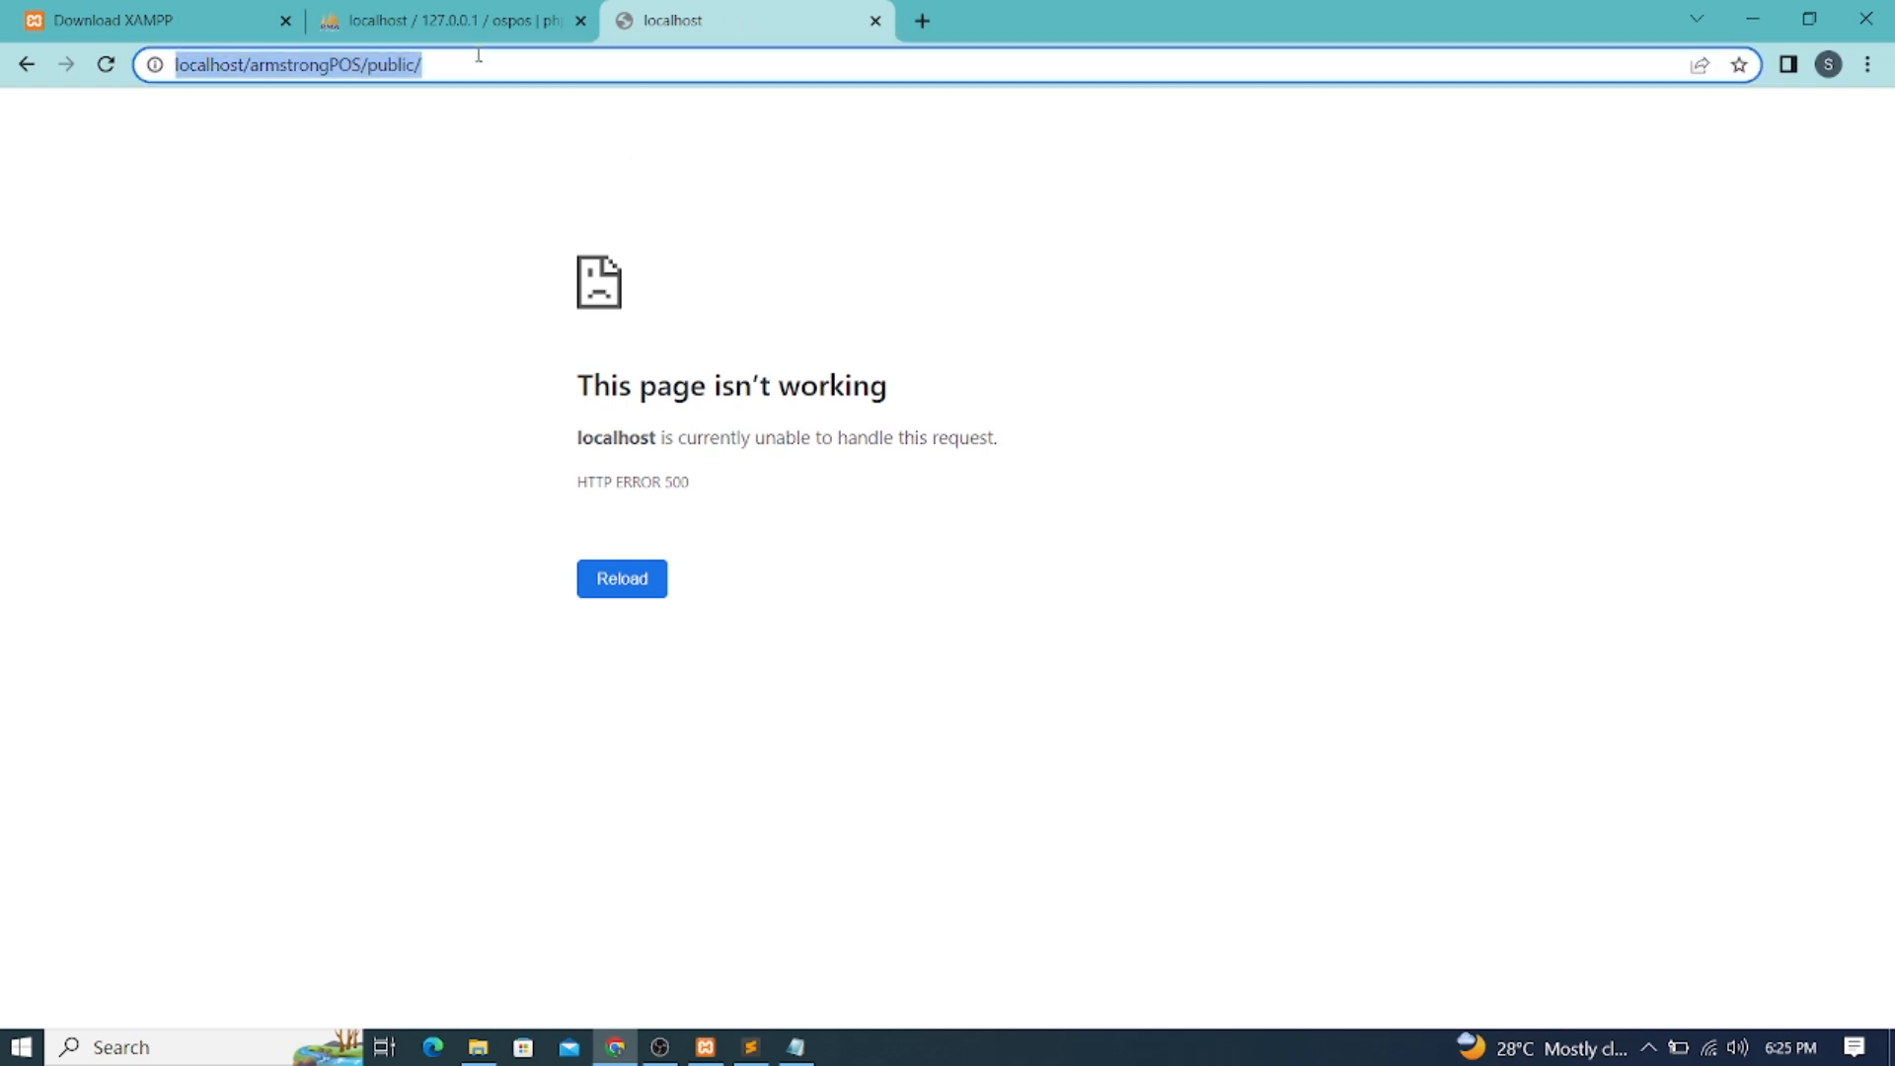
pyautogui.press('Return')
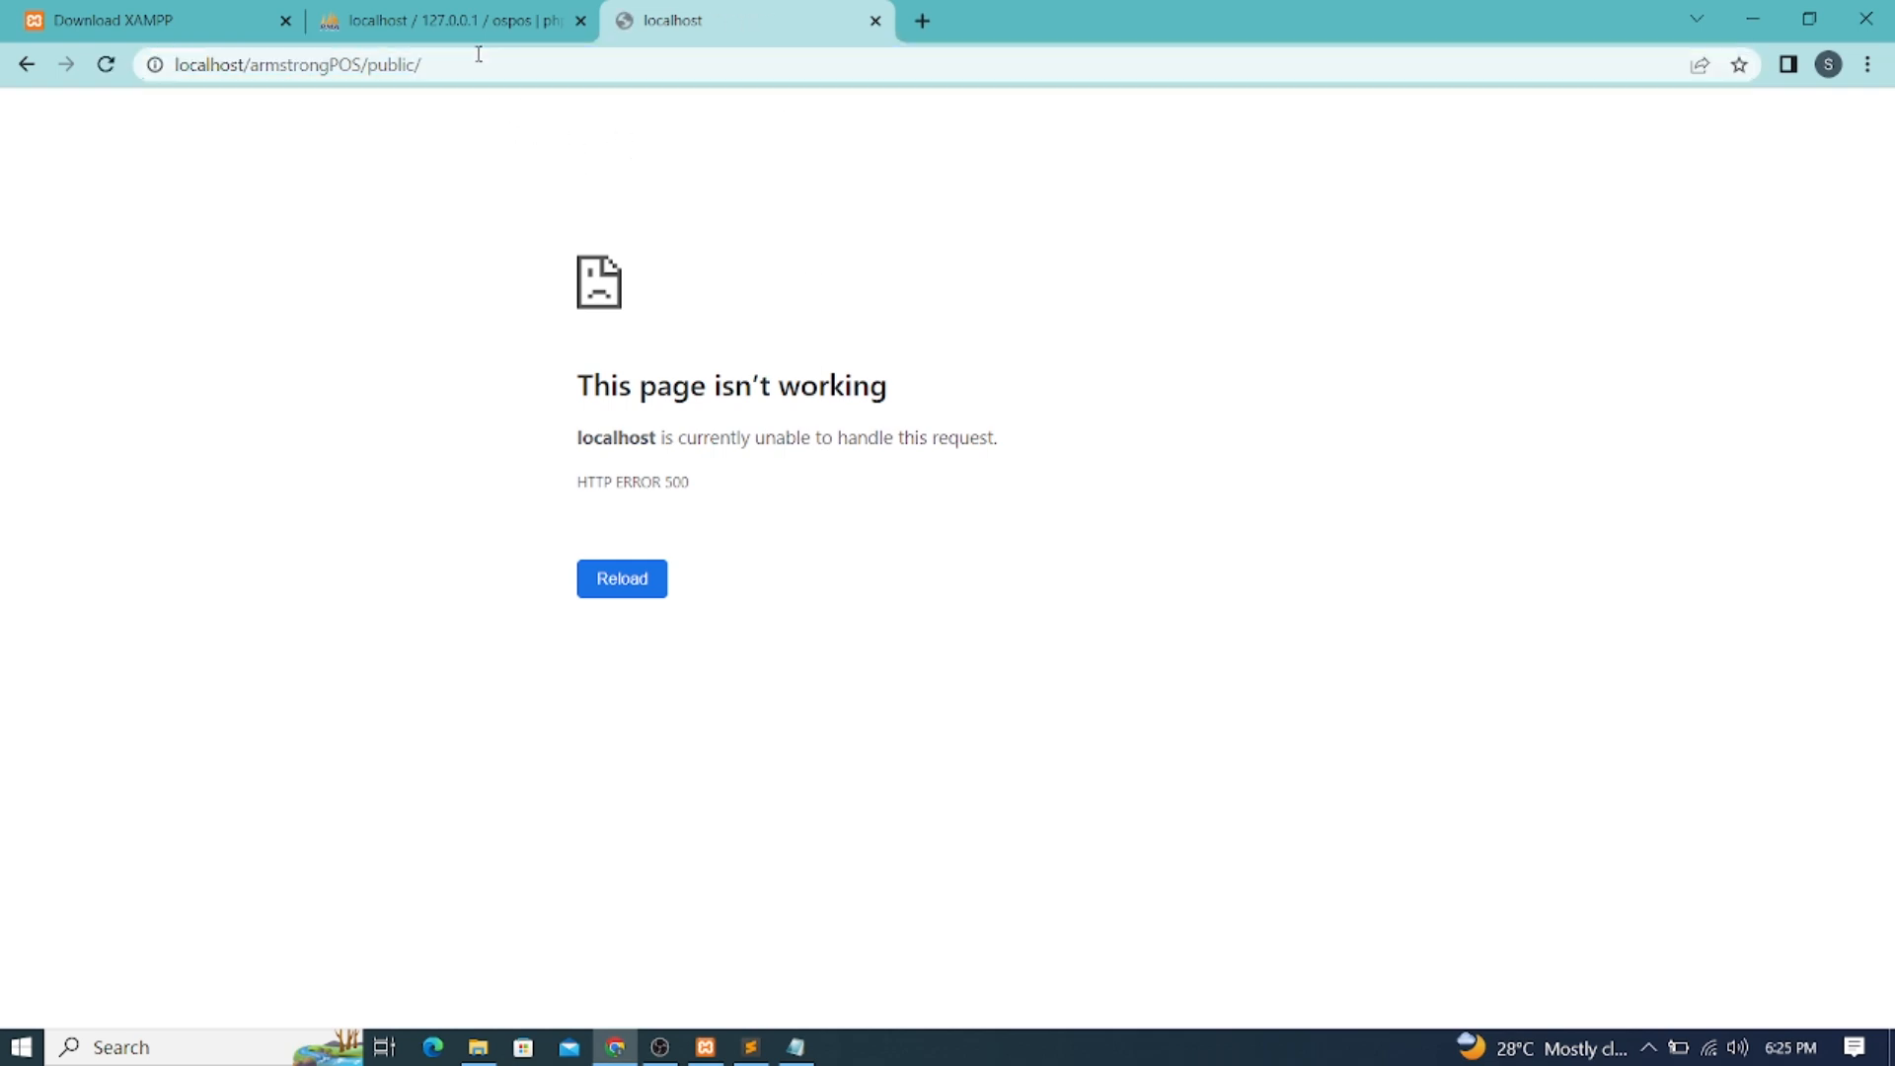
# Check XAMPP services, refresh the ospos table list, and bring up database.php
pyautogui.click(705, 1046)
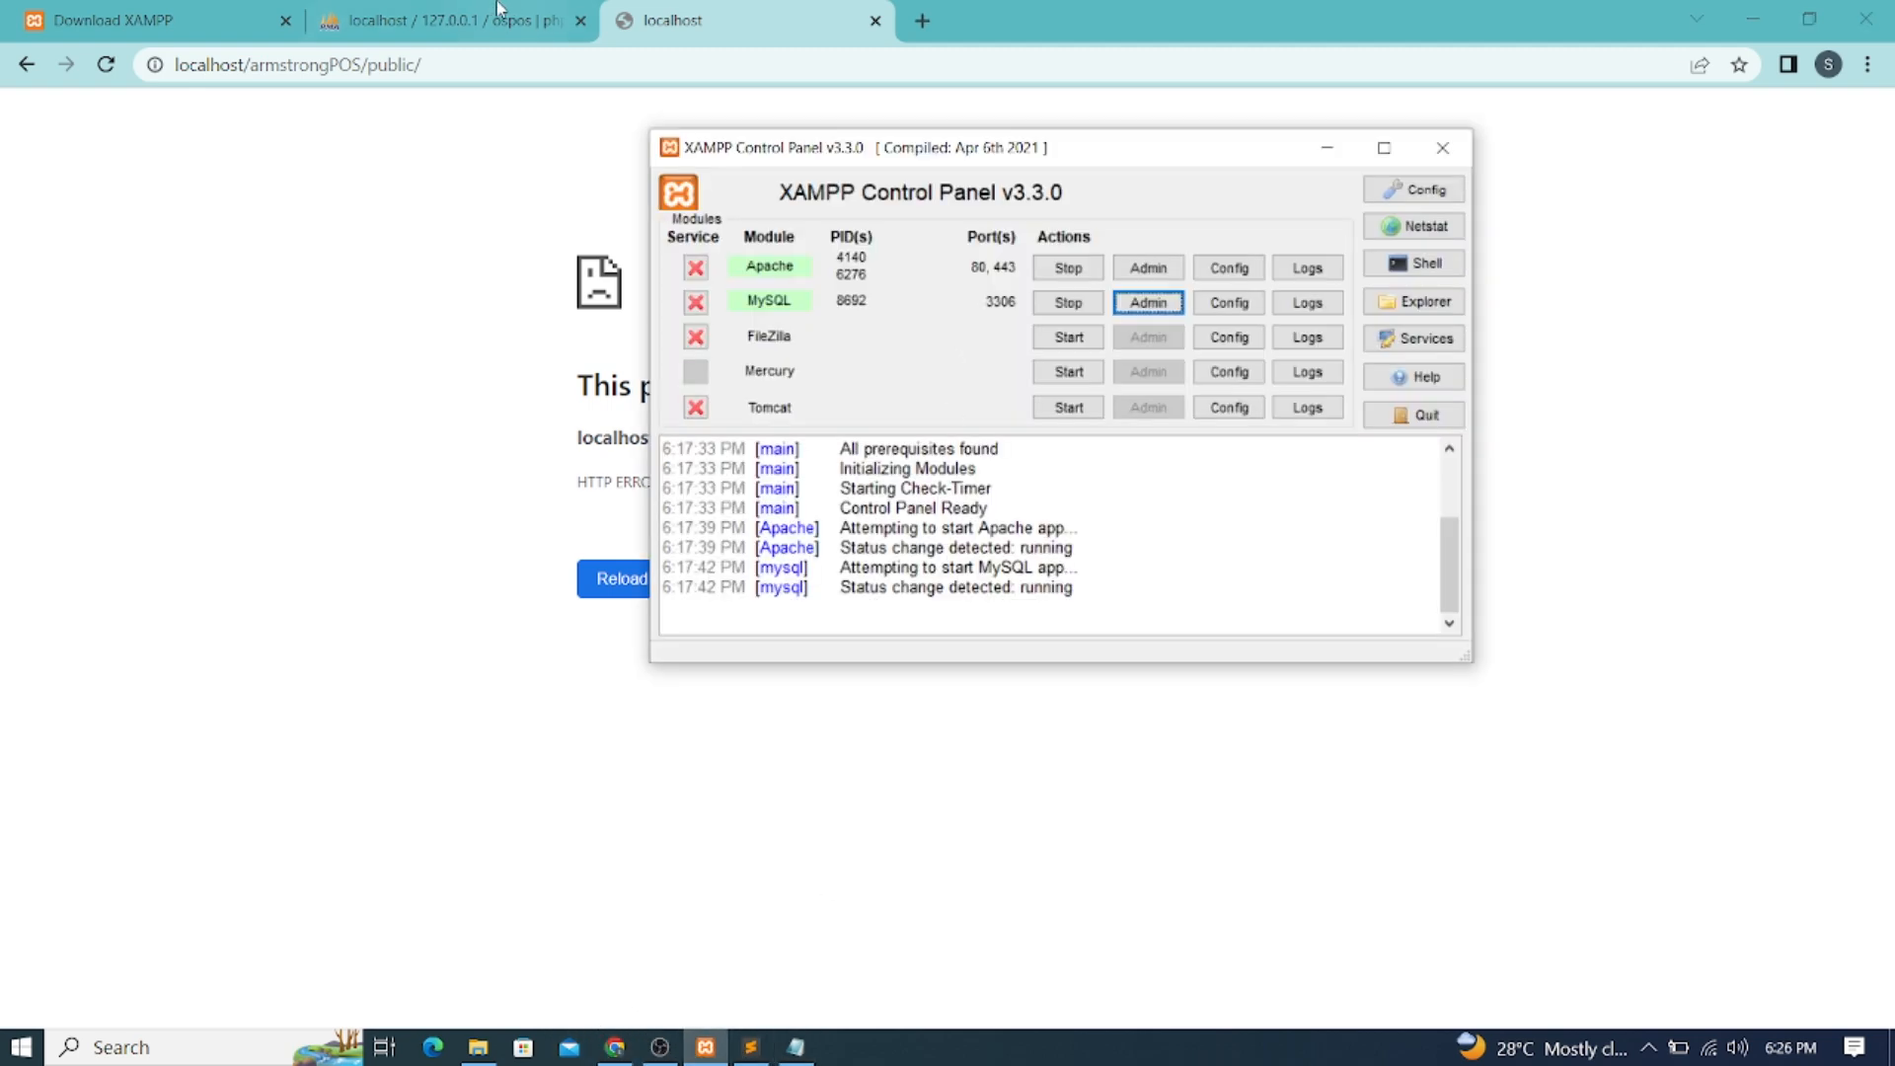
pyautogui.click(453, 22)
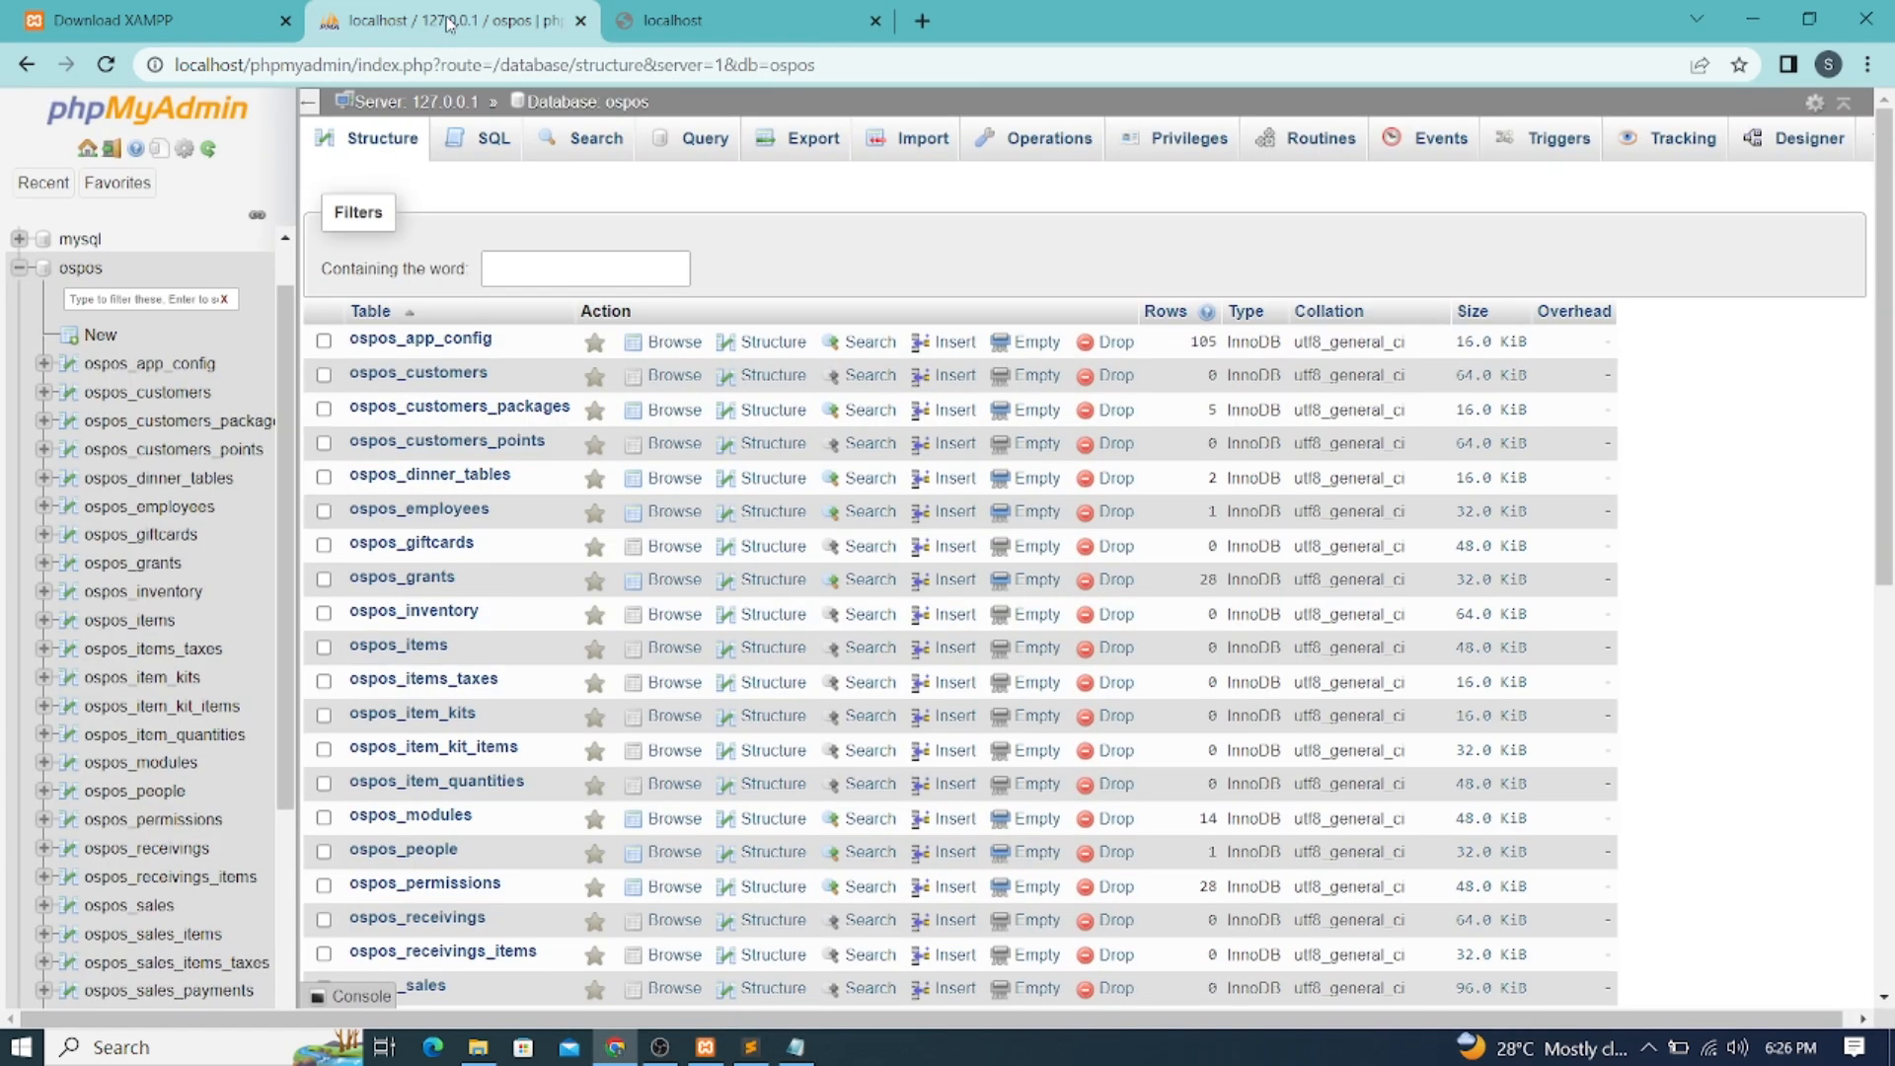
pyautogui.click(106, 65)
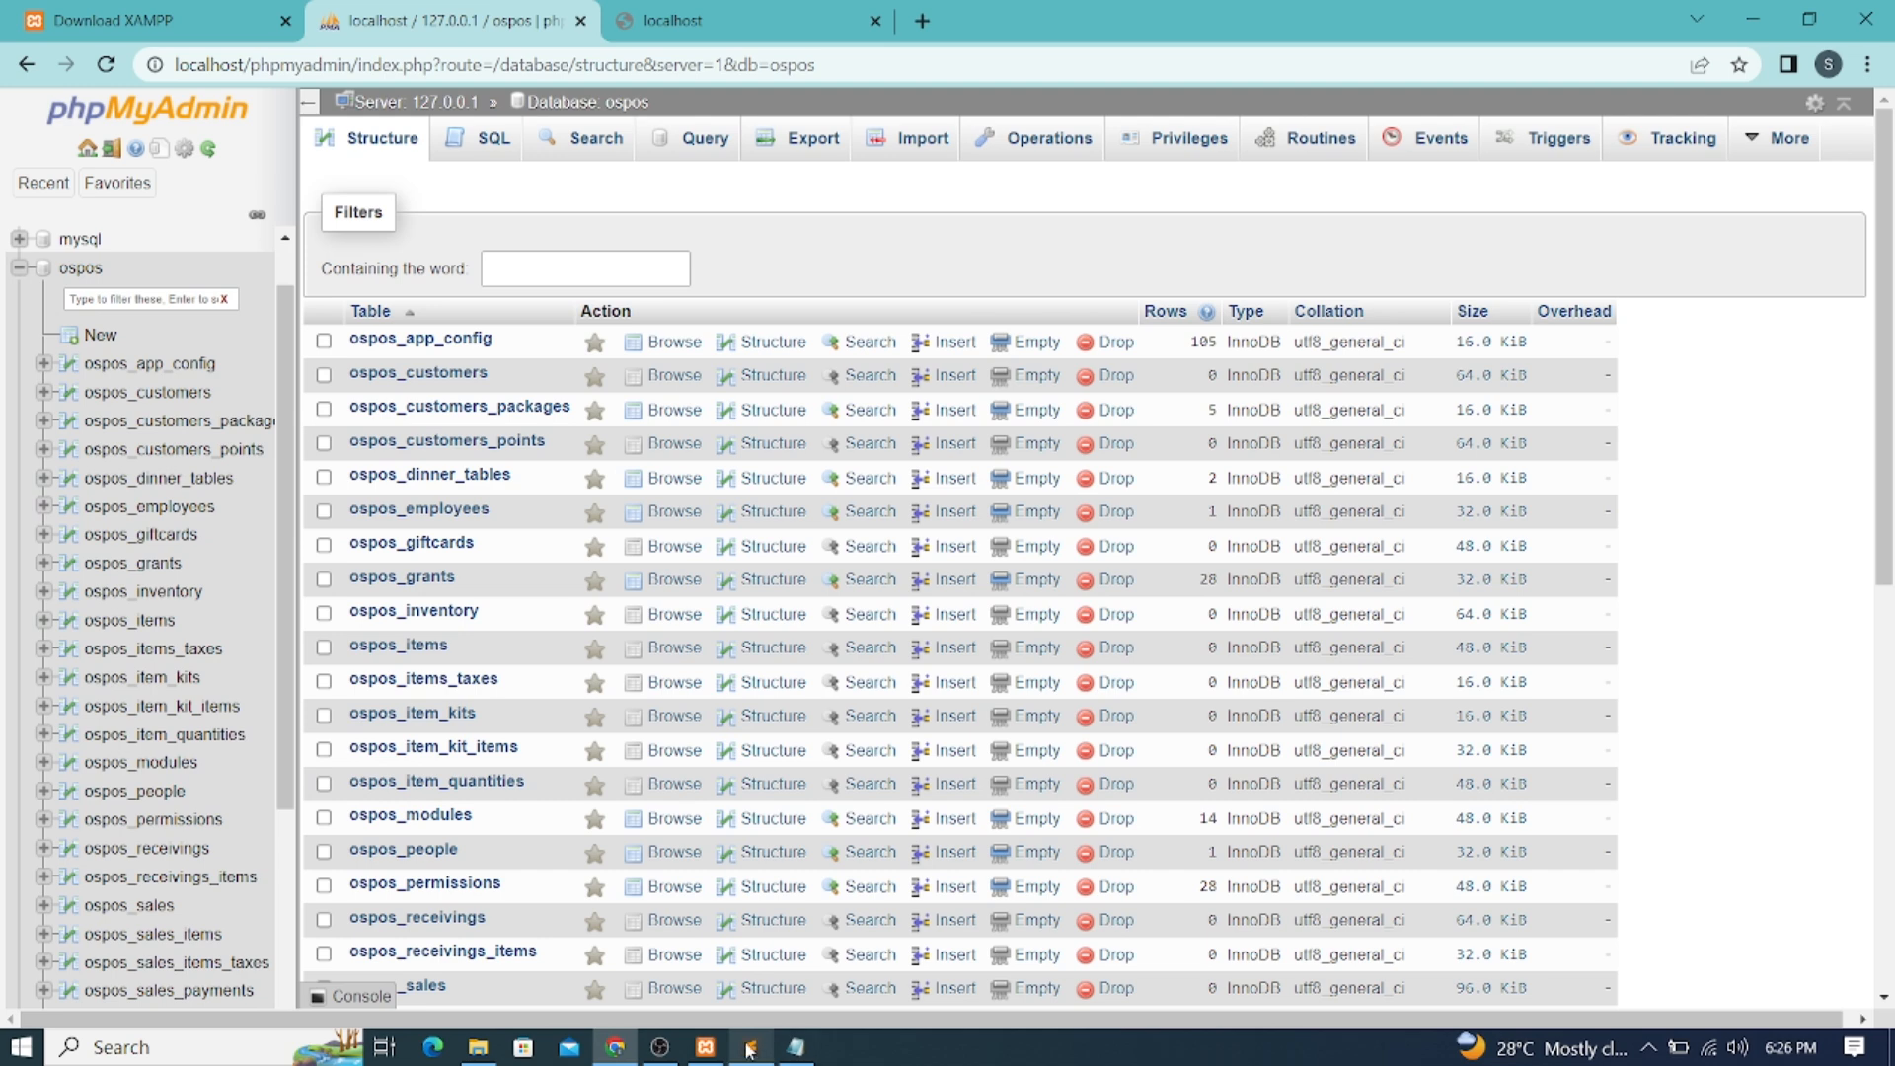
pyautogui.moveTo(726, 1055)
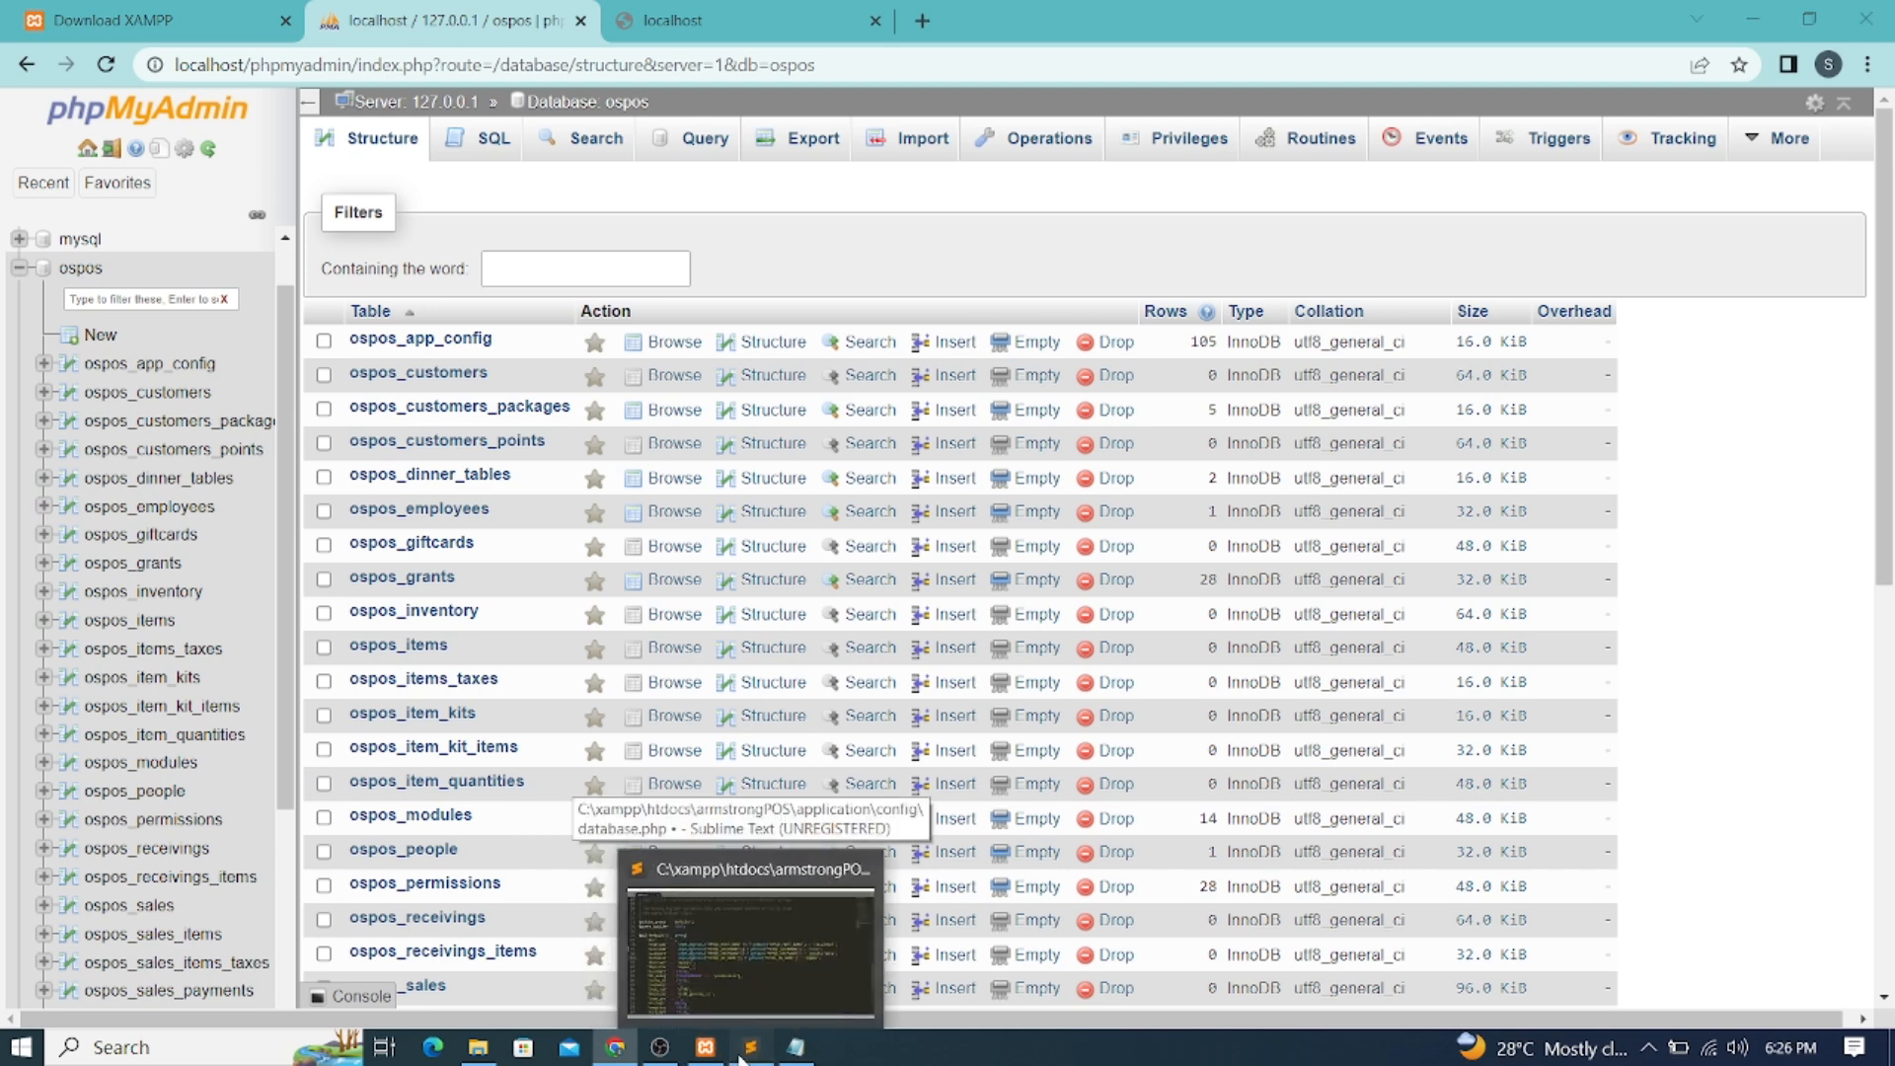
pyautogui.click(740, 1054)
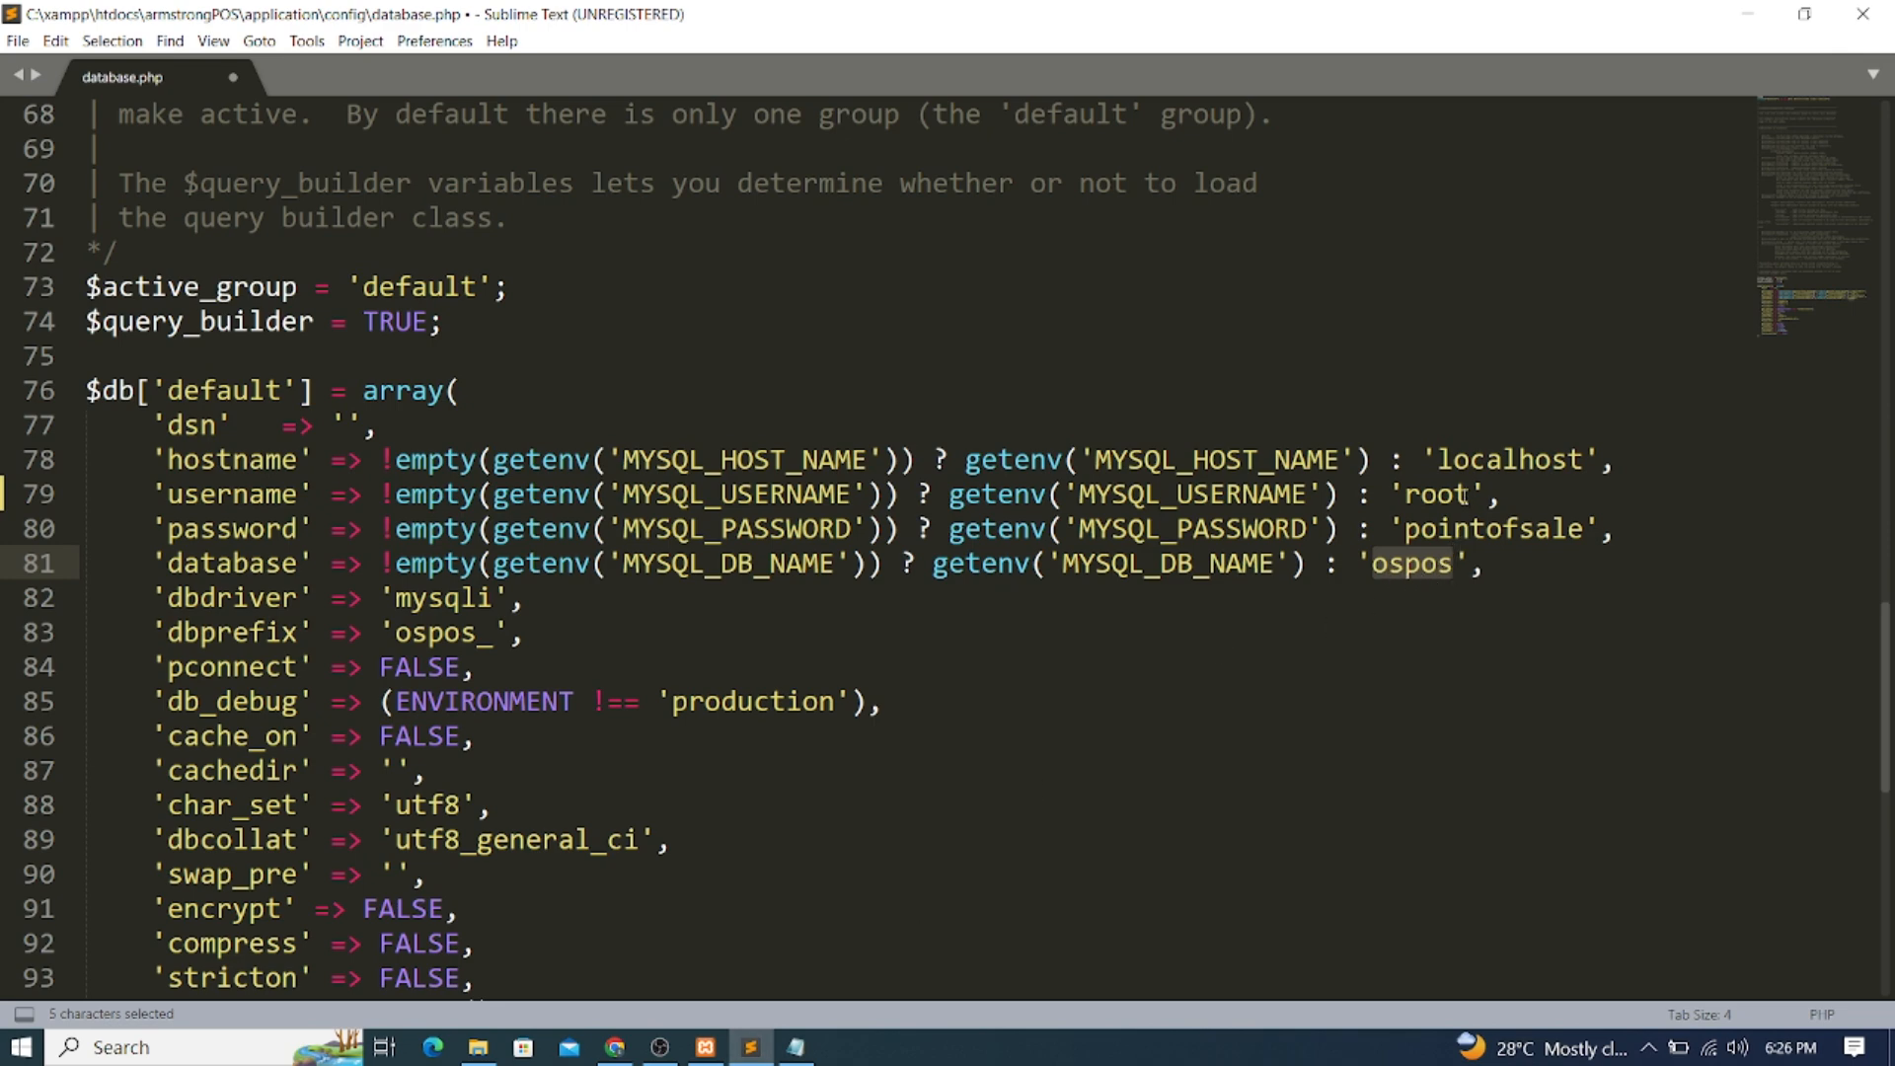
# Change the username to 'admin', save database.php, and reload the localhost site to test it
pyautogui.moveTo(1473, 493); pyautogui.dragTo(1404, 493)
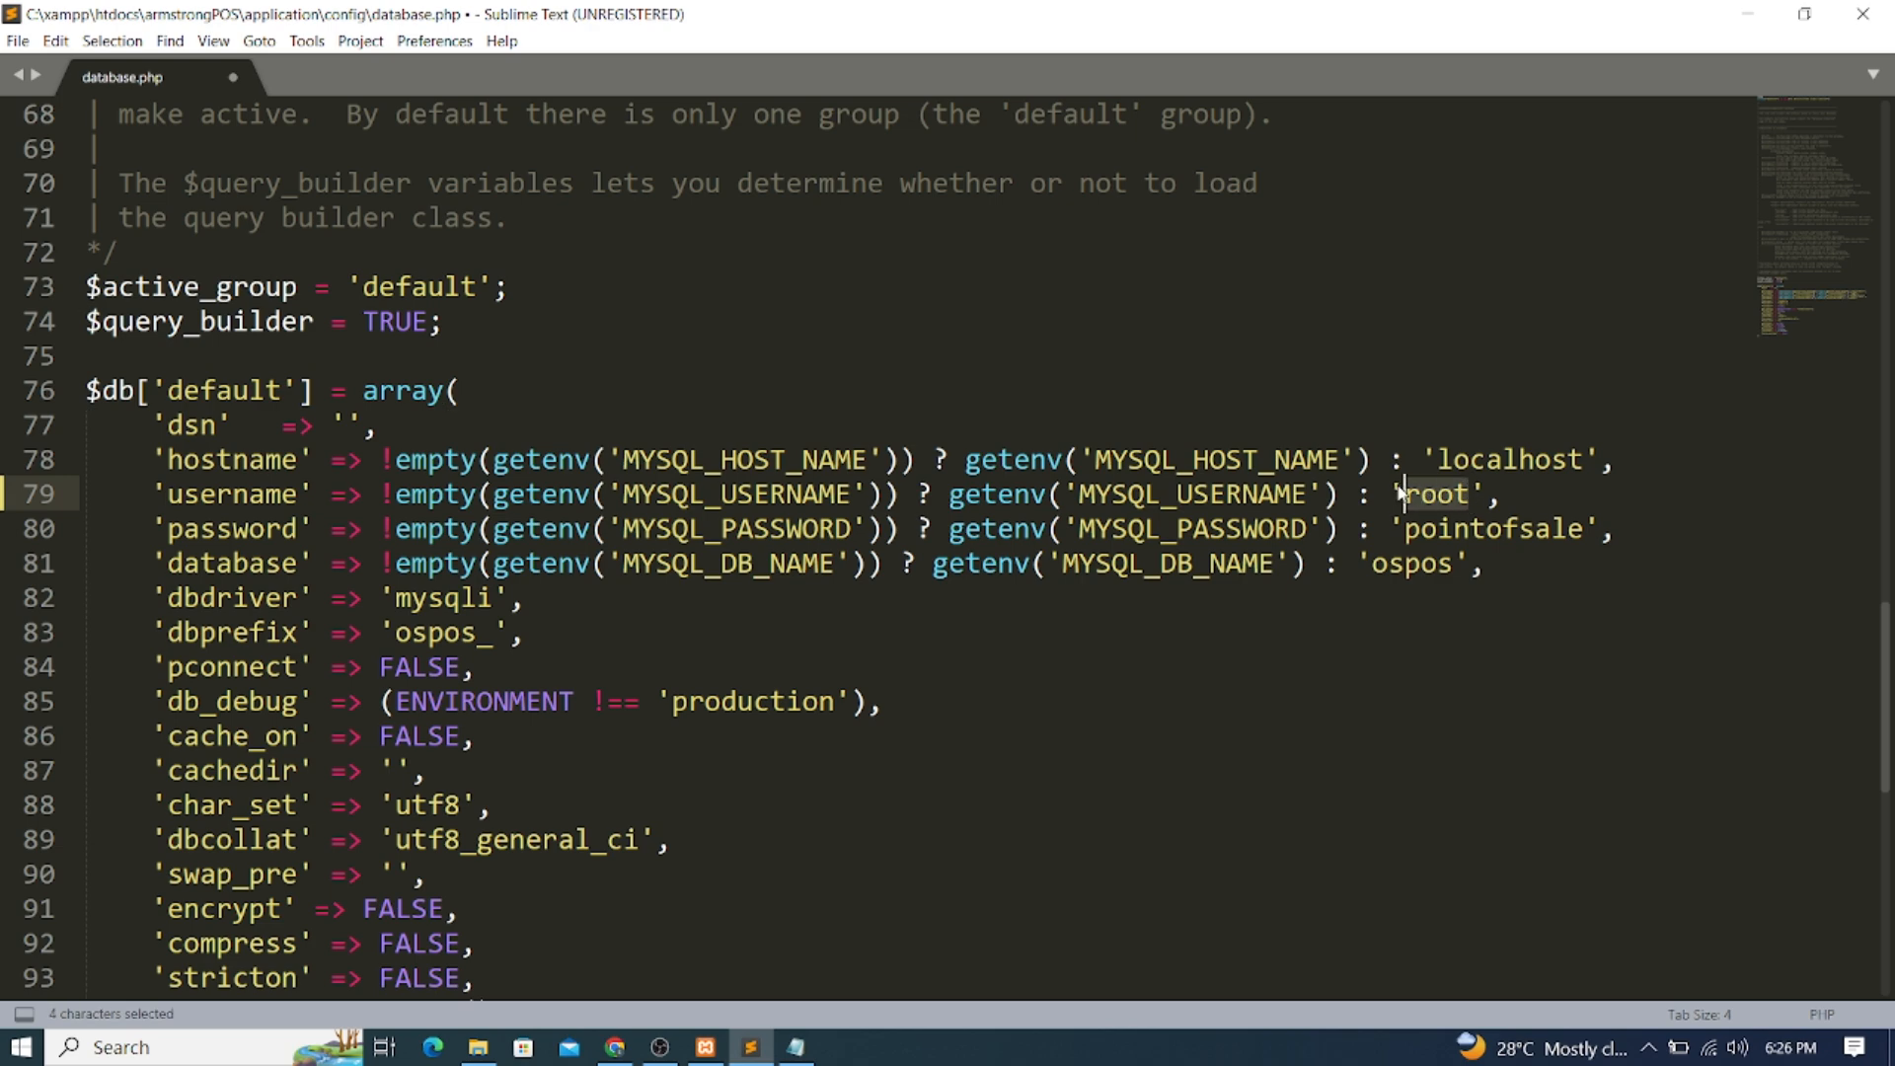
pyautogui.write('AD')
pyautogui.press('BackSpace')
pyautogui.press('BackSpace')
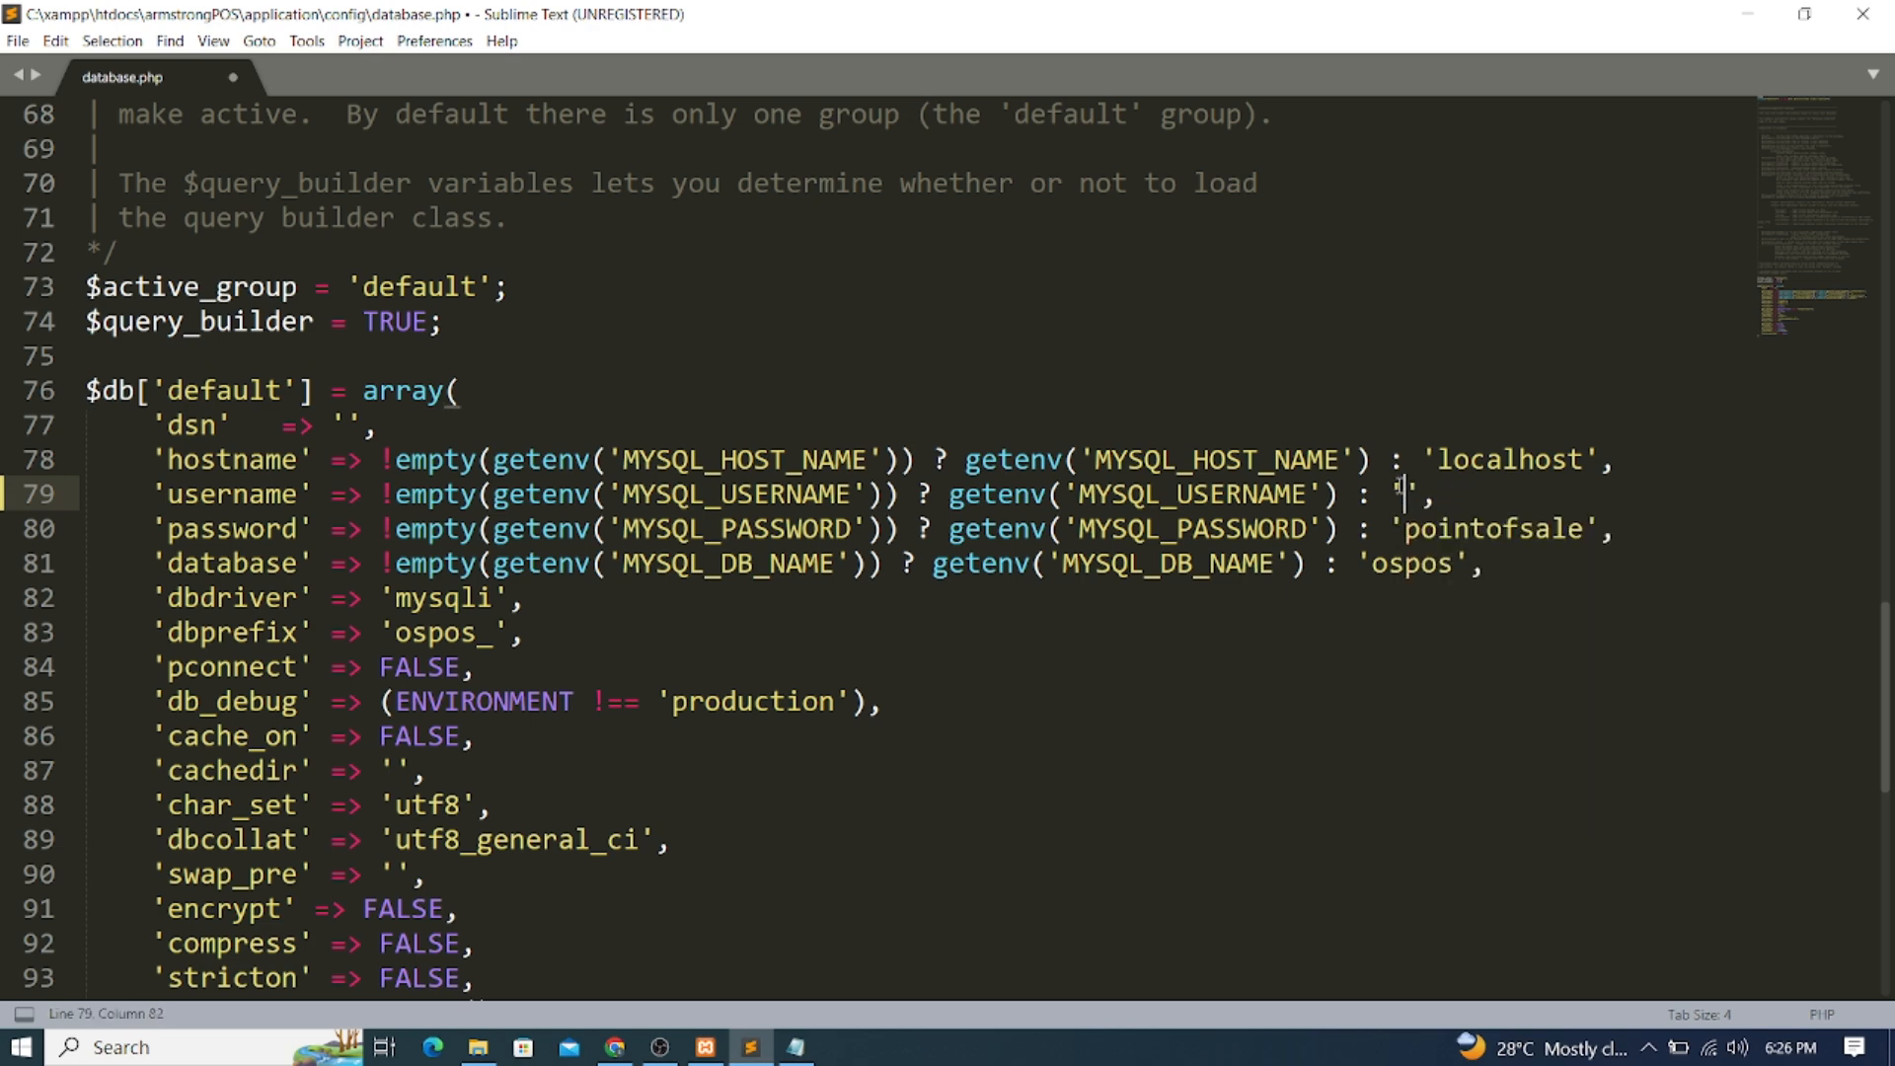
pyautogui.write('ad')
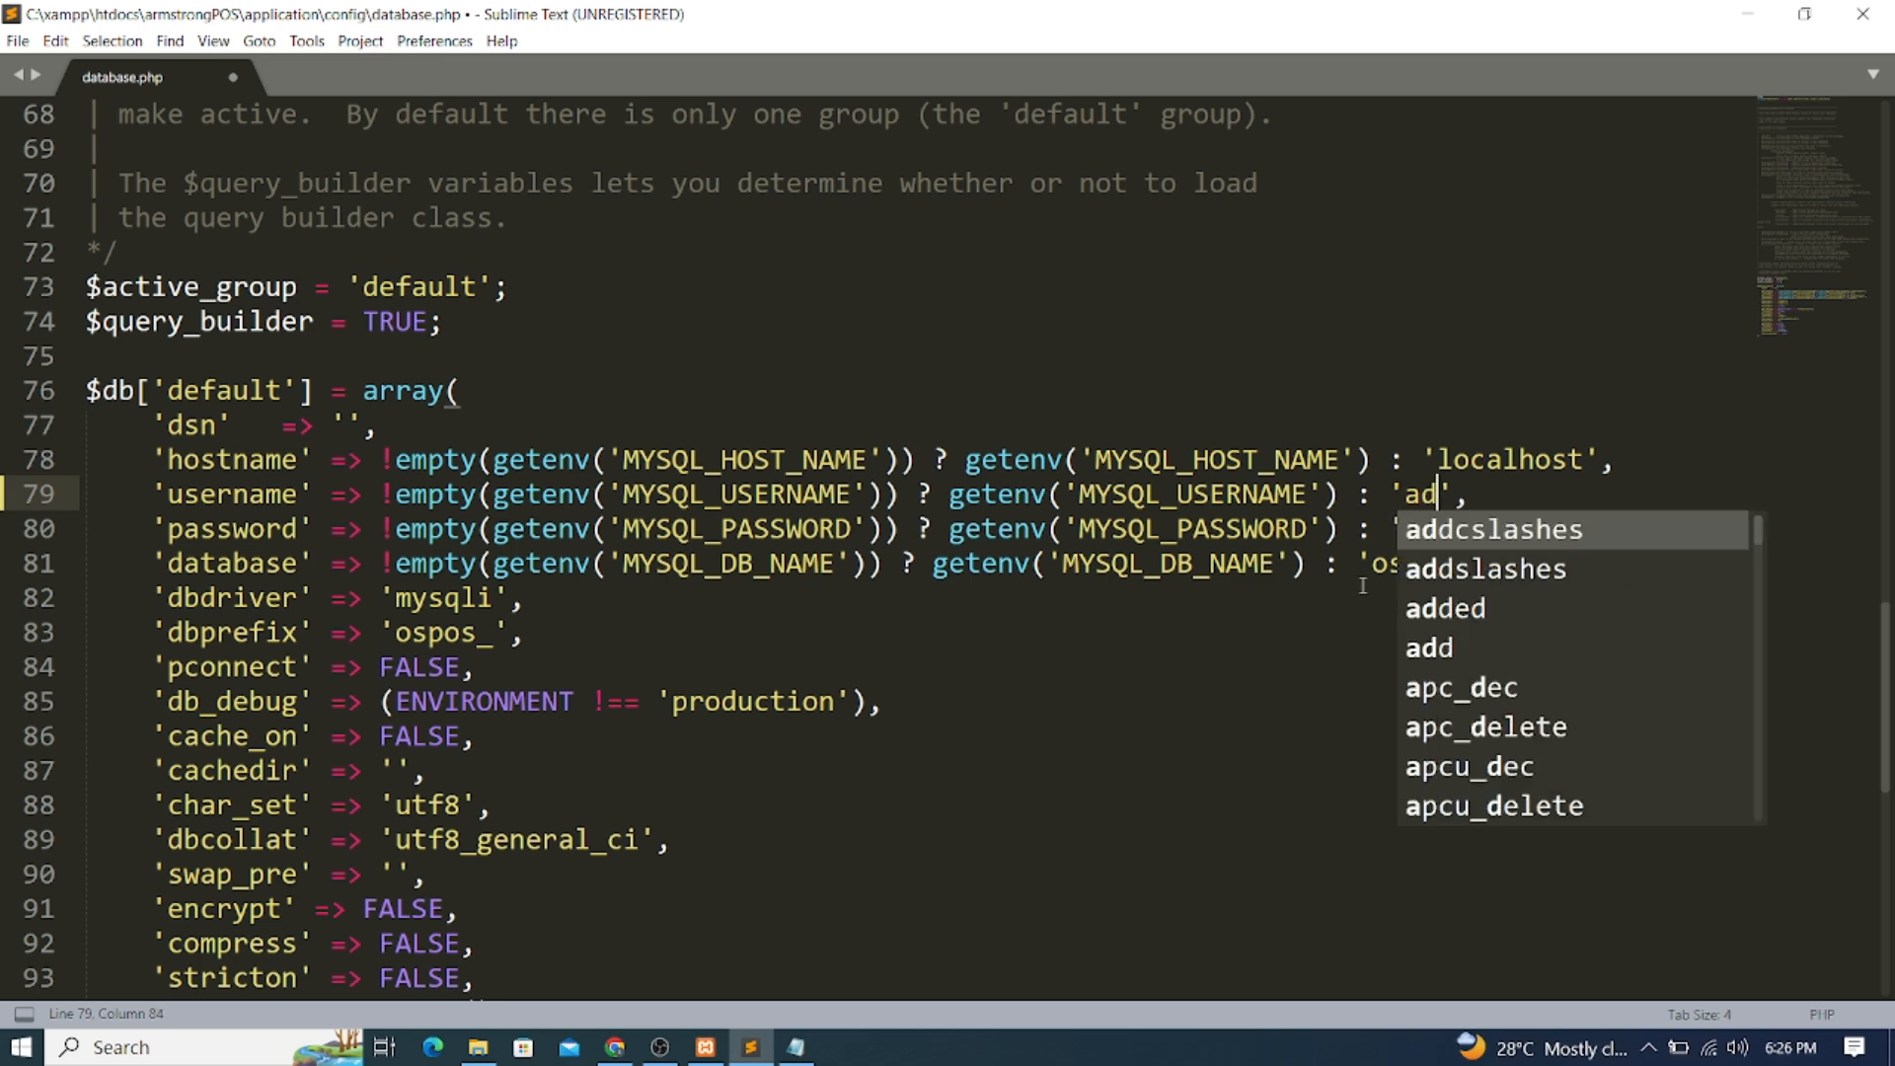
pyautogui.write('min')
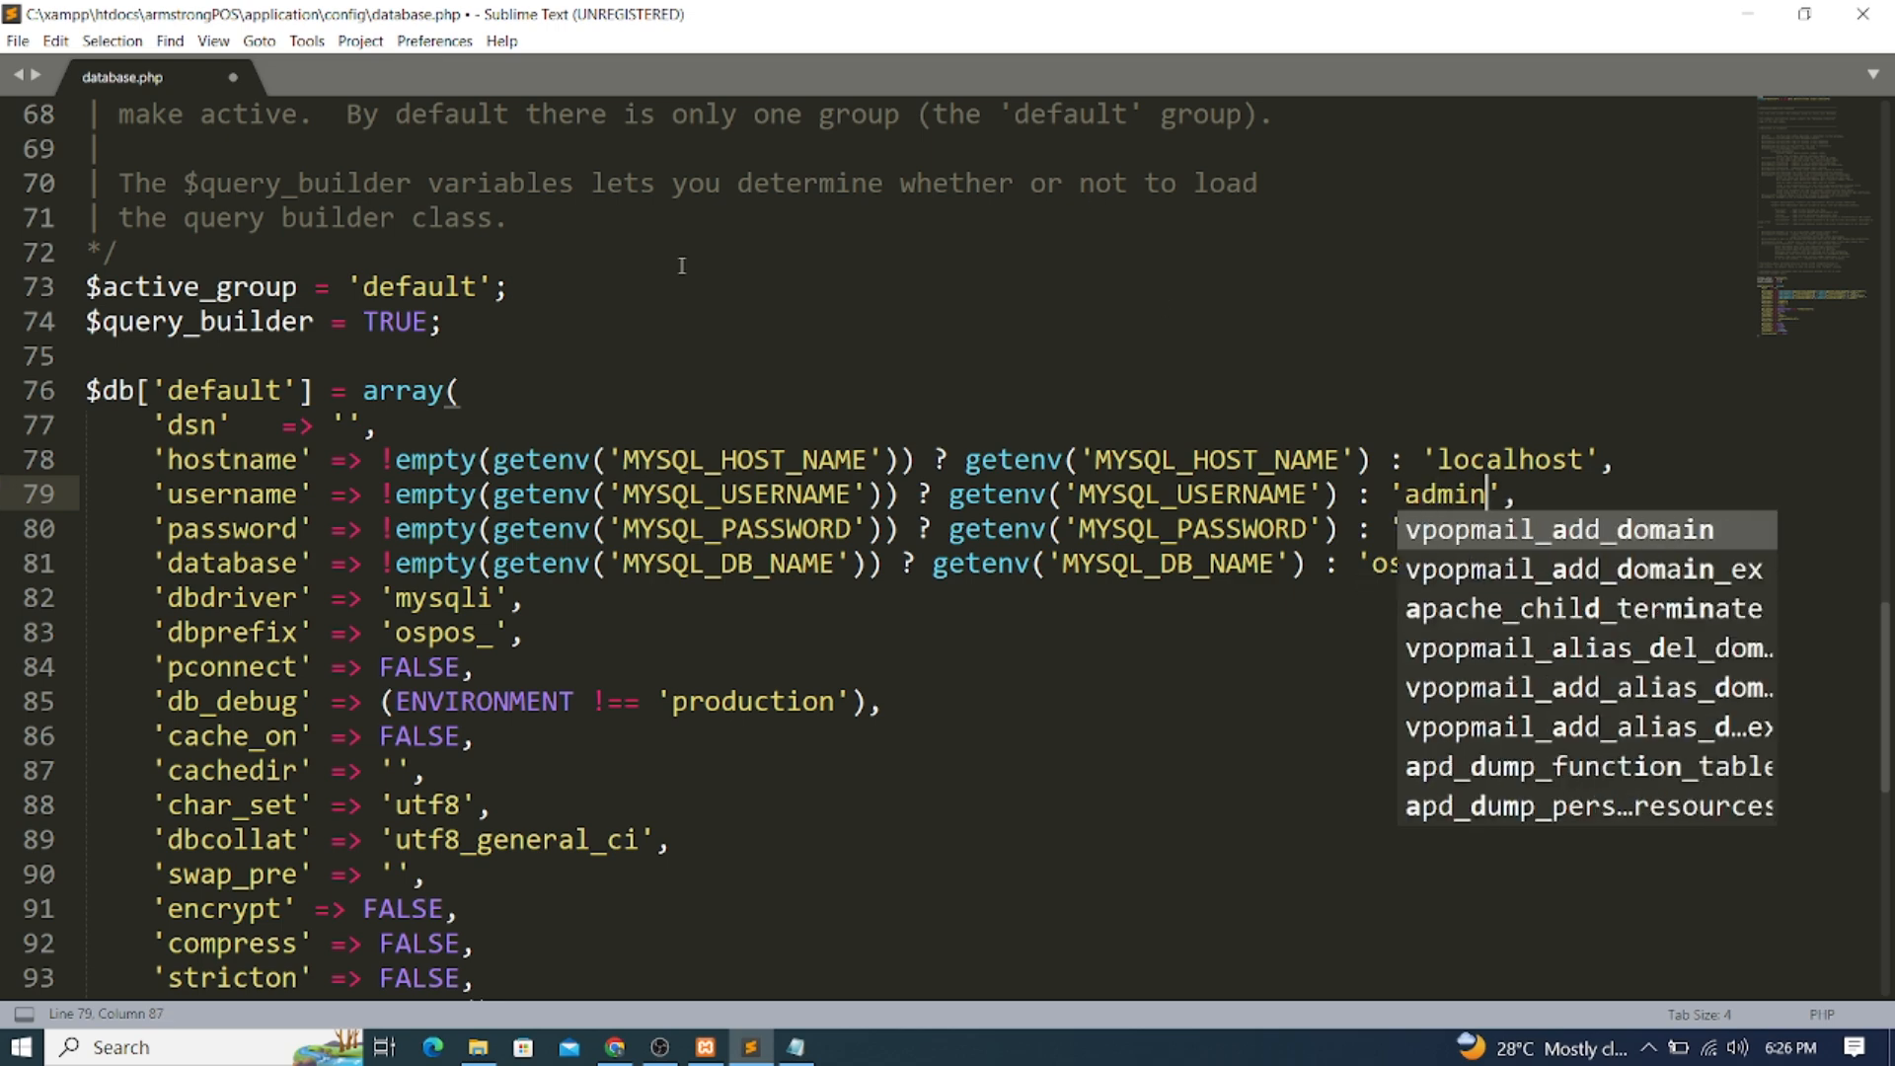
pyautogui.click(18, 41)
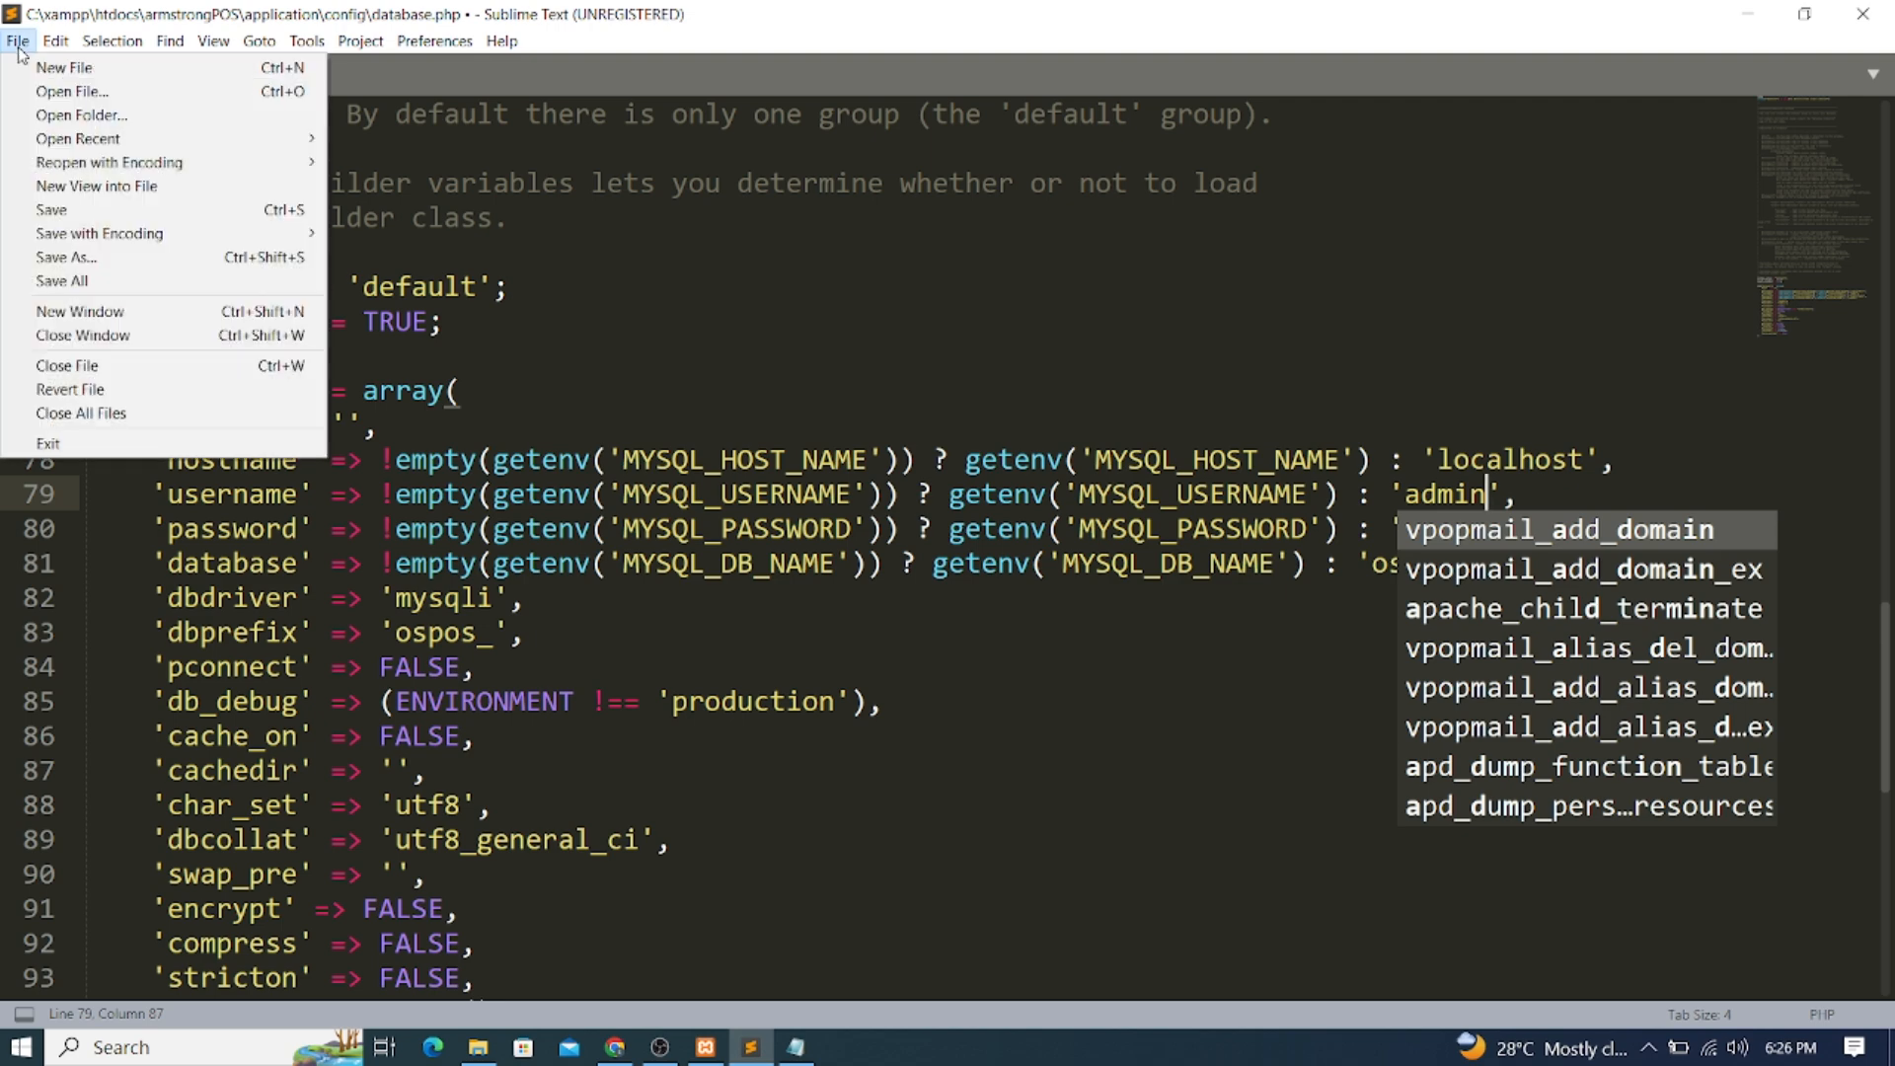
pyautogui.click(51, 211)
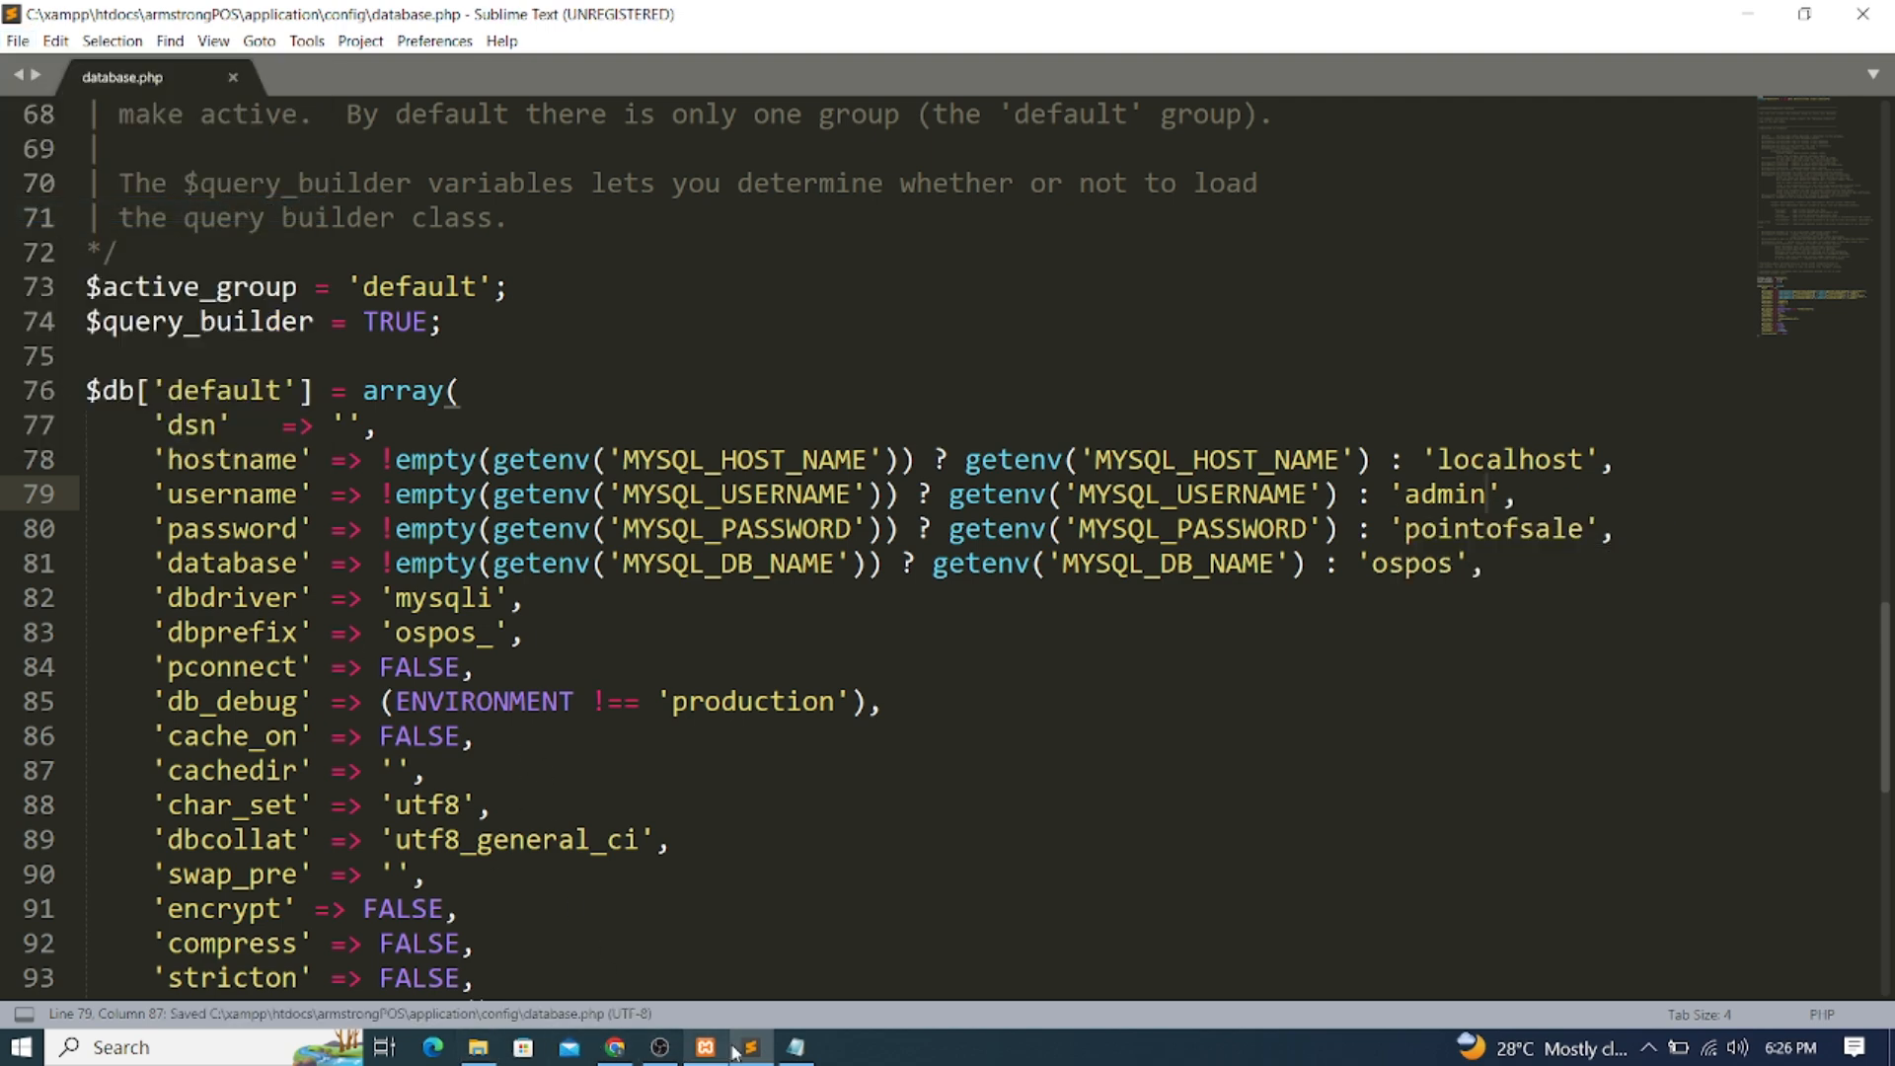
pyautogui.click(614, 1047)
pyautogui.click(671, 19)
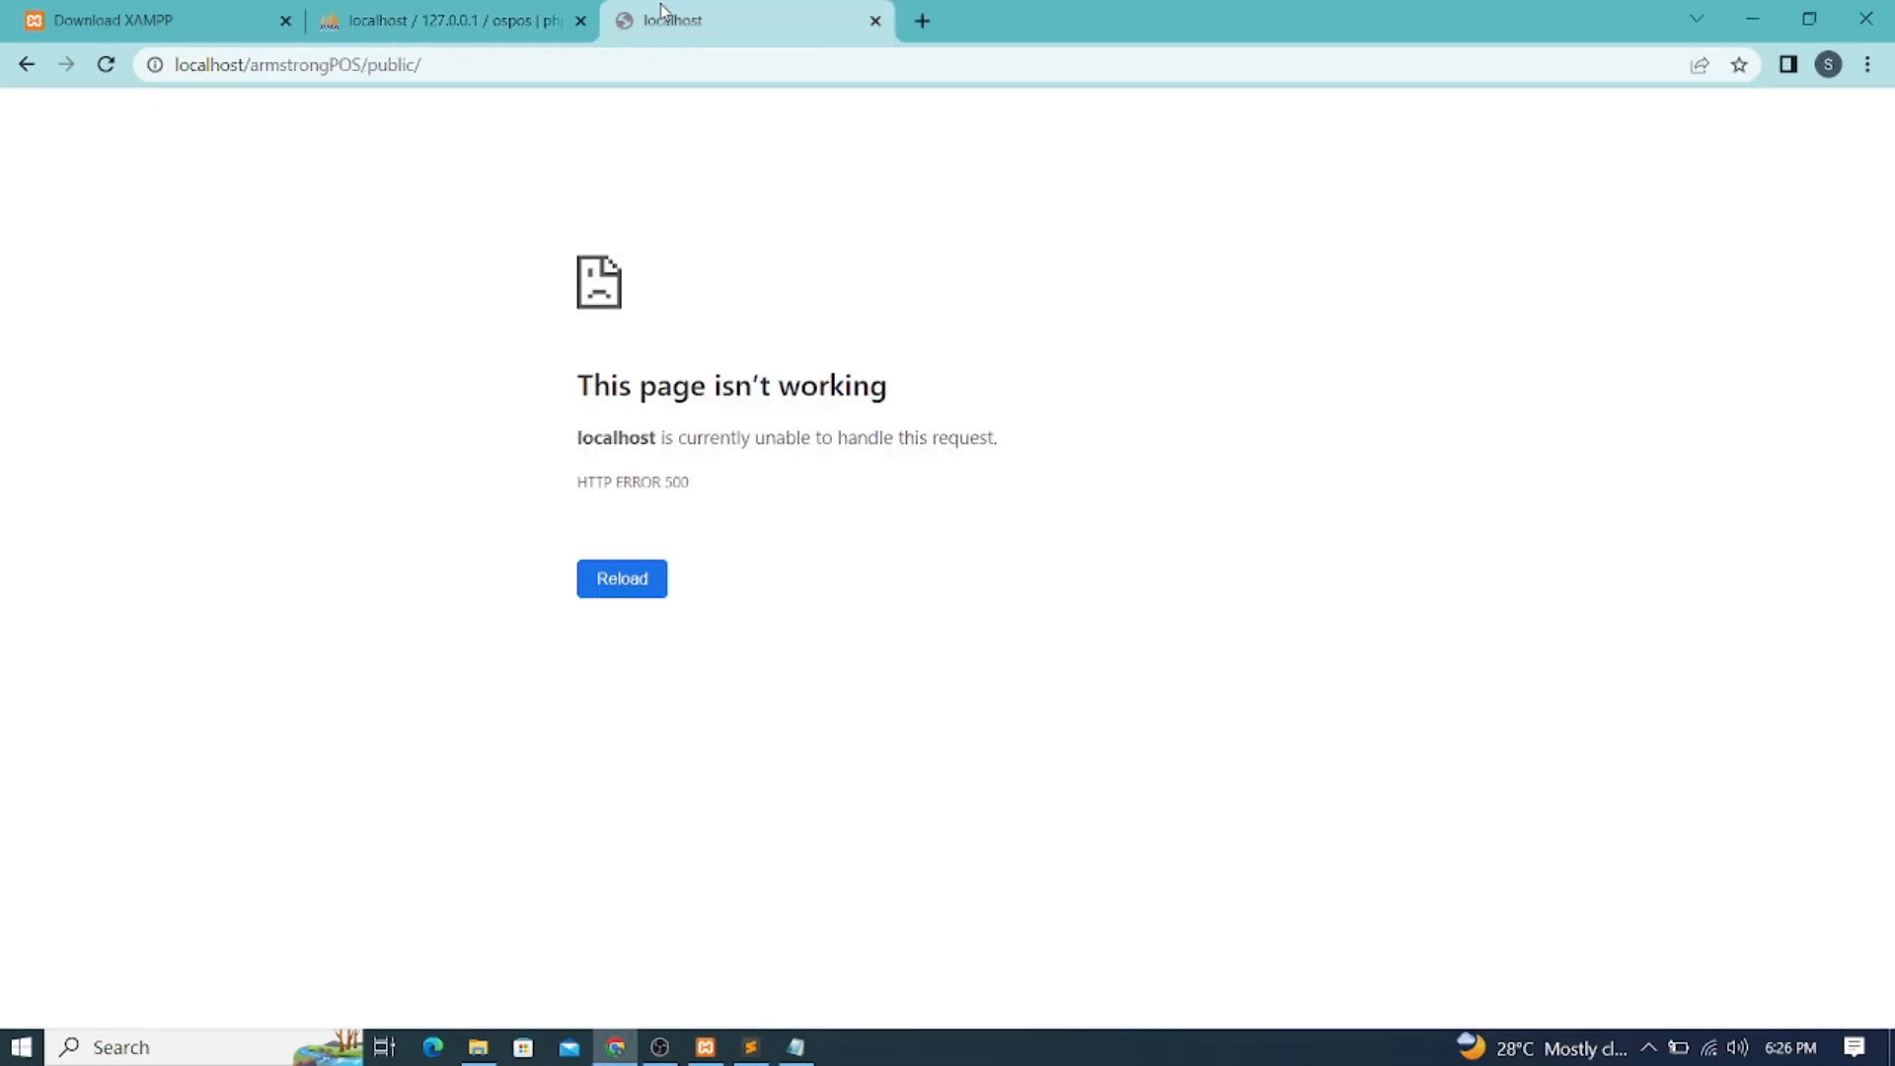
pyautogui.click(103, 66)
# Change the username on line 79 back to 'root' and save database.php
pyautogui.click(750, 1047)
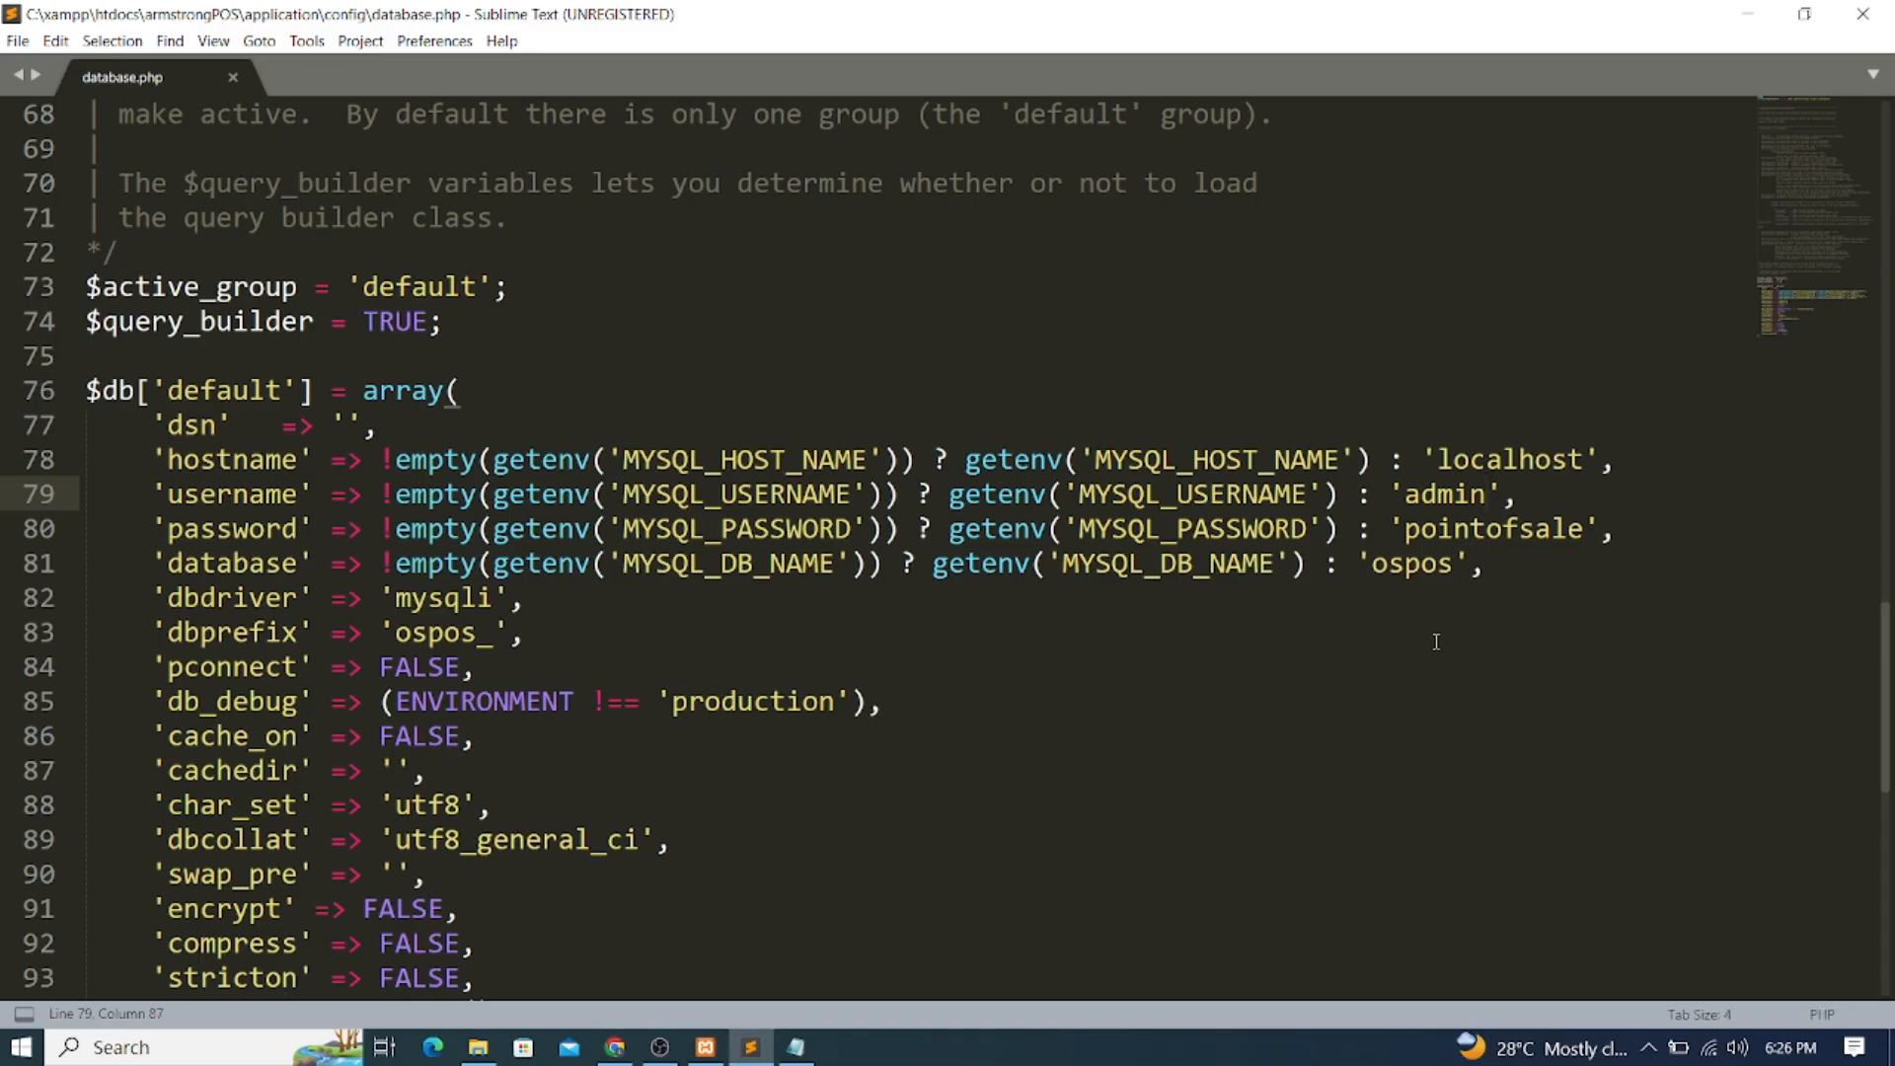
pyautogui.moveTo(1486, 493); pyautogui.dragTo(1405, 493)
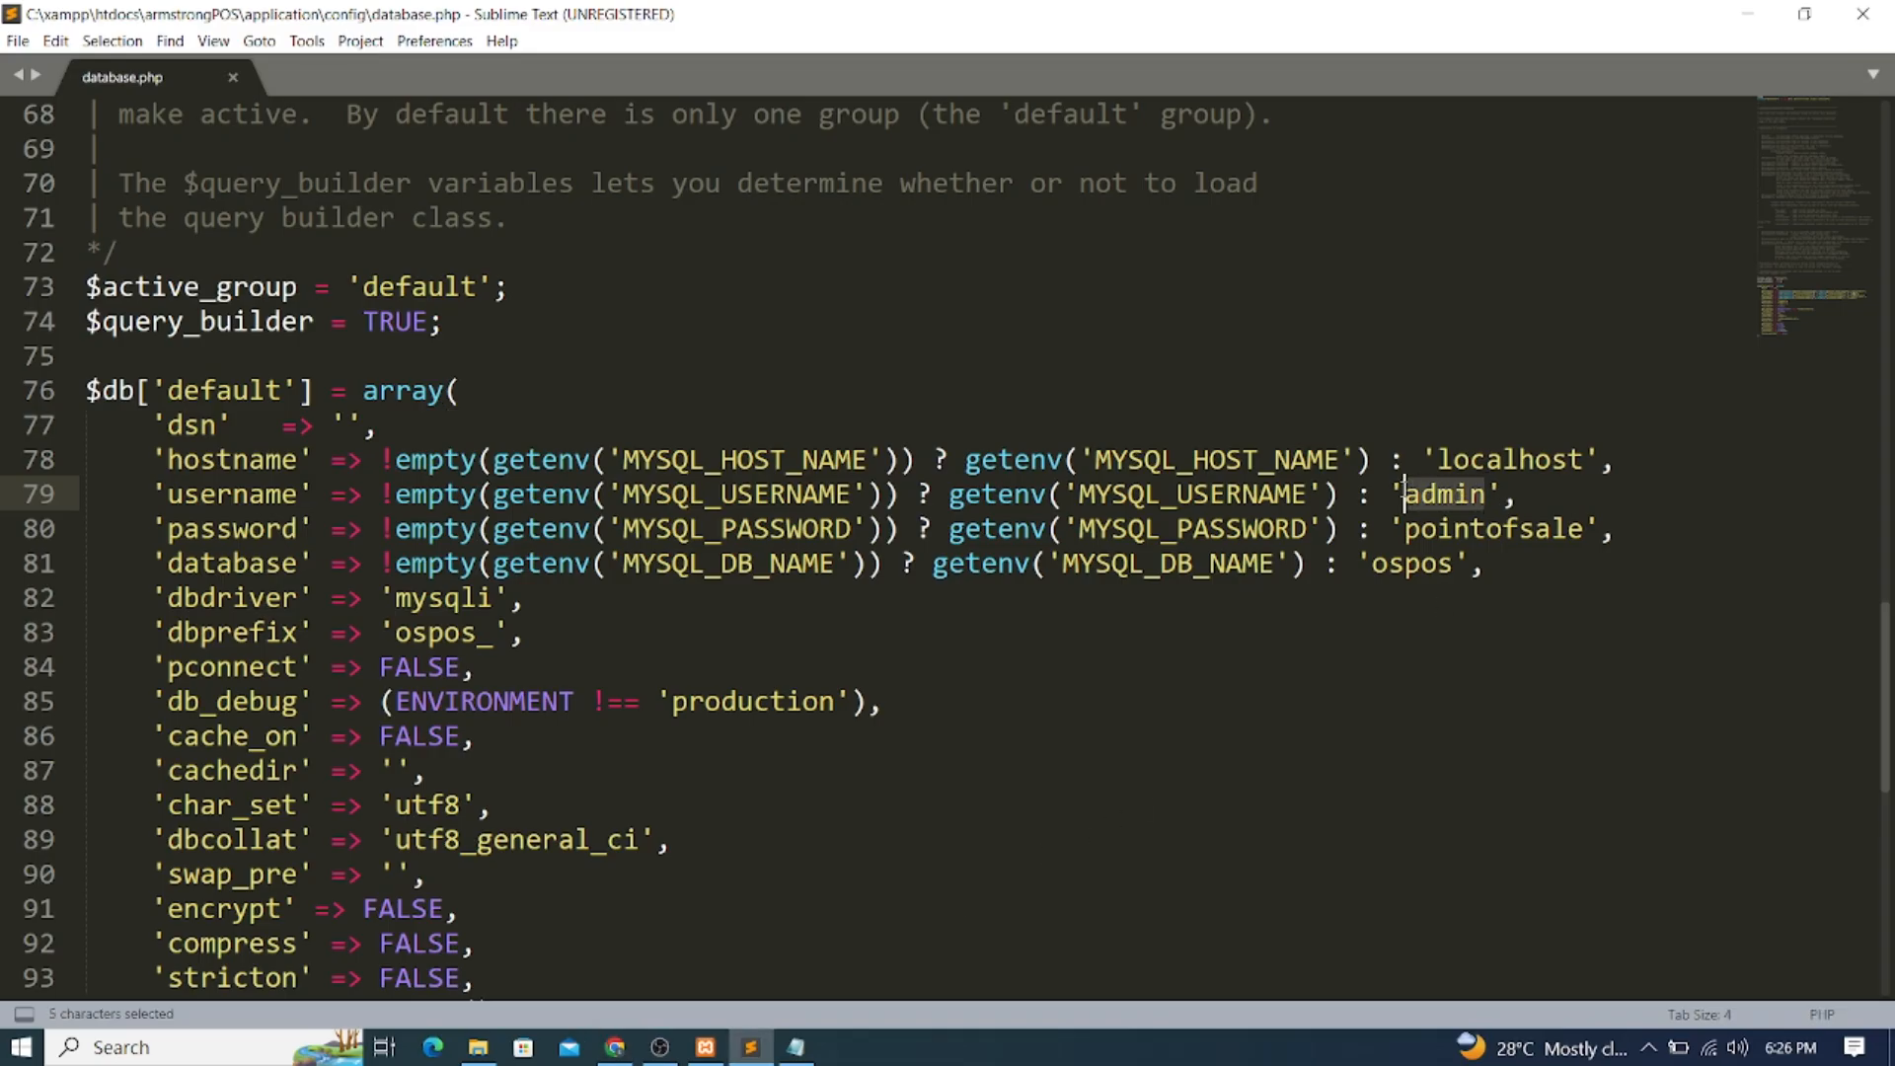
pyautogui.write('root')
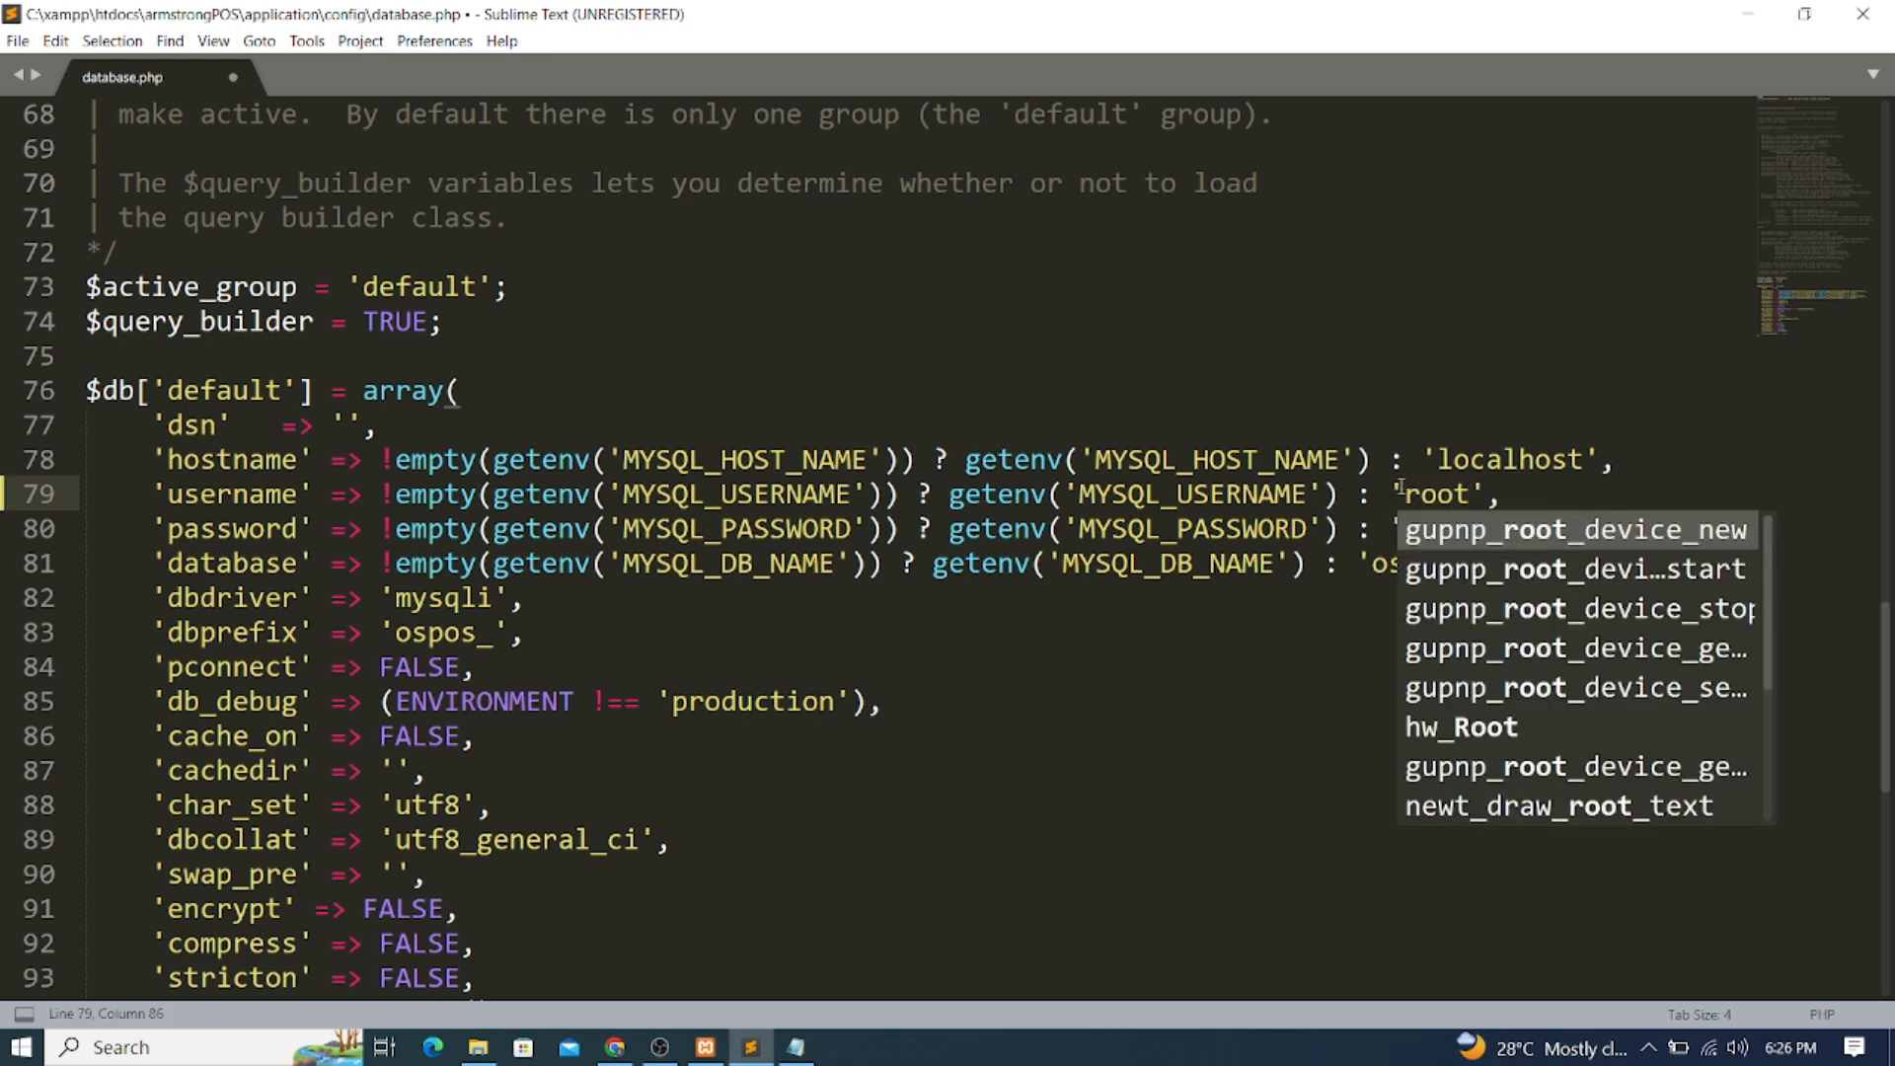
pyautogui.click(1525, 326)
pyautogui.click(21, 41)
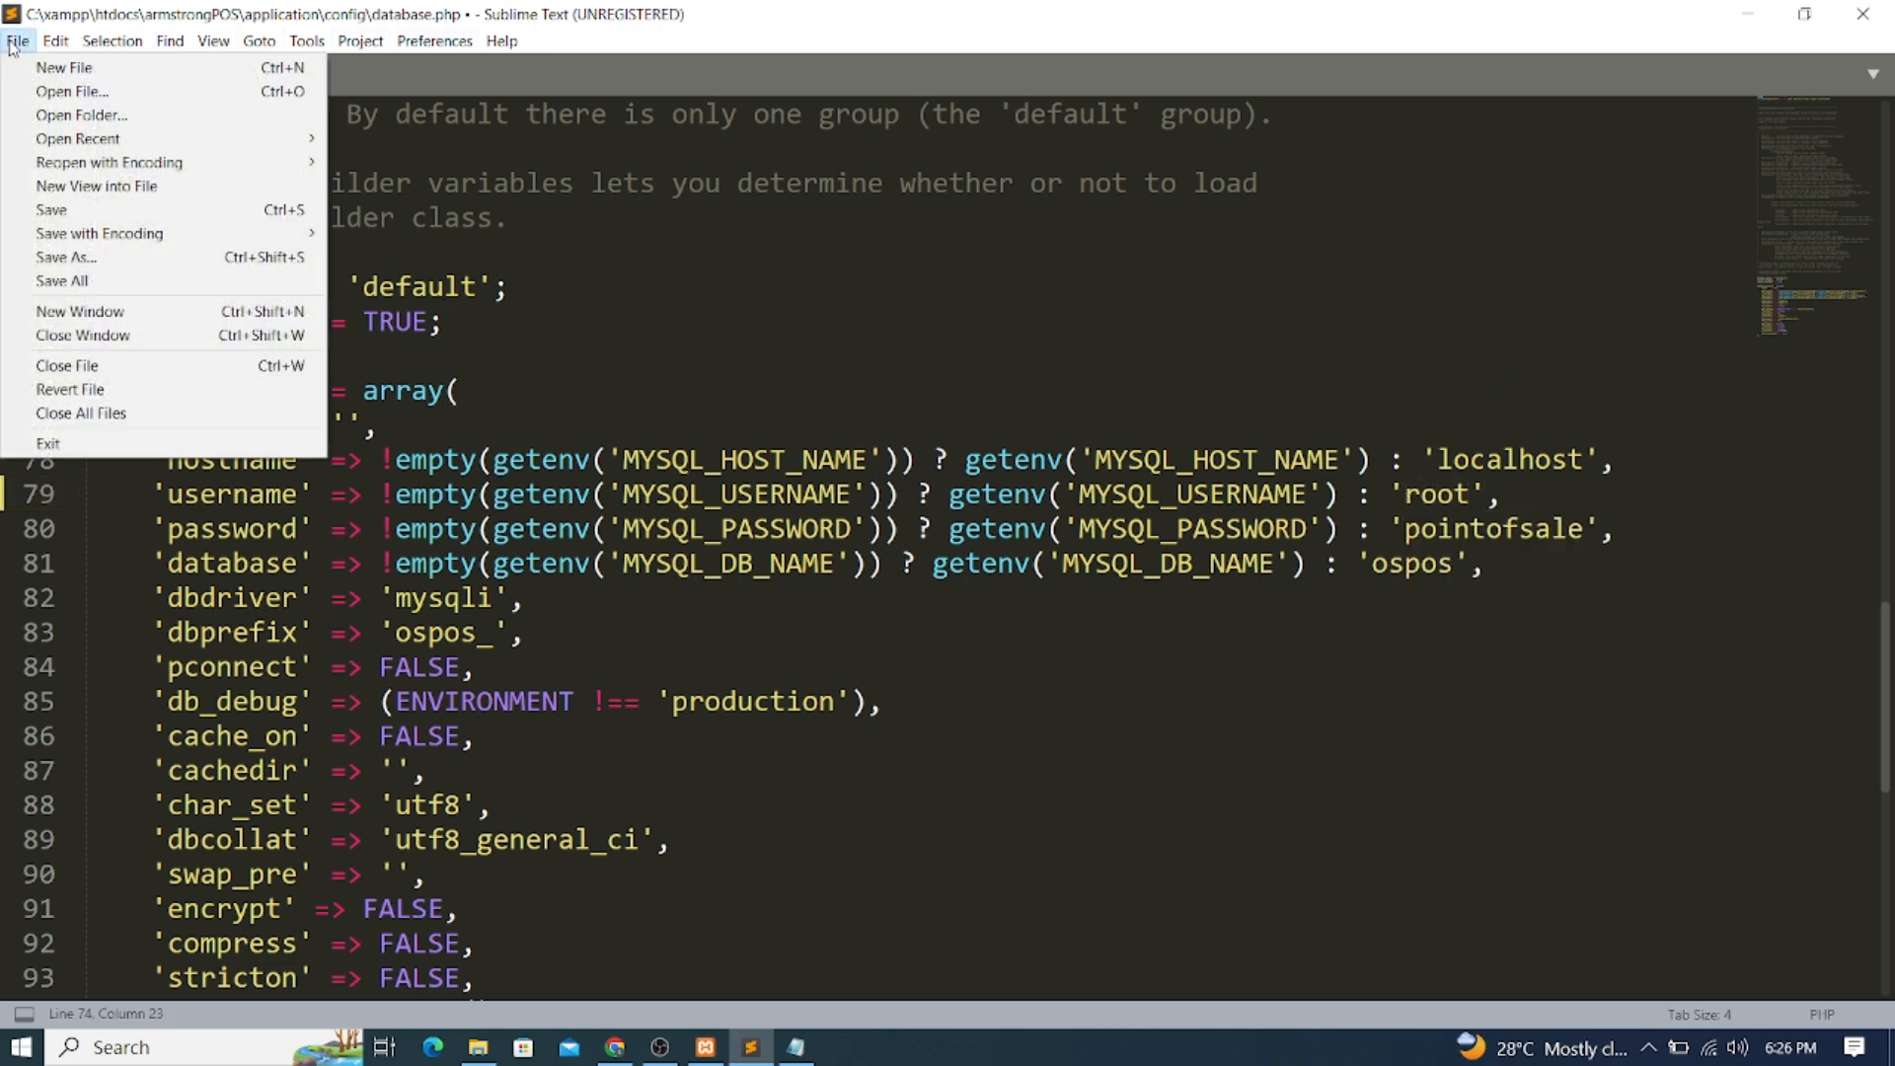
pyautogui.click(49, 212)
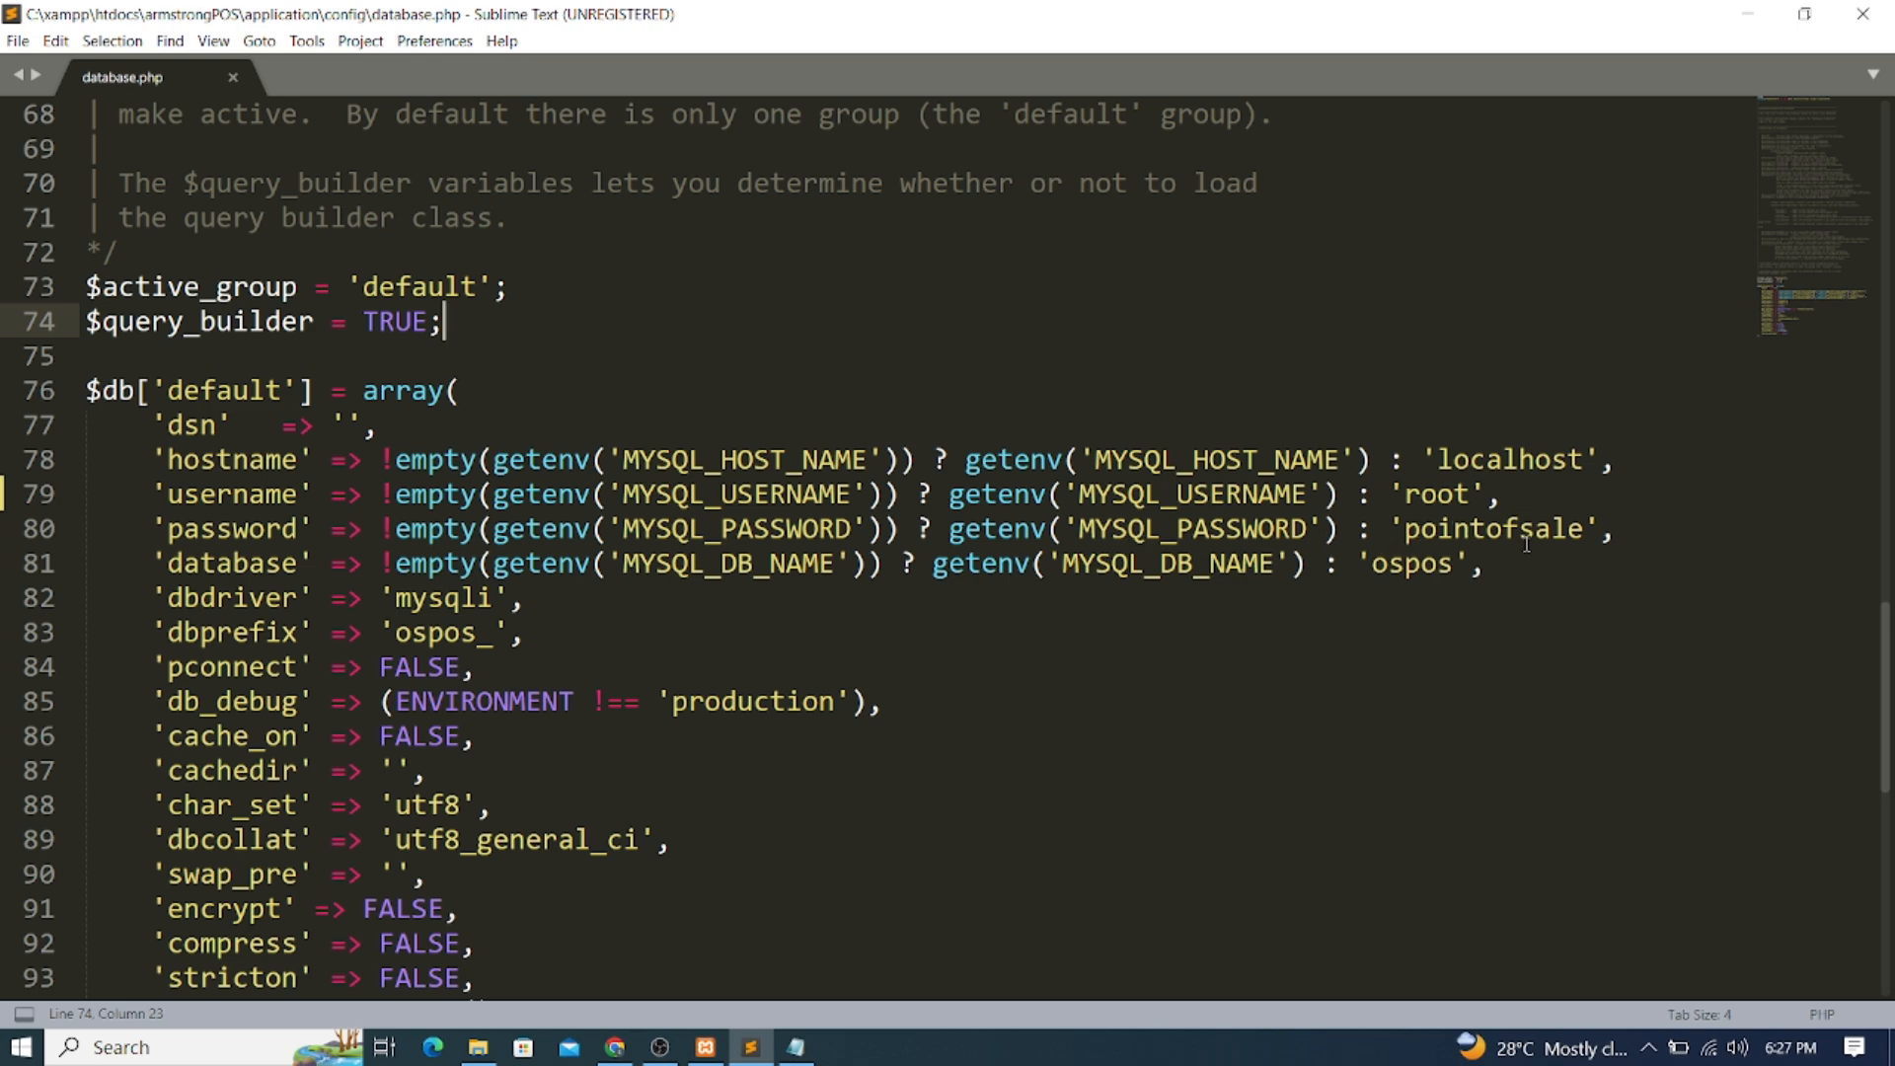
# Clear the database password on line 80 and save database.php
pyautogui.moveTo(1583, 533); pyautogui.dragTo(1404, 533)
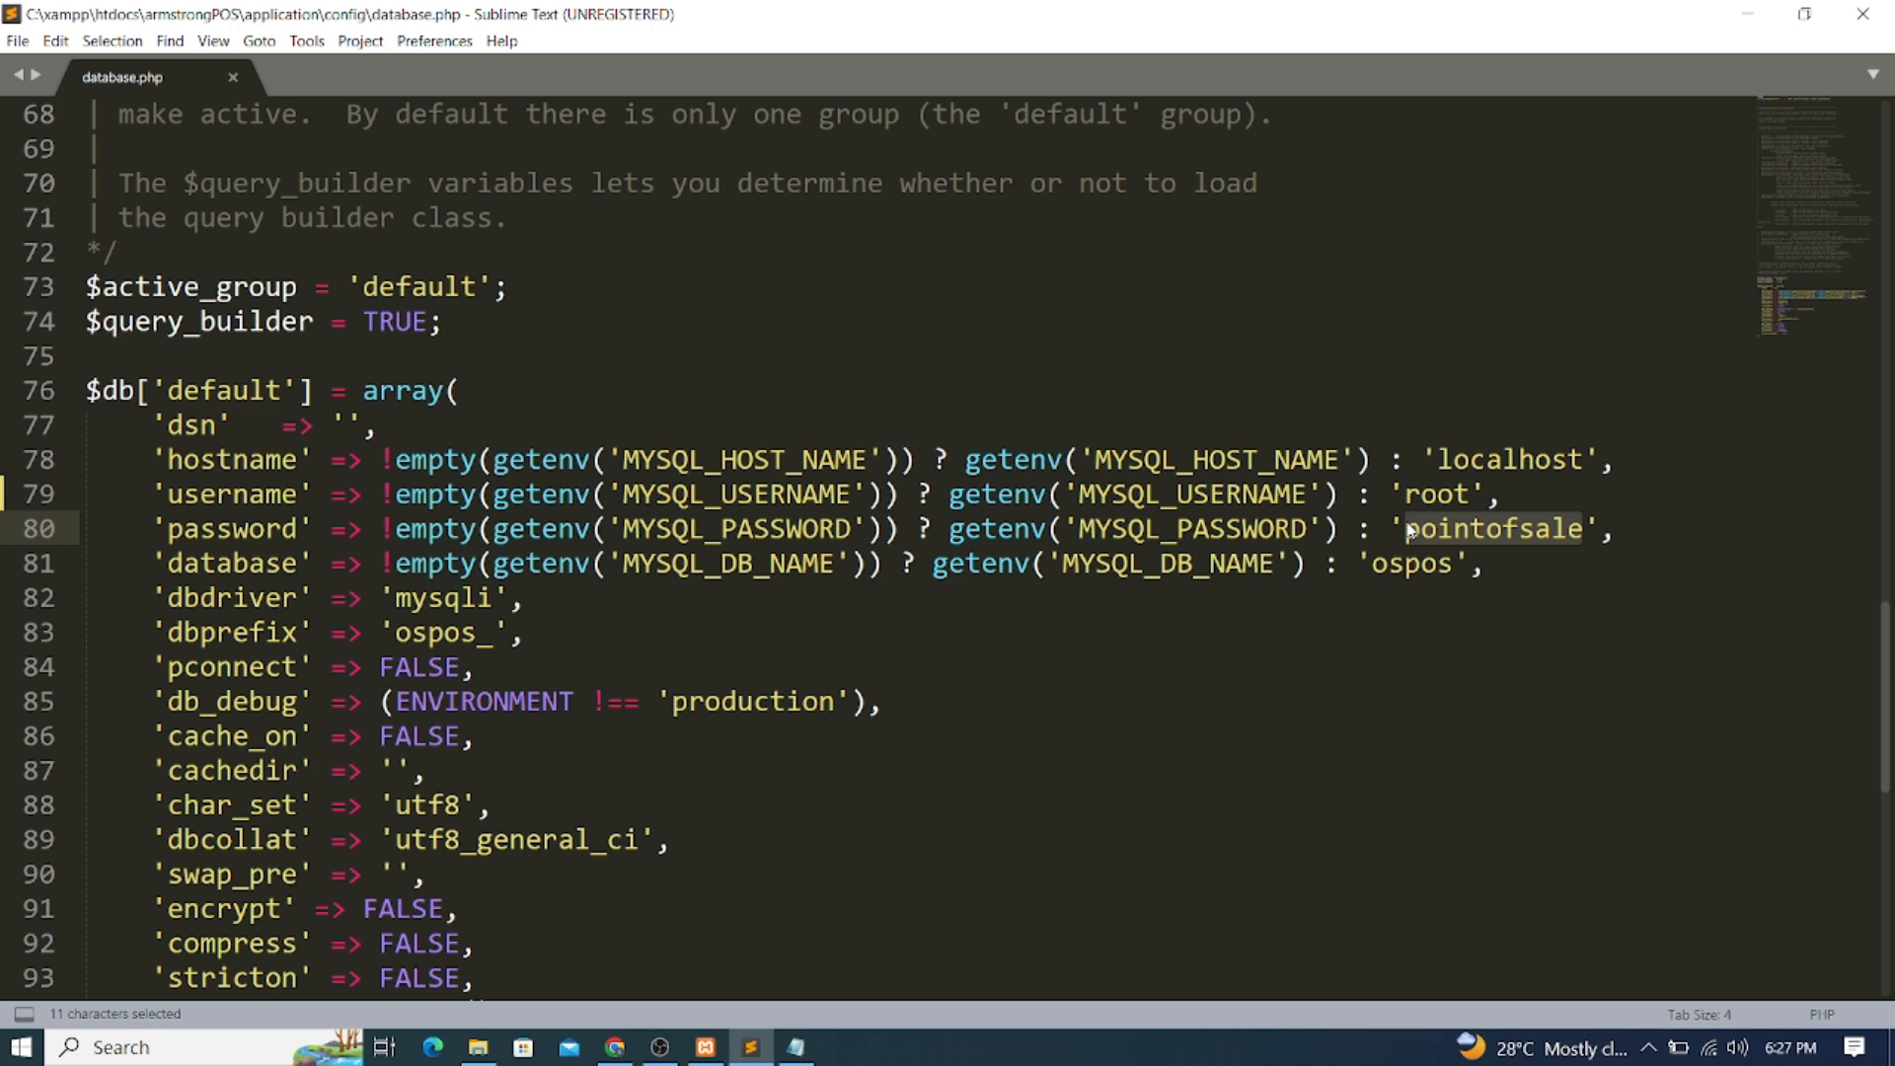
pyautogui.press('BackSpace')
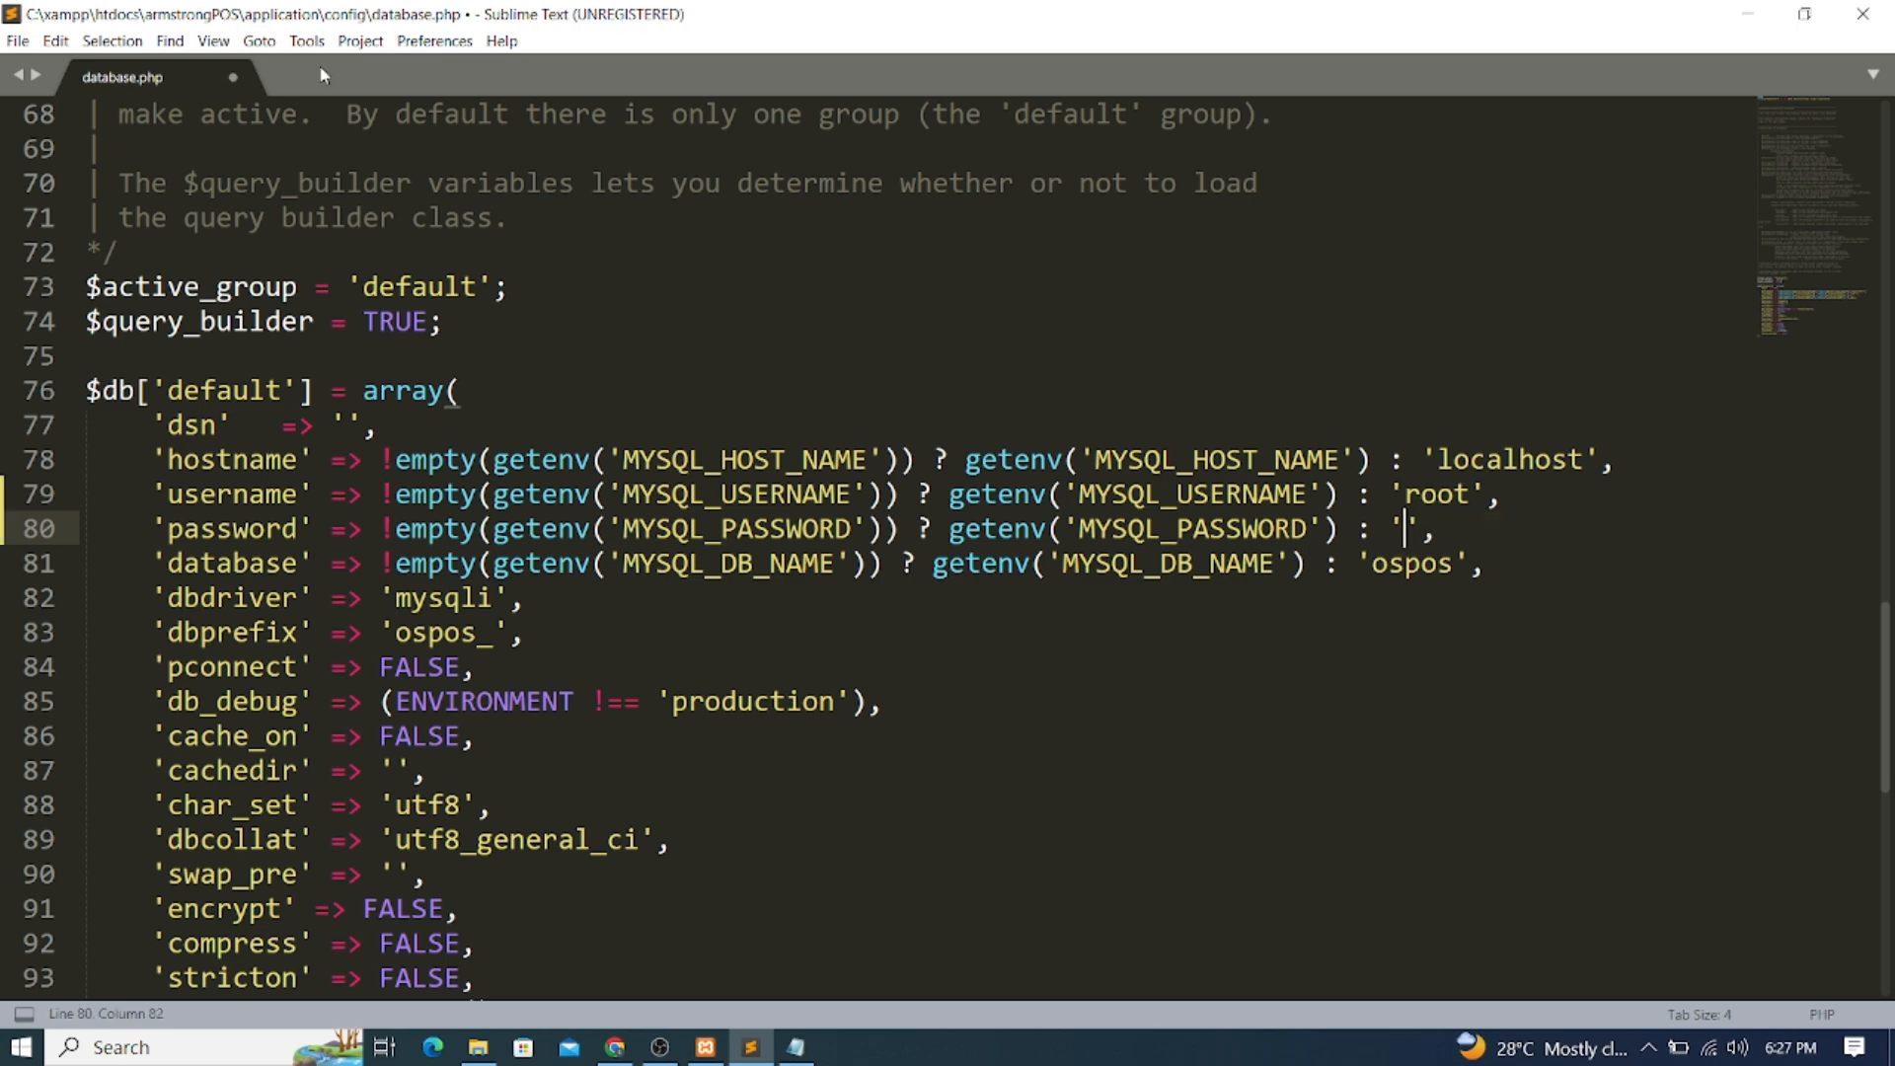
pyautogui.click(18, 42)
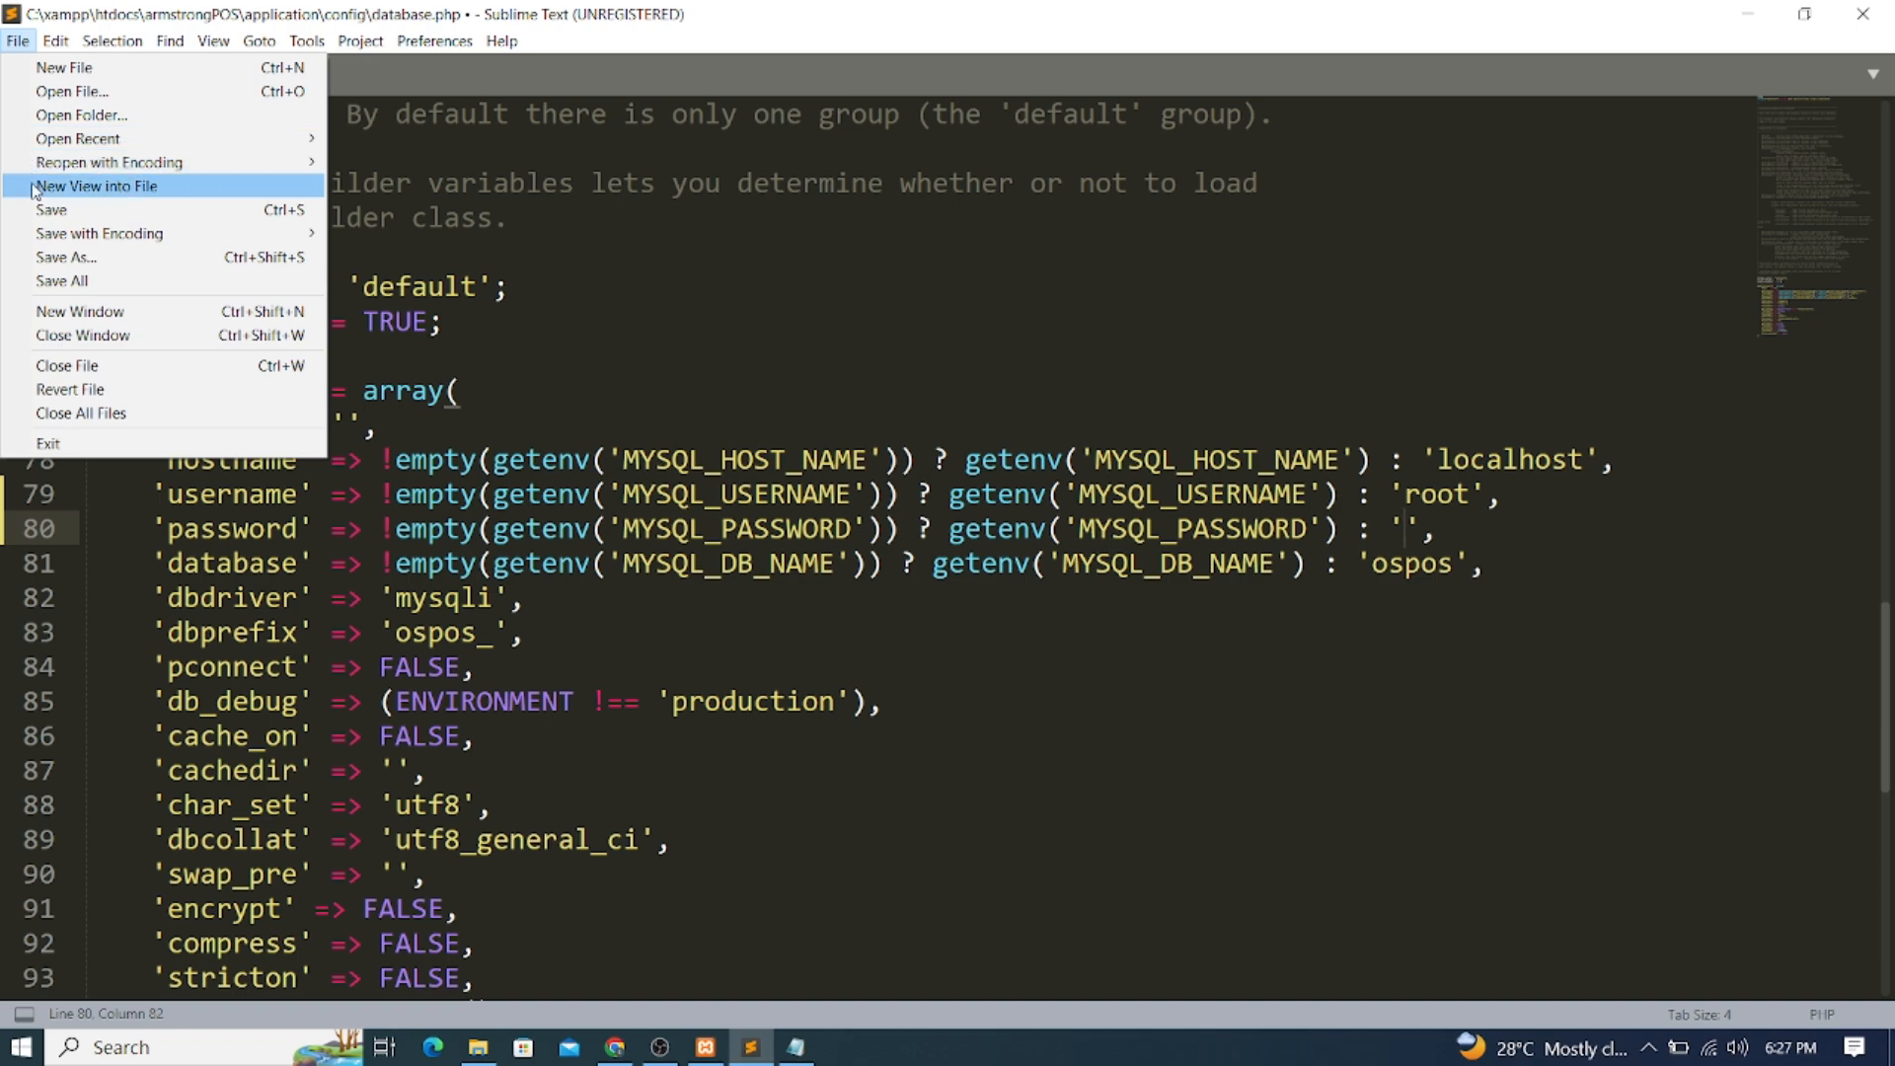
pyautogui.click(52, 209)
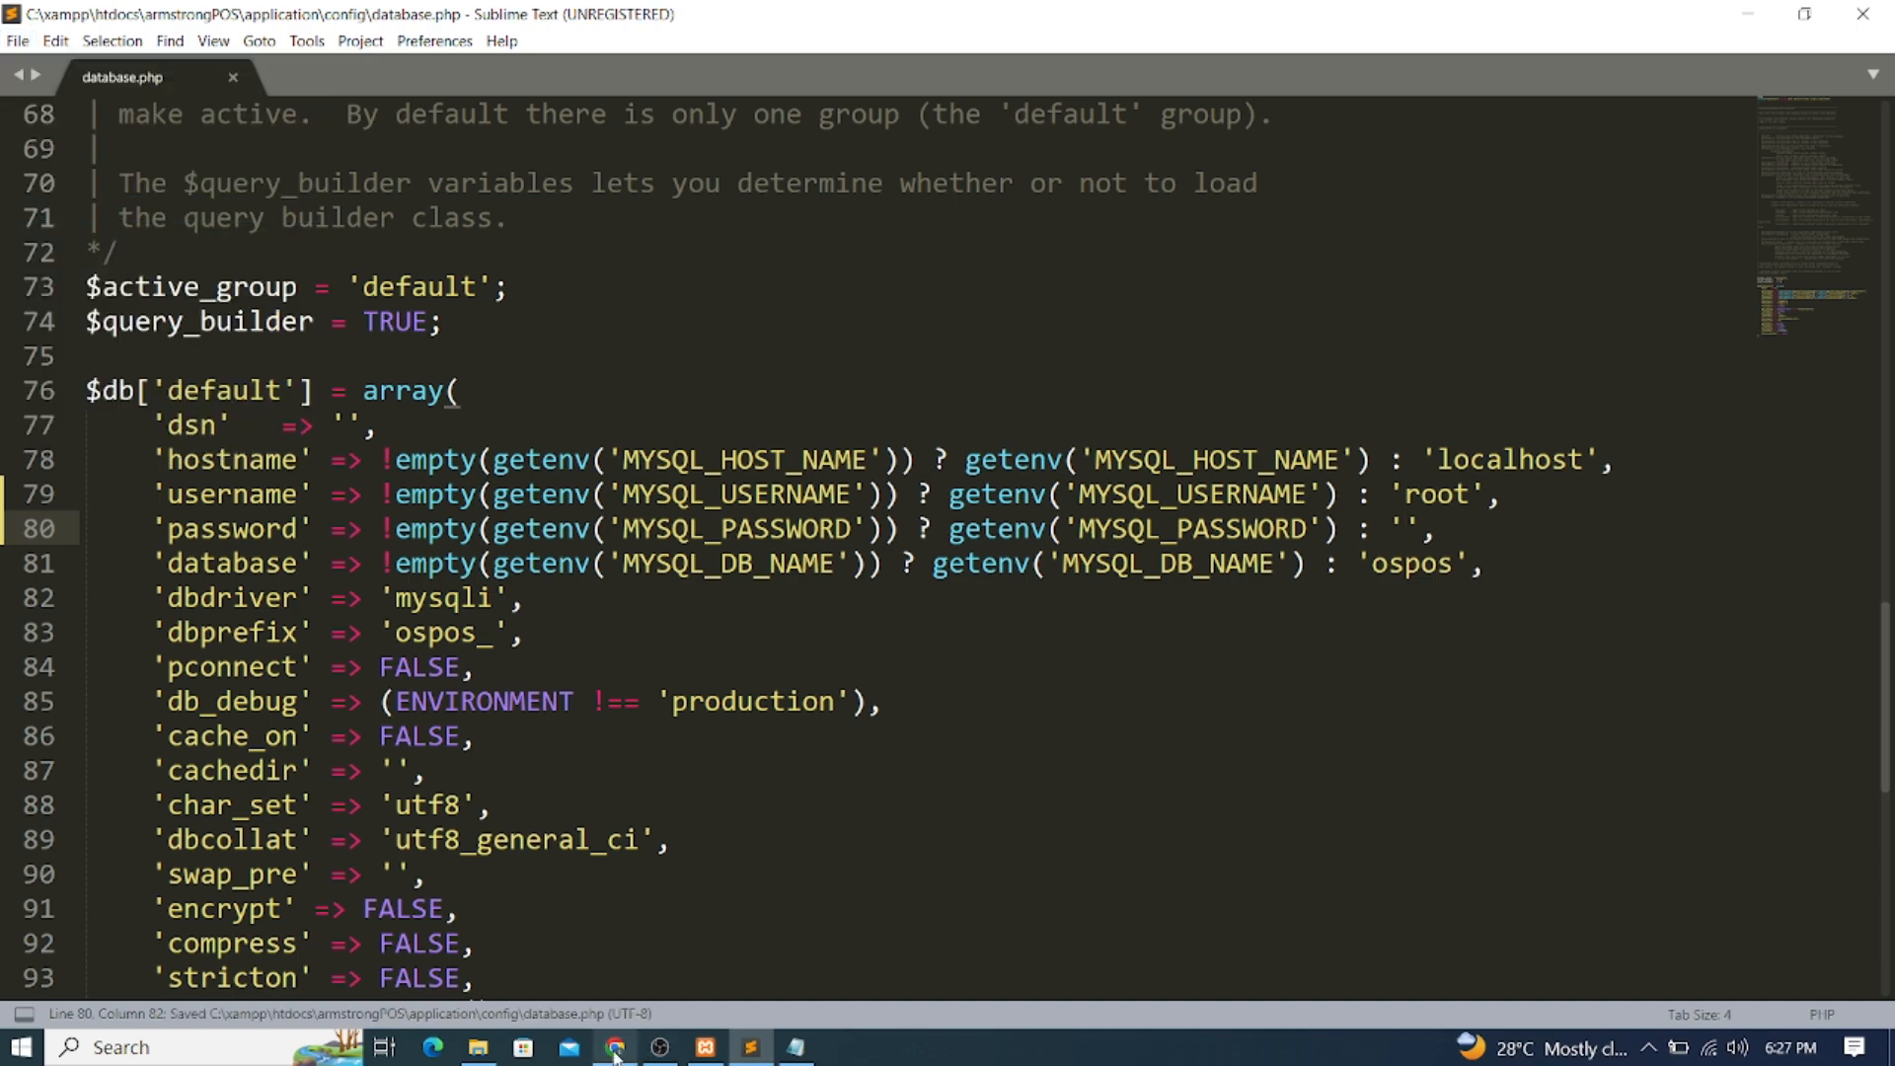
pyautogui.click(612, 933)
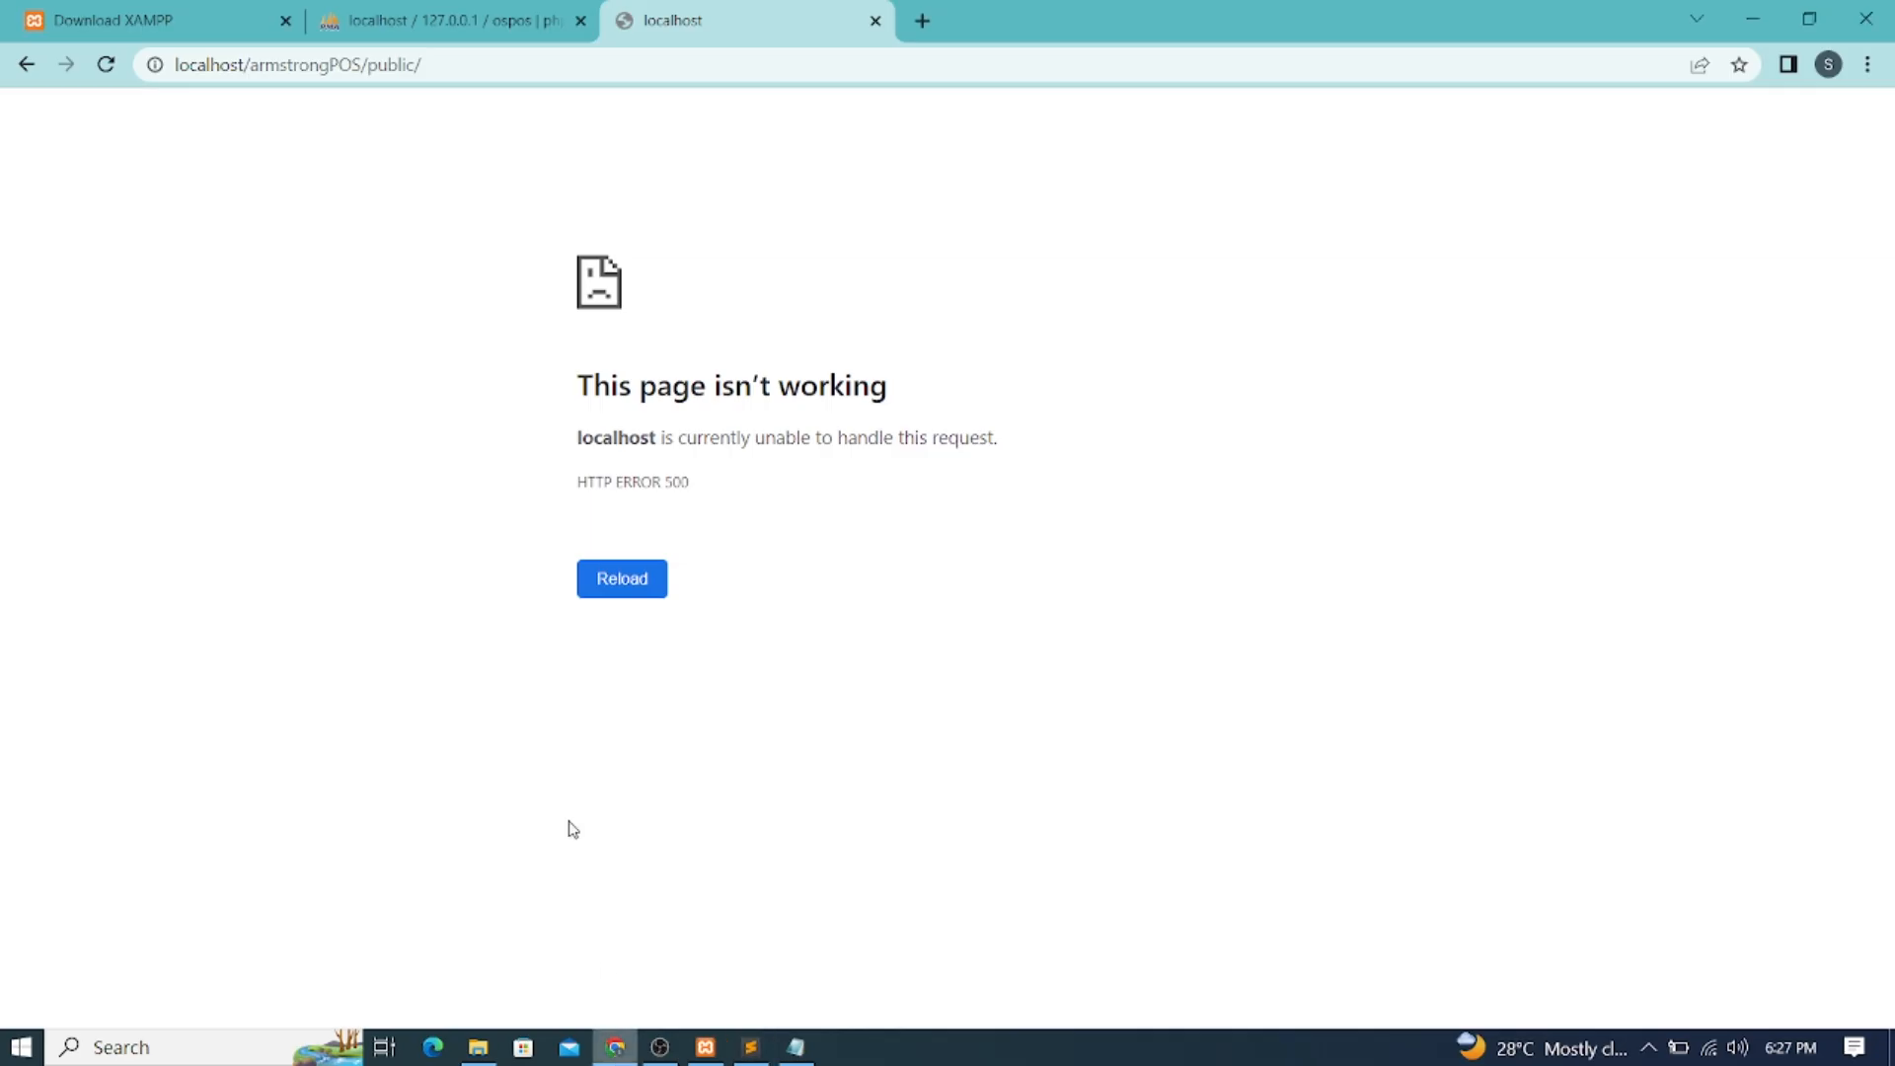
# Reload the localhost site to reach the OSPOS 3.4.0 login page, then bring up Notepad
pyautogui.click(106, 66)
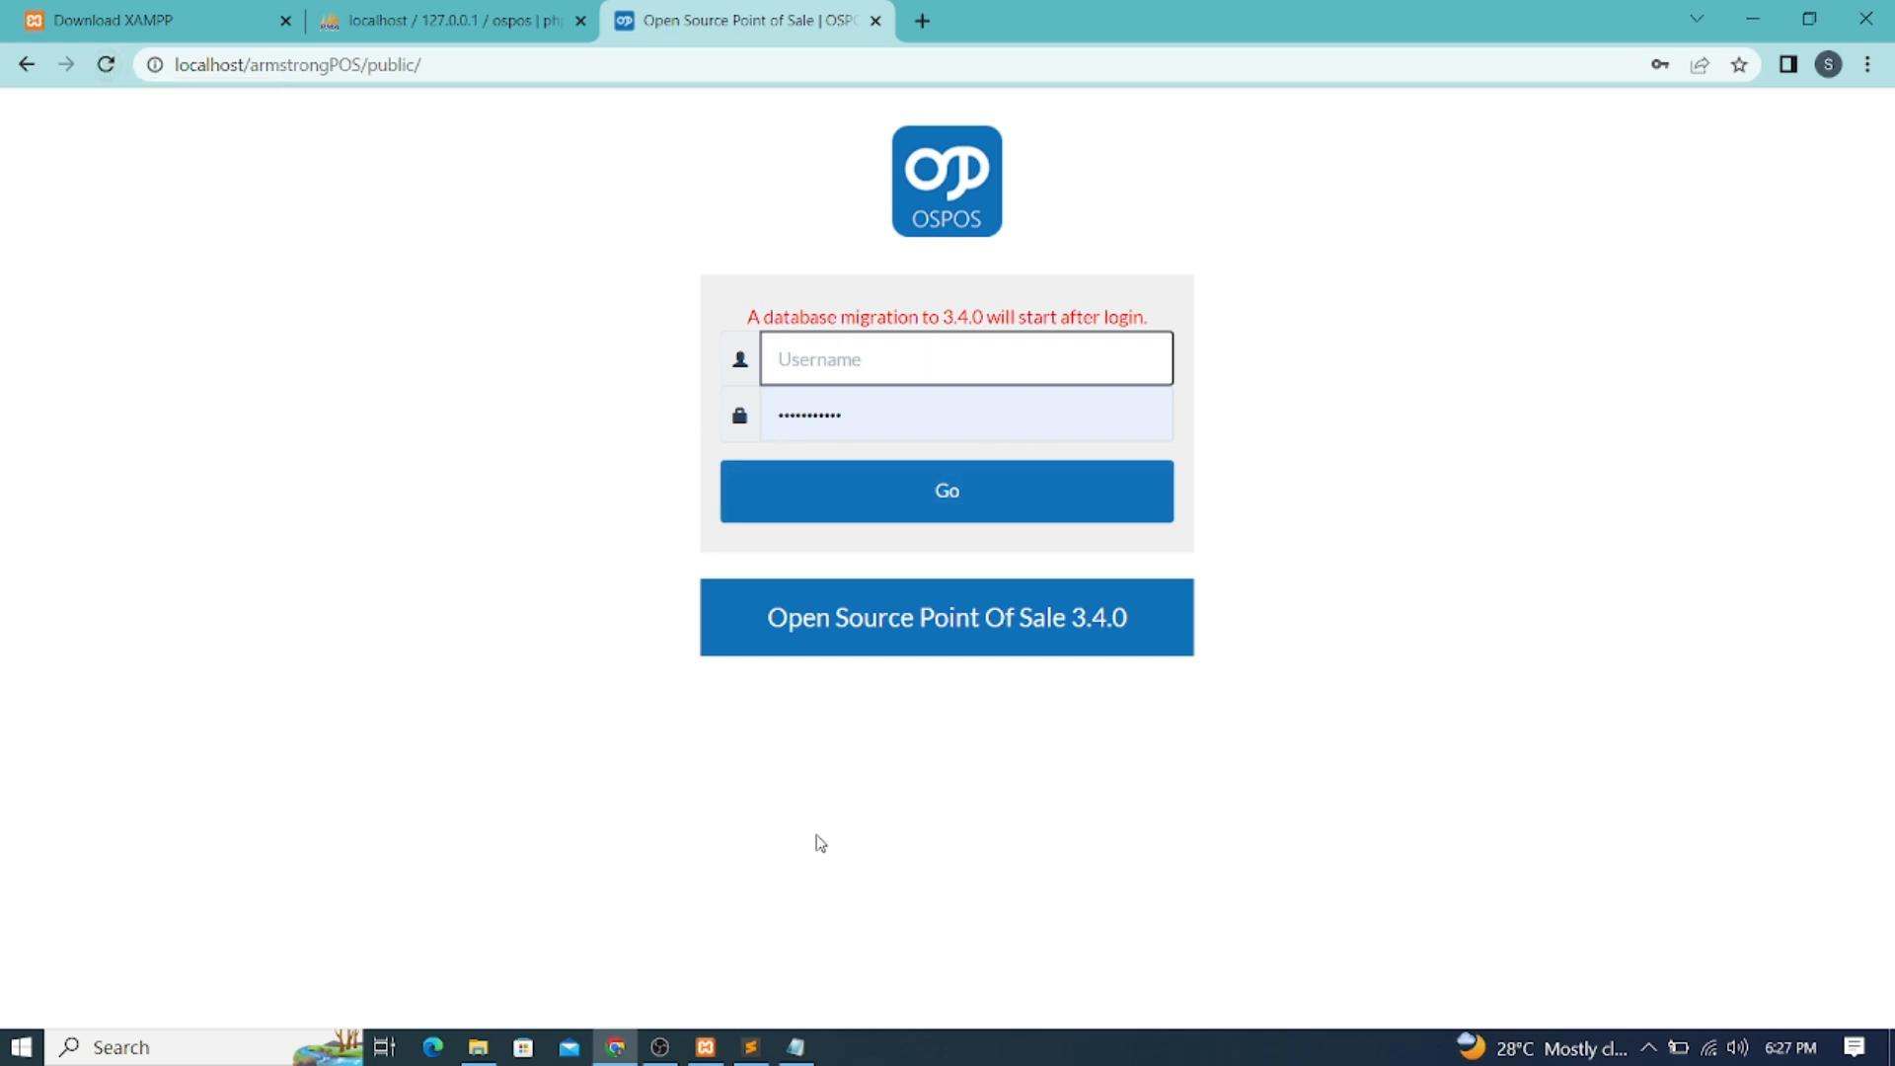
pyautogui.click(796, 1046)
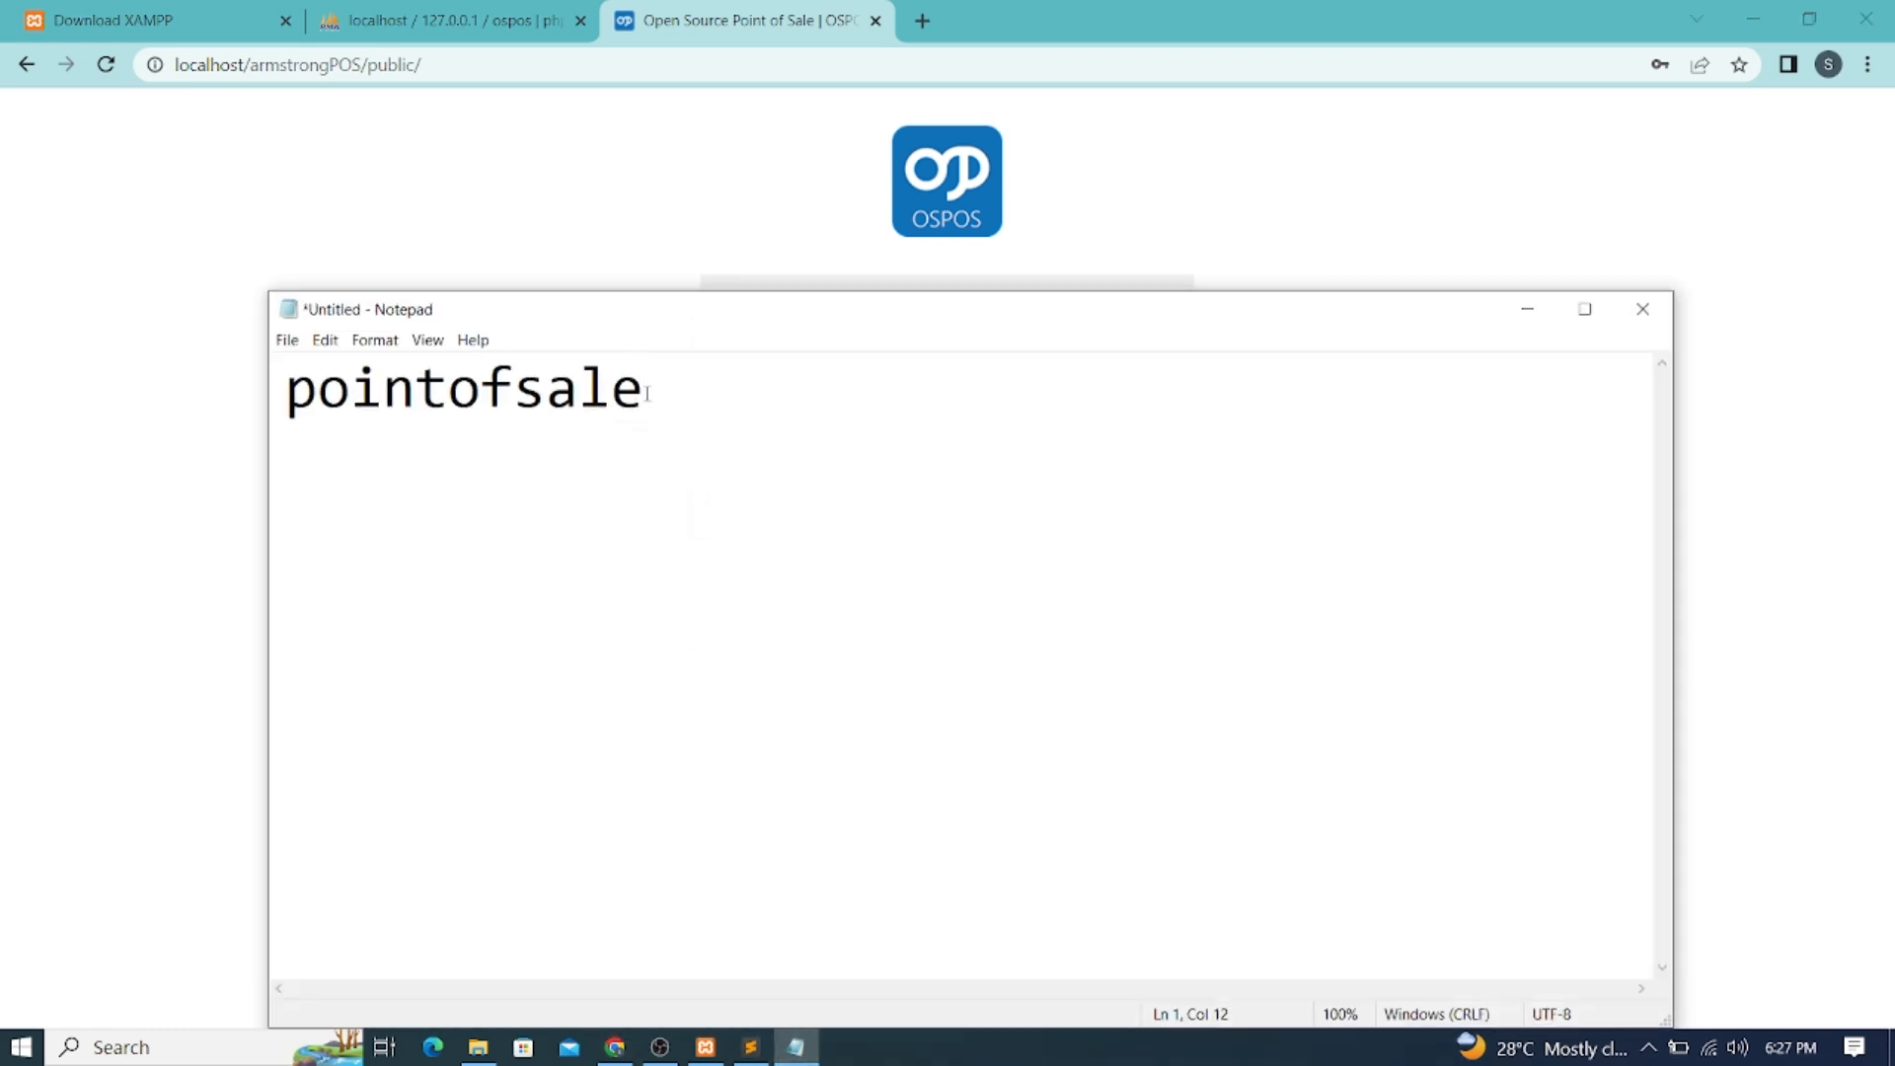
# Check the saved password in the Notepad note, then bring database.php back up in Sublime Text
pyautogui.moveTo(647, 393); pyautogui.dragTo(296, 397)
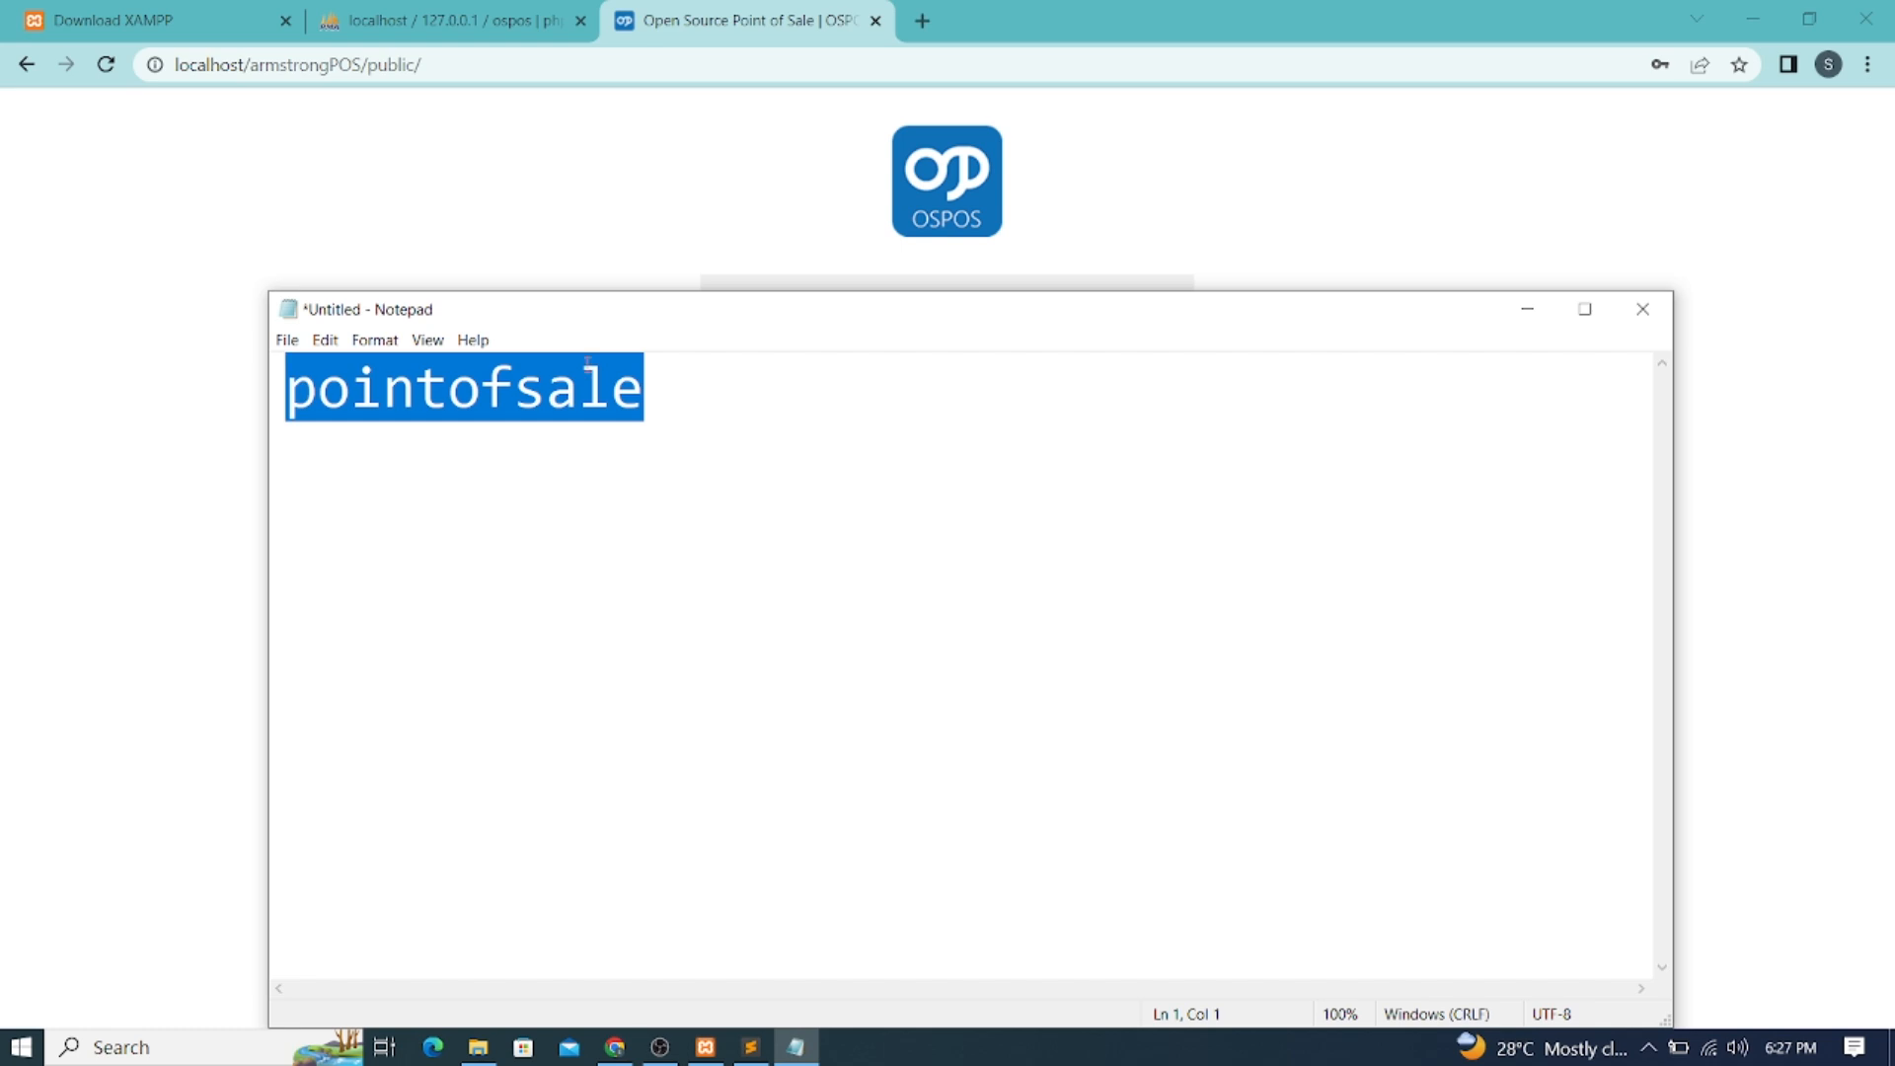
pyautogui.click(677, 399)
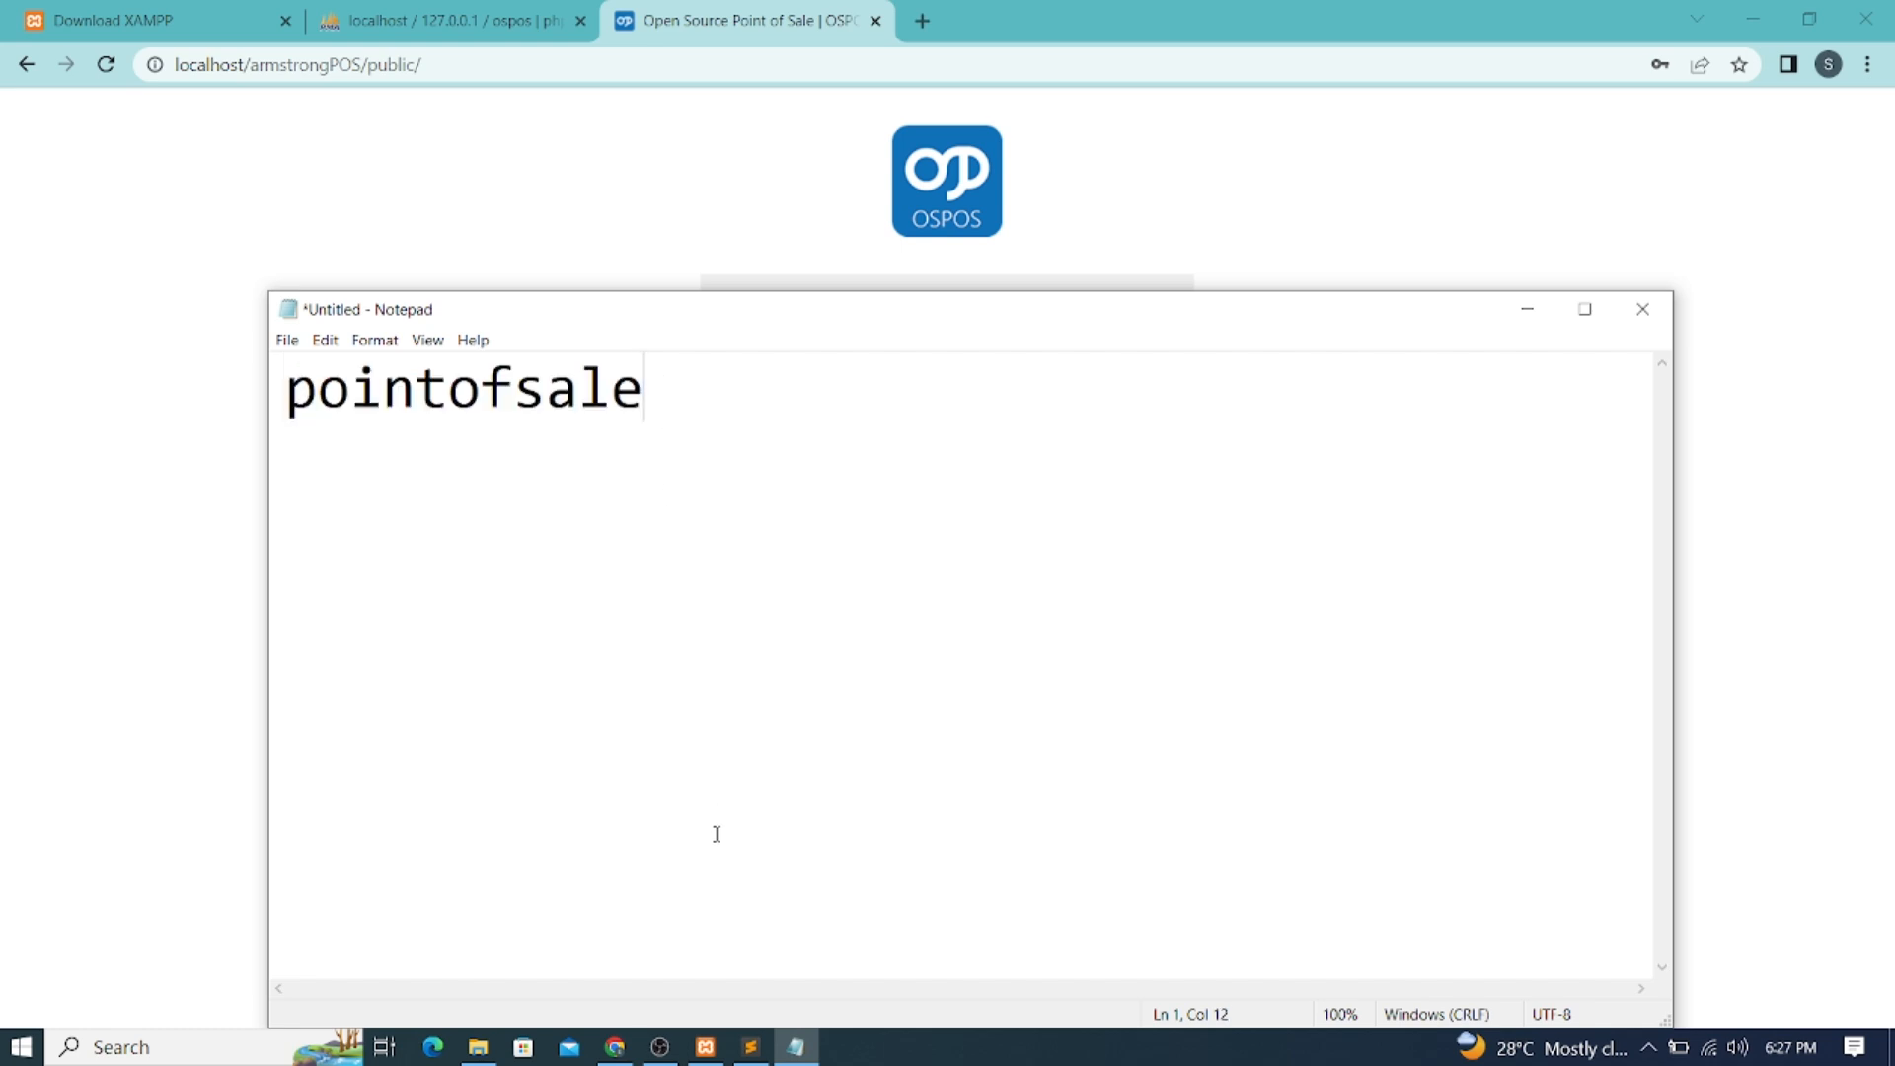
pyautogui.click(750, 1046)
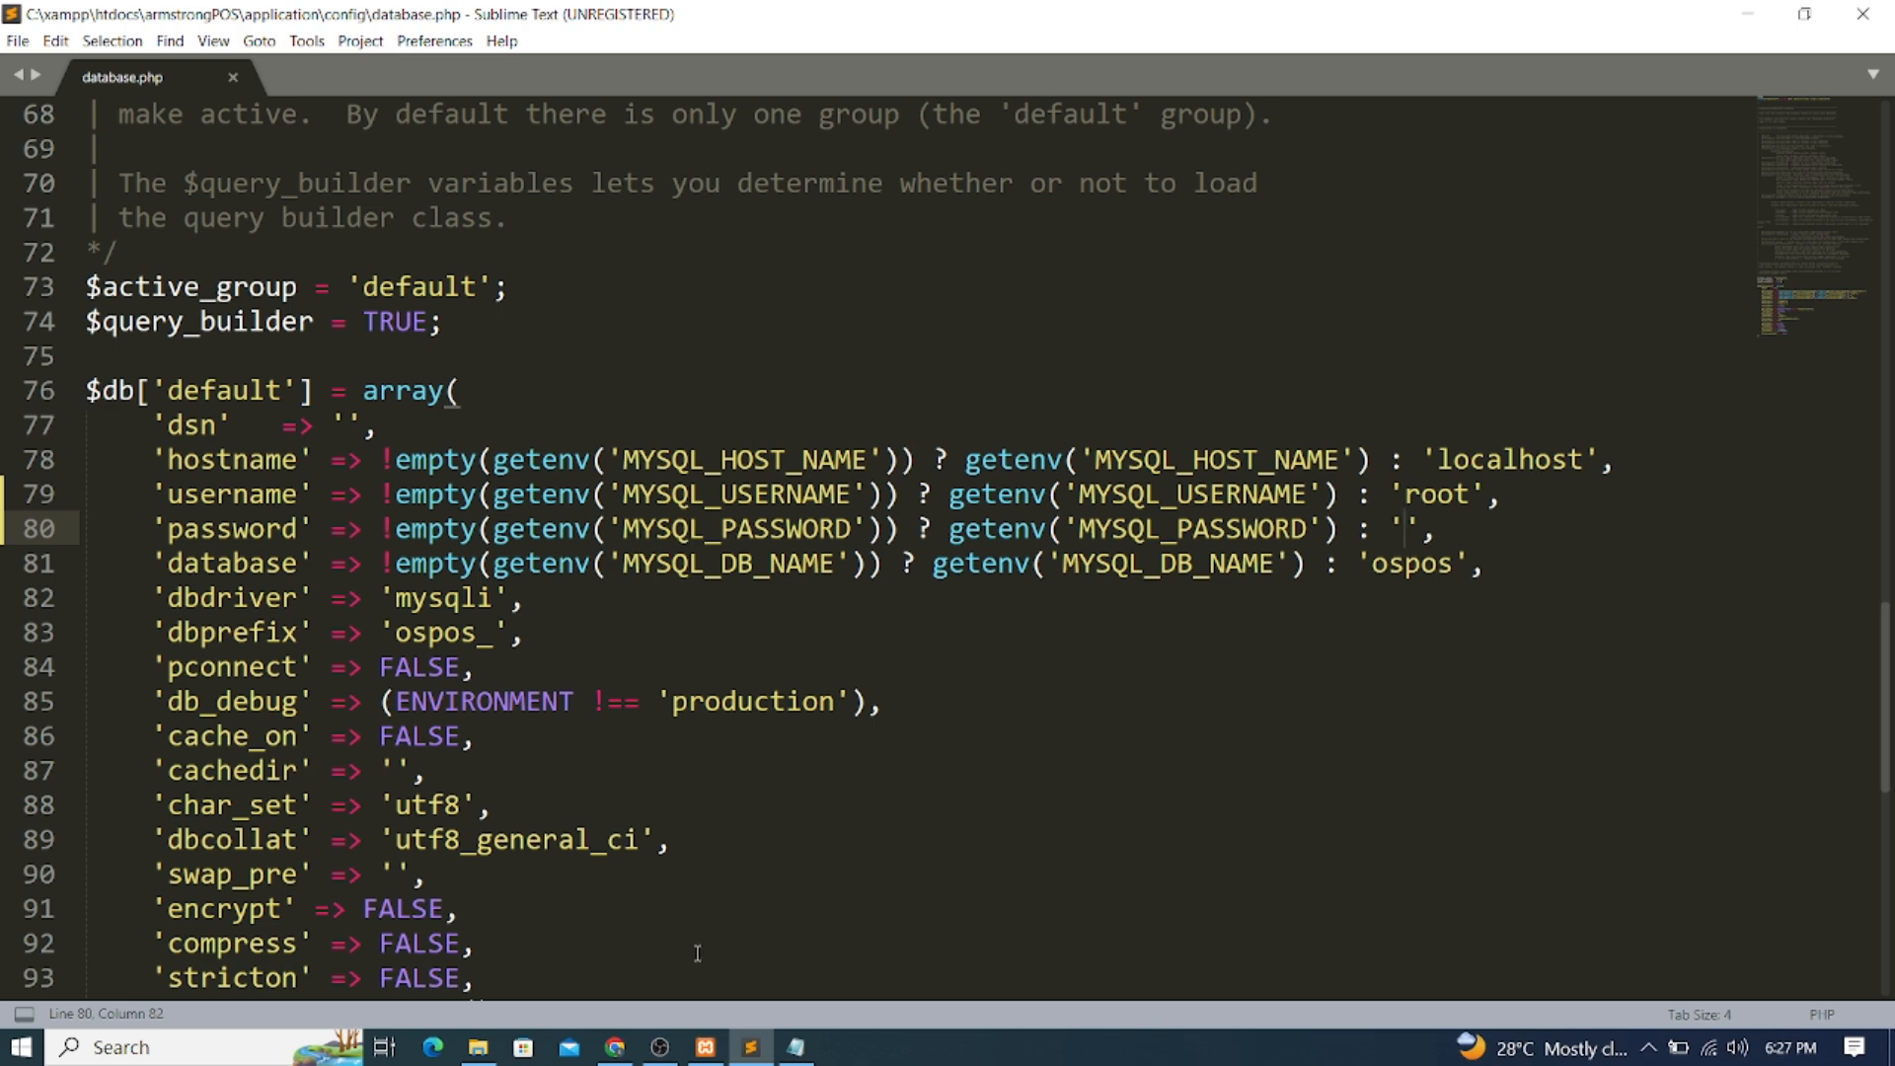
# Start entering the username on the OSPOS login page and move to the password field
pyautogui.click(615, 1046)
pyautogui.click(855, 350)
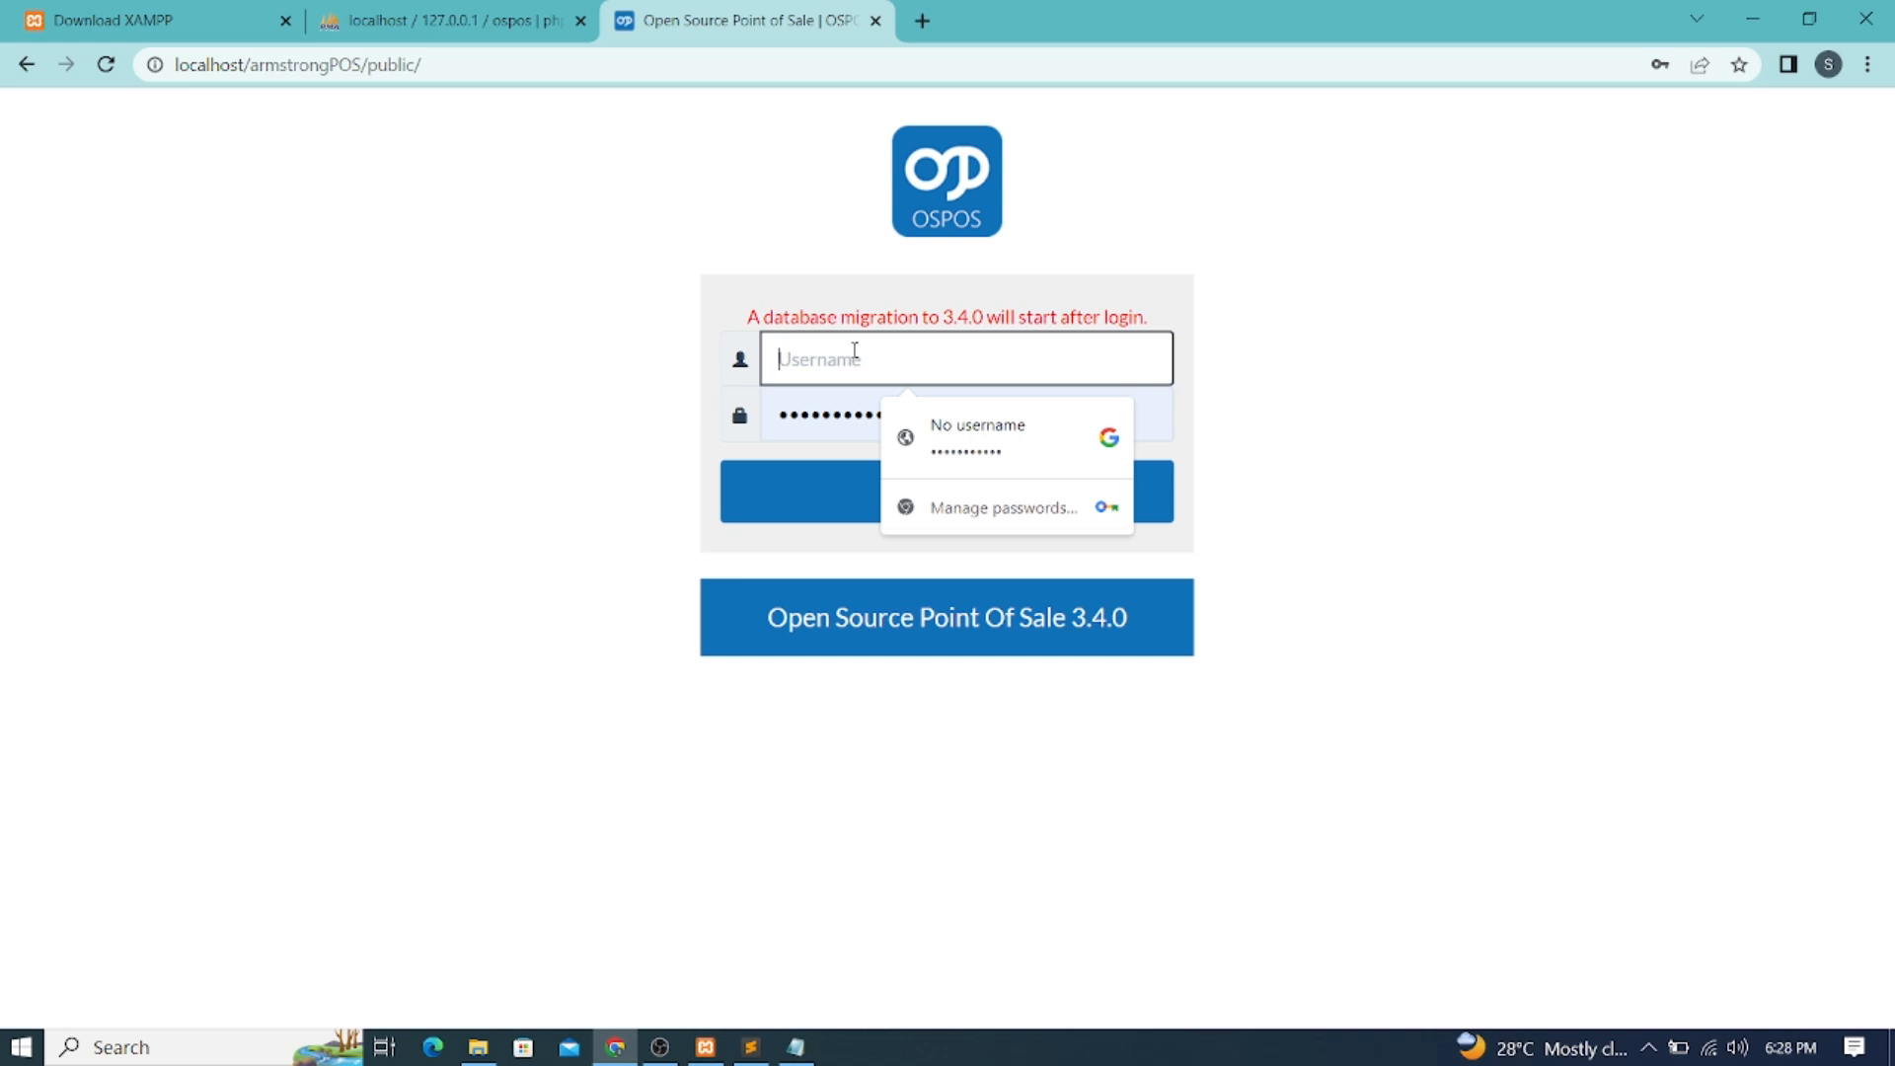
pyautogui.write('admin')
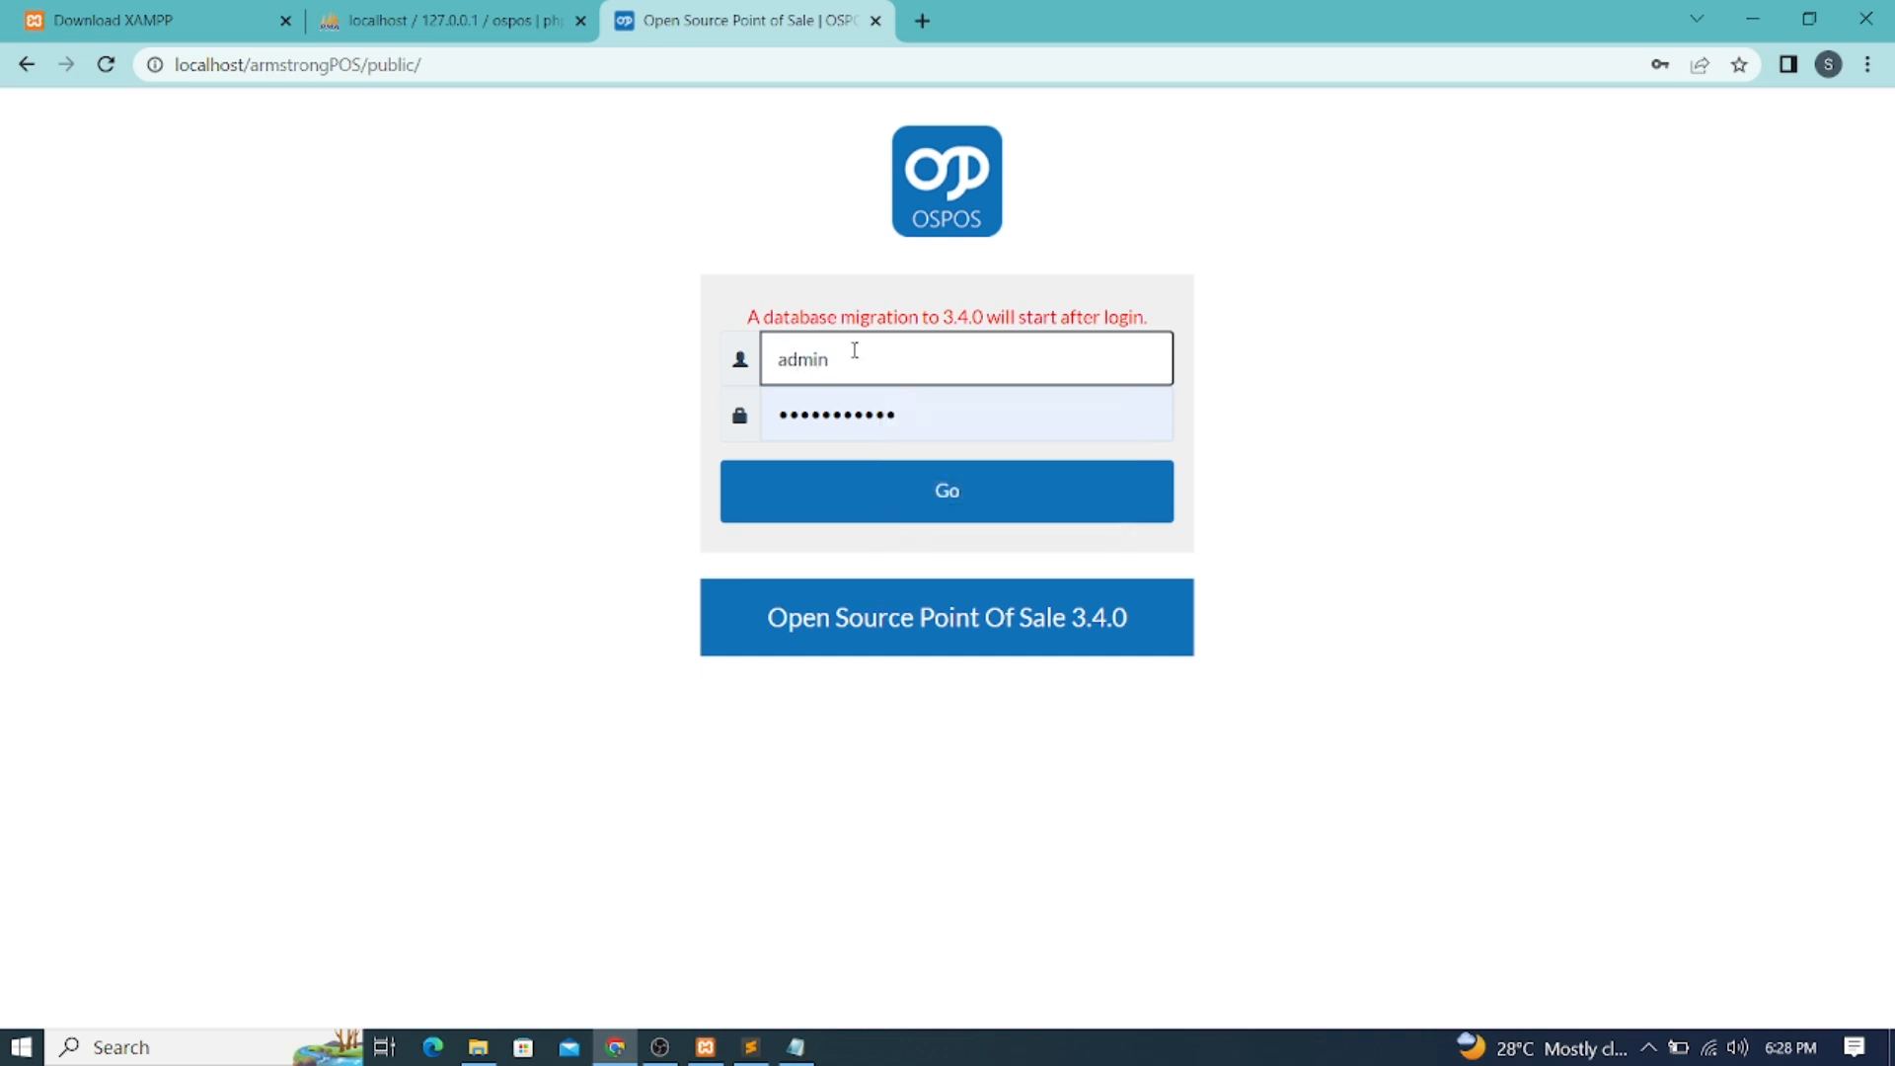
pyautogui.press('Tab')
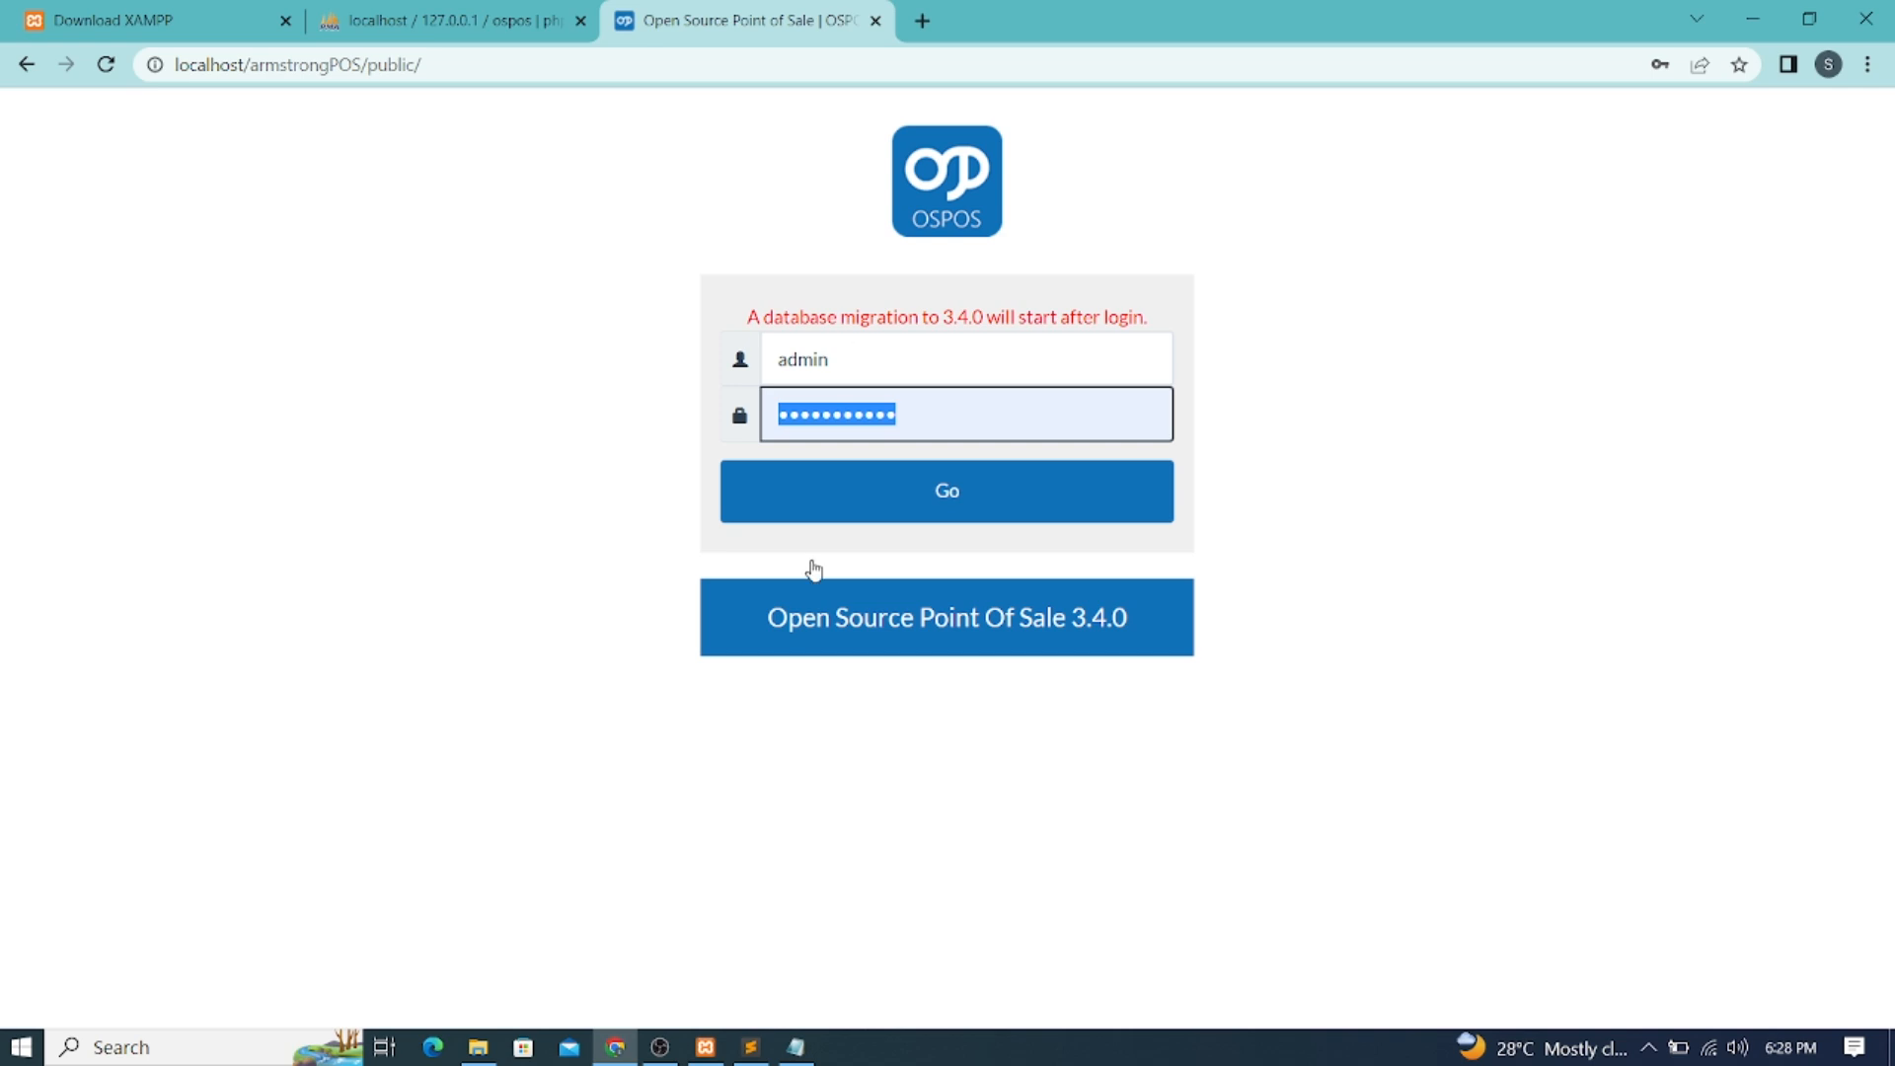
# Paste the password copied from the Notepad note, submit the login, and mark php.ini in the error
pyautogui.click(794, 1052)
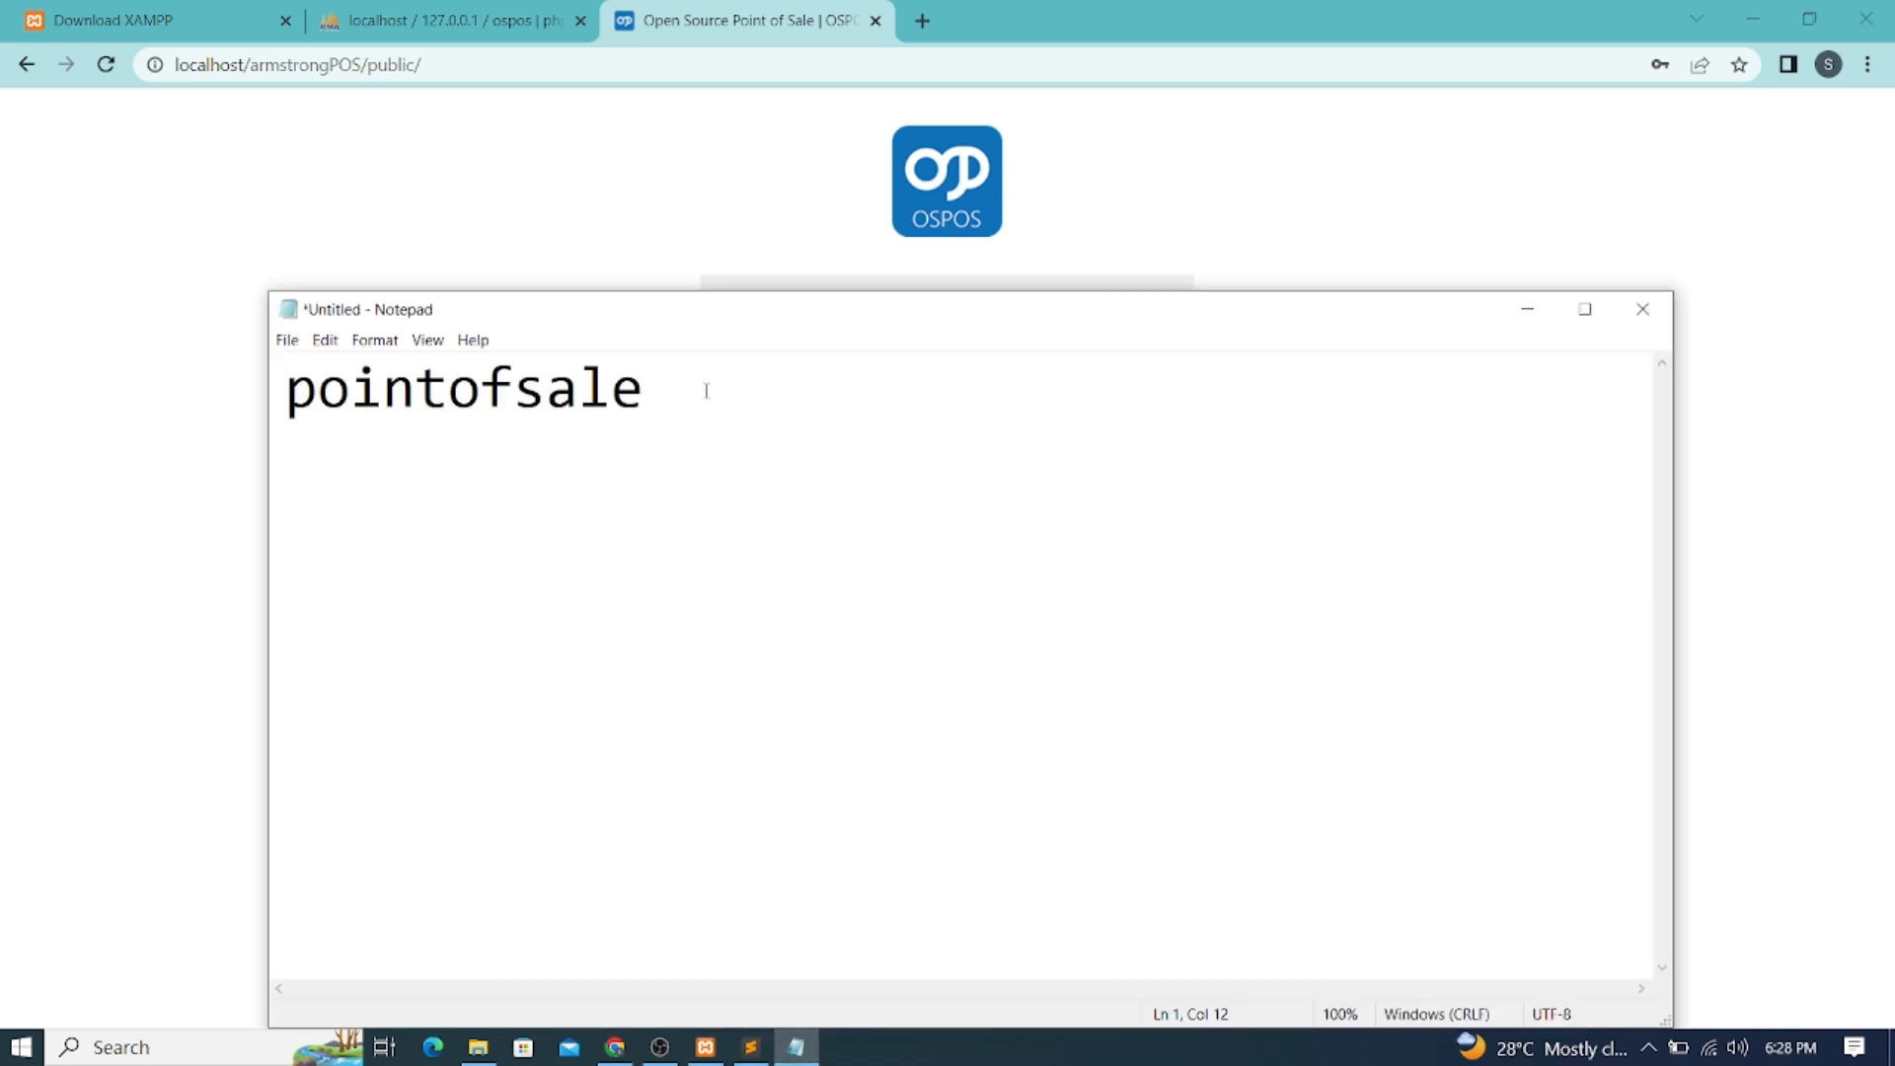
pyautogui.moveTo(681, 381); pyautogui.dragTo(293, 362)
pyautogui.rightClick(306, 387)
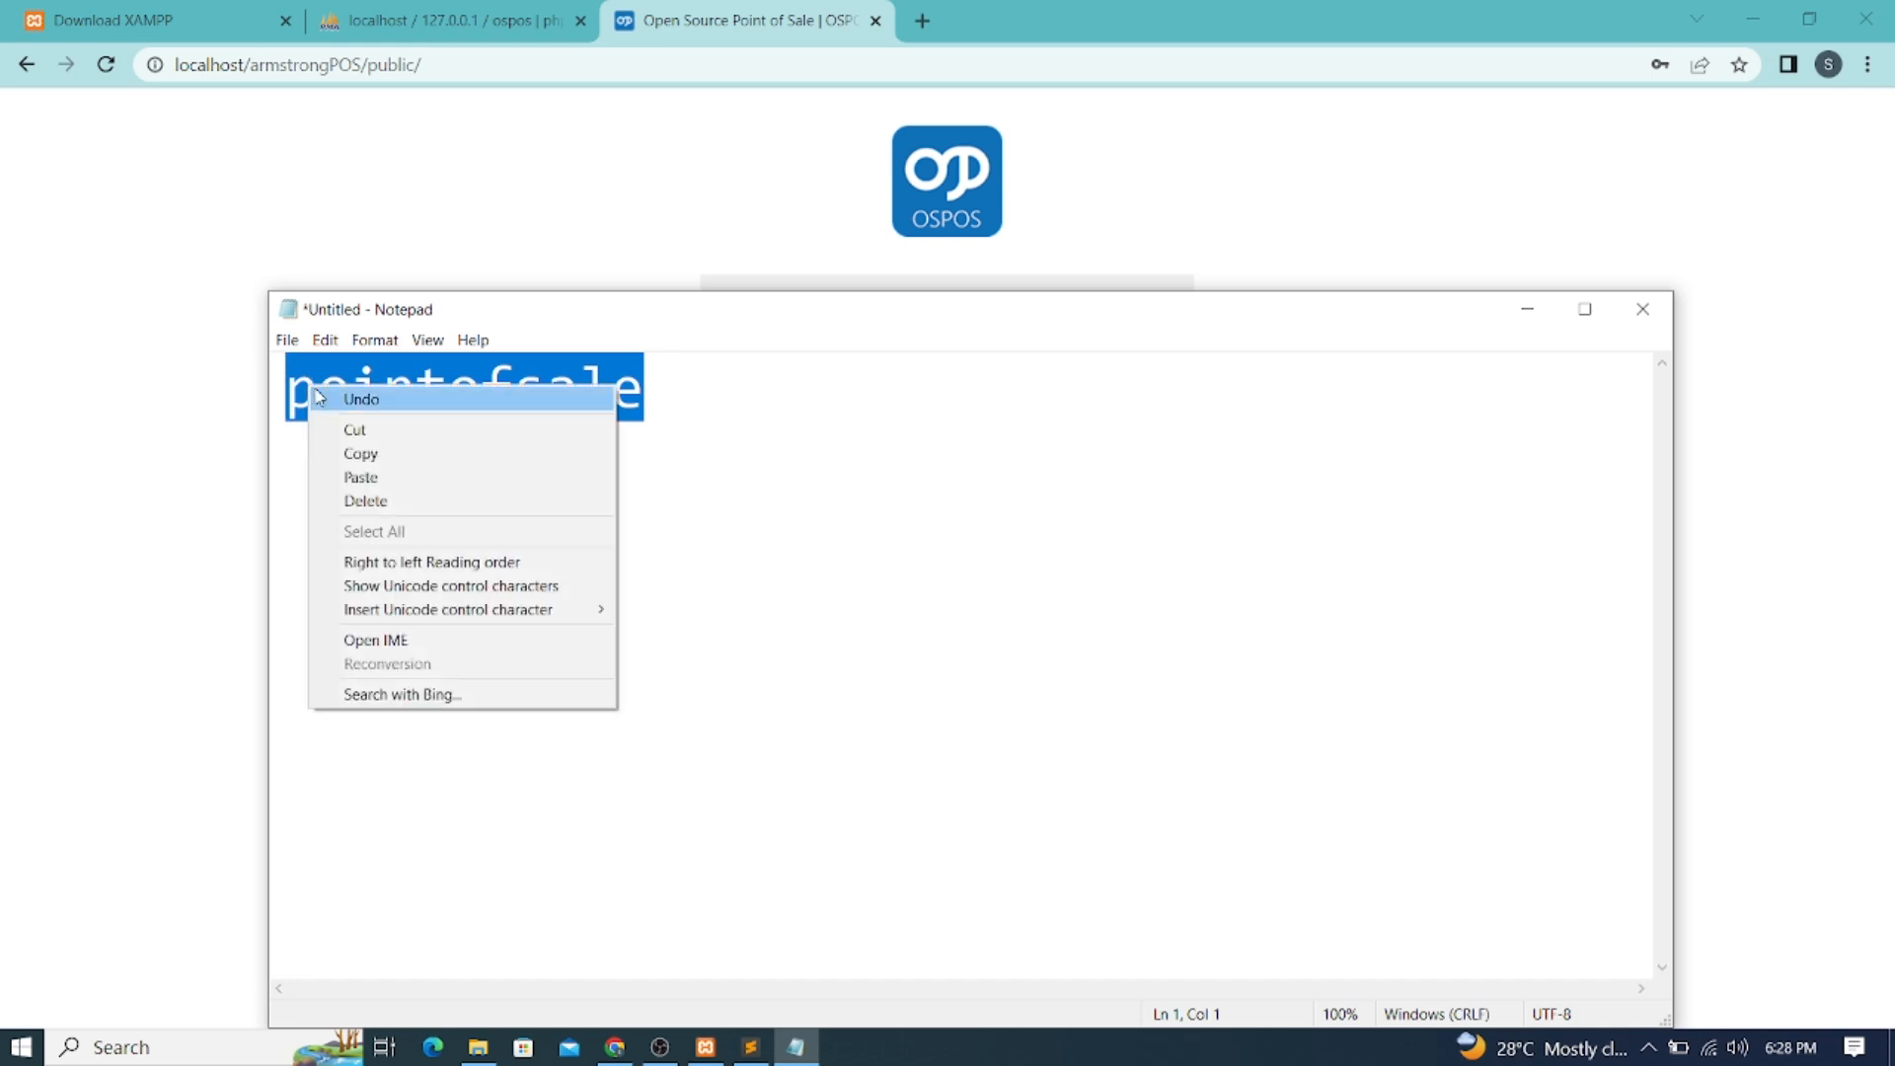
pyautogui.click(368, 447)
pyautogui.click(491, 225)
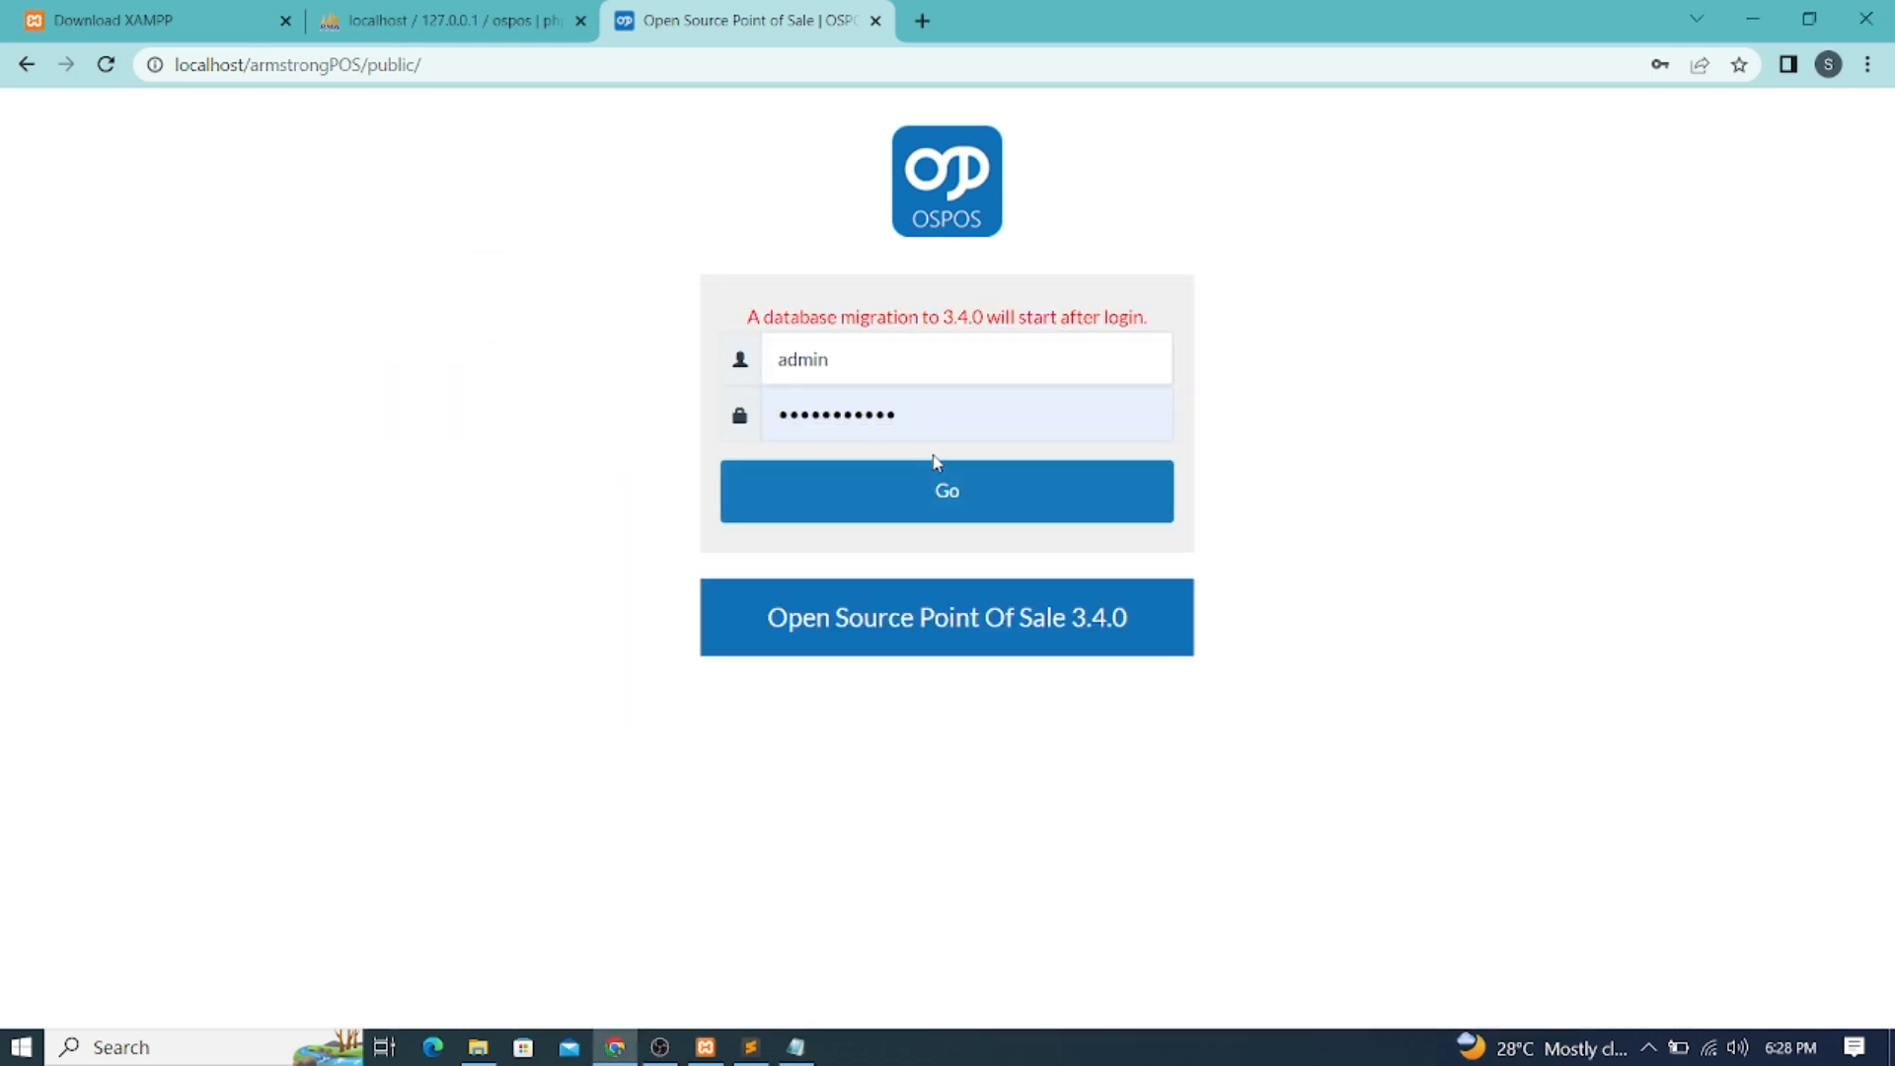
pyautogui.click(933, 420)
pyautogui.moveTo(933, 420); pyautogui.dragTo(604, 413)
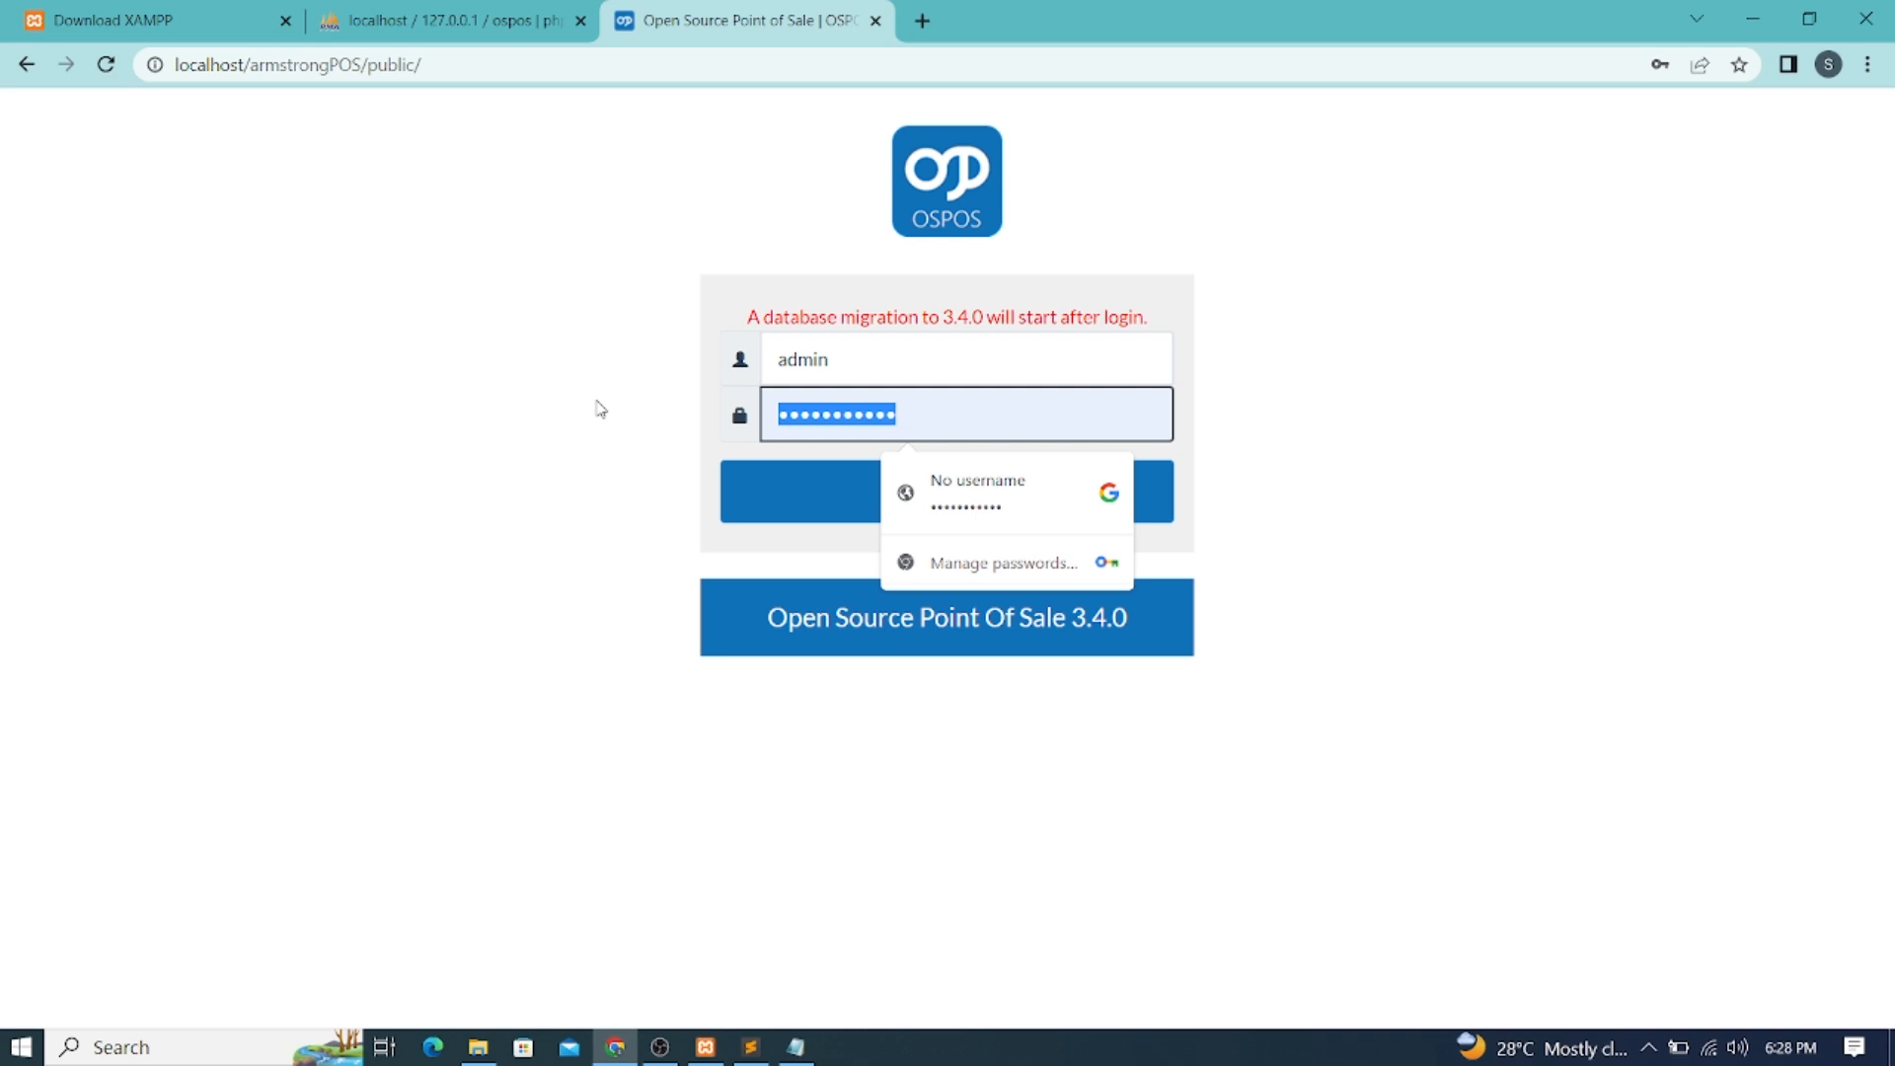
pyautogui.hotkey('ctrl', 'v')
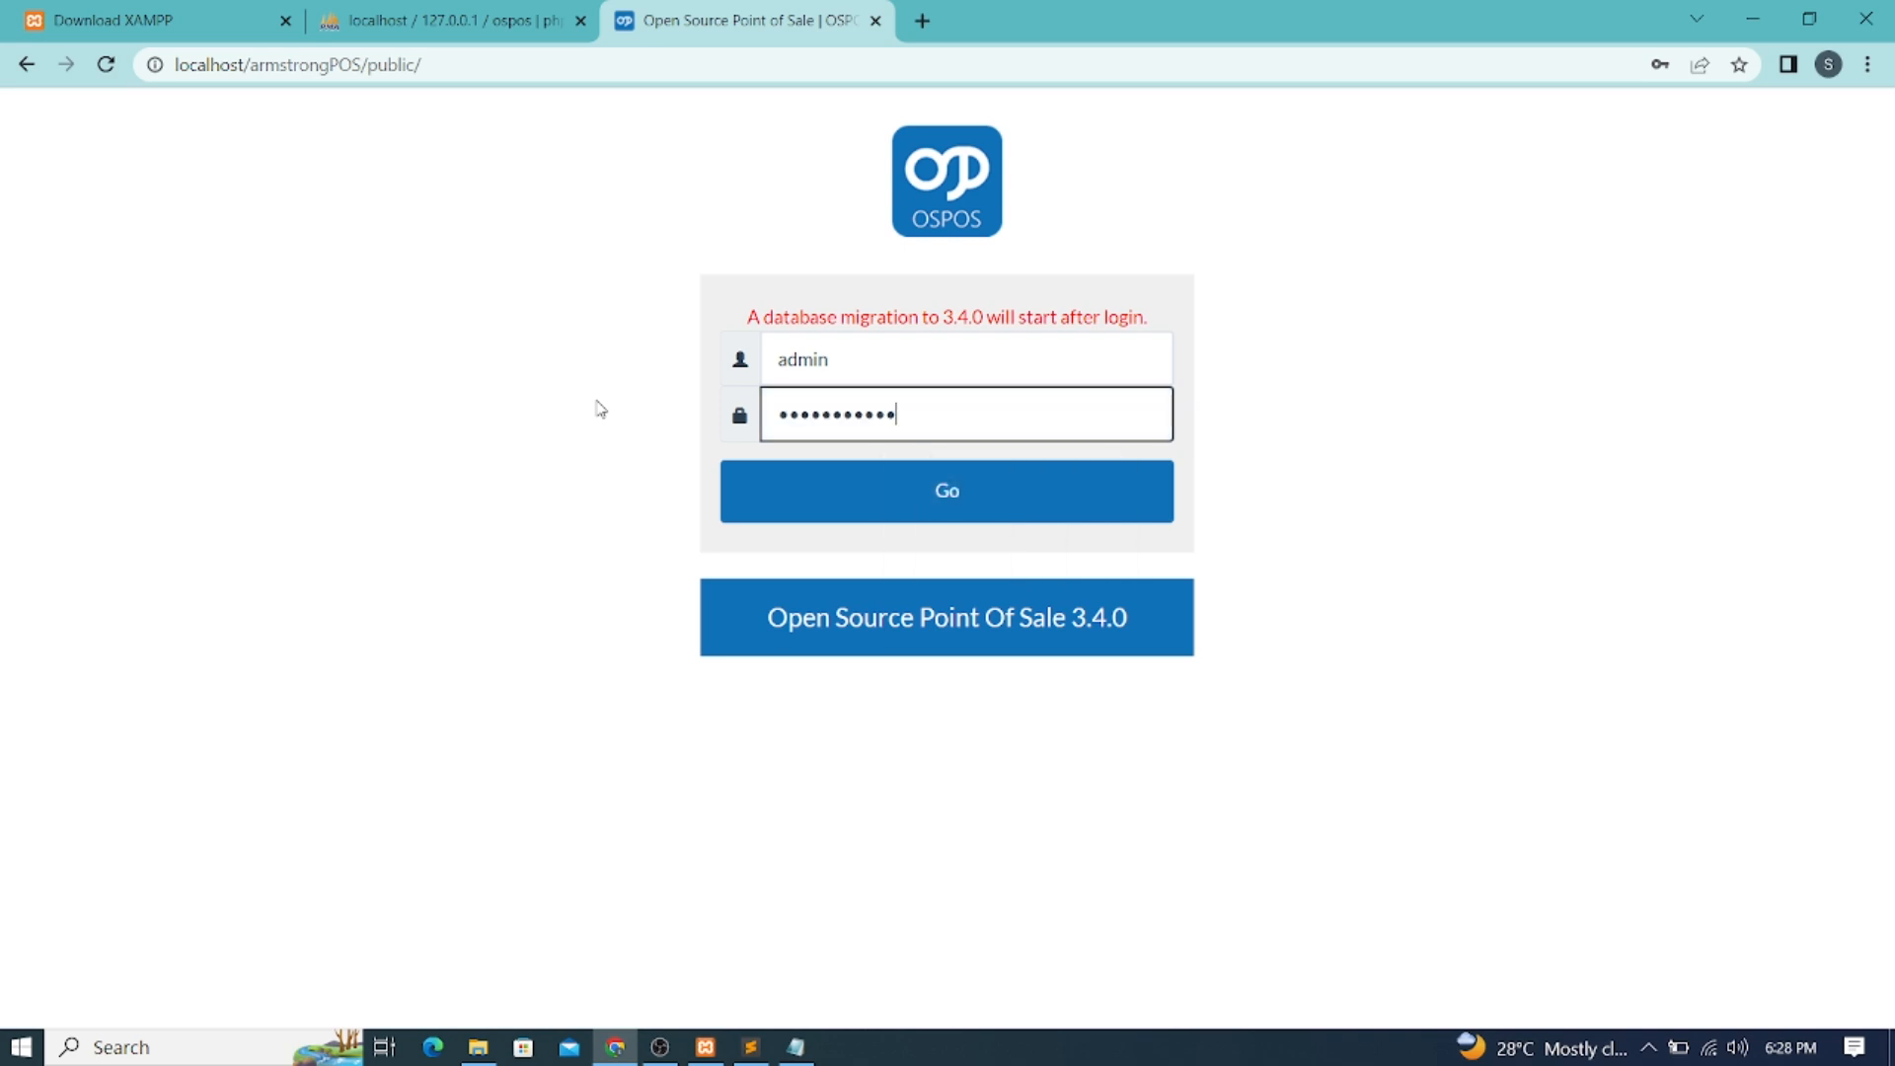
pyautogui.click(942, 489)
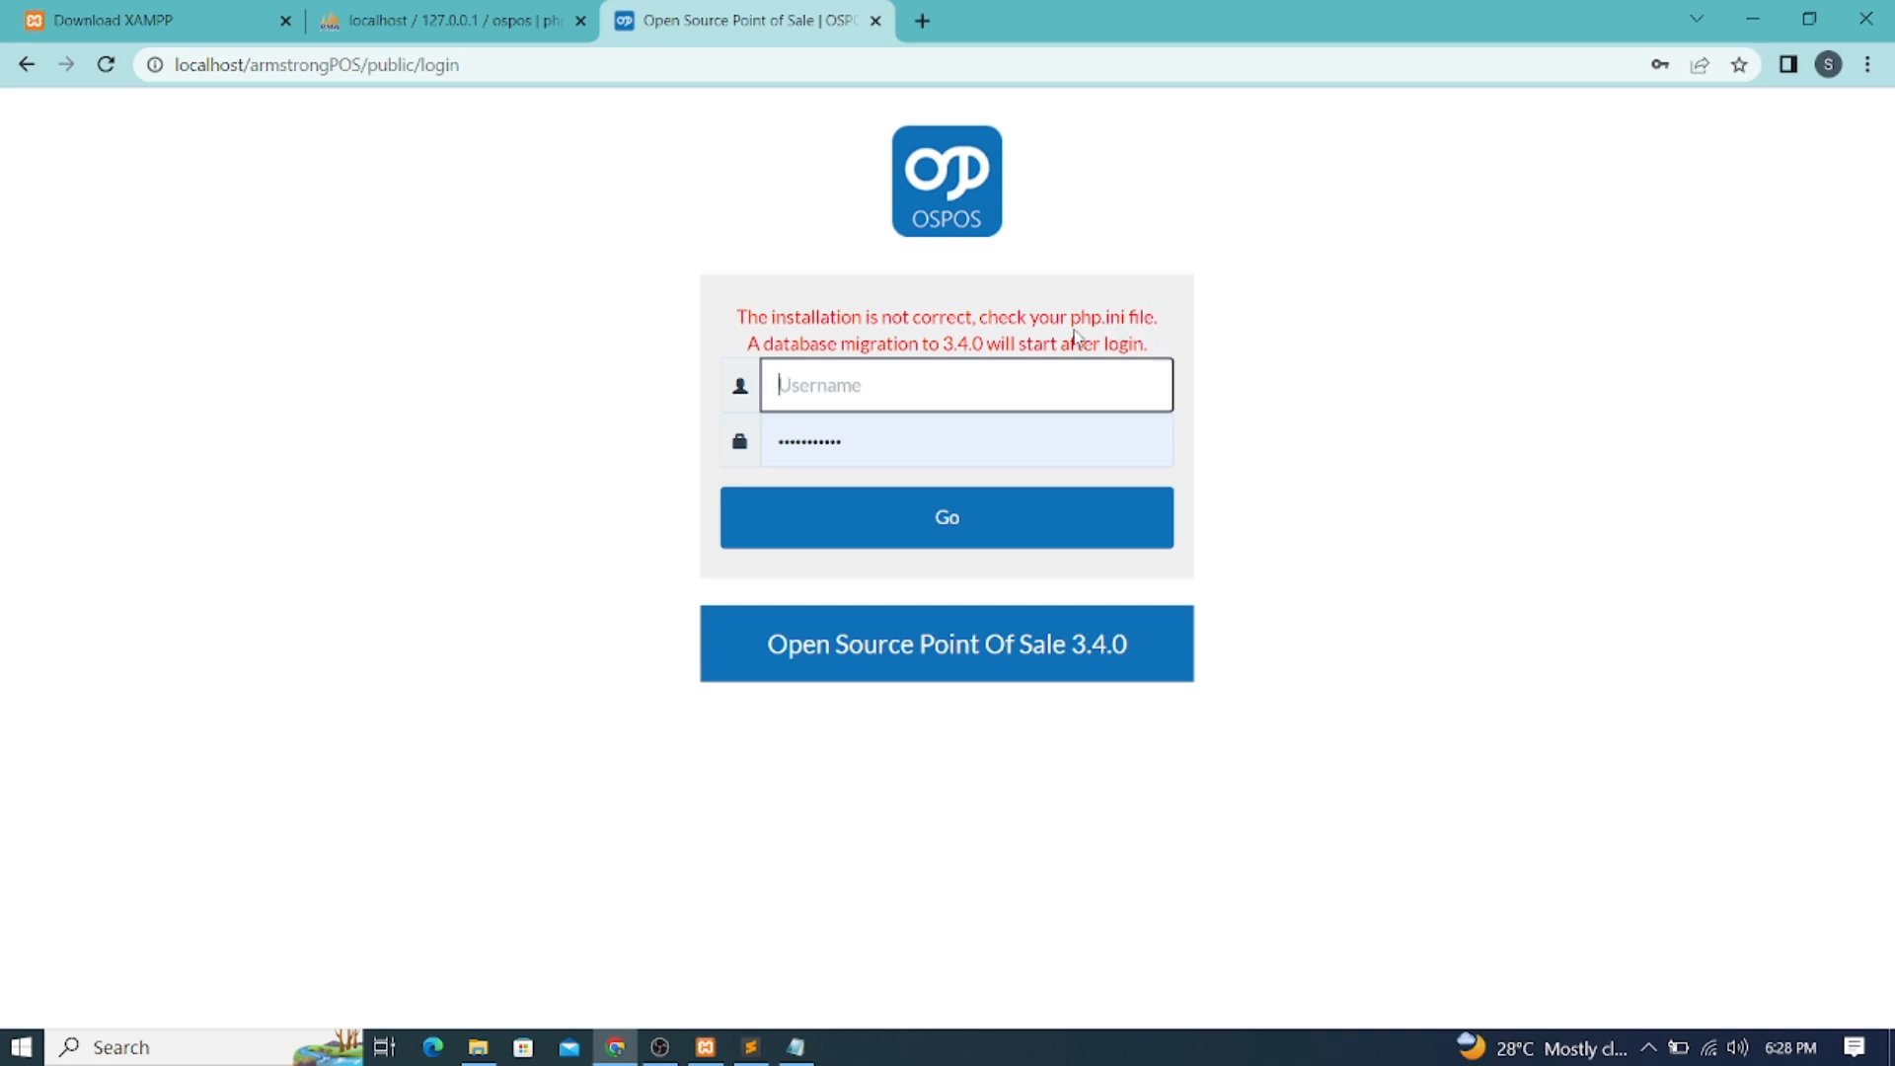
pyautogui.moveTo(1073, 318); pyautogui.dragTo(1128, 318)
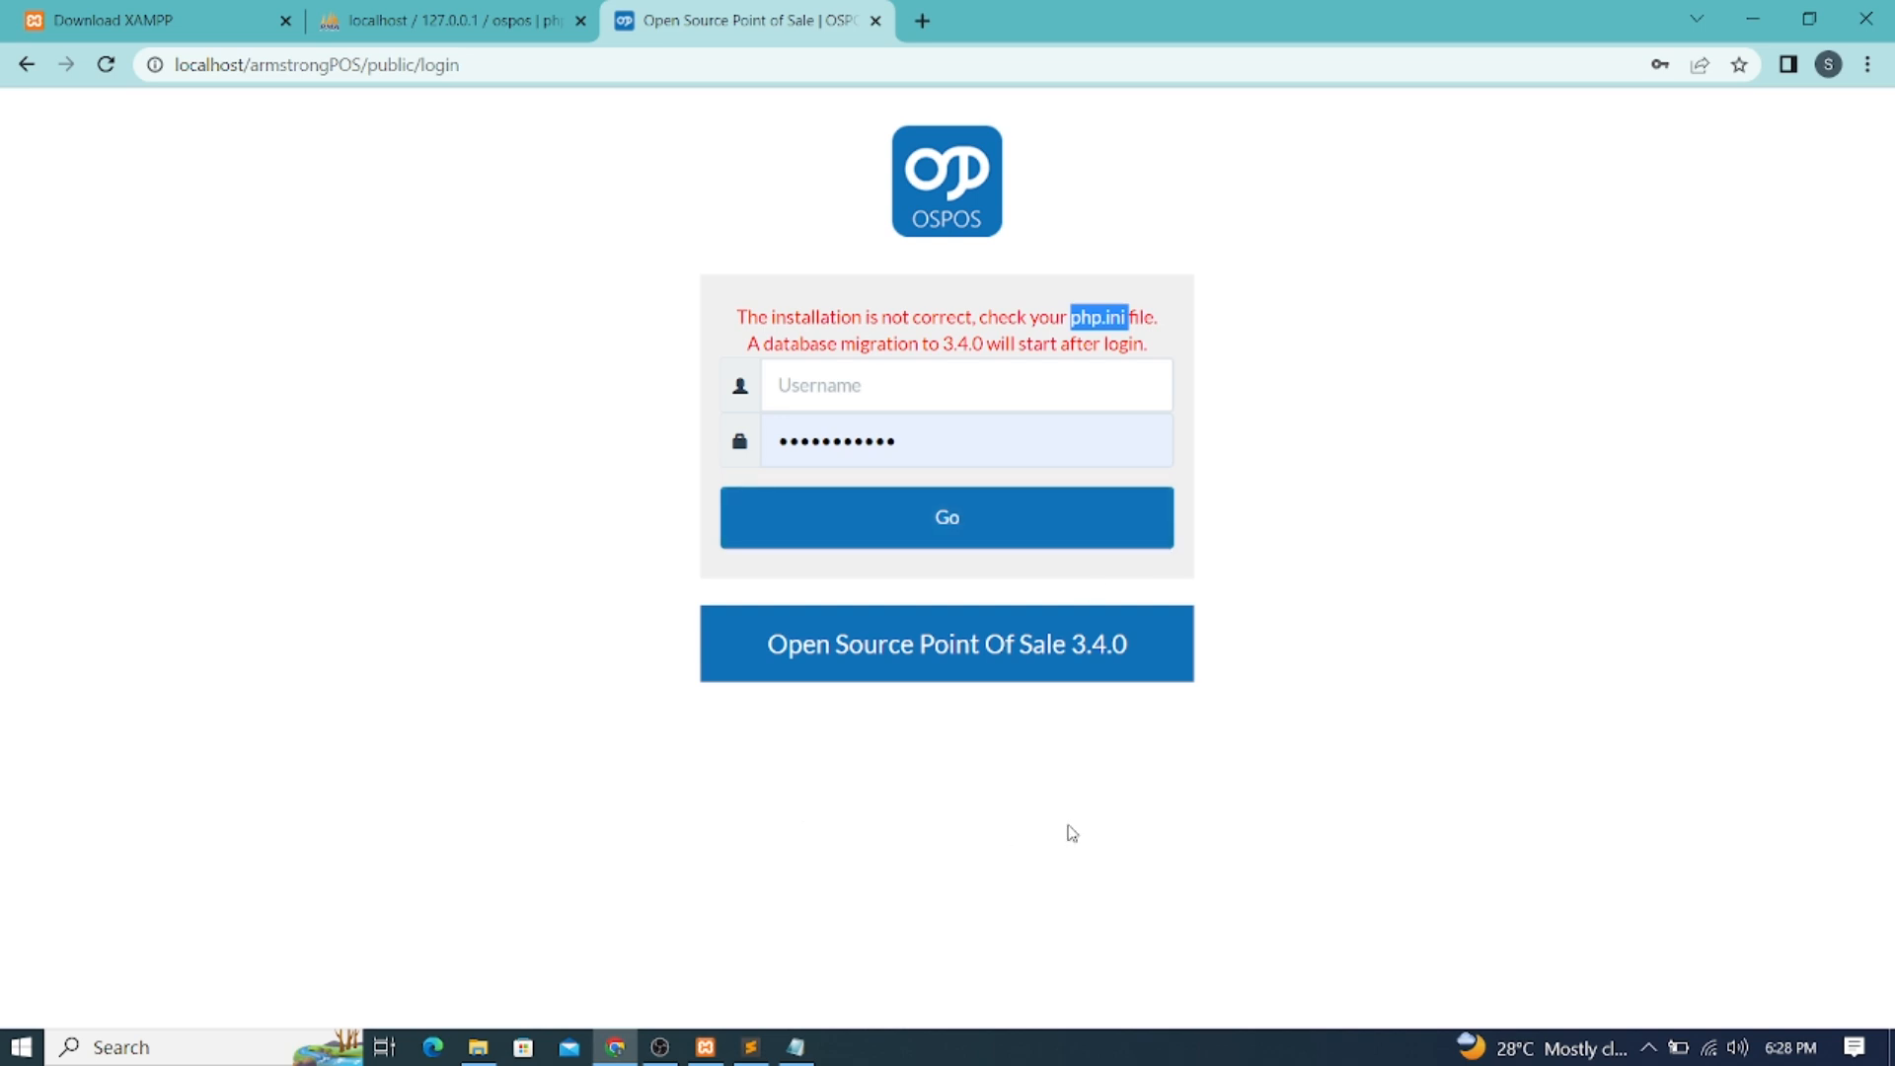
# Navigate File Explorer to the C:\xampp\php folder
pyautogui.click(487, 1043)
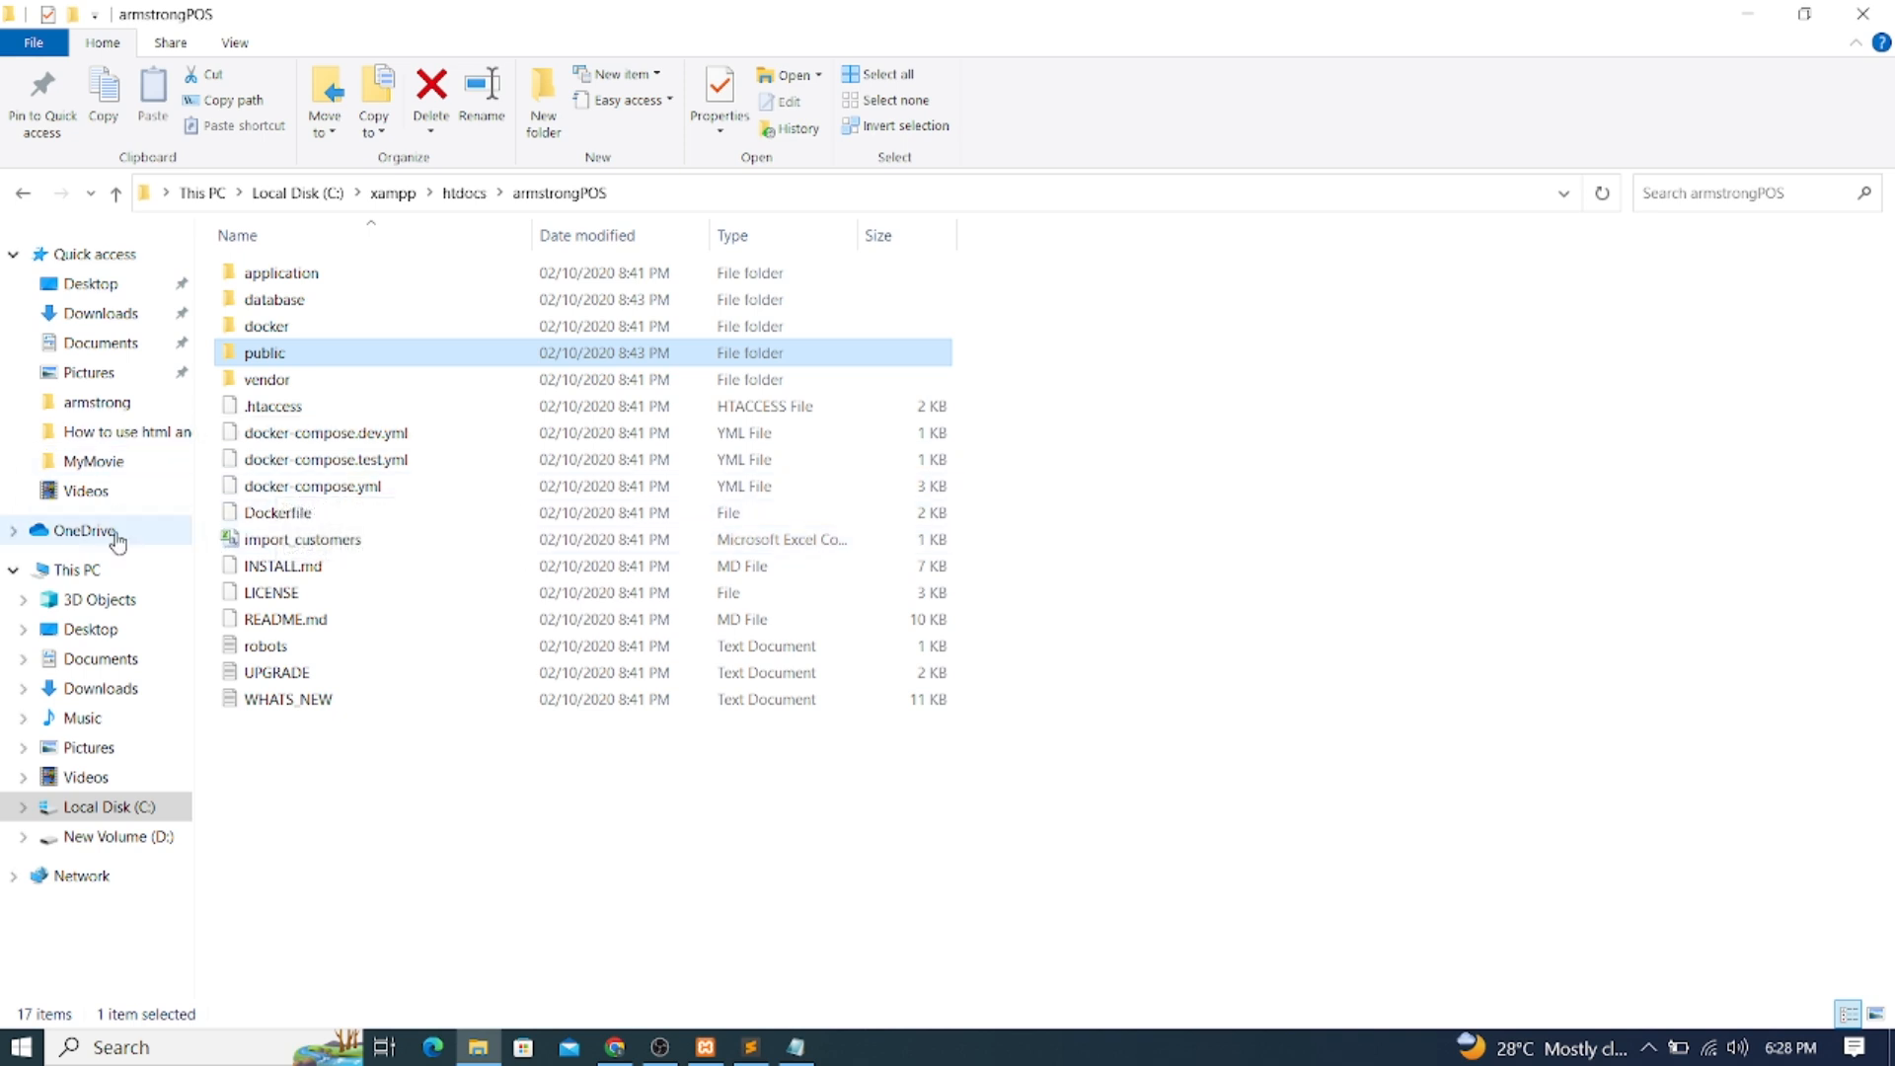
pyautogui.click(112, 809)
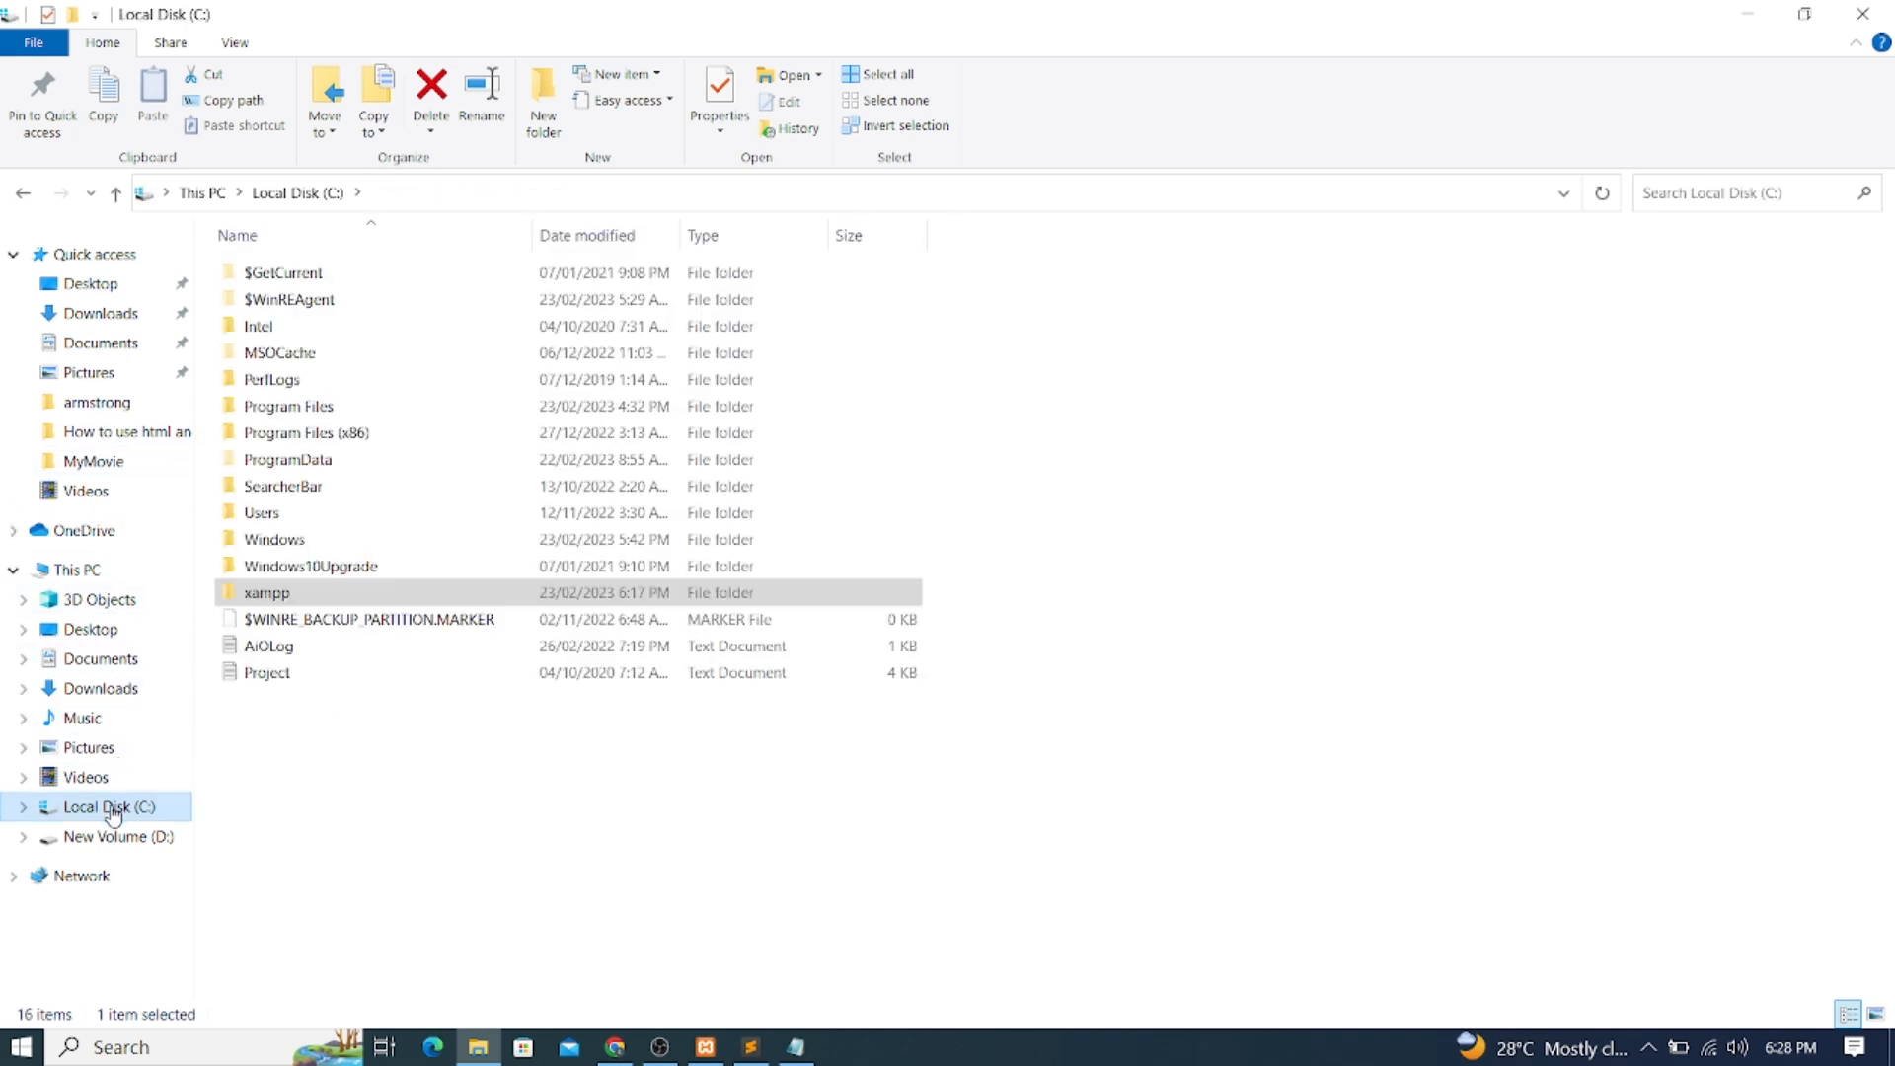
pyautogui.doubleClick(253, 597)
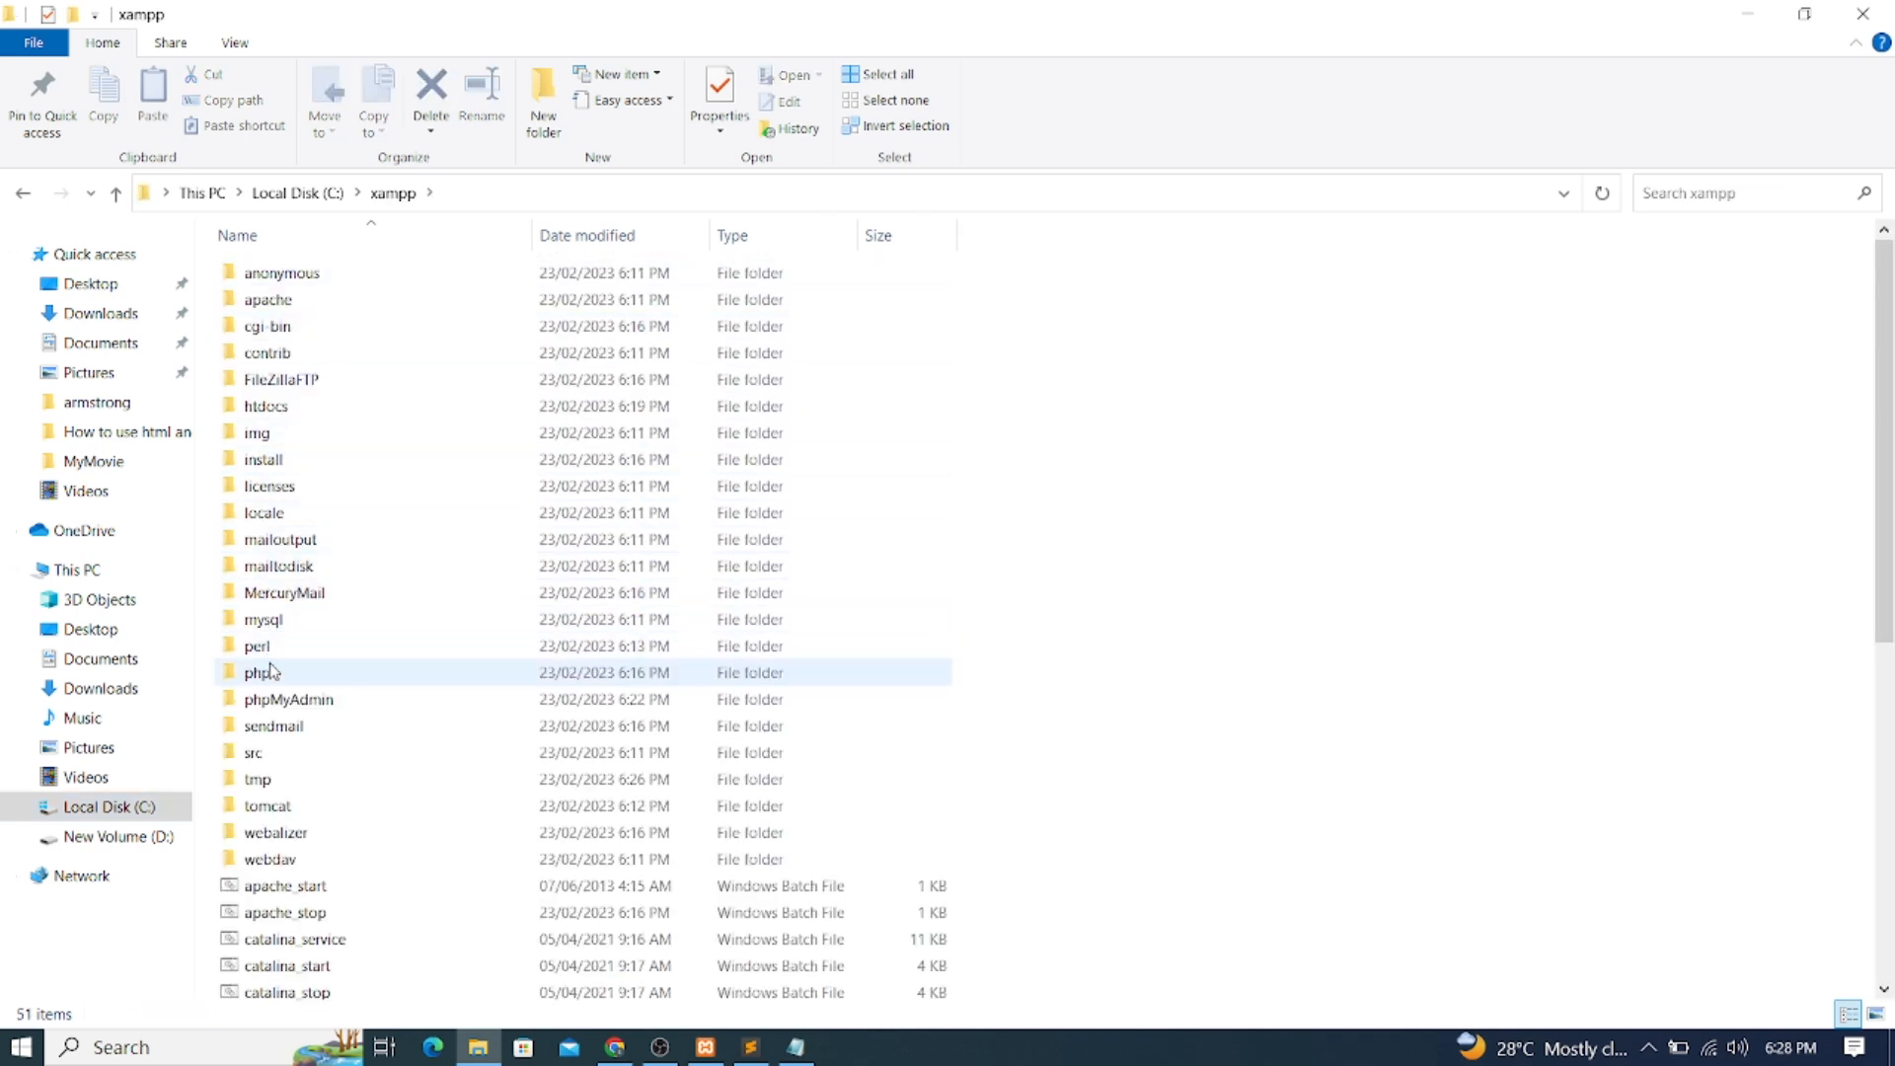
pyautogui.doubleClick(312, 701)
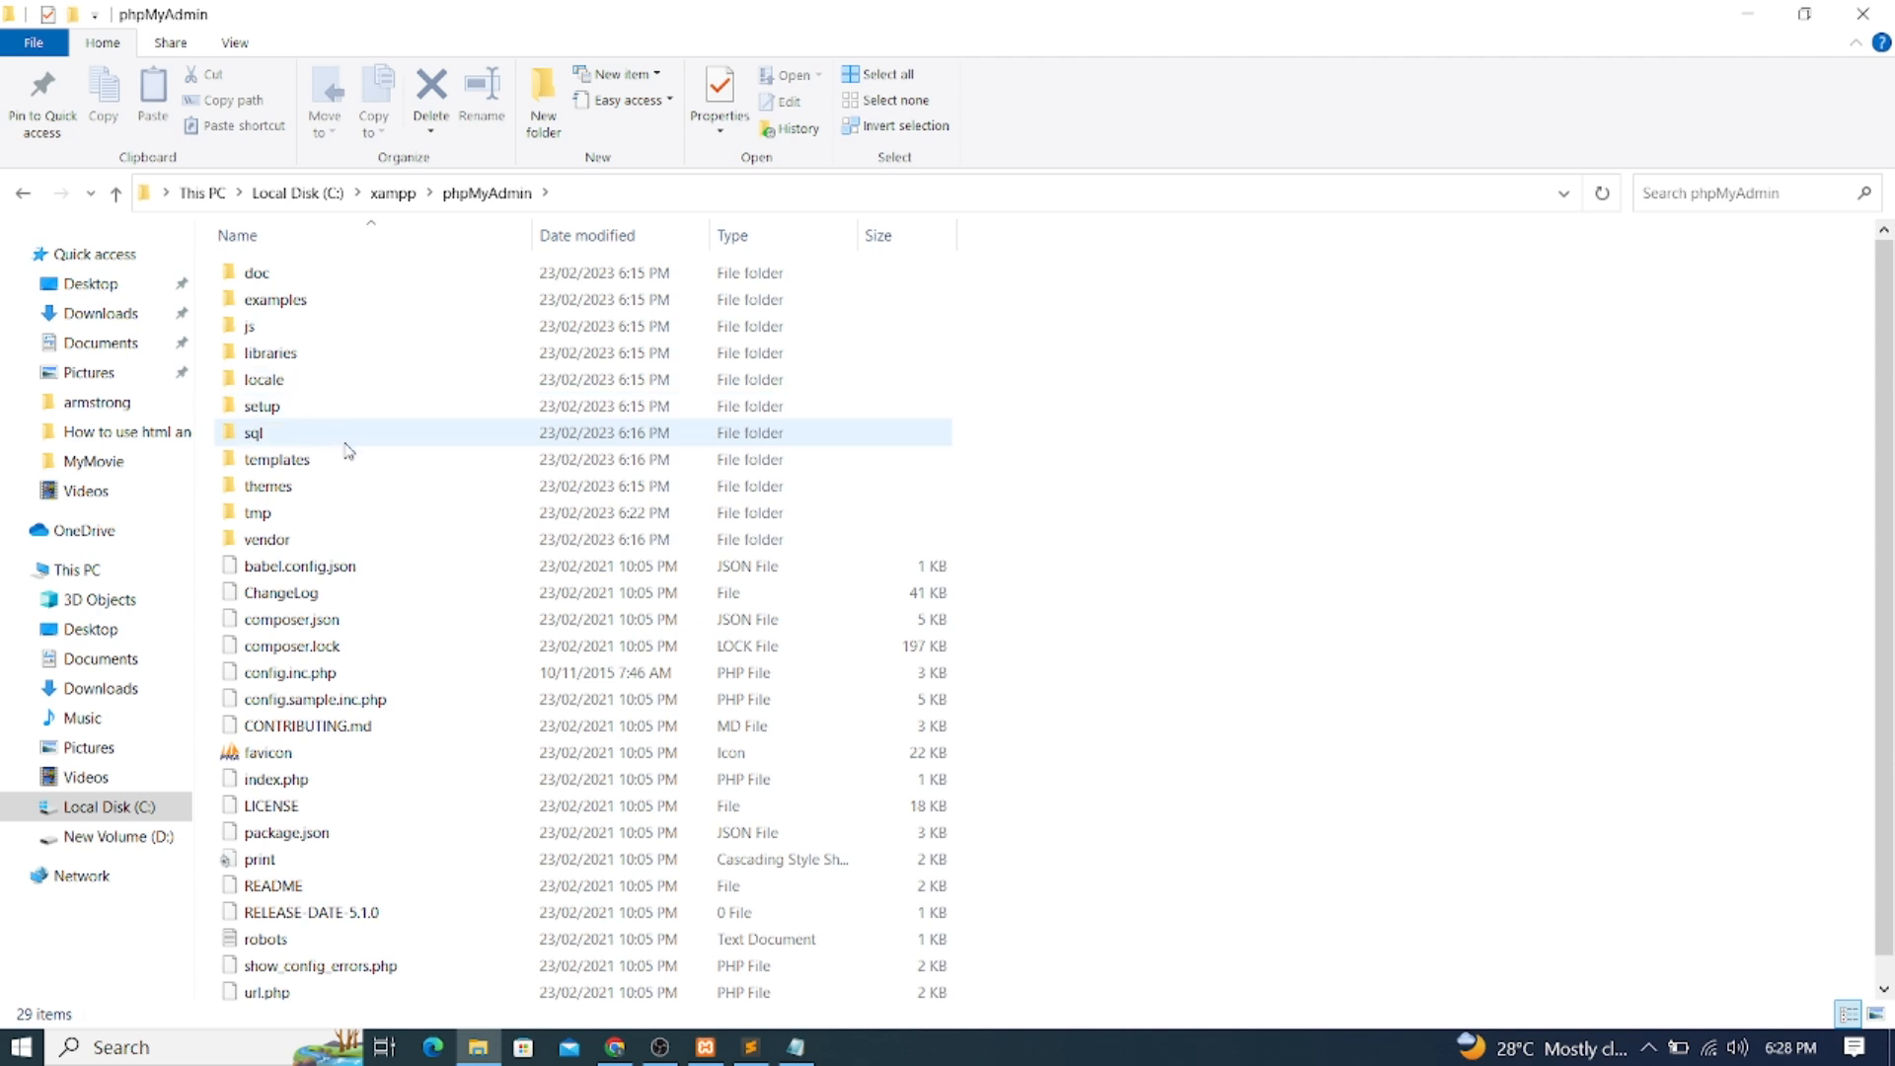
pyautogui.scroll(-1, 324, 538)
pyautogui.scroll(1, 326, 541)
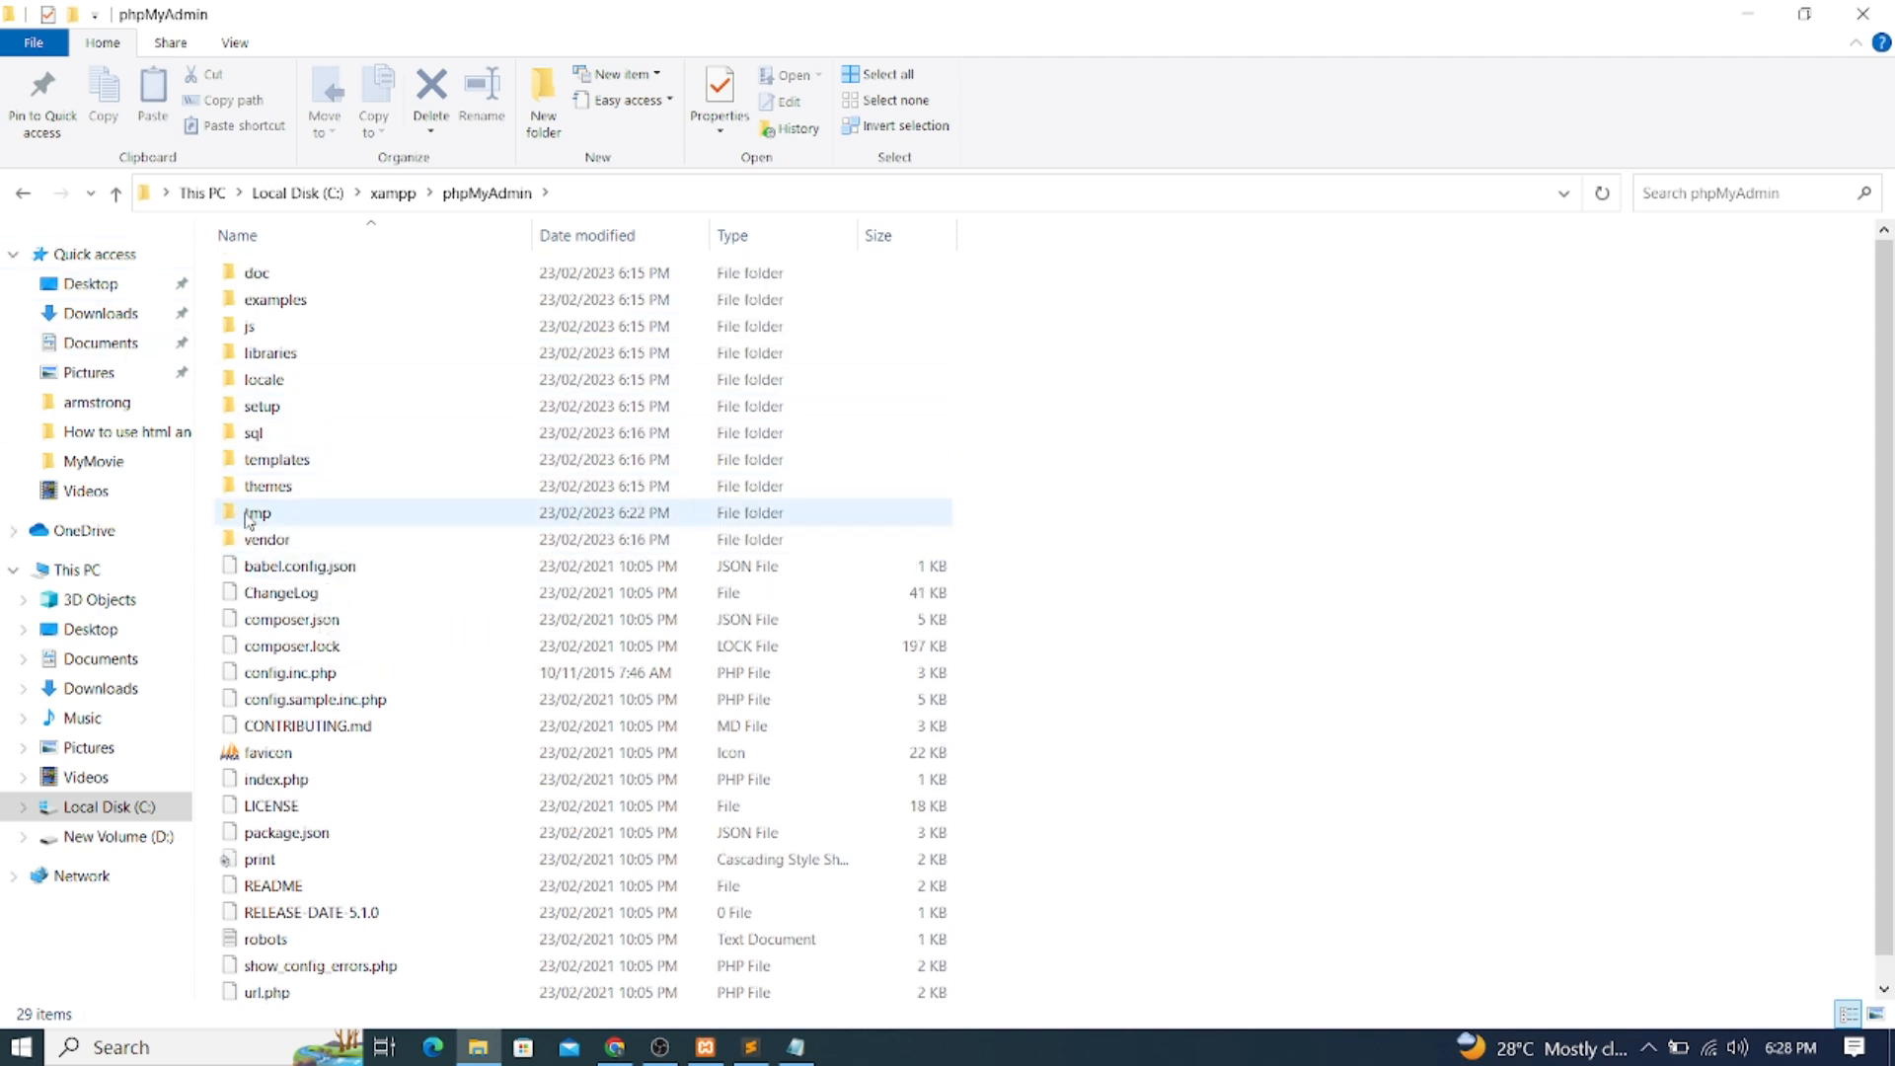
pyautogui.moveTo(250, 521)
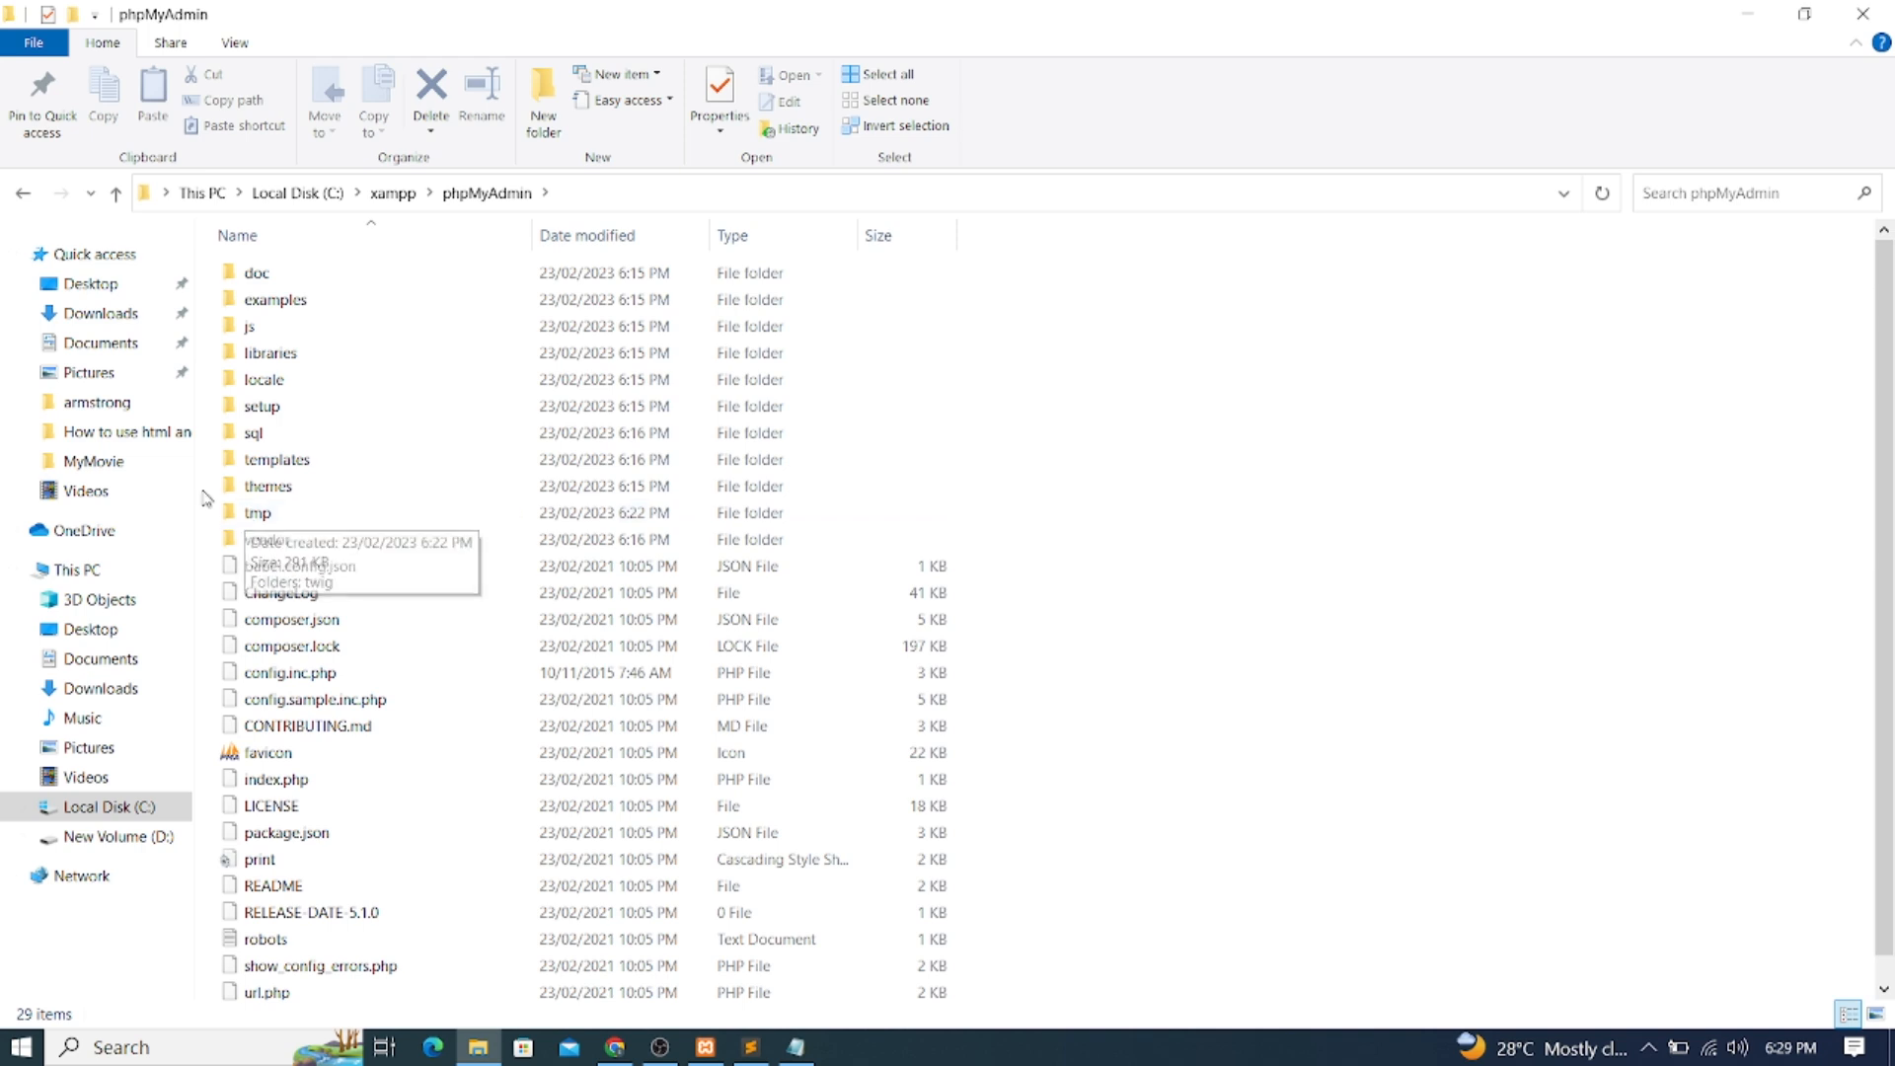
pyautogui.click(24, 195)
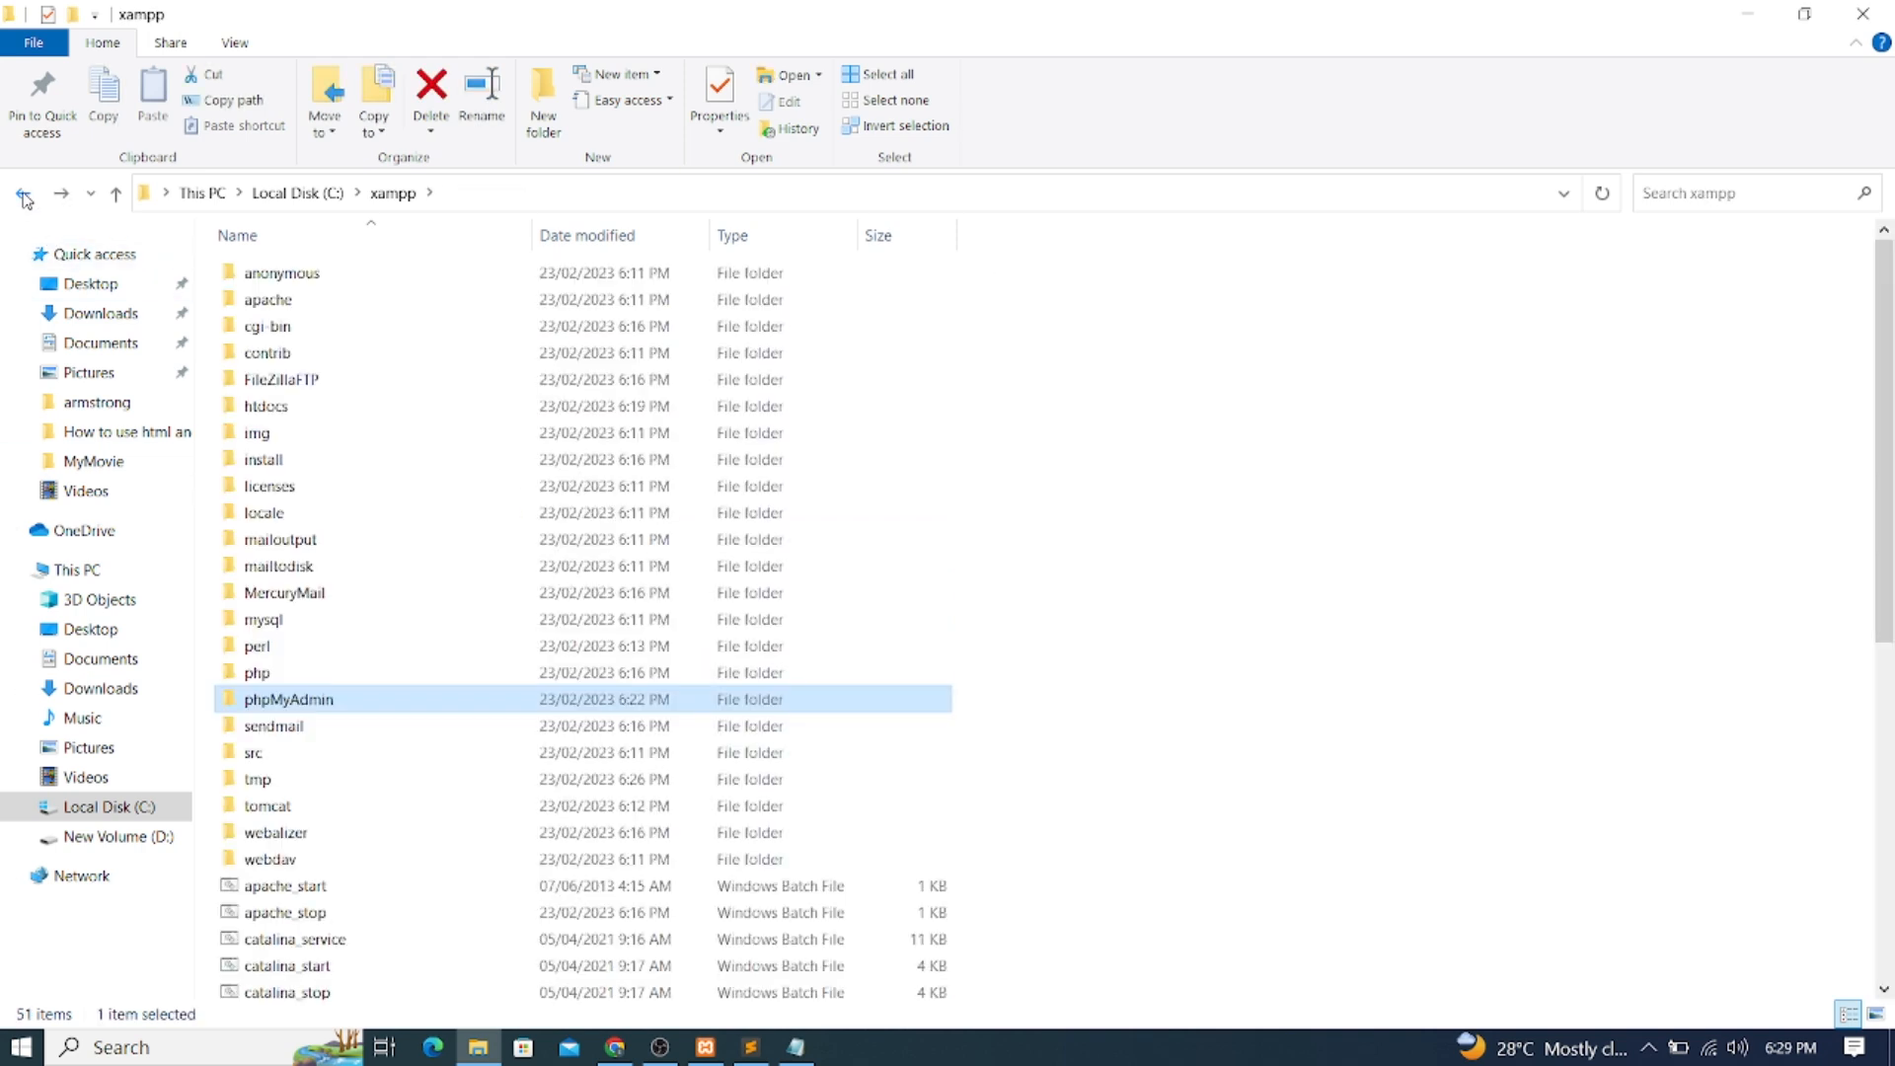
pyautogui.click(256, 676)
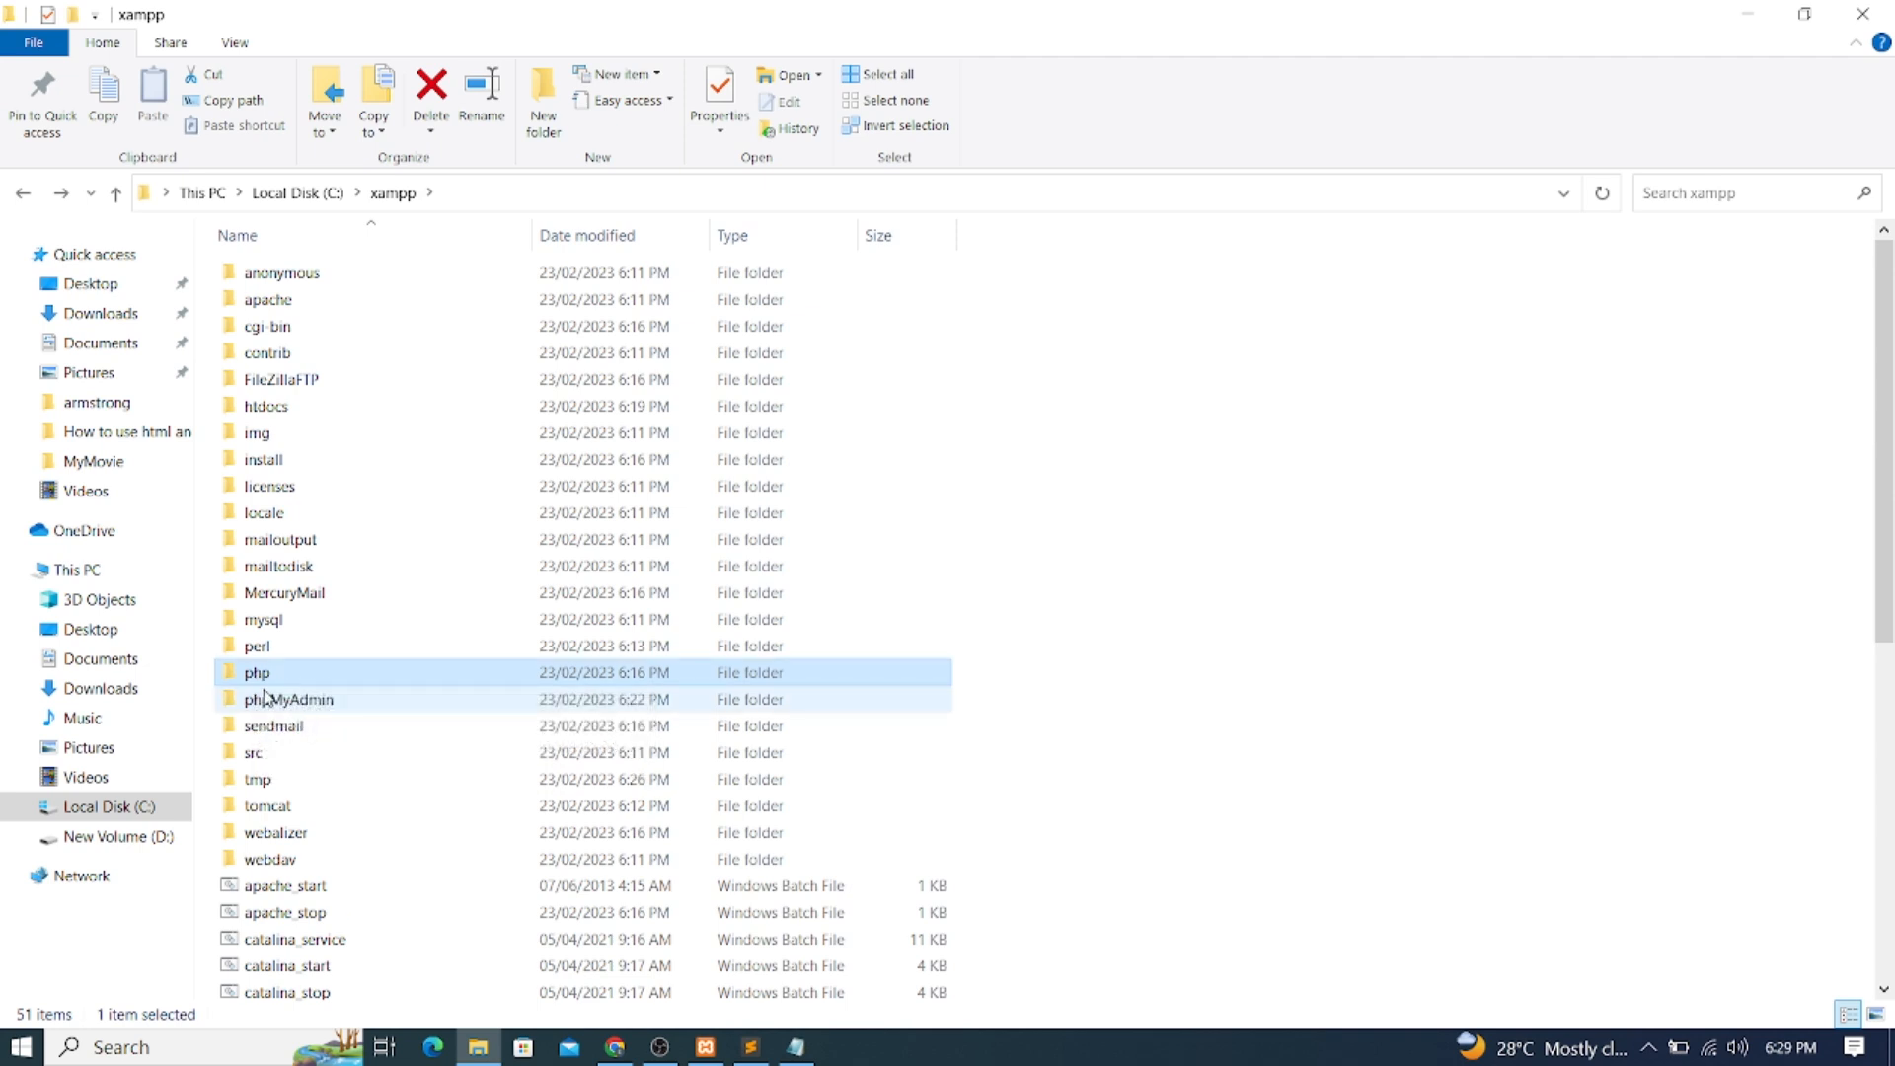
pyautogui.doubleClick(258, 677)
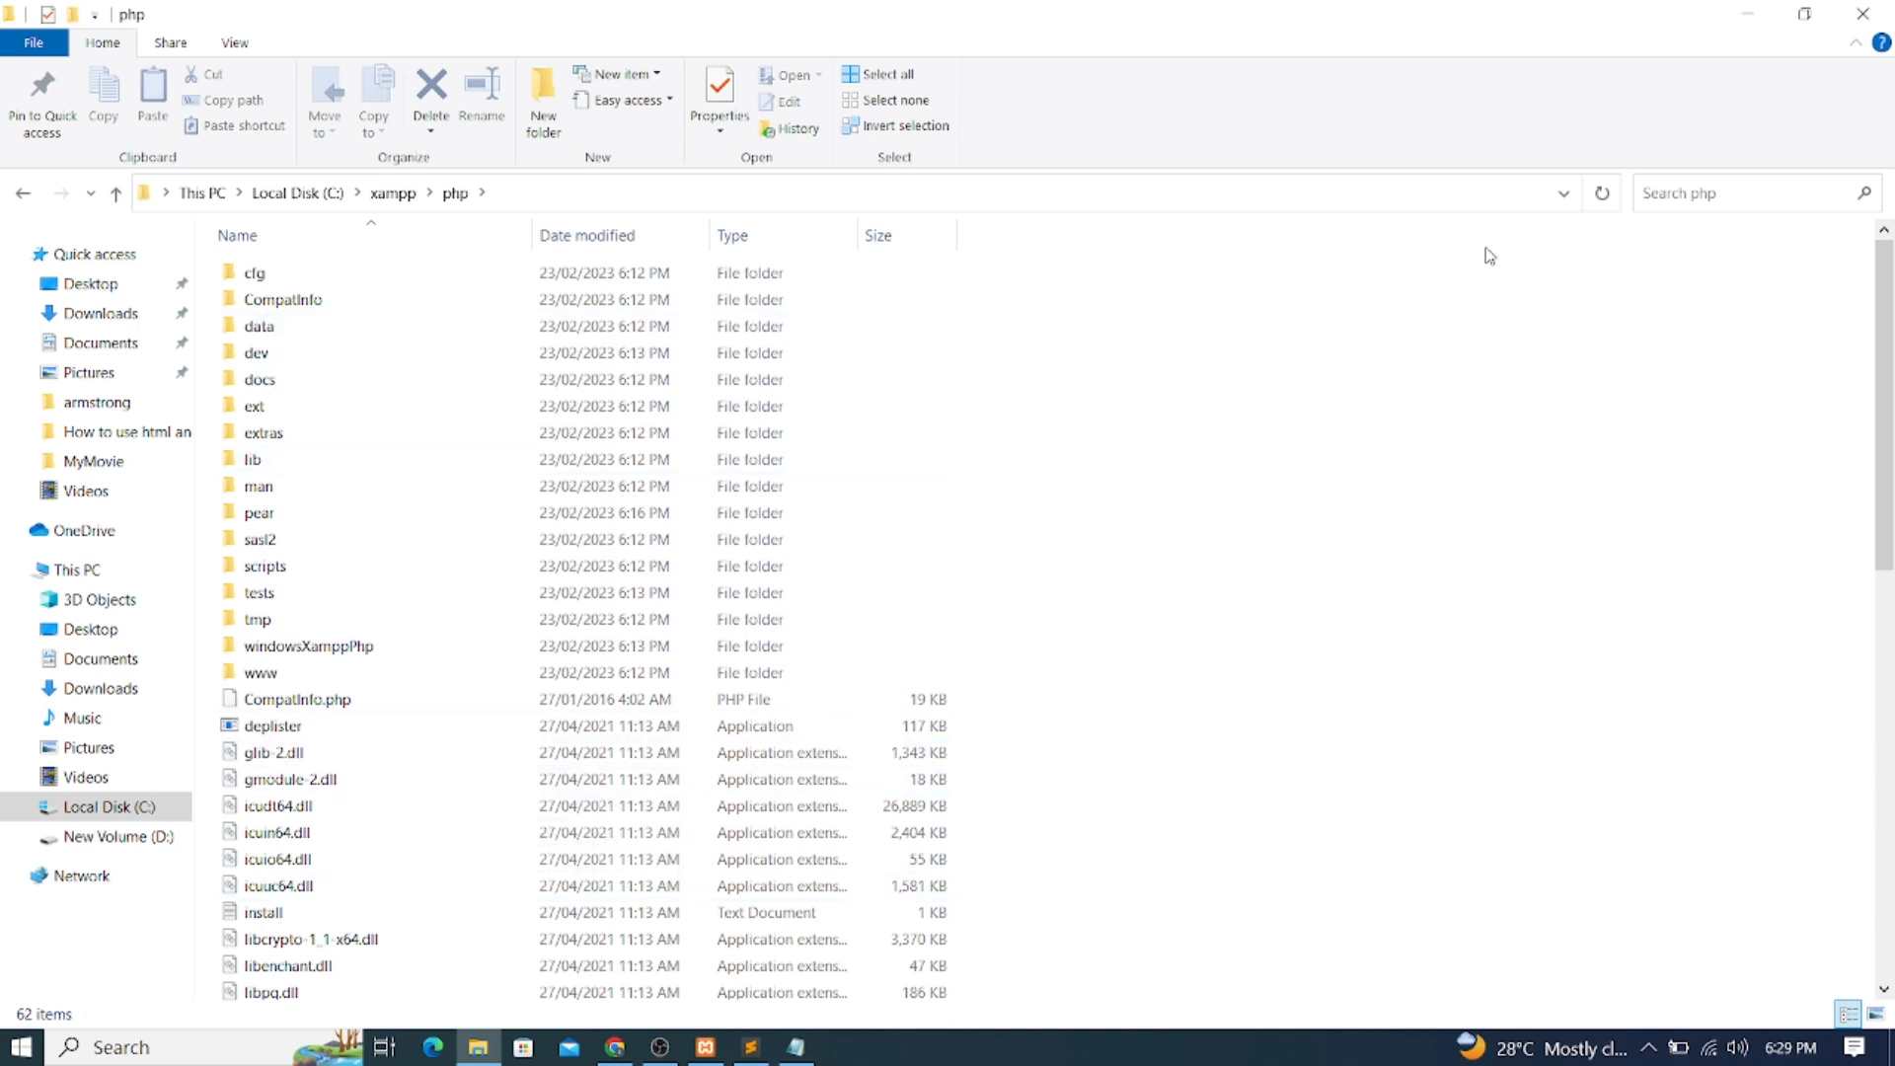
# Search the folder for php.ini and open the configuration file in Sublime Text
pyautogui.click(1656, 192)
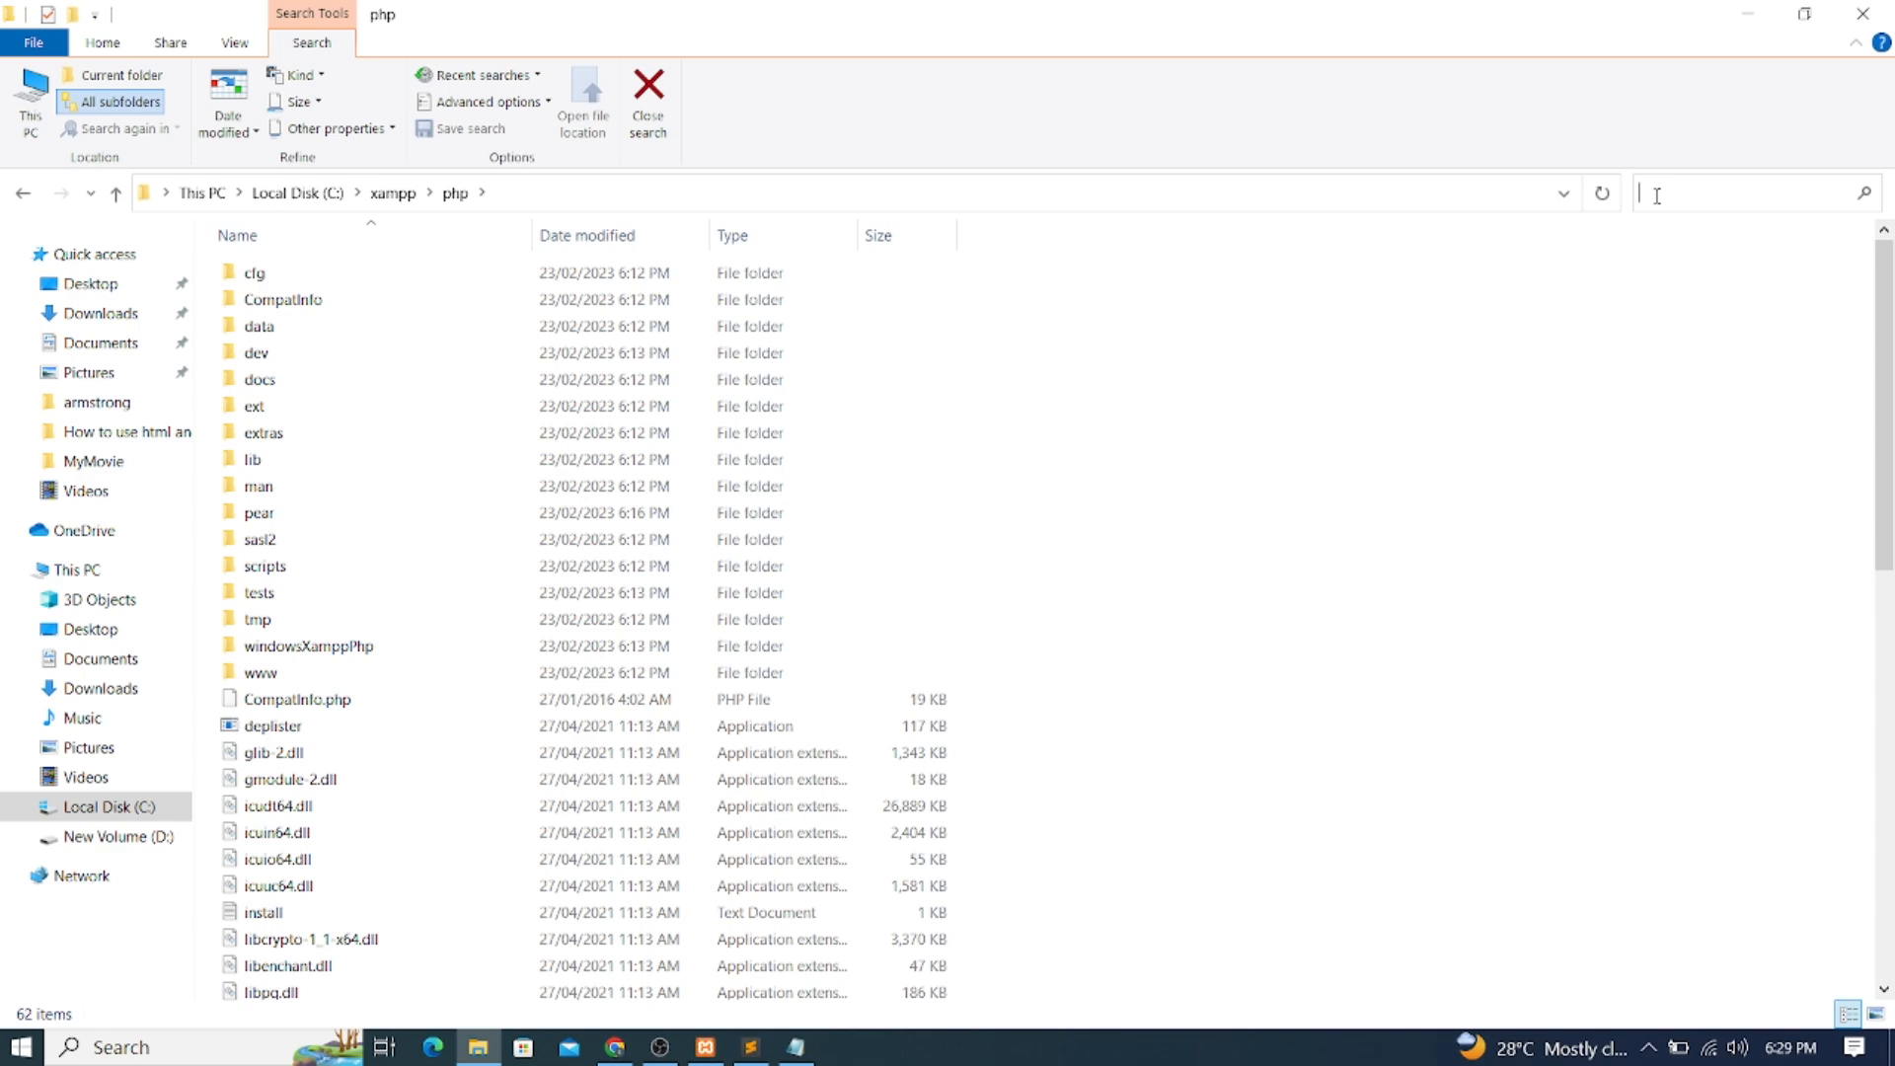
pyautogui.write('php')
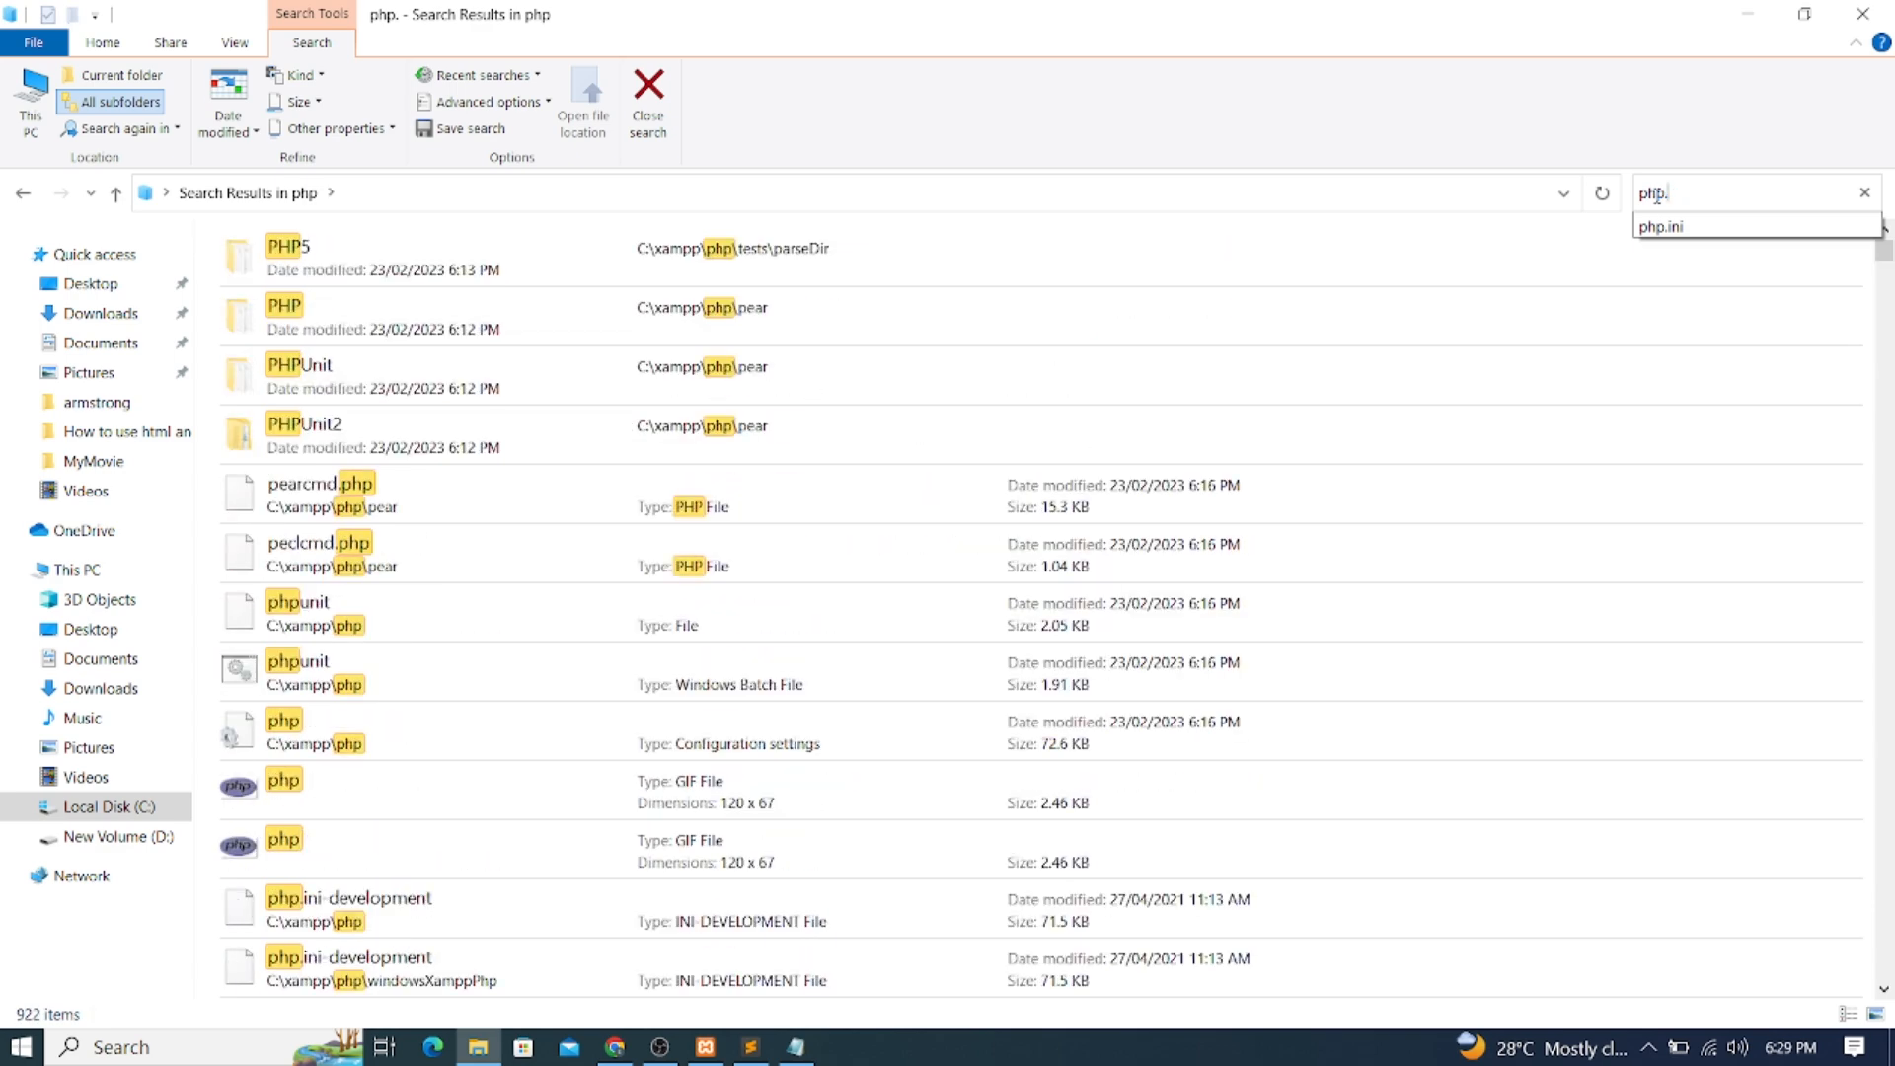
pyautogui.write('.i')
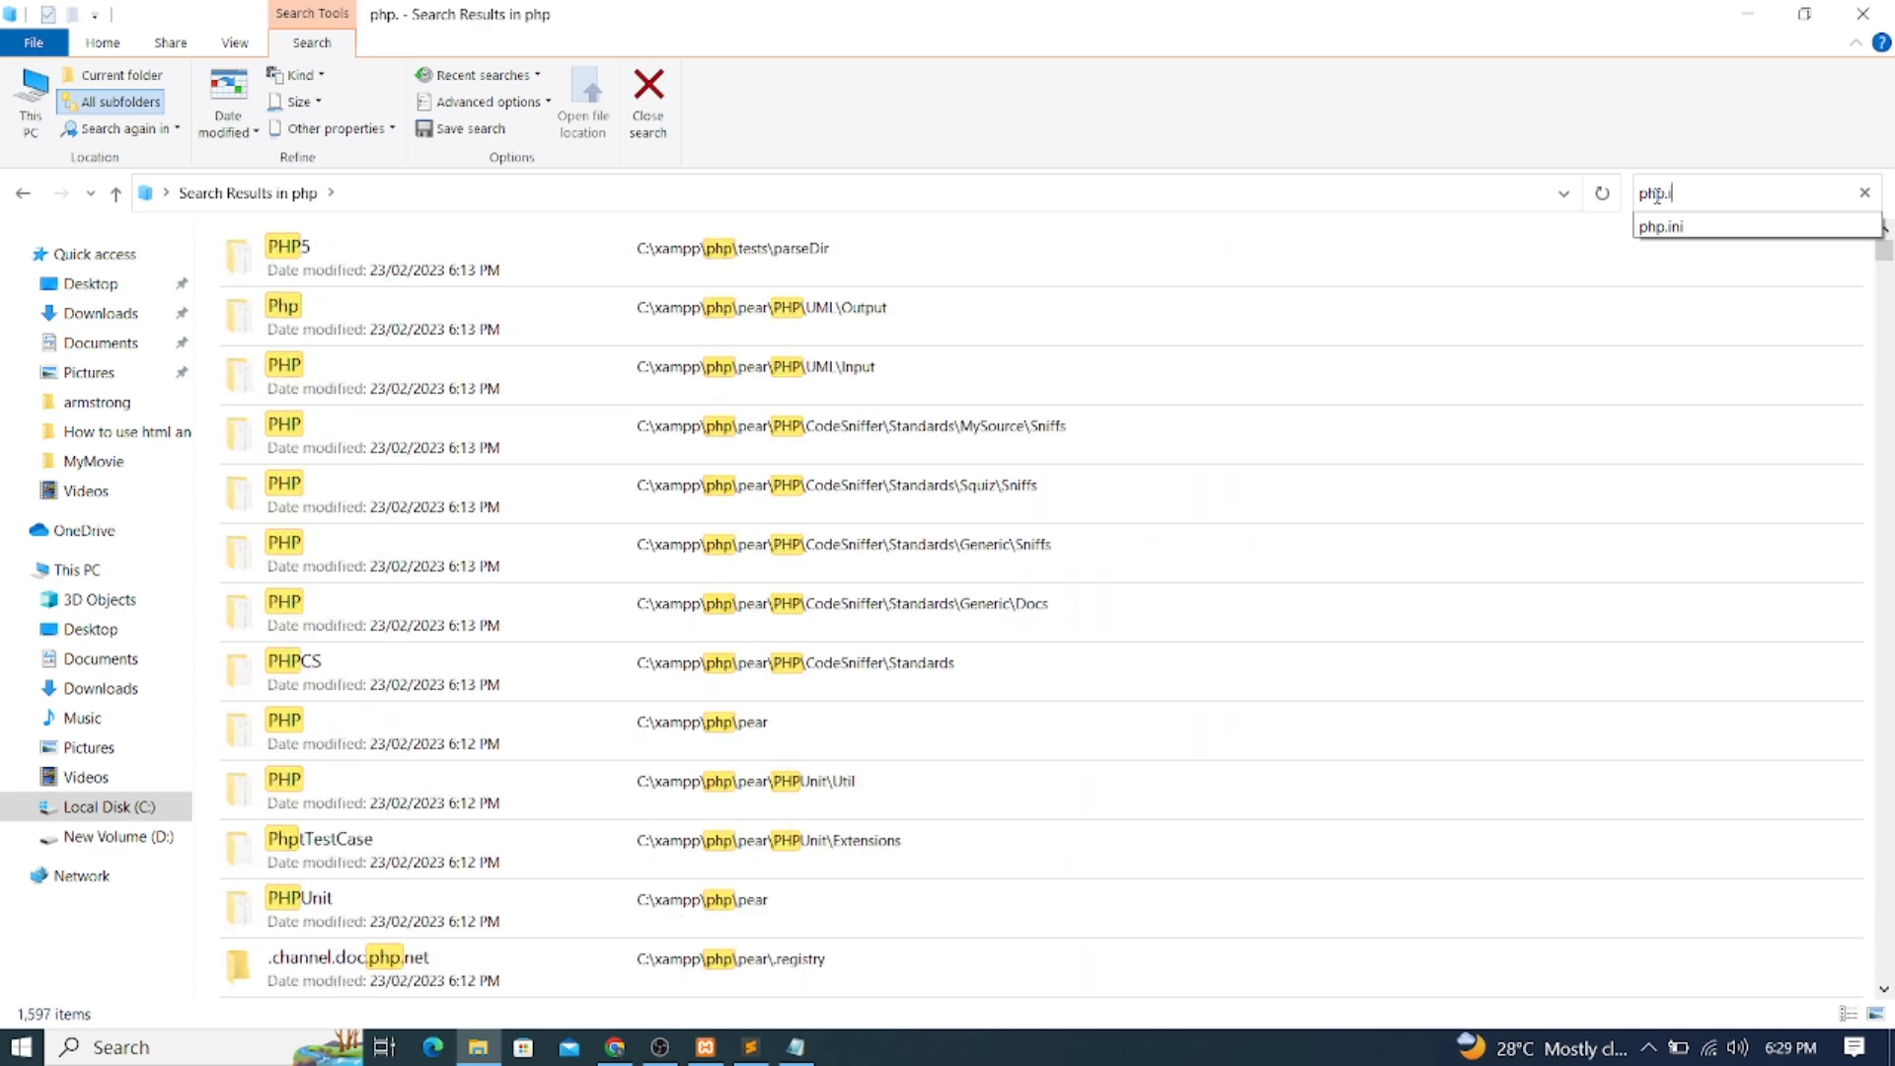
pyautogui.write('ni')
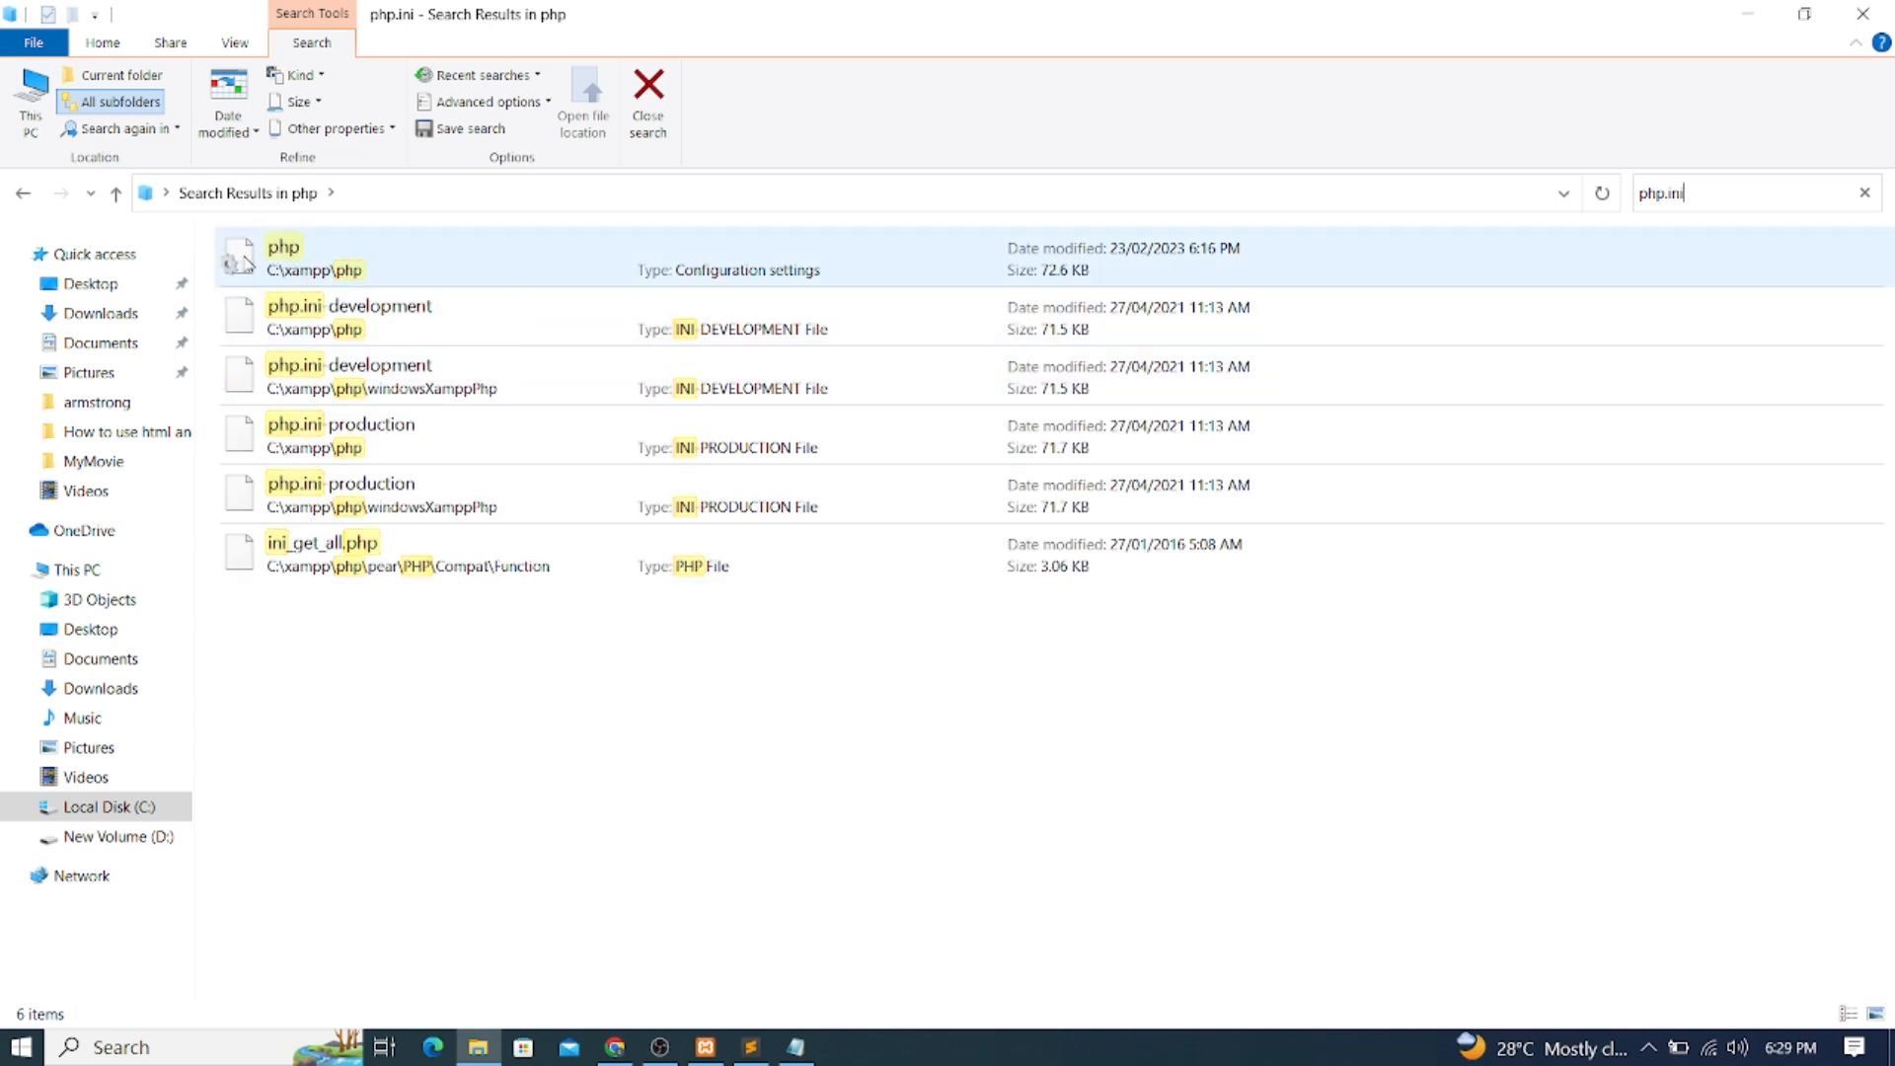
pyautogui.moveTo(238, 263); pyautogui.dragTo(972, 799)
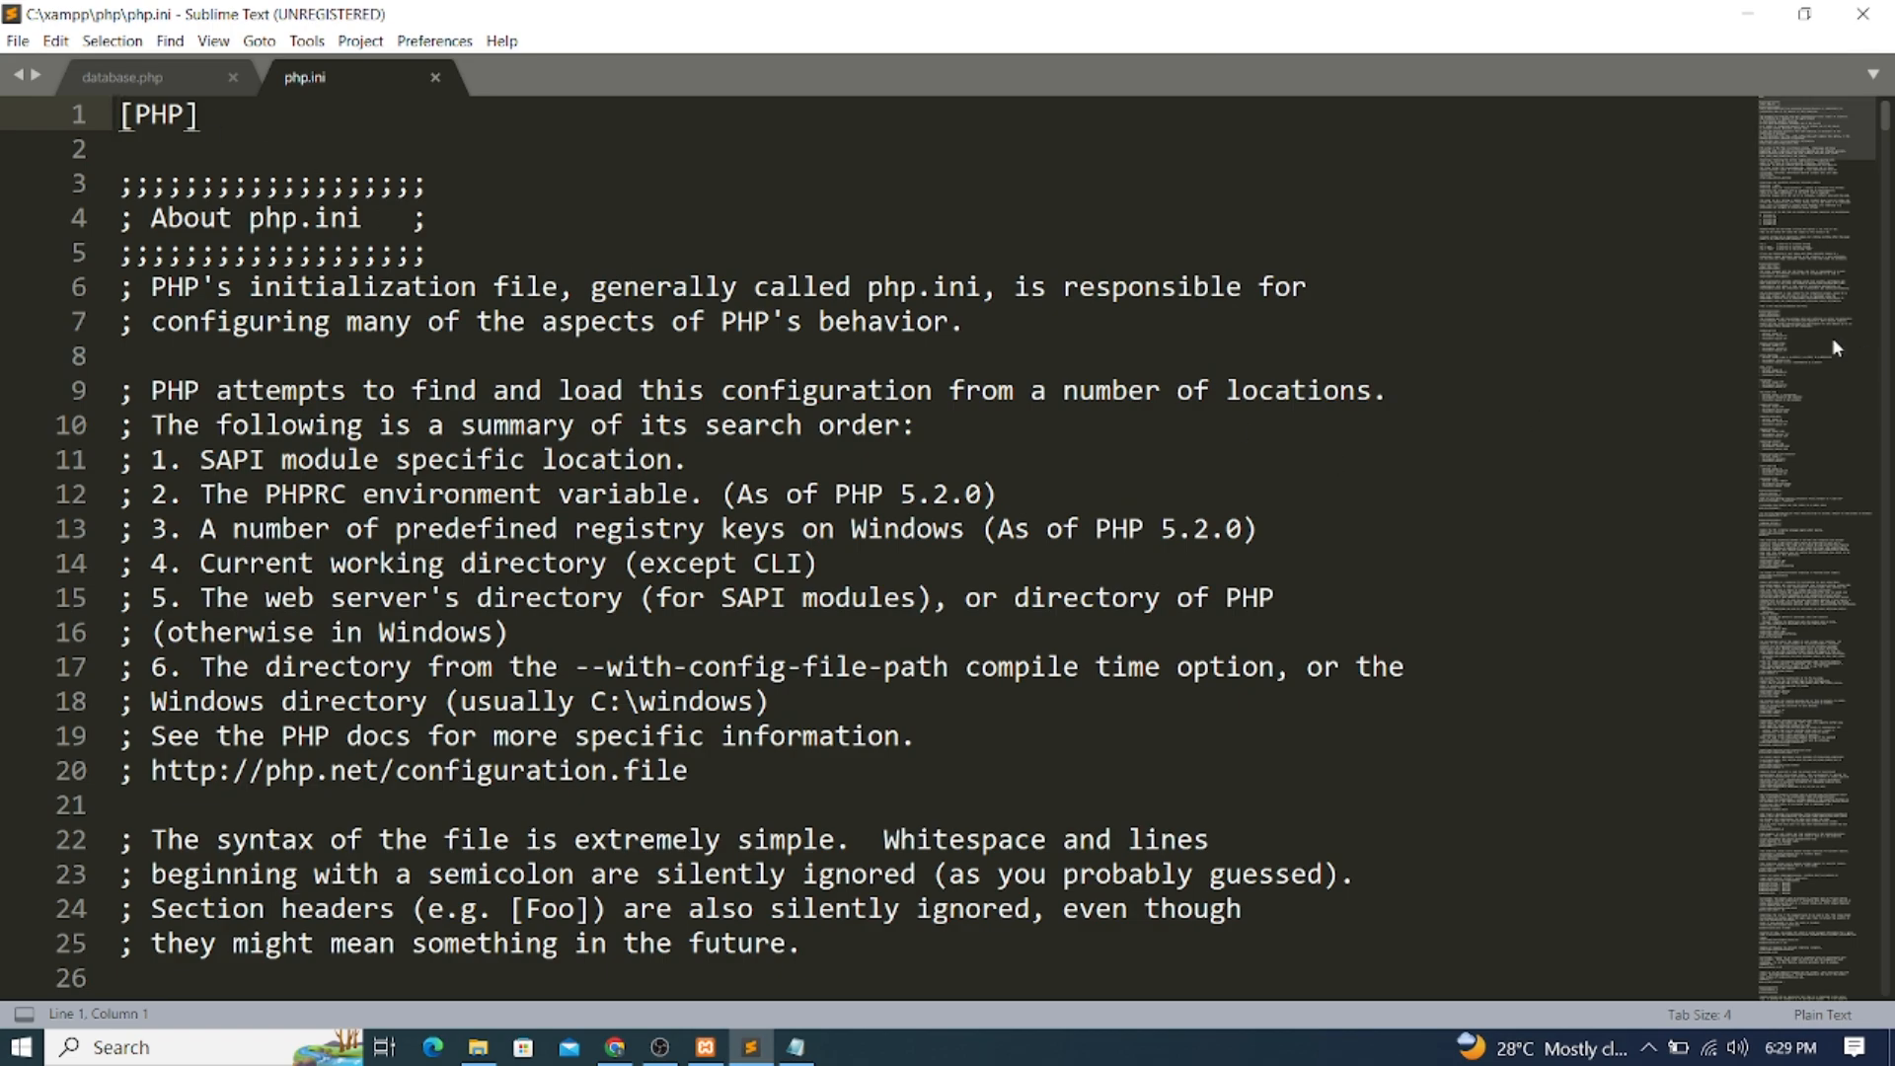
# Uncomment ;extension=intl on line 912 of php.ini by removing the semicolon
pyautogui.scroll(-8, 1832, 335)
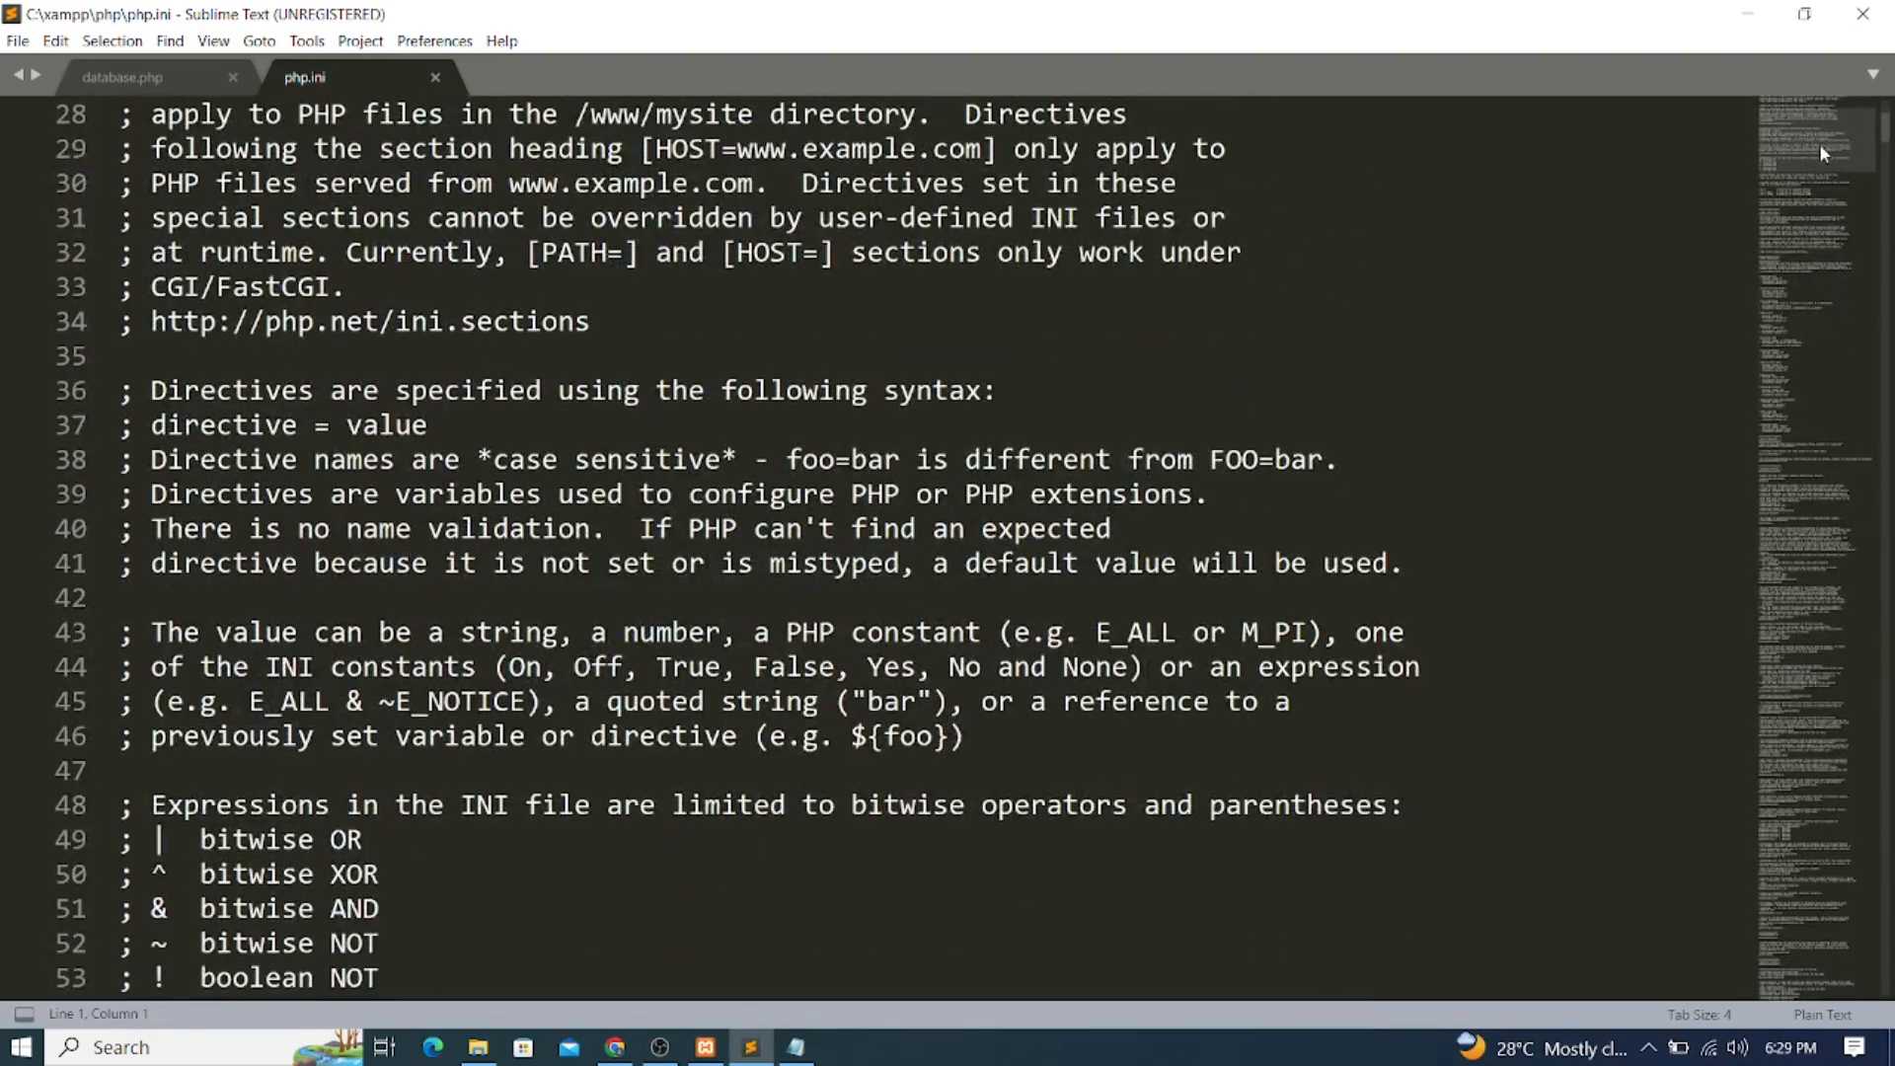
pyautogui.moveTo(1878, 134); pyautogui.dragTo(1878, 536)
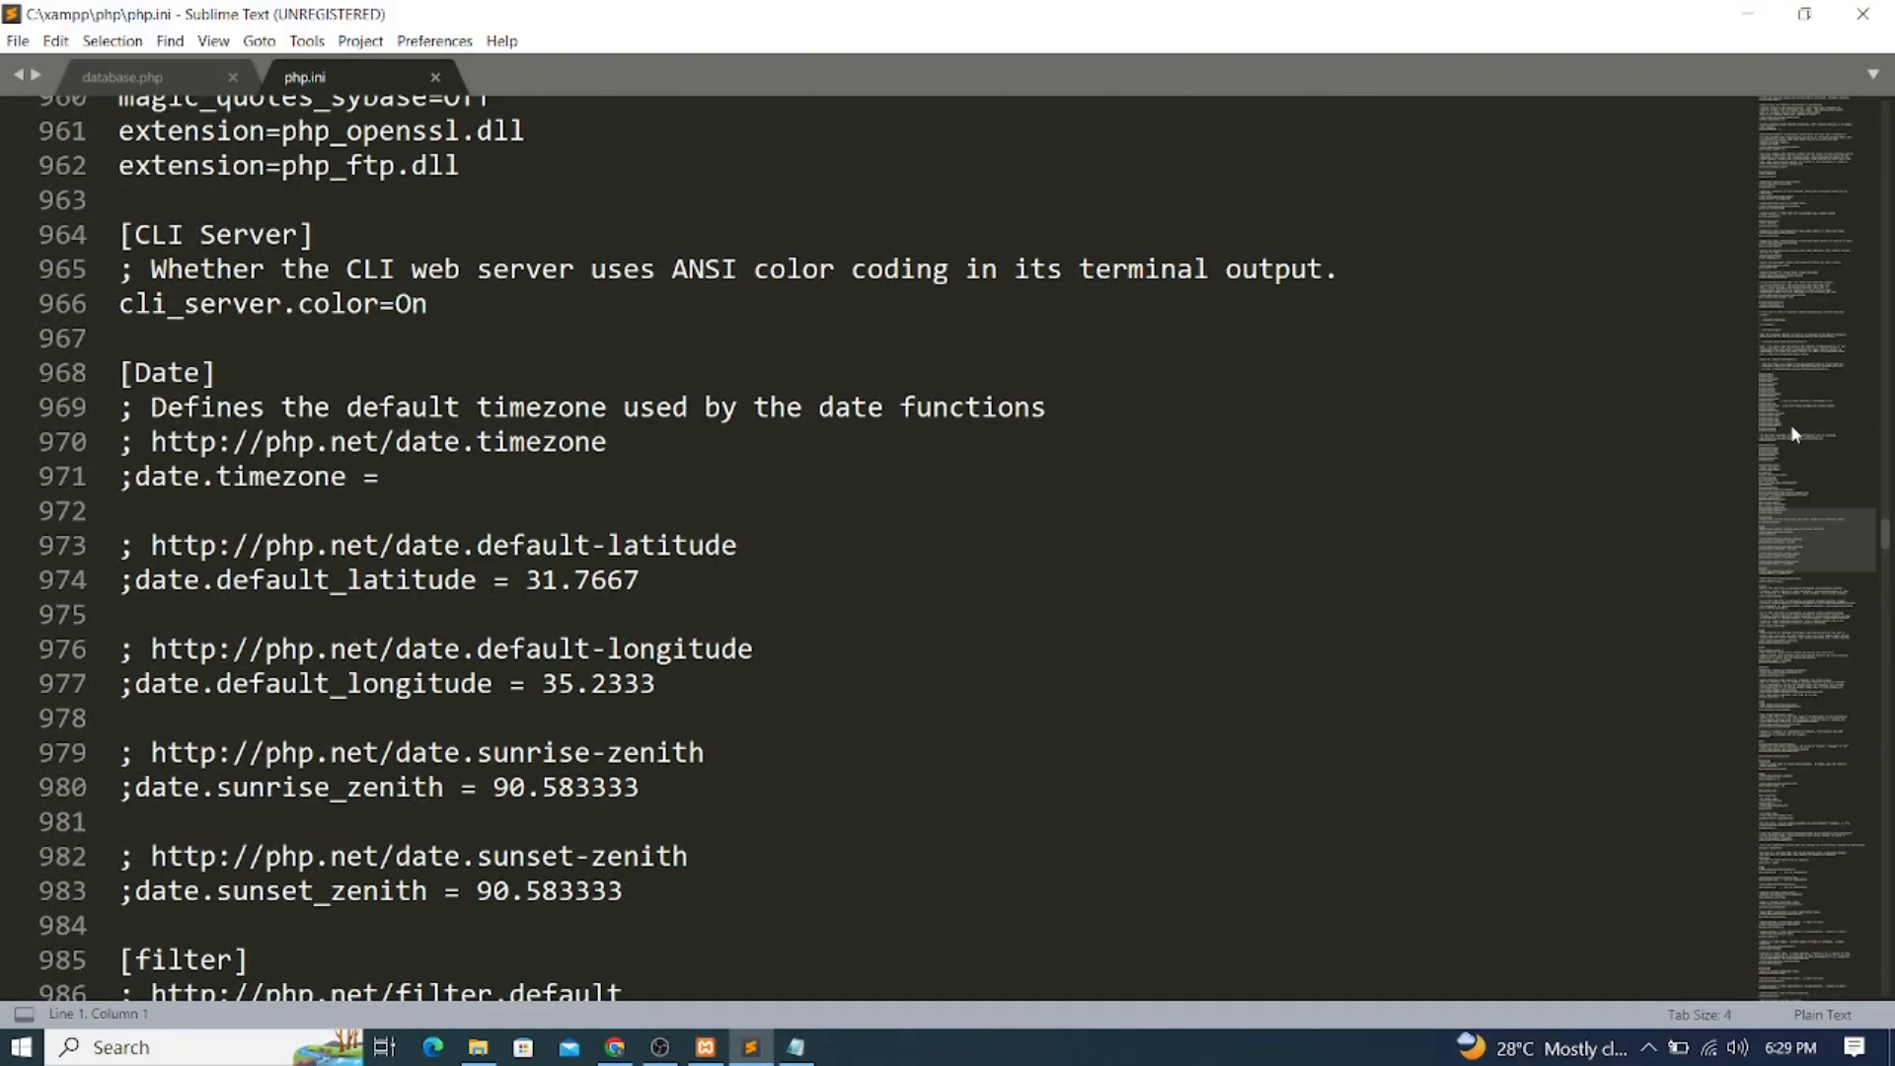
pyautogui.scroll(15, 1782, 406)
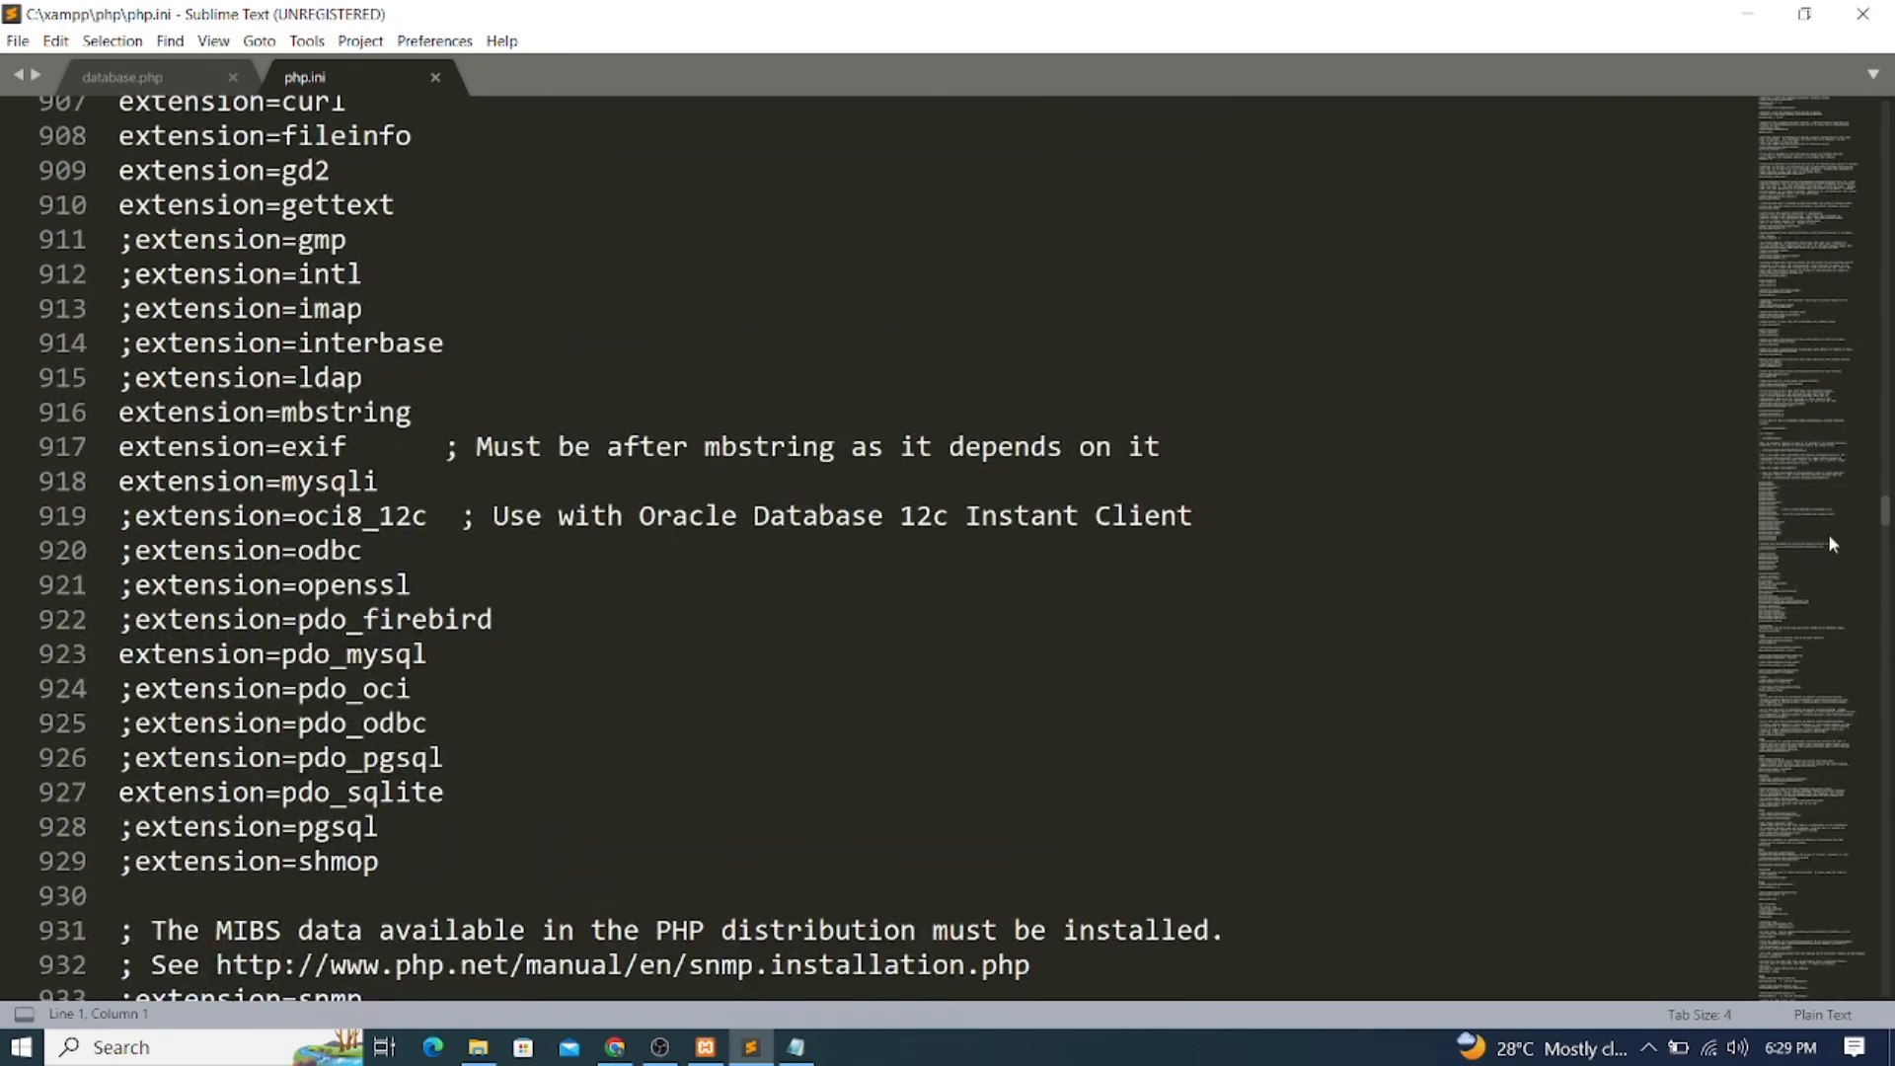
pyautogui.scroll(8, 1554, 439)
pyautogui.scroll(-2, 1558, 430)
pyautogui.scroll(-5, 1558, 431)
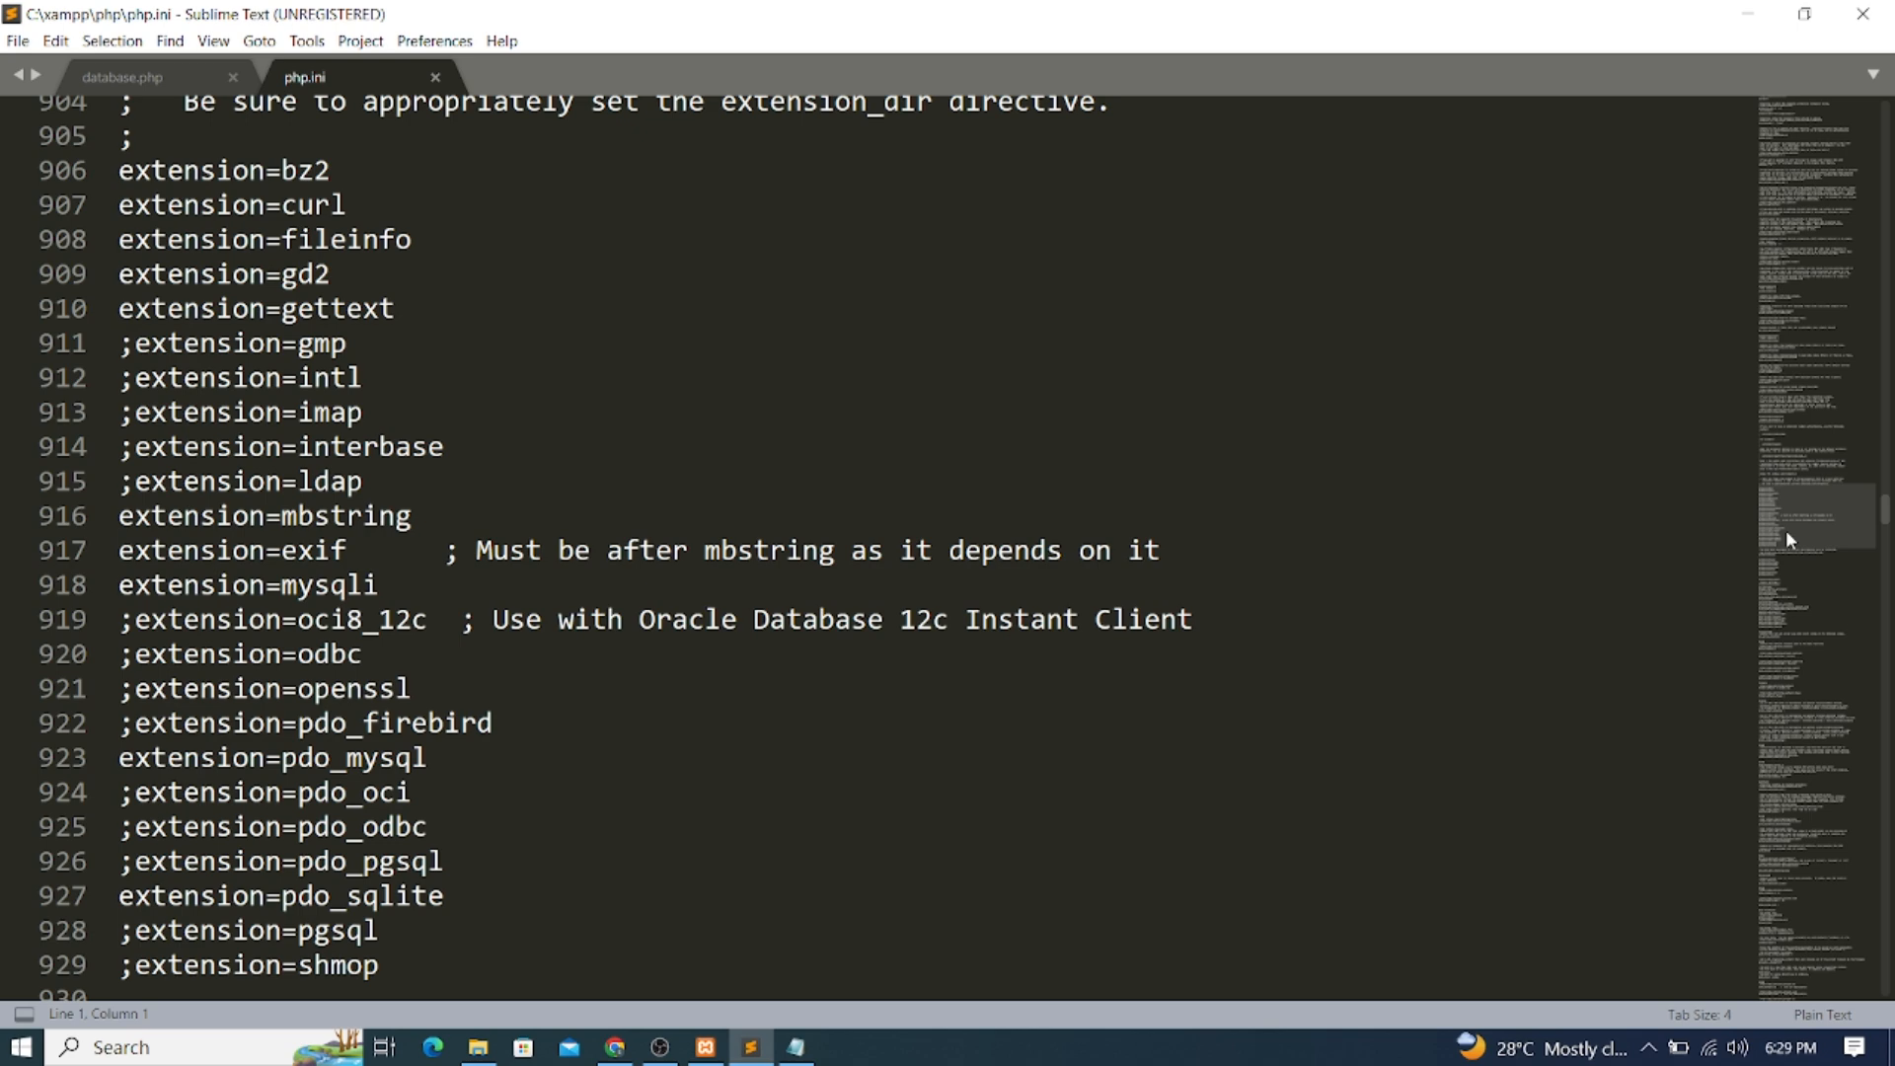
pyautogui.click(41, 385)
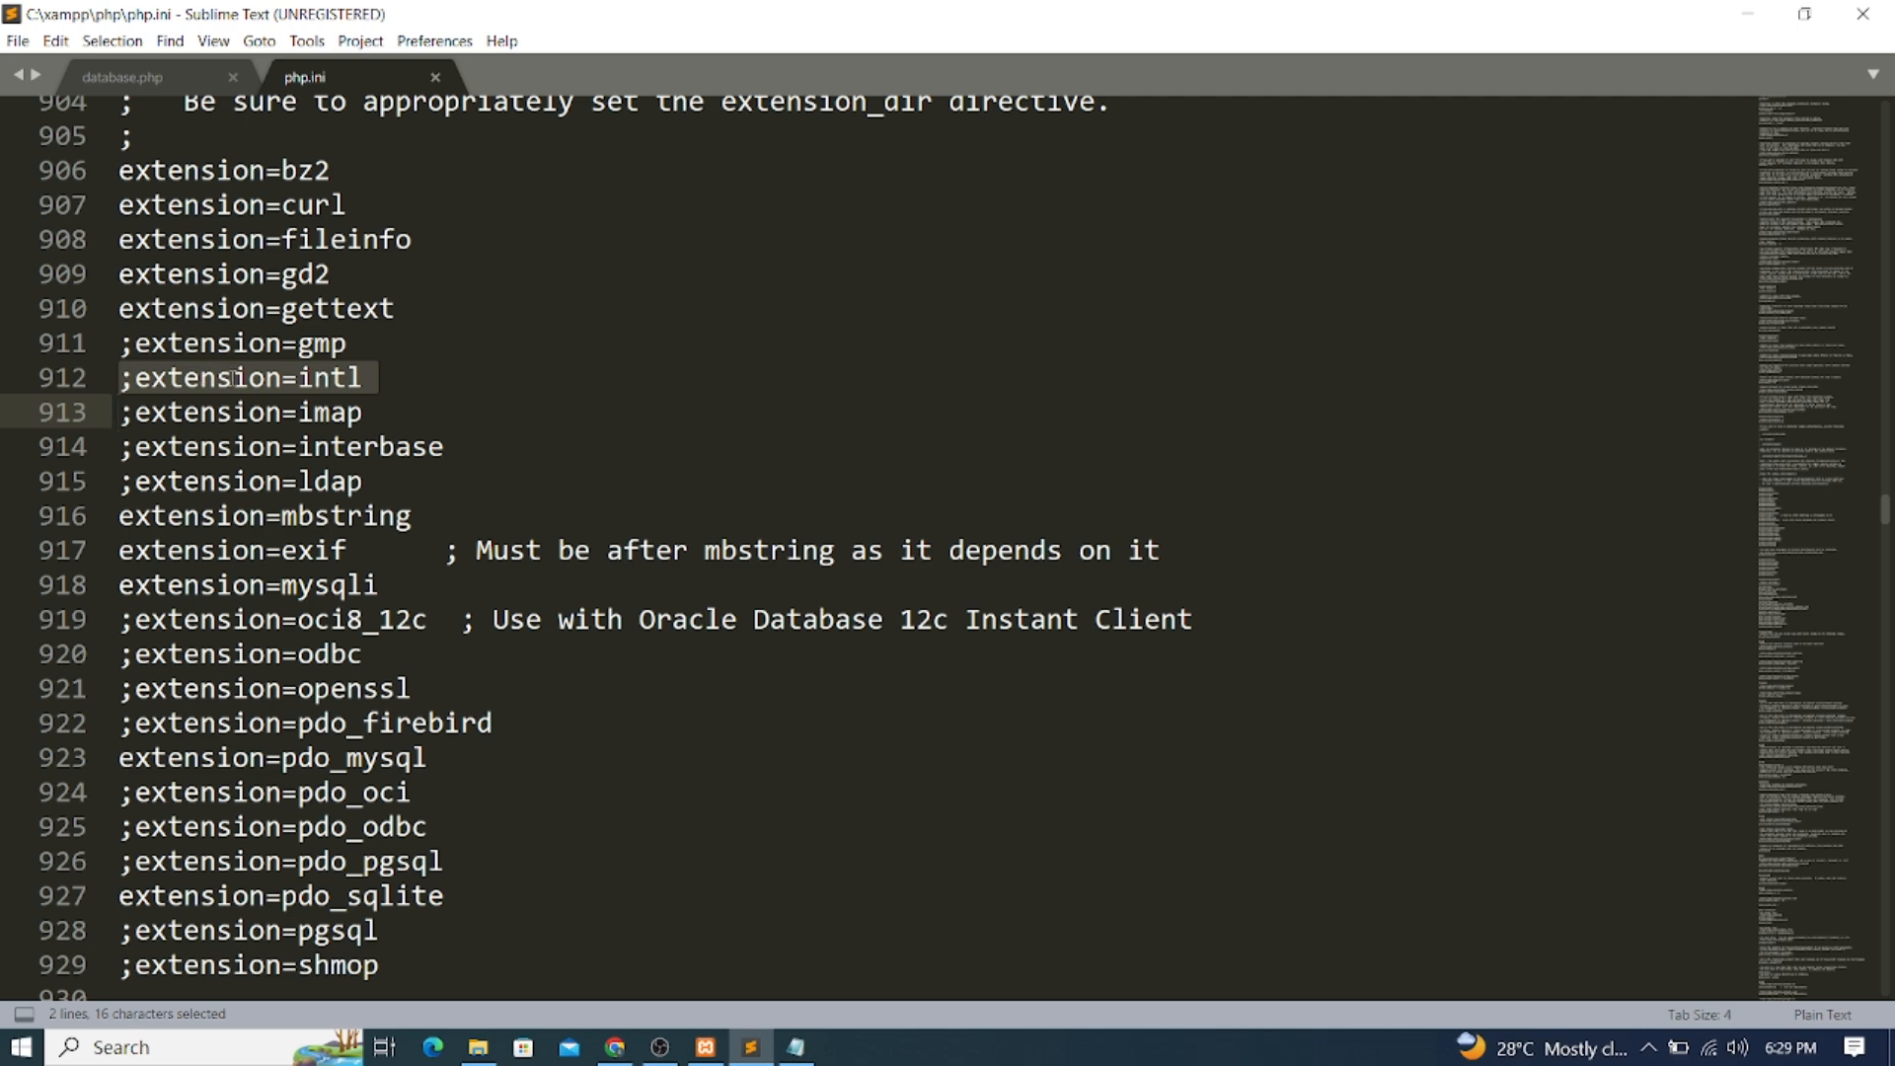
pyautogui.click(364, 378)
pyautogui.click(122, 382)
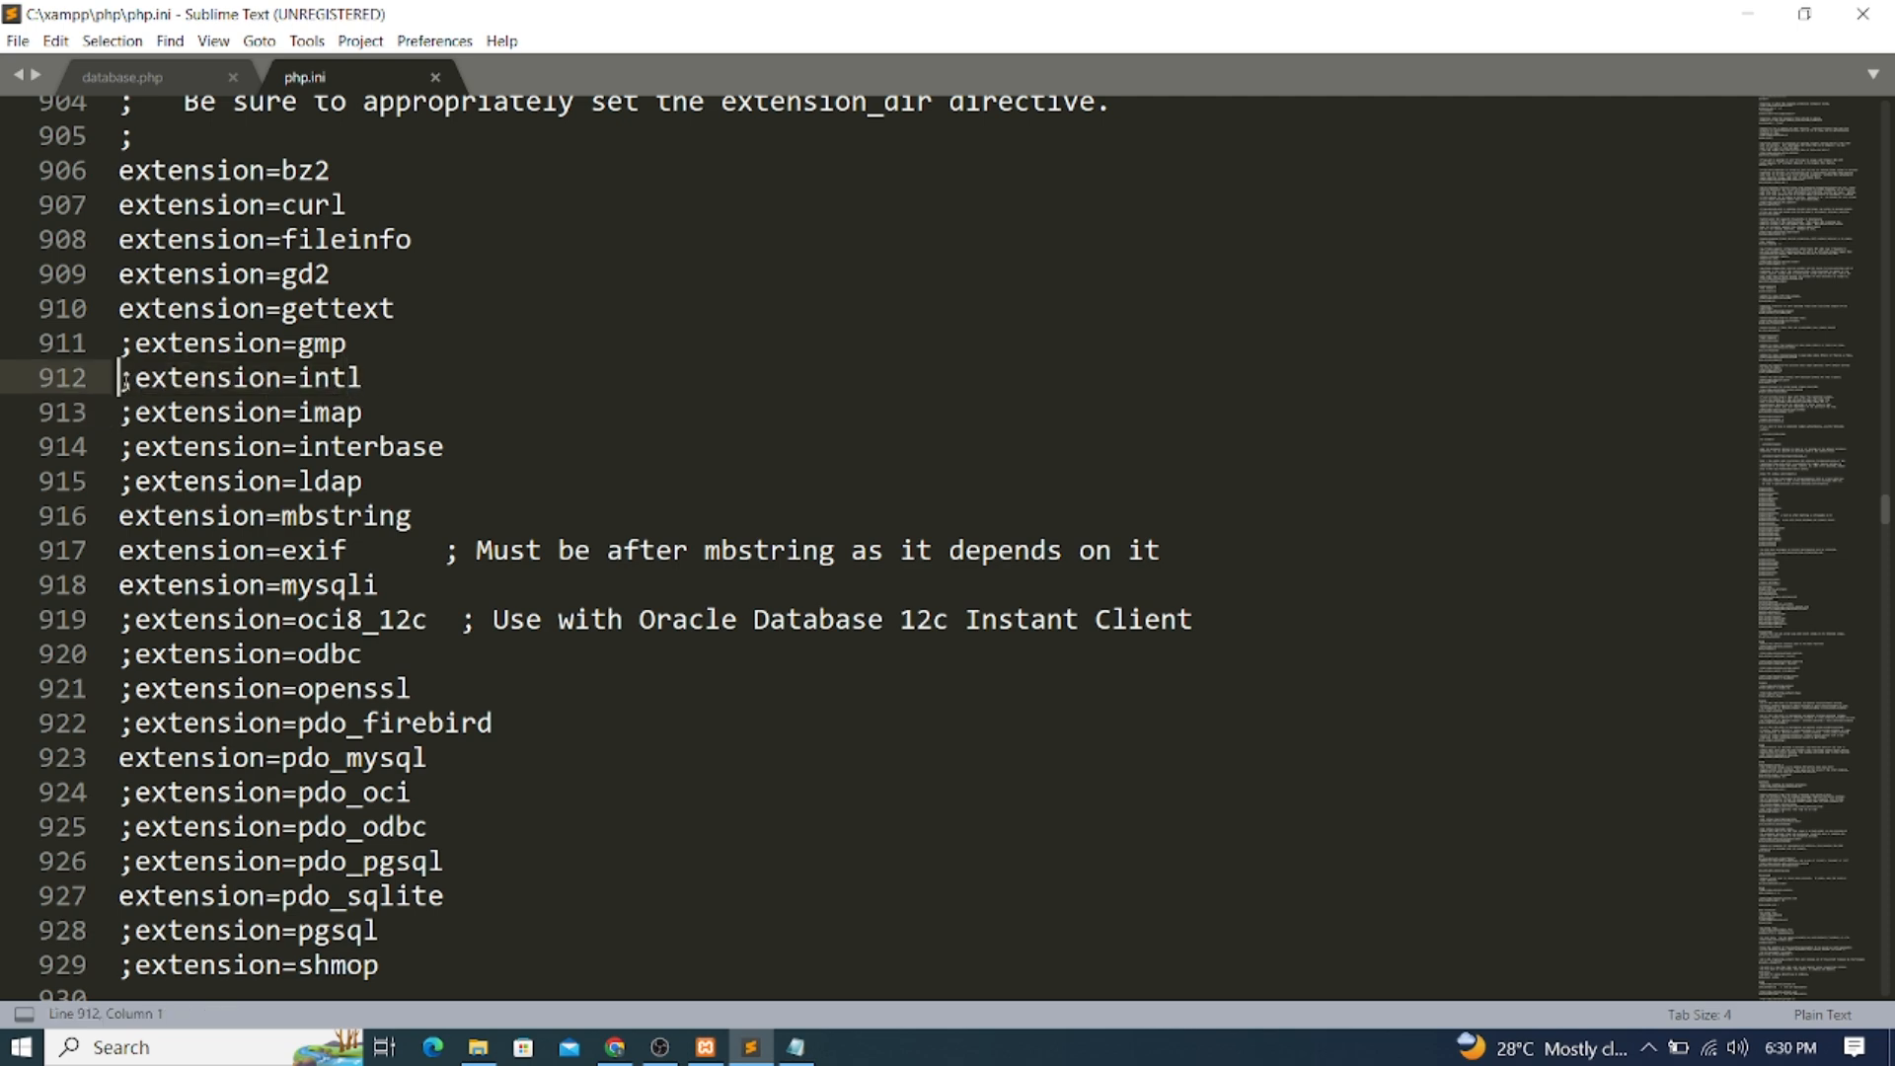
pyautogui.moveTo(120, 385); pyautogui.dragTo(130, 382)
pyautogui.click(130, 384)
pyautogui.press('BackSpace')
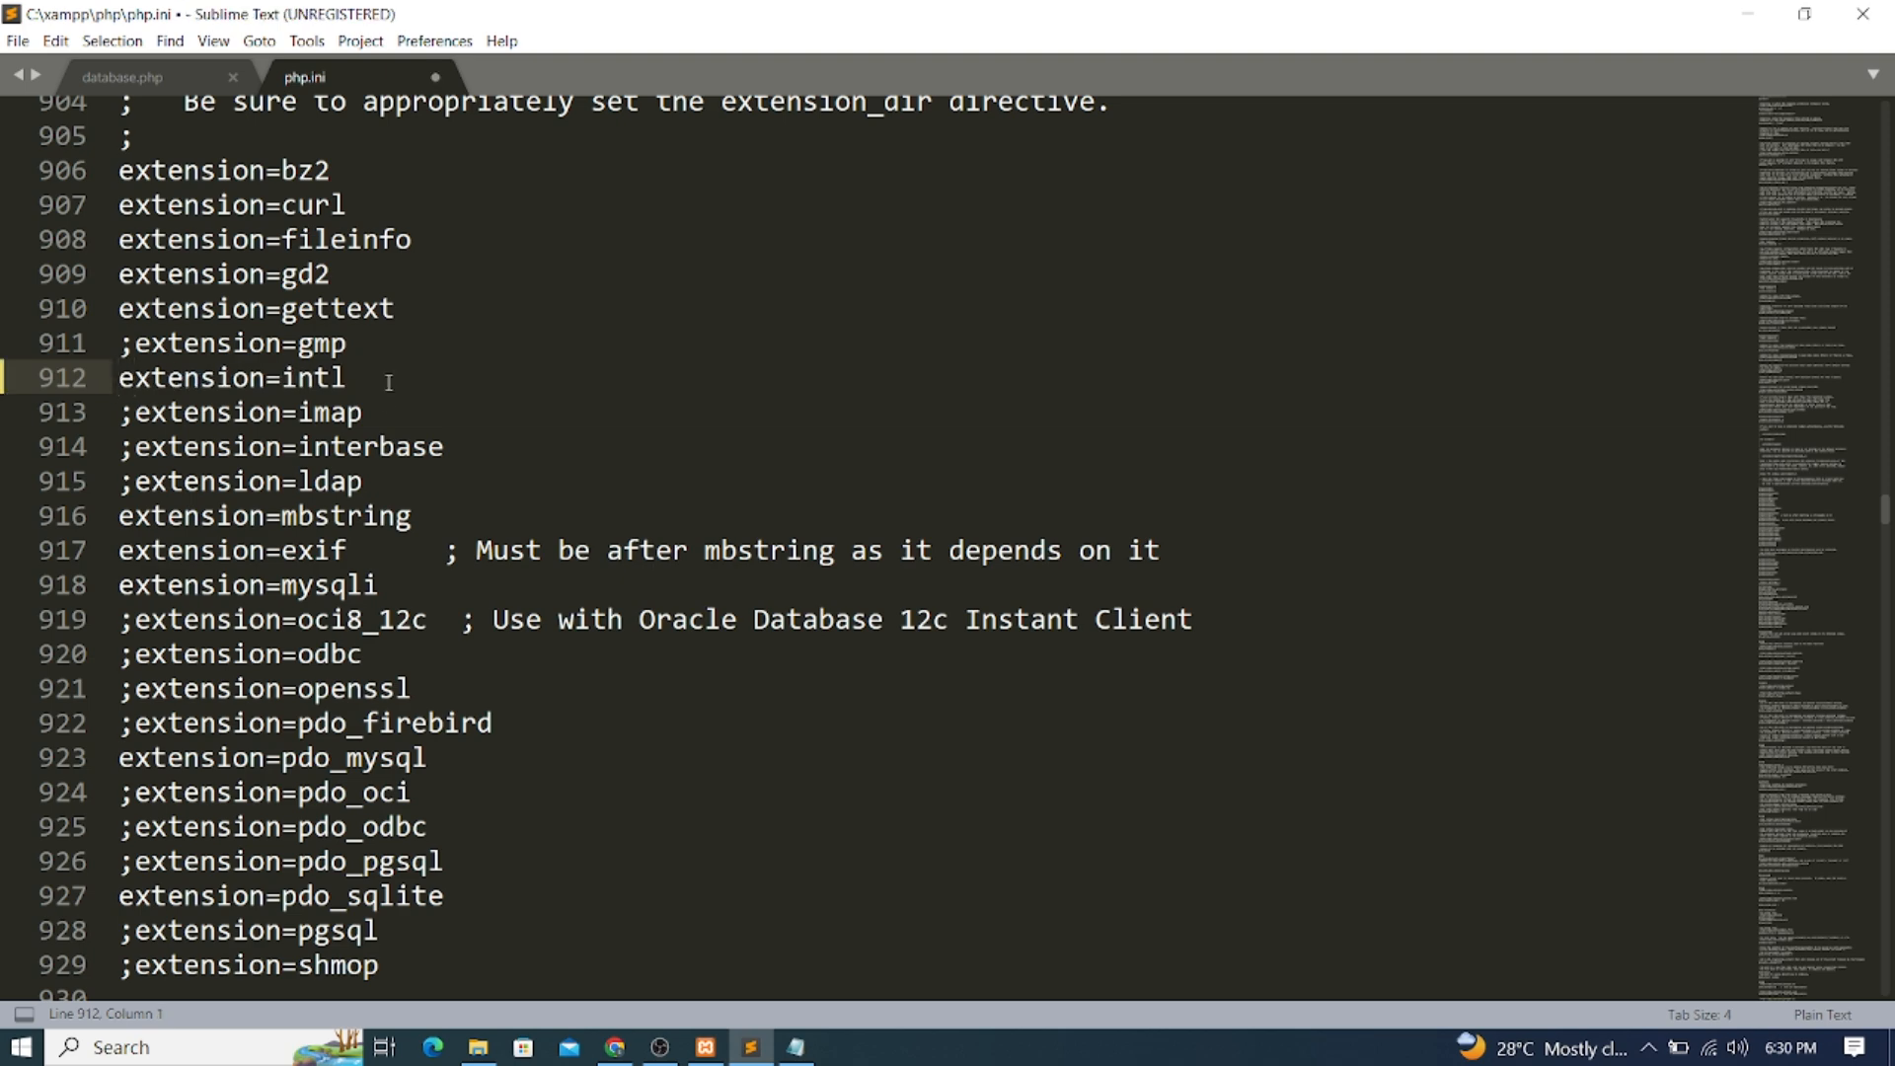
# Save php.ini through the File menu
pyautogui.click(17, 41)
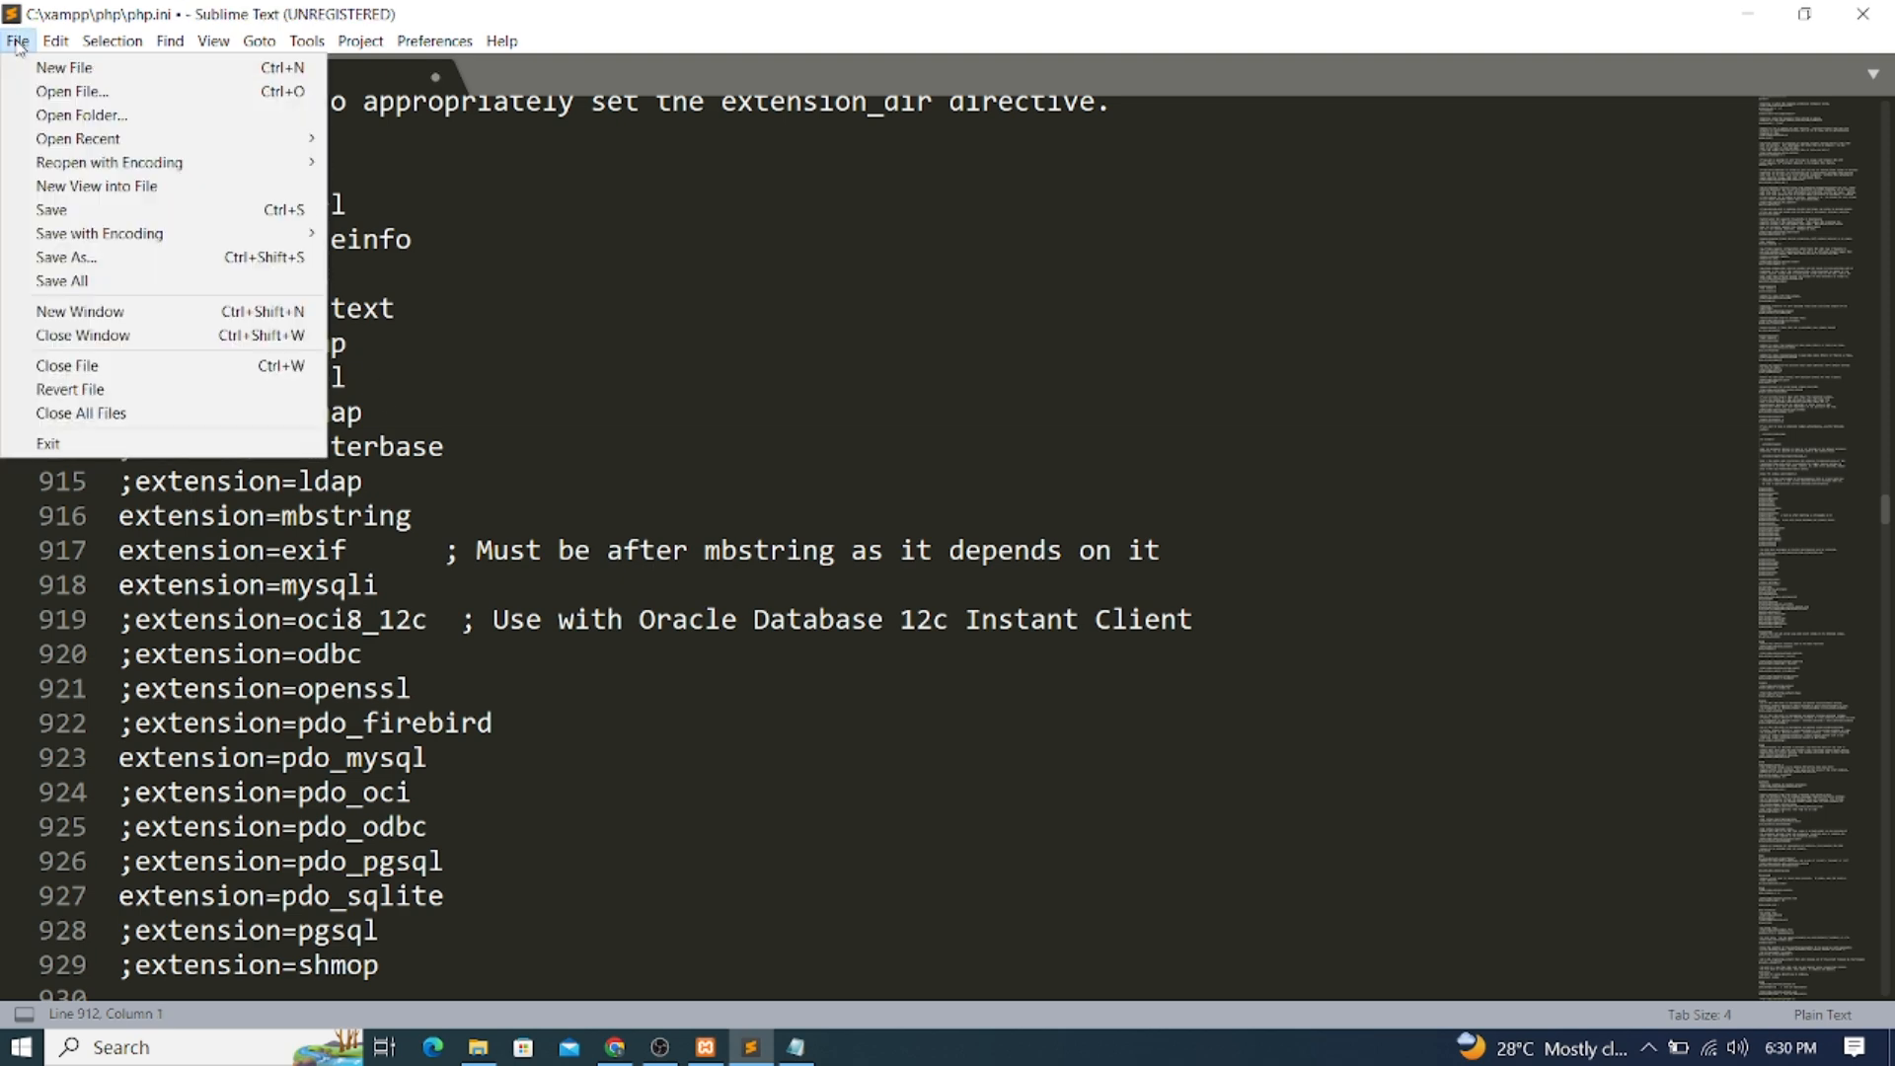
pyautogui.click(54, 210)
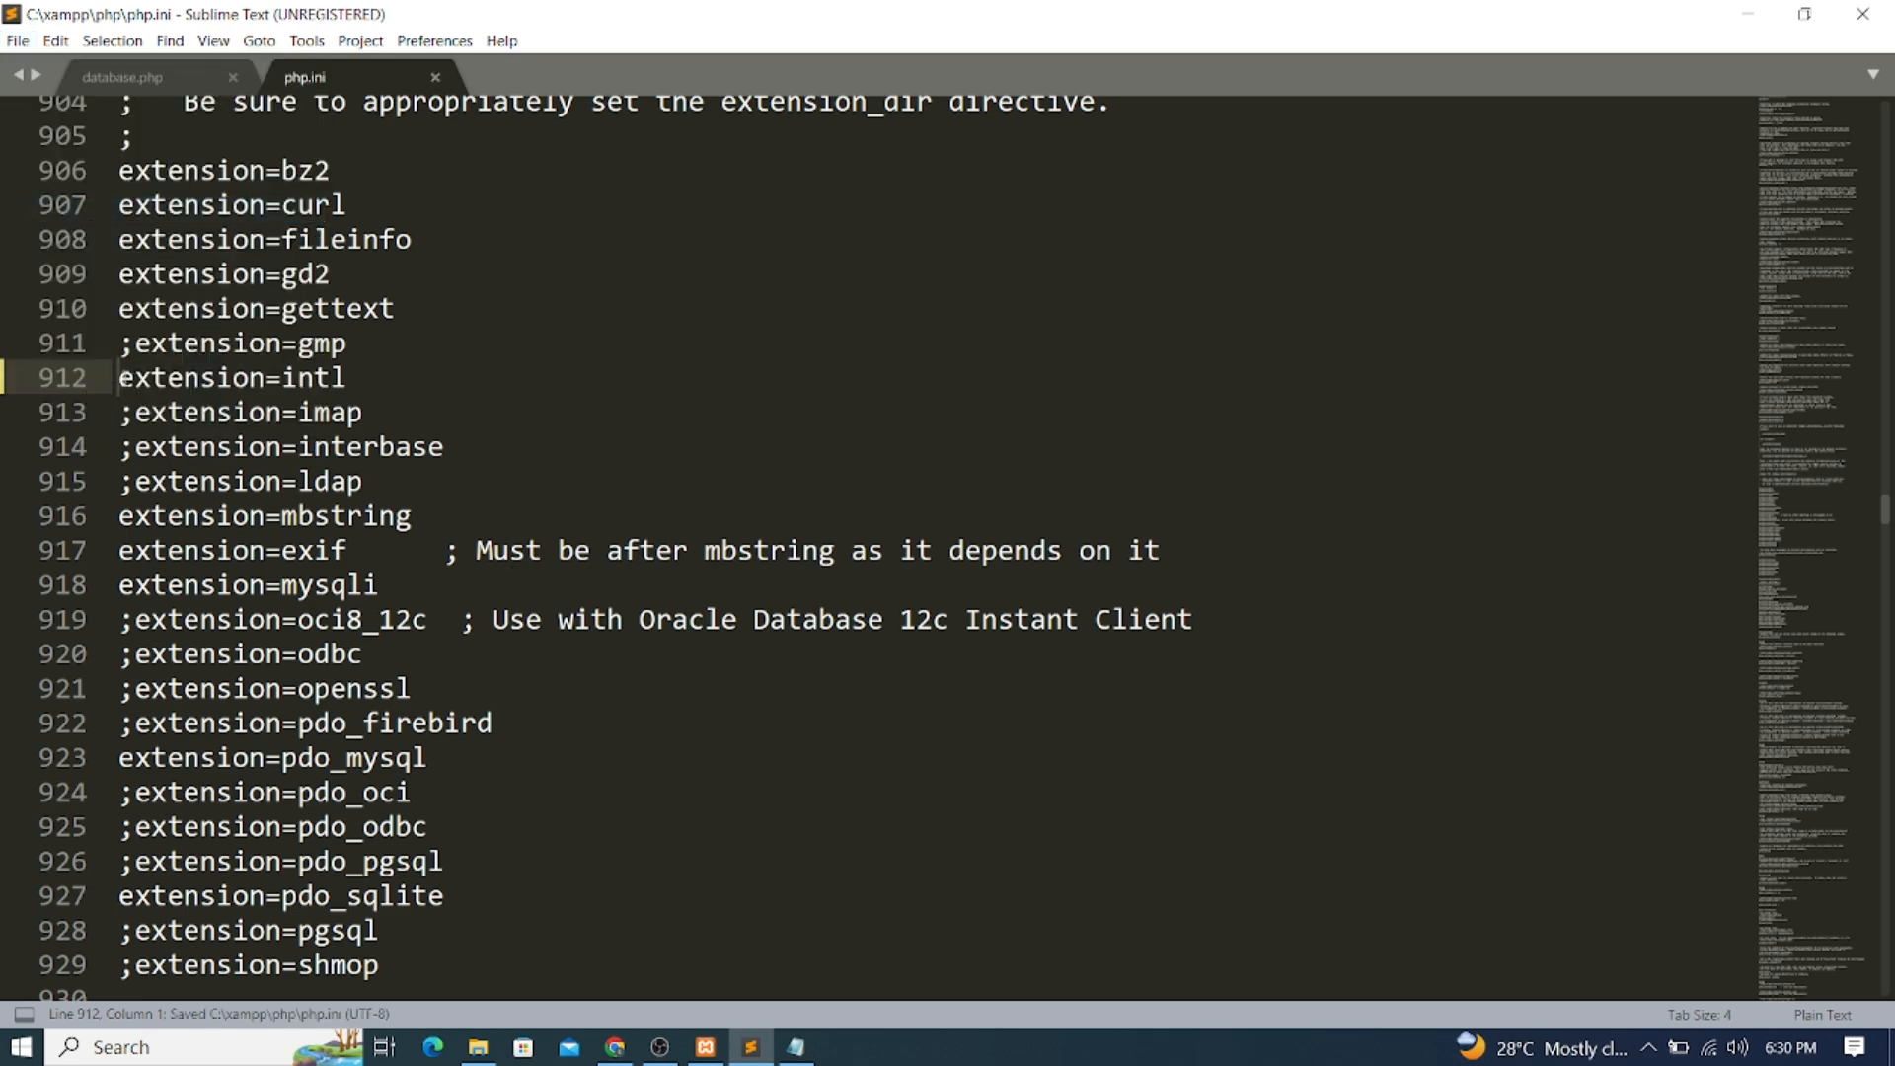
pyautogui.click(18, 40)
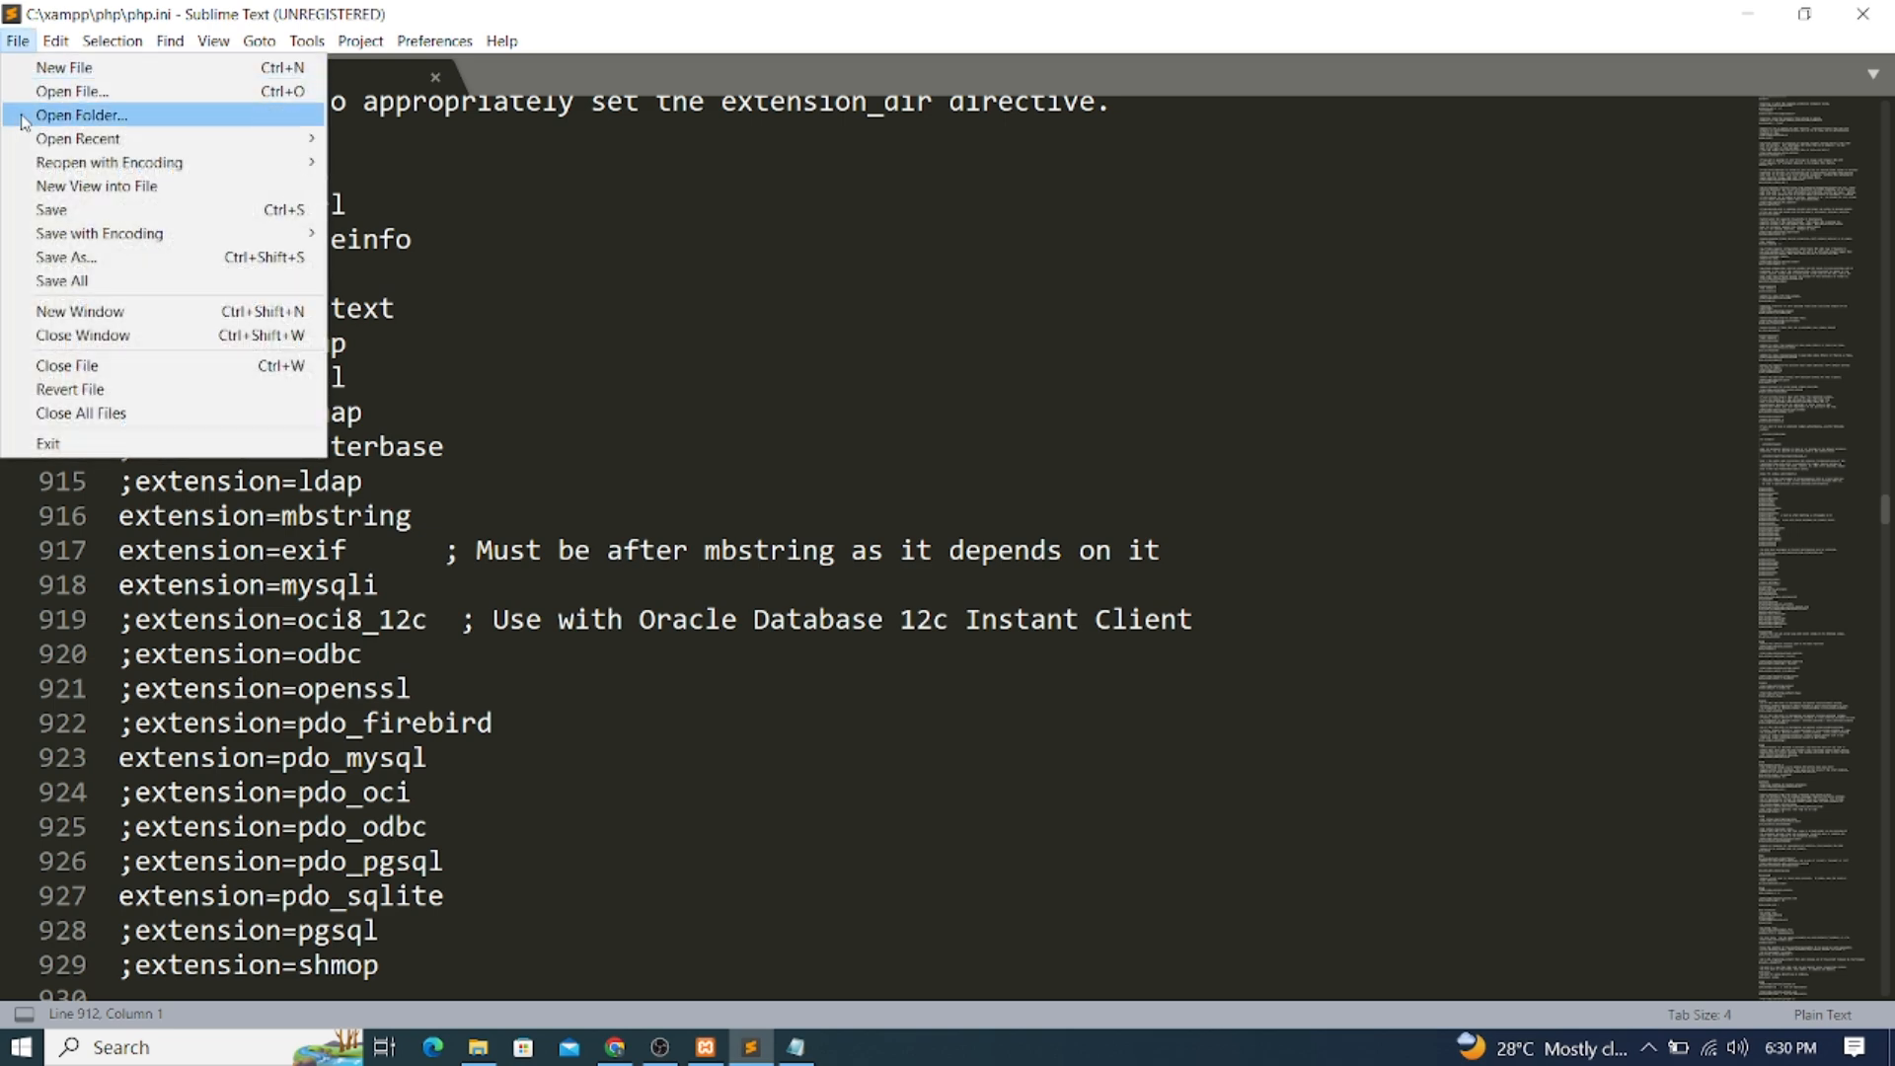
pyautogui.click(54, 209)
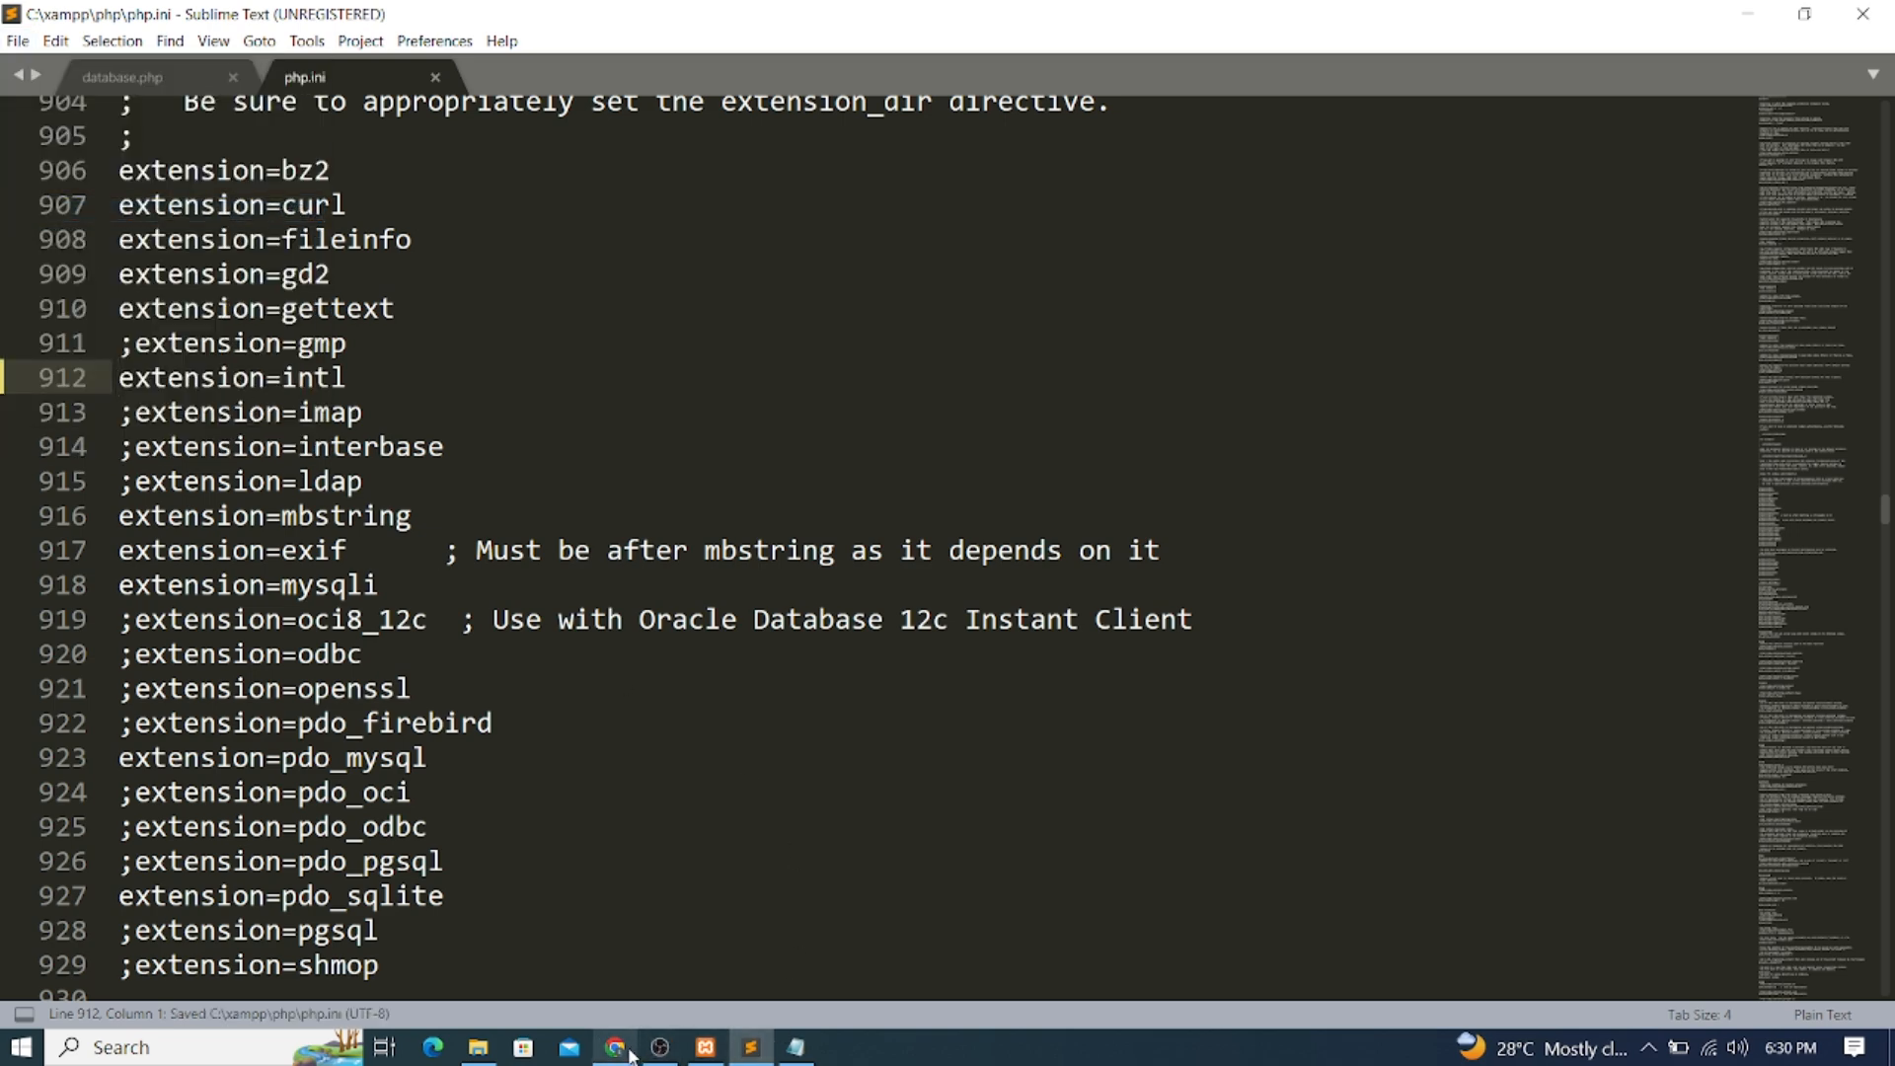
pyautogui.click(618, 1048)
# Reload the OSPOS login page, stop Apache and MySQL in XAMPP, and reload again
pyautogui.click(106, 64)
pyautogui.click(1037, 253)
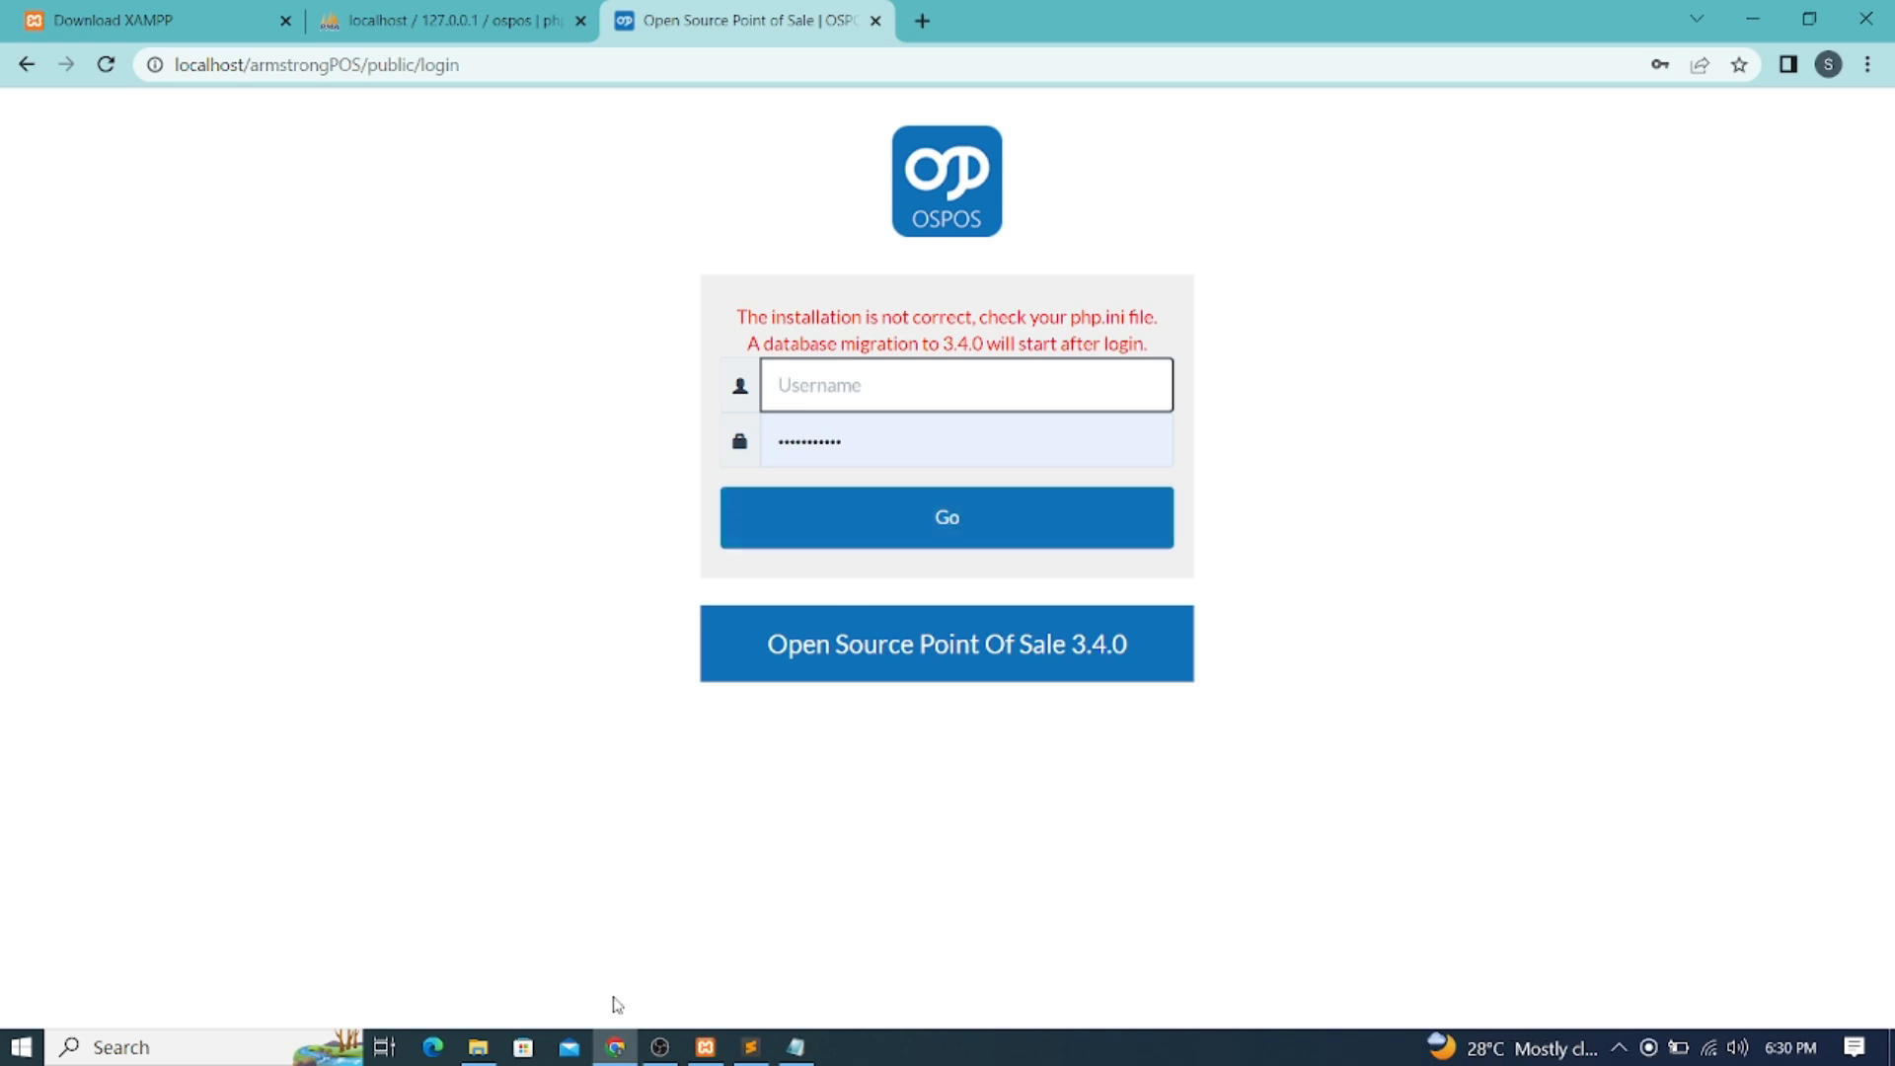
pyautogui.click(704, 1046)
pyautogui.click(1070, 268)
pyautogui.click(1083, 310)
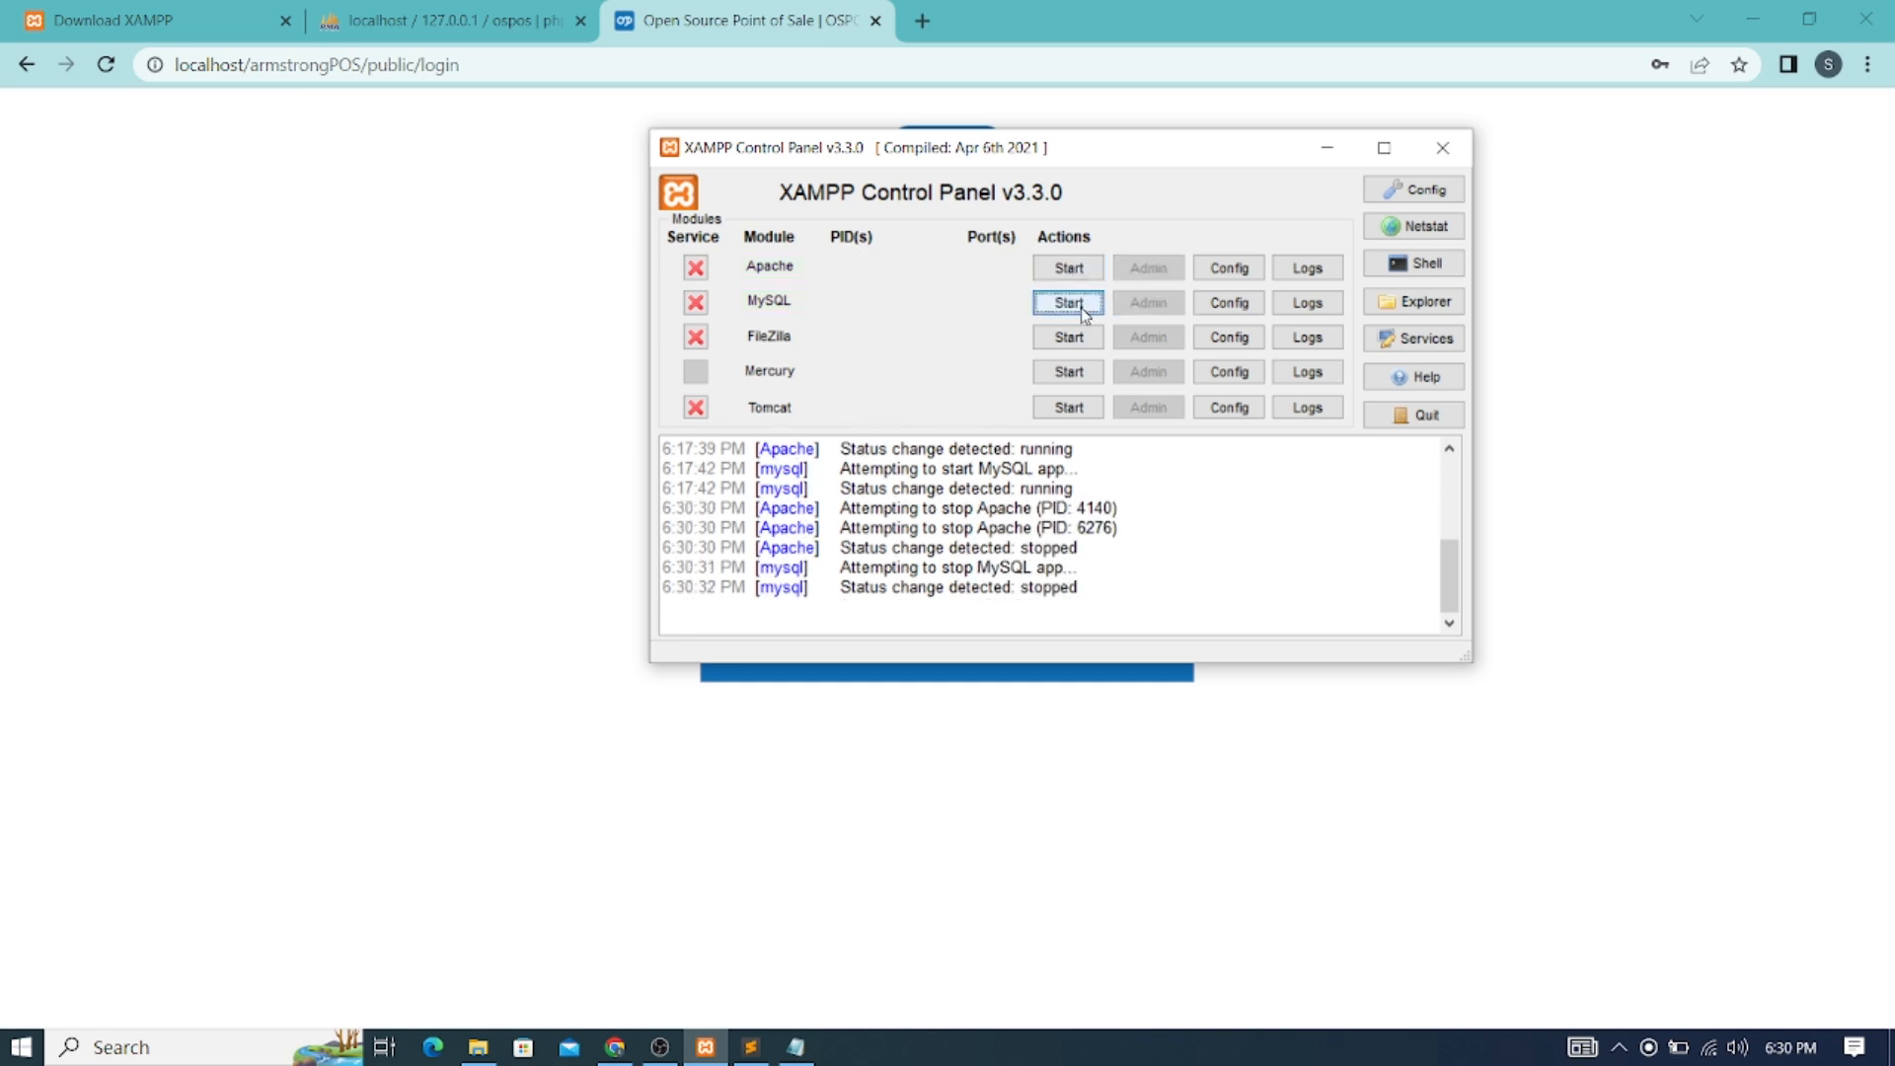
pyautogui.click(372, 236)
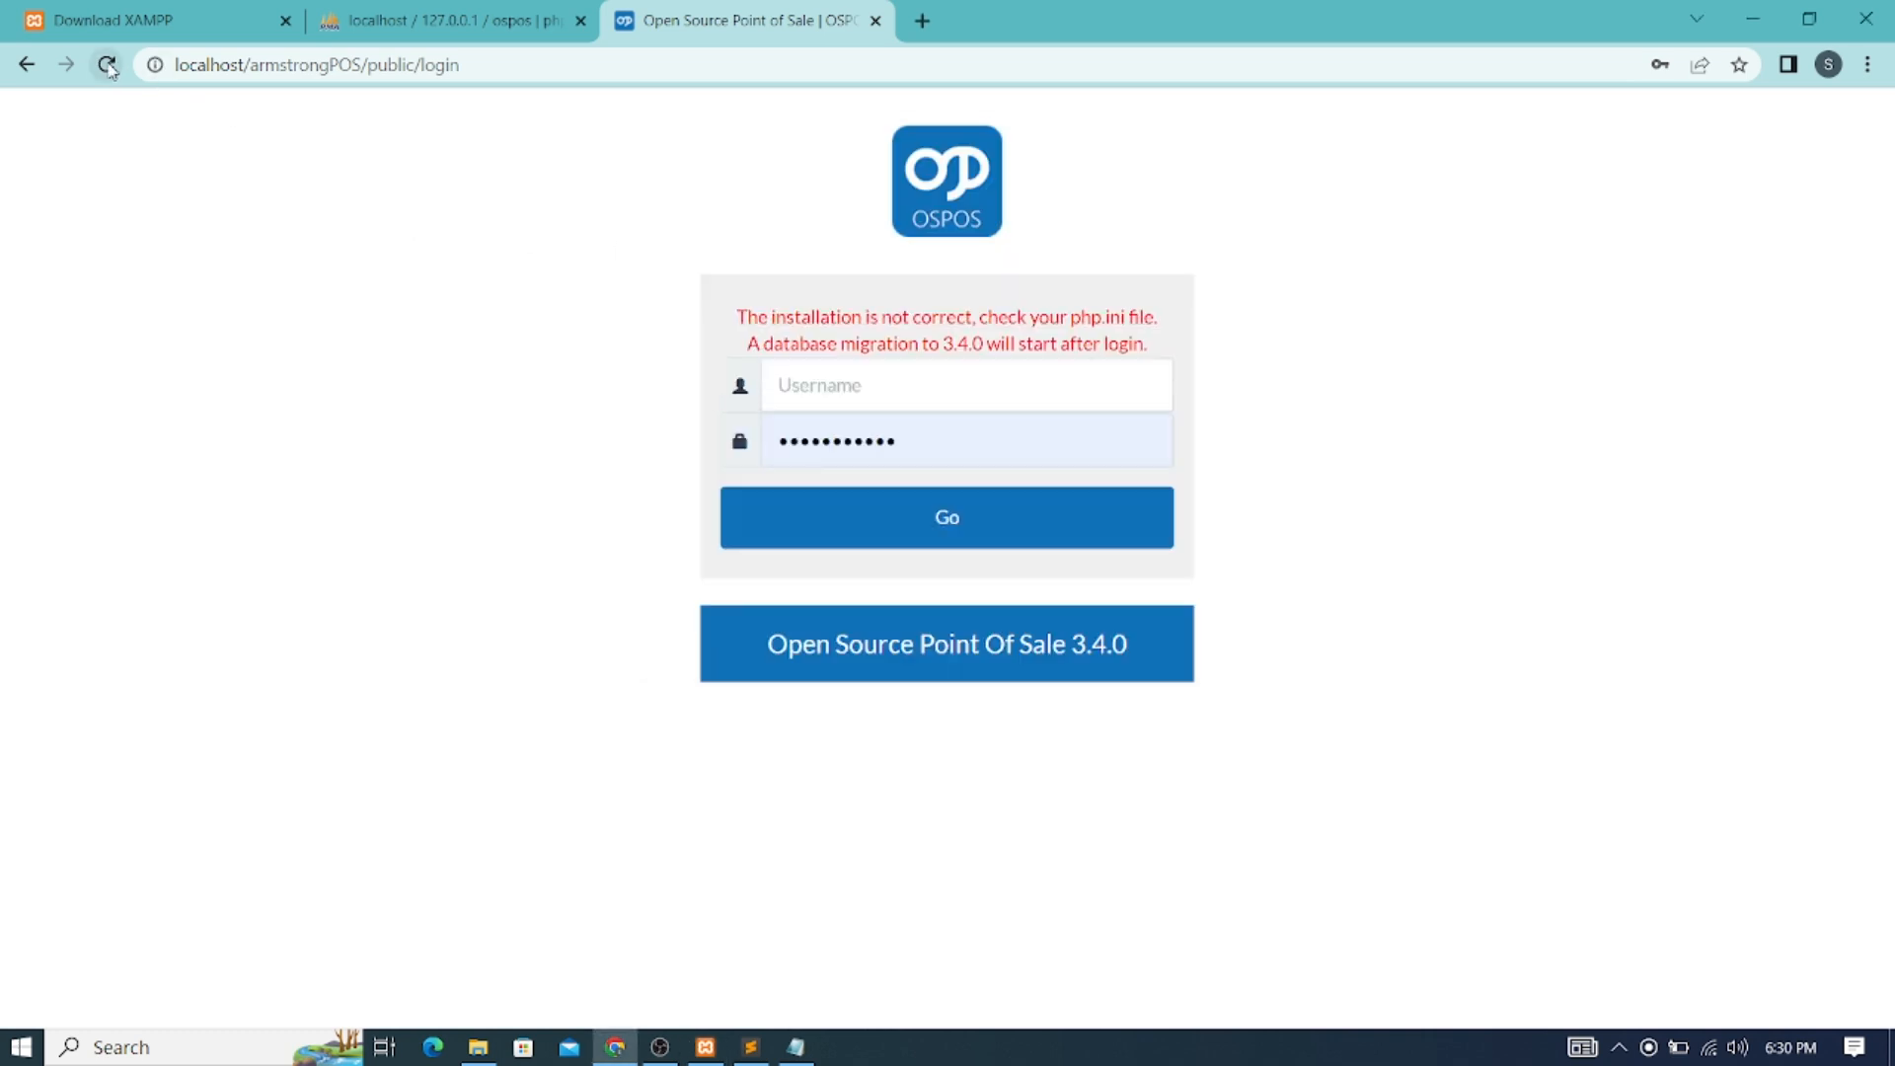
pyautogui.click(109, 65)
pyautogui.click(1031, 254)
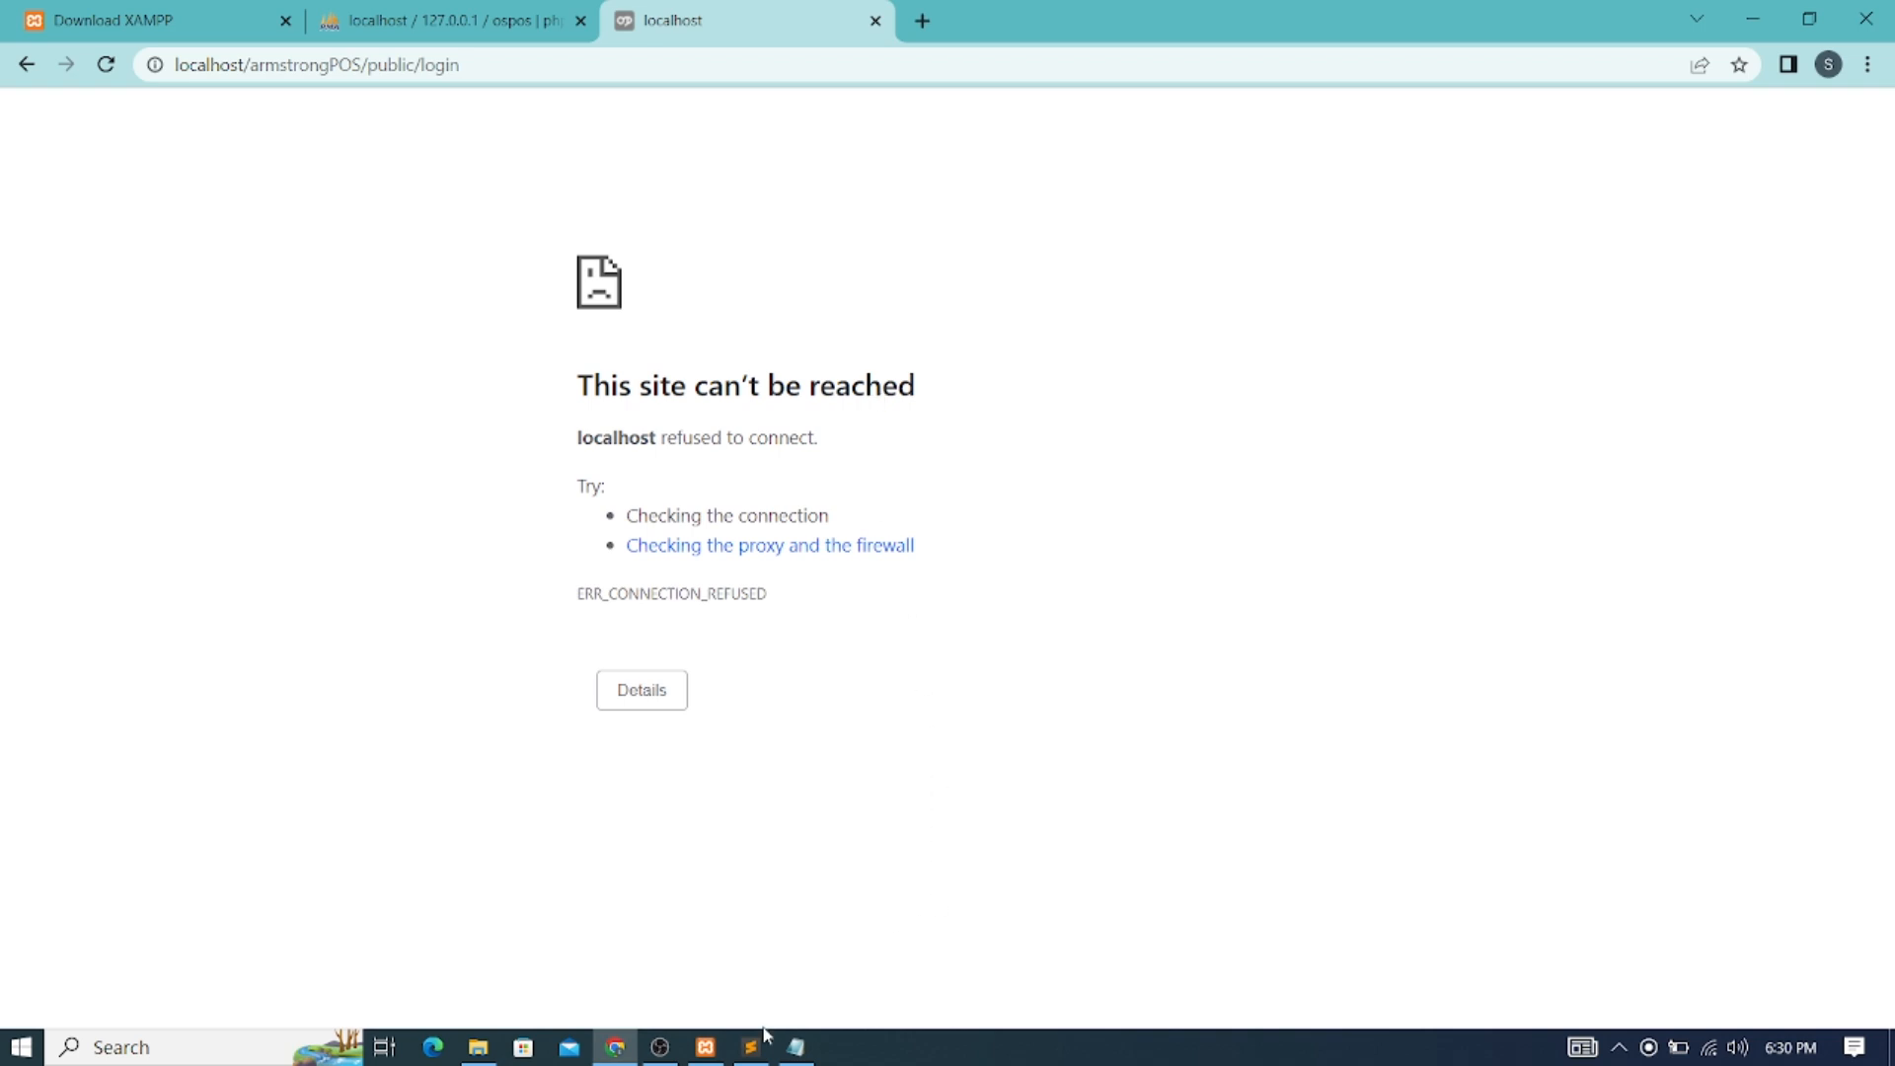
# Start Apache and MySQL again, minimize XAMPP, and reload the OSPOS login page
pyautogui.click(713, 1050)
pyautogui.click(1044, 271)
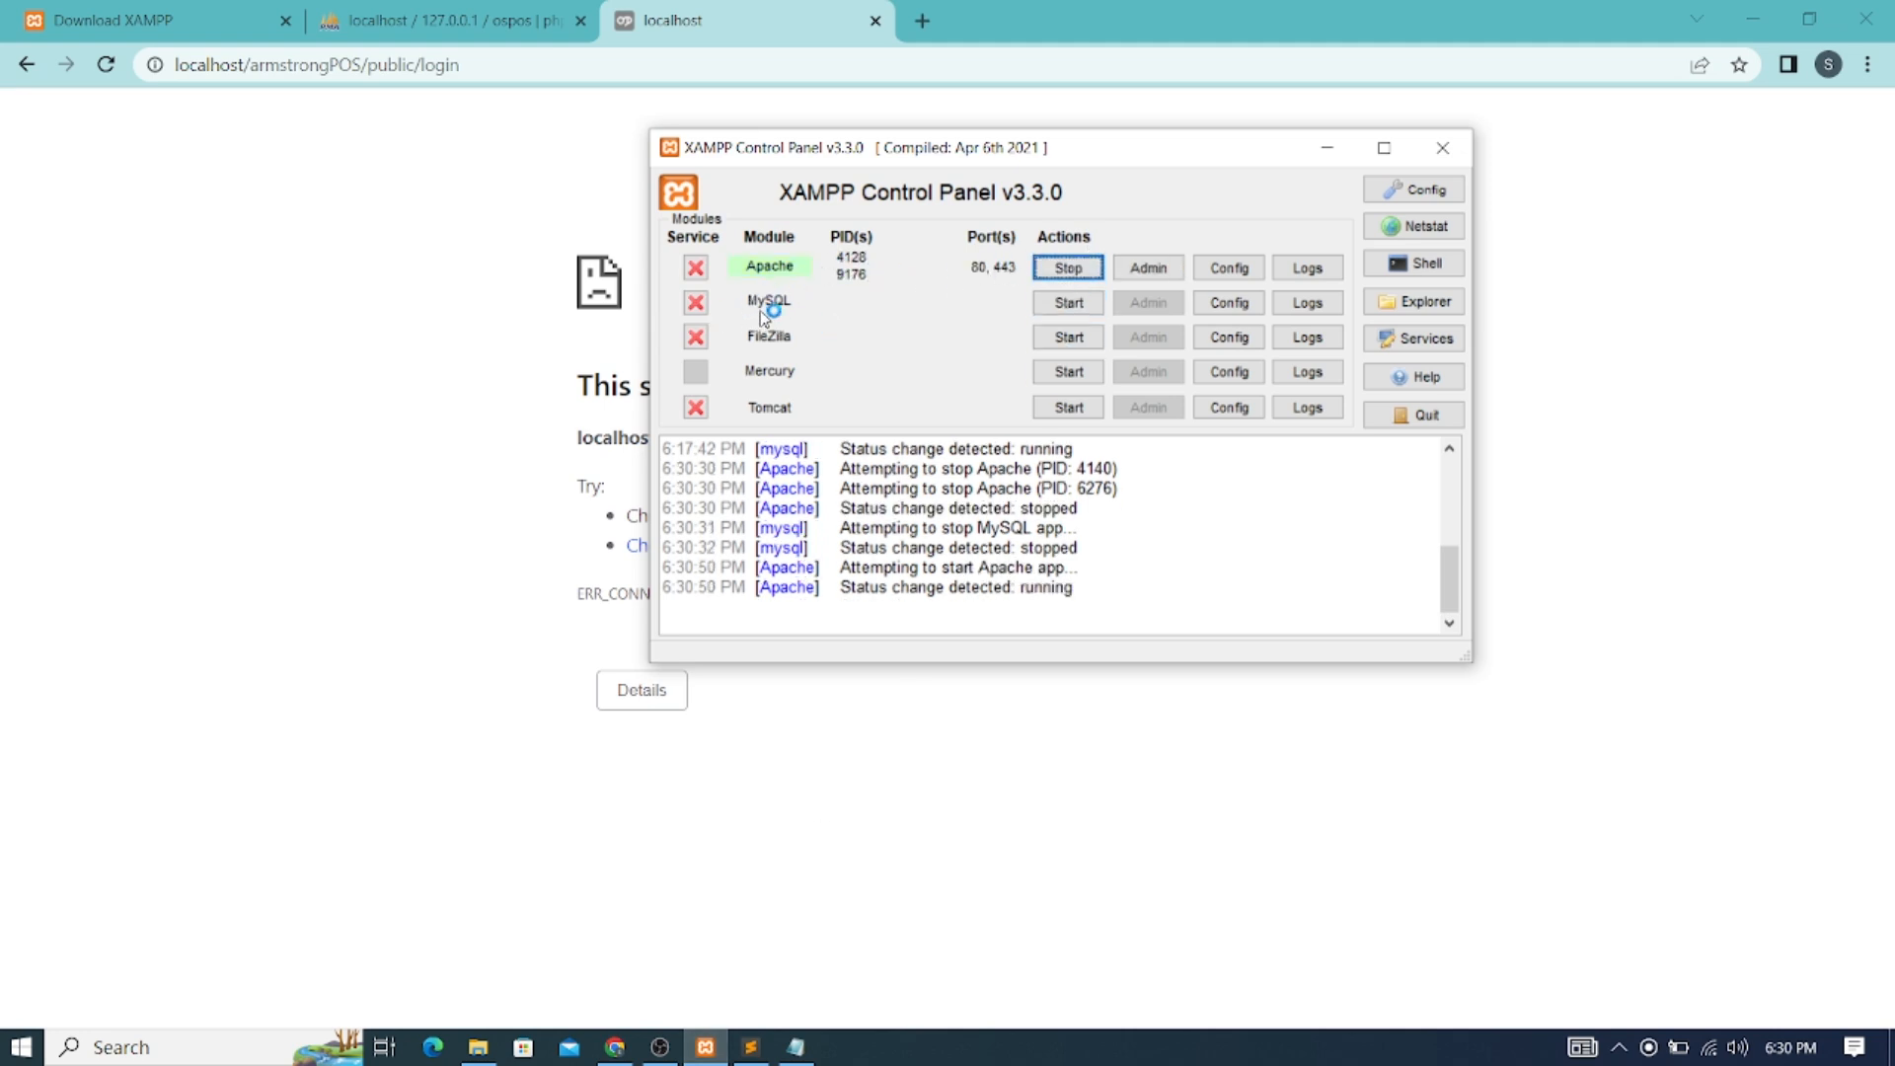
pyautogui.click(1064, 301)
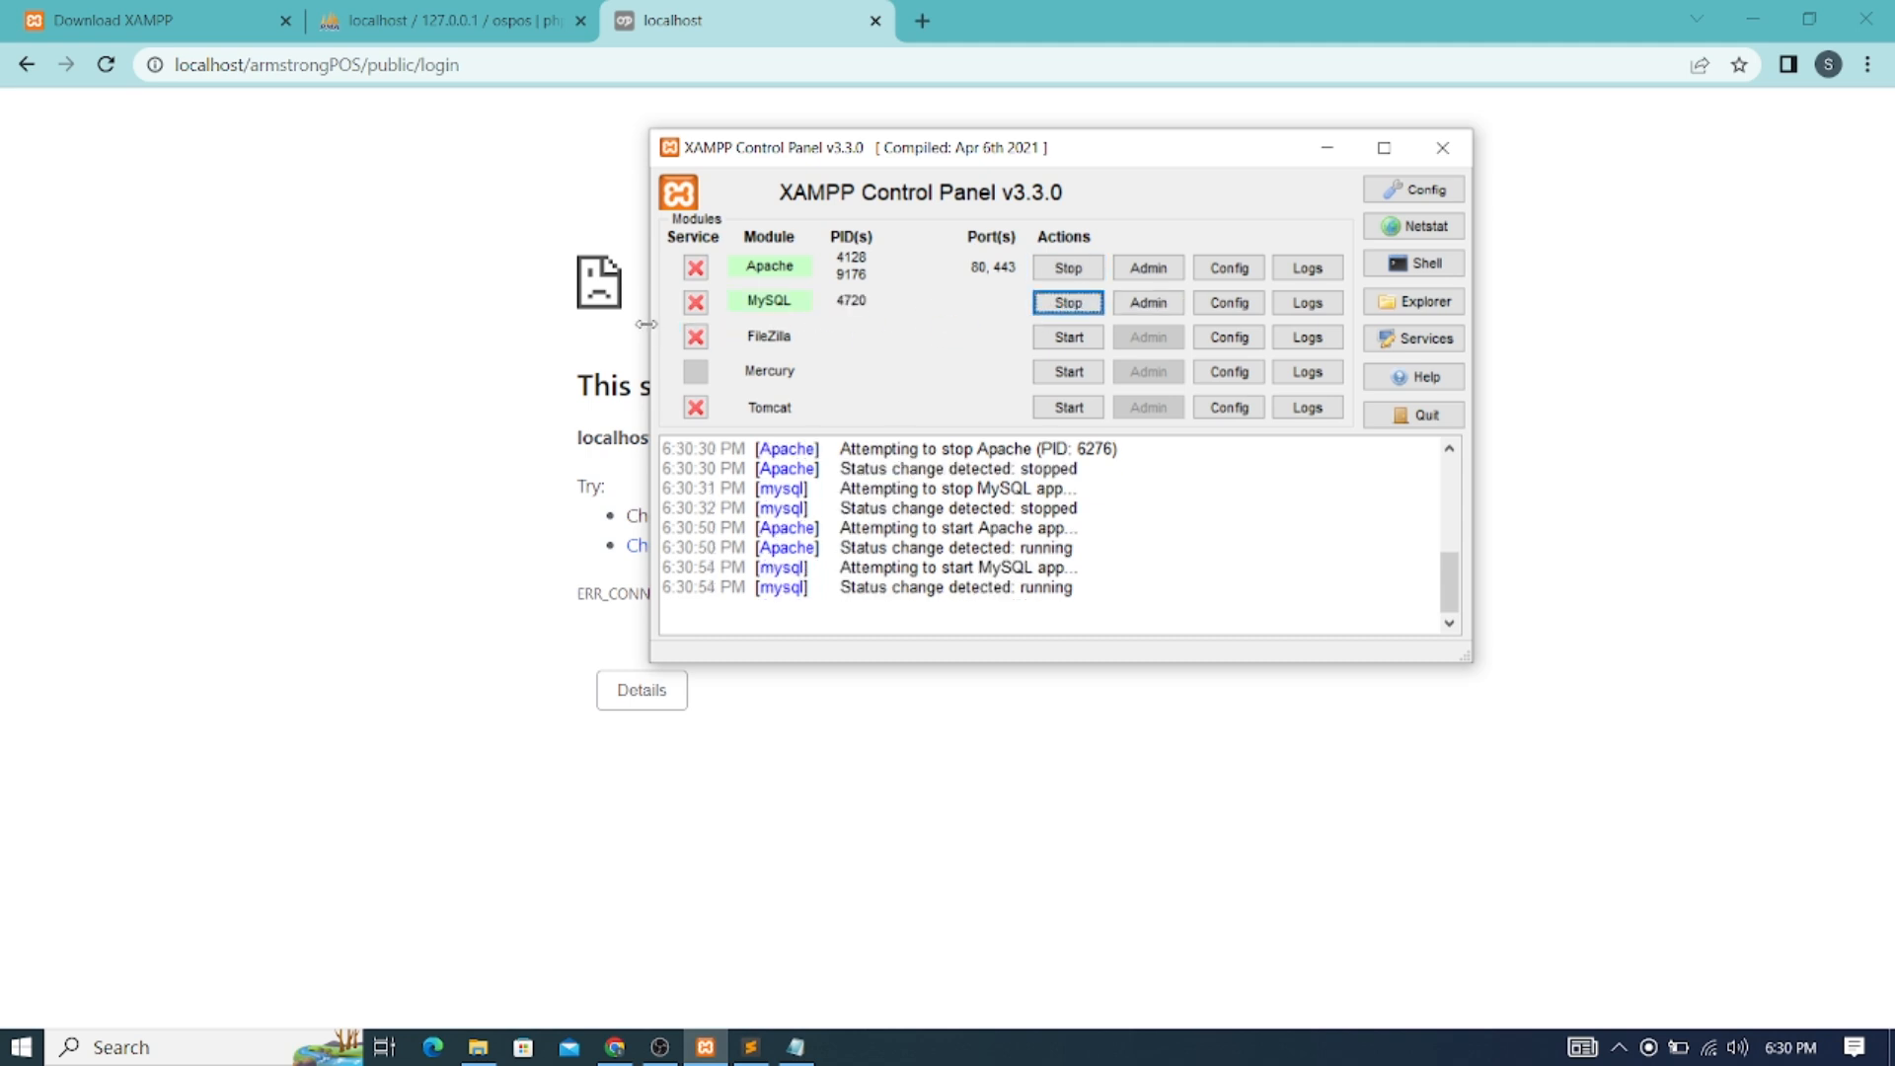
pyautogui.click(1327, 147)
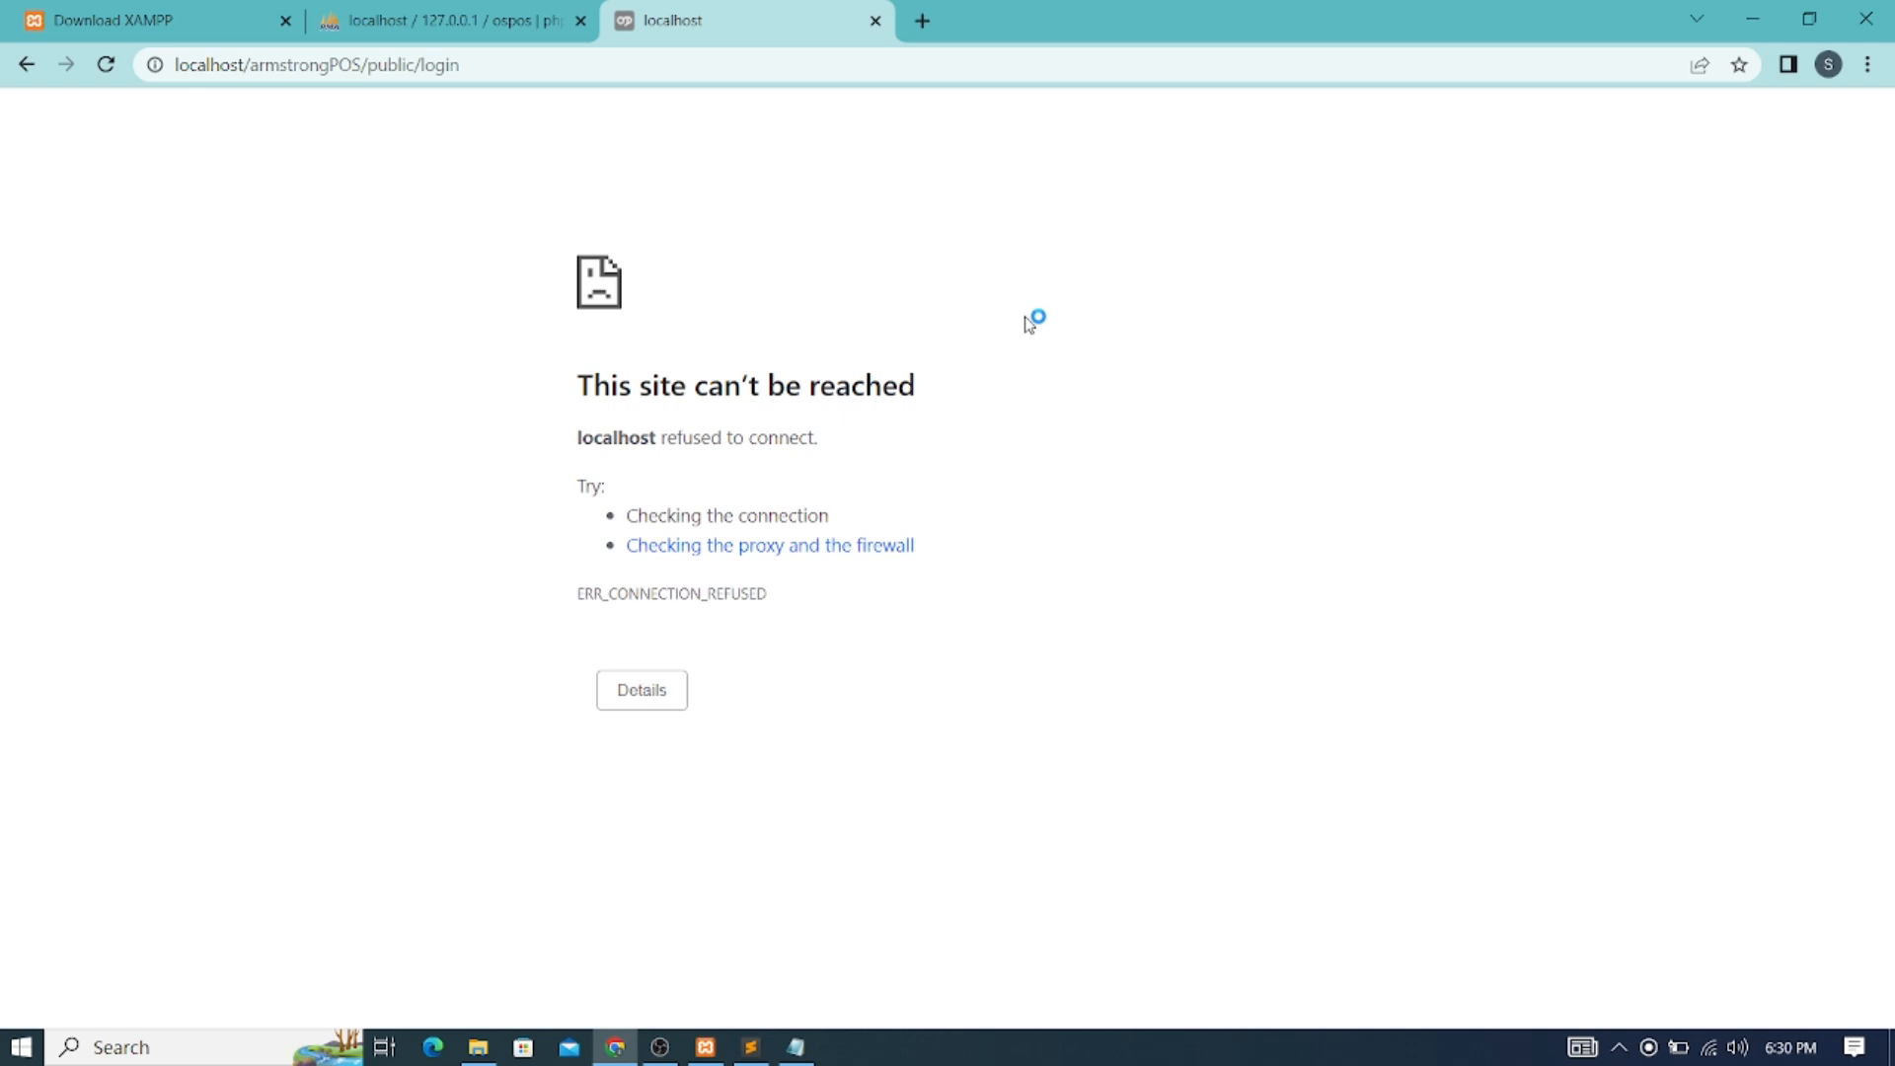
pyautogui.click(106, 64)
pyautogui.click(1046, 253)
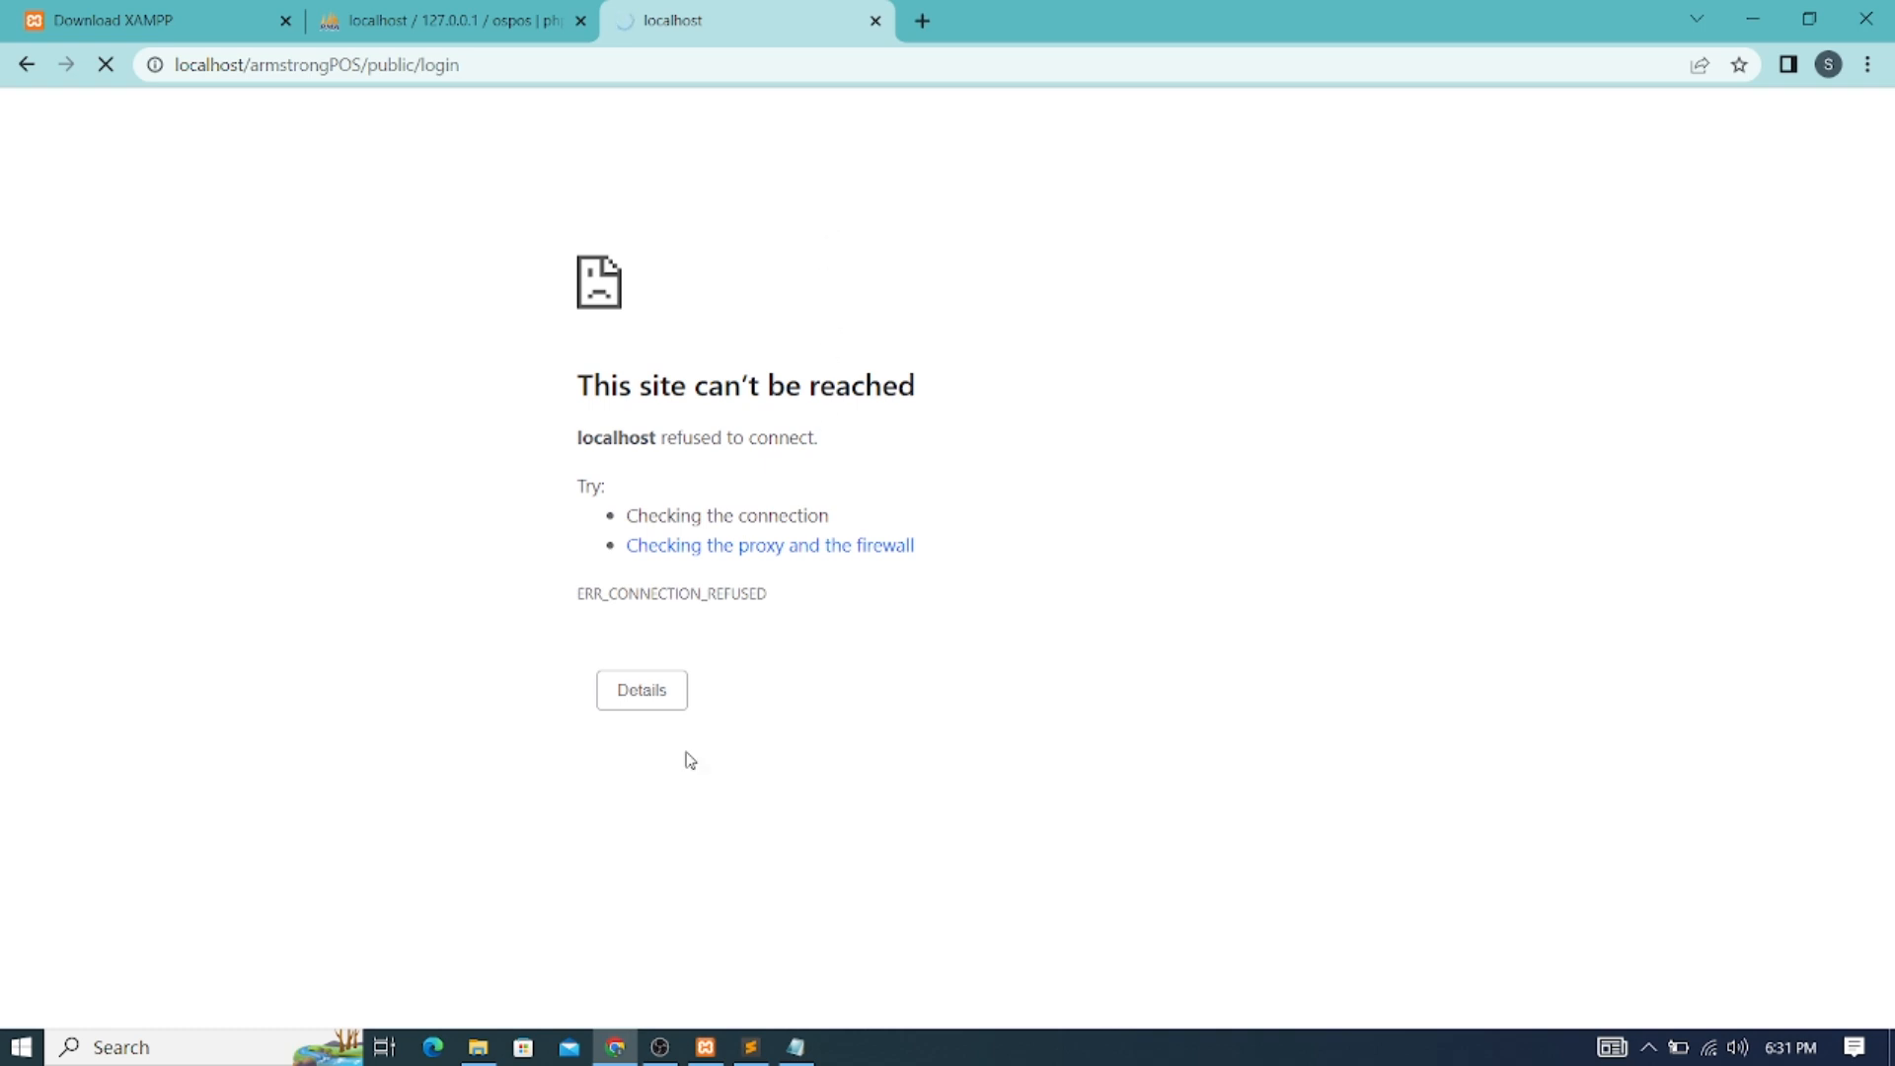
pyautogui.click(704, 1048)
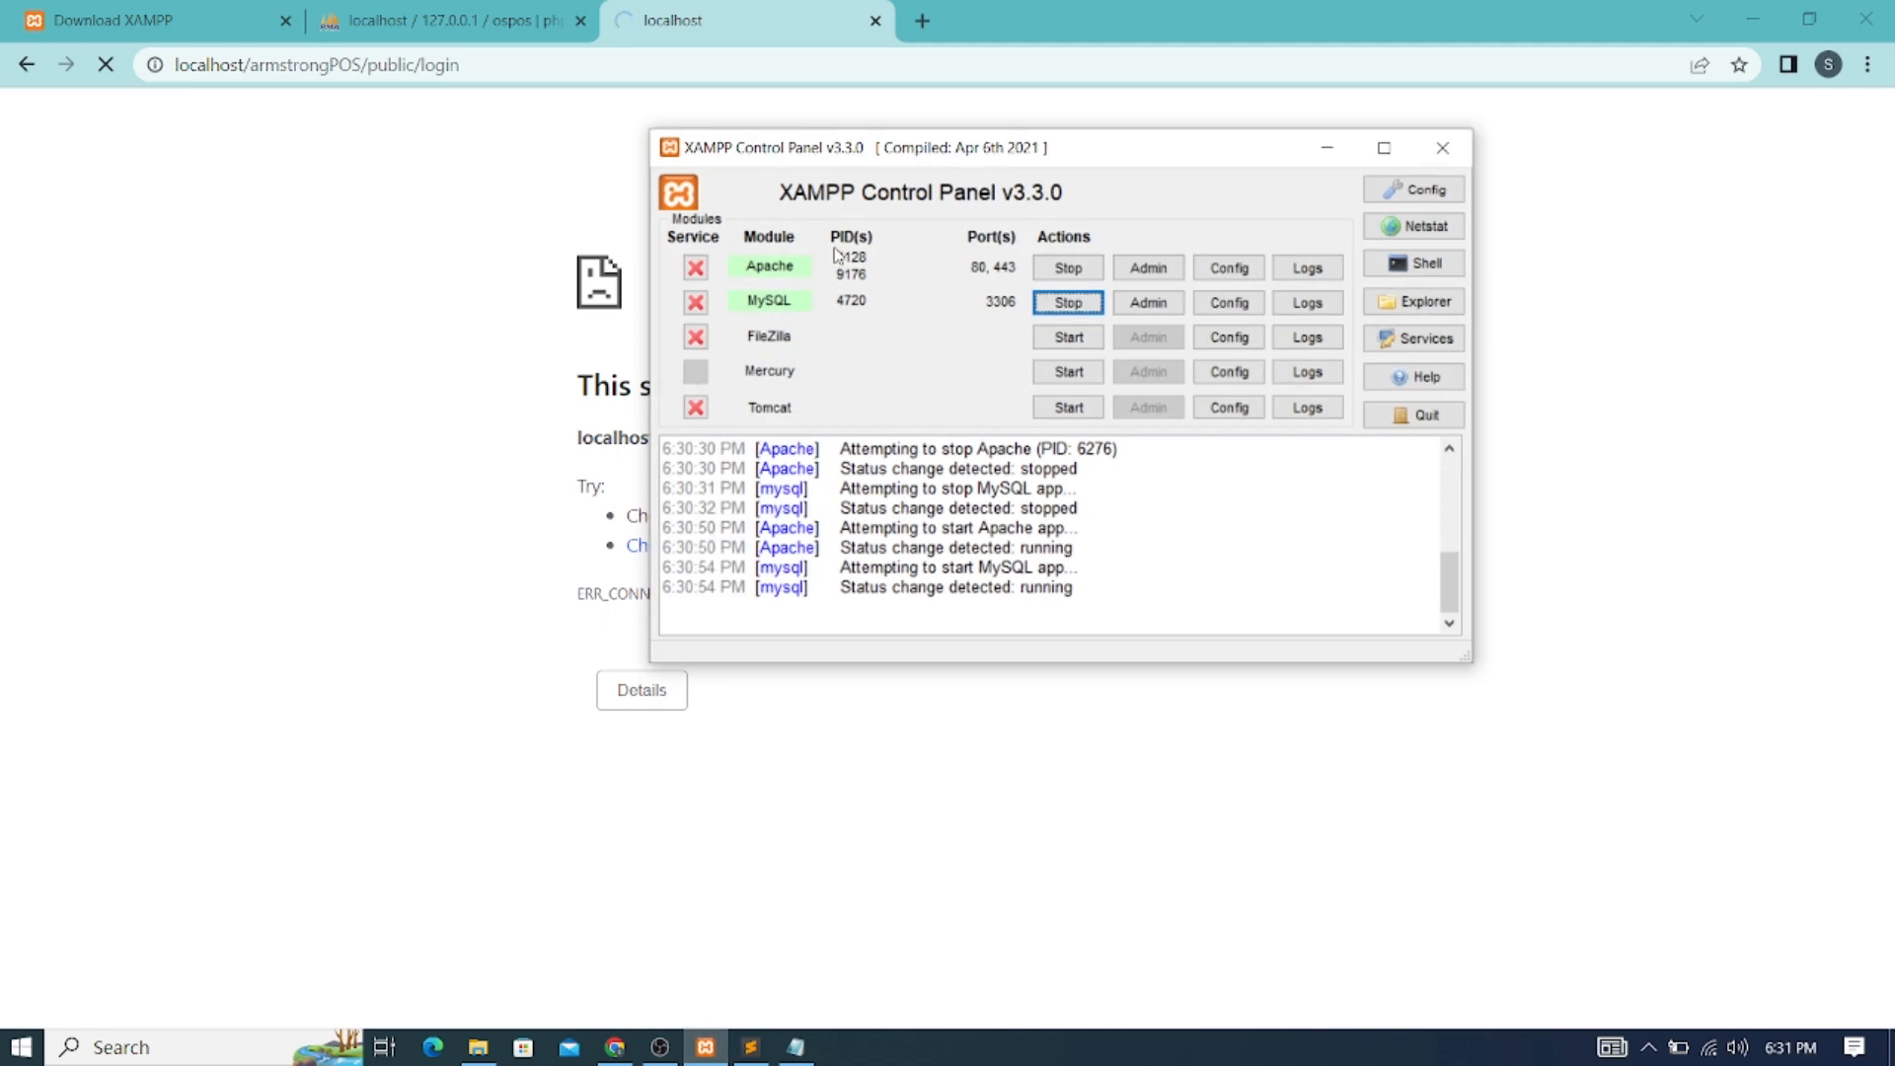
pyautogui.click(1326, 149)
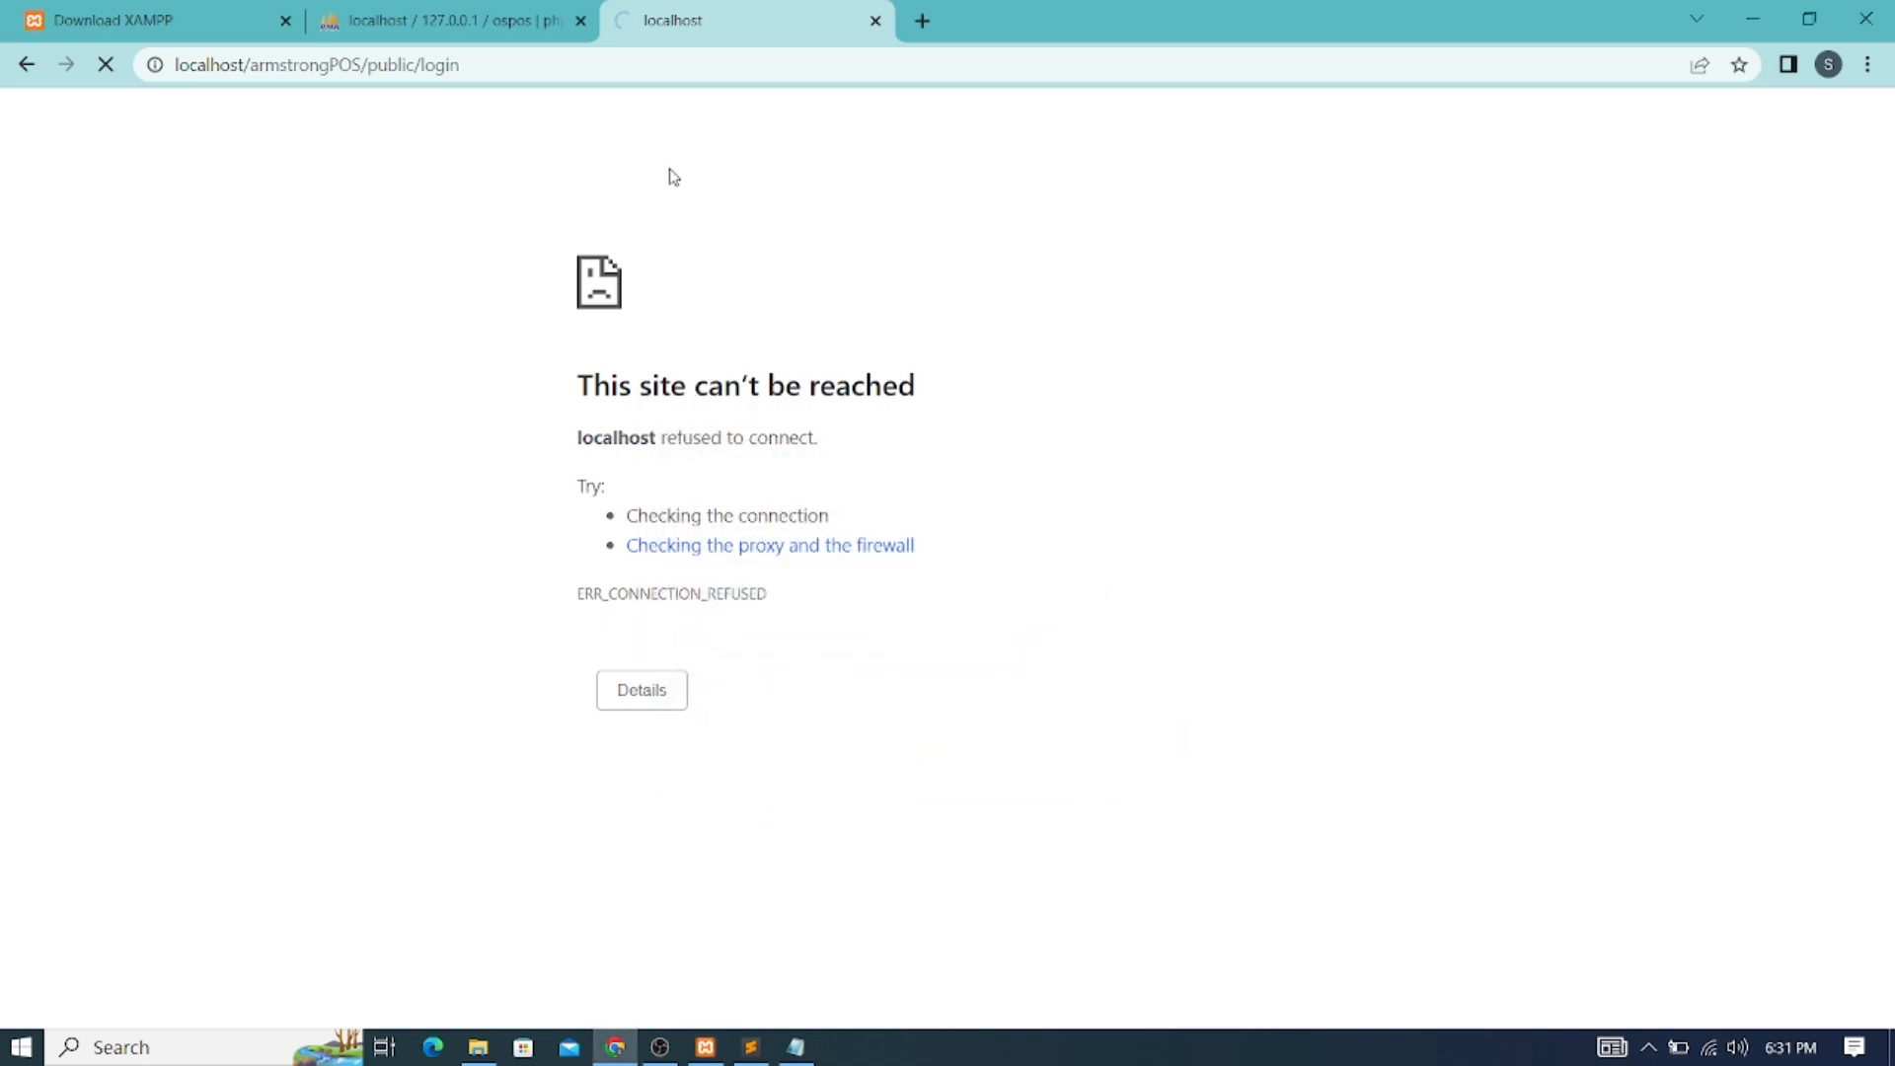
pyautogui.click(486, 61)
# Load localhost/armstrongPOS/public without /login and enter the username admin
pyautogui.click(544, 76)
pyautogui.press('BackSpace')
pyautogui.press('BackSpace')
pyautogui.press('BackSpace')
pyautogui.press('BackSpace')
pyautogui.press('BackSpace')
pyautogui.press('BackSpace')
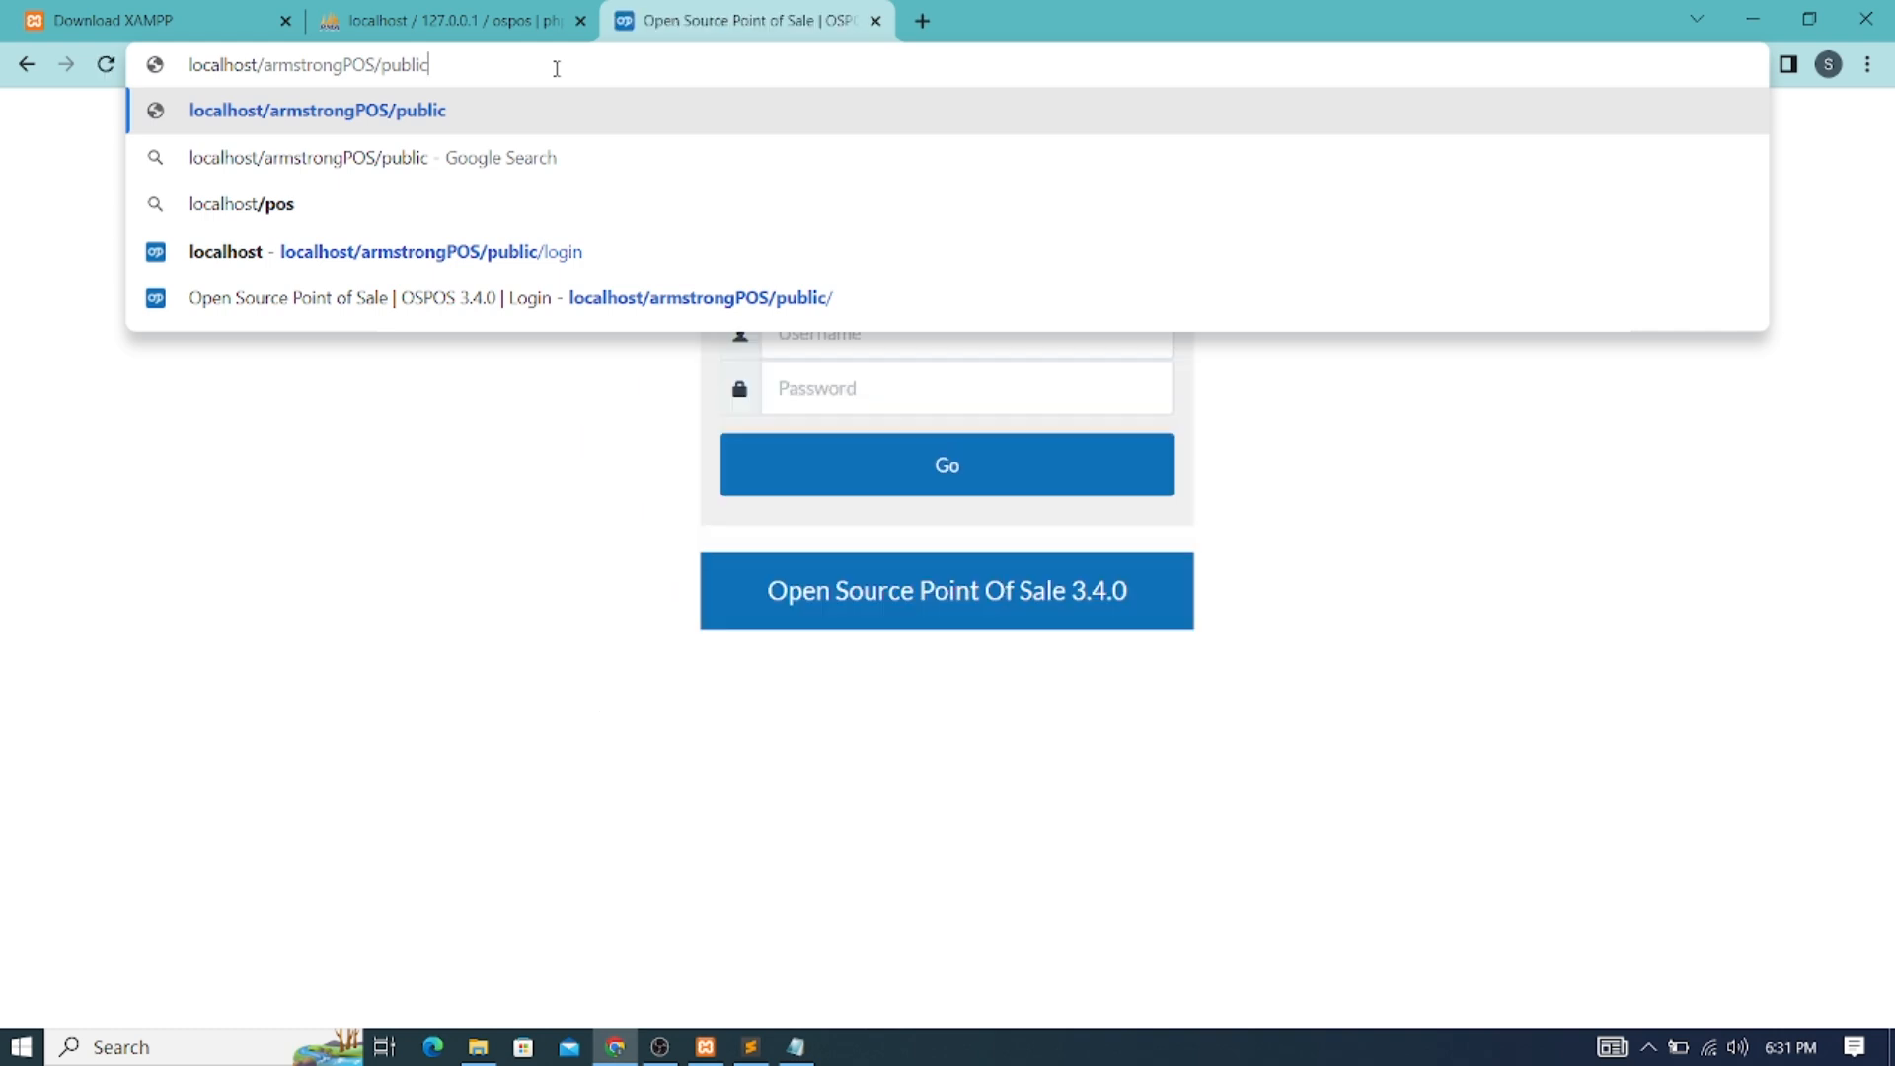
pyautogui.press('Return')
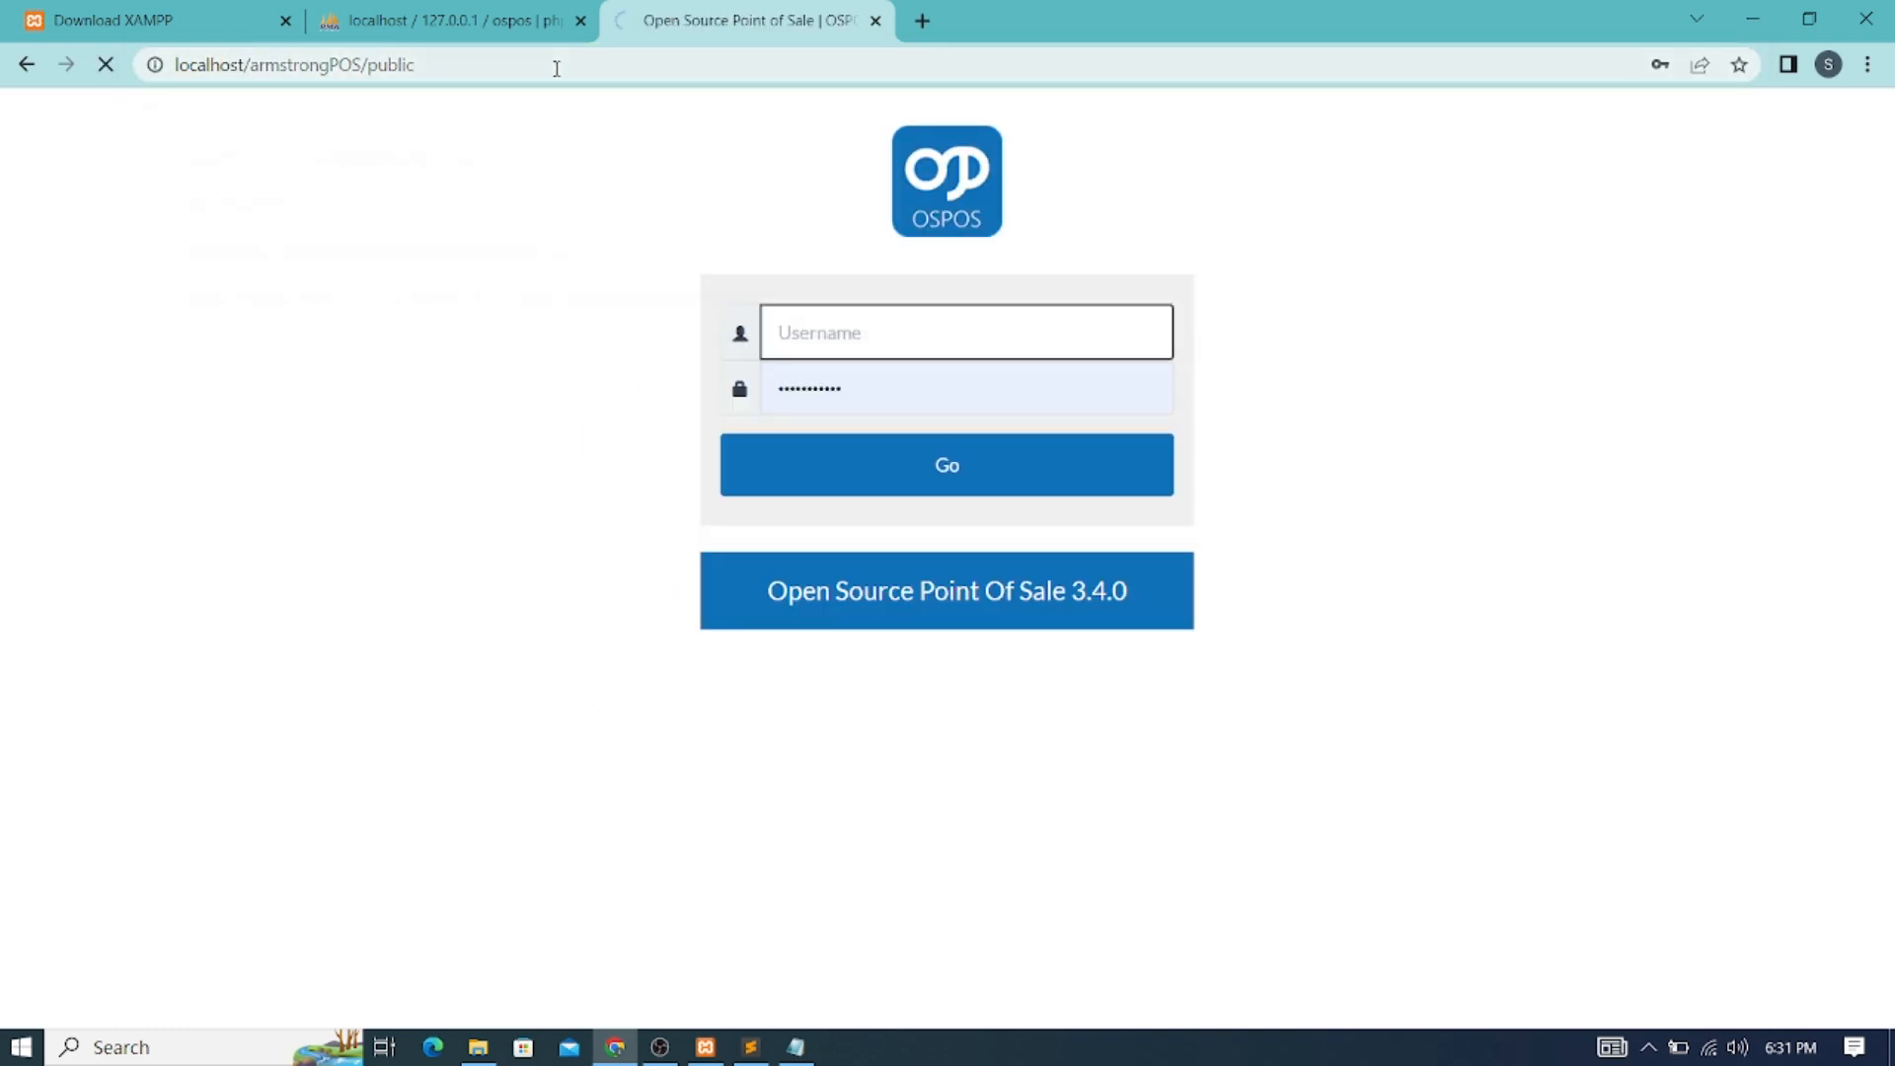
pyautogui.click(904, 327)
pyautogui.write('admin')
pyautogui.click(922, 391)
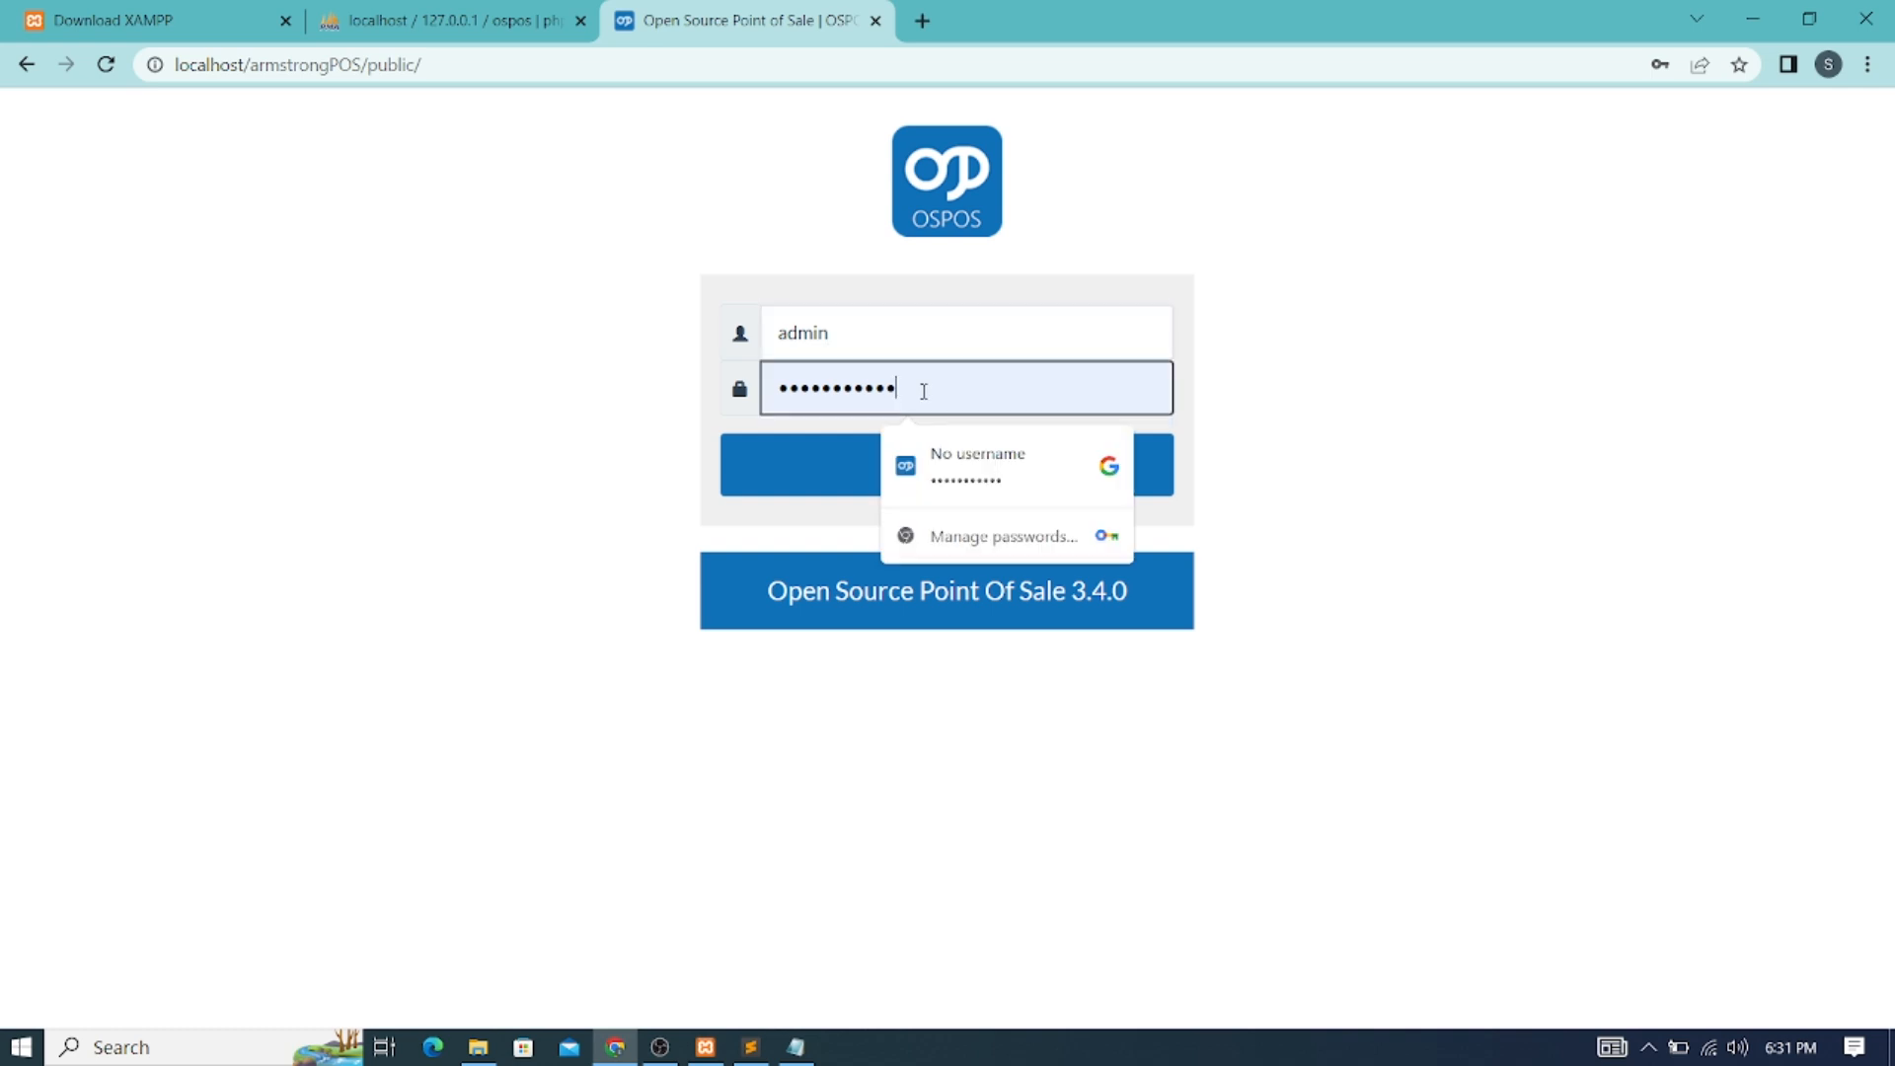
# Copy the password from the Notepad note, paste it into Password, and sign in
pyautogui.click(795, 1046)
pyautogui.rightClick(601, 394)
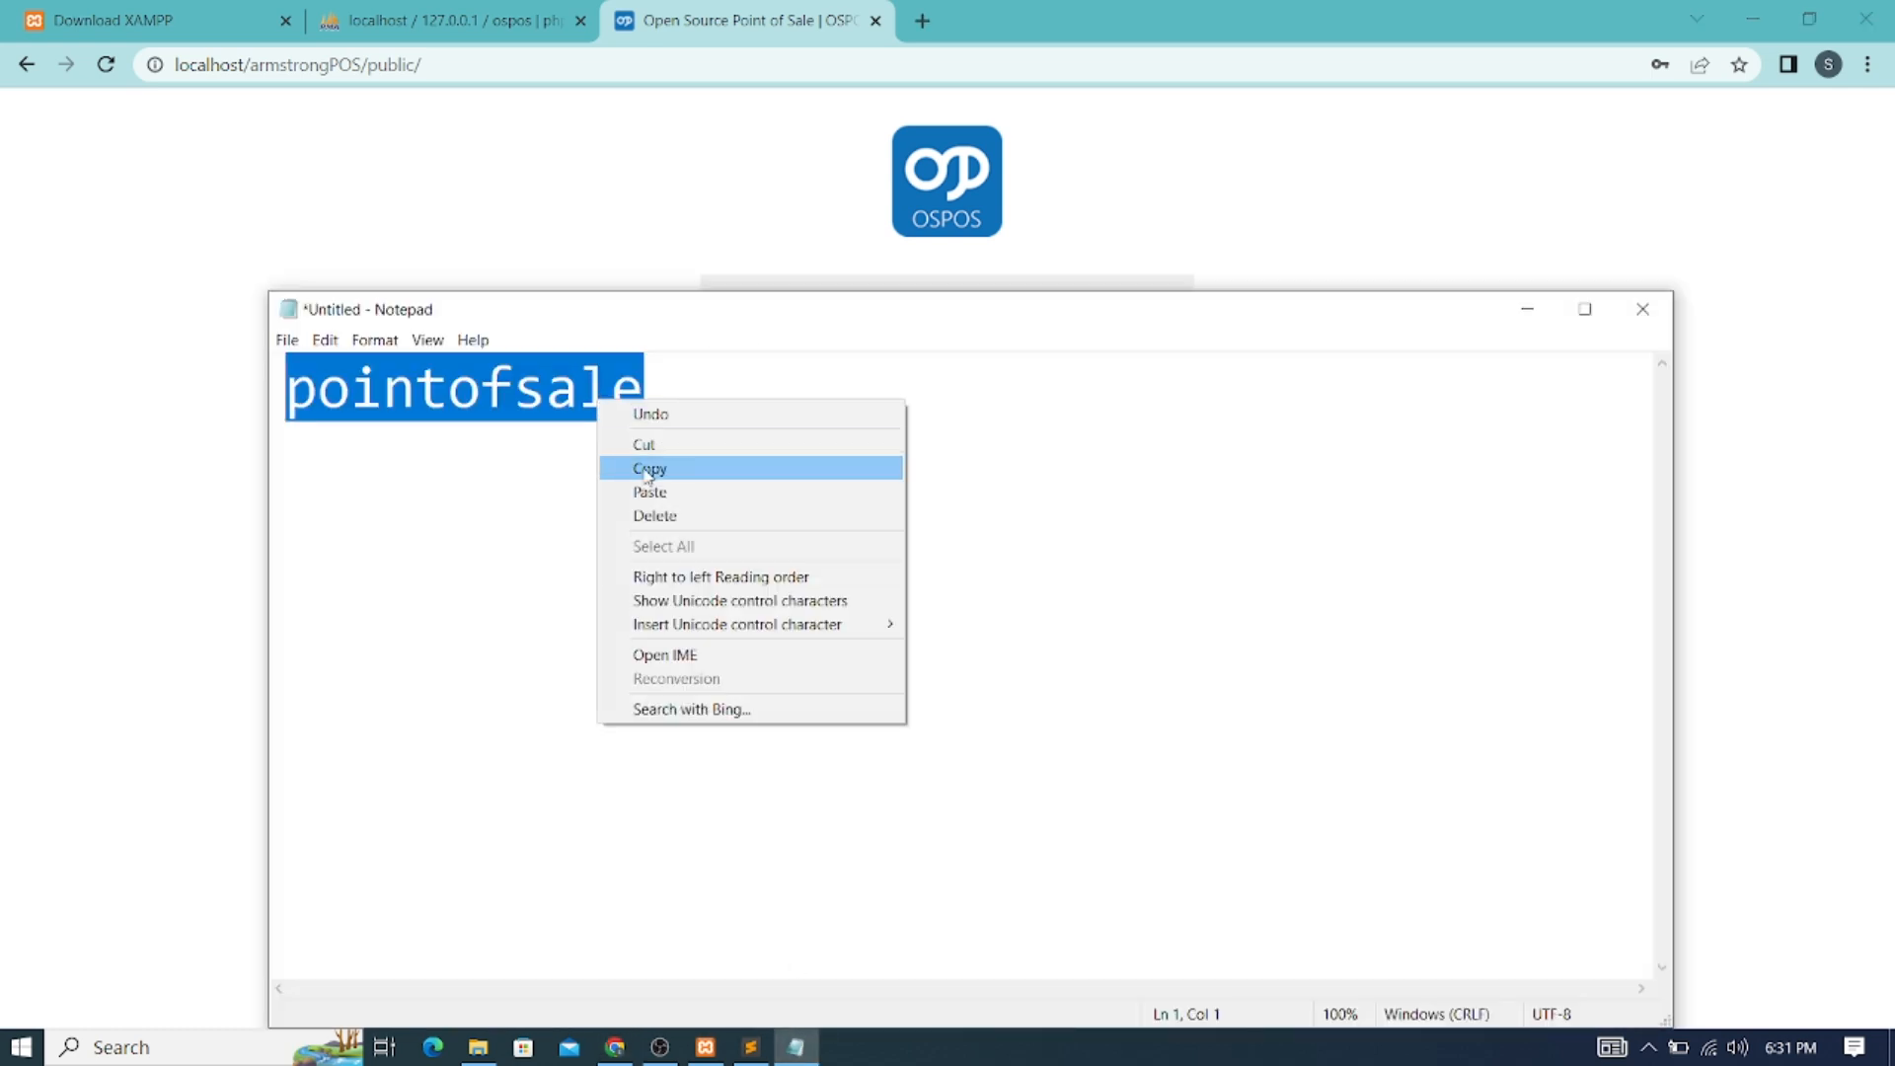
pyautogui.click(652, 466)
pyautogui.click(664, 182)
pyautogui.moveTo(928, 400); pyautogui.dragTo(714, 412)
pyautogui.rightClick(814, 400)
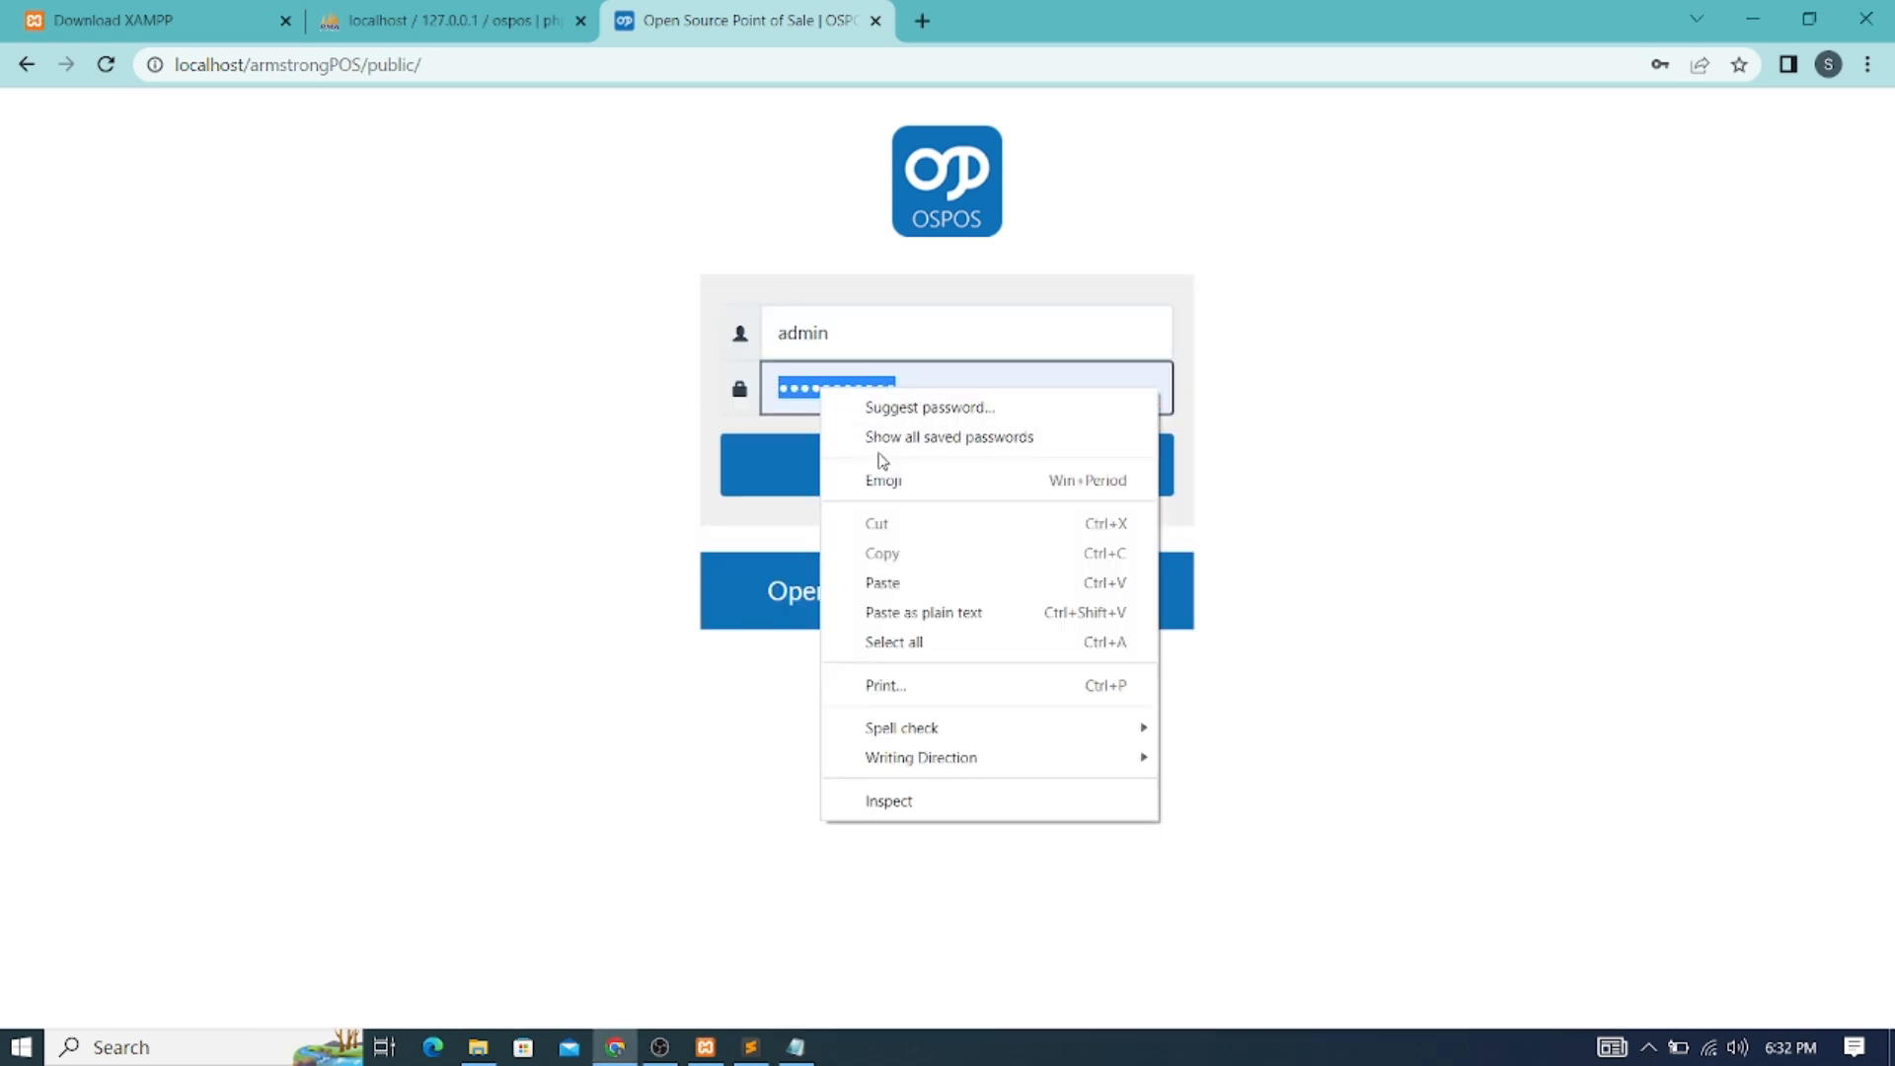
pyautogui.click(883, 582)
pyautogui.click(944, 468)
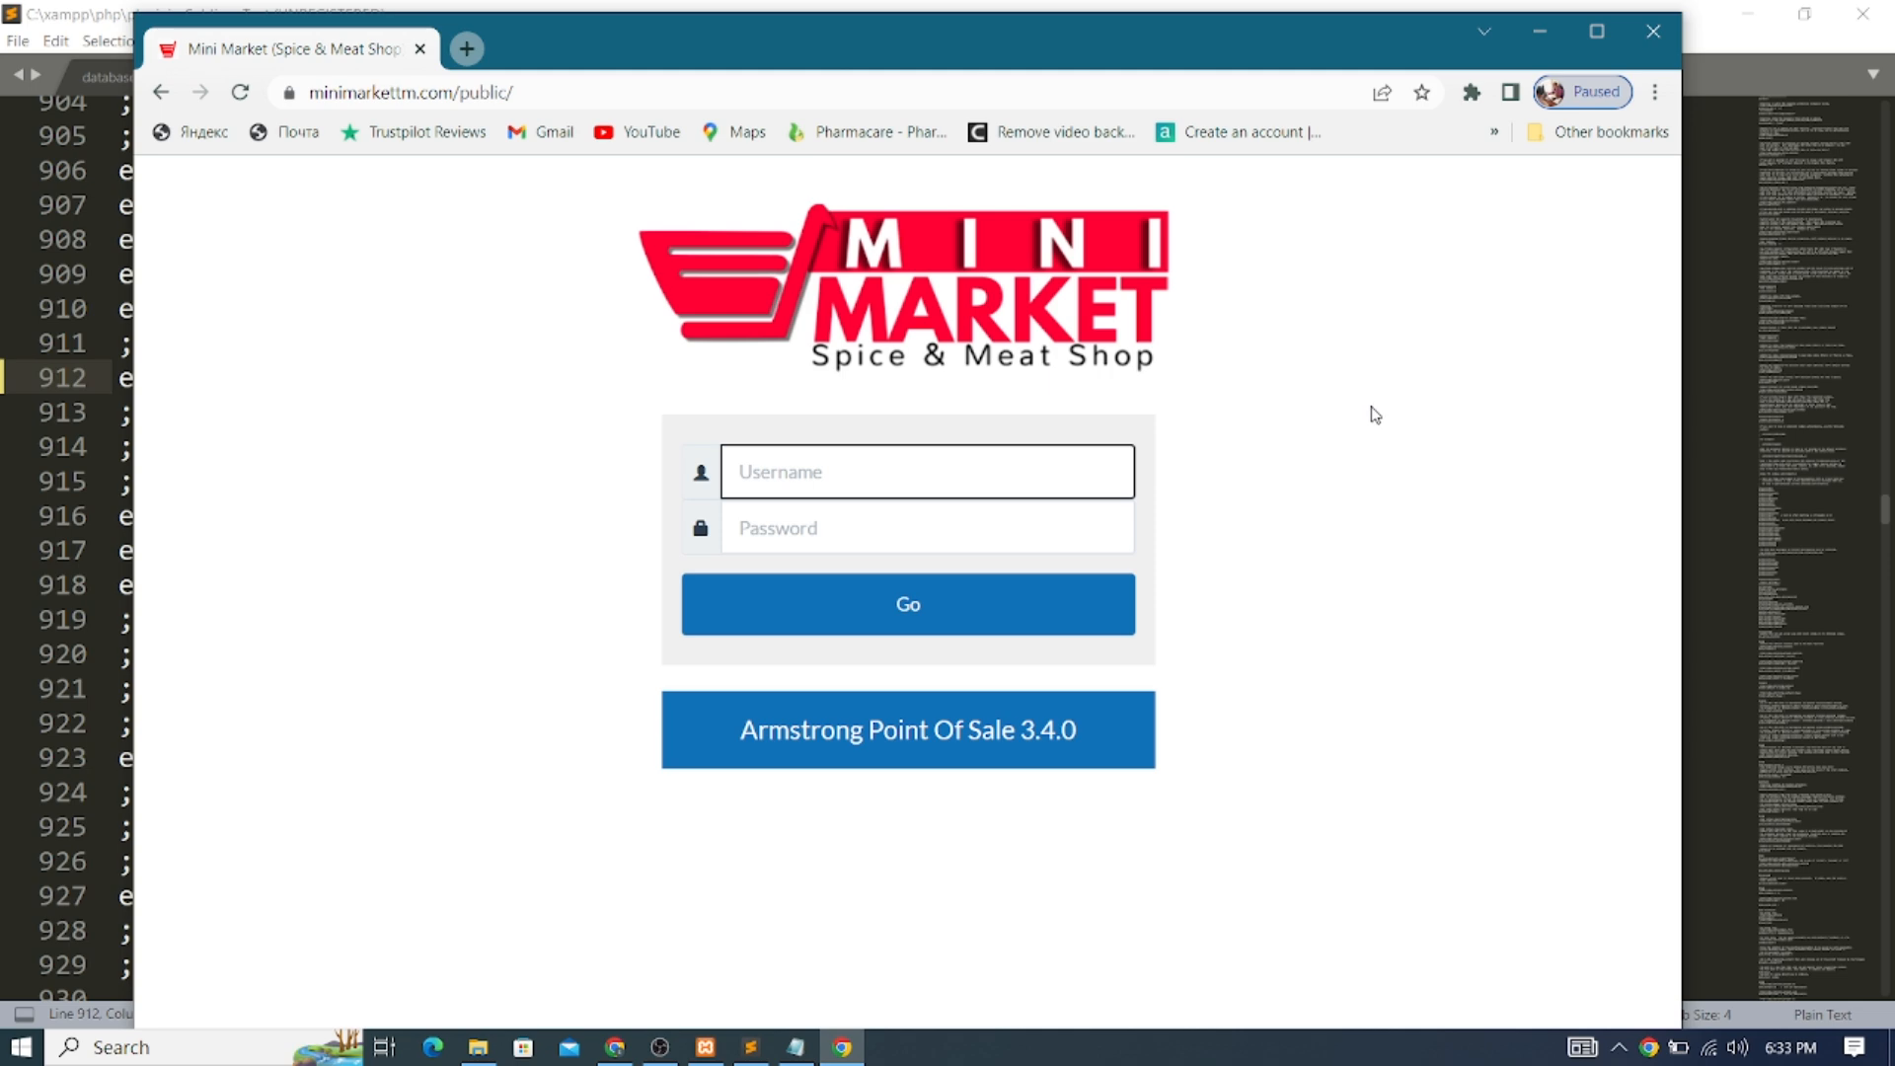
# Maximize the Mini Market login window, then minimize it and restore the main Chrome window
pyautogui.click(1596, 30)
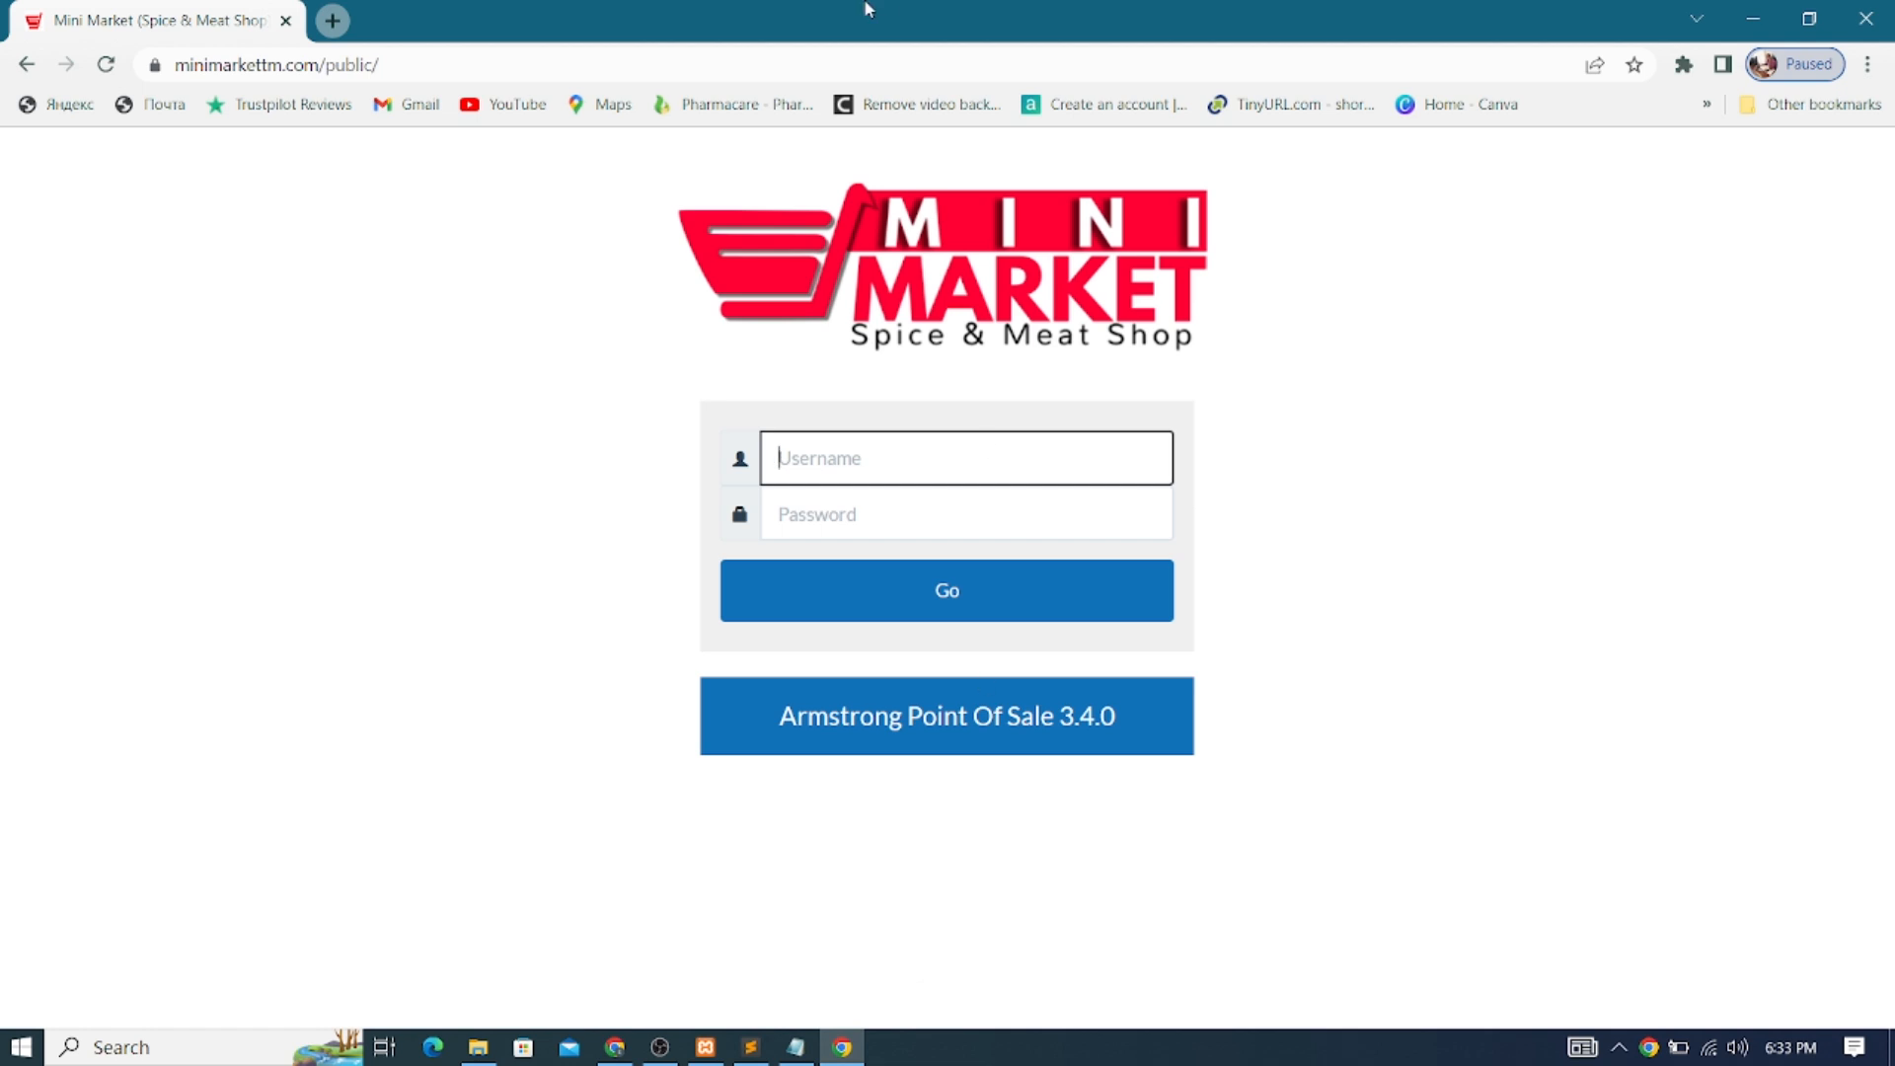
pyautogui.click(723, 165)
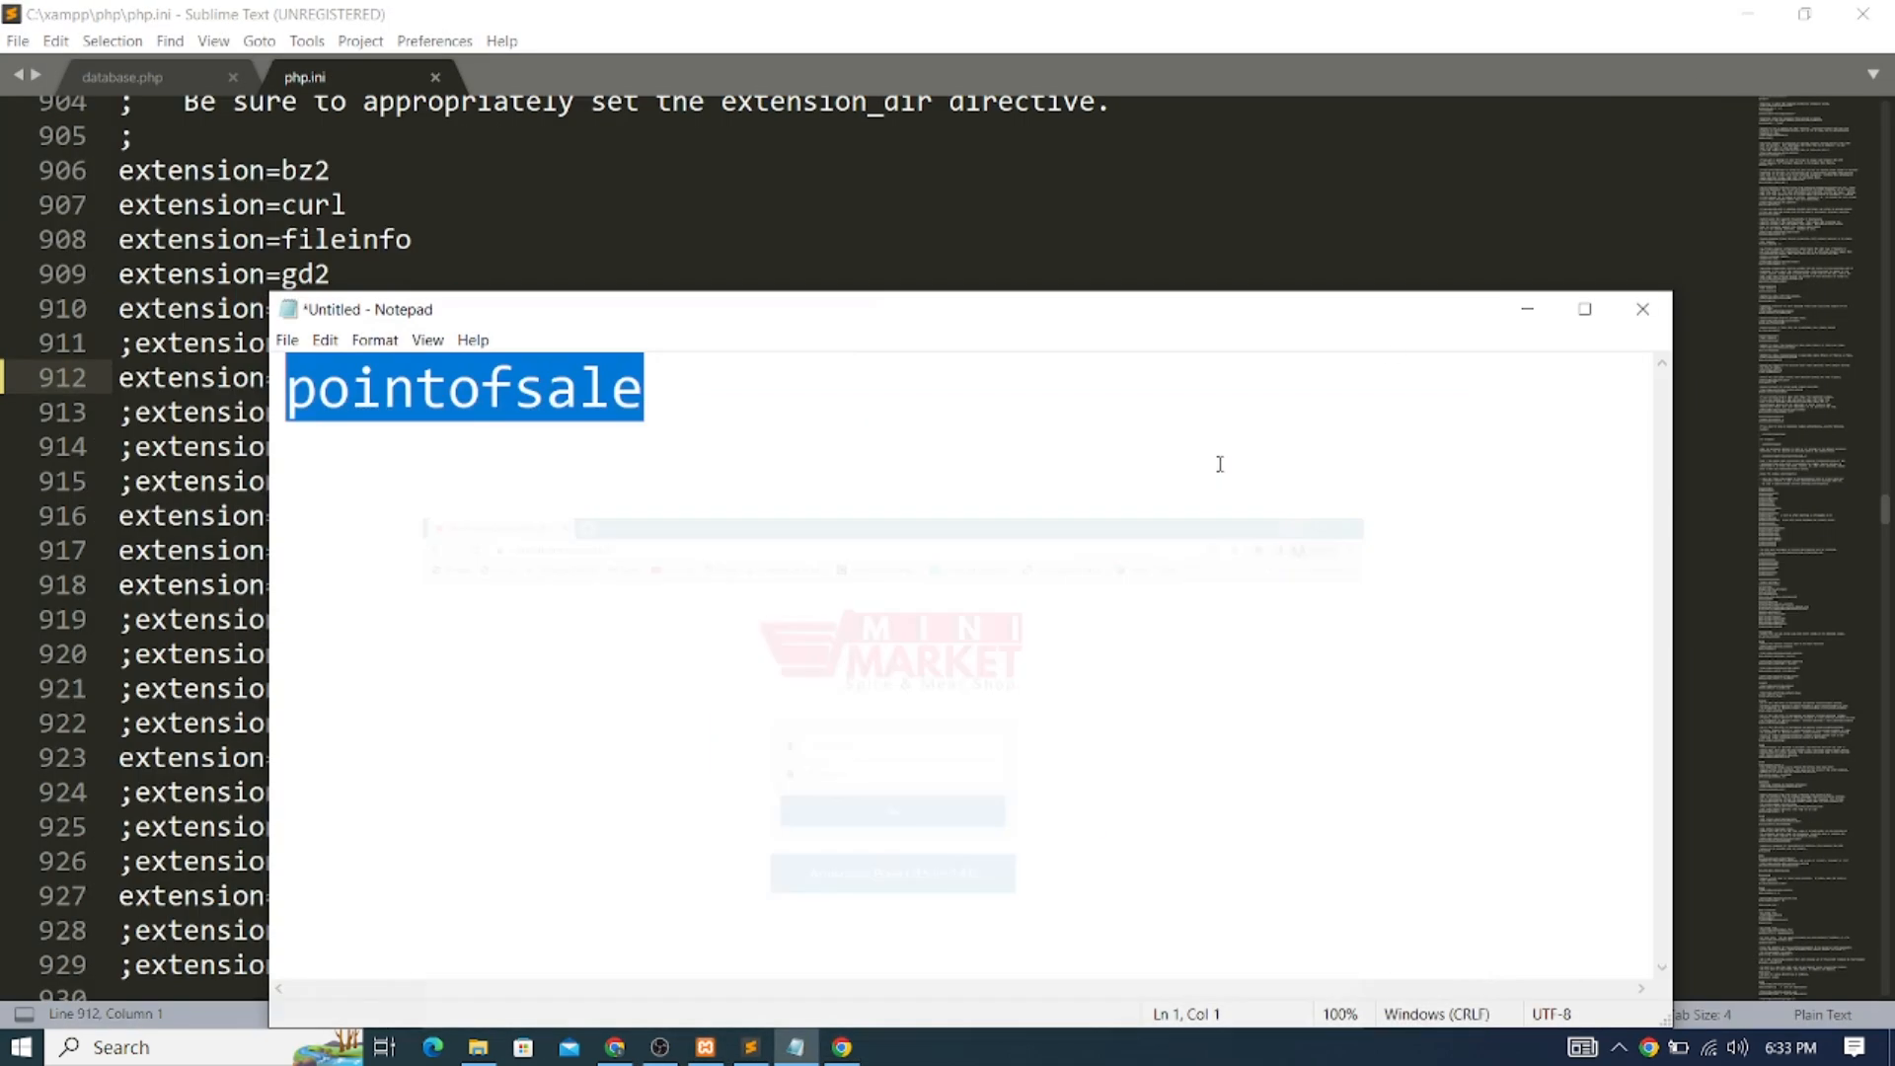
pyautogui.click(1752, 18)
pyautogui.click(844, 1048)
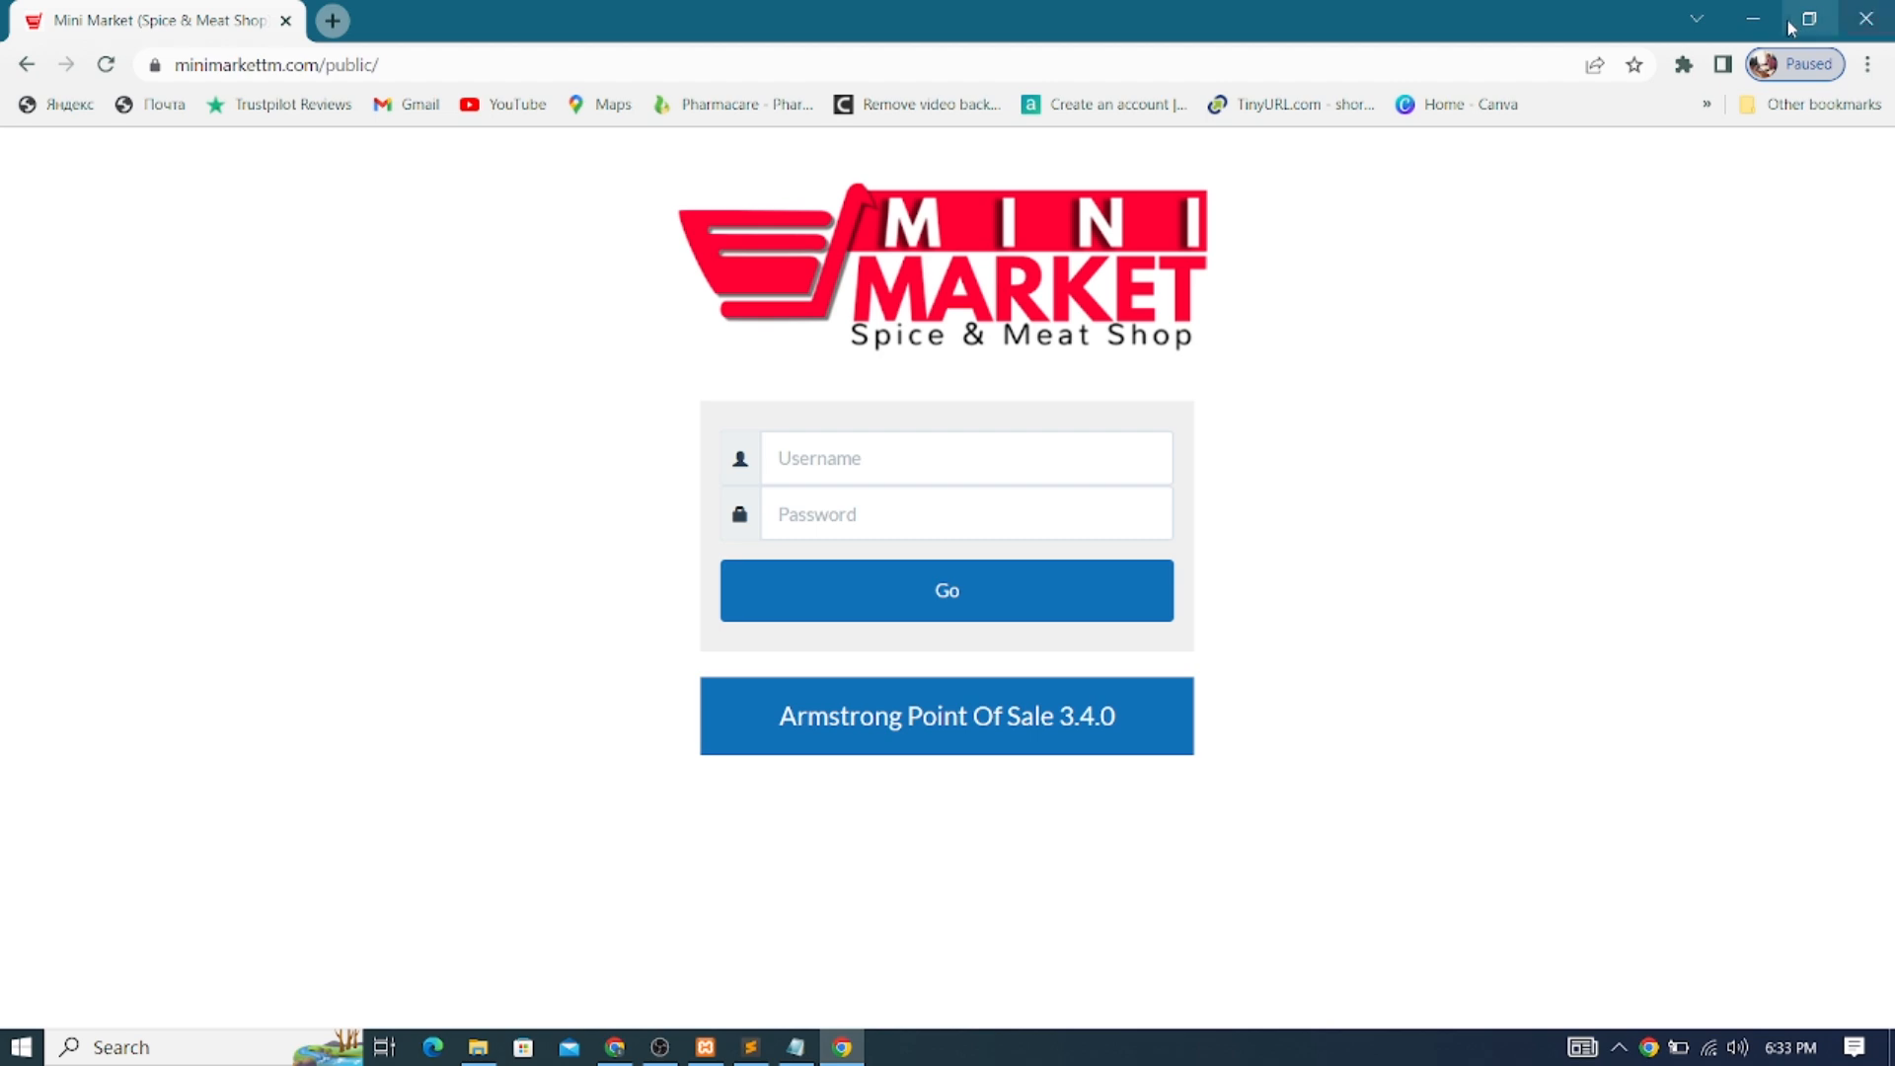
pyautogui.click(1752, 17)
pyautogui.click(615, 1048)
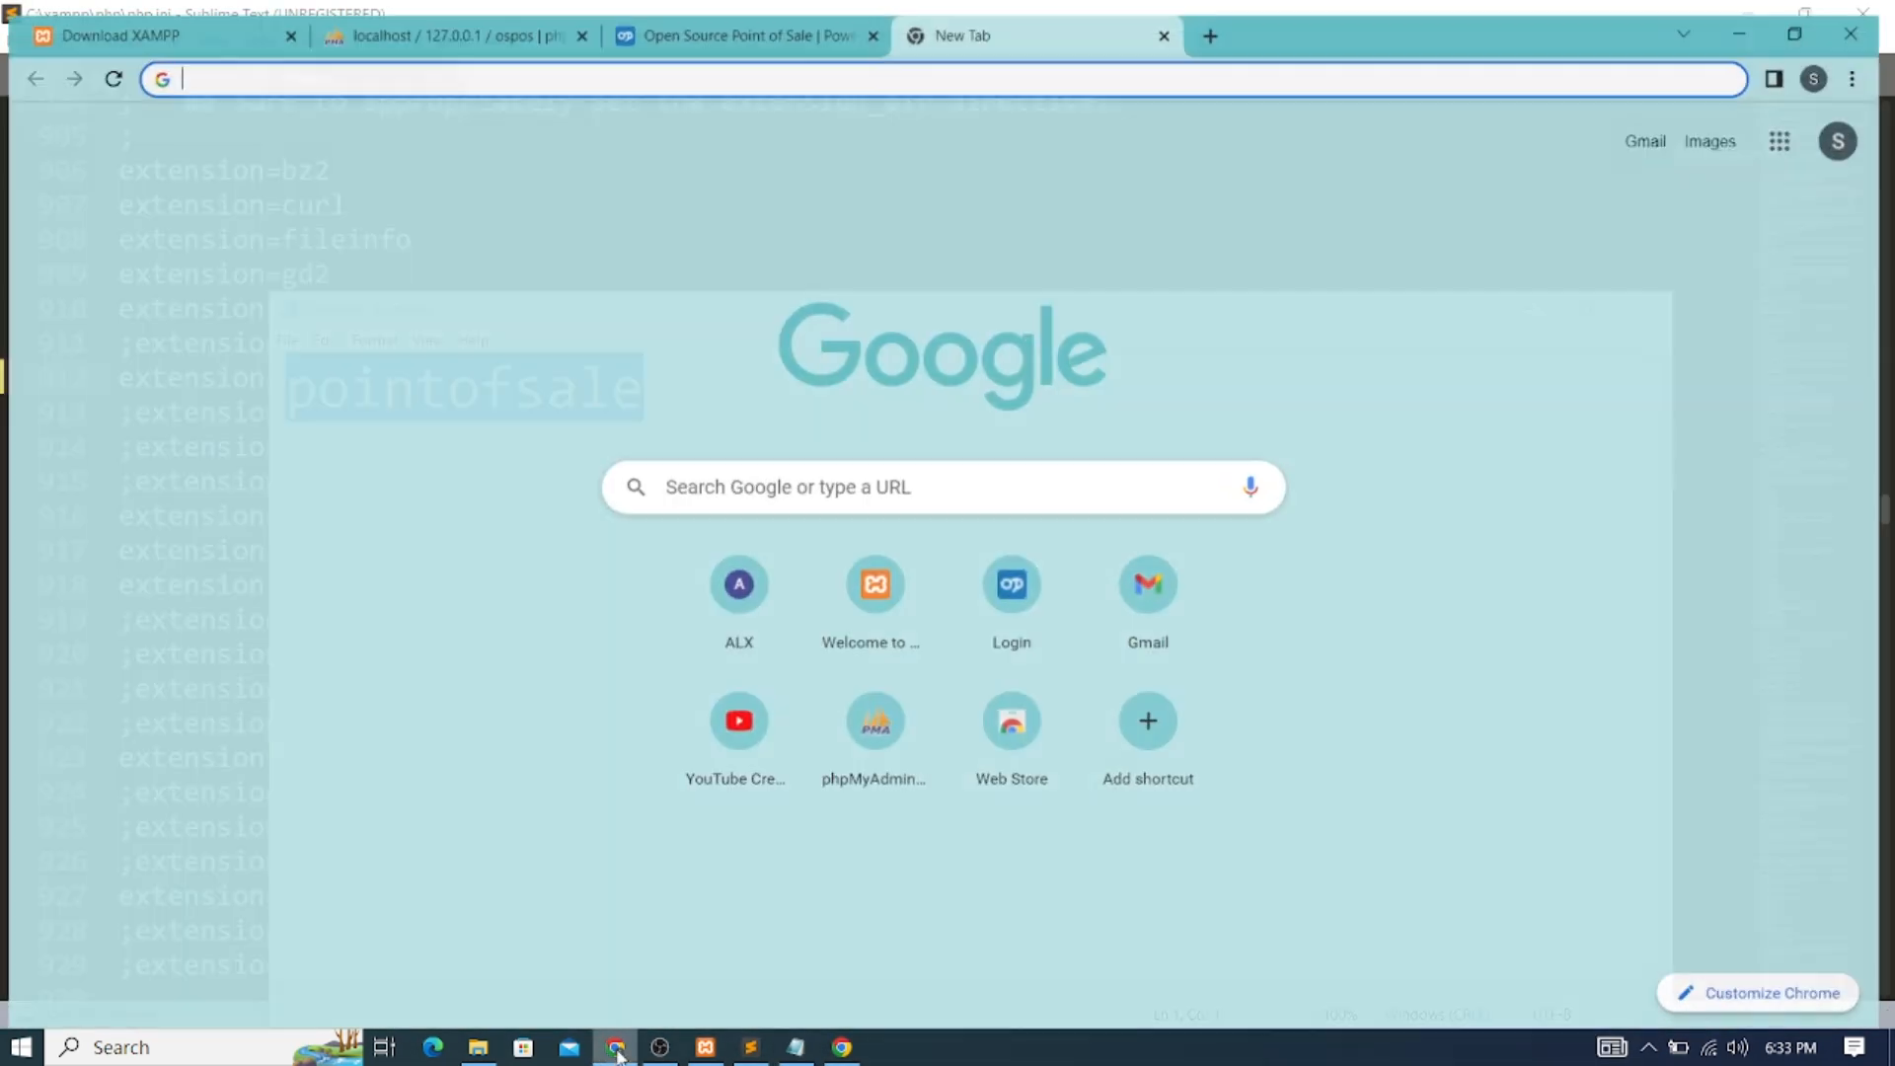
# Open Office > Employees in OSPOS and edit the single administrator record, Id 1
pyautogui.click(750, 20)
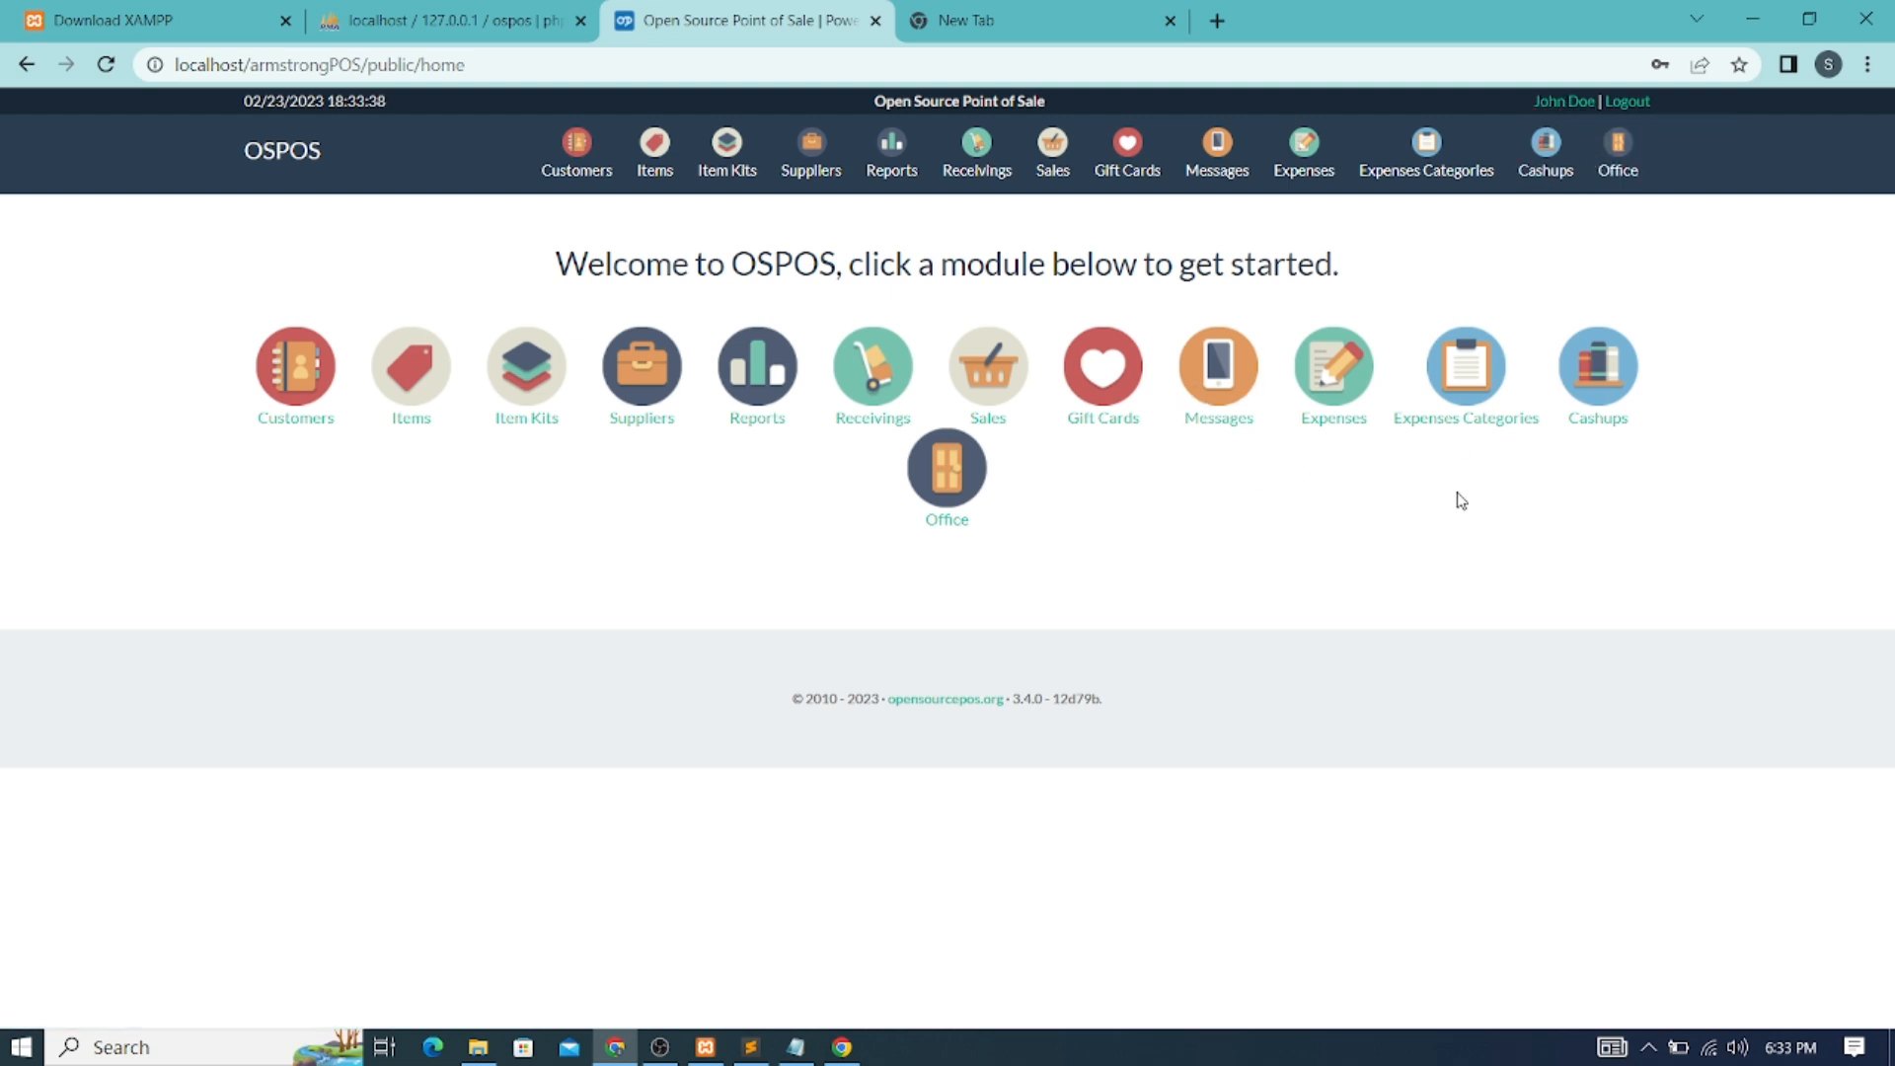
pyautogui.click(955, 493)
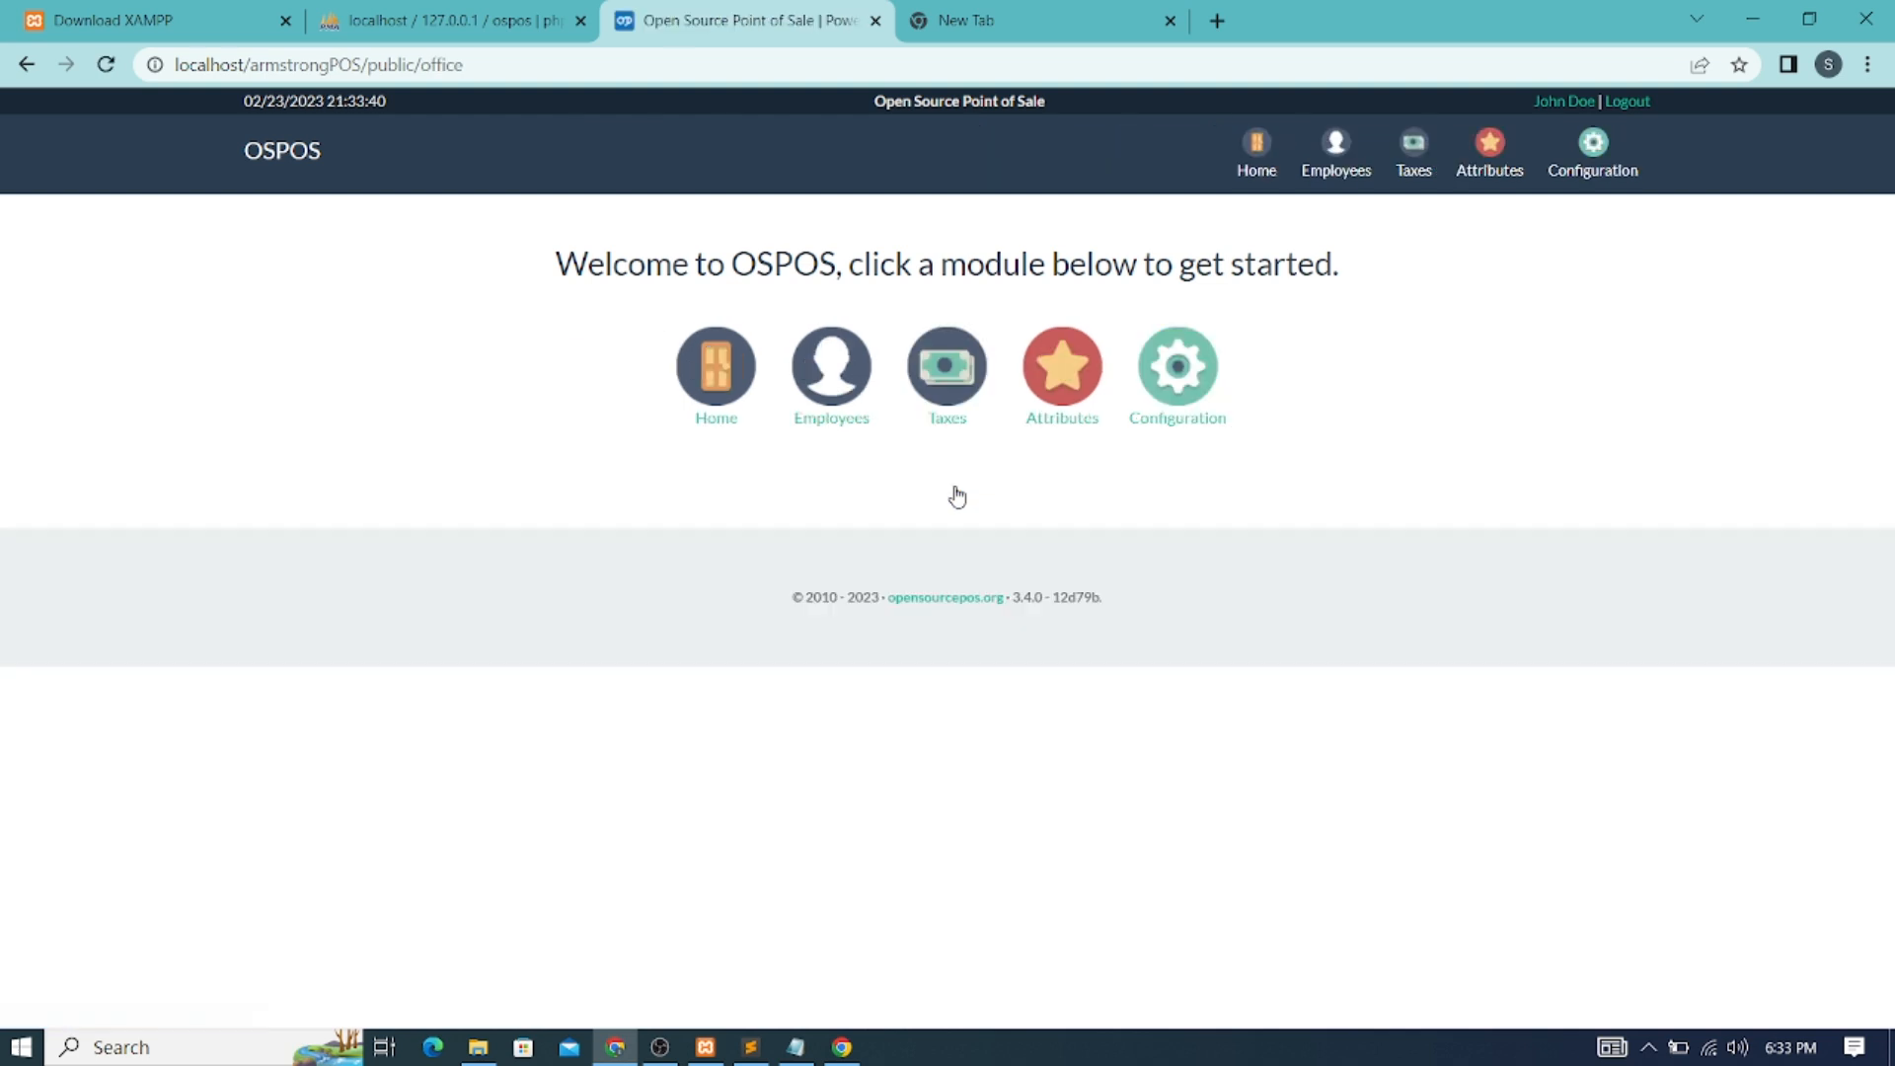
pyautogui.click(831, 368)
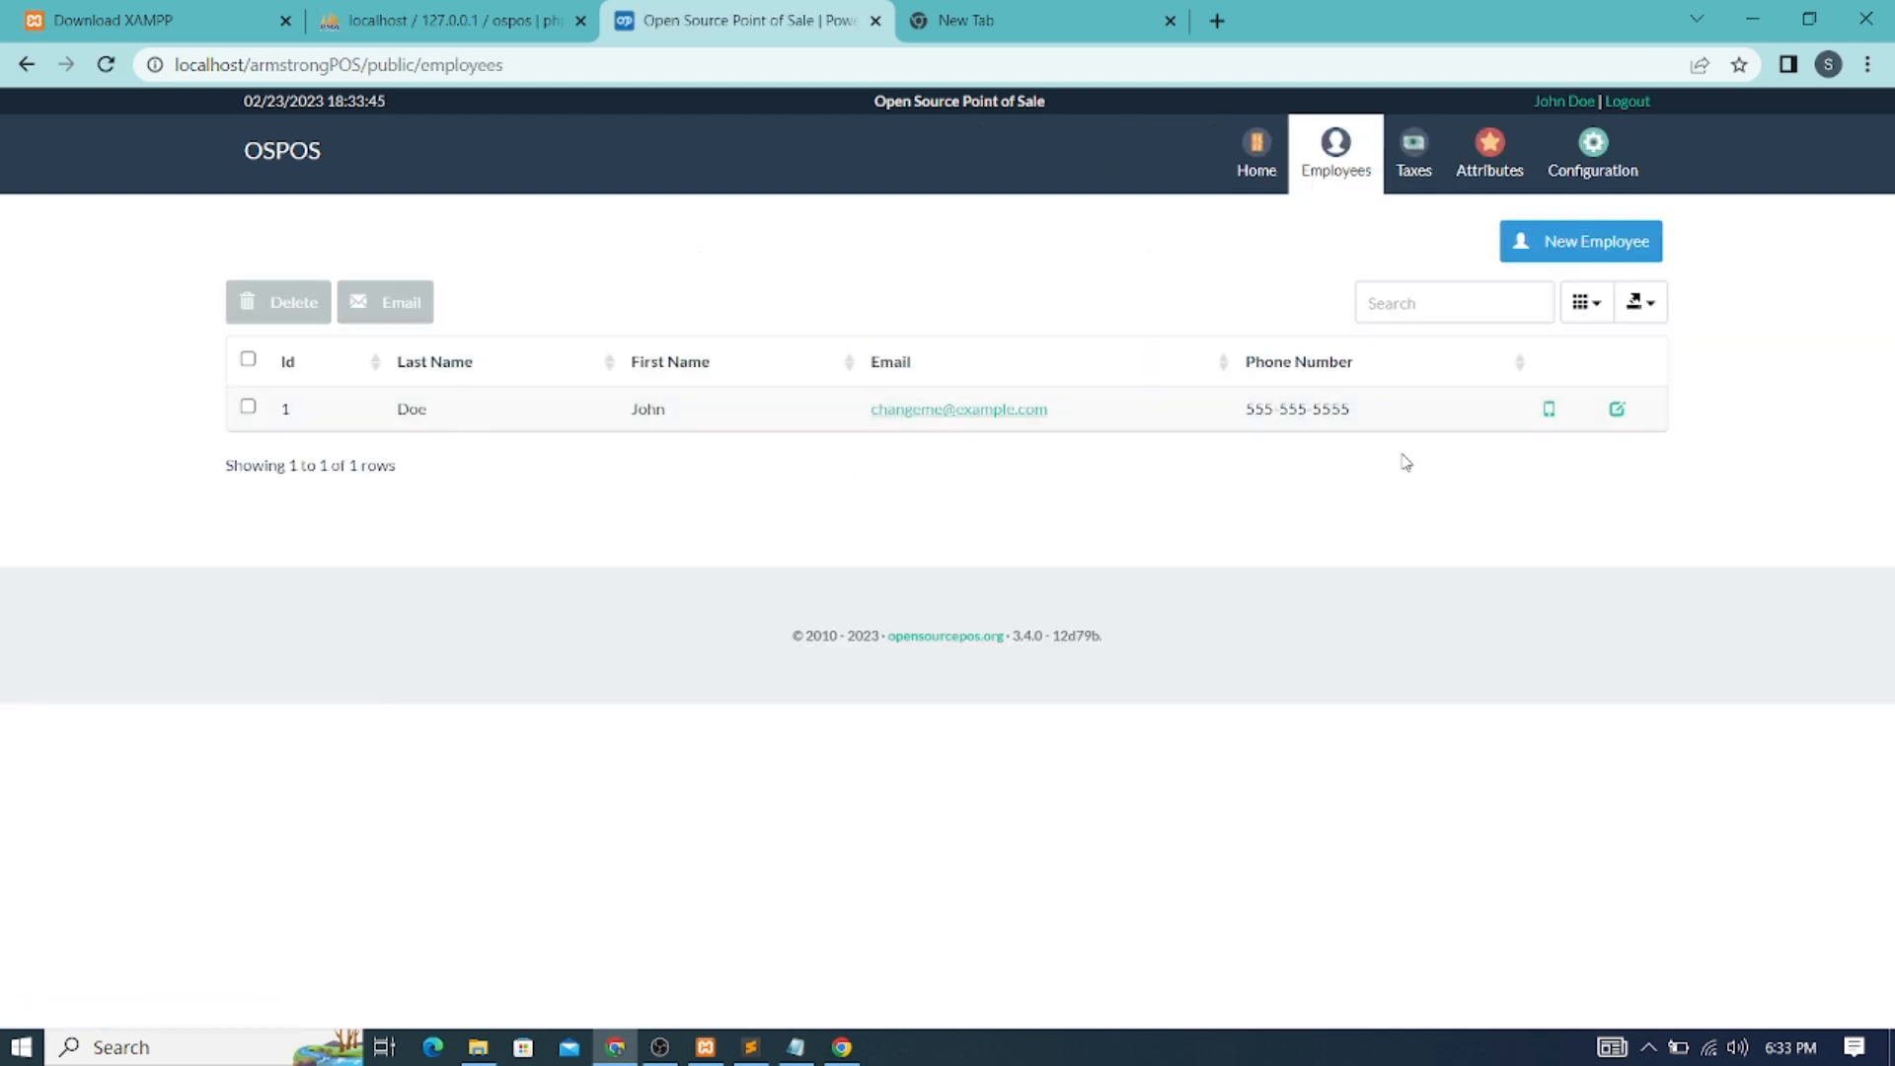
pyautogui.click(1617, 410)
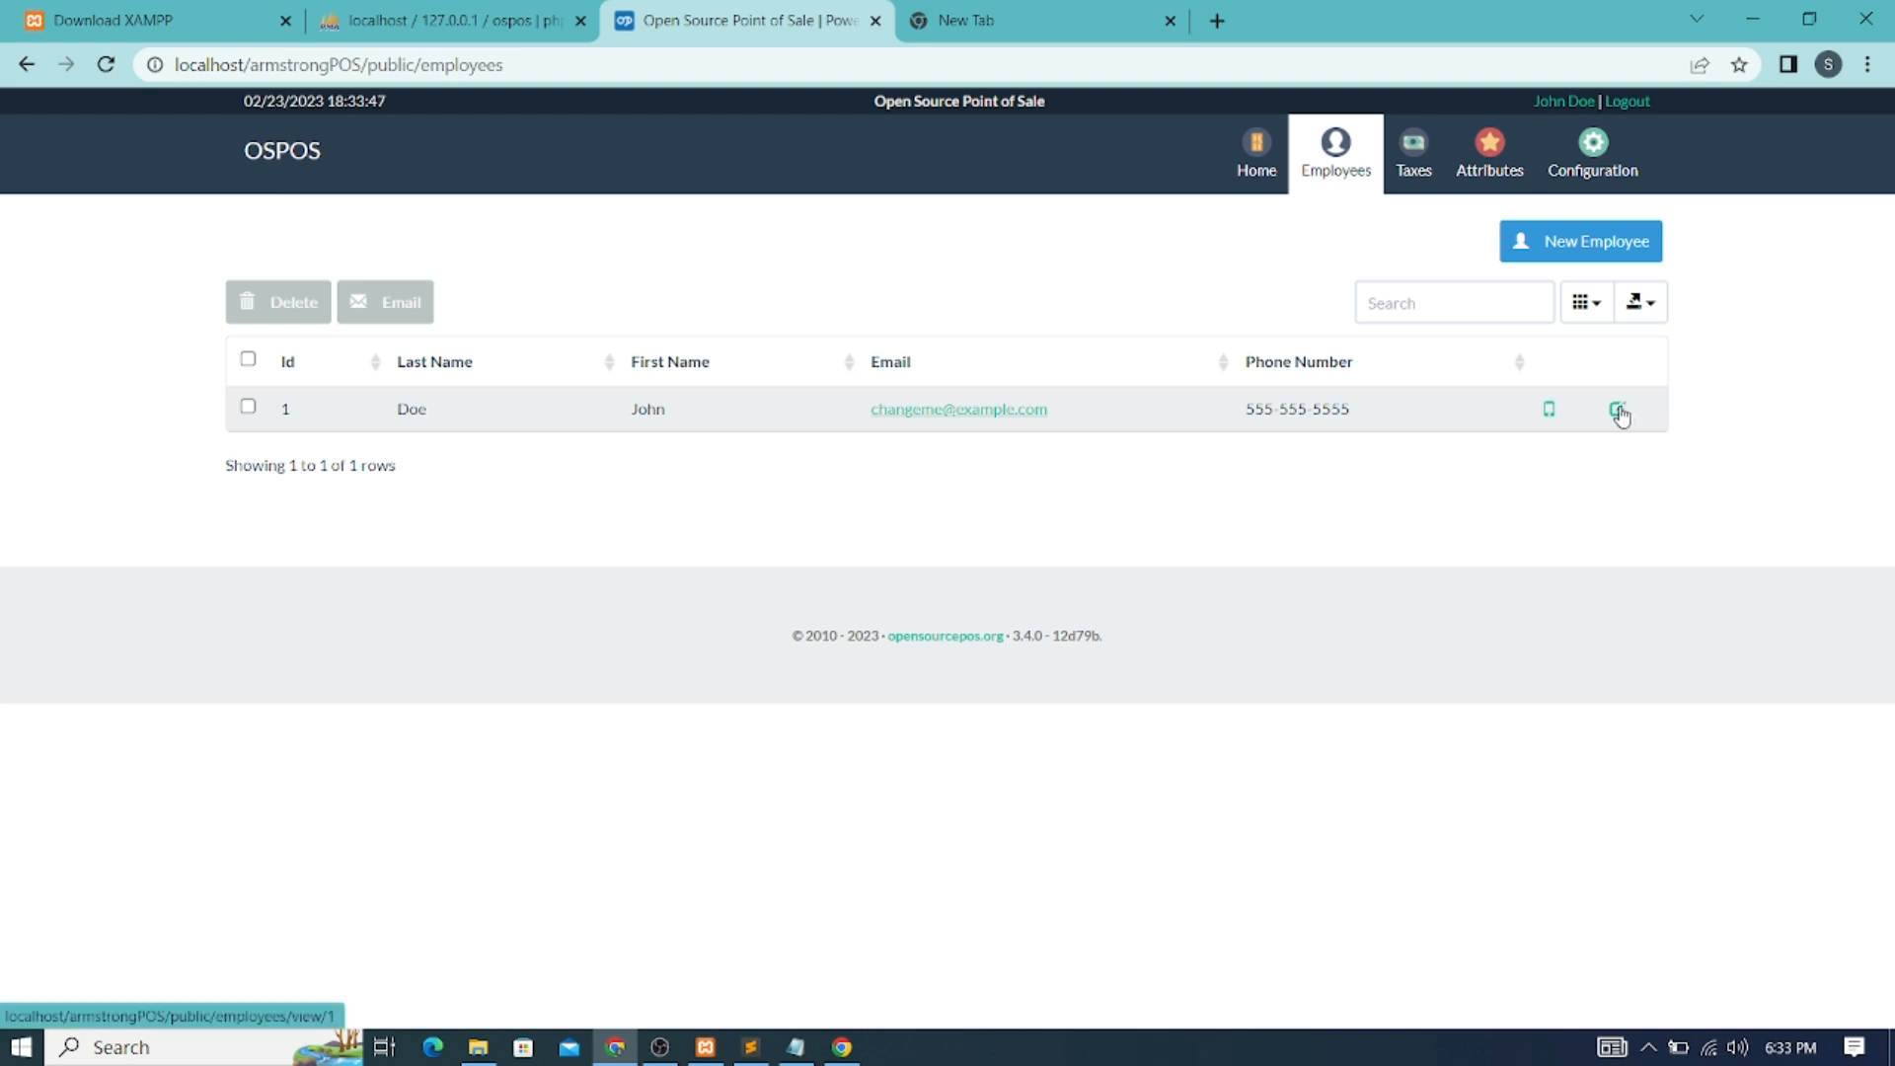
# Overwrite the employee's first and last name with the new administrator's name
pyautogui.moveTo(868, 334); pyautogui.dragTo(735, 349)
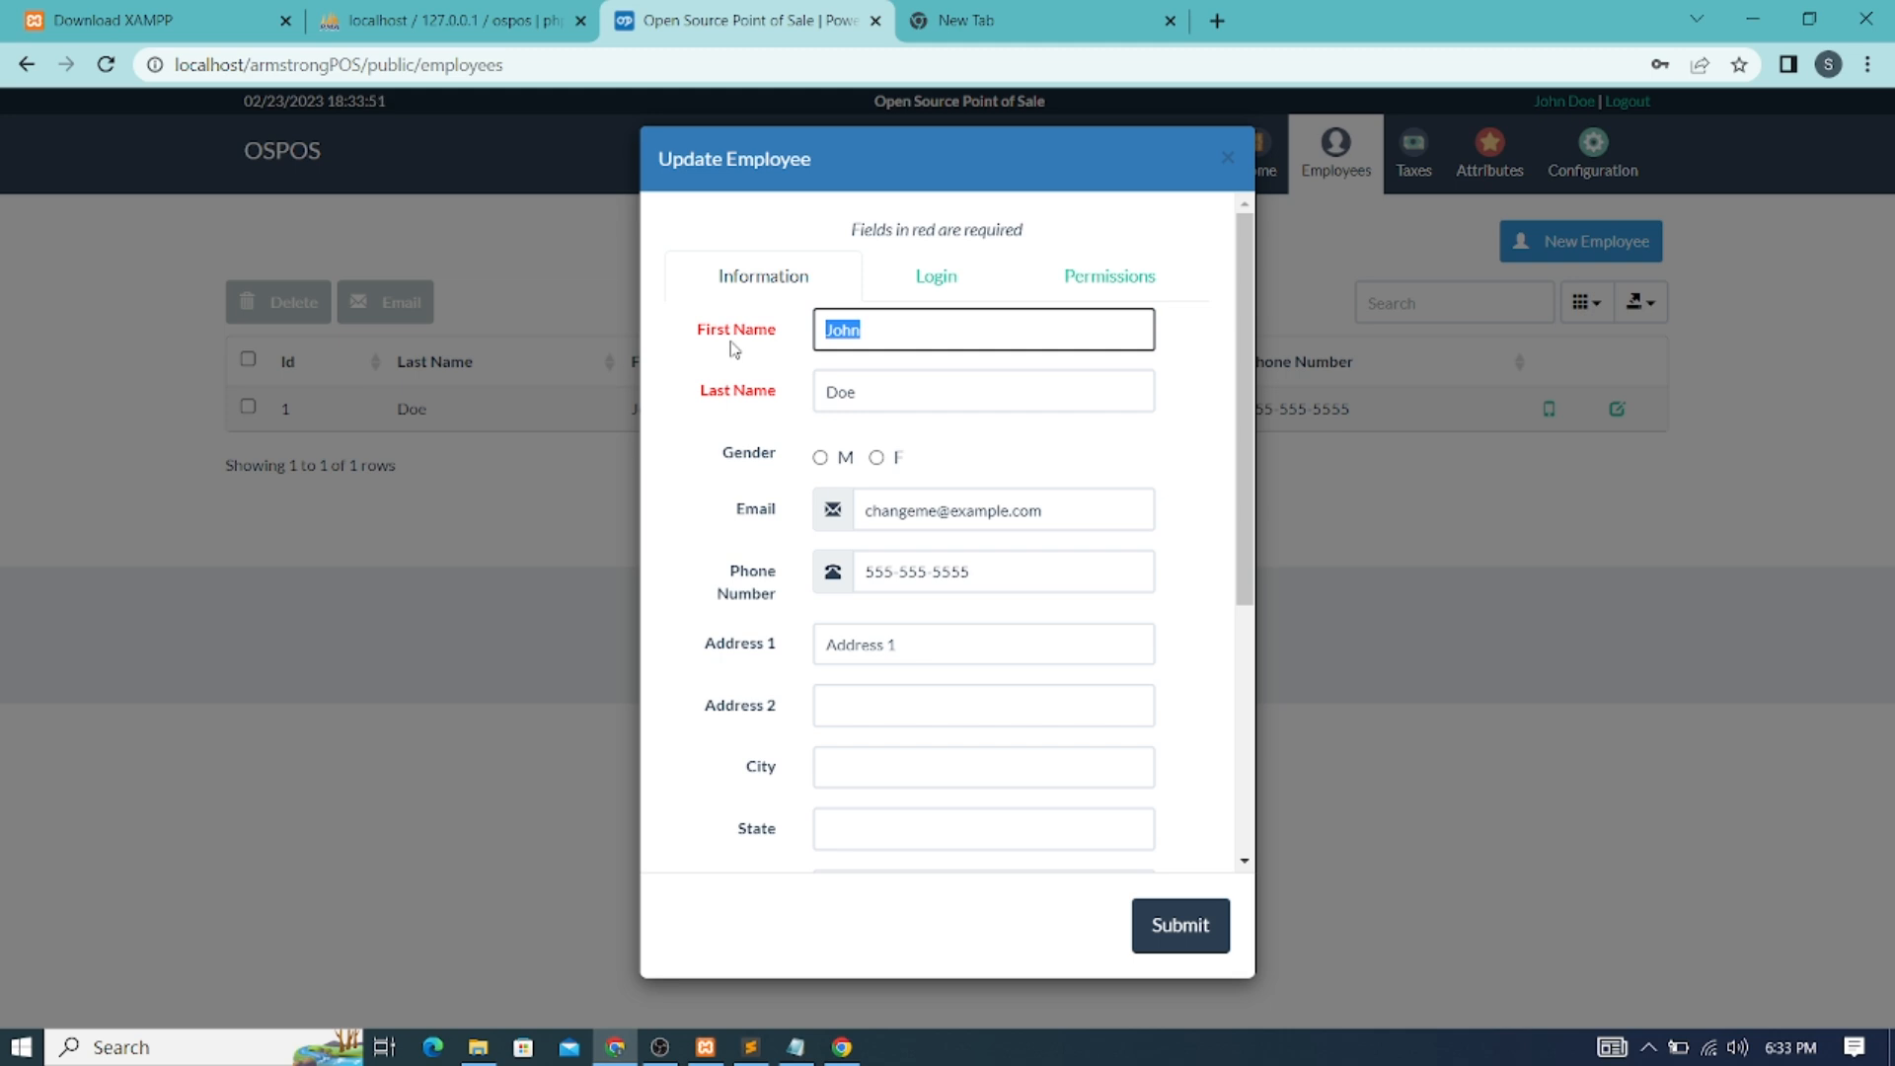
pyautogui.write('Armstrong')
pyautogui.doubleClick(834, 389)
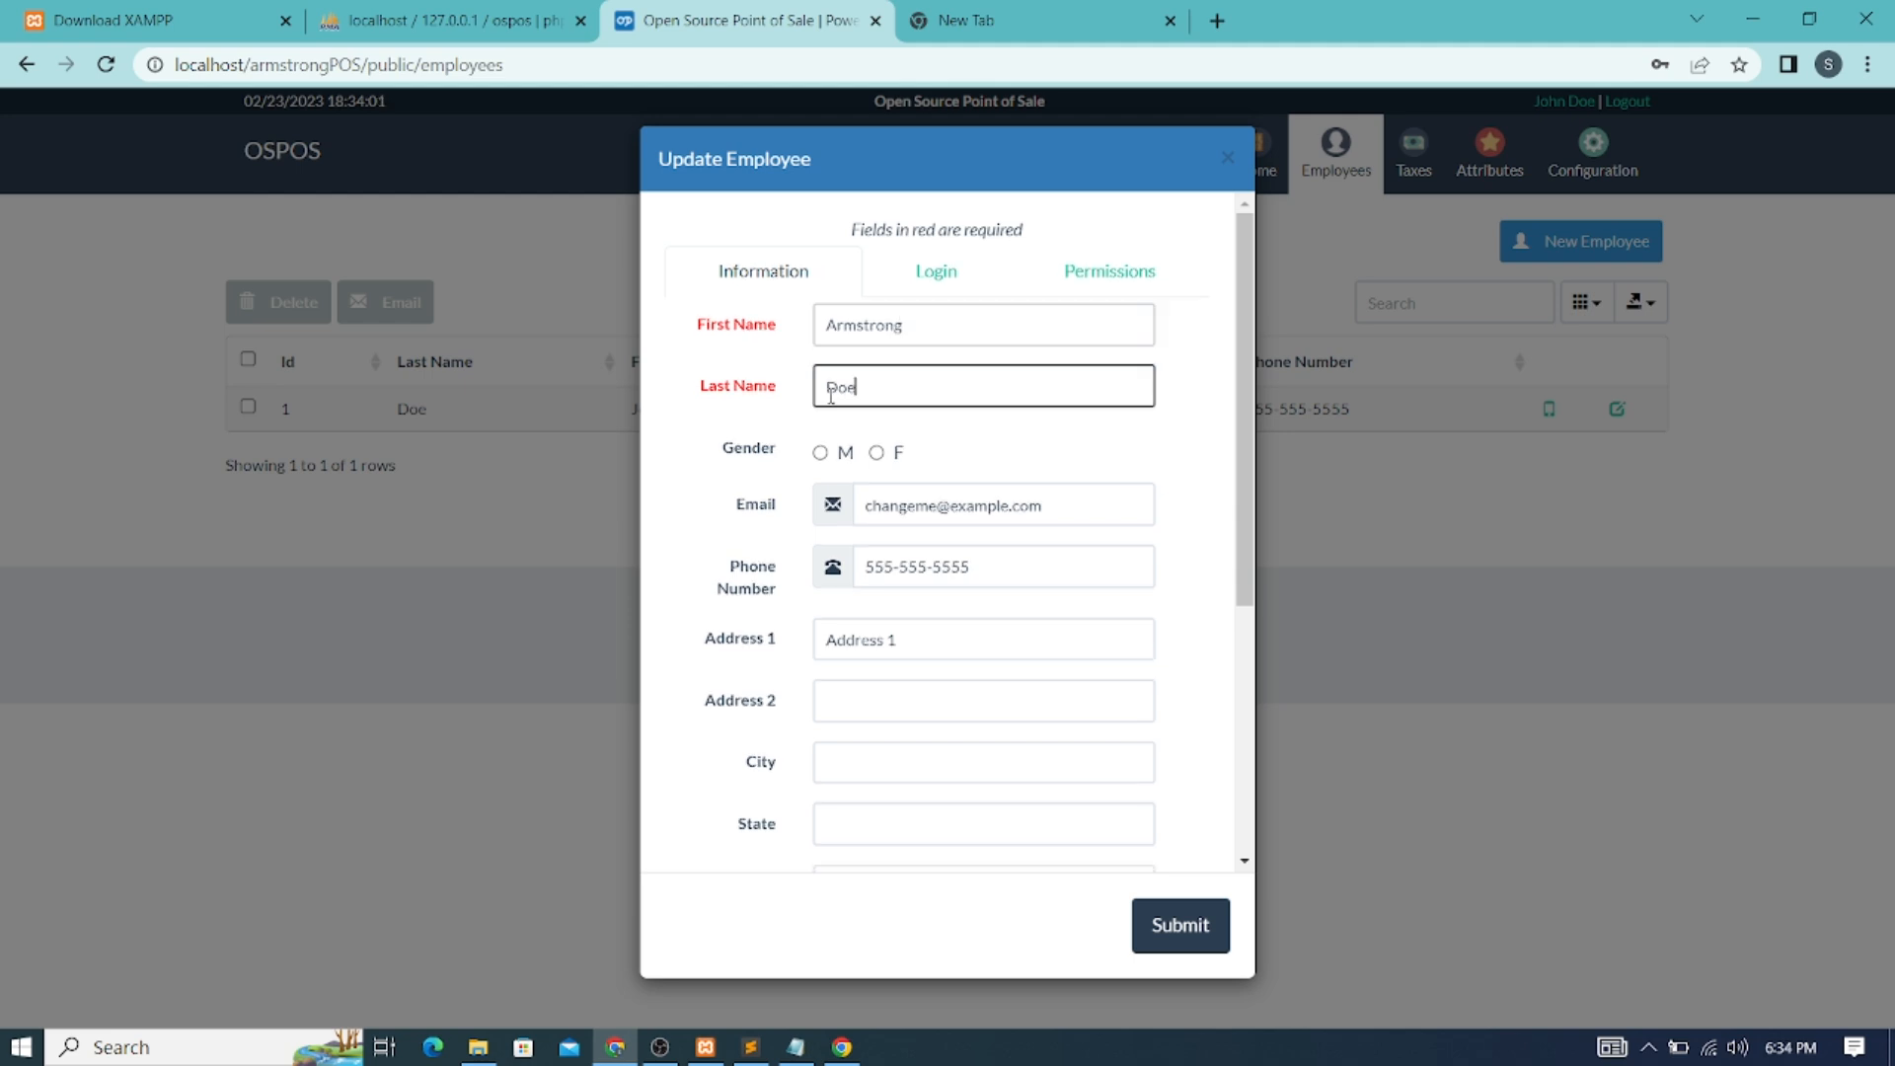
pyautogui.write('Admin')
# Replace the e-mail with the new administrator's Gmail address and enter the new phone number
pyautogui.moveTo(1070, 505); pyautogui.dragTo(783, 507)
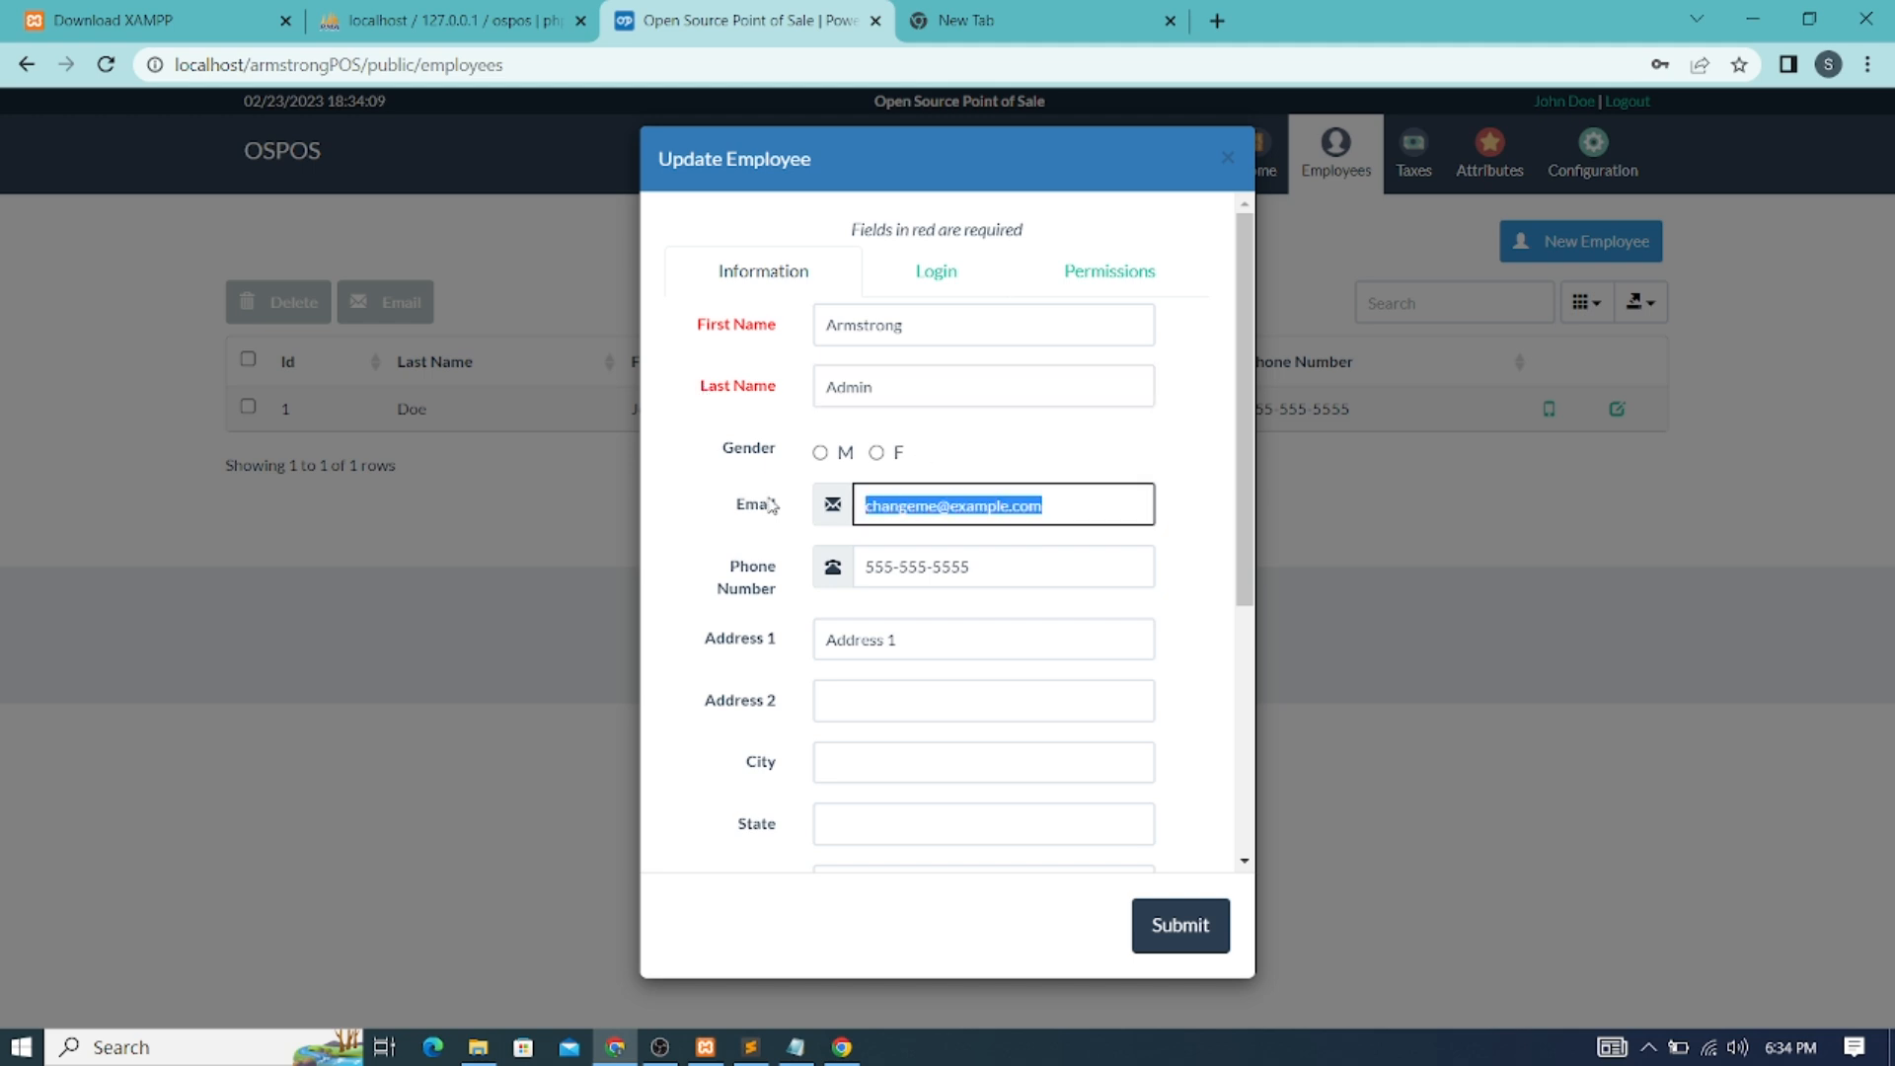
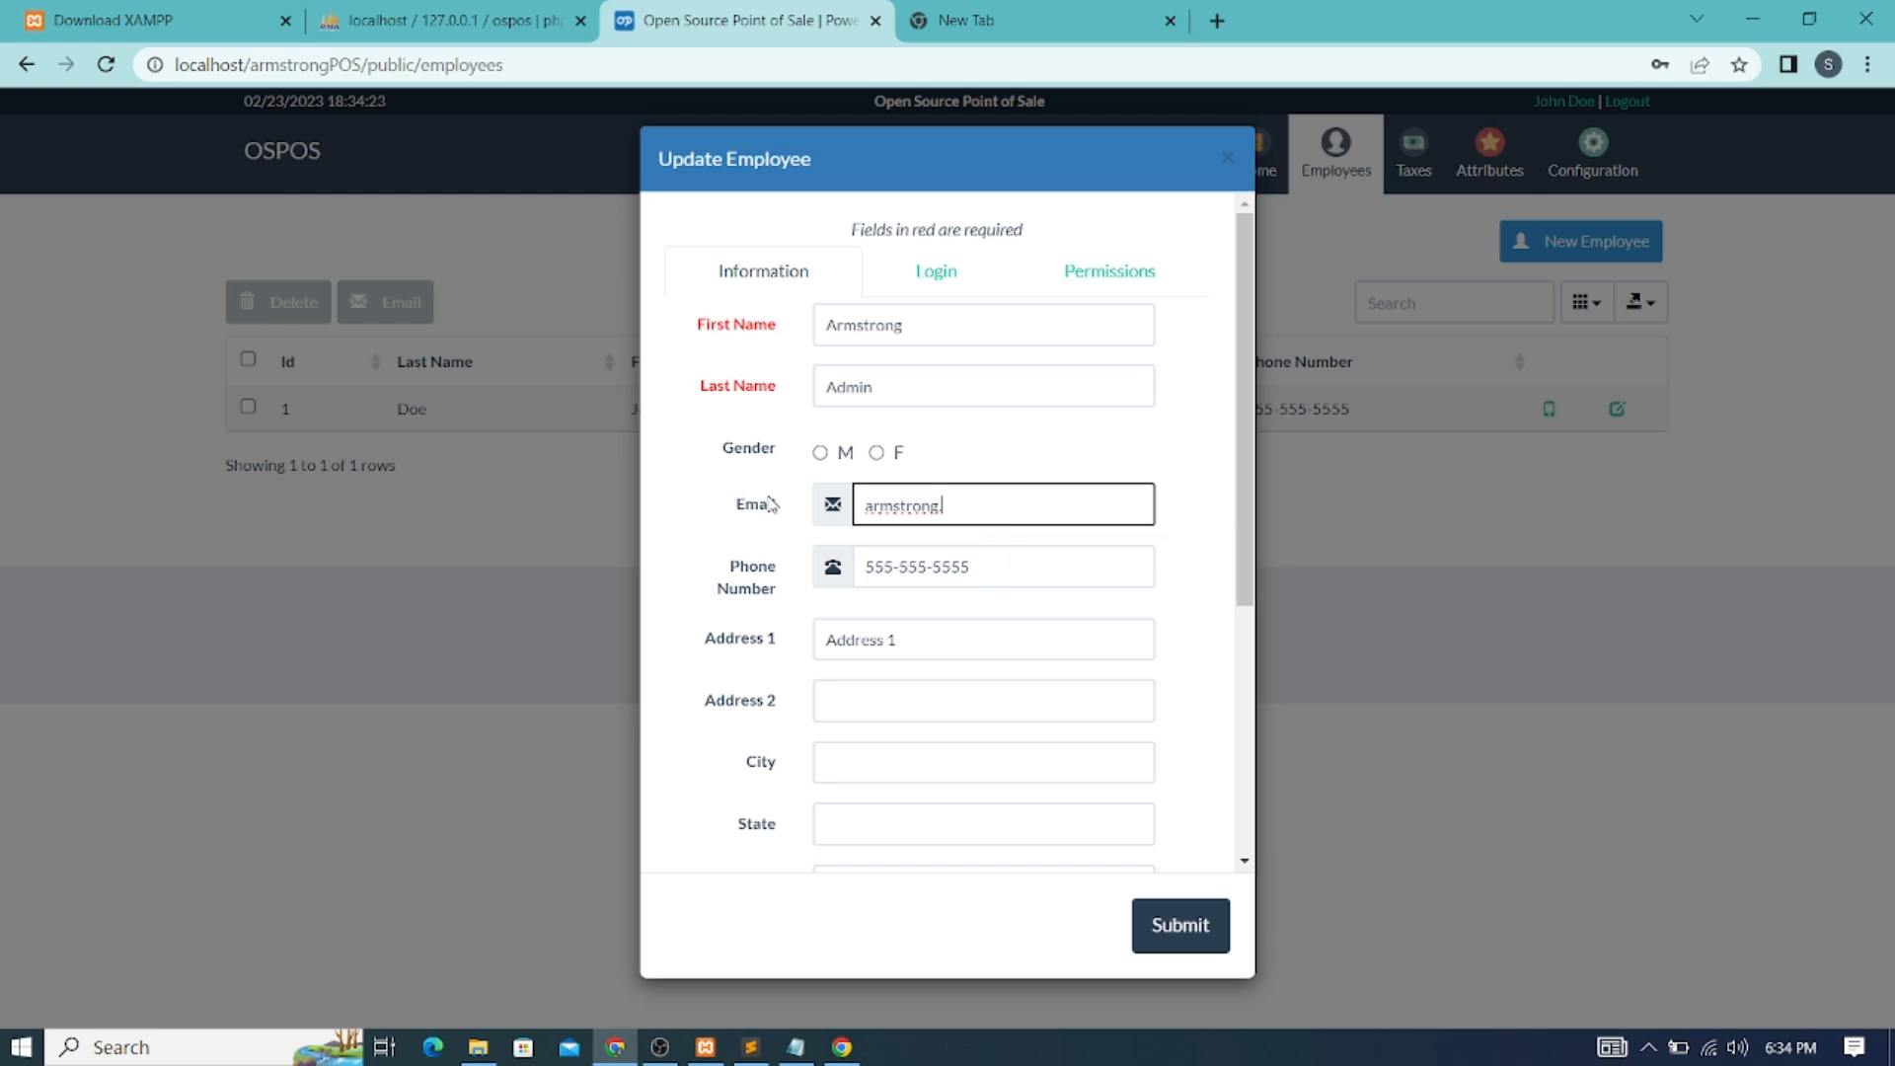
pyautogui.press('Tab')
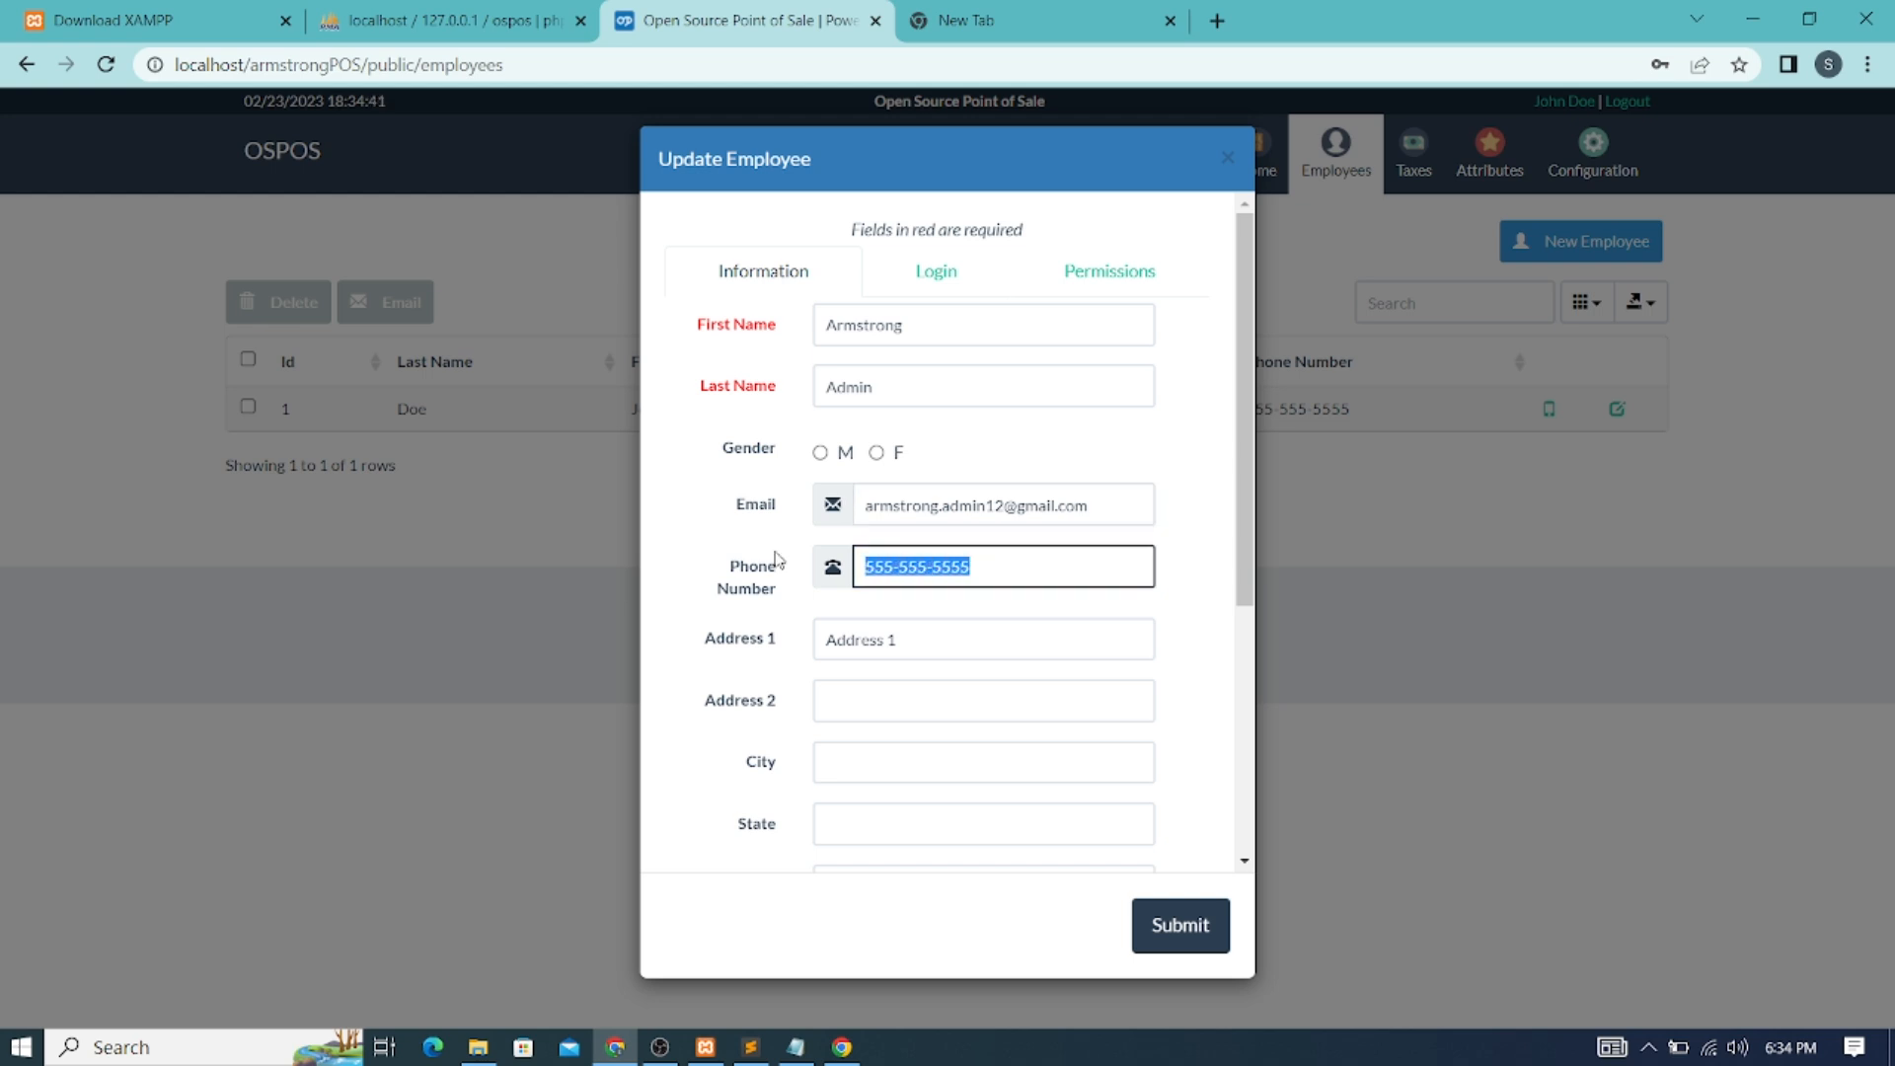
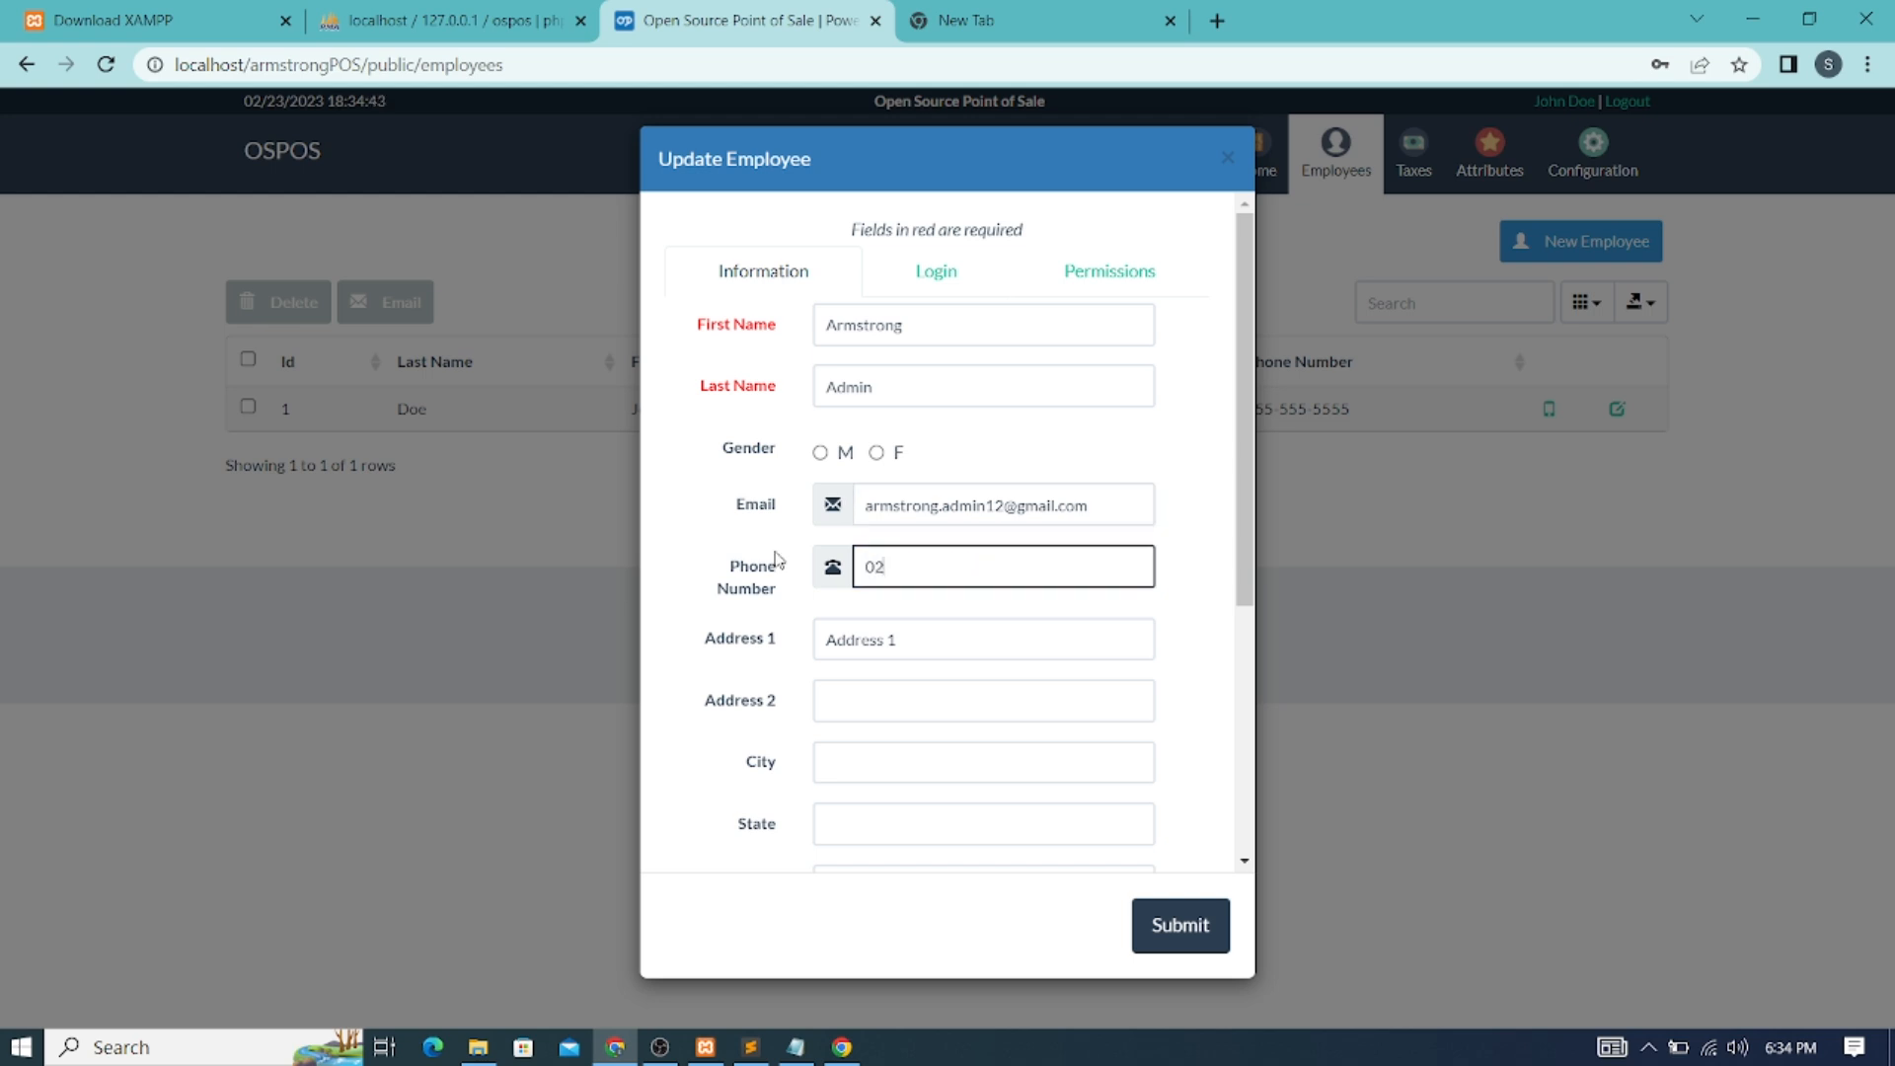
# On the Login tab, enter a new account password and its confirmation
pyautogui.click(938, 274)
pyautogui.click(887, 387)
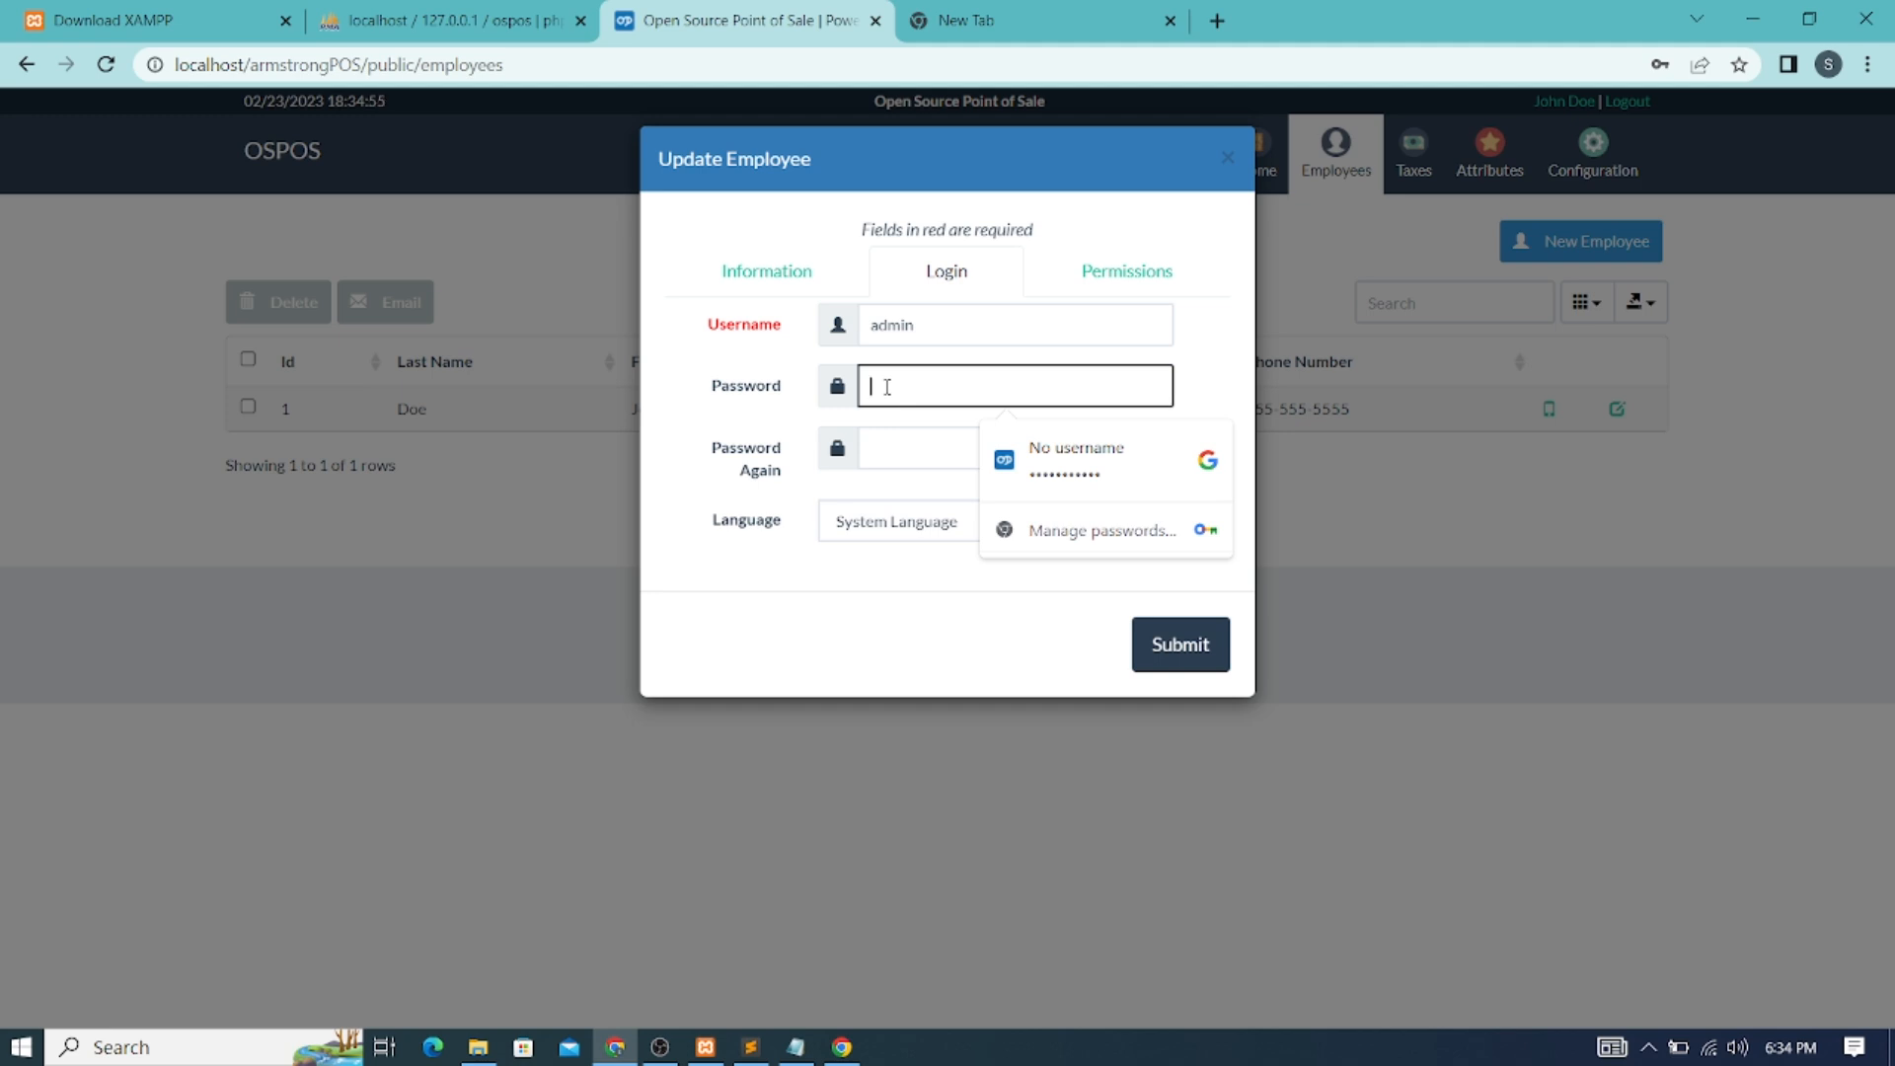
pyautogui.write('p')
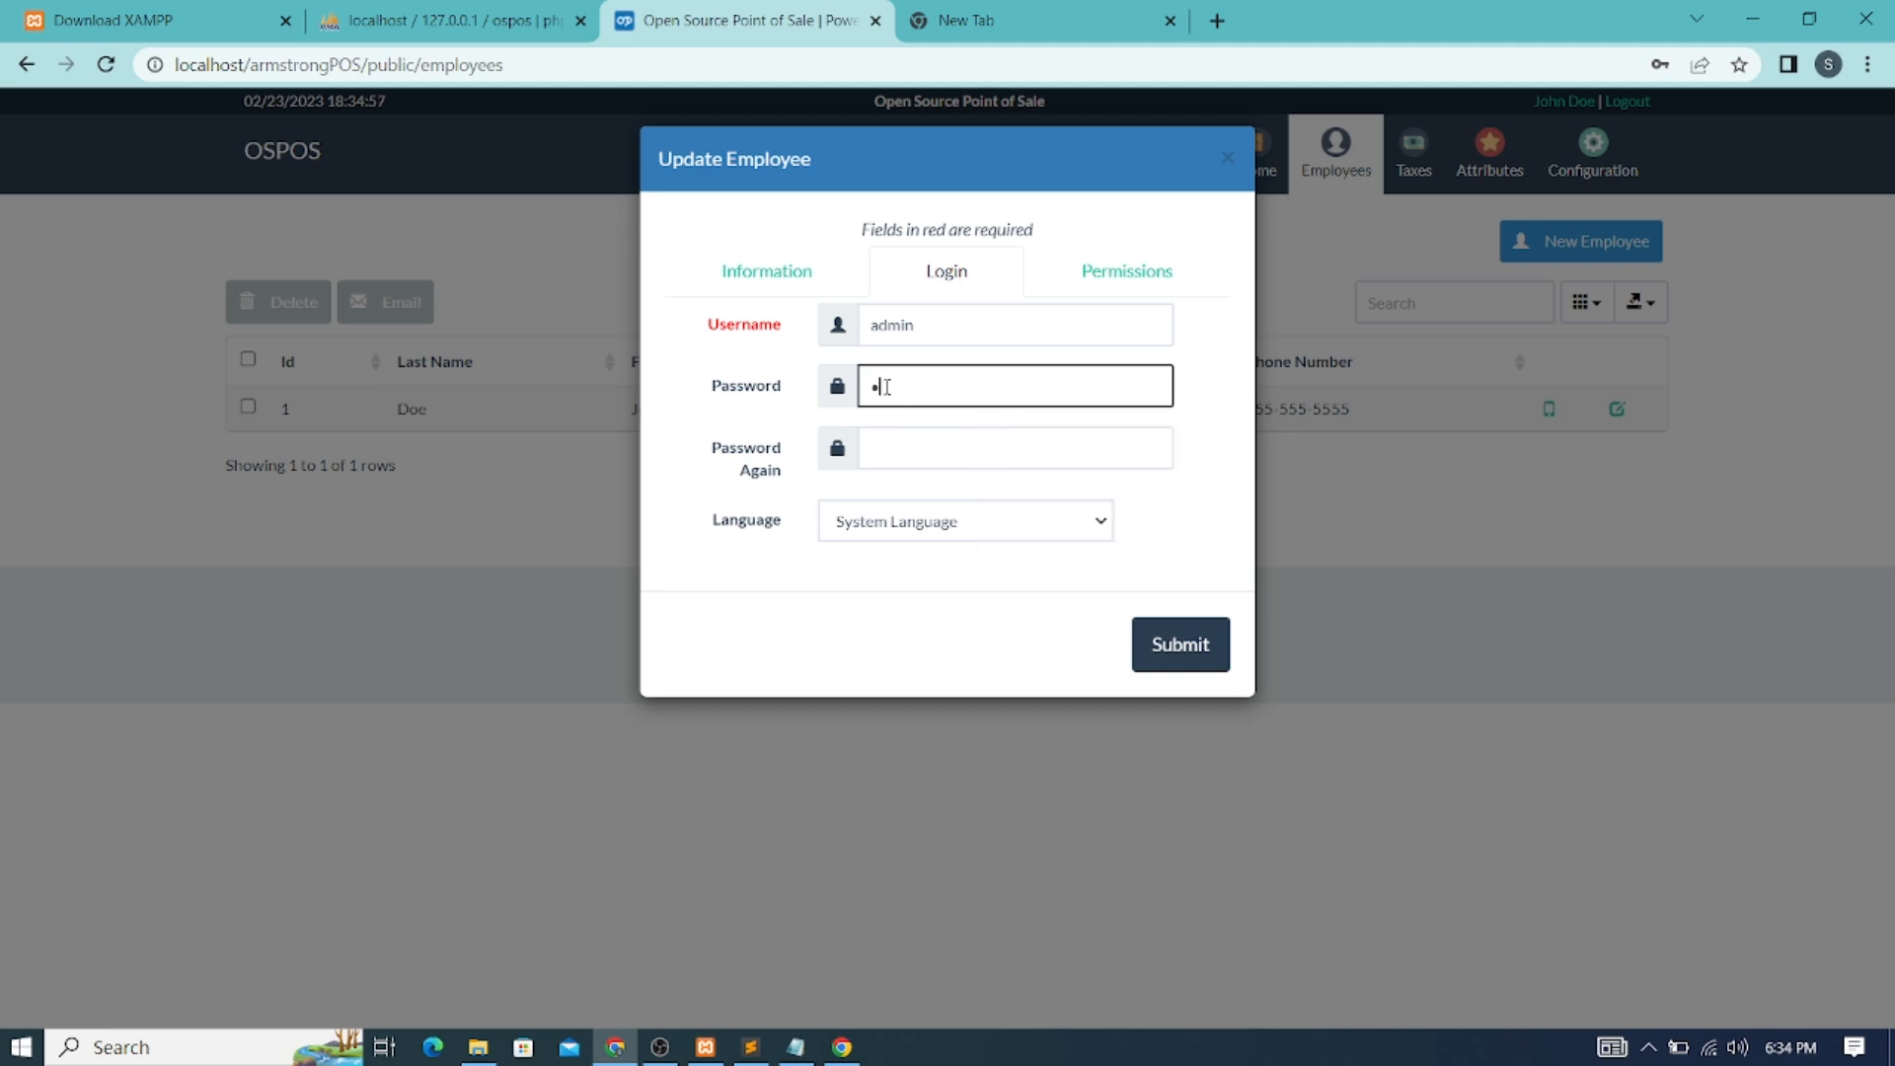
pyautogui.write('ointofsa')
pyautogui.press('Tab')
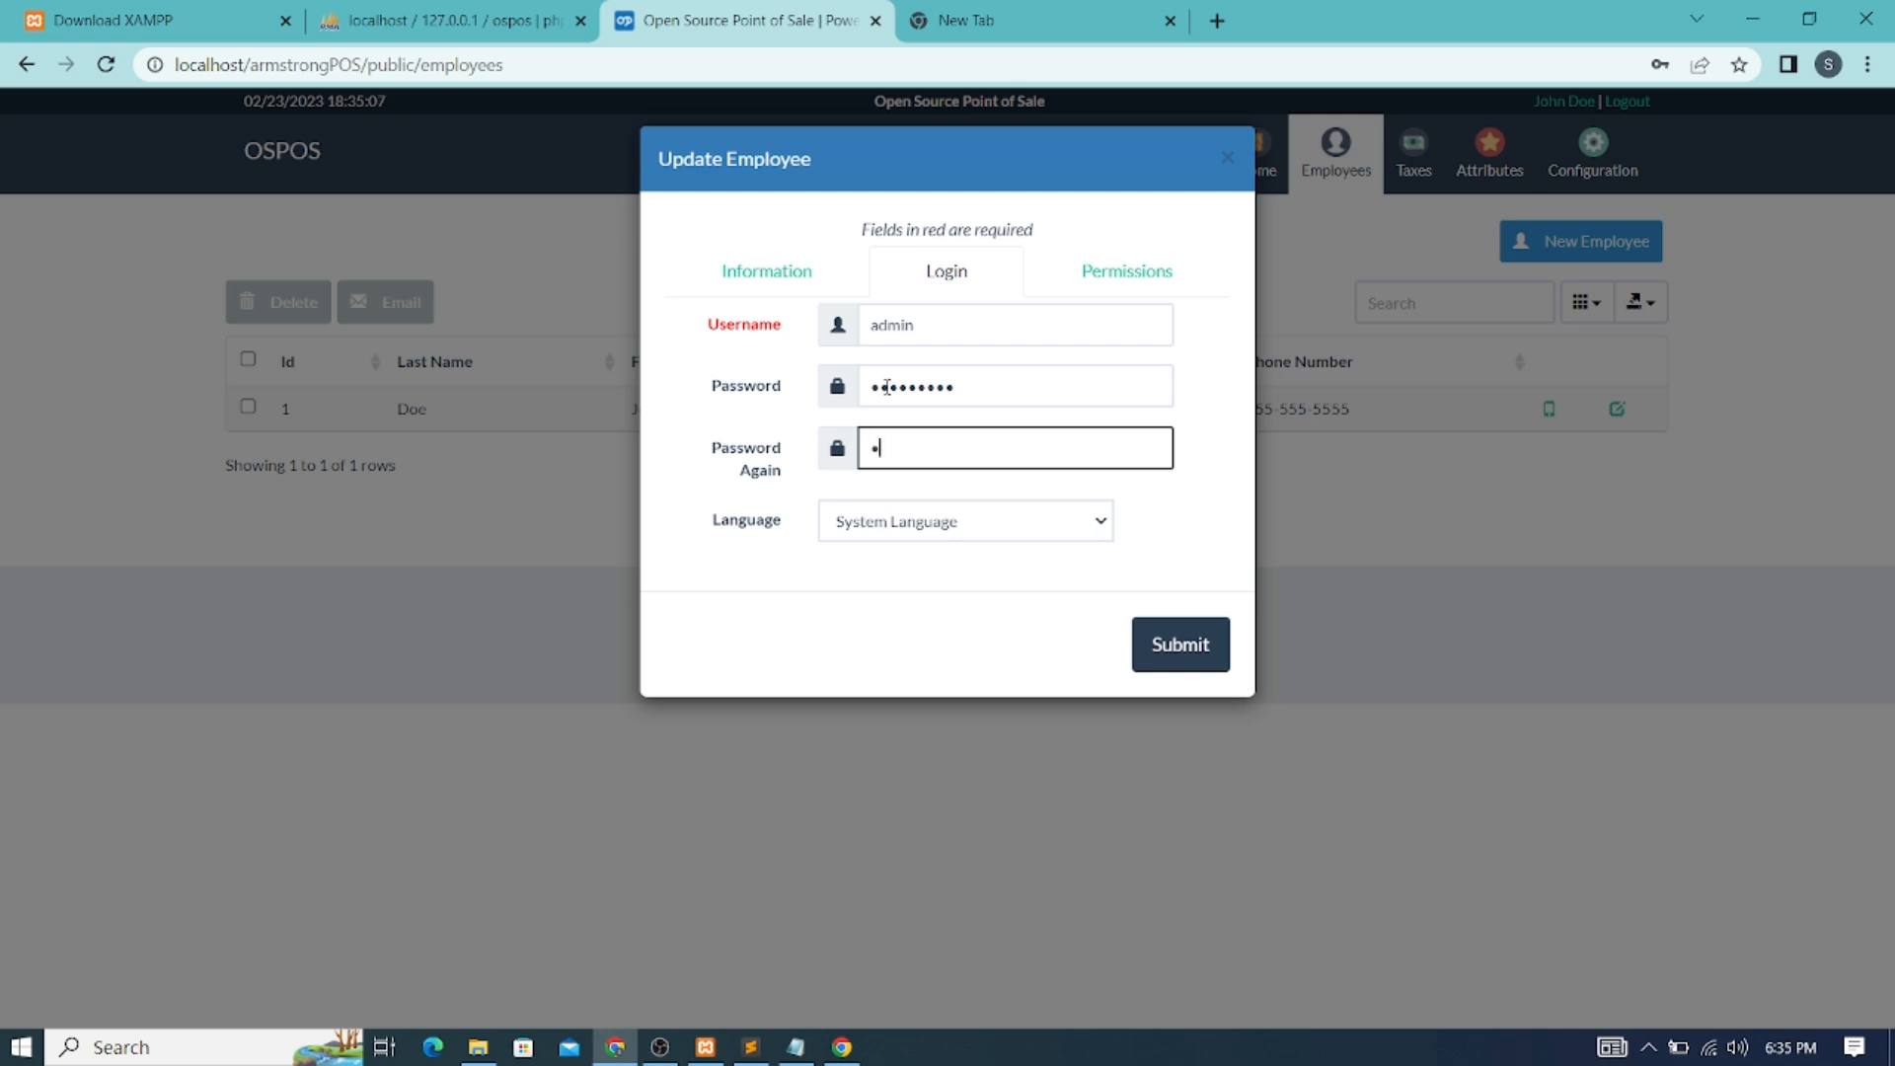
pyautogui.write('•••••••••')
pyautogui.click(987, 331)
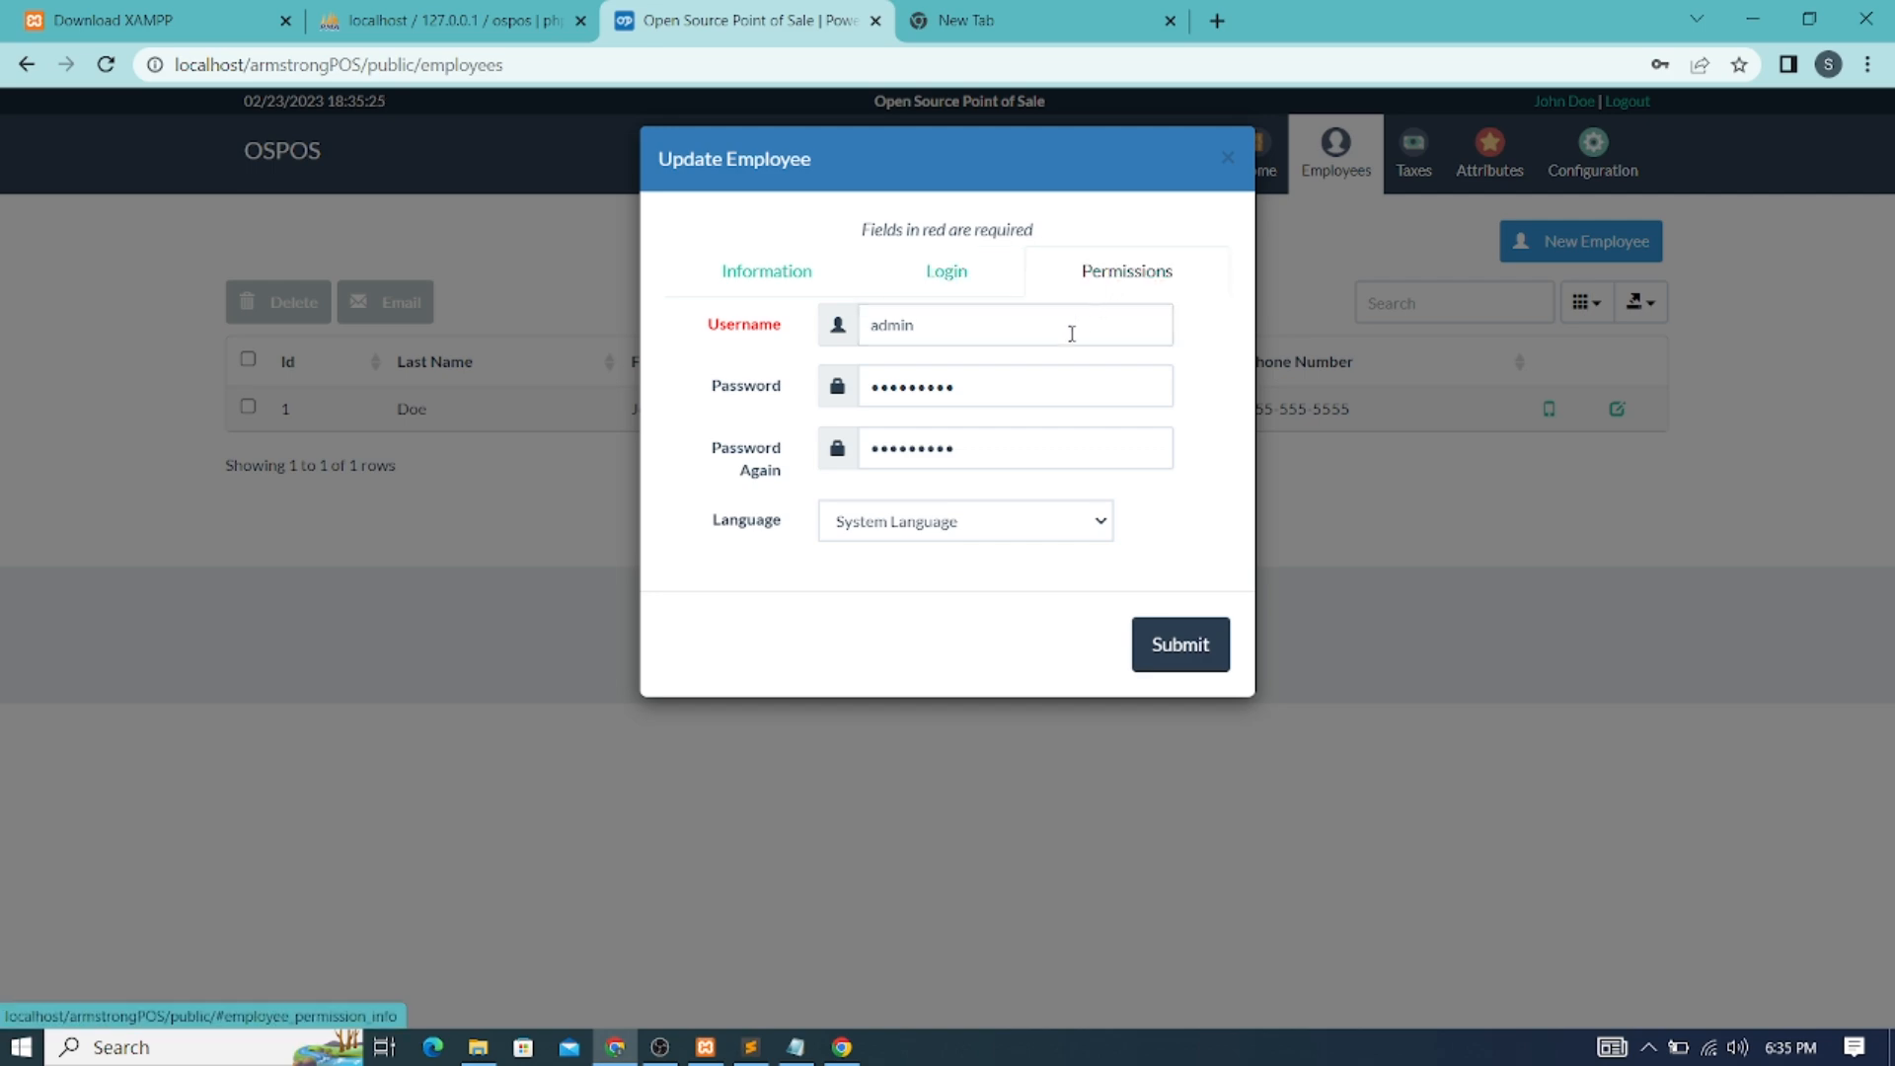
# Review the Permissions tab, then submit the updated employee record
pyautogui.click(1108, 281)
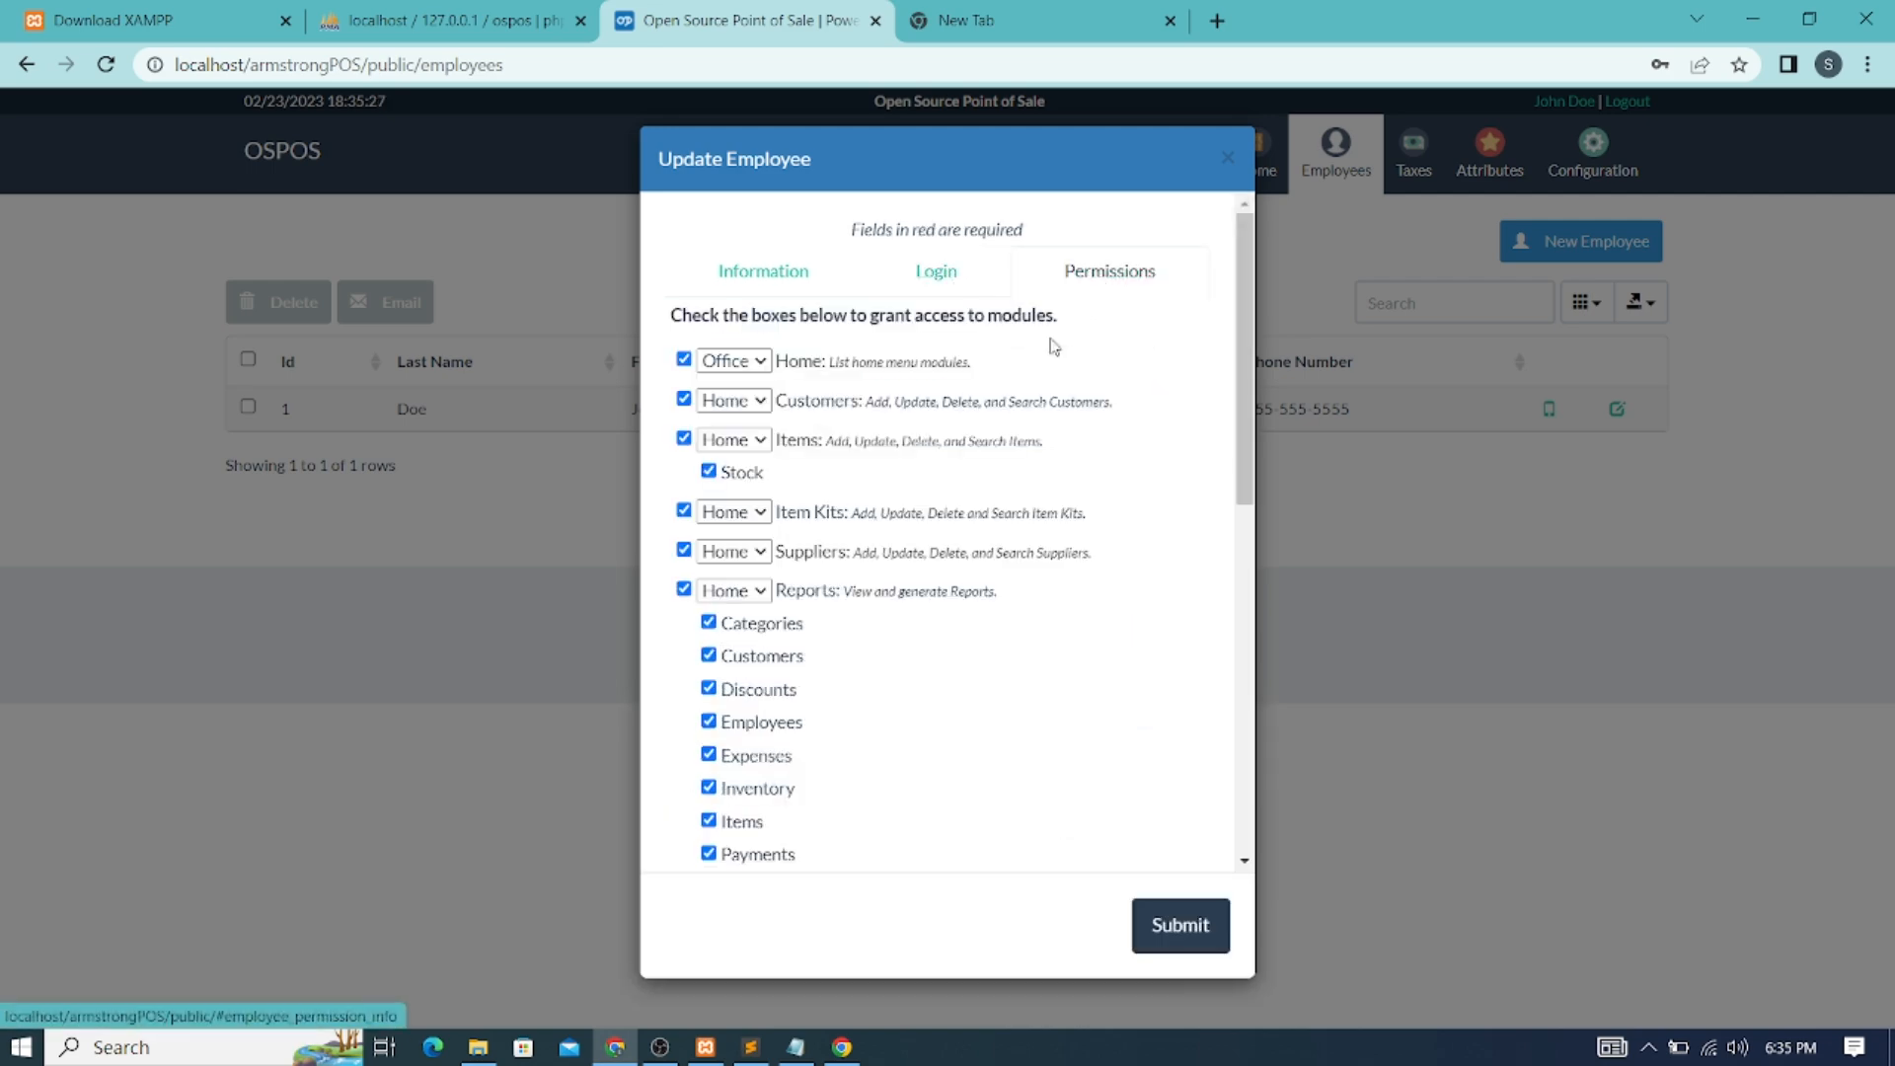
pyautogui.scroll(-8, 799, 533)
pyautogui.scroll(10, 800, 533)
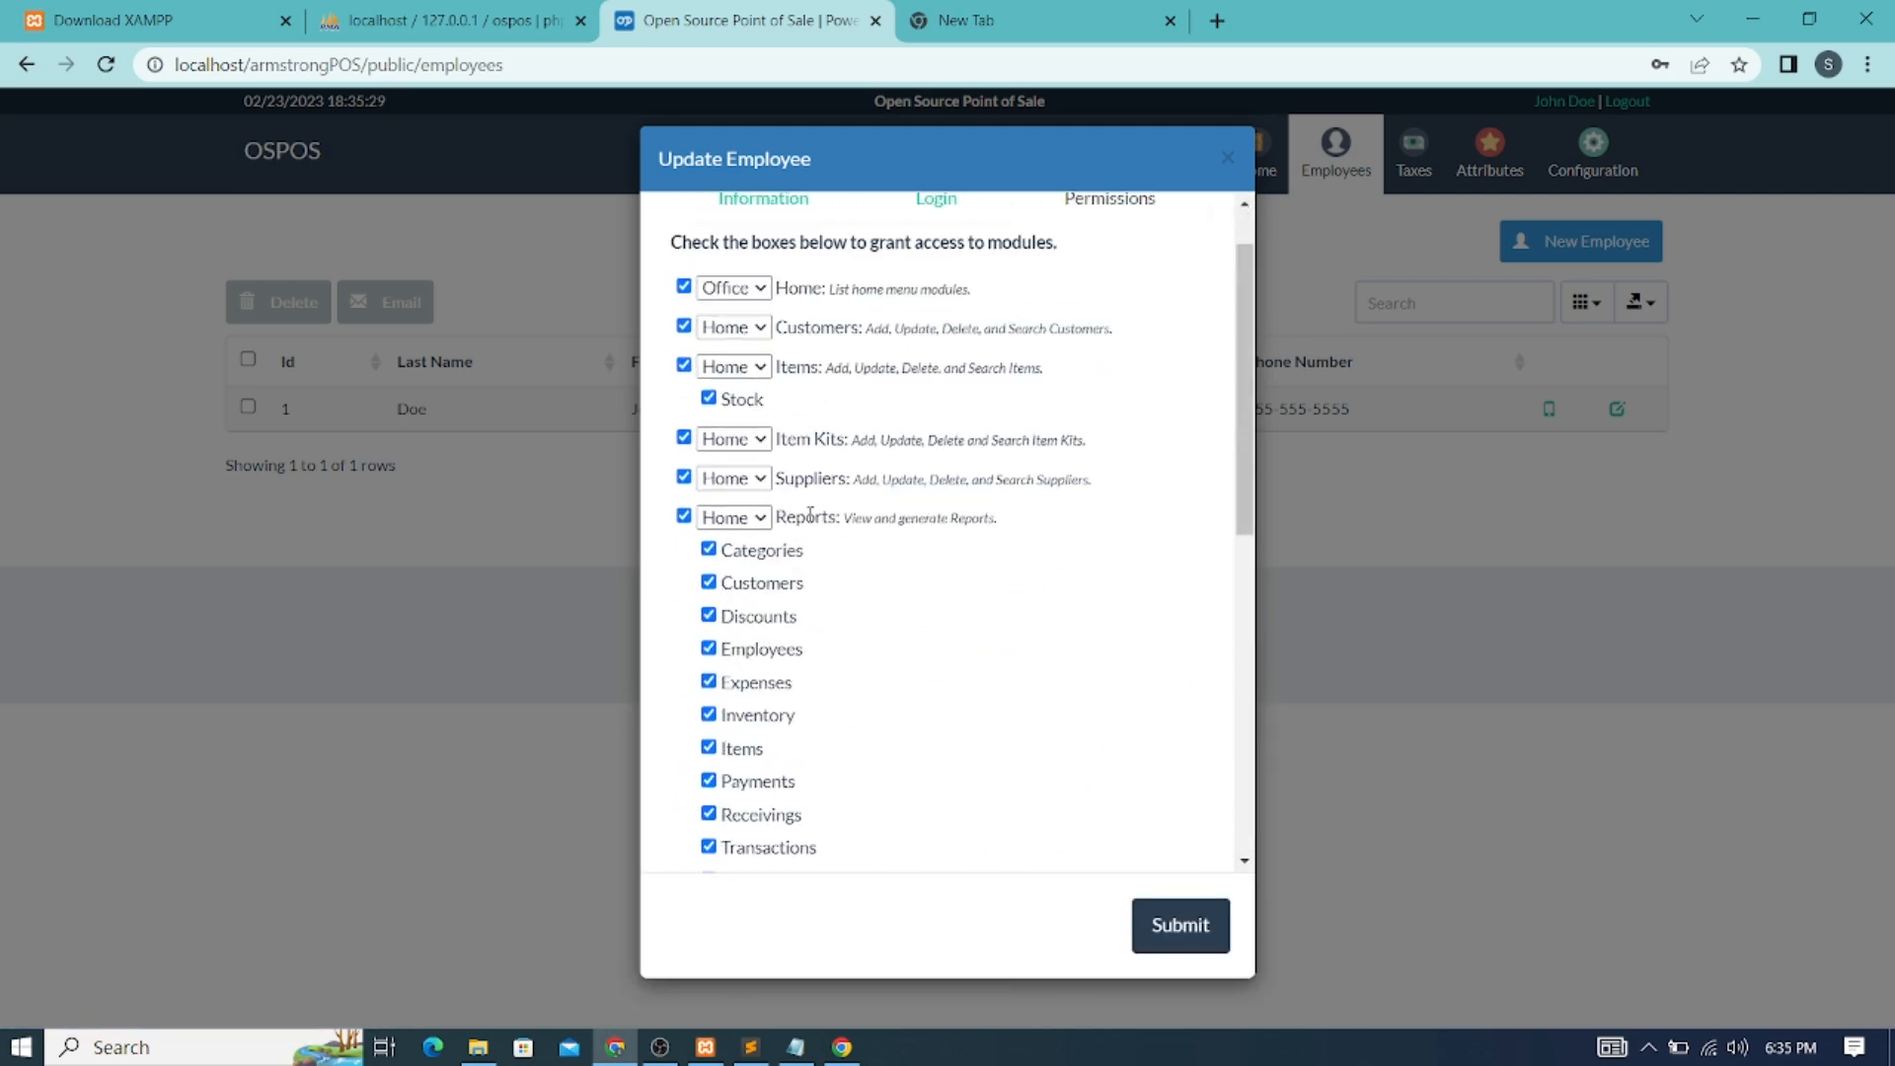
pyautogui.click(942, 277)
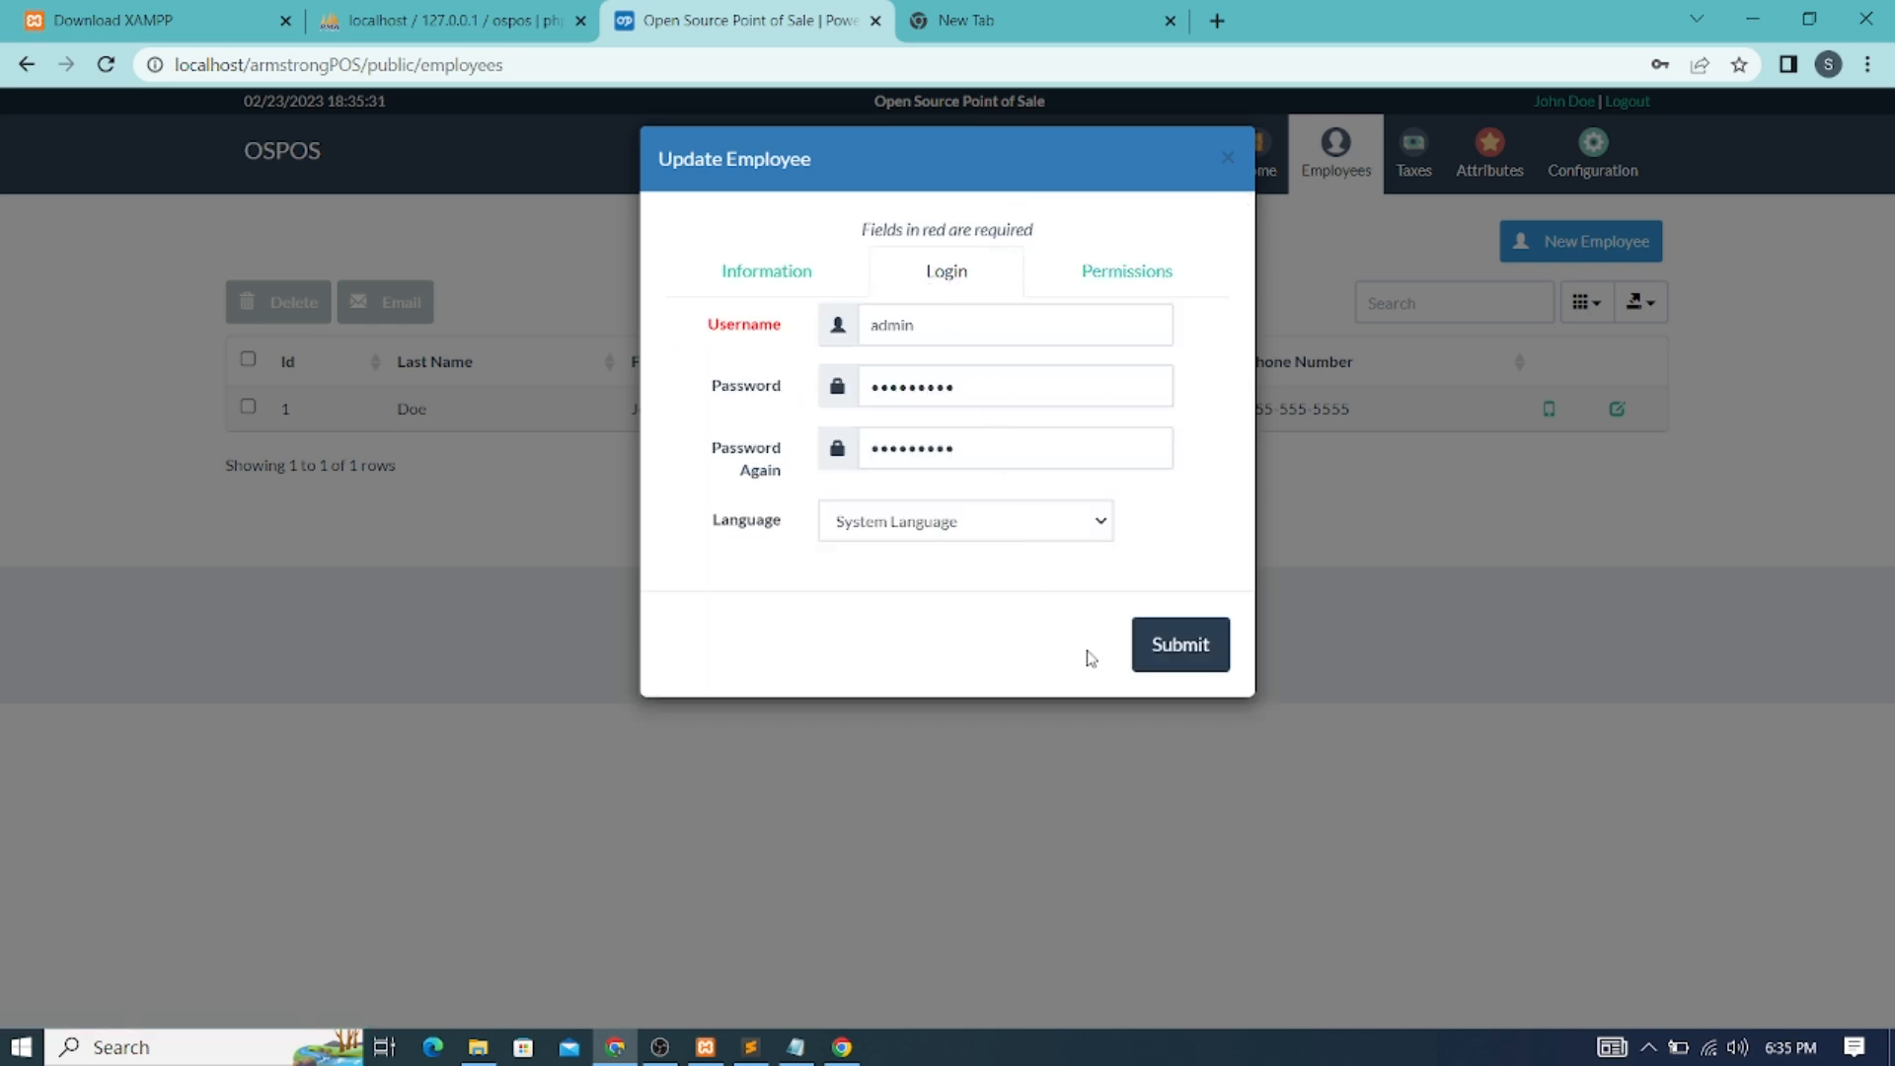
pyautogui.click(1181, 650)
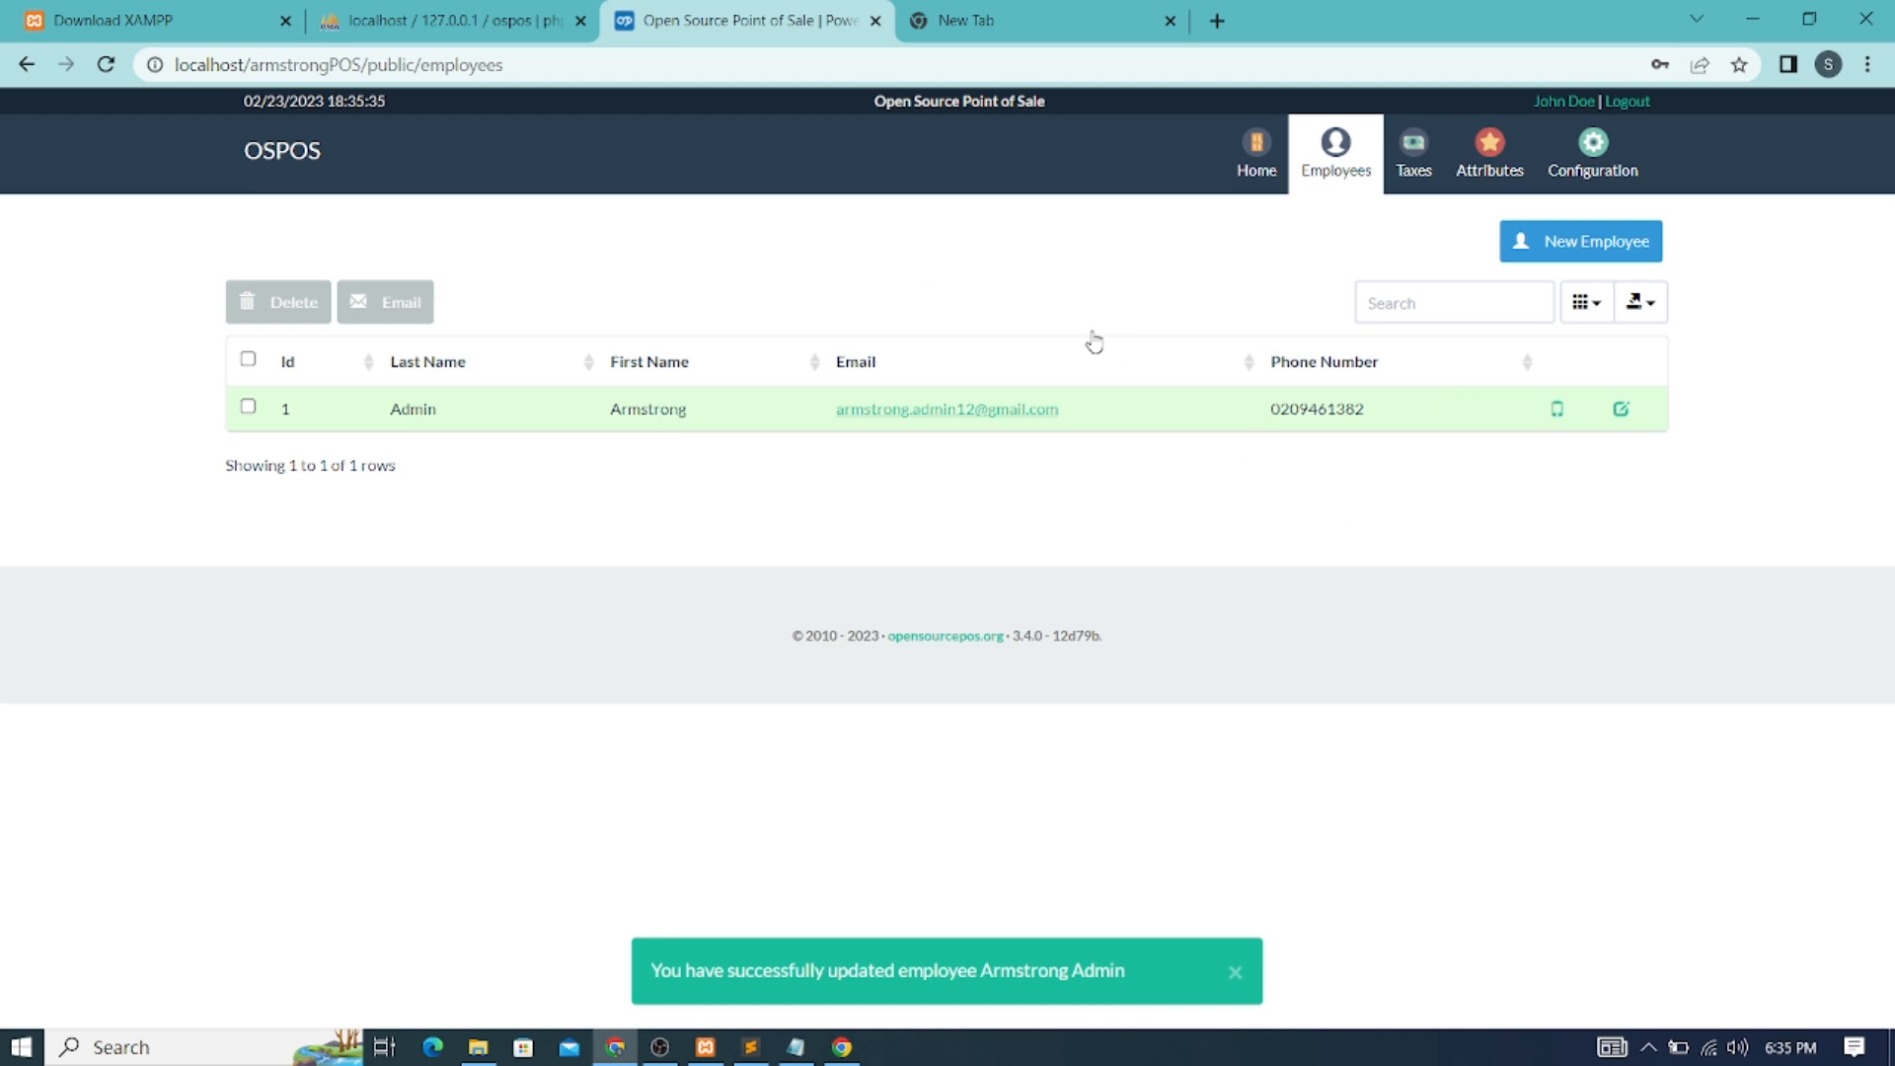
# Reload OSPOS to show the renamed signed-in employee, then go Home and open the Office modules
pyautogui.click(108, 68)
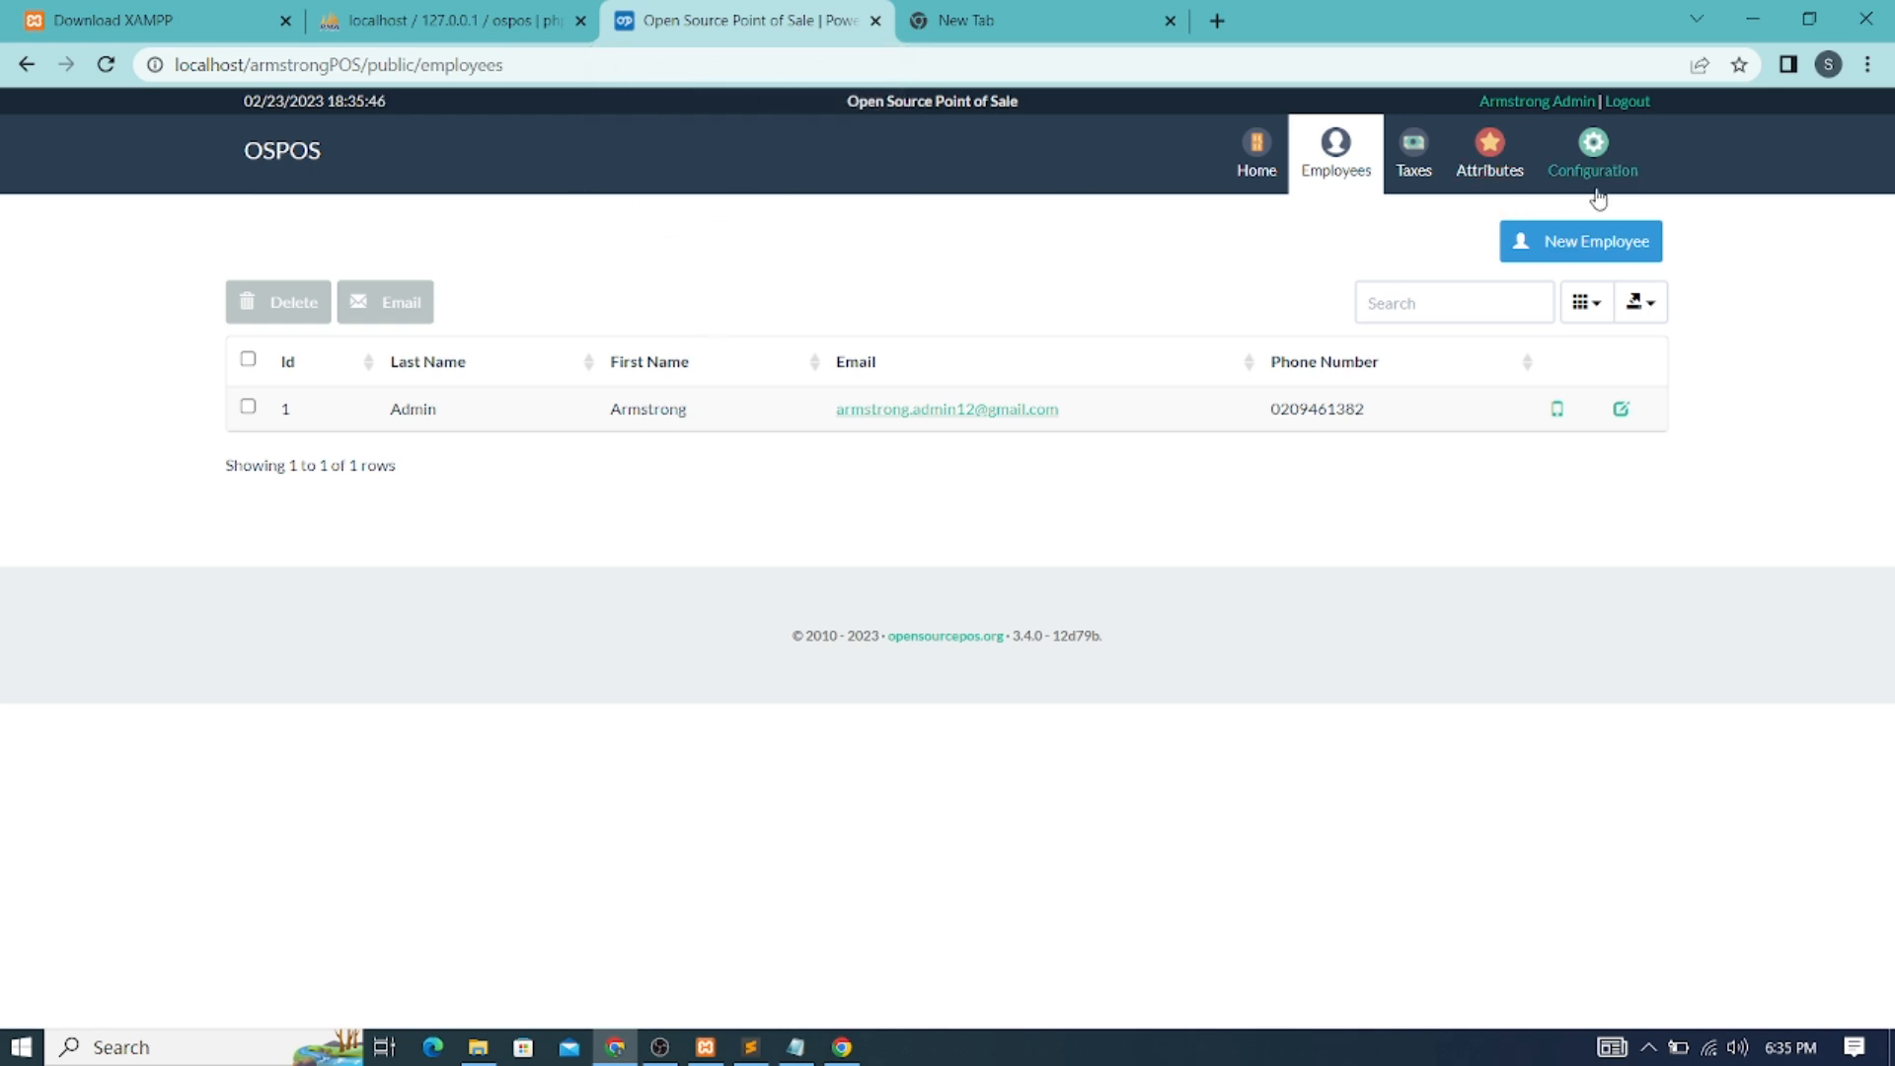
pyautogui.click(1253, 150)
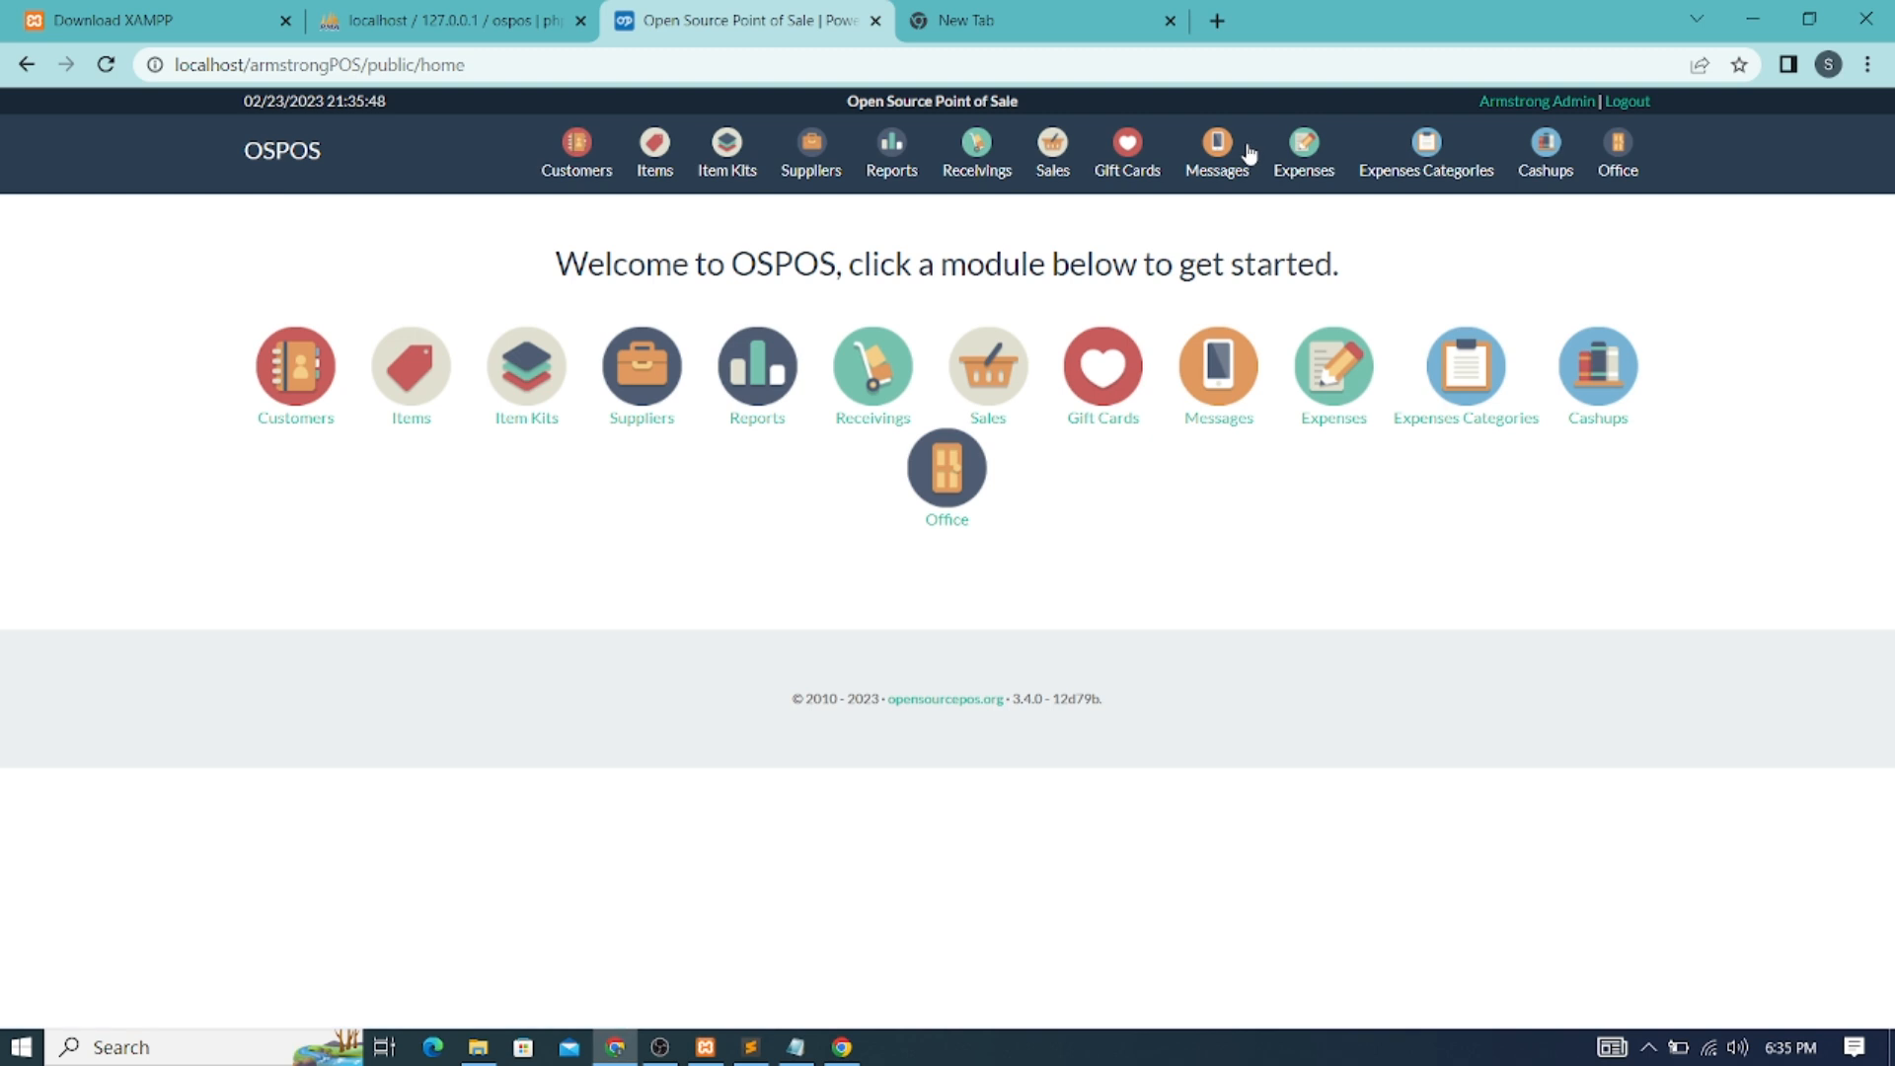
pyautogui.click(948, 474)
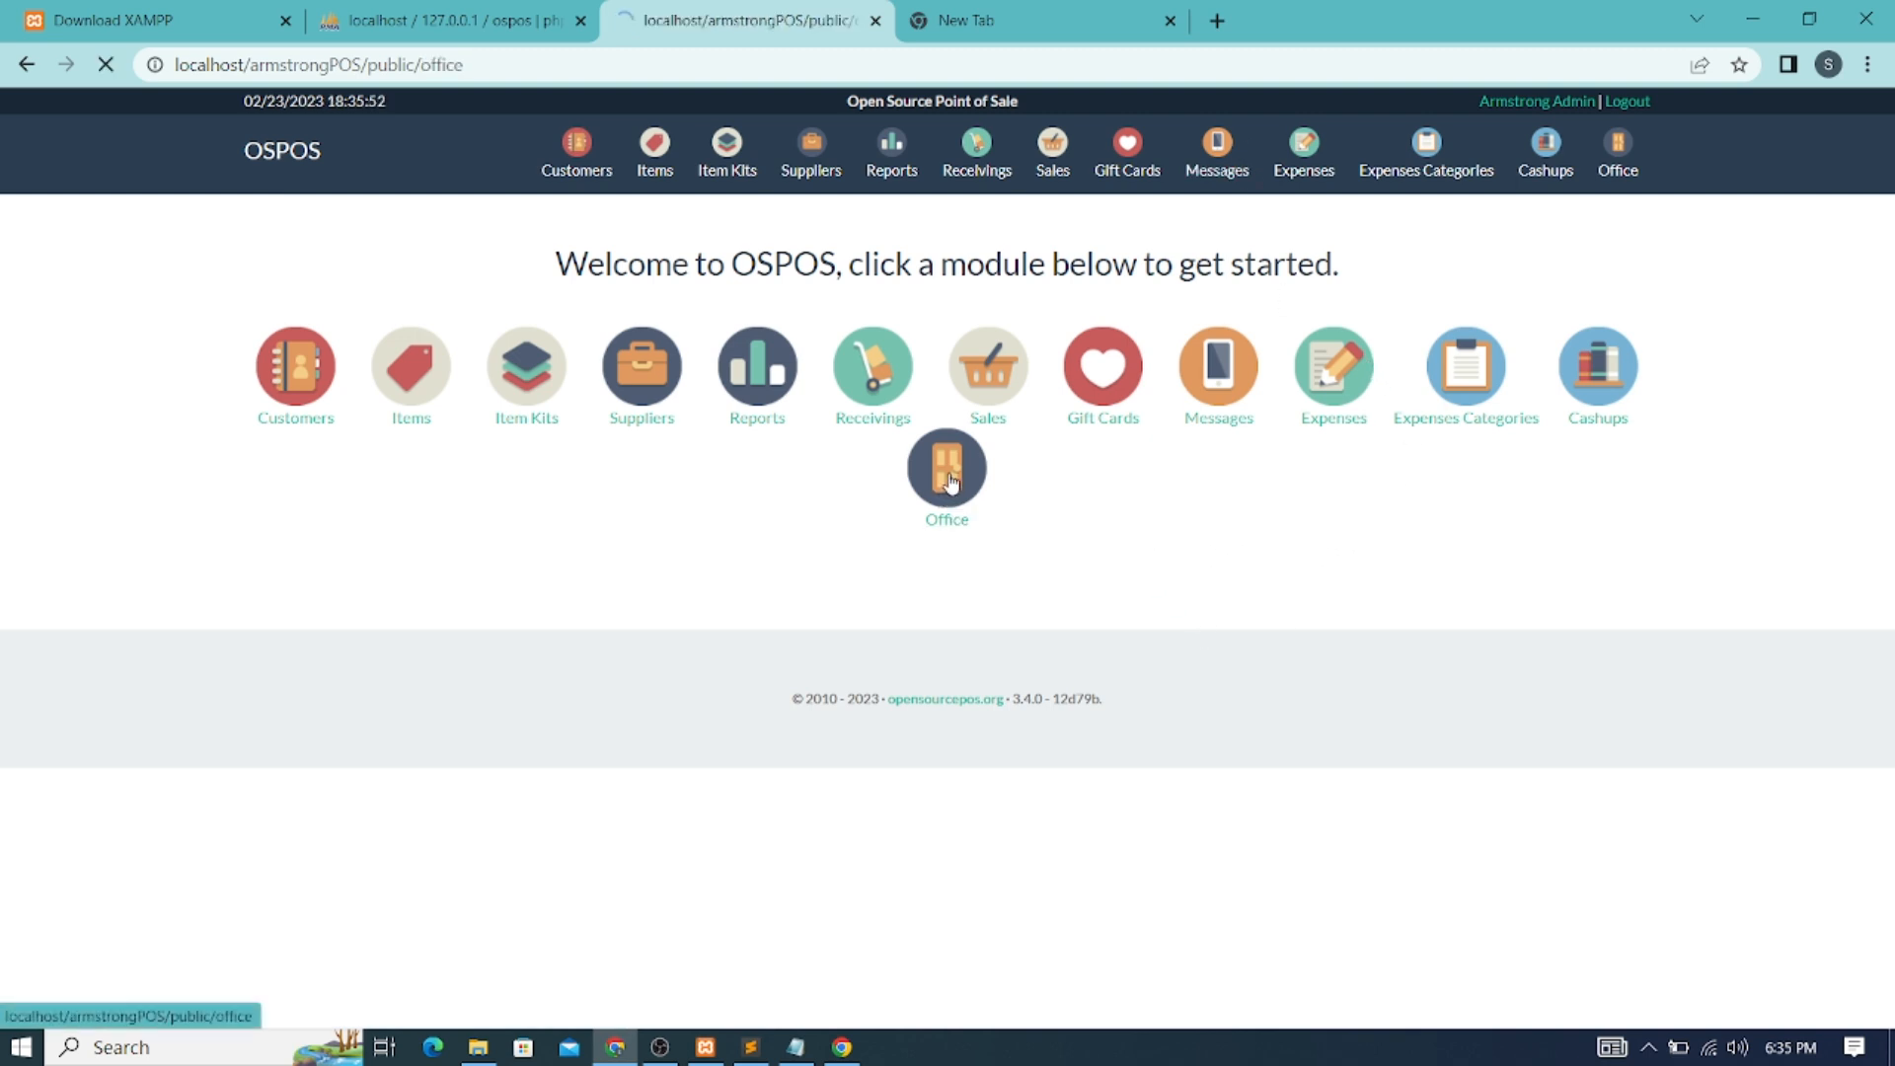
# Open Configuration and replace the company name with ArmShop
pyautogui.click(1197, 395)
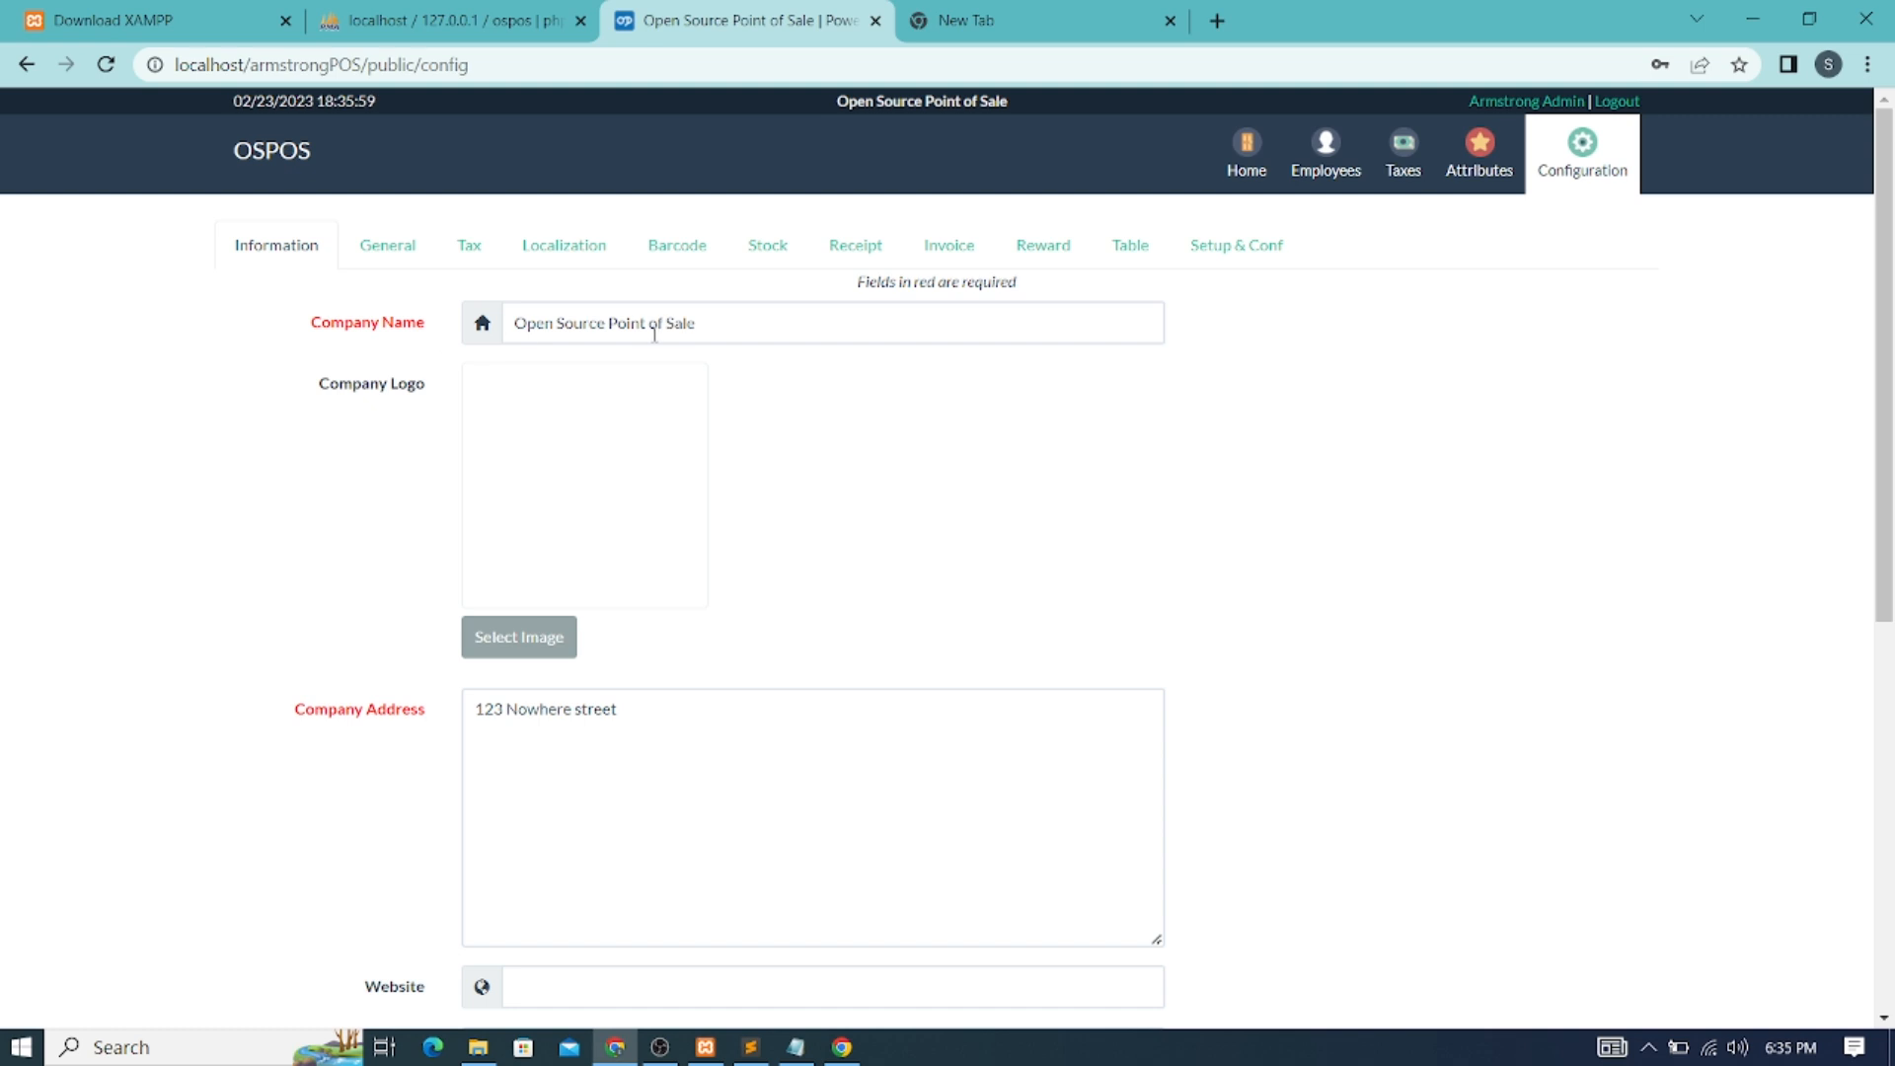
pyautogui.moveTo(709, 322); pyautogui.dragTo(419, 330)
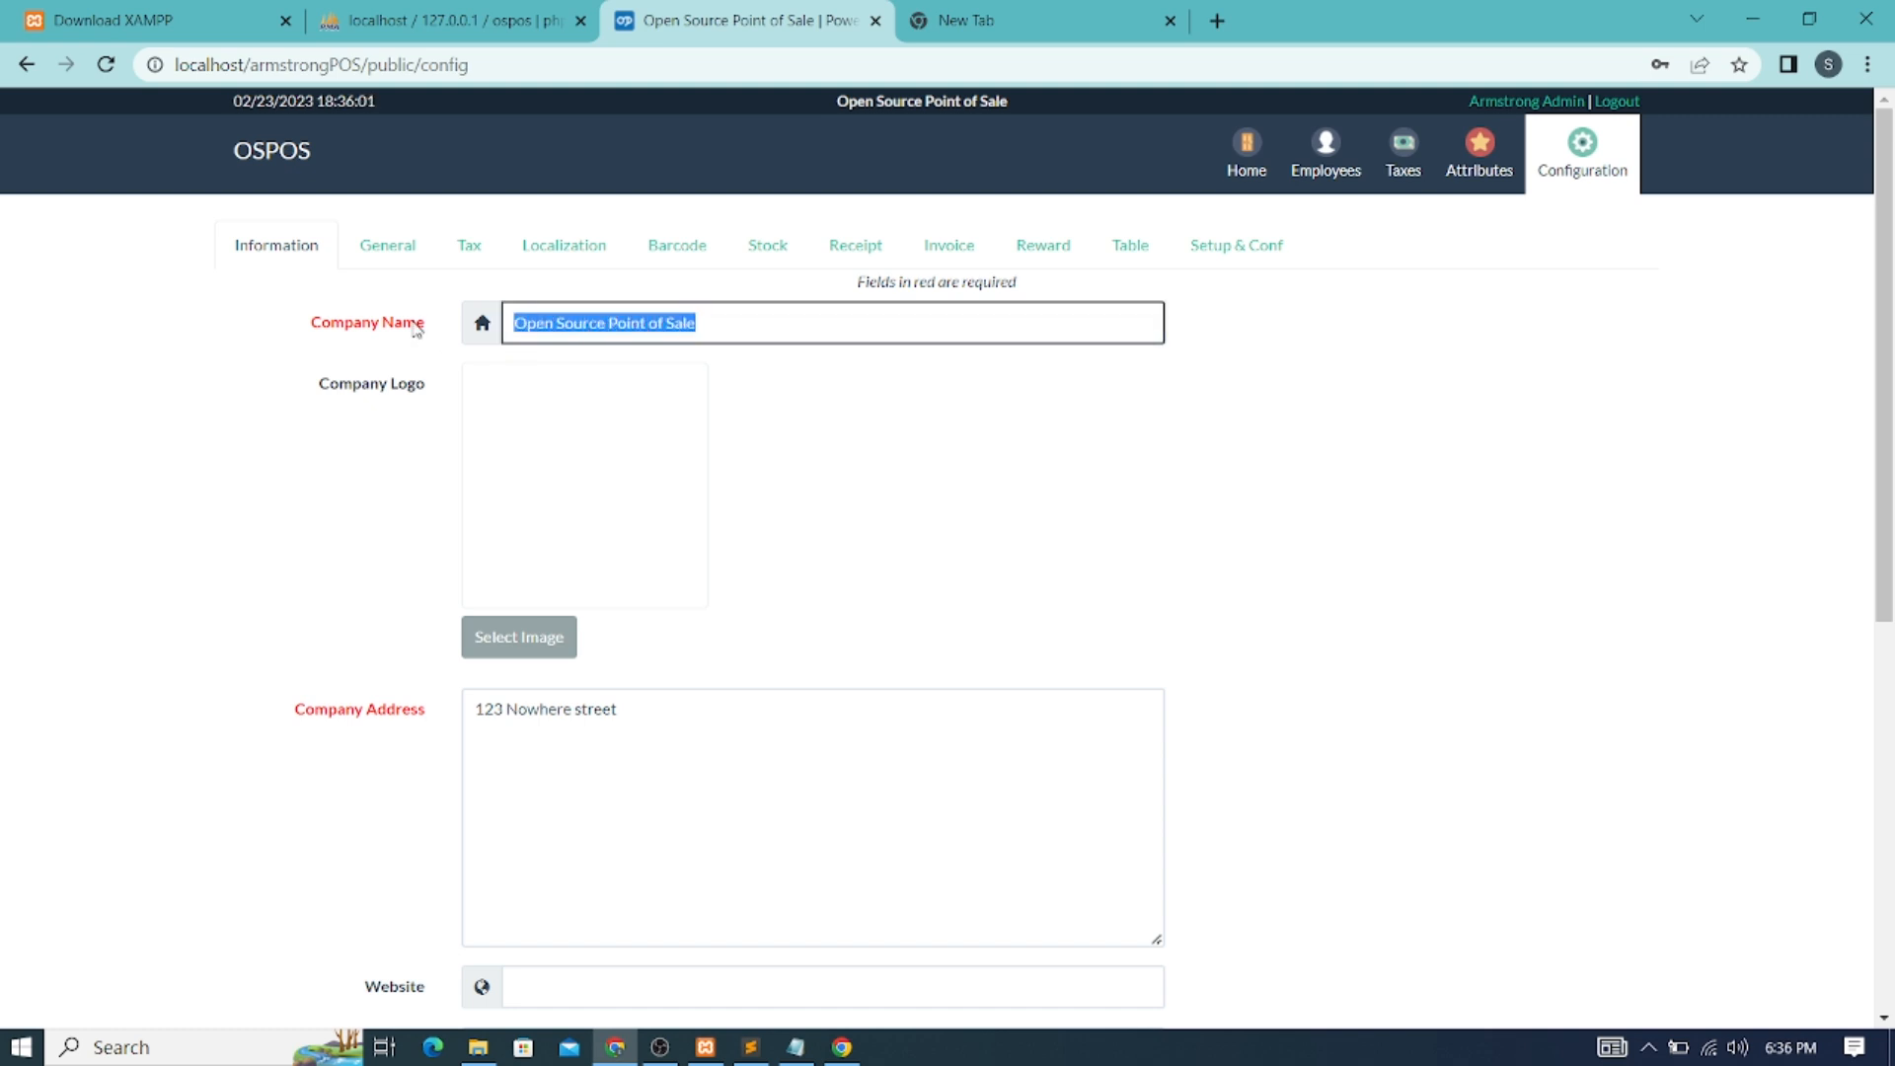
pyautogui.write('A')
pyautogui.write('l')
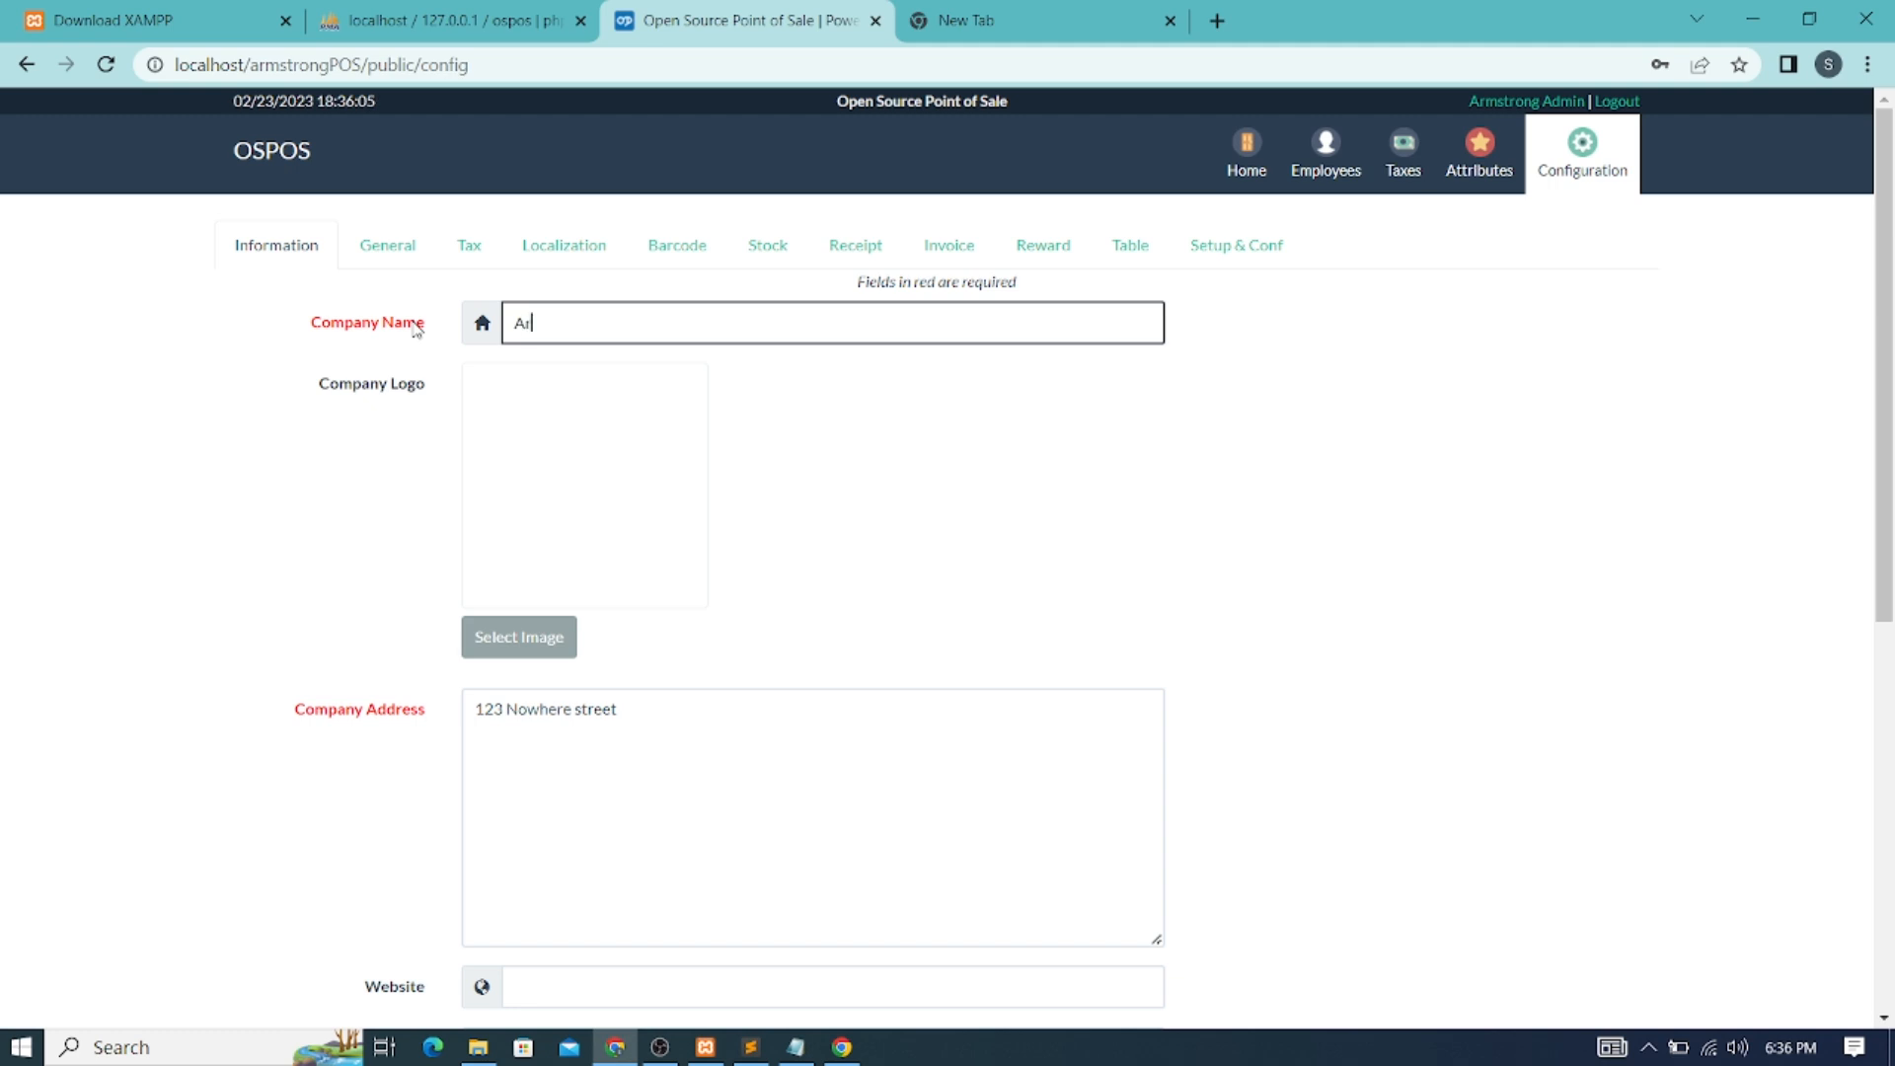
pyautogui.write('mShop')
# Replace the company address with Accra-Ghana
pyautogui.moveTo(634, 701); pyautogui.dragTo(376, 701)
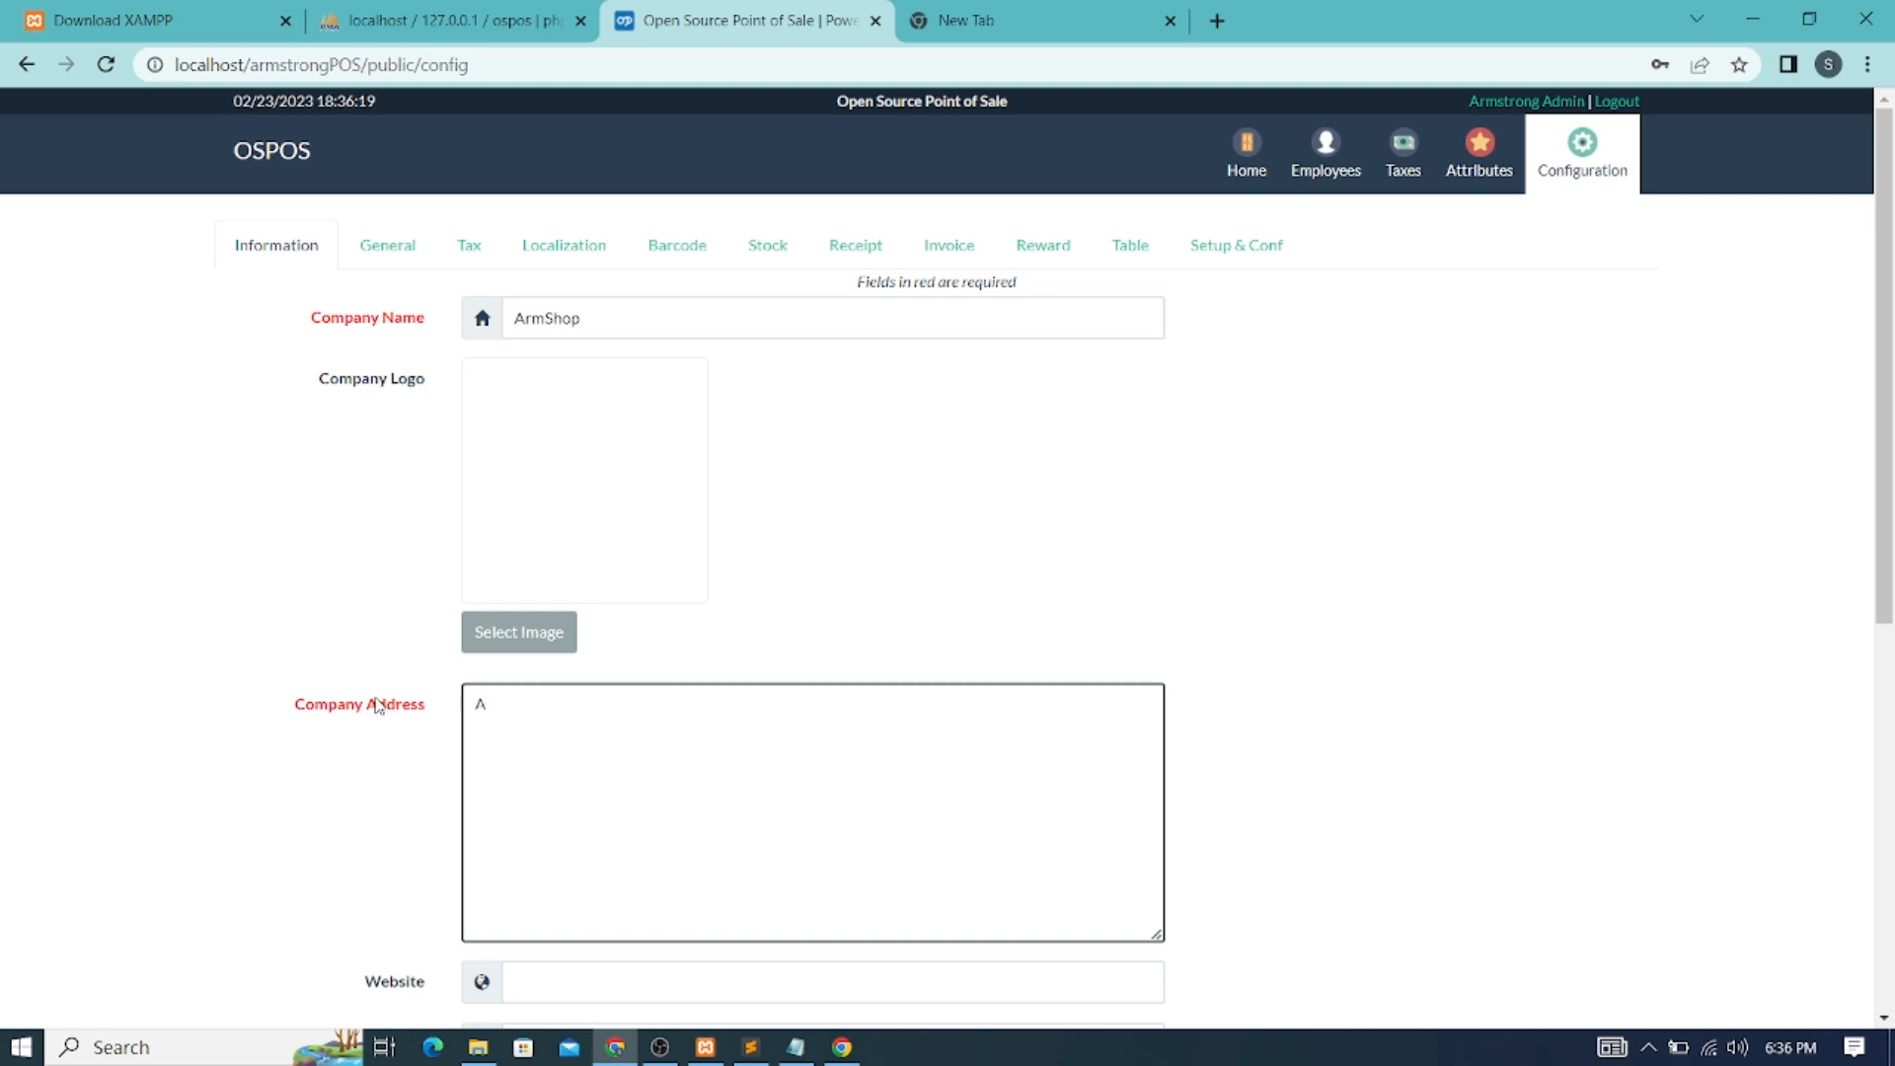
pyautogui.write('mstron')
pyautogui.write('f')
pyautogui.press('BackSpace')
pyautogui.press('BackSpace')
pyautogui.press('BackSpace')
pyautogui.press('BackSpace')
pyautogui.press('BackSpace')
pyautogui.press('BackSpace')
pyautogui.press('BackSpace')
pyautogui.write('dcra=')
pyautogui.press('BackSpace')
pyautogui.write('-Ghana')
# Replace the placeholder company email with the saved autofill address and enter the company phone number
pyautogui.scroll(-4, 572, 711)
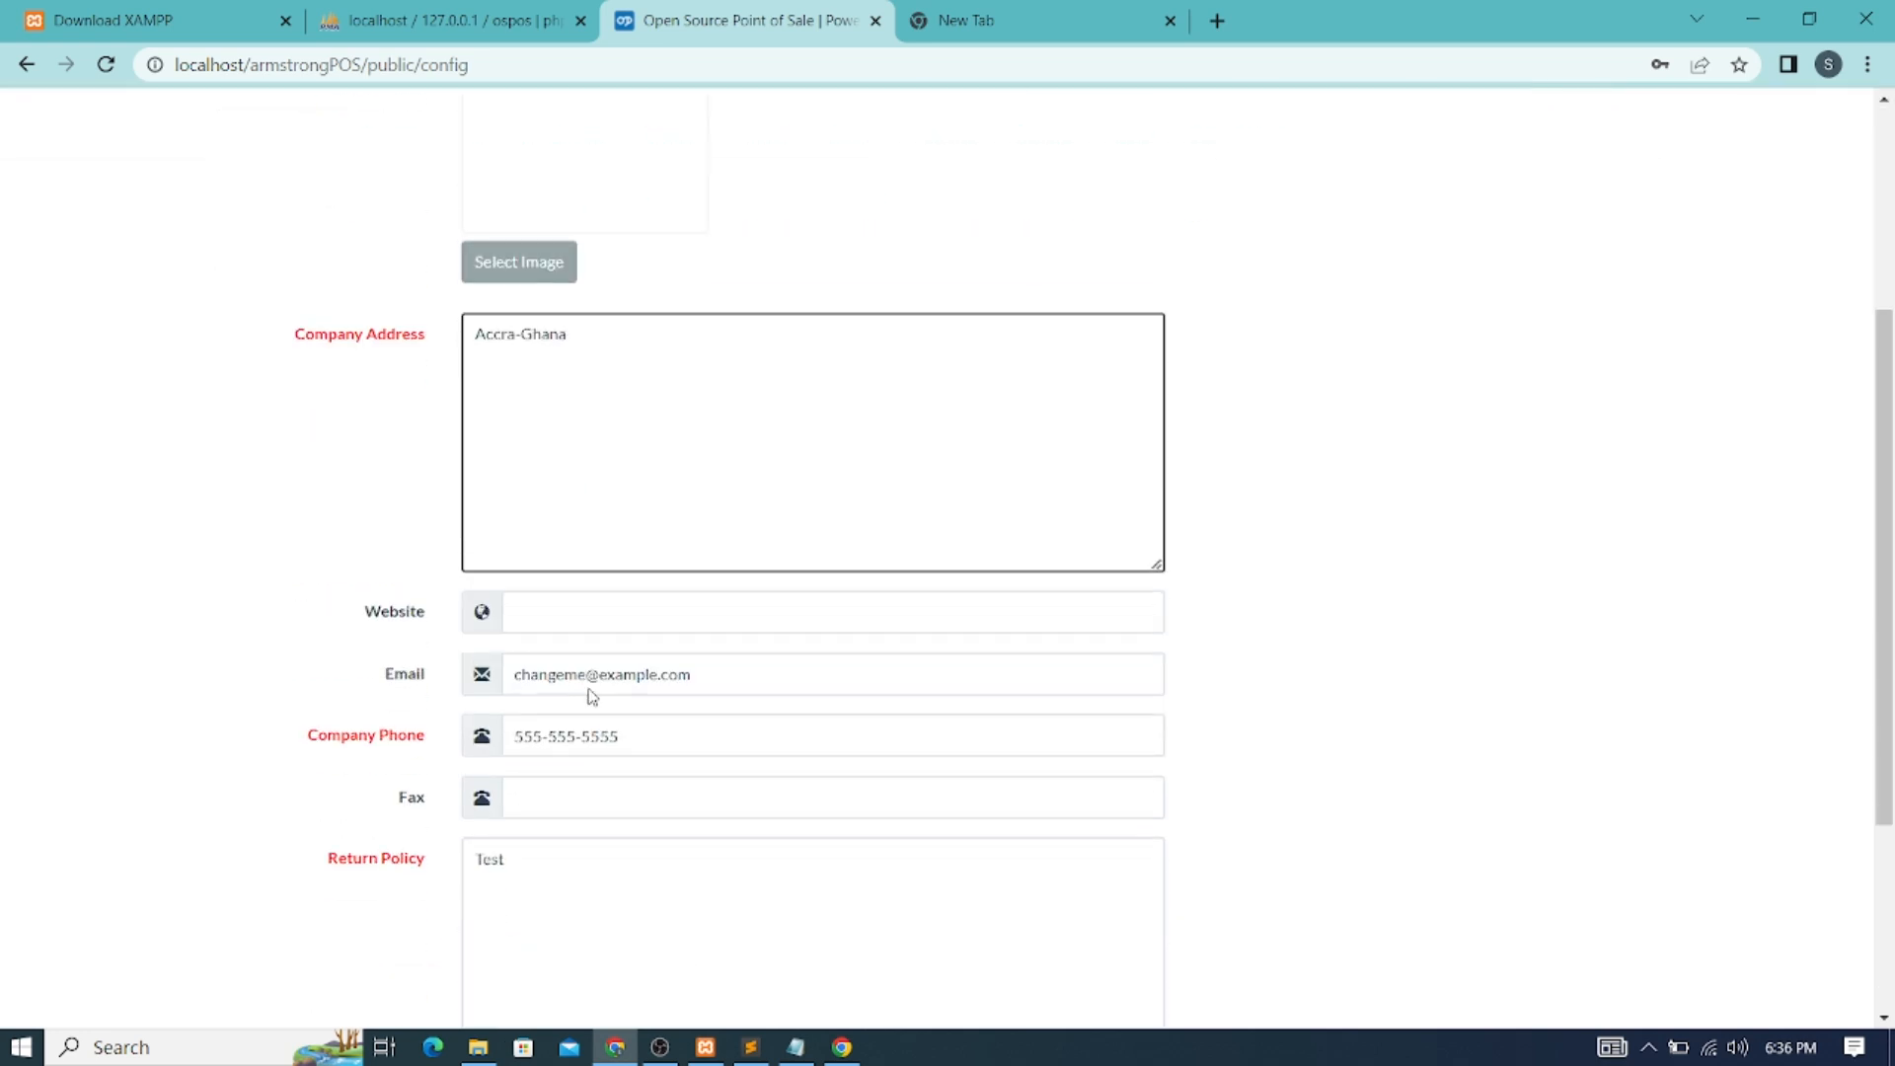
pyautogui.moveTo(711, 677); pyautogui.dragTo(404, 671)
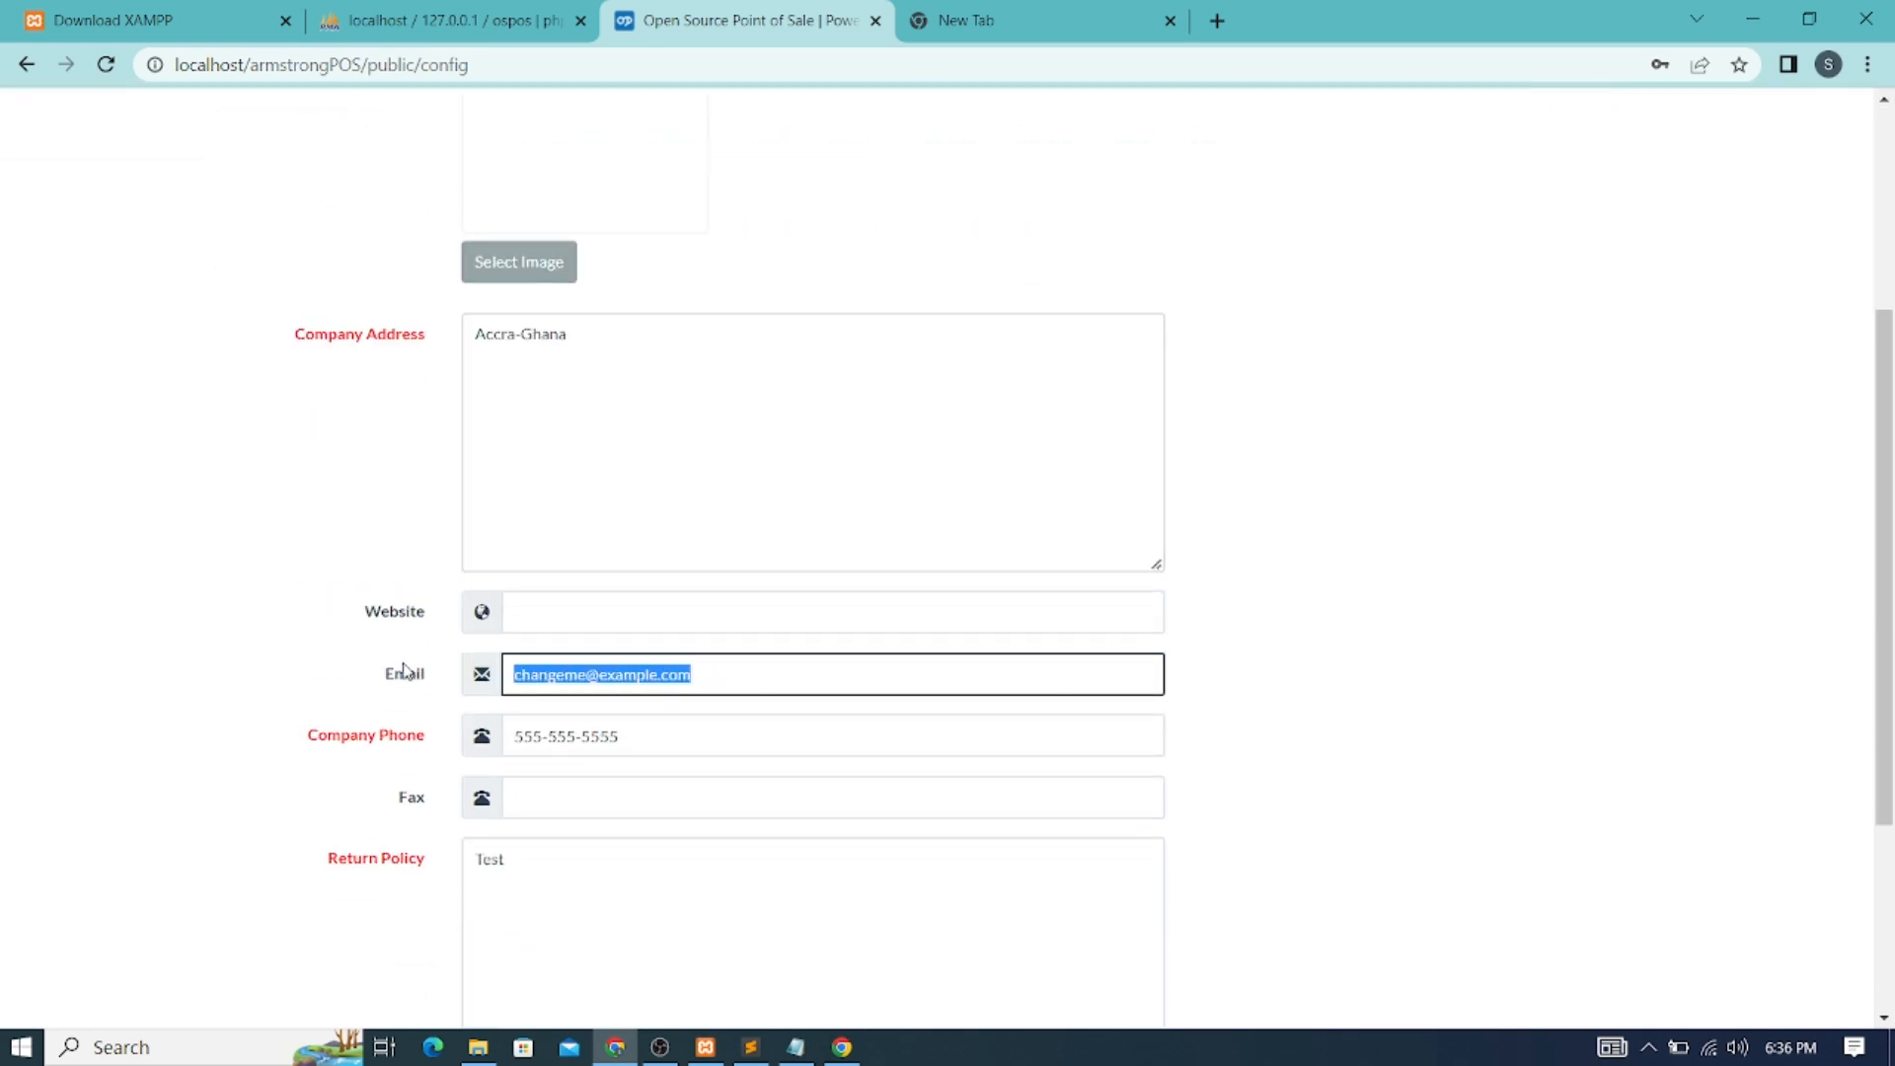
pyautogui.press('BackSpace')
pyautogui.write('a')
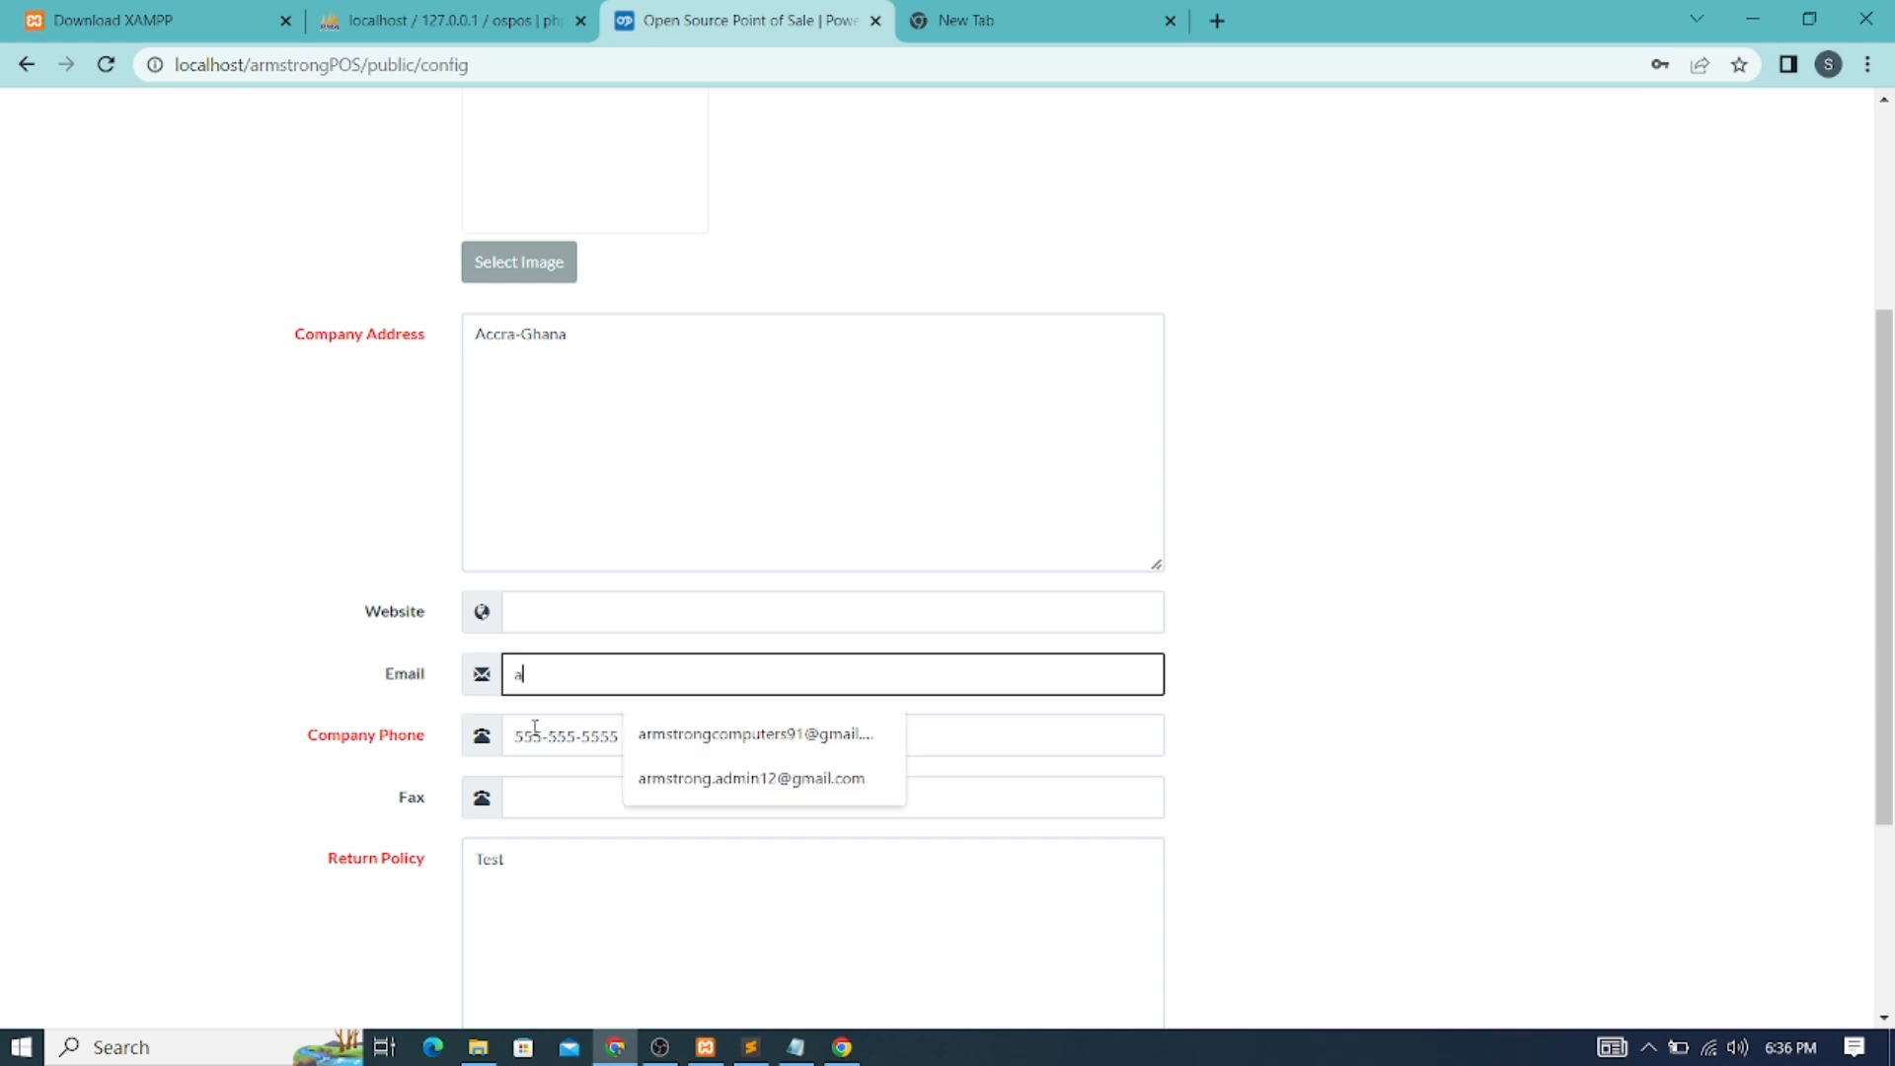
pyautogui.click(753, 785)
pyautogui.moveTo(626, 736); pyautogui.dragTo(454, 727)
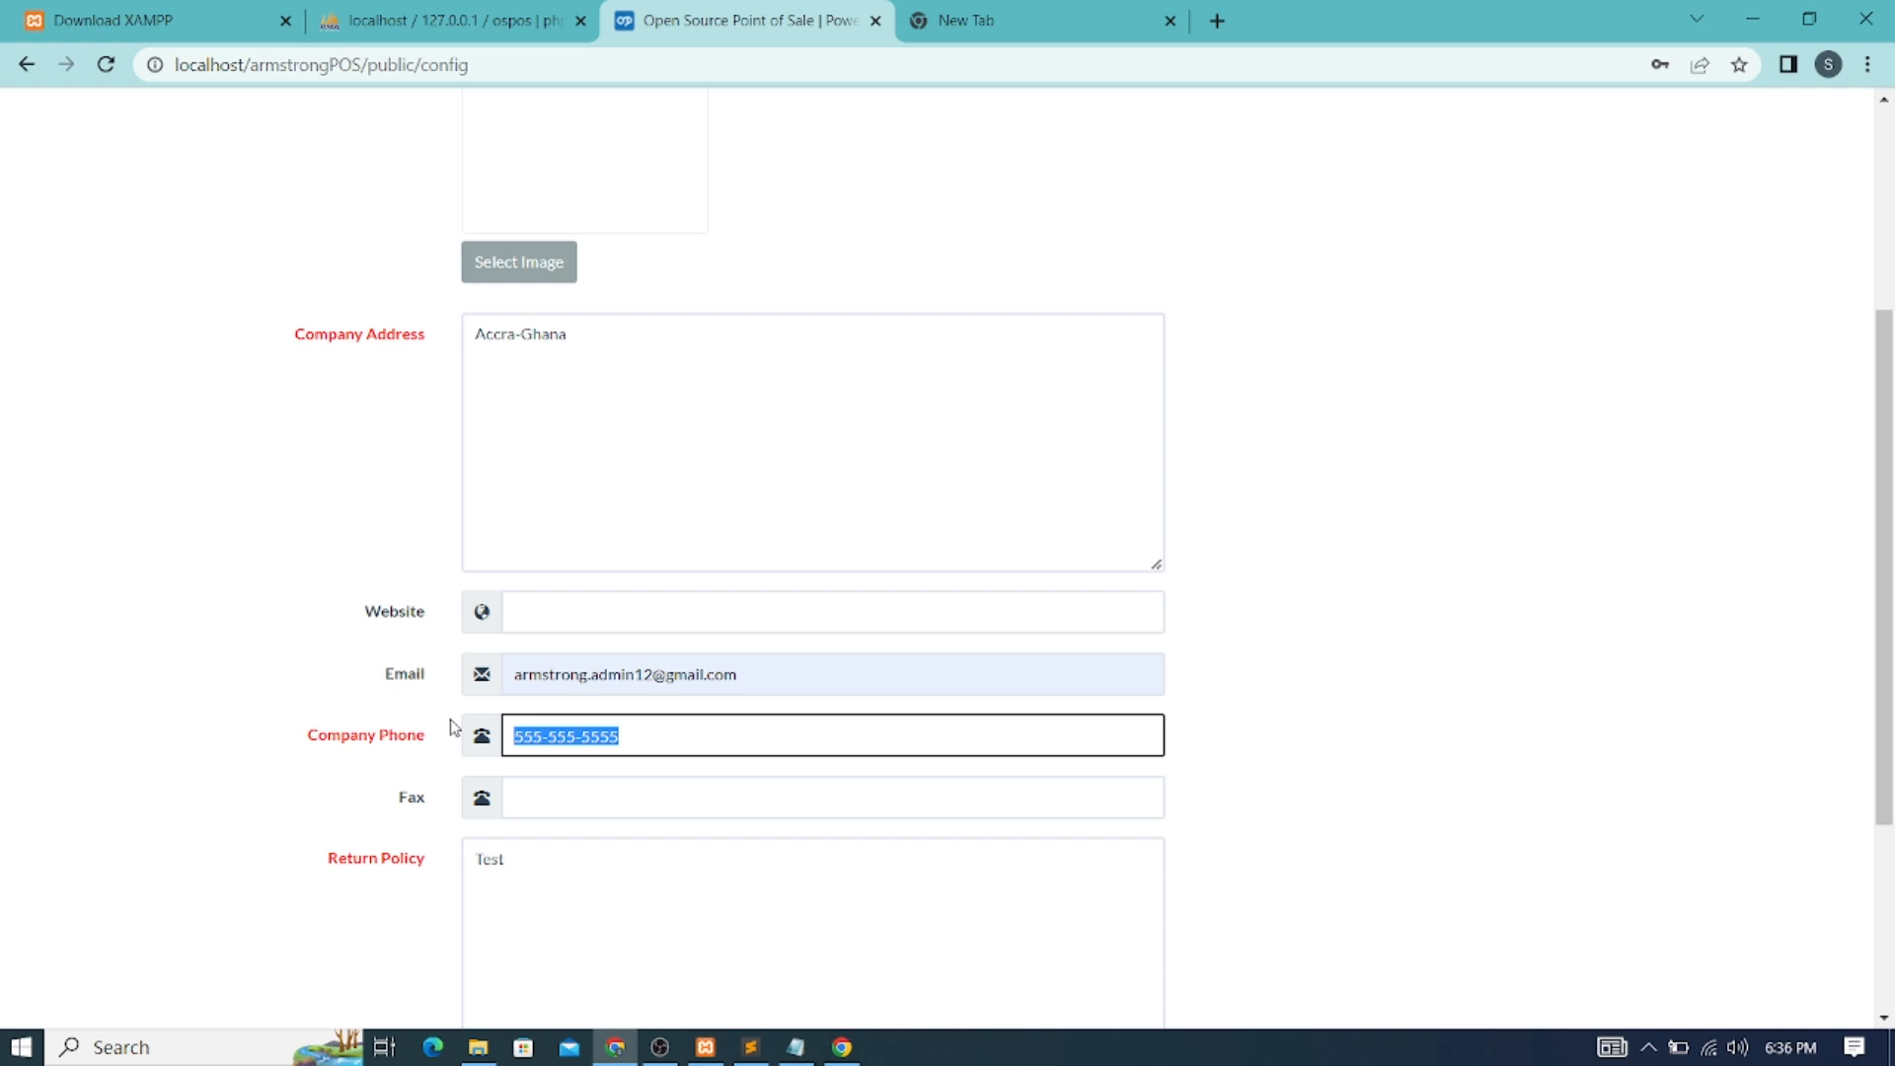
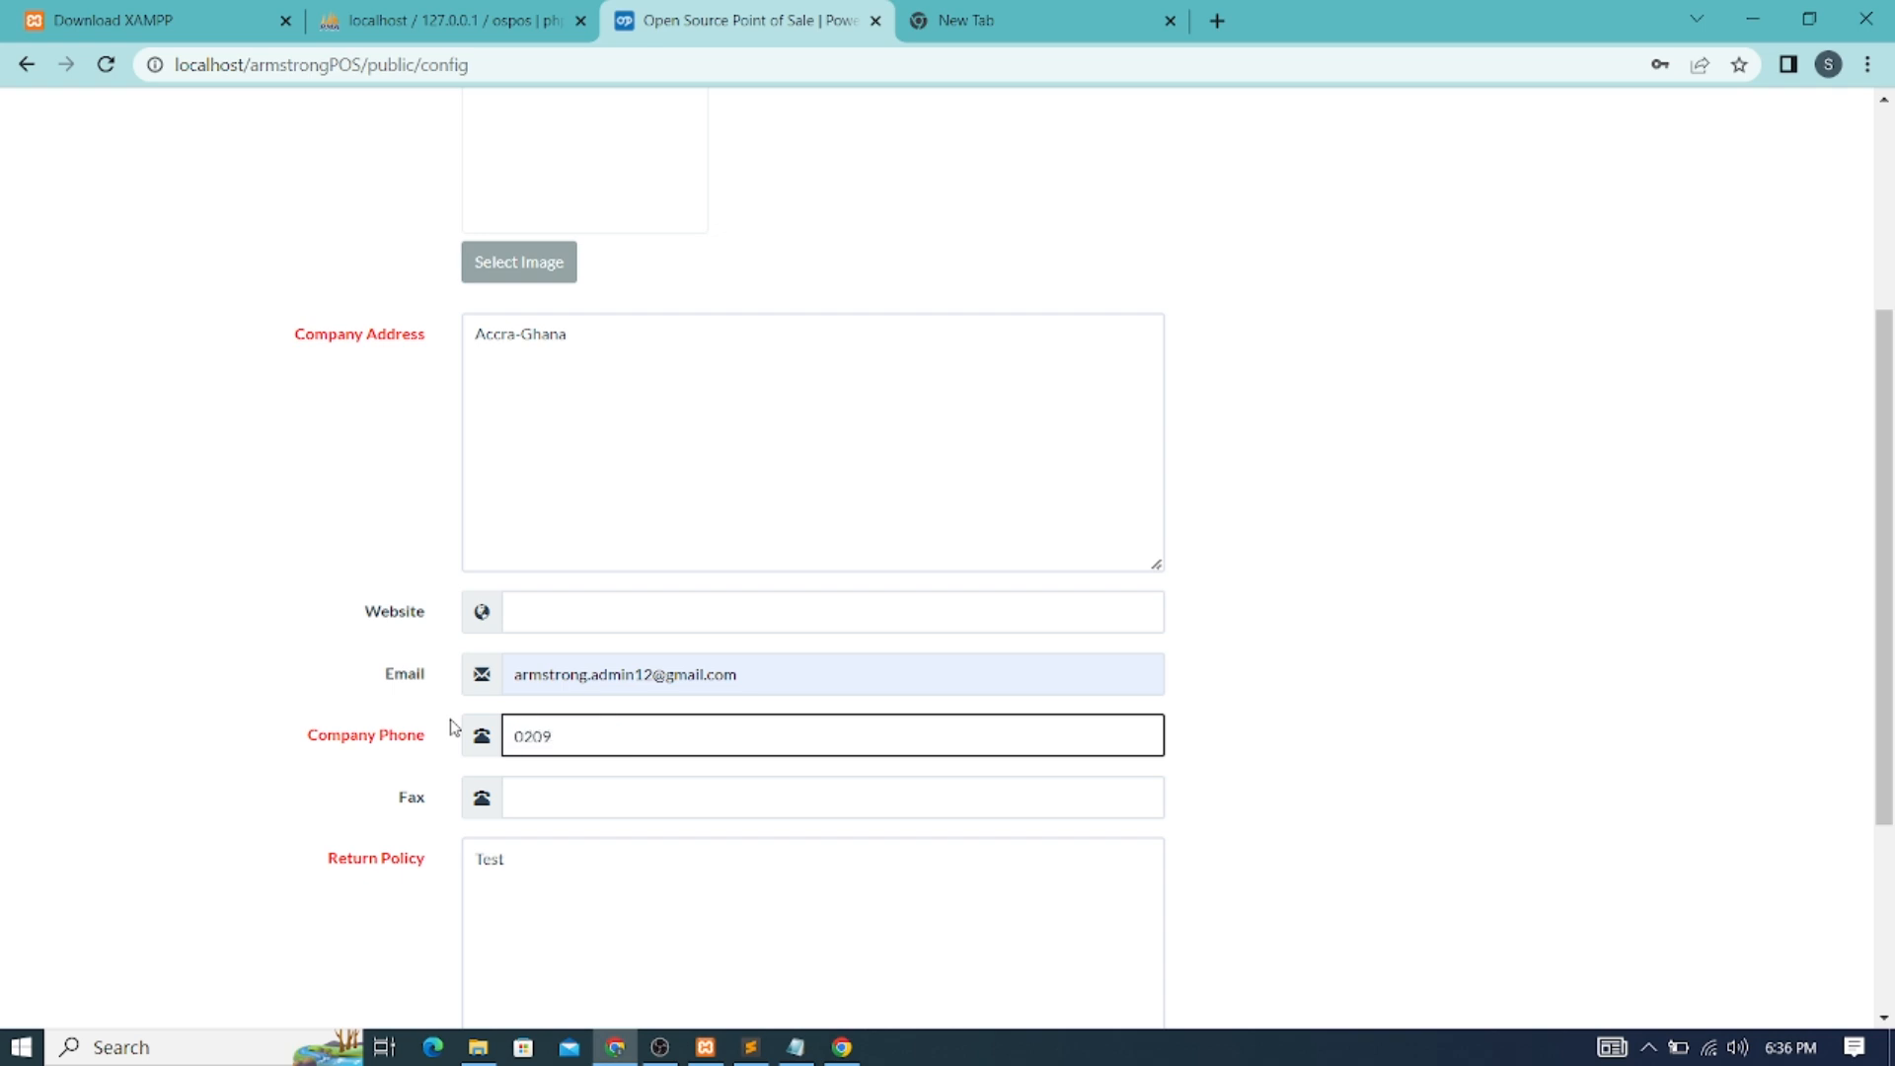
# Delete the Test return policy text, leaving Return Policy empty
pyautogui.scroll(-3, 529, 779)
pyautogui.click(524, 614)
pyautogui.moveTo(524, 614); pyautogui.dragTo(457, 622)
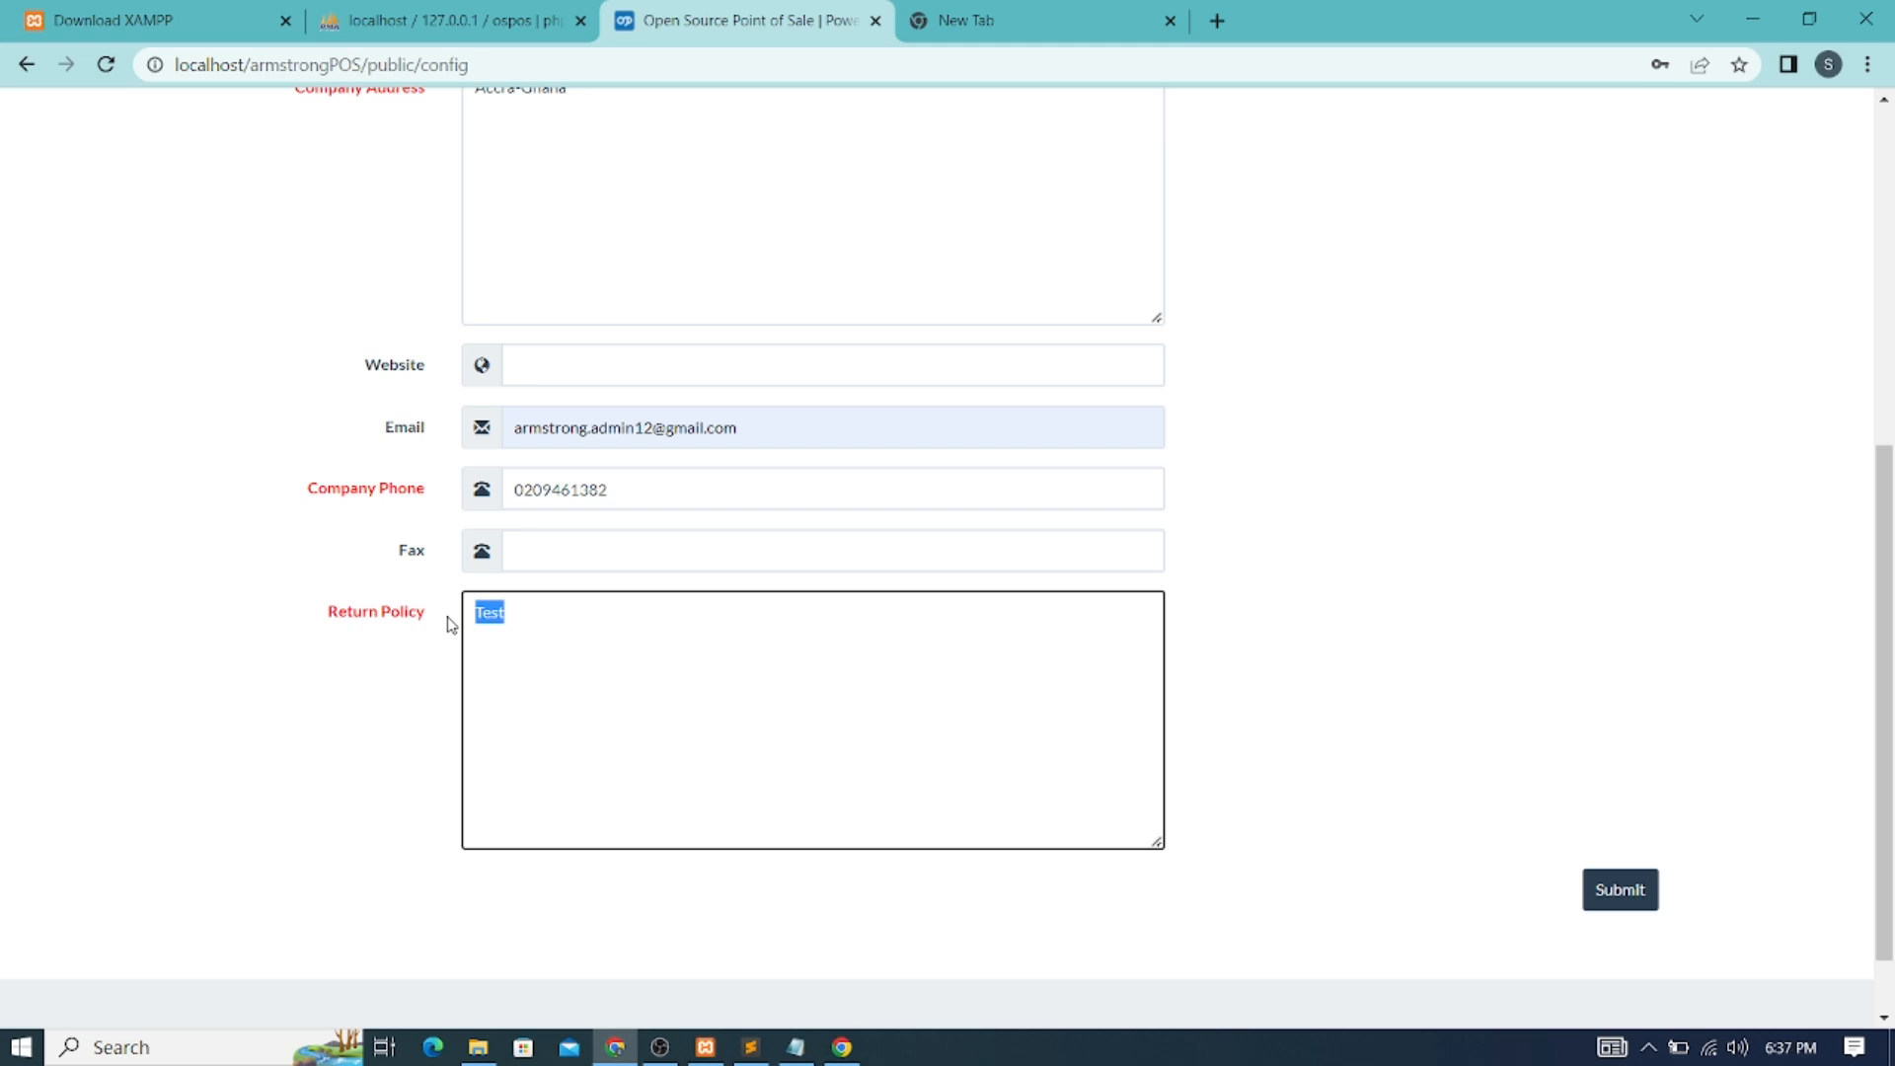
pyautogui.press('BackSpace')
pyautogui.write('tt')
pyautogui.press('BackSpace')
pyautogui.write('Thanks fo')
pyautogui.press('BackSpace')
pyautogui.press('BackSpace')
pyautogui.press('BackSpace')
pyautogui.press('BackSpace')
pyautogui.press('BackSpace')
pyautogui.press('BackSpace')
pyautogui.press('BackSpace')
pyautogui.press('BackSpace')
pyautogui.press('BackSpace')
# Submit the store configuration and confirm the save succeeded
pyautogui.scroll(6, 889, 651)
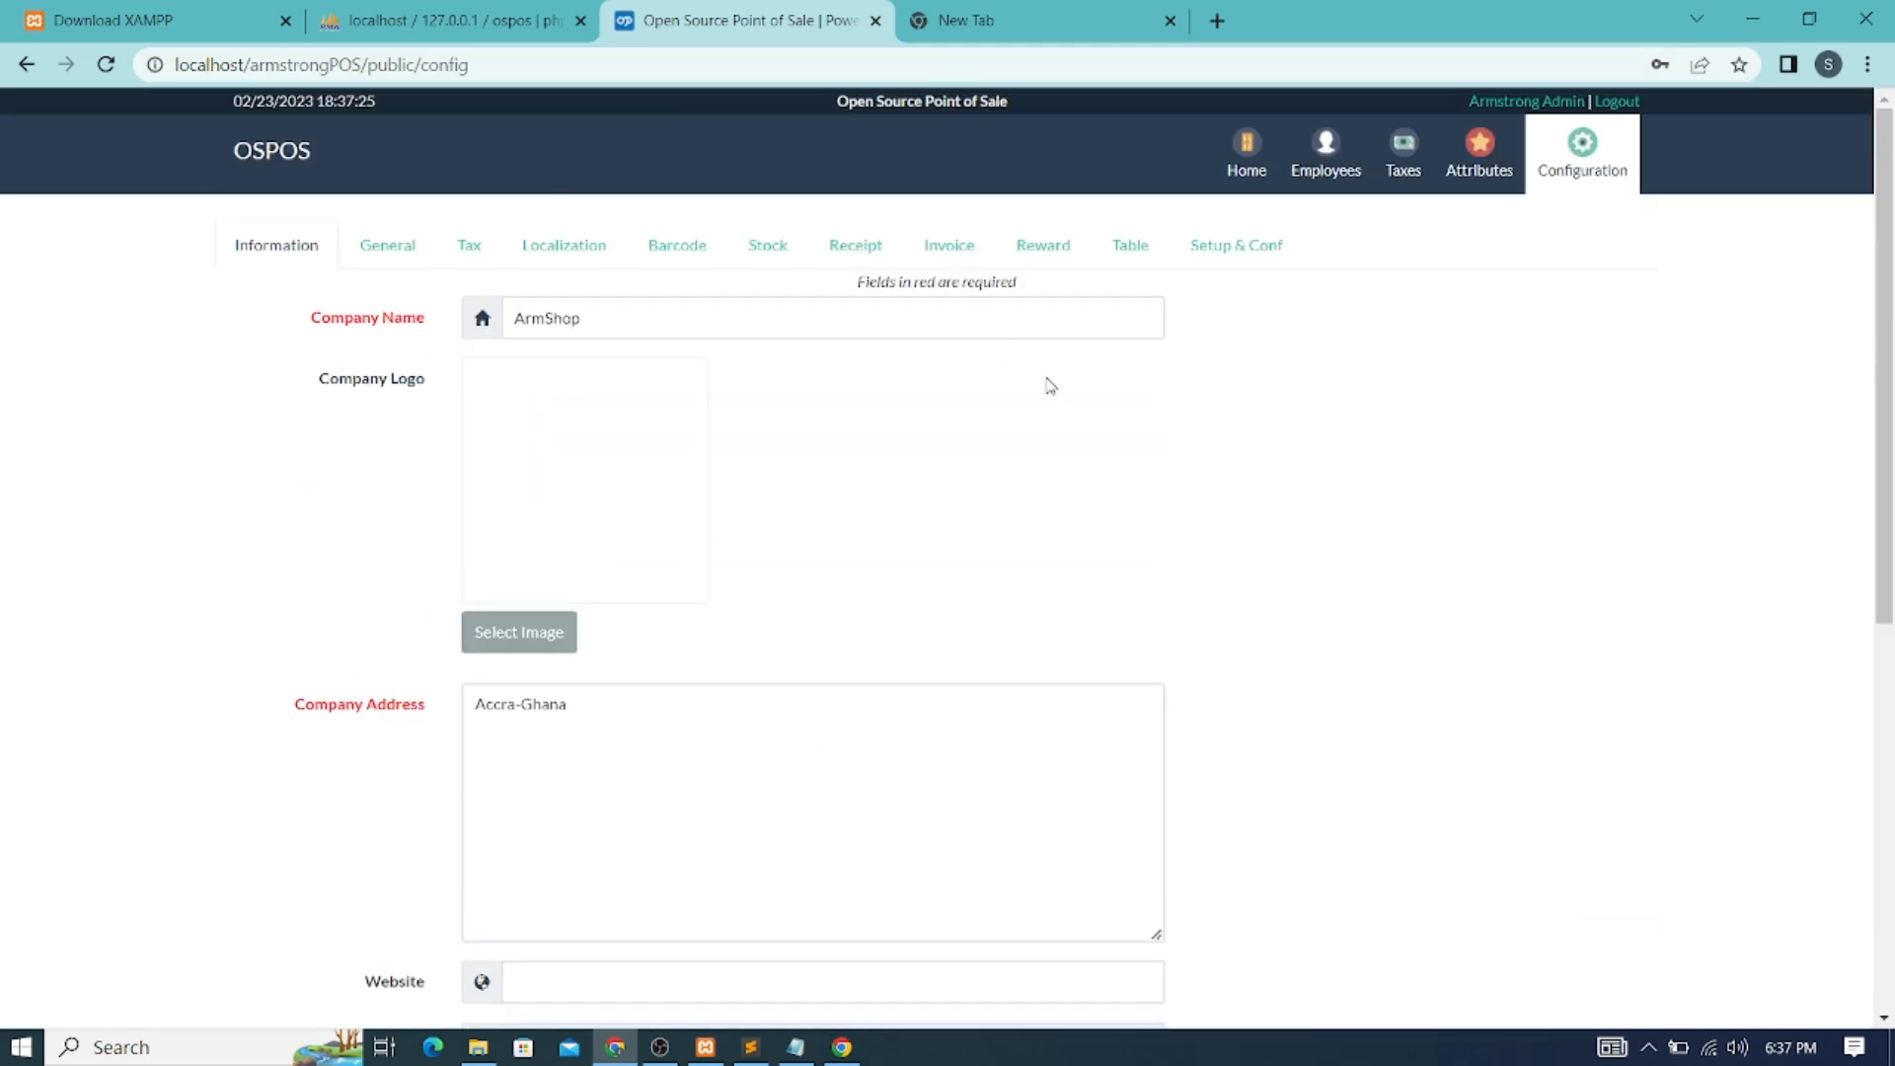
pyautogui.scroll(-7, 1050, 385)
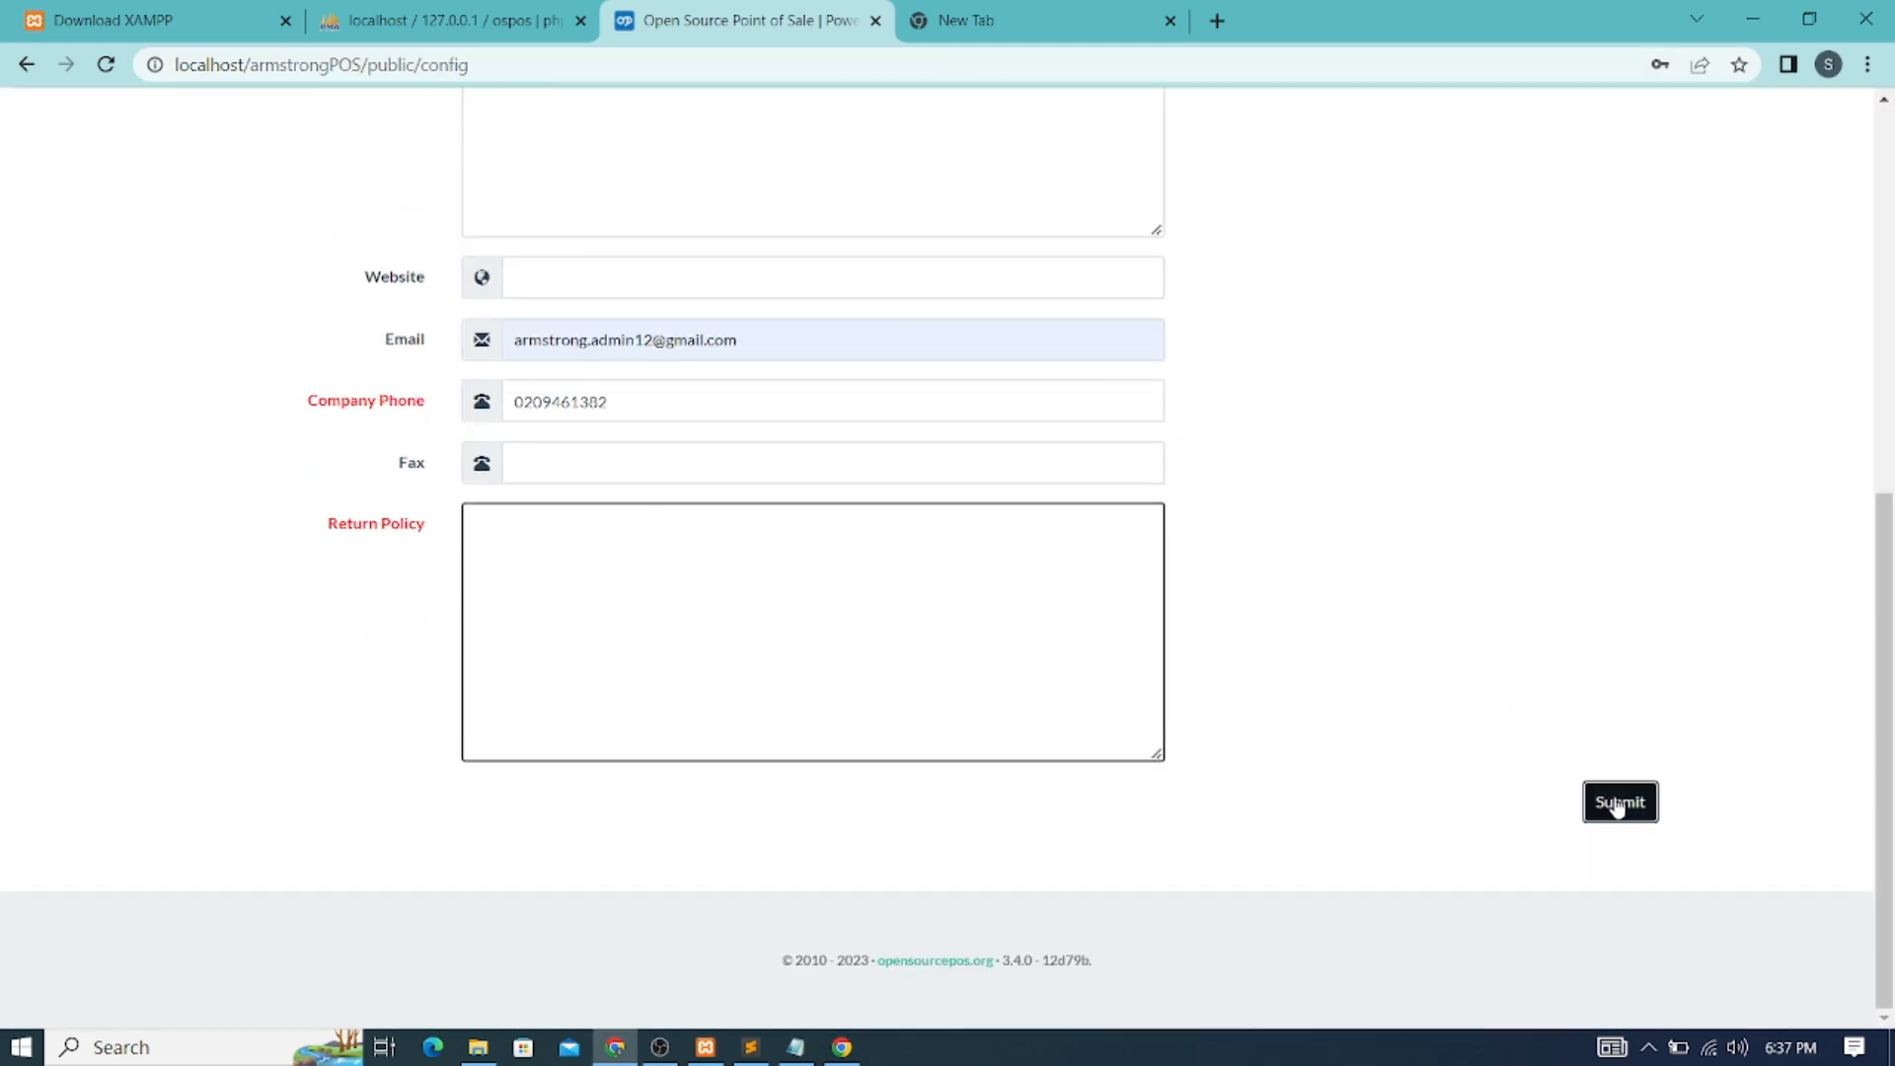
pyautogui.click(1614, 806)
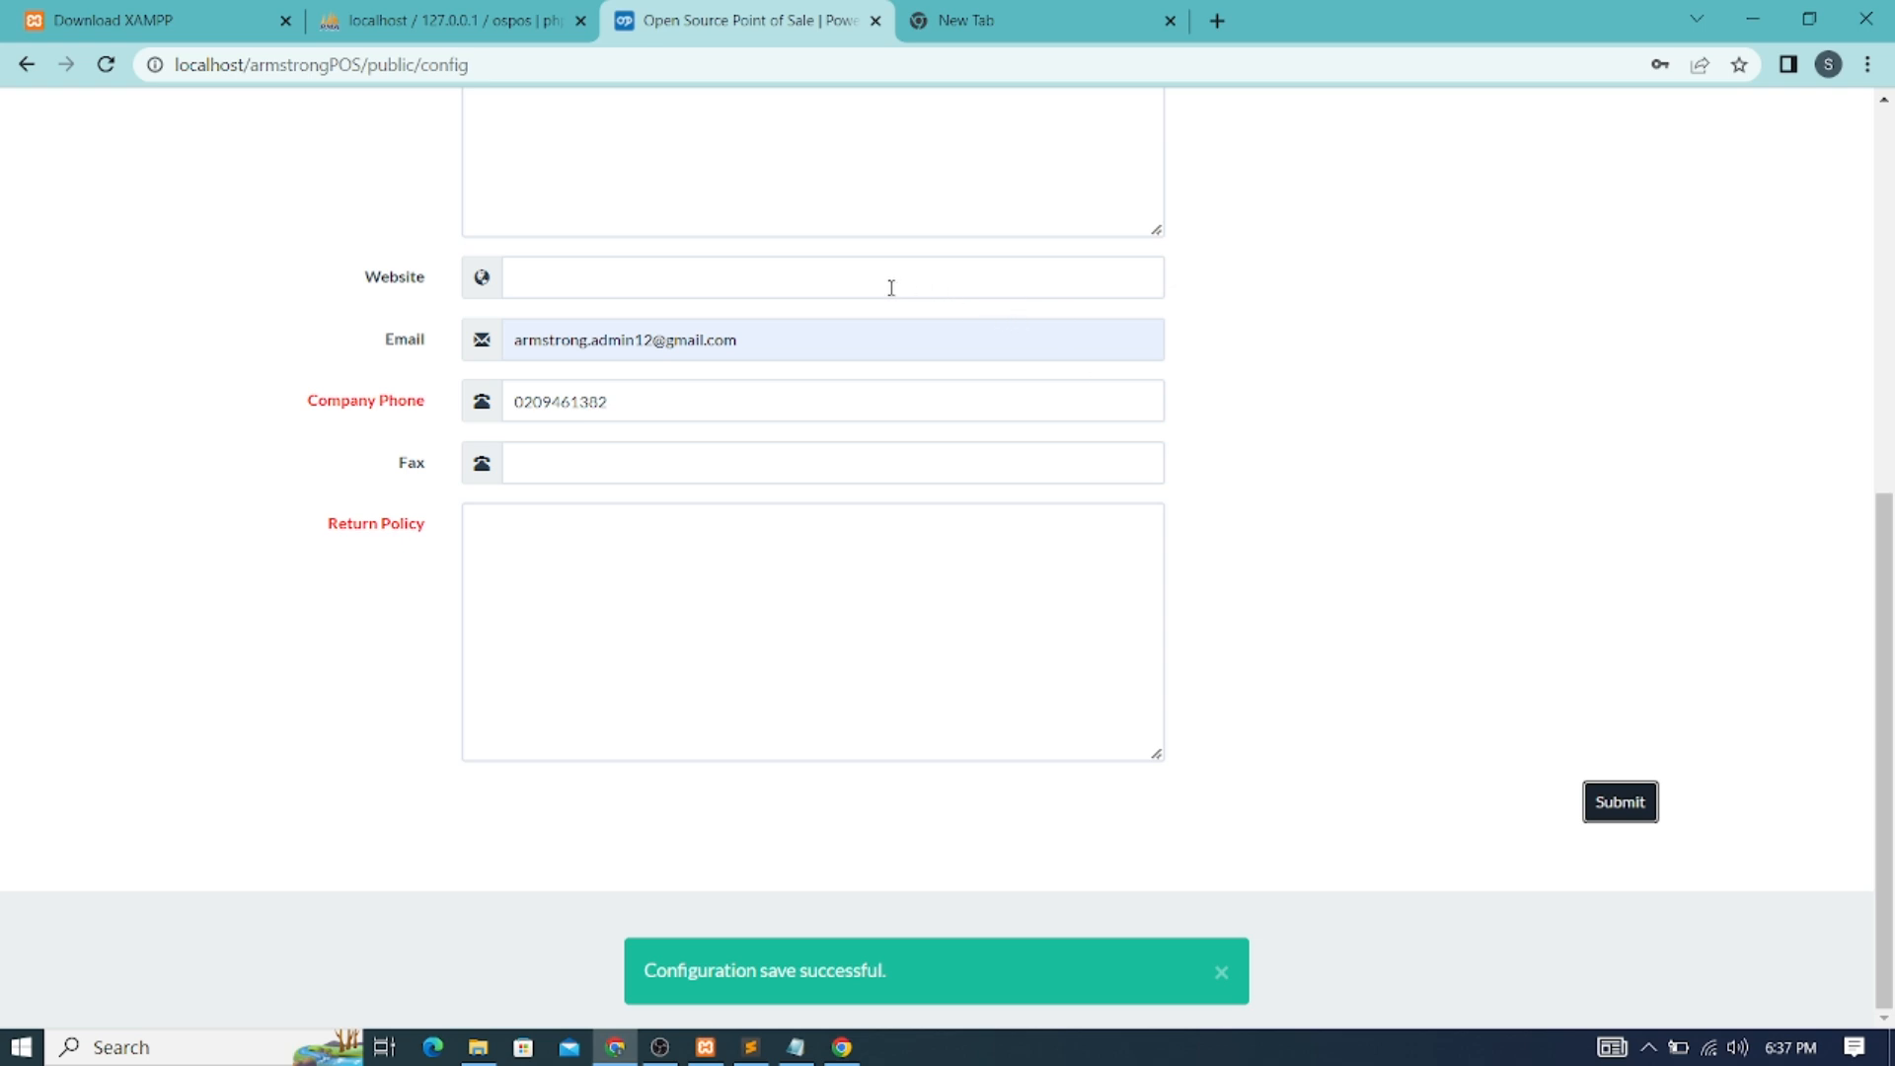
pyautogui.scroll(6, 891, 287)
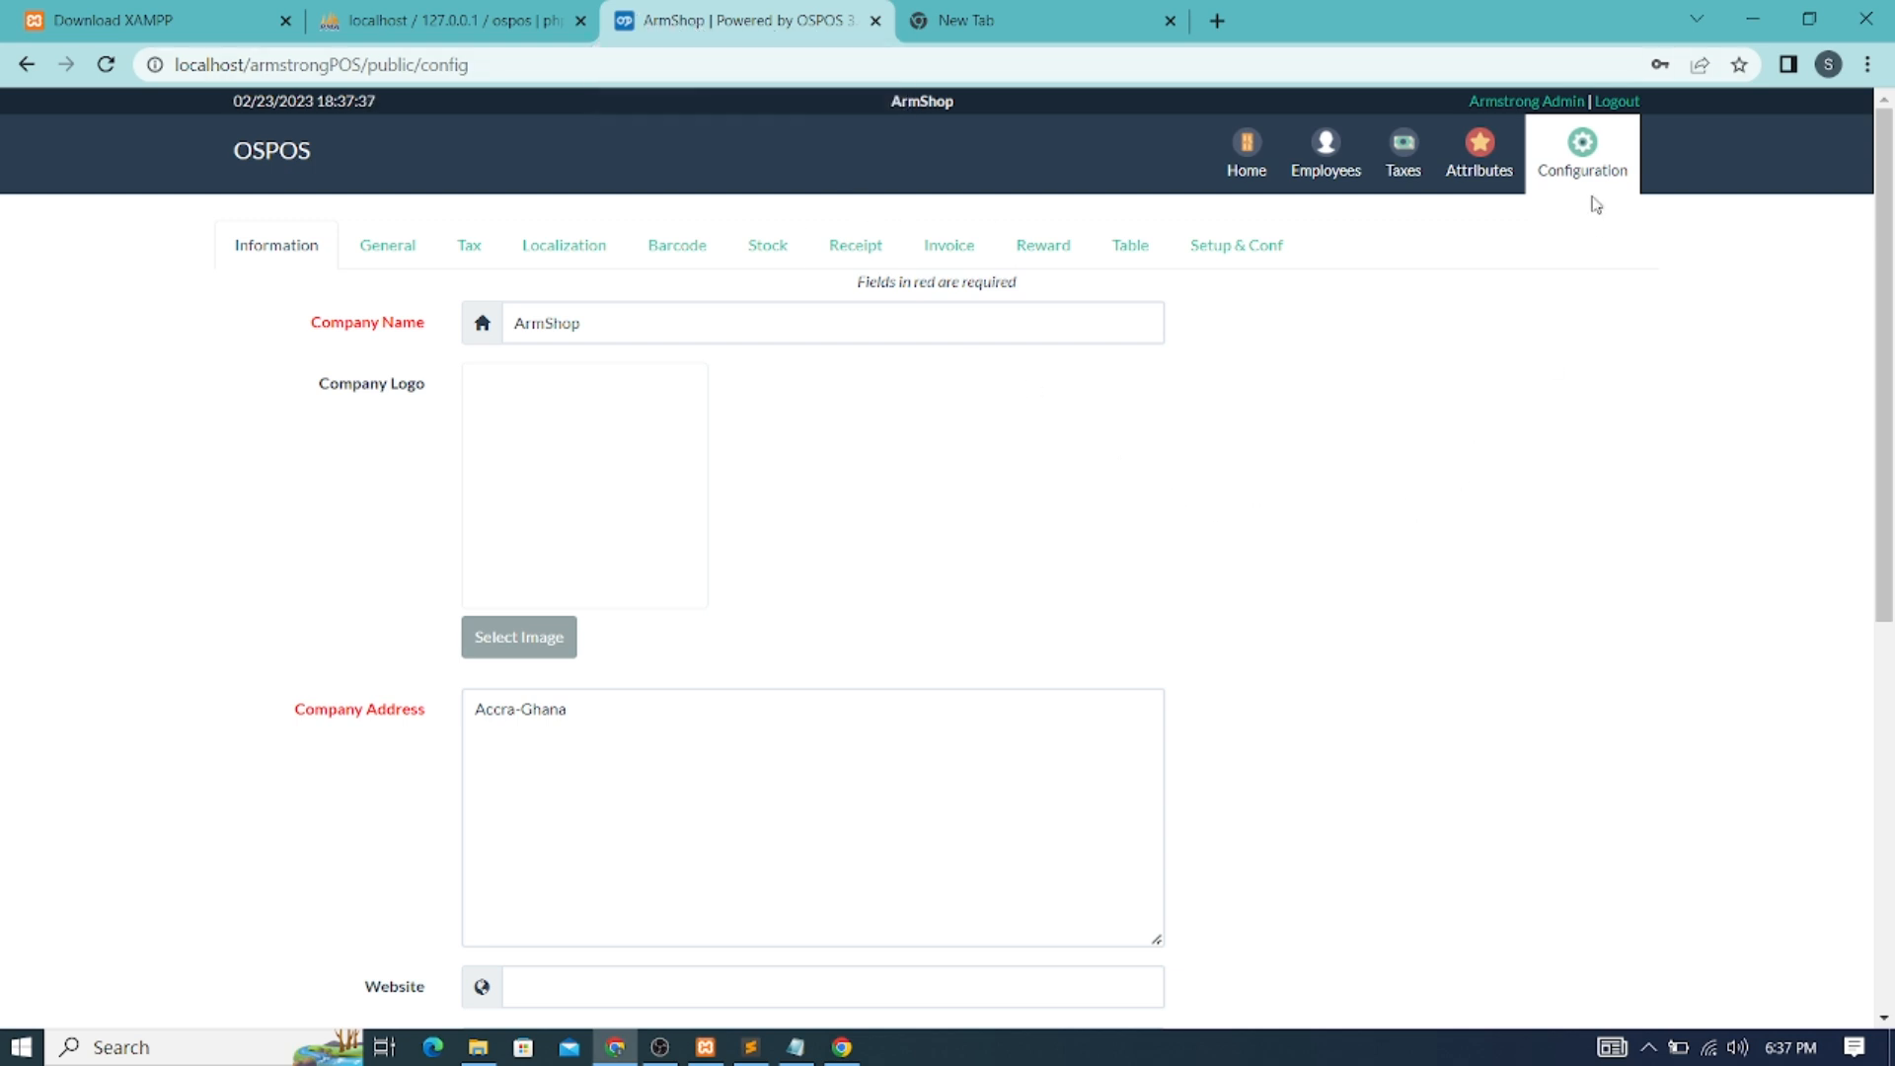
# Log out and sign back in with username admin and the admin password
pyautogui.click(1624, 109)
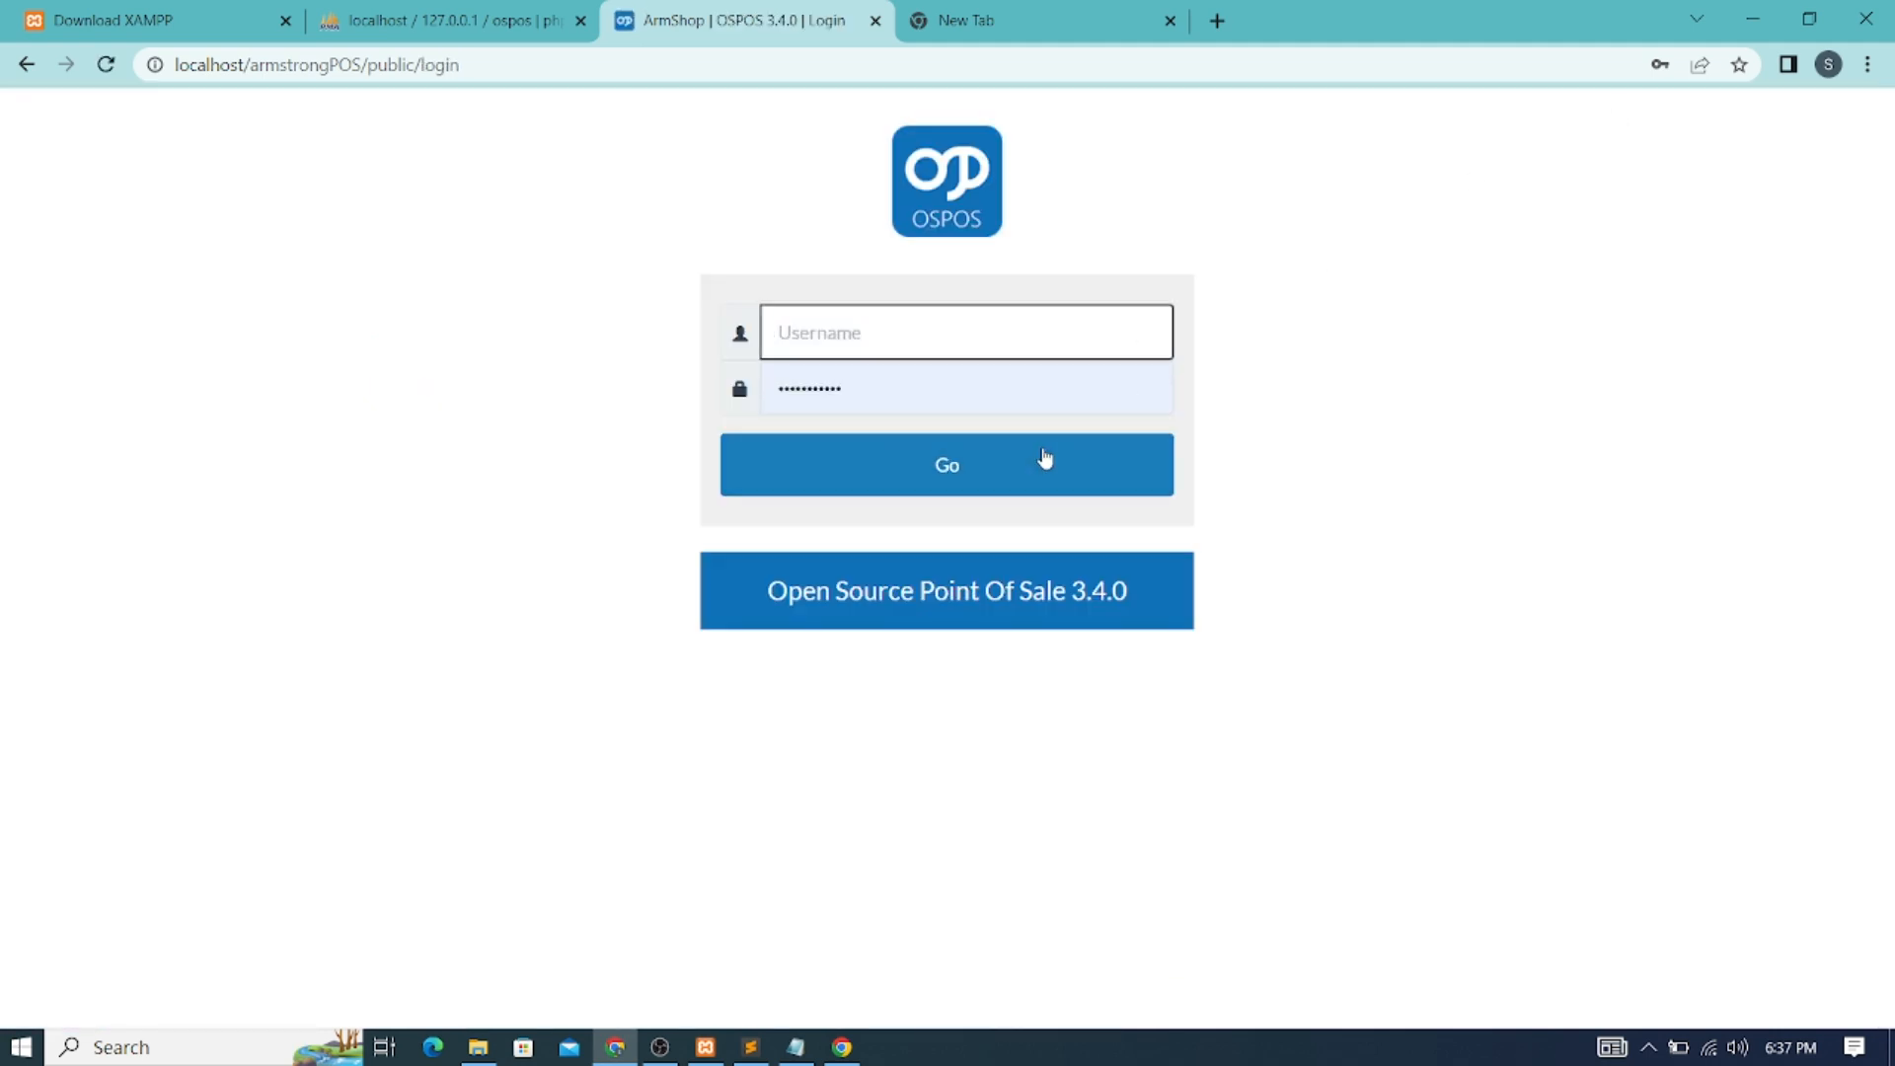
pyautogui.click(923, 346)
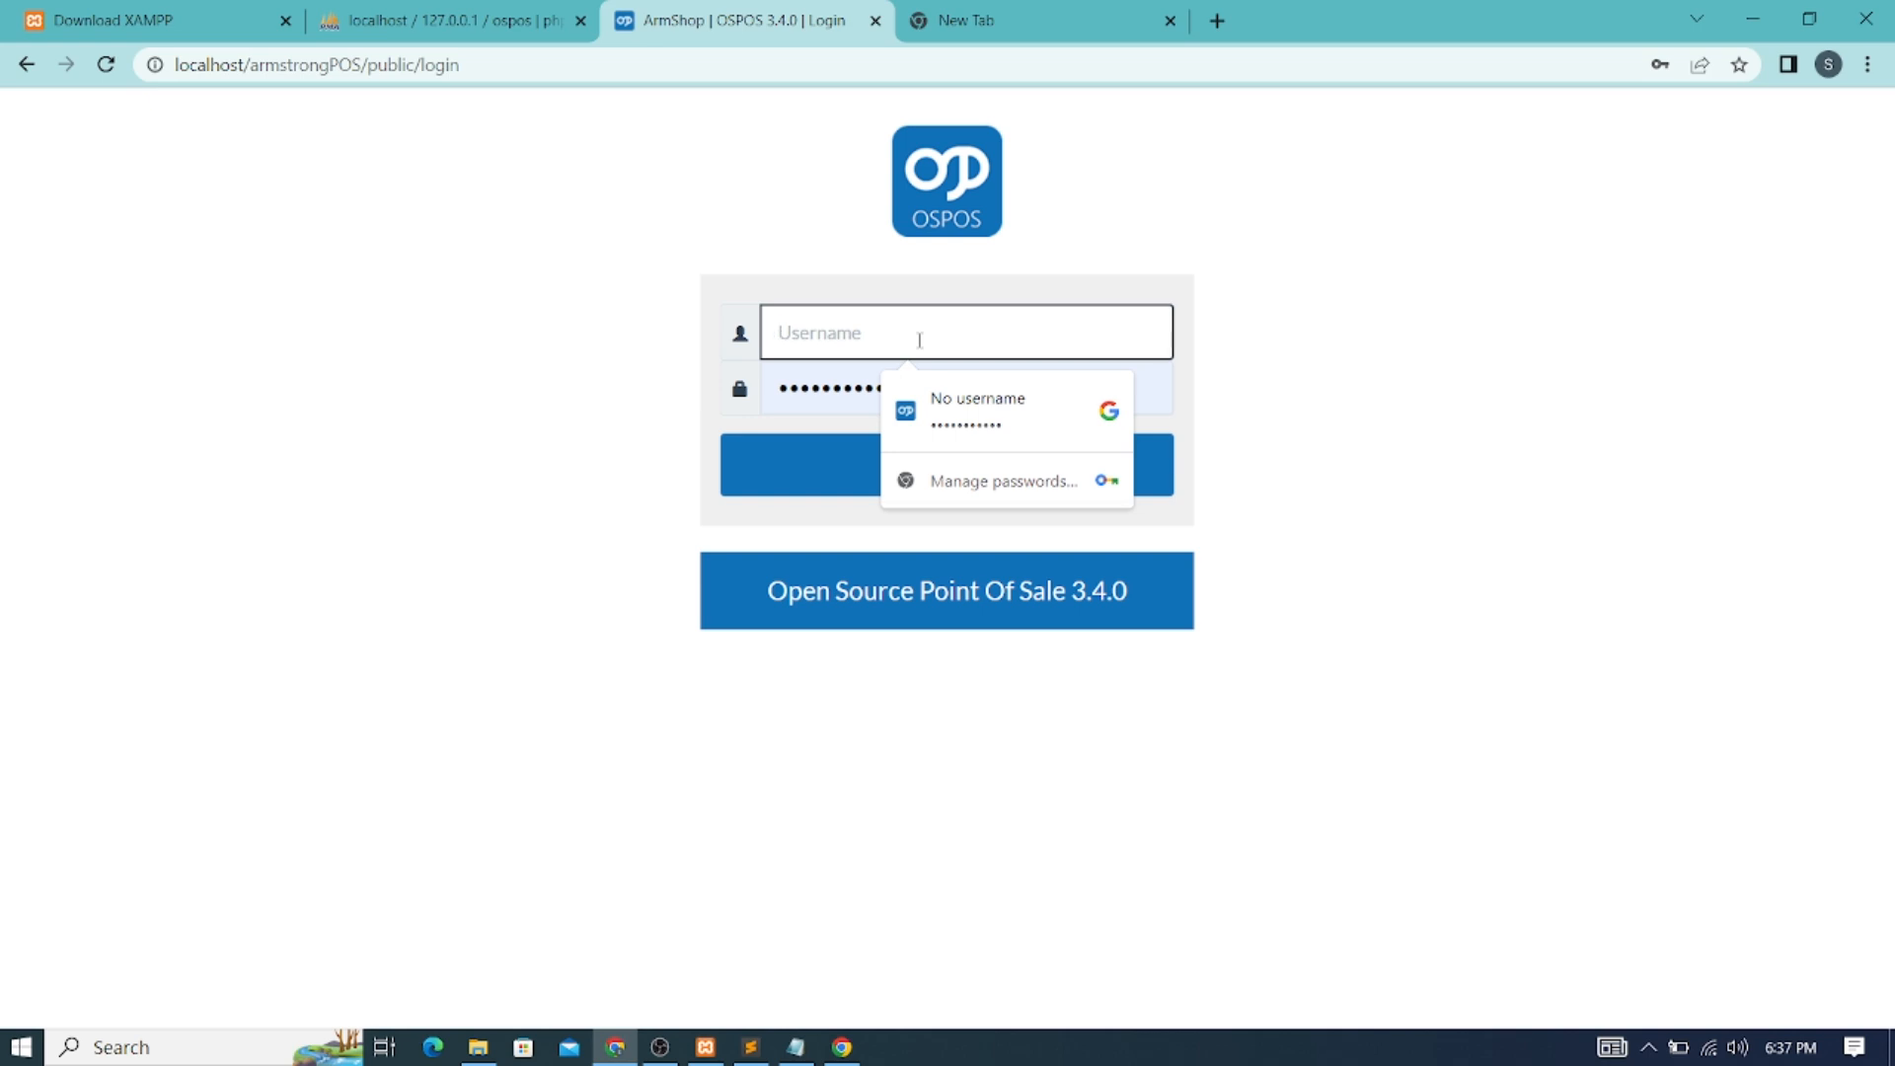
pyautogui.write('admin')
pyautogui.press('Tab')
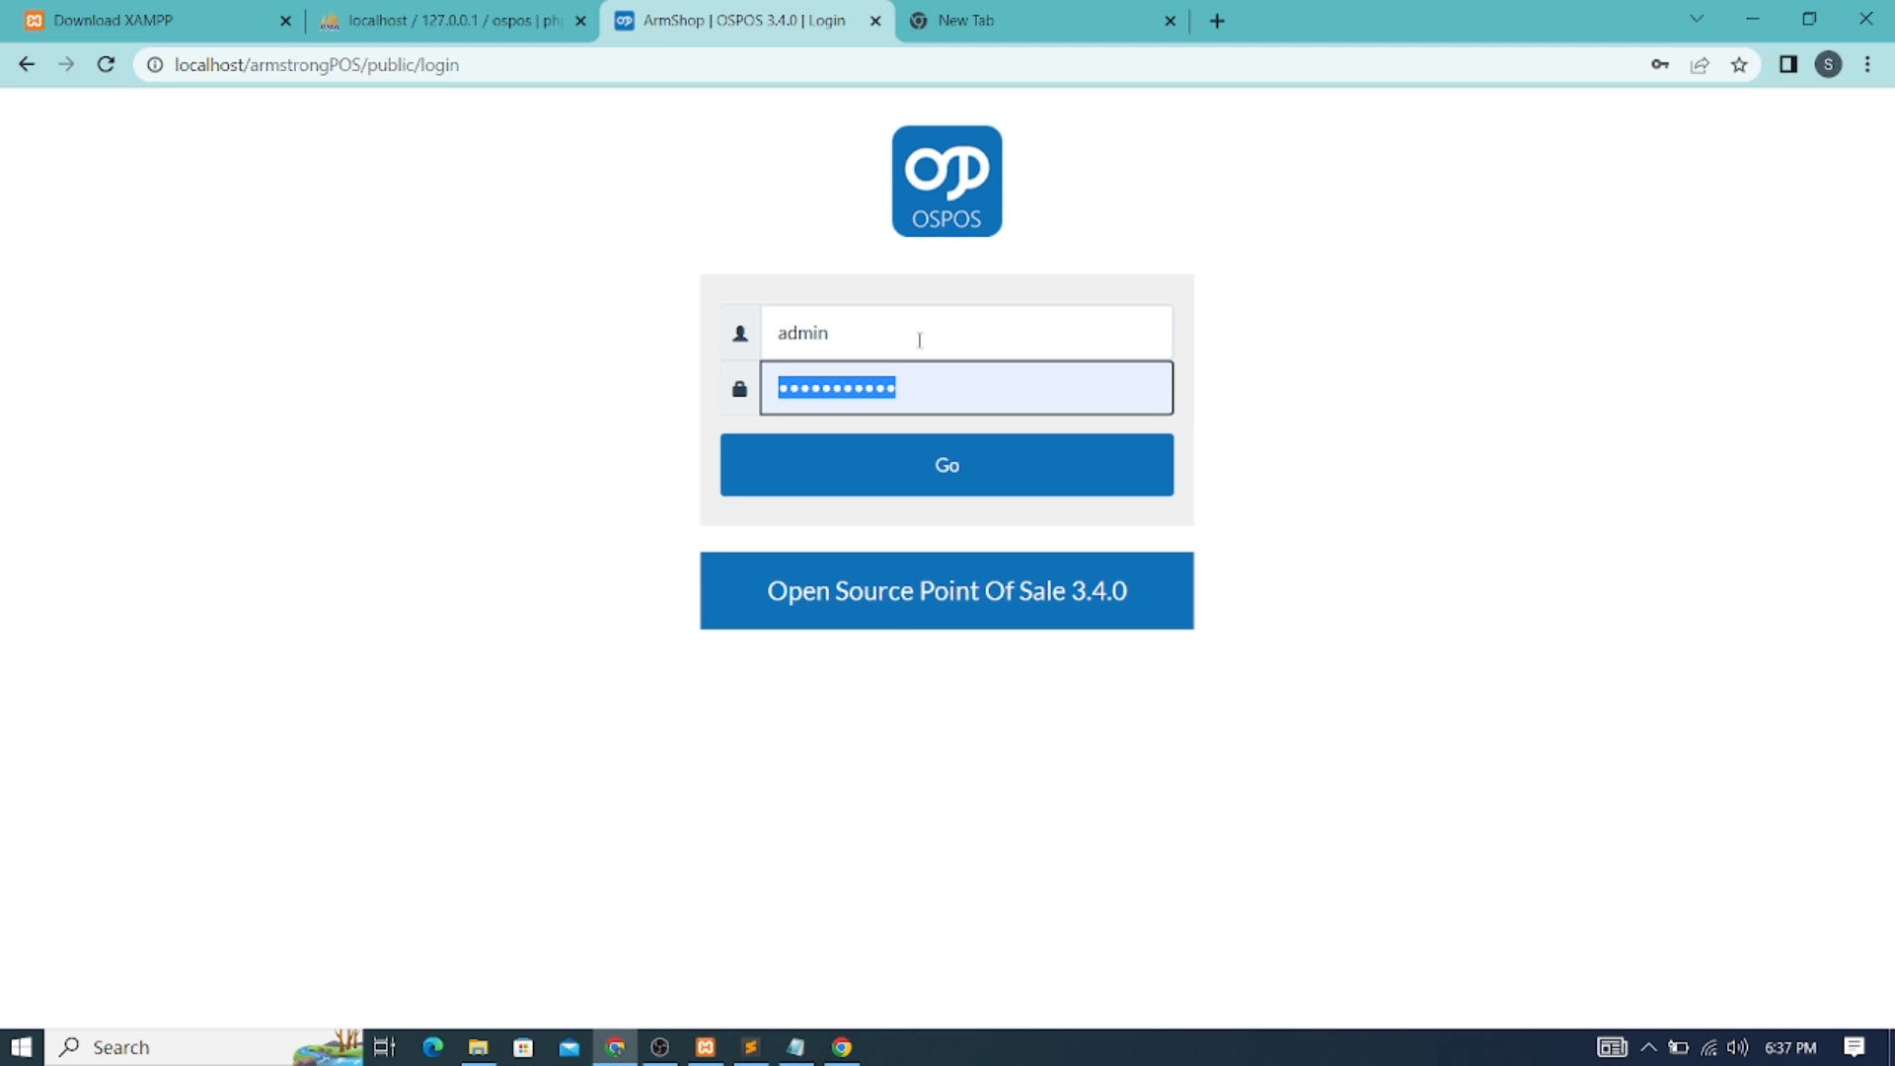
pyautogui.write('p')
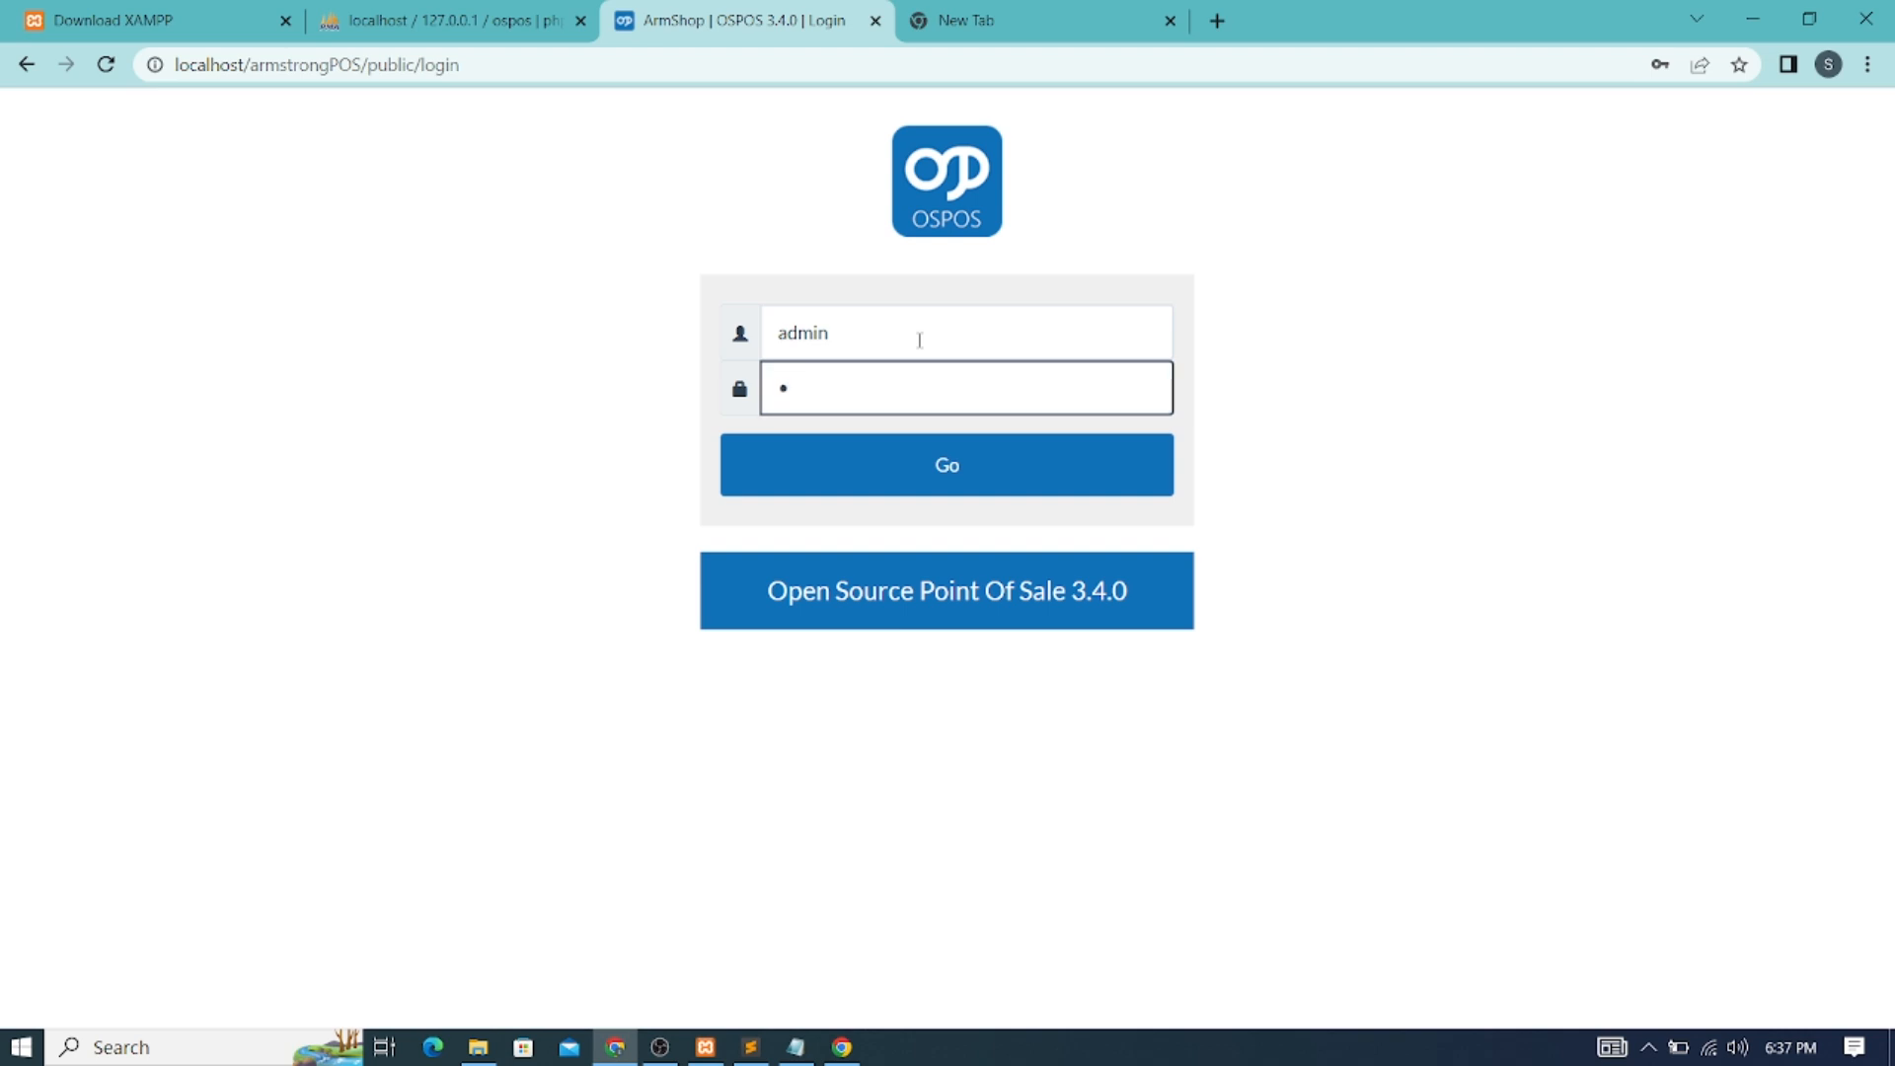
pyautogui.write('ointofsa')
pyautogui.press('Return')
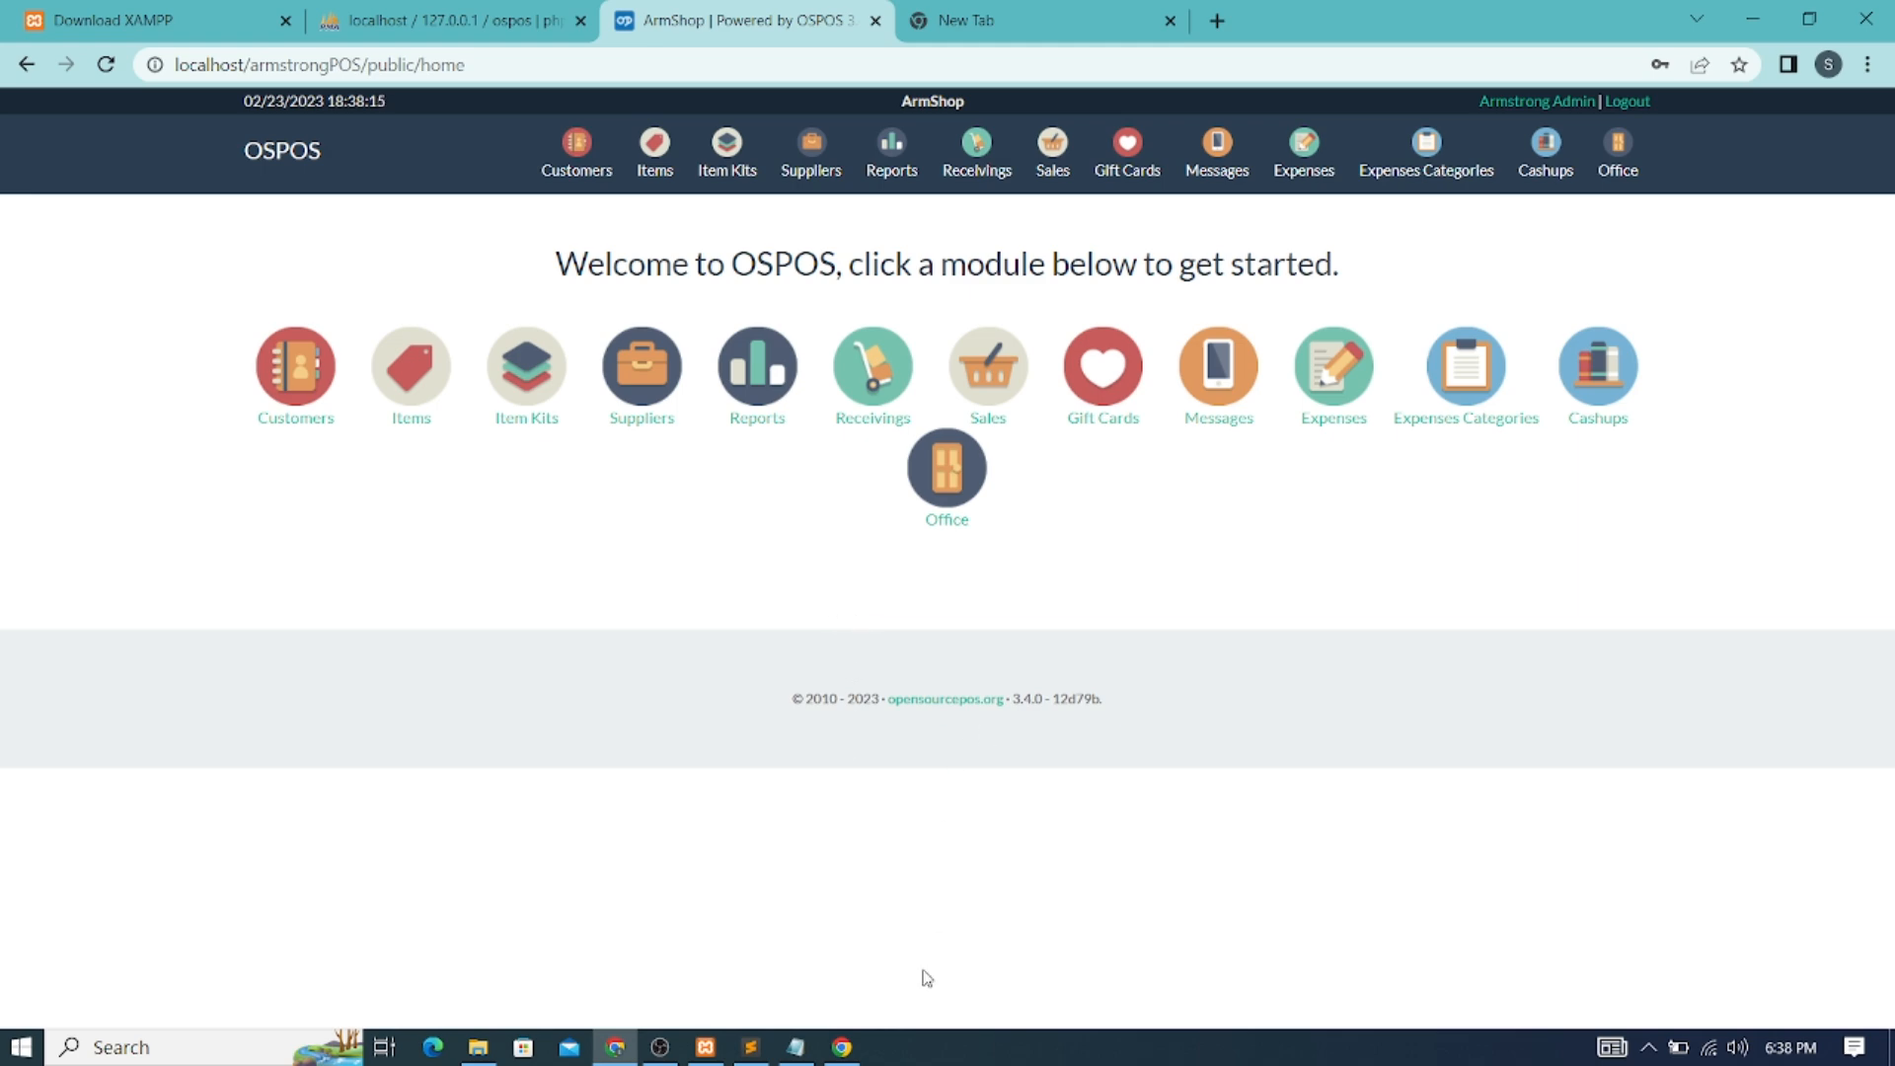
# Switch to the other Chrome window showing the Mini Market store login at minimarkettm.com/public/
pyautogui.click(843, 1050)
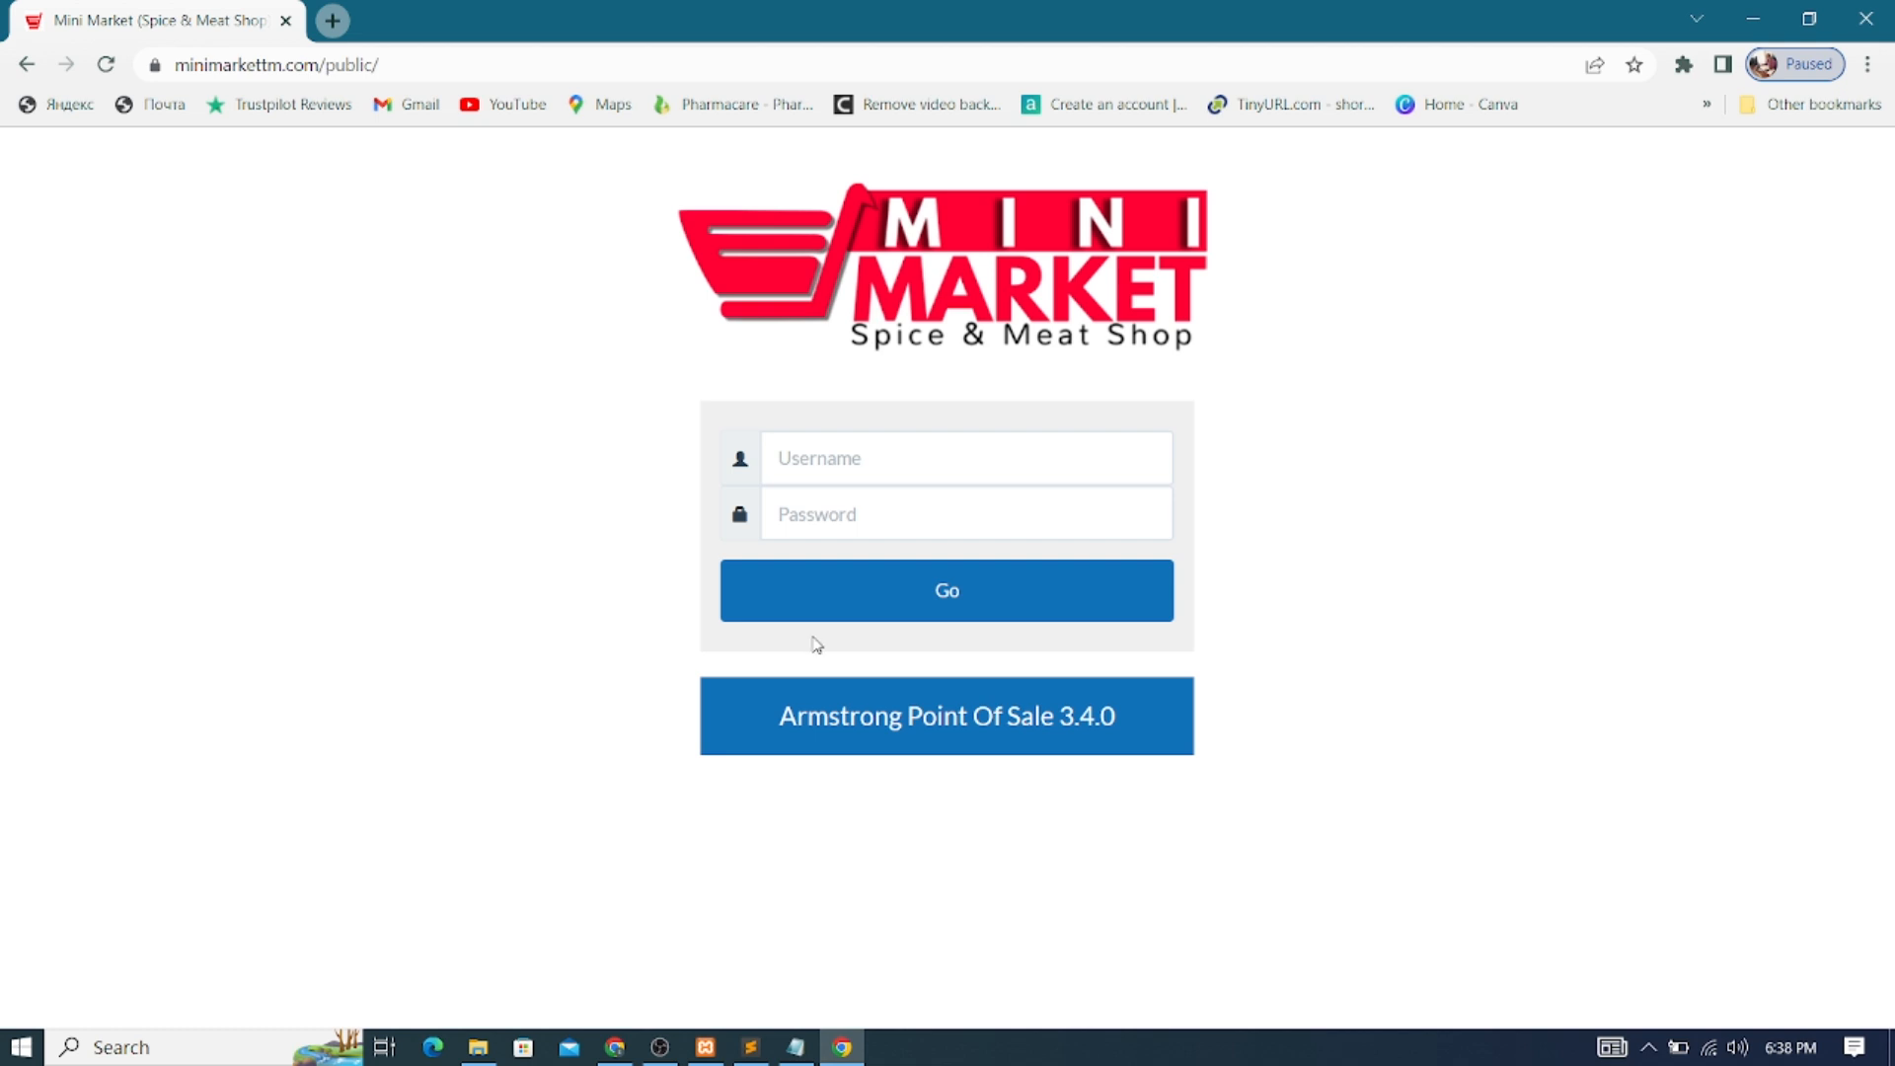
pyautogui.moveTo(1209, 182); pyautogui.dragTo(964, 168)
pyautogui.click(836, 457)
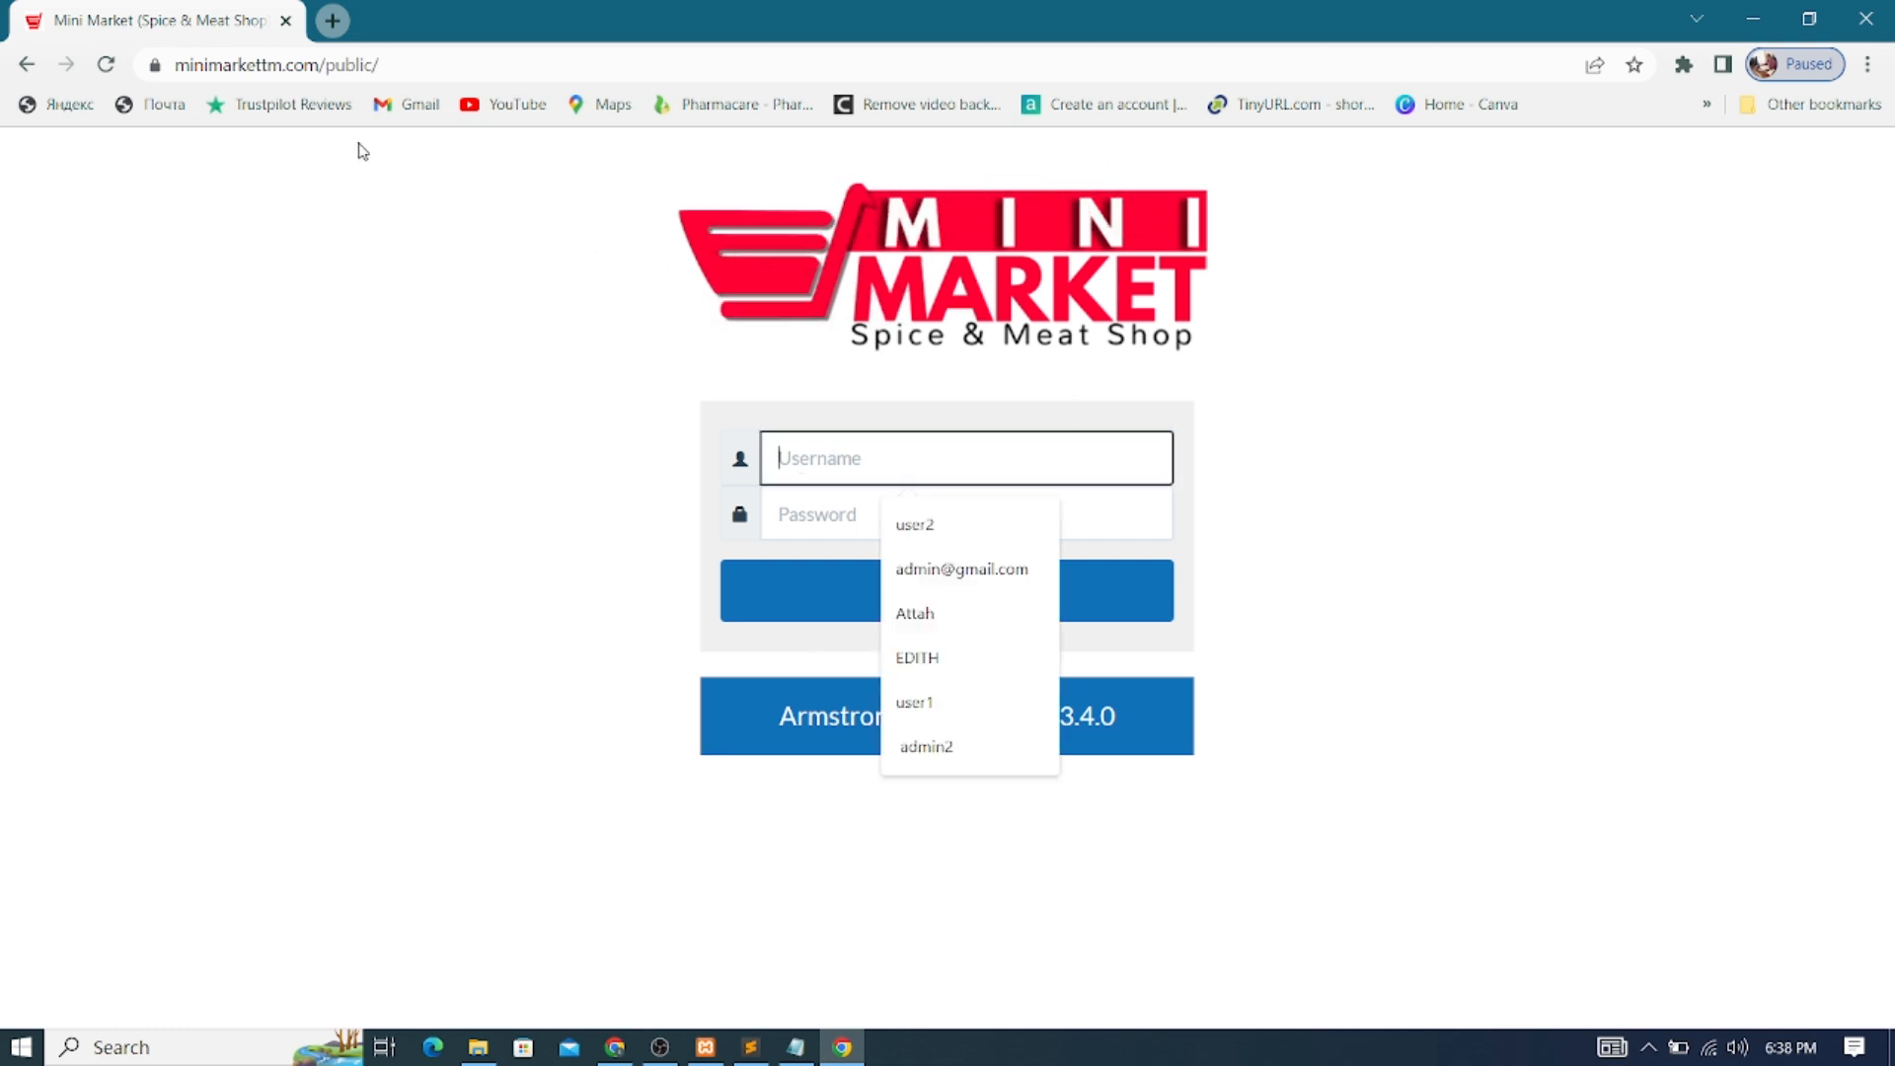
pyautogui.click(105, 64)
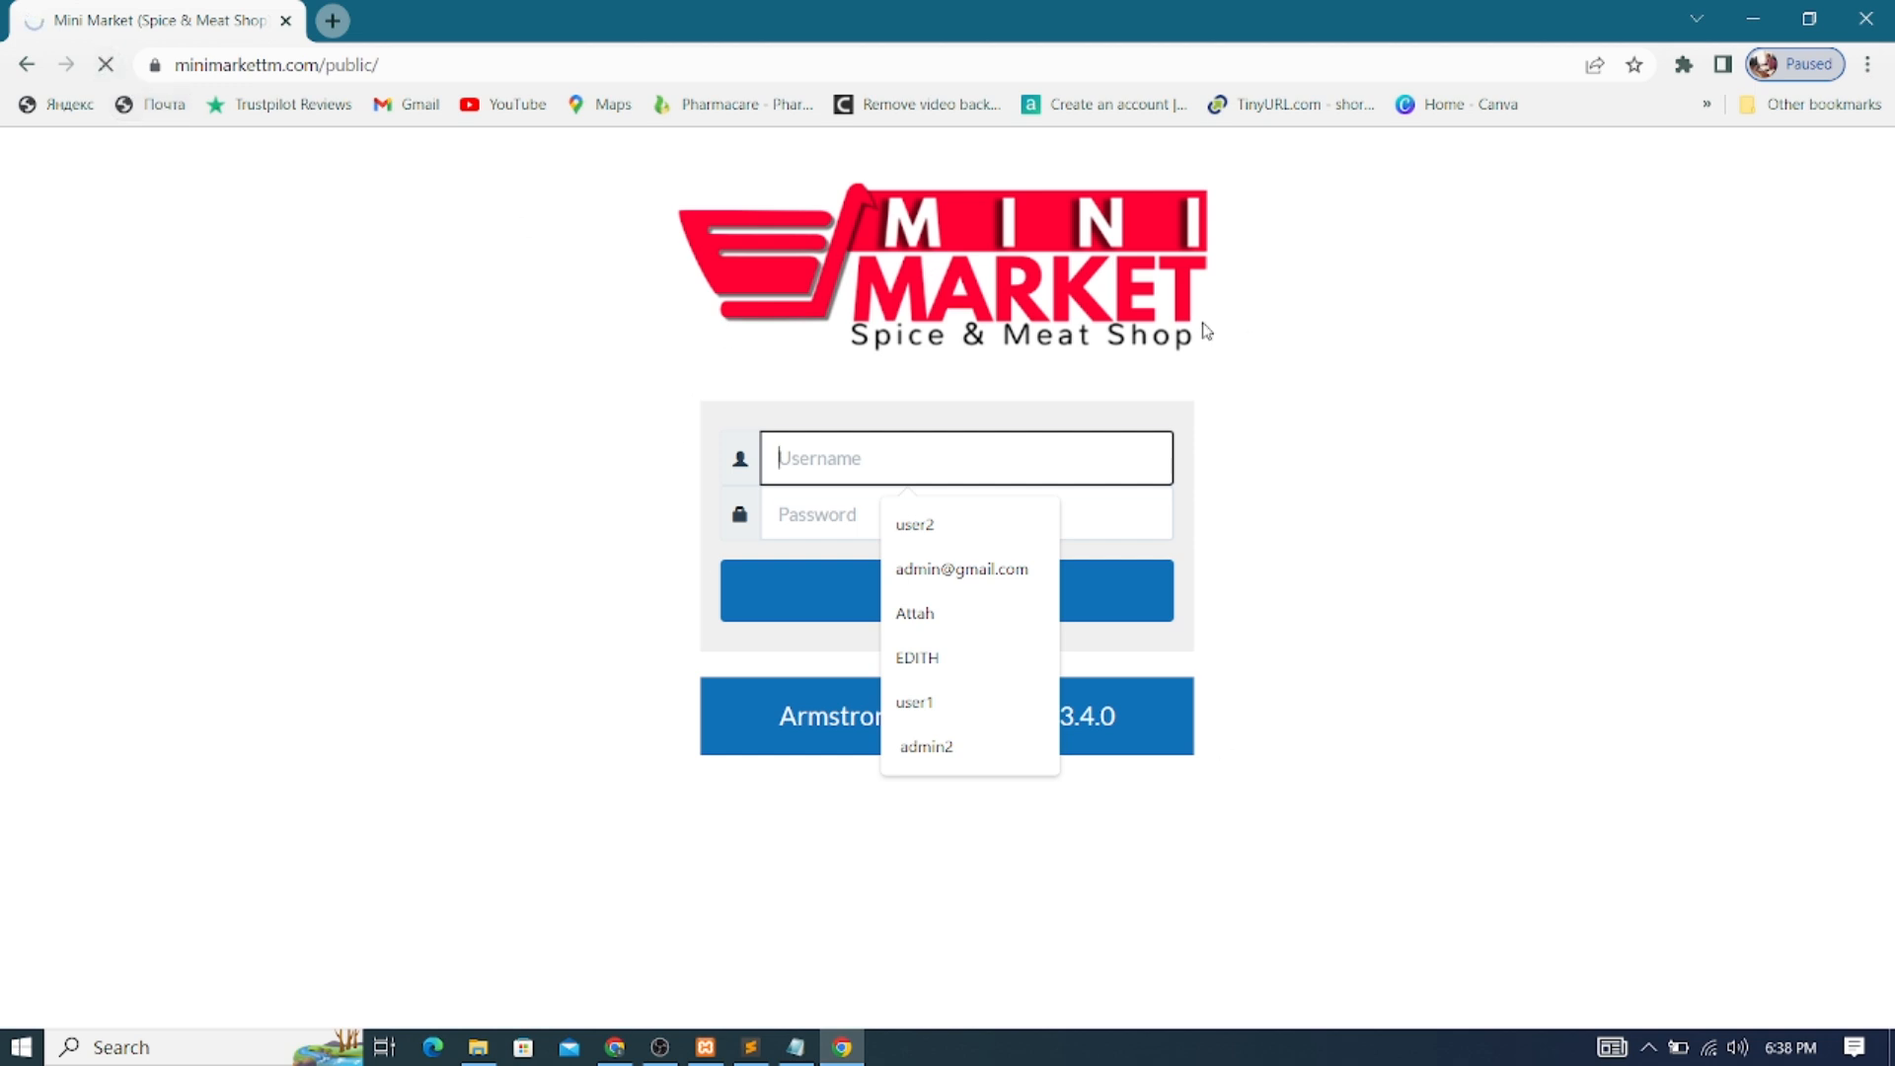